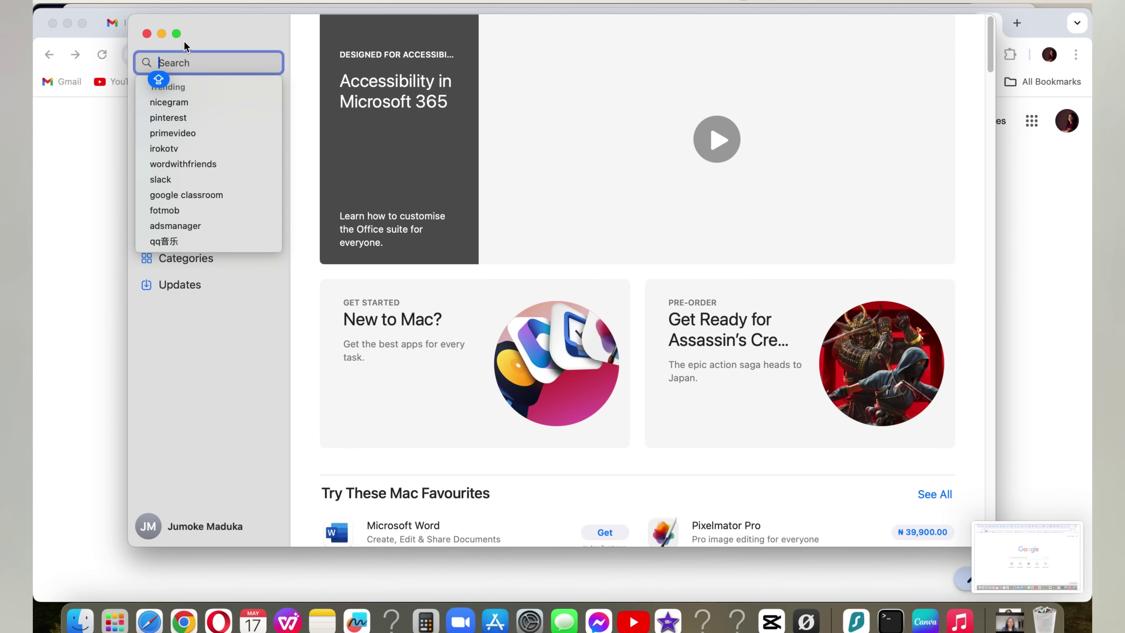
- Close the App Store, switch to CapCut, create a new project and enlarge its editor window to fill the screen
{"action": "left_click", "coordinate": [147, 34]}
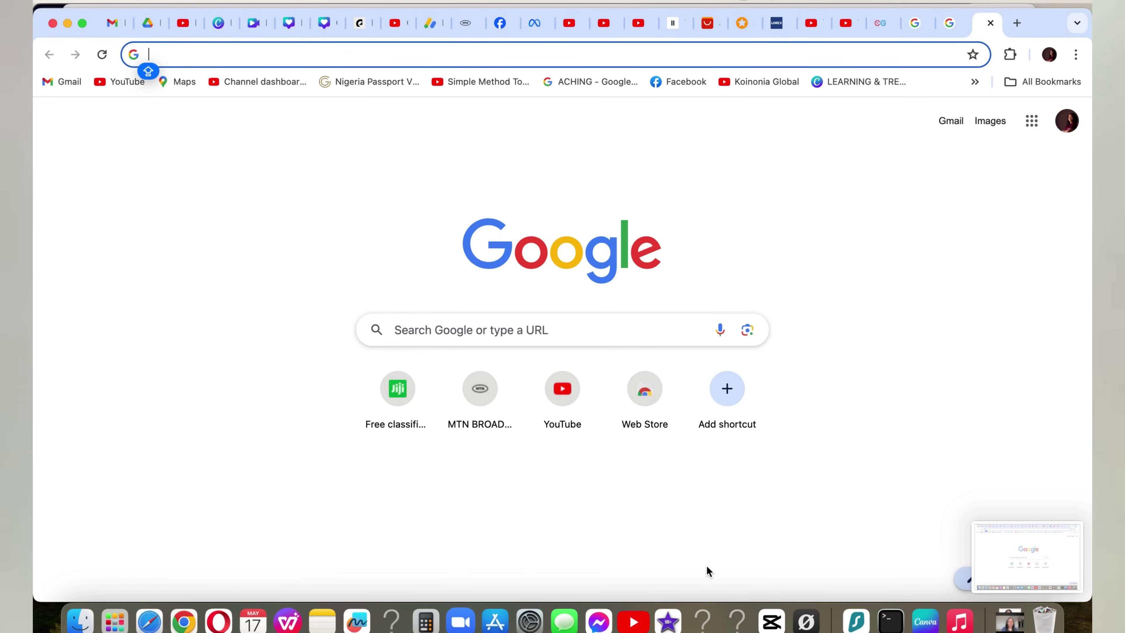
{"action": "left_click", "coordinate": [772, 622]}
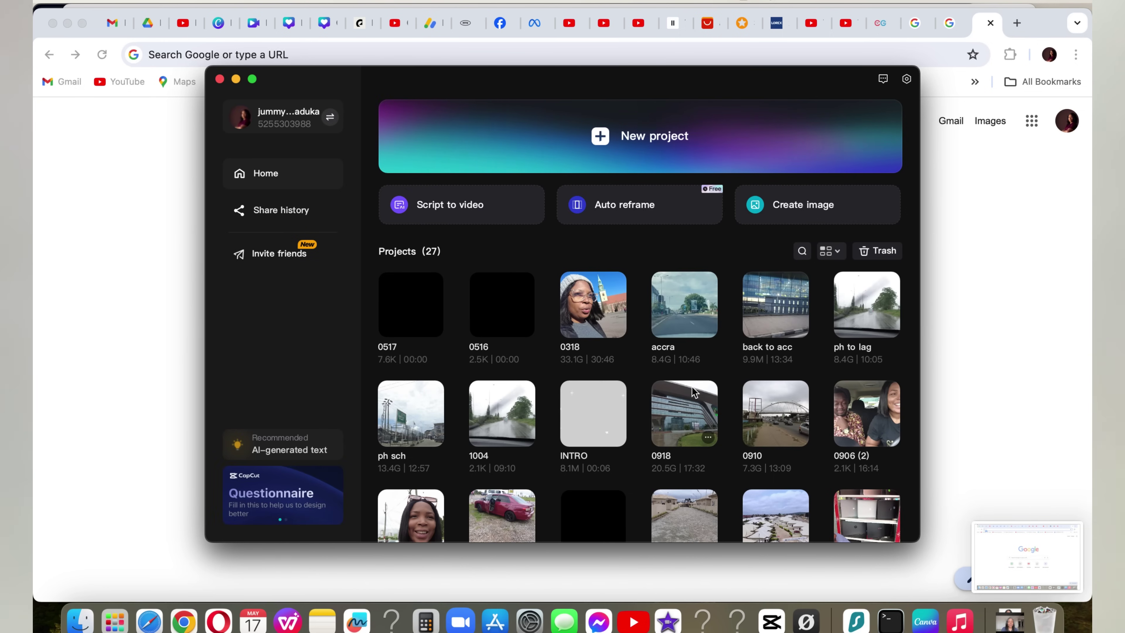
{"action": "left_click", "coordinate": [663, 139]}
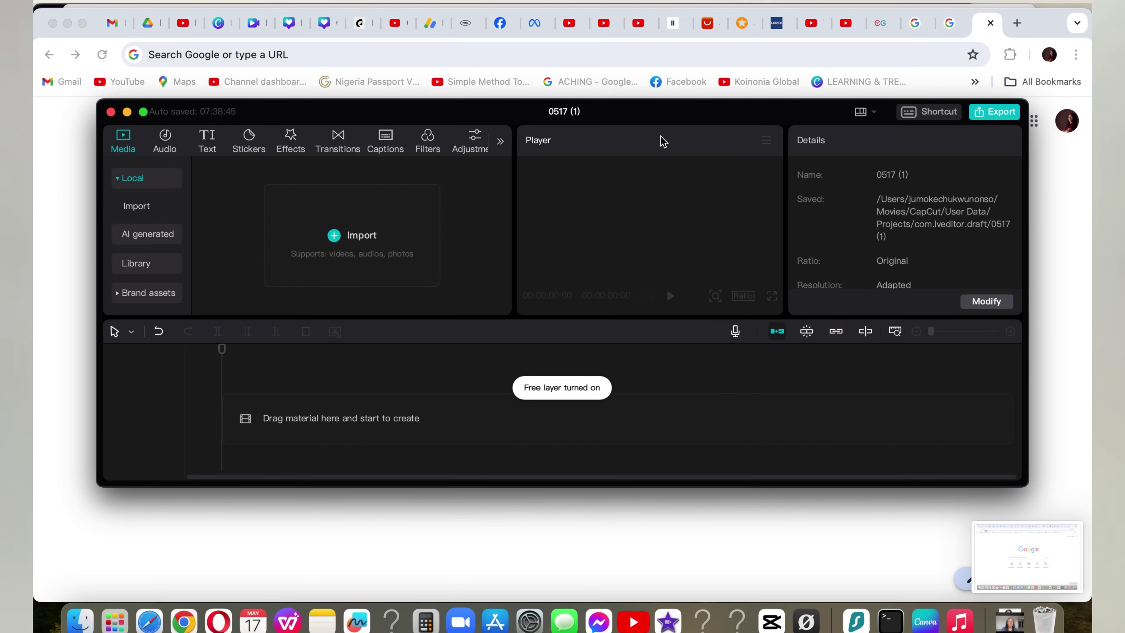
{"action": "double_click", "coordinate": [664, 112]}
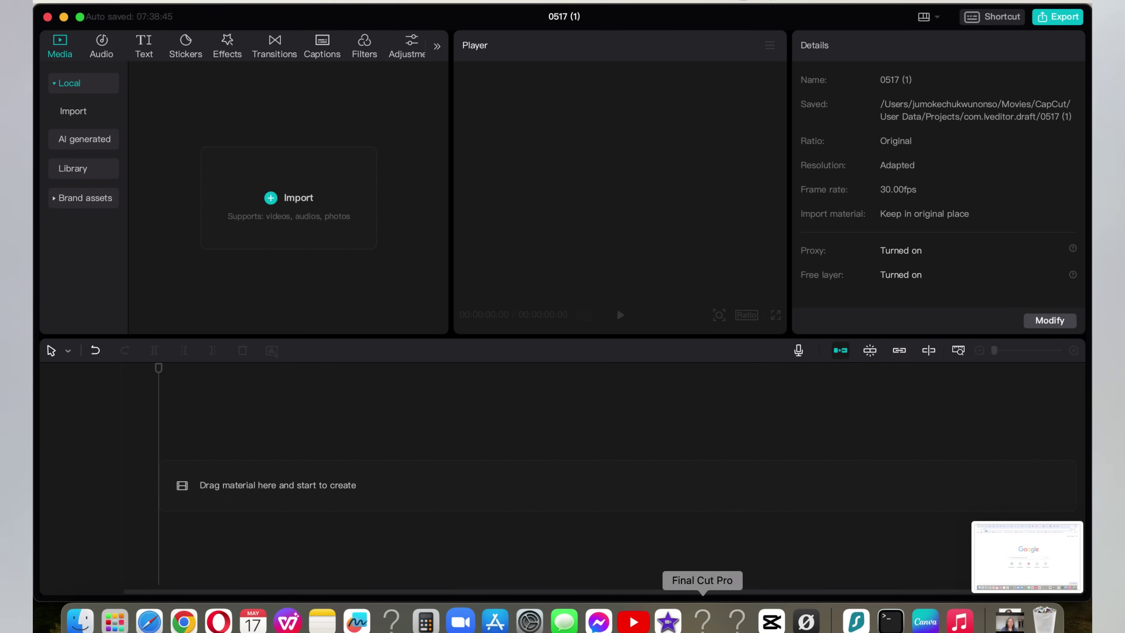
- View the music available in the audio library and return to the local media
{"action": "left_click", "coordinate": [669, 623]}
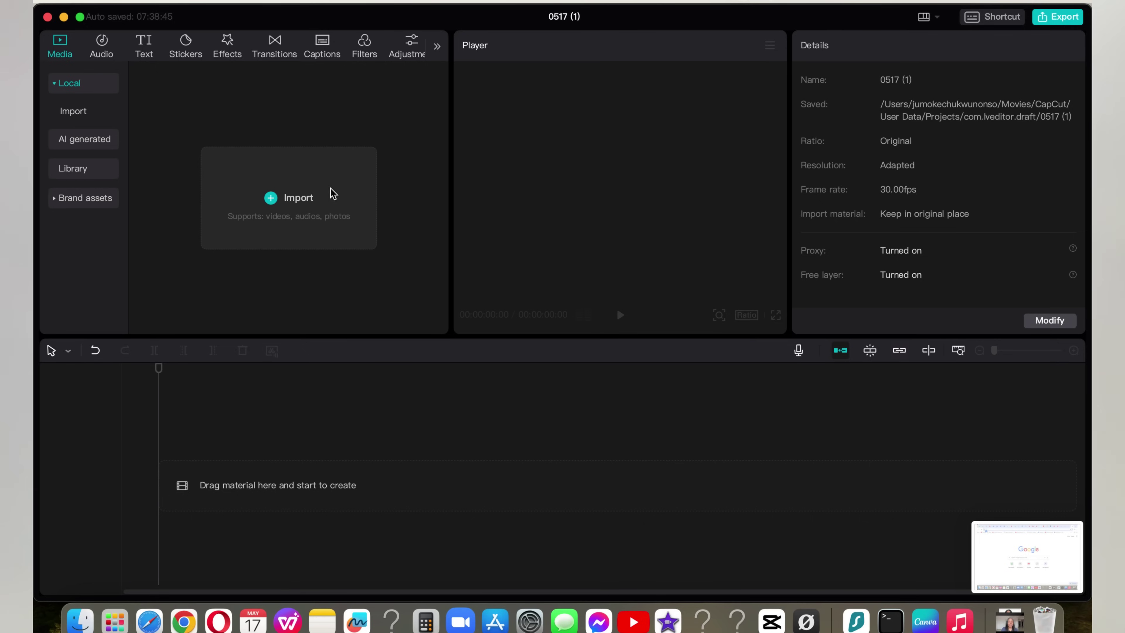
{"action": "left_click", "coordinate": [115, 53]}
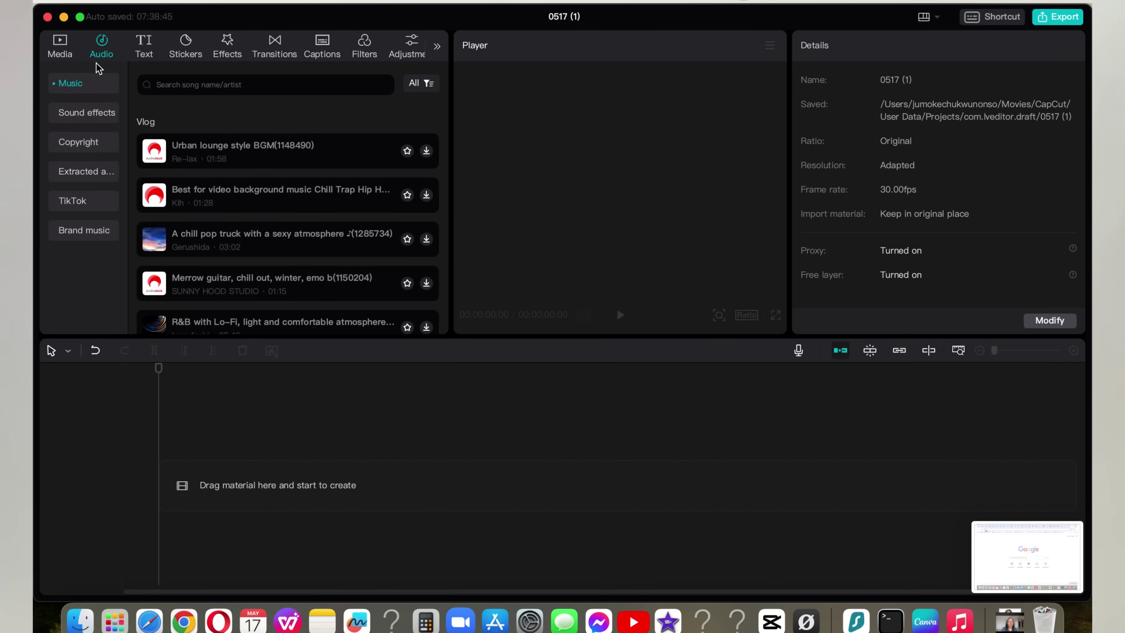
{"action": "left_click", "coordinate": [60, 45]}
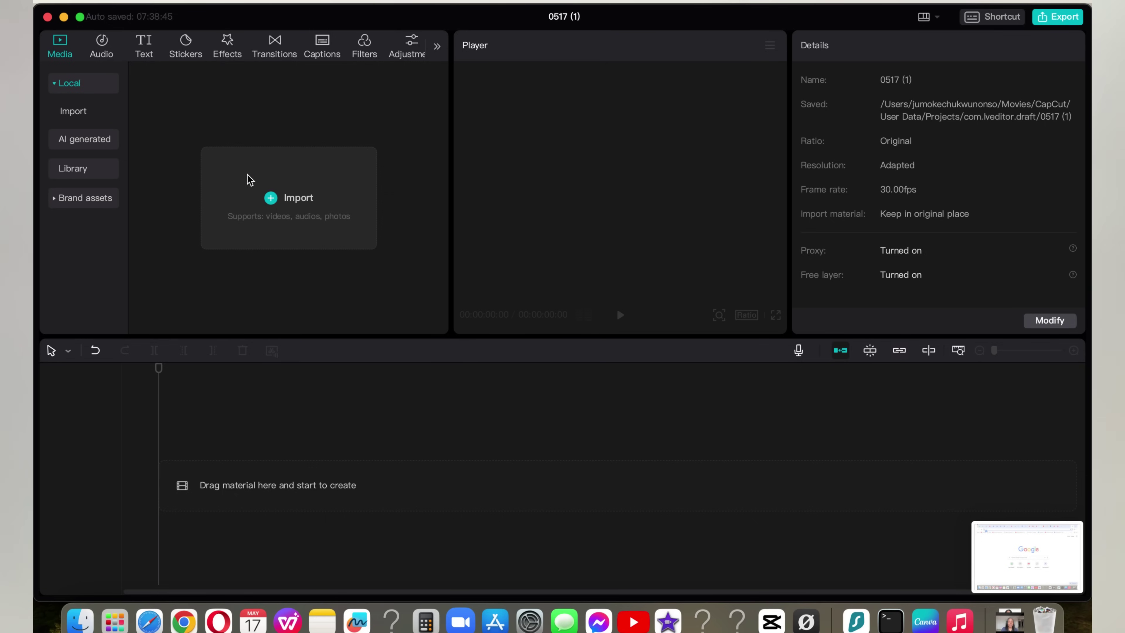
- Browse the trending text templates for adding titles to a video
{"action": "left_click", "coordinate": [142, 45]}
{"action": "scroll", "coordinate": [382, 214], "scroll_direction": "down", "scroll_amount": 4}
{"action": "scroll", "coordinate": [382, 214], "scroll_direction": "down", "scroll_amount": 10}
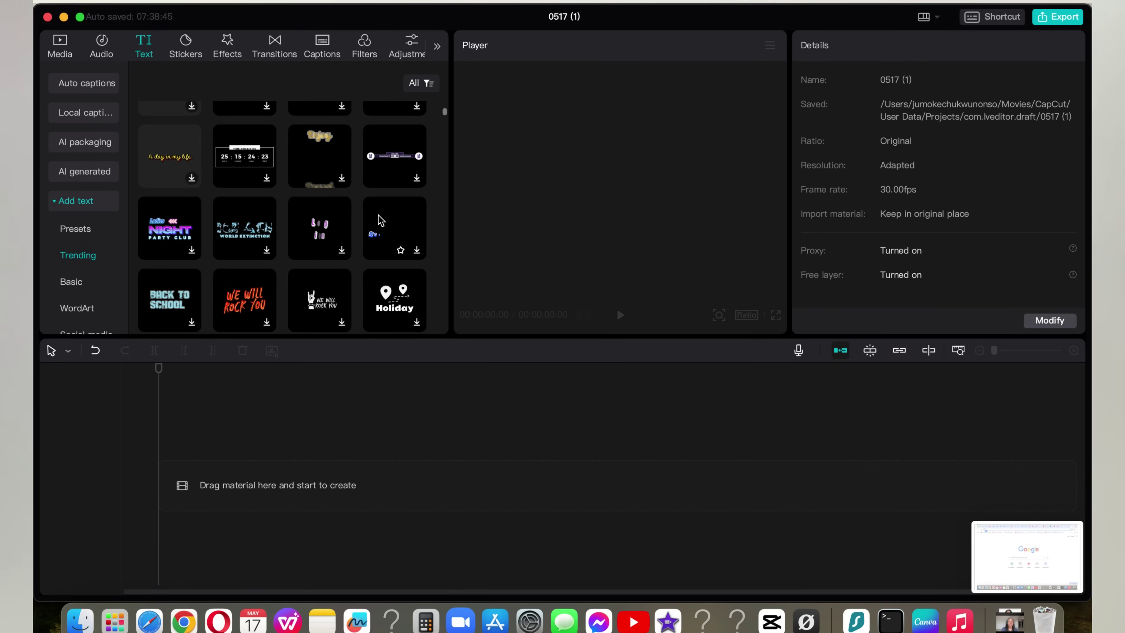
{"action": "scroll", "coordinate": [379, 219], "scroll_direction": "down", "scroll_amount": 10}
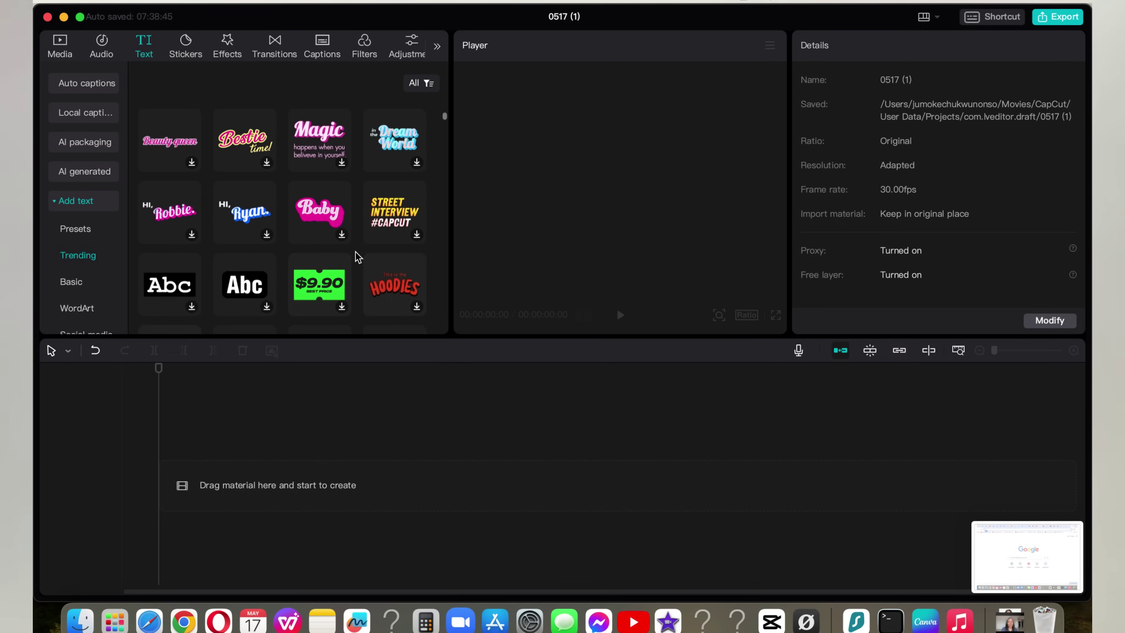
{"action": "scroll", "coordinate": [353, 230], "scroll_direction": "up", "scroll_amount": 10}
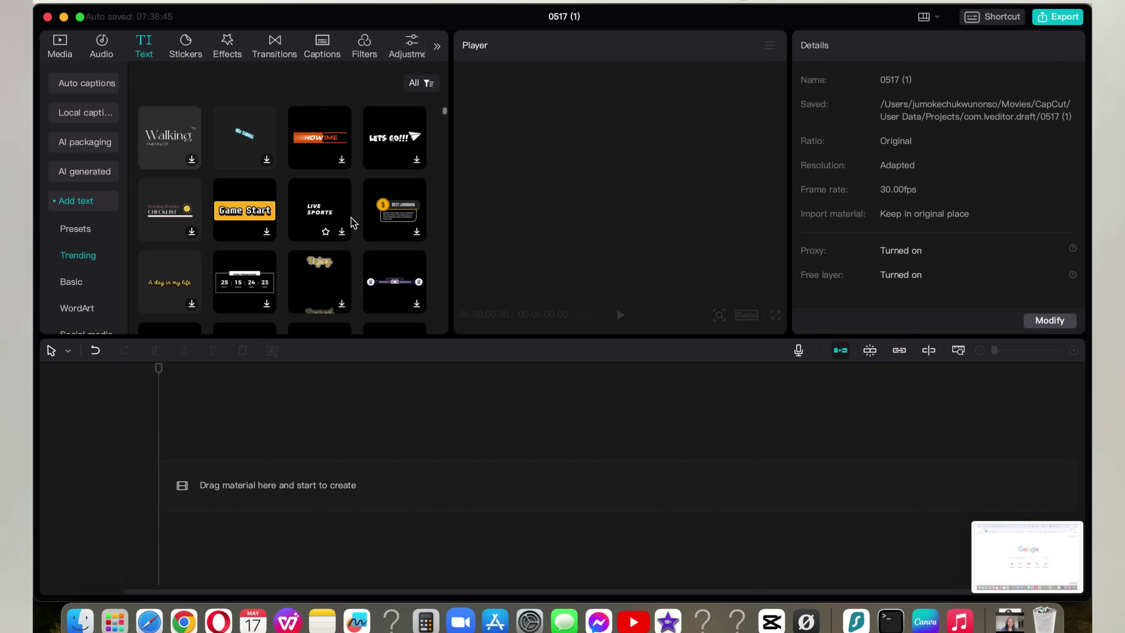
{"action": "scroll", "coordinate": [363, 213], "scroll_direction": "up", "scroll_amount": 5}
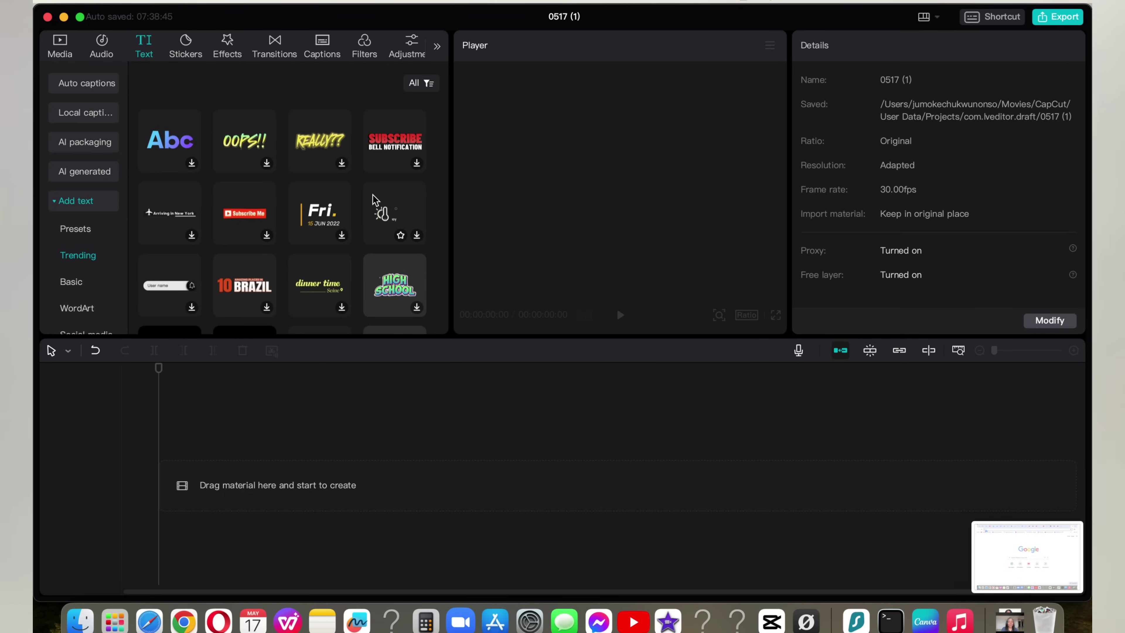
{"action": "scroll", "coordinate": [372, 206], "scroll_direction": "up", "scroll_amount": 5}
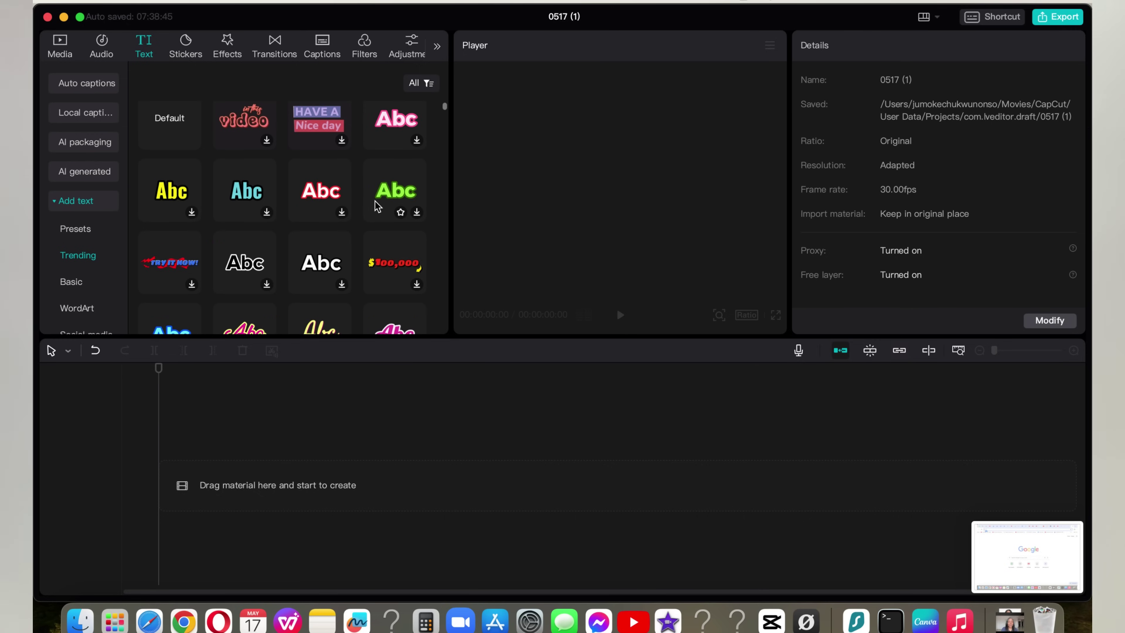
- Browse the trending stickers, including the subscribe, share and like graphics
{"action": "left_click", "coordinate": [193, 44]}
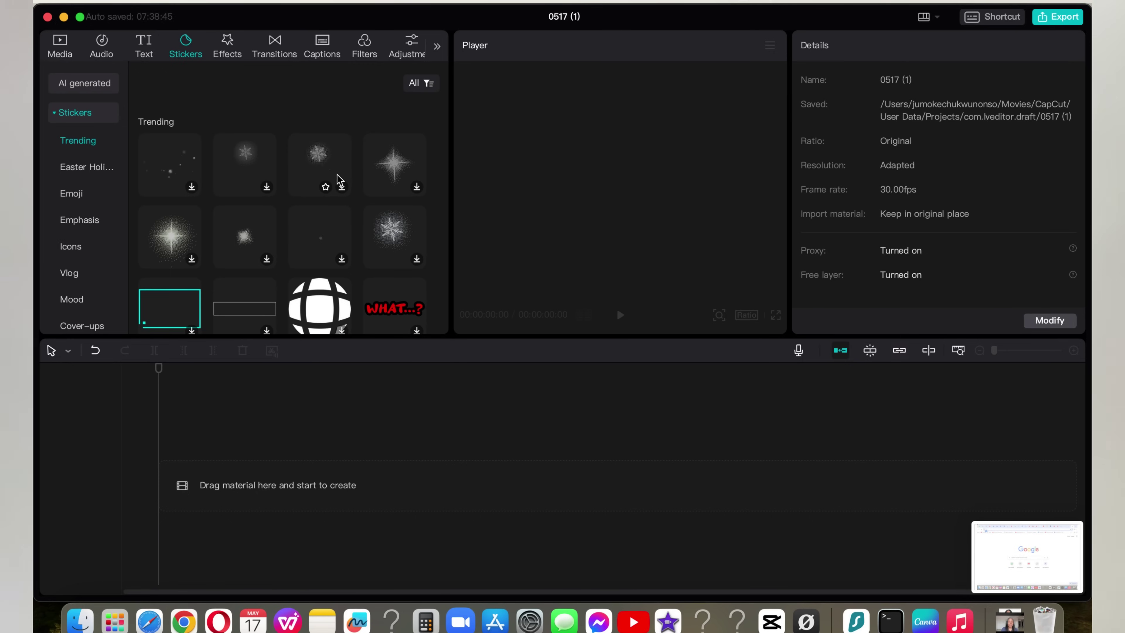
{"action": "scroll", "coordinate": [341, 177], "scroll_direction": "down", "scroll_amount": 5}
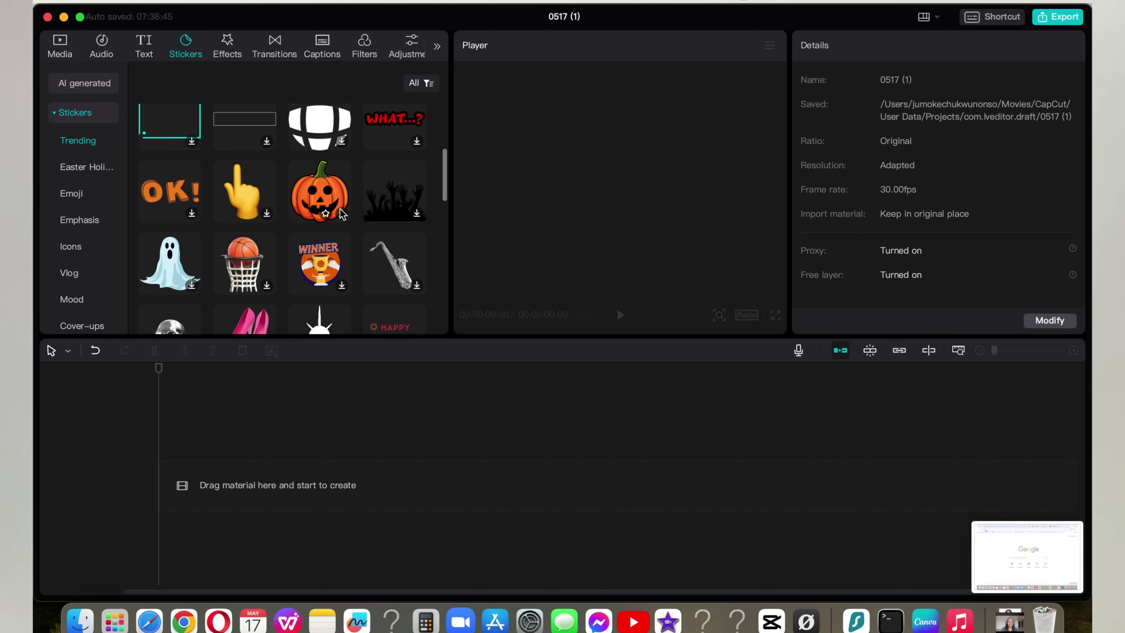
{"action": "scroll", "coordinate": [341, 215], "scroll_direction": "down", "scroll_amount": 4}
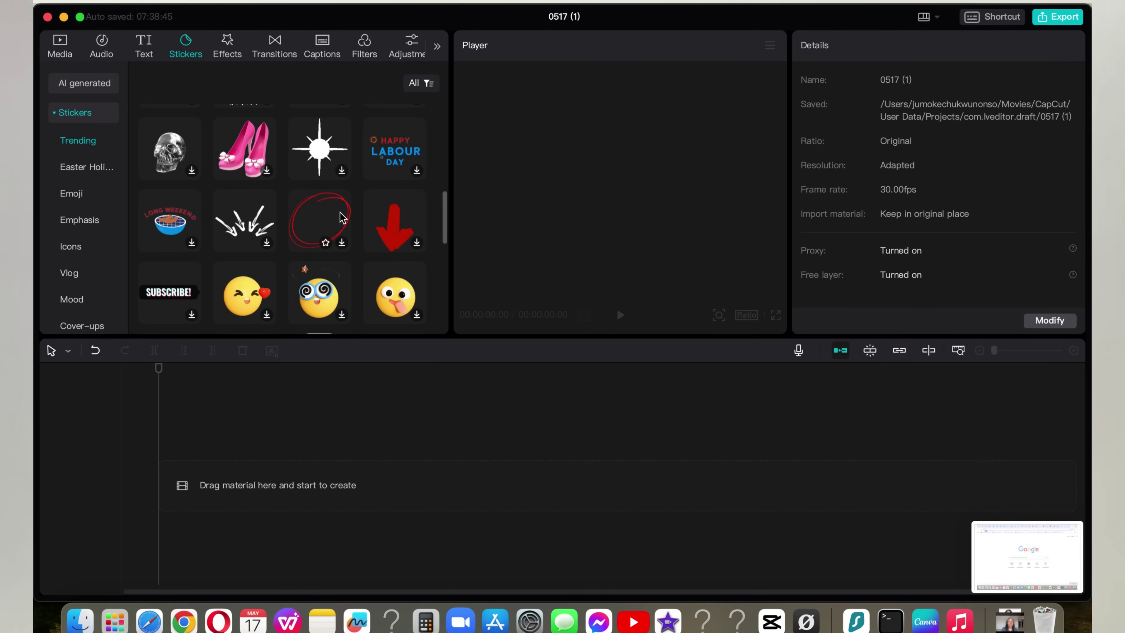
{"action": "scroll", "coordinate": [341, 217], "scroll_direction": "down", "scroll_amount": 3}
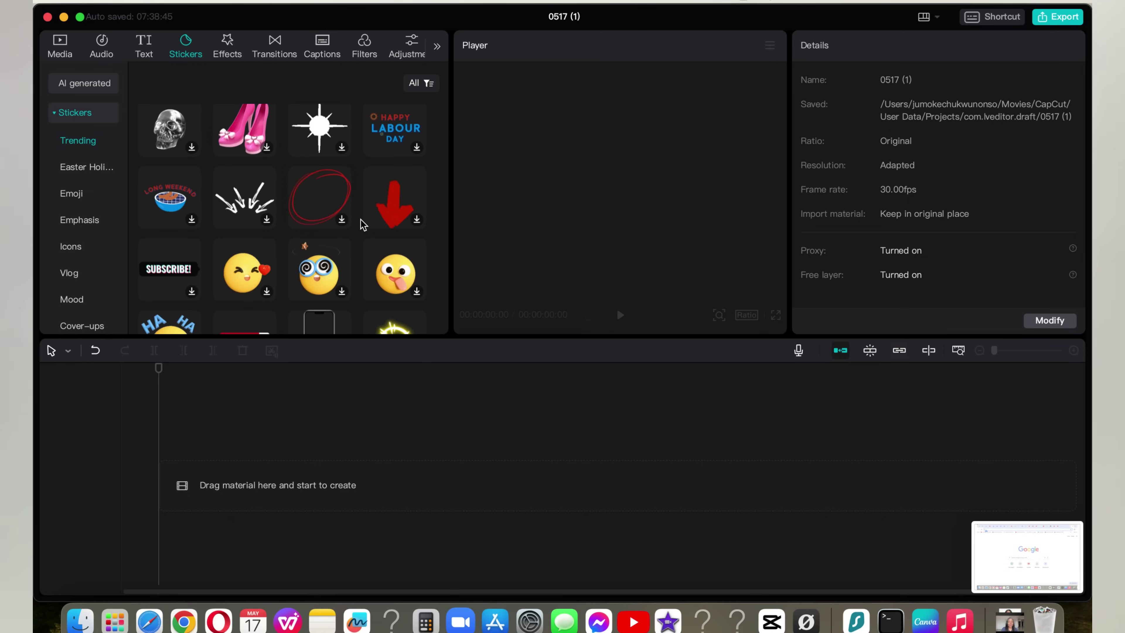
{"action": "scroll", "coordinate": [360, 220], "scroll_direction": "down", "scroll_amount": 2}
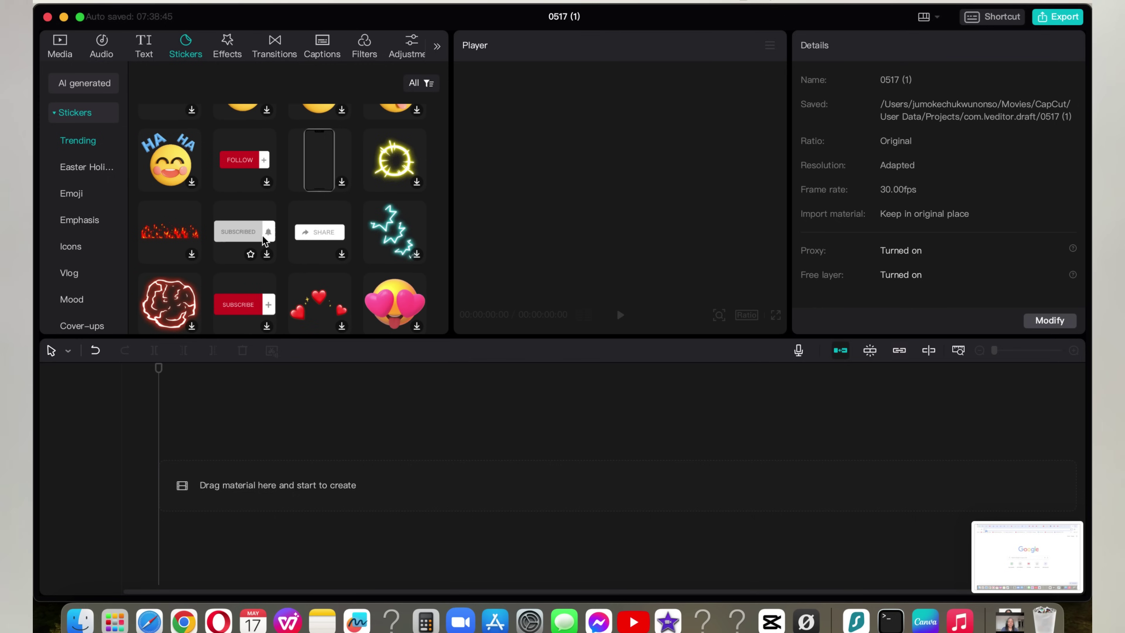
{"action": "scroll", "coordinate": [308, 222], "scroll_direction": "down", "scroll_amount": 2}
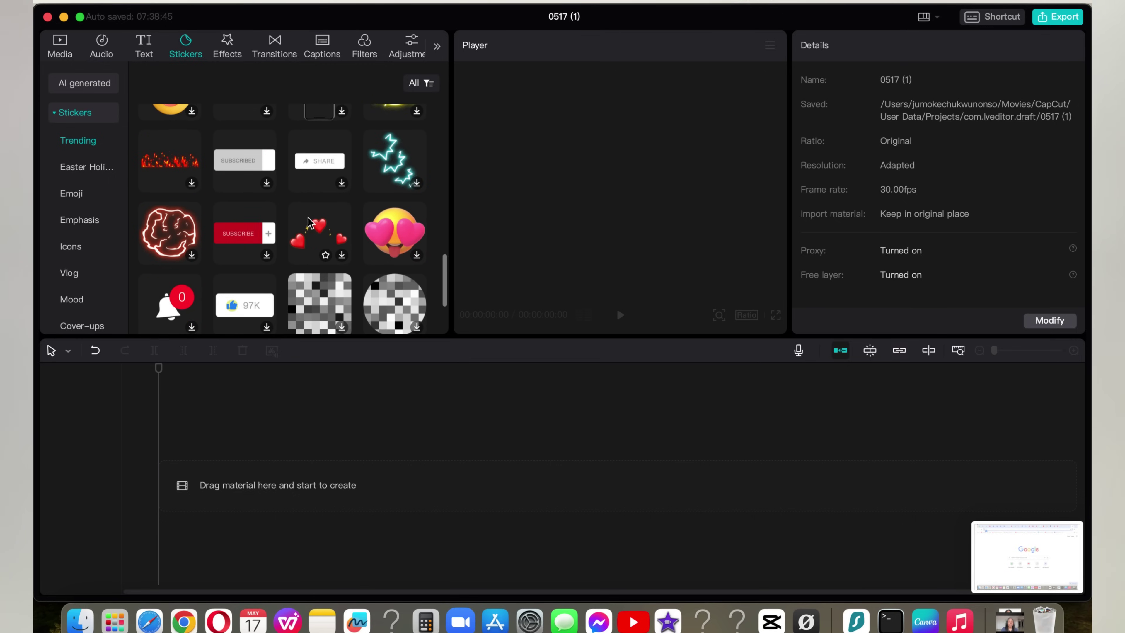
{"action": "scroll", "coordinate": [308, 220], "scroll_direction": "down", "scroll_amount": 2}
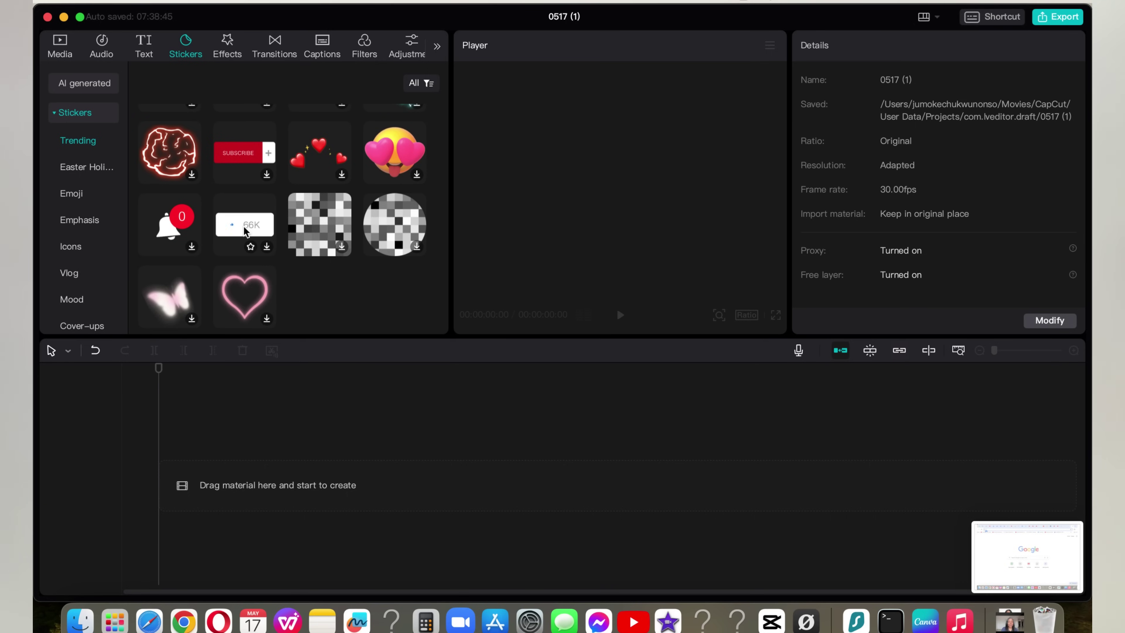
{"action": "scroll", "coordinate": [245, 230], "scroll_direction": "down", "scroll_amount": 1}
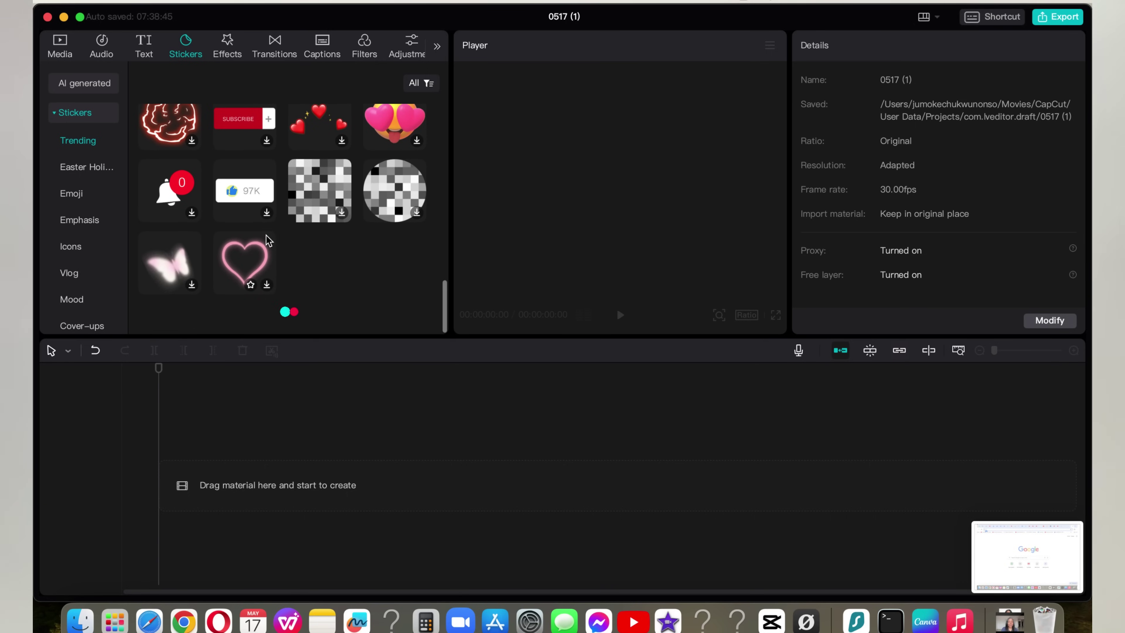
{"action": "scroll", "coordinate": [295, 242], "scroll_direction": "down", "scroll_amount": 5}
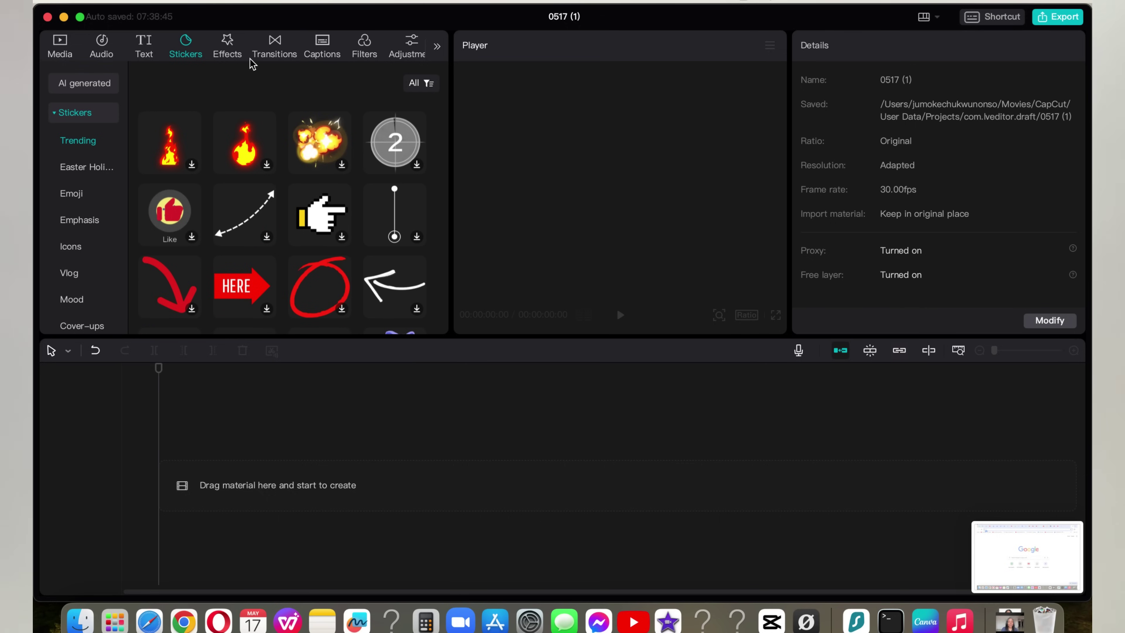
- Look through the trending video effects and the overlay transitions
{"action": "left_click", "coordinate": [230, 50]}
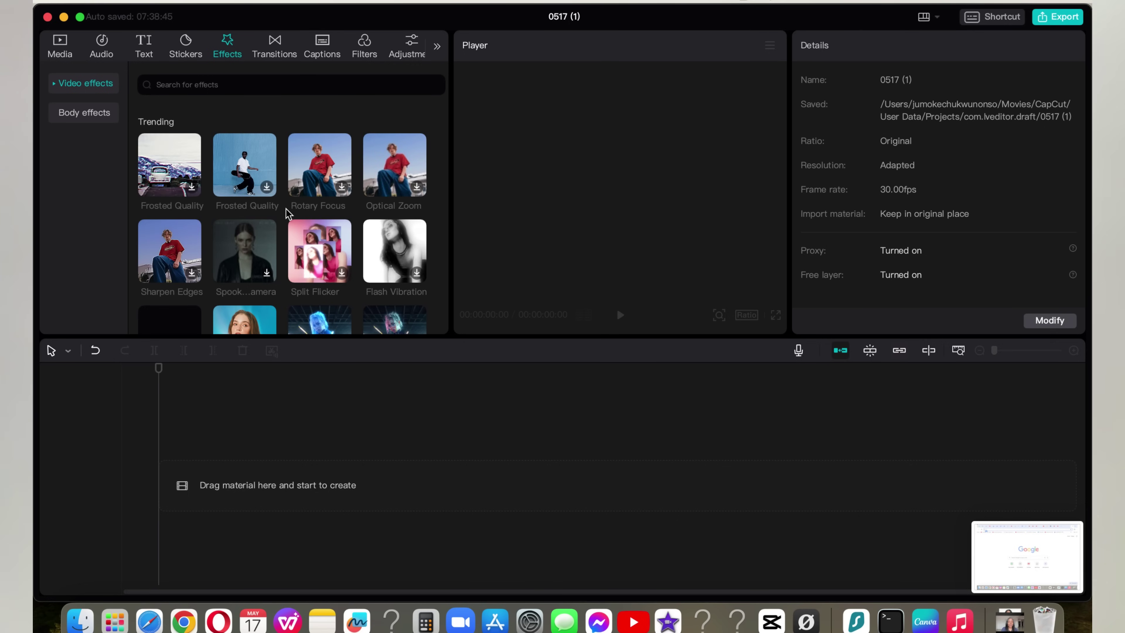
{"action": "scroll", "coordinate": [371, 239], "scroll_direction": "down", "scroll_amount": 3}
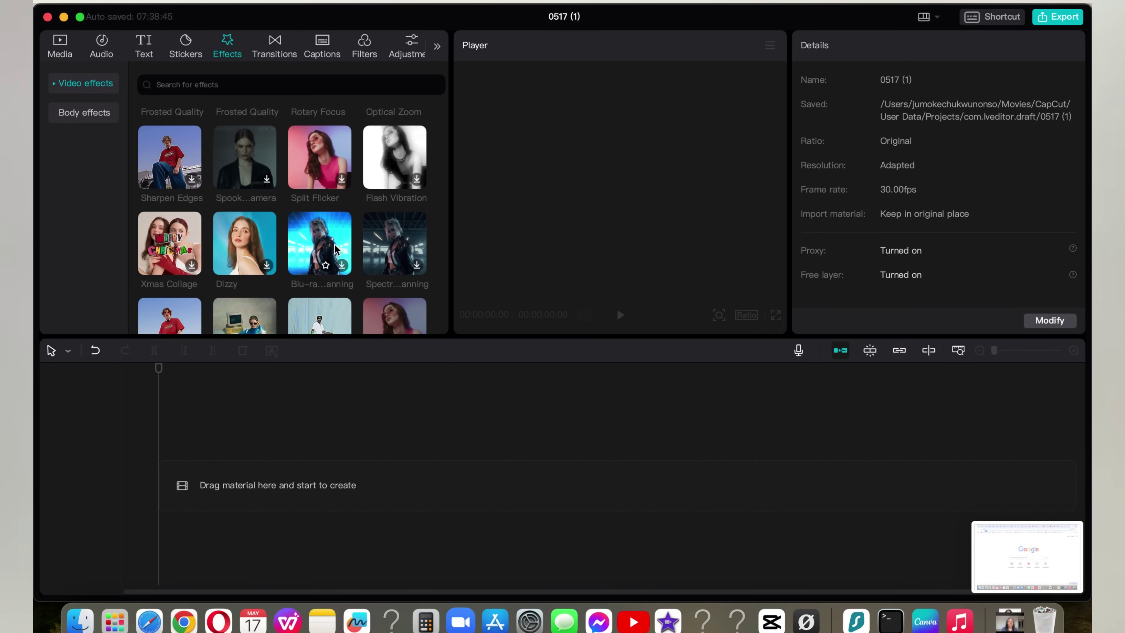
{"action": "scroll", "coordinate": [326, 254], "scroll_direction": "down", "scroll_amount": 3}
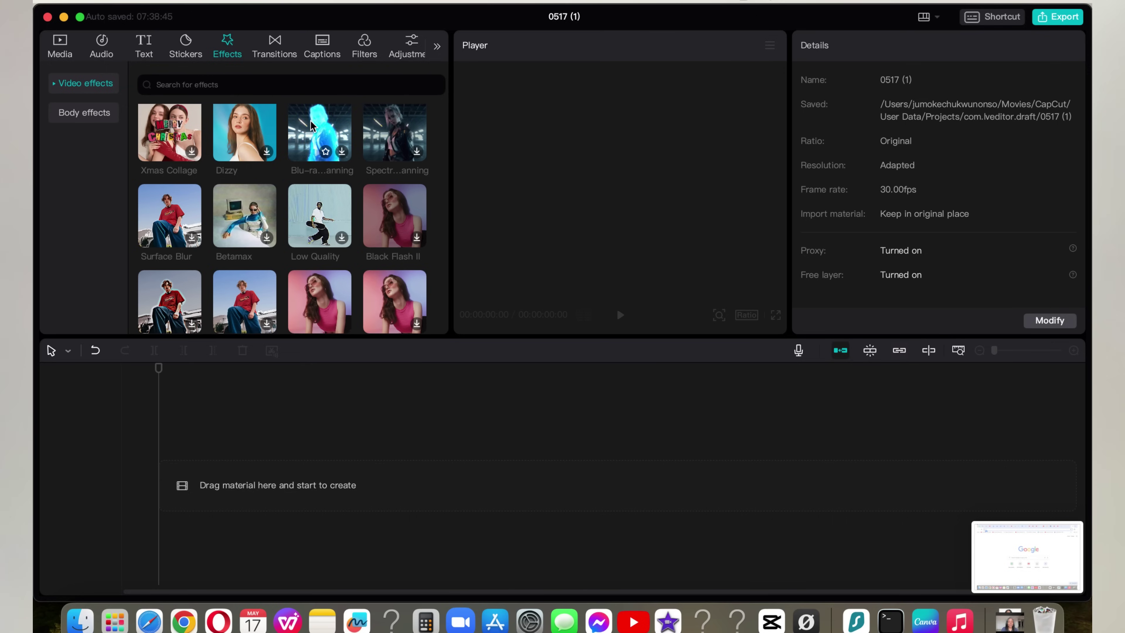
{"action": "left_click", "coordinate": [276, 55]}
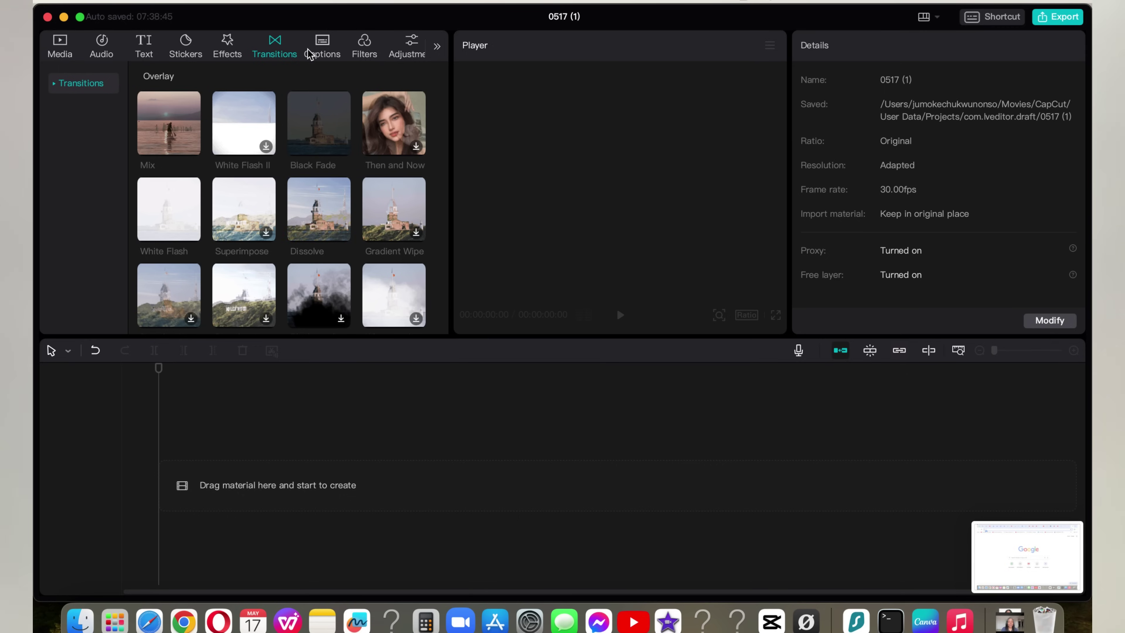
- Examine the auto captions settings and the spoken language choices
{"action": "left_click", "coordinate": [323, 45]}
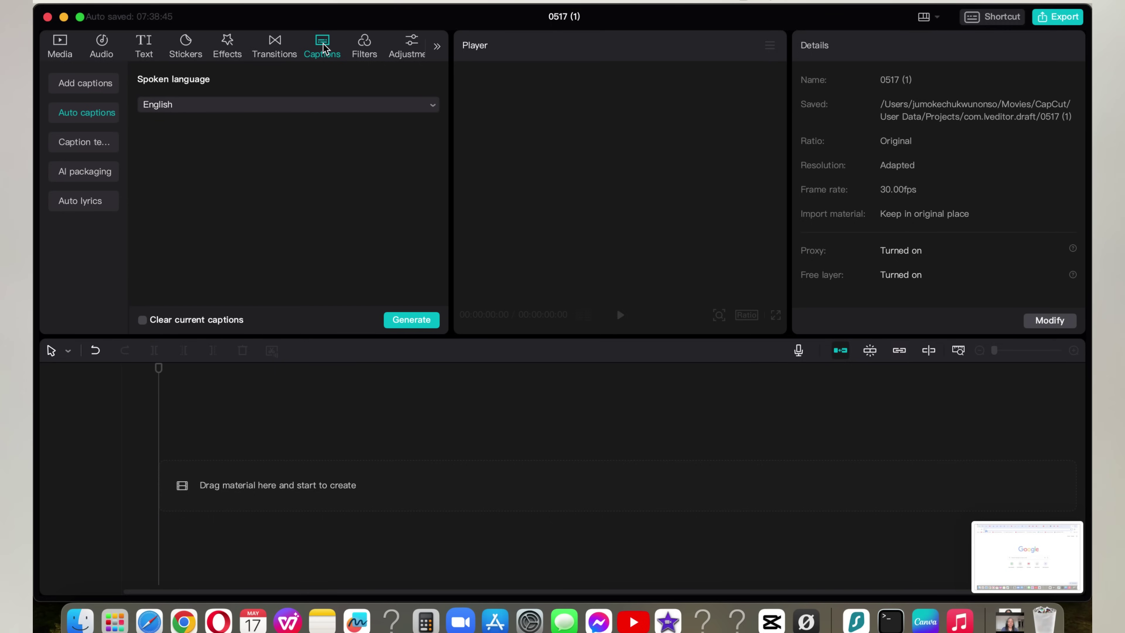
{"action": "left_click", "coordinate": [433, 107]}
{"action": "left_click", "coordinate": [433, 107]}
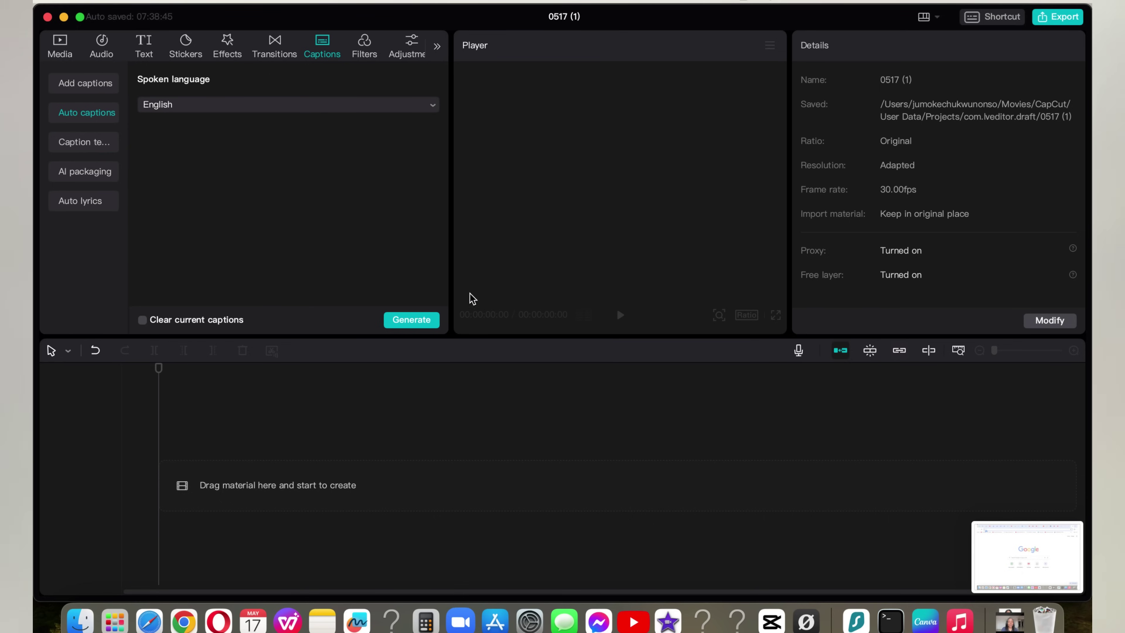
- View the Life filters and the custom adjustment options, and return to the local media
{"action": "left_click", "coordinate": [372, 54]}
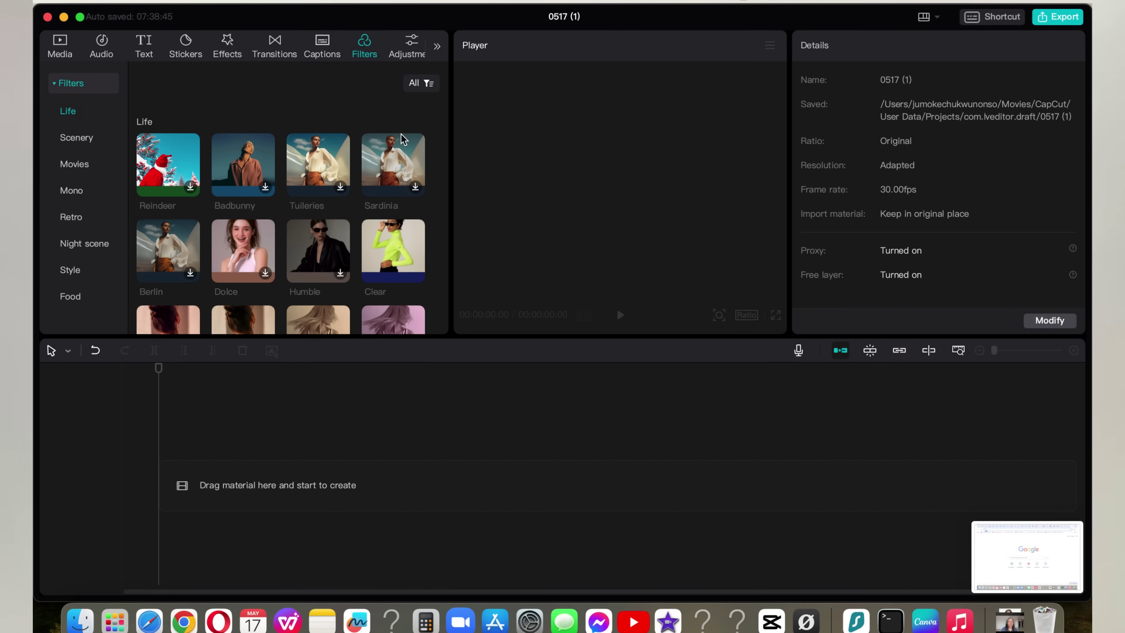
{"action": "mouse_move", "coordinate": [385, 245]}
{"action": "left_click", "coordinate": [415, 54]}
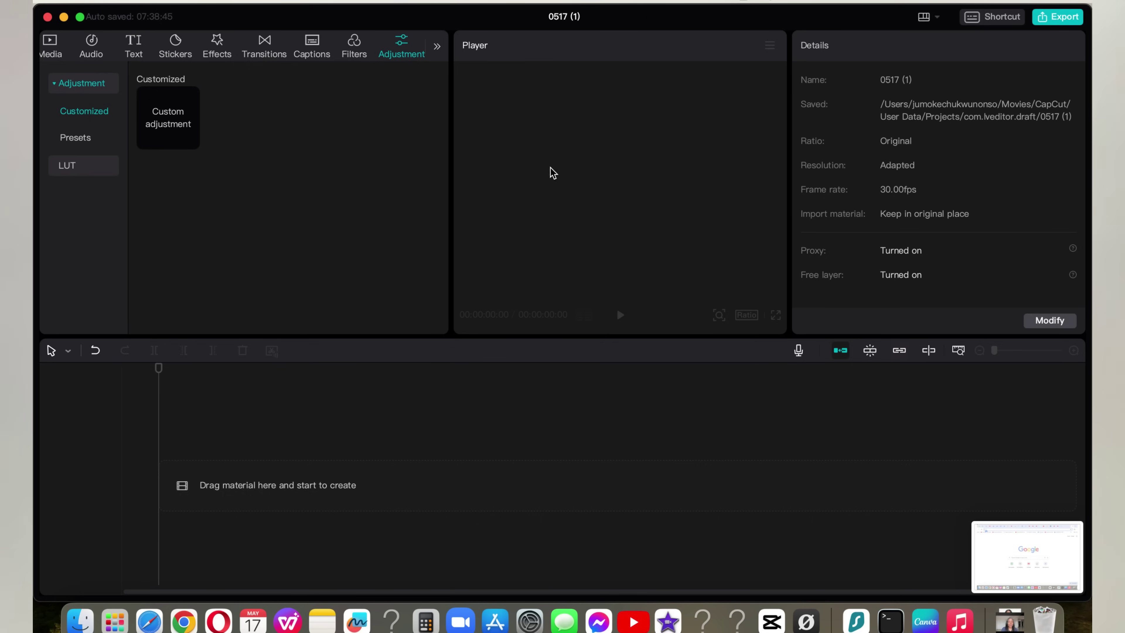
{"action": "left_click", "coordinate": [60, 47]}
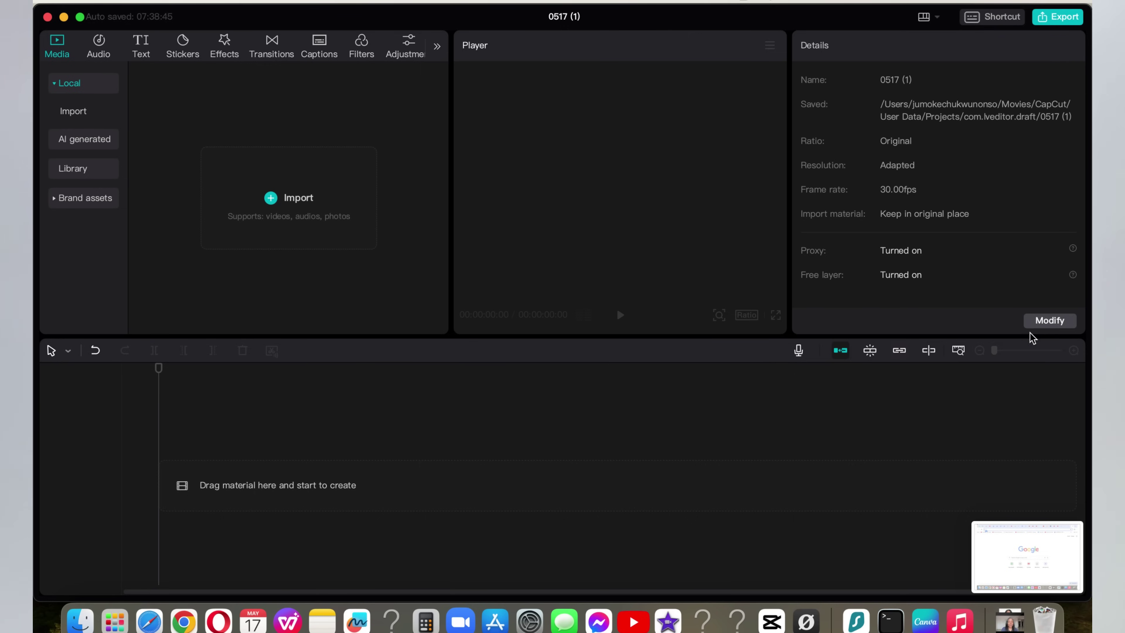
- Open the project settings and examine the resolution and aspect ratio choices
{"action": "left_click", "coordinate": [1046, 323]}
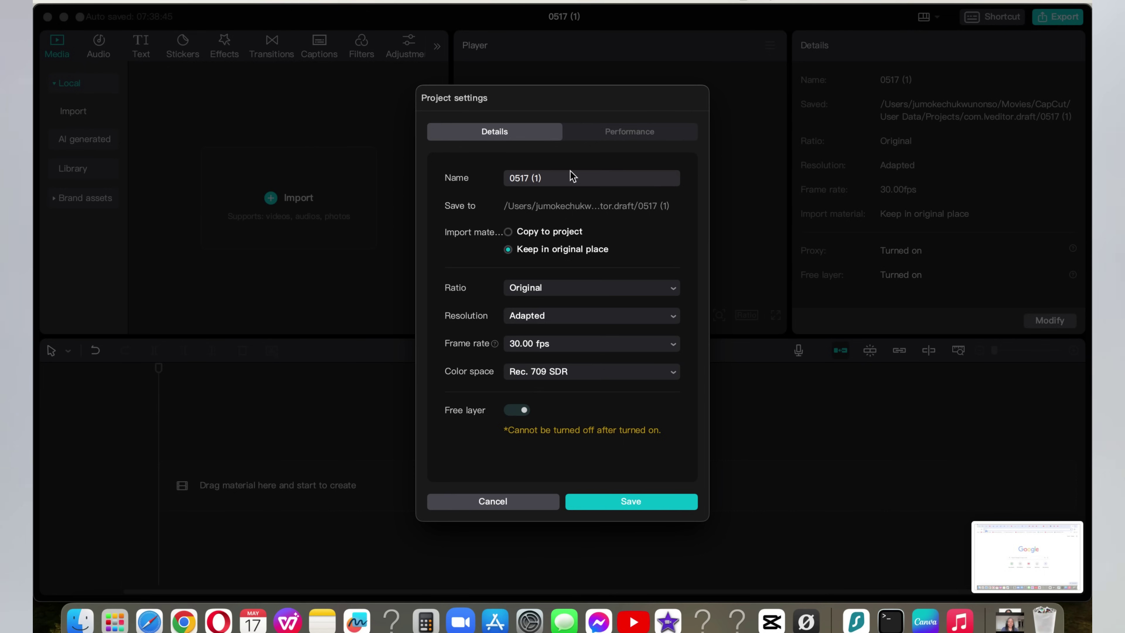
{"action": "left_click", "coordinate": [575, 317]}
{"action": "left_click", "coordinate": [574, 317]}
{"action": "left_click", "coordinate": [570, 293]}
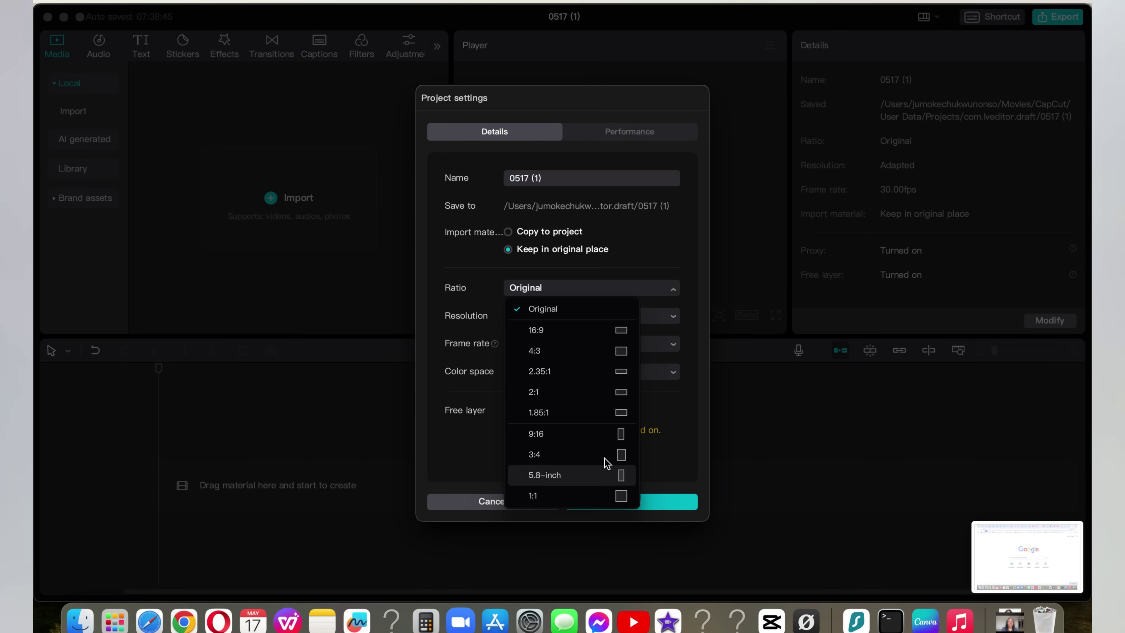
{"action": "left_click", "coordinate": [658, 296]}
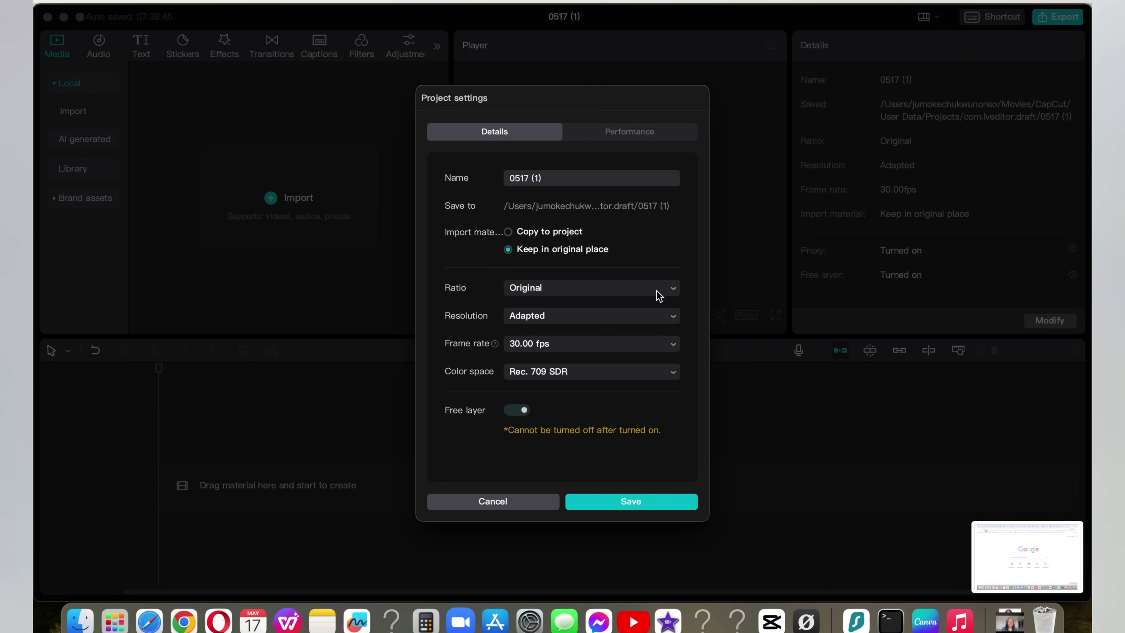
- Examine the proxy resolution choices in the project's performance settings, and leave the settings without saving
{"action": "left_click", "coordinate": [646, 142]}
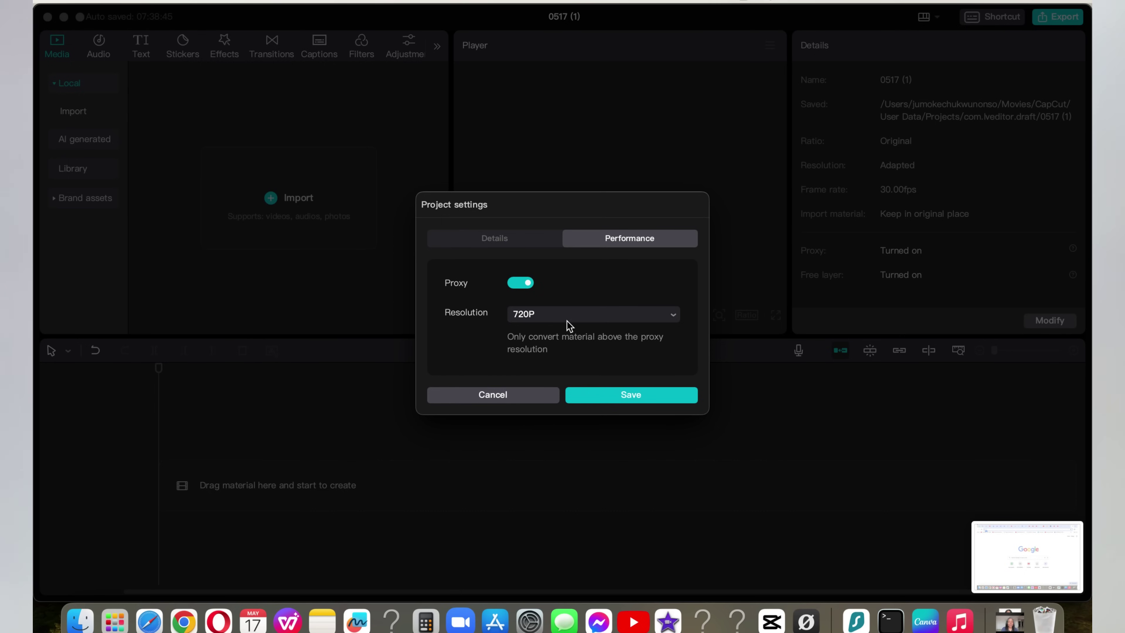
{"action": "left_click", "coordinate": [565, 319]}
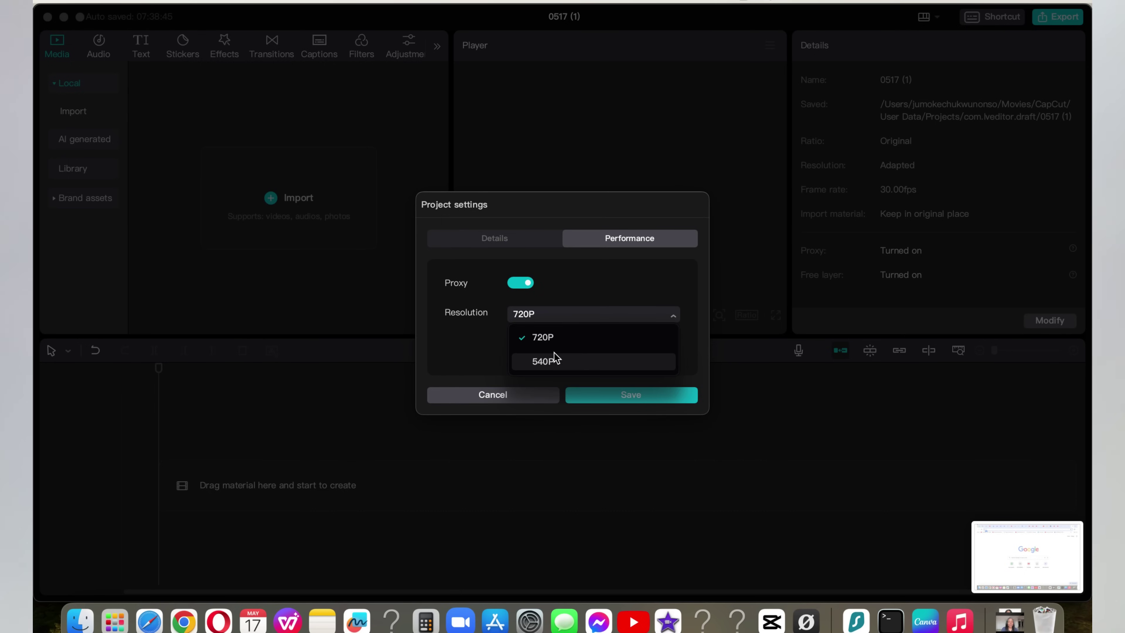
{"action": "left_click", "coordinate": [567, 316]}
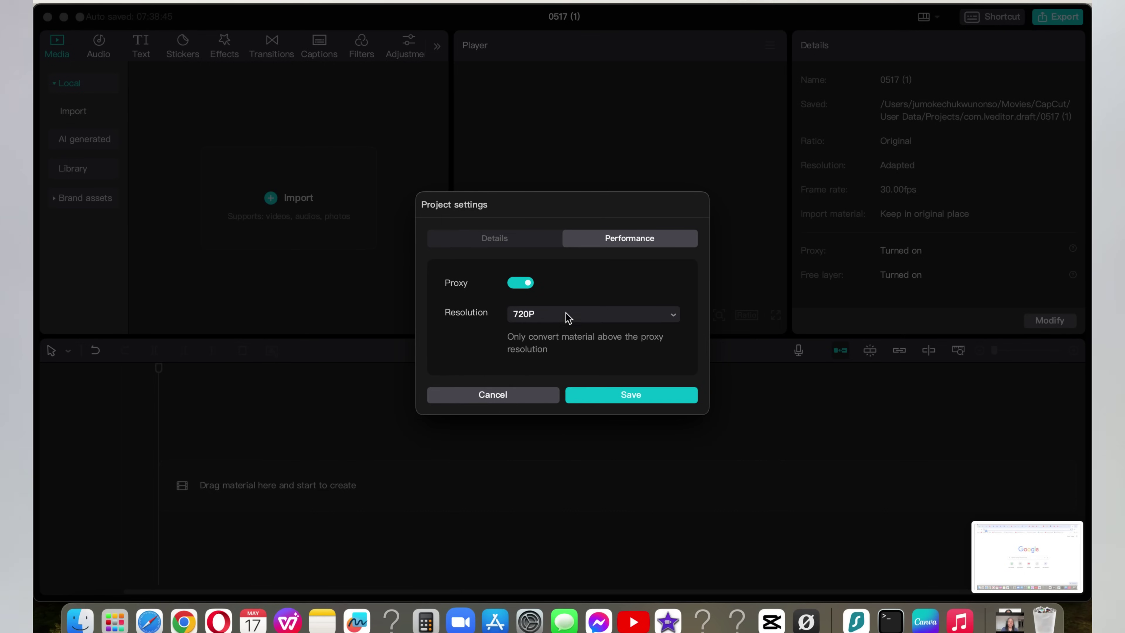
{"action": "left_click", "coordinate": [498, 392]}
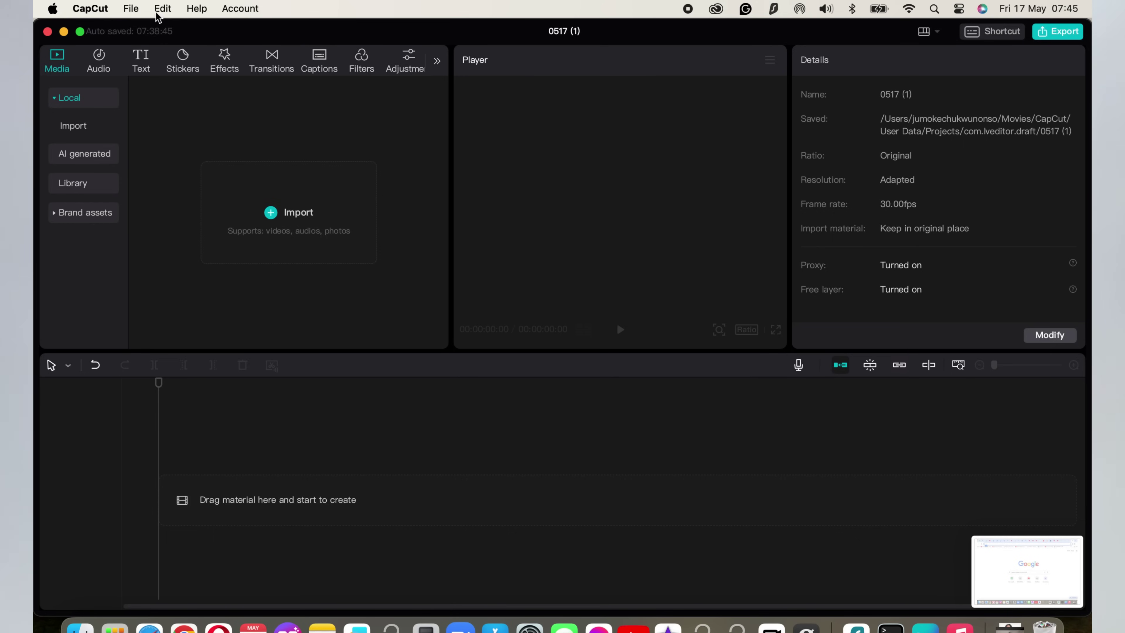
- View the application's File, Edit and Account commands
{"action": "left_click", "coordinate": [131, 9]}
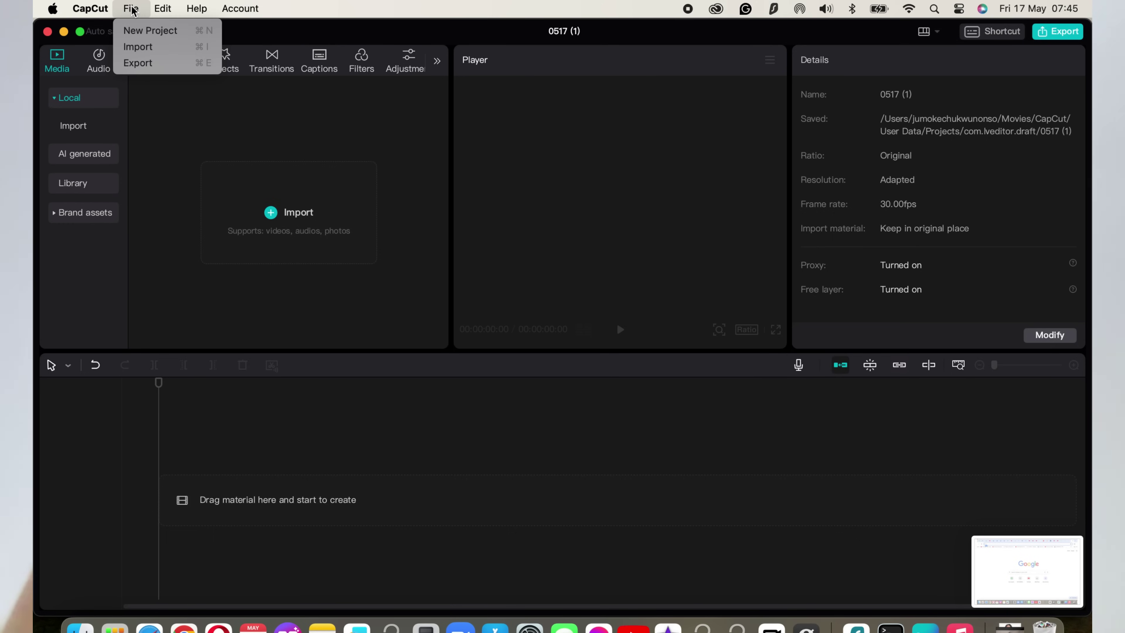
{"action": "mouse_move", "coordinate": [131, 9]}
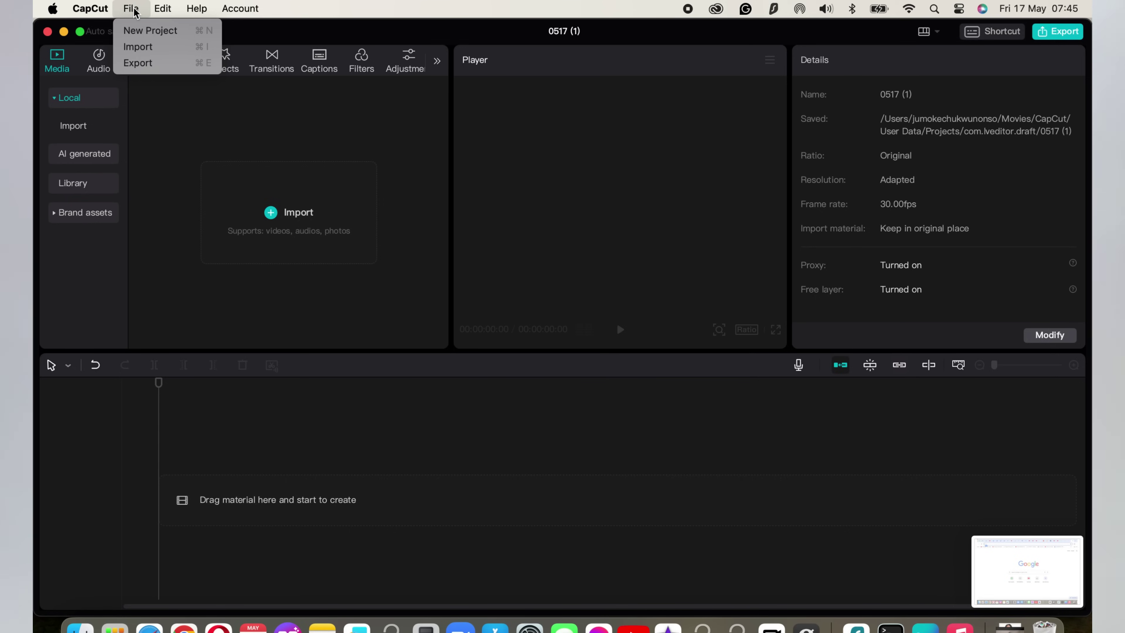
{"action": "mouse_move", "coordinate": [165, 8]}
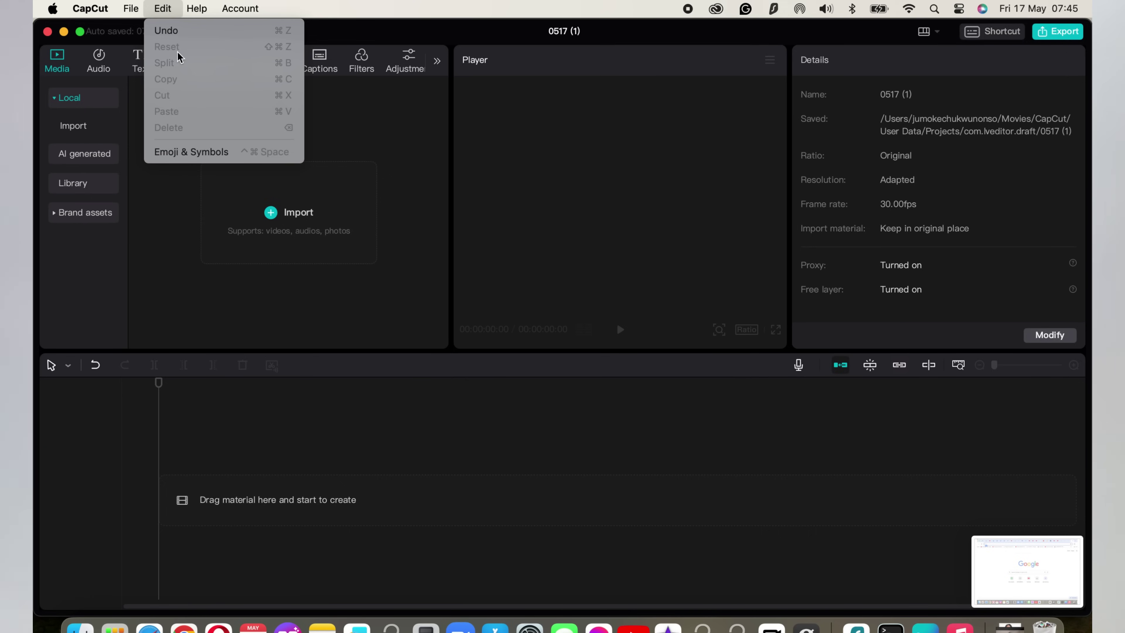
{"action": "mouse_move", "coordinate": [241, 10]}
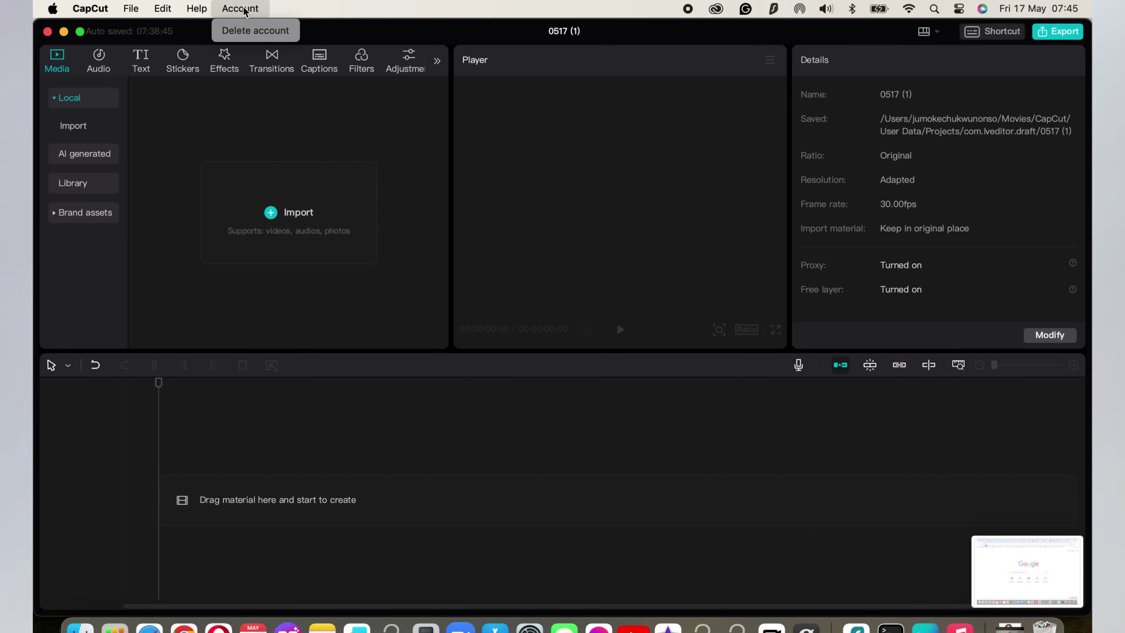
{"action": "left_click", "coordinate": [289, 229]}
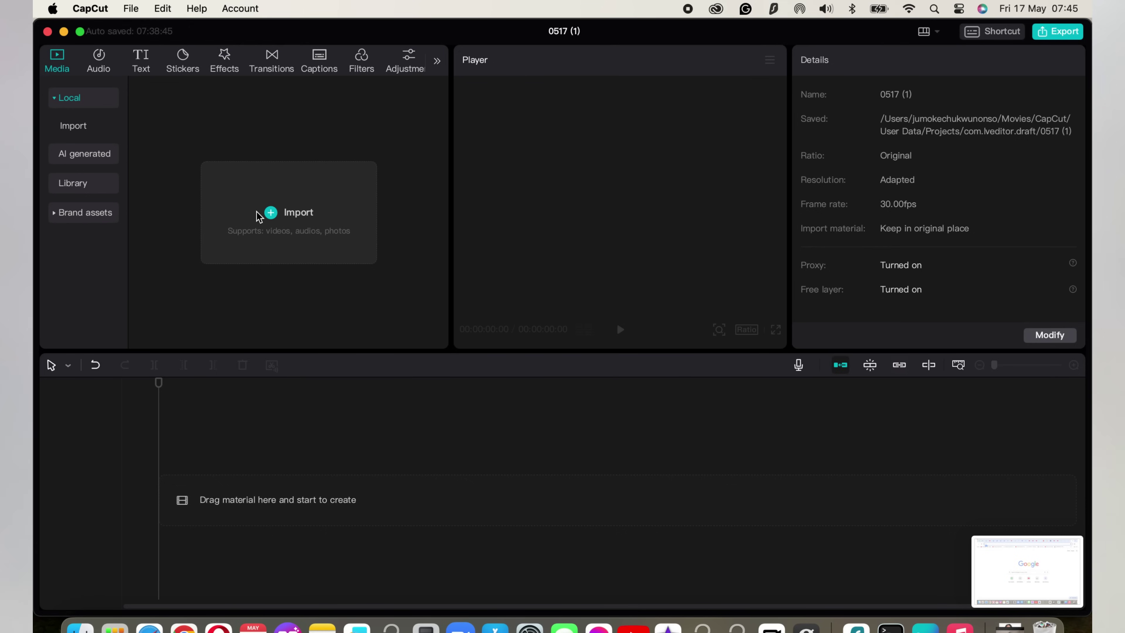
- Import the video IMG_3232.mov from the Downloads folder into the project's local media
{"action": "left_click", "coordinate": [279, 218]}
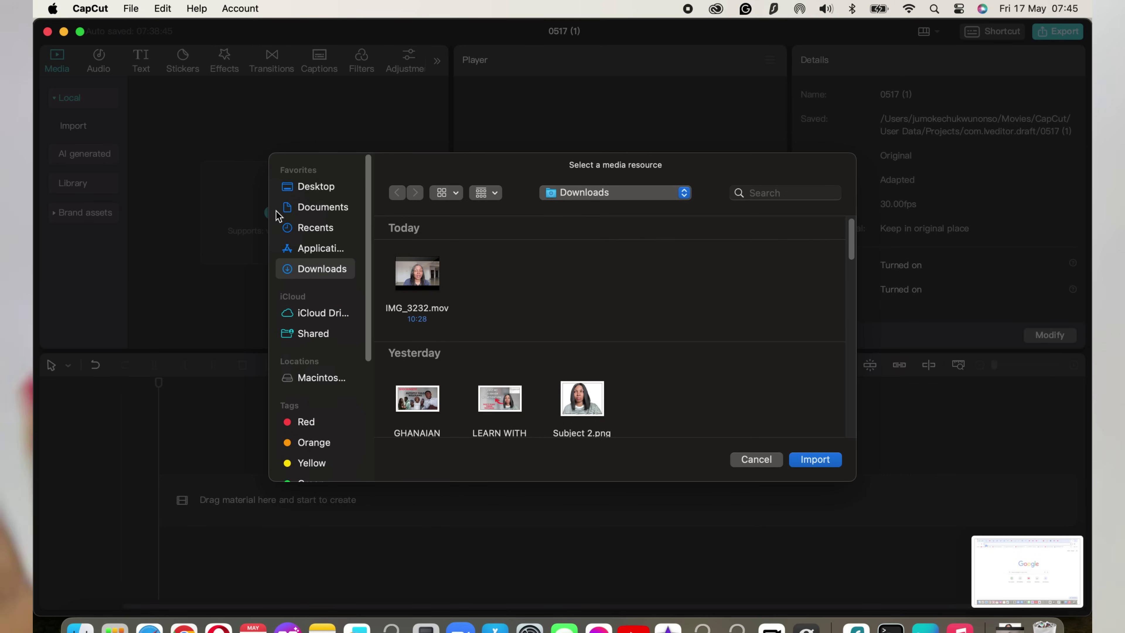
{"action": "left_click", "coordinate": [430, 283]}
{"action": "left_click", "coordinate": [825, 461]}
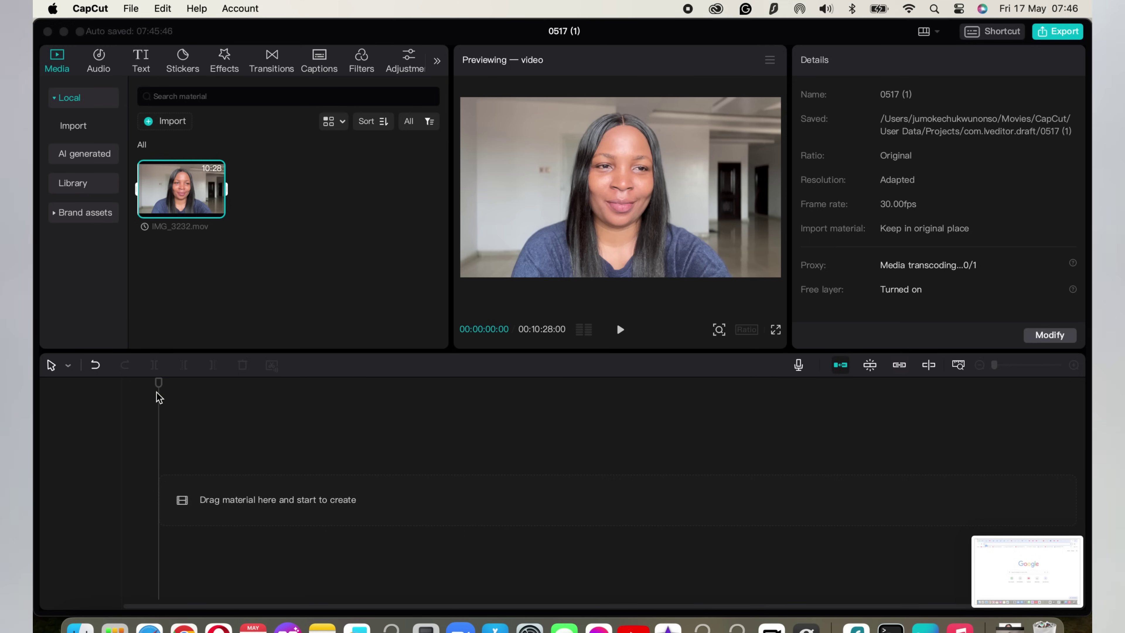
- Switch to Finder and create a new folder in Downloads with the default name "untitled folder"
{"action": "left_click", "coordinate": [80, 626]}
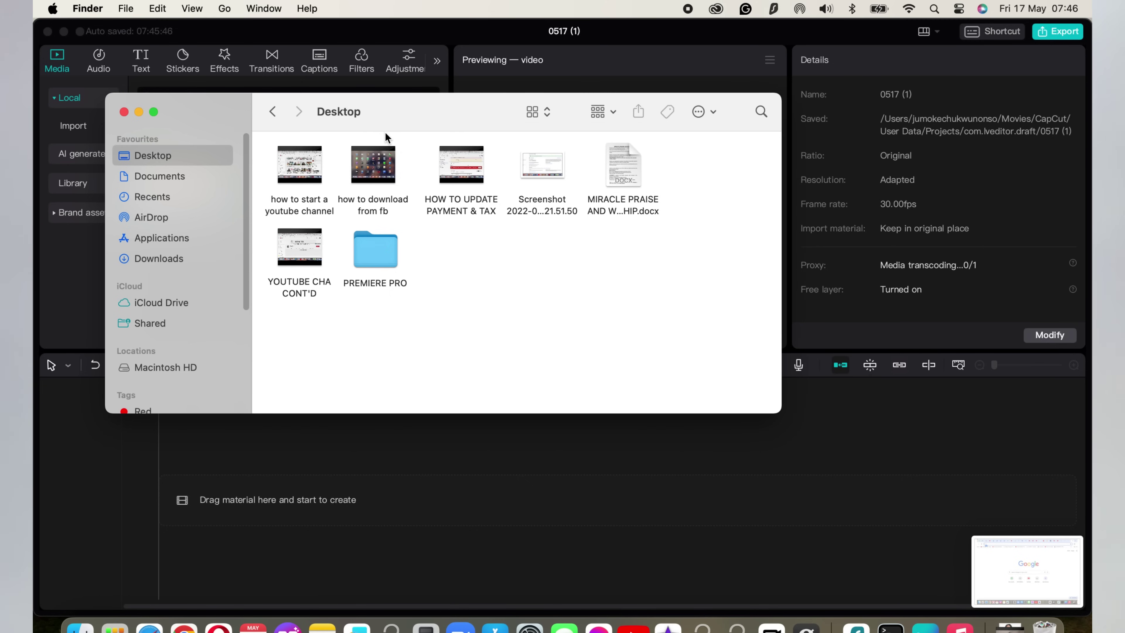
{"action": "left_click", "coordinate": [183, 258]}
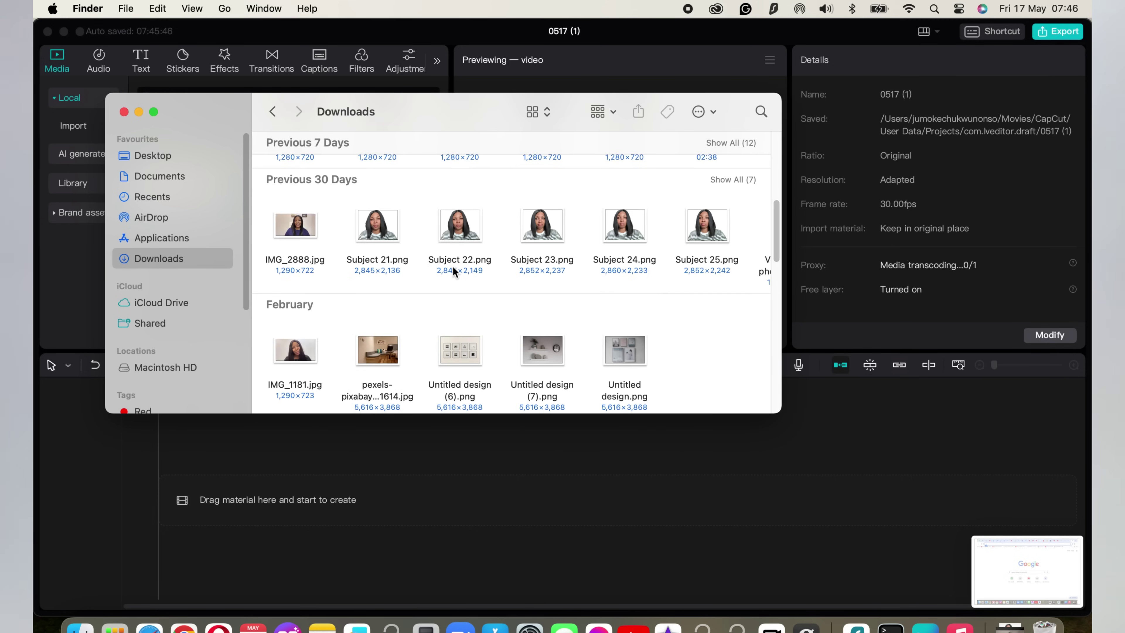
{"action": "scroll", "coordinate": [510, 261], "scroll_direction": "up", "scroll_amount": 10}
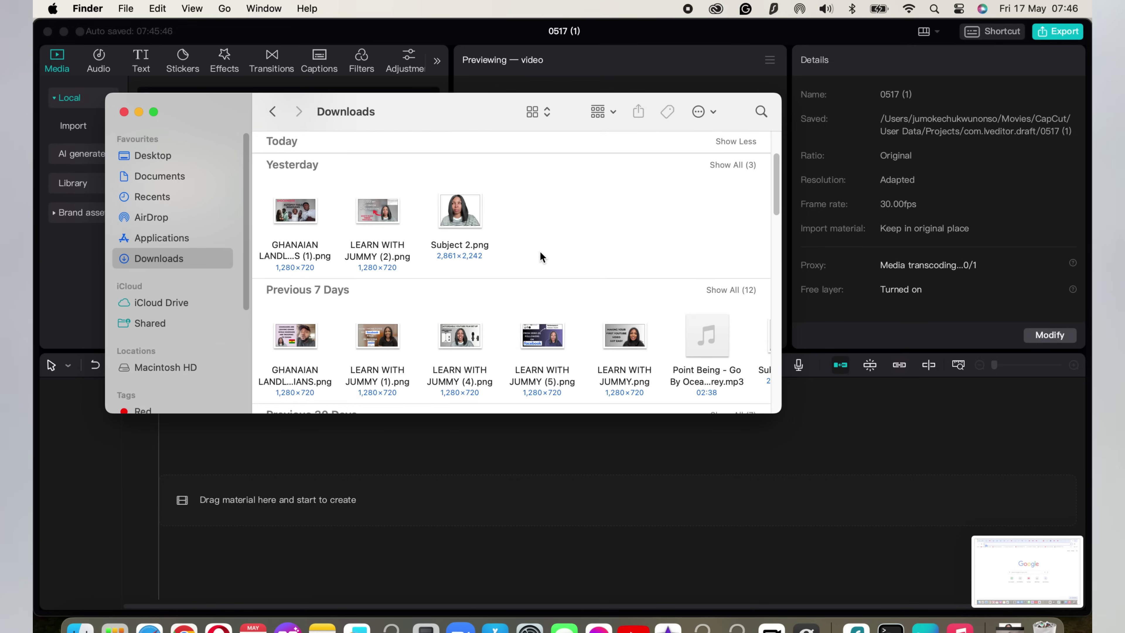
{"action": "scroll", "coordinate": [541, 231], "scroll_direction": "up", "scroll_amount": 3}
{"action": "right_click", "coordinate": [389, 204]}
{"action": "left_click", "coordinate": [393, 206]}
{"action": "right_click", "coordinate": [398, 182]}
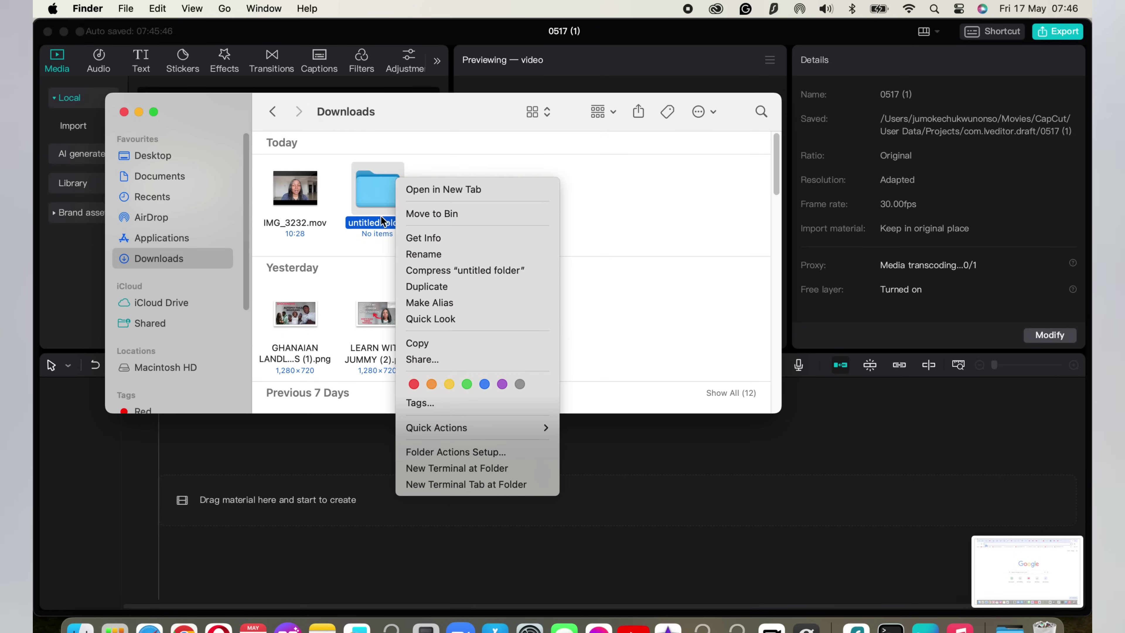
{"action": "left_click", "coordinate": [375, 225]}
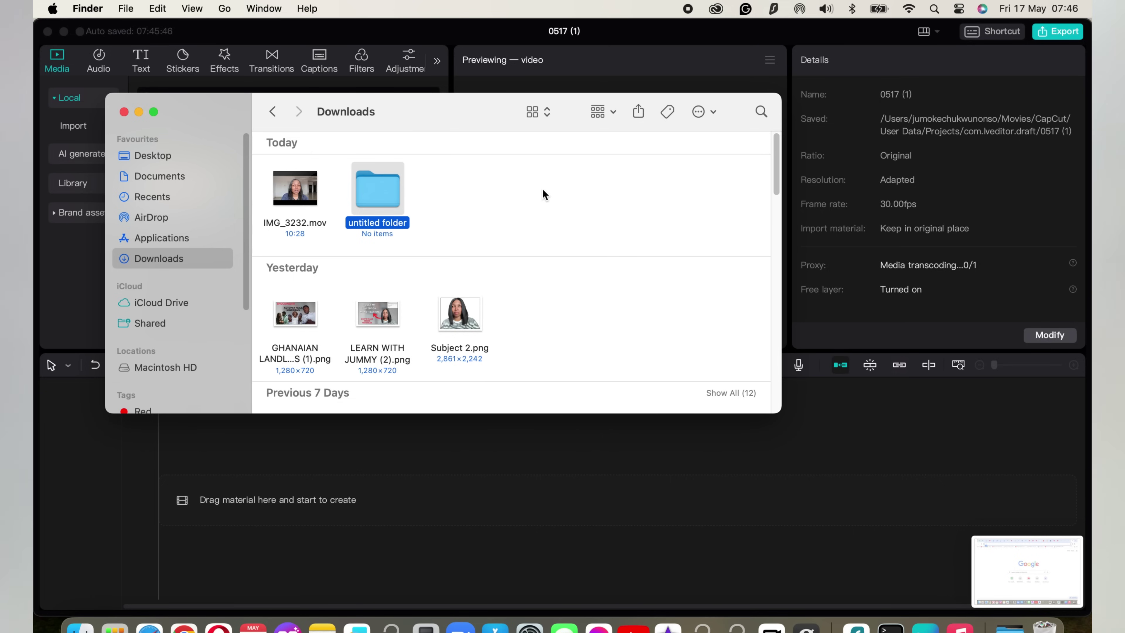
- Try to import the empty untitled folder from Finder into CapCut's local media
{"action": "left_click_drag", "start_coordinate": [404, 118], "coordinate": [414, 285]}
{"action": "left_click_drag", "start_coordinate": [376, 364], "coordinate": [316, 190]}
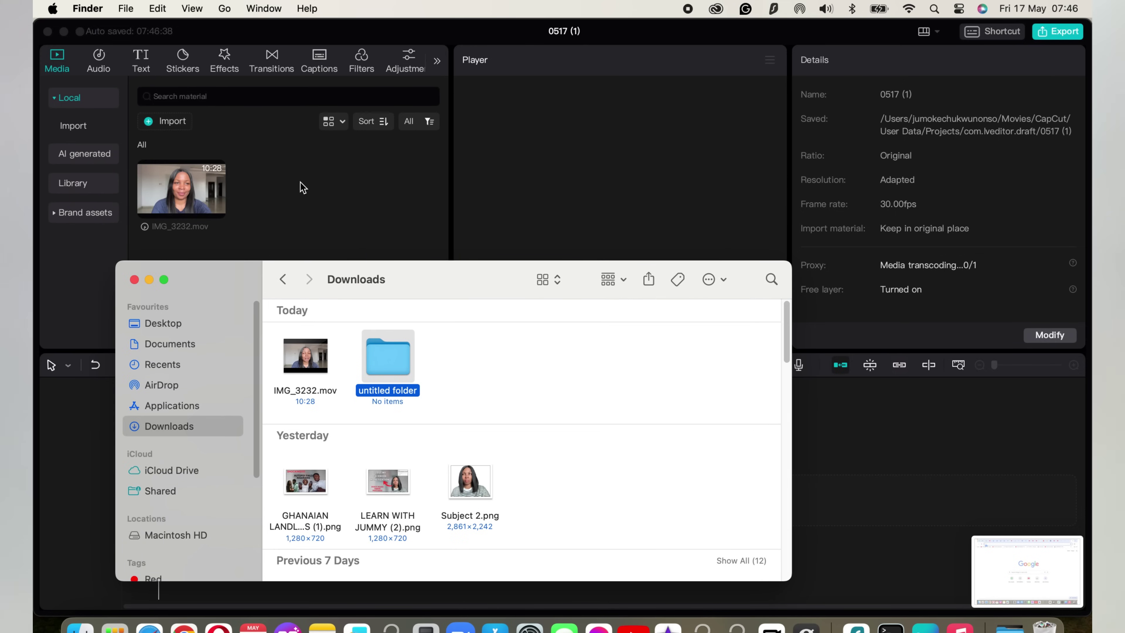
{"action": "left_click_drag", "start_coordinate": [463, 288], "coordinate": [437, 296]}
{"action": "left_click", "coordinate": [437, 296]}
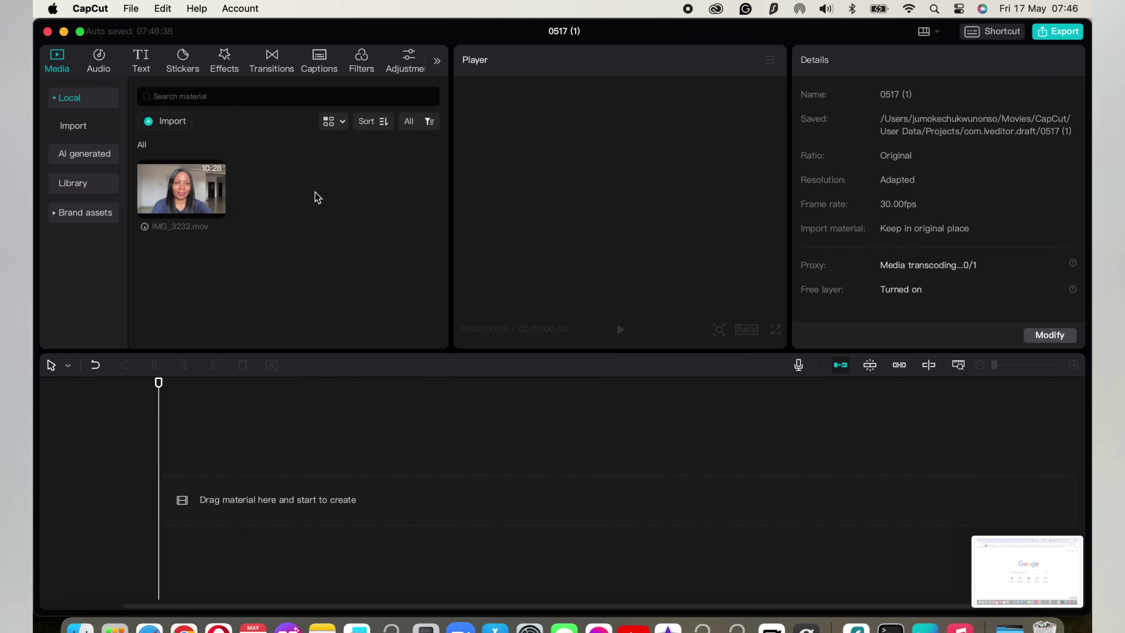
- Move two of yesterday's PNG images in Downloads into the untitled folder and import that folder into CapCut's local media
{"action": "left_click", "coordinate": [81, 627]}
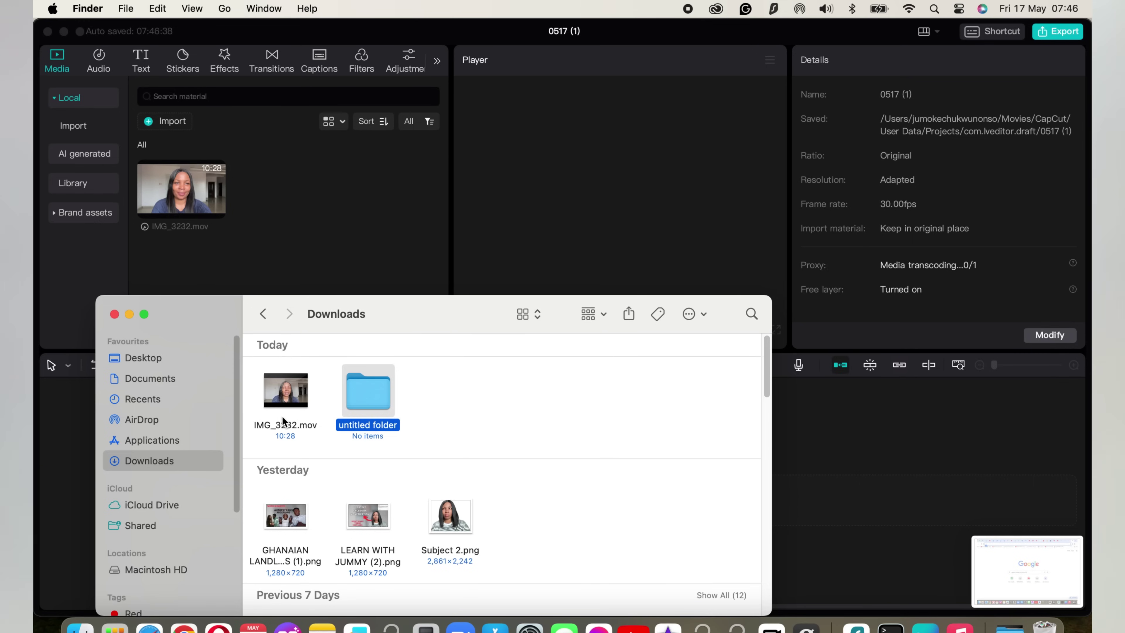
{"action": "left_click_drag", "start_coordinate": [382, 522], "coordinate": [383, 390]}
{"action": "left_click_drag", "start_coordinate": [376, 506], "coordinate": [298, 187]}
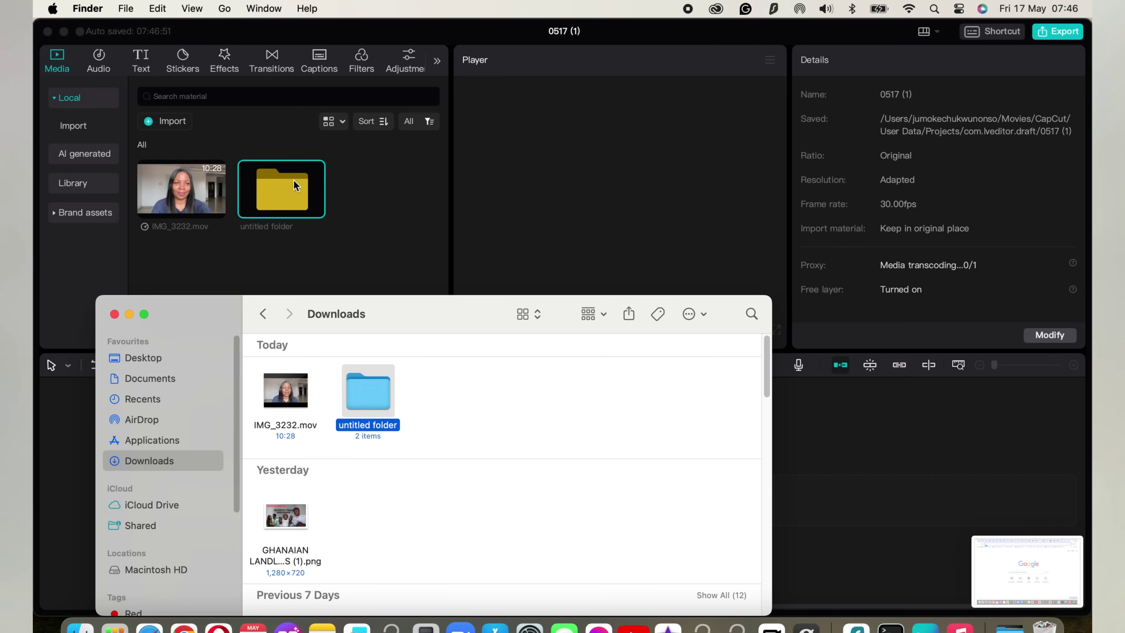
{"action": "left_click", "coordinate": [410, 271]}
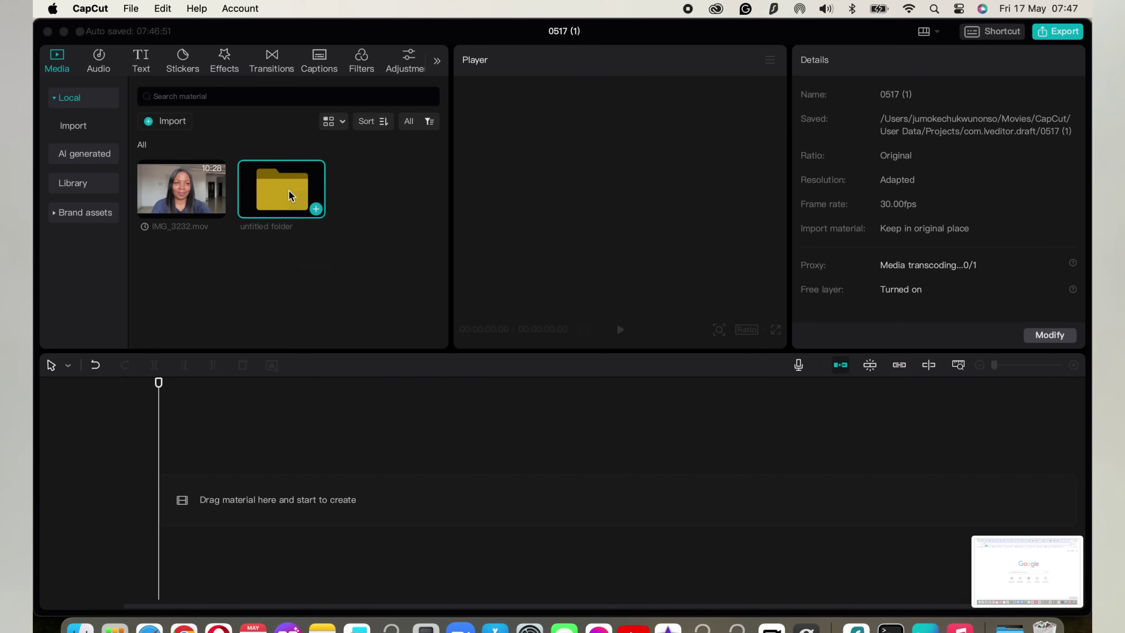
{"action": "right_click", "coordinate": [290, 196]}
{"action": "left_click", "coordinate": [375, 180]}
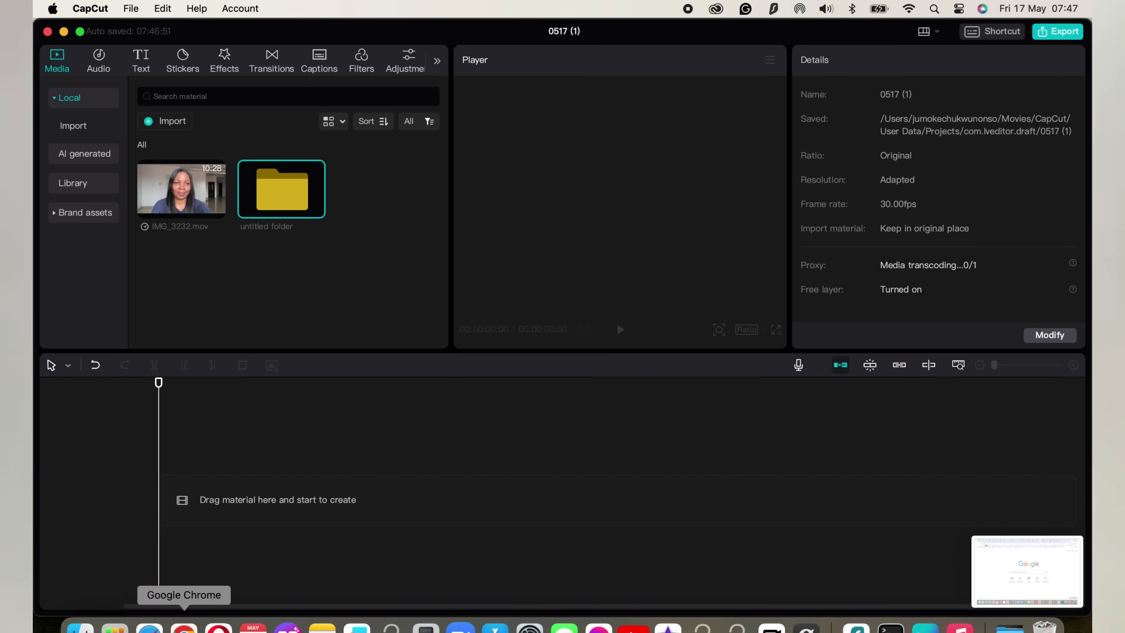
- Switch to Google Chrome and search Google for "pexels"
{"action": "left_click", "coordinate": [184, 622]}
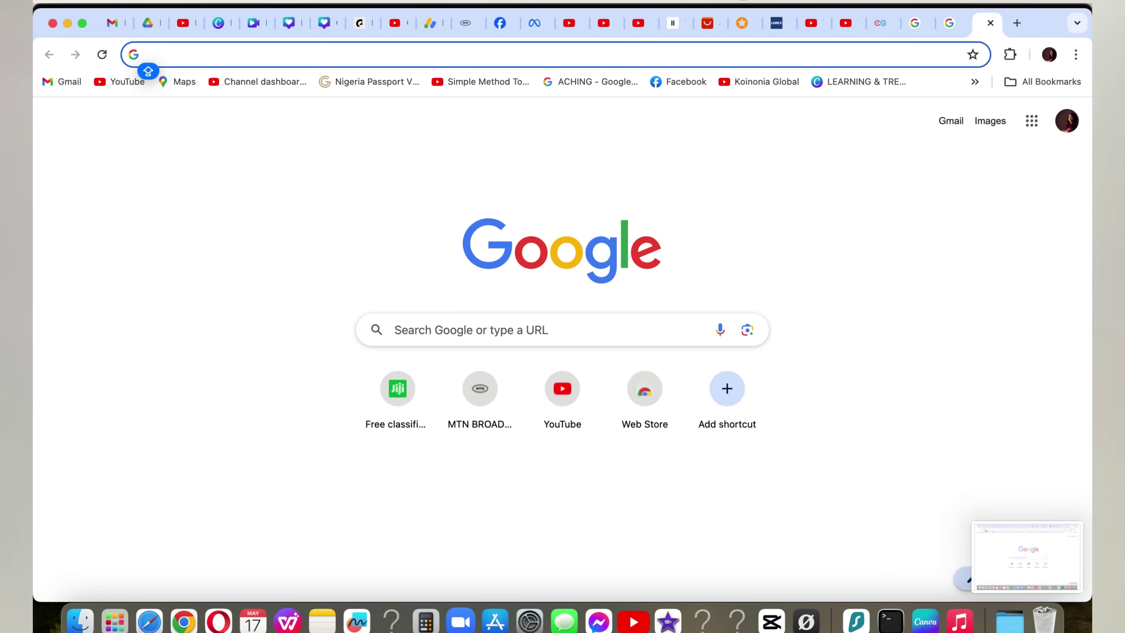
{"action": "left_click", "coordinate": [425, 332]}
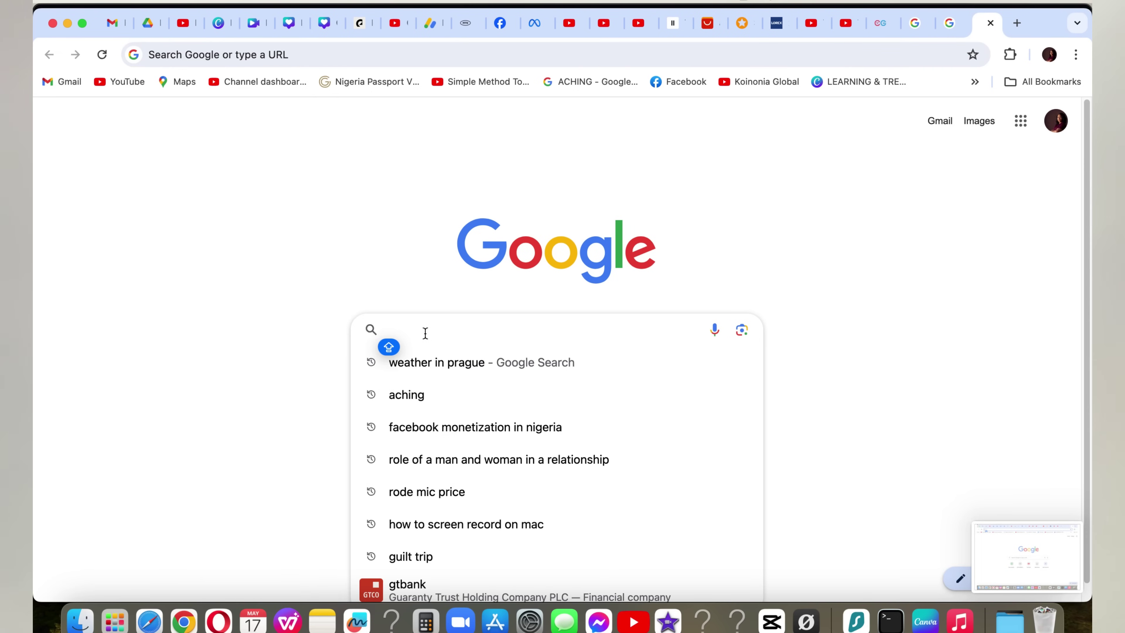
{"action": "type", "text": "PEXE"}
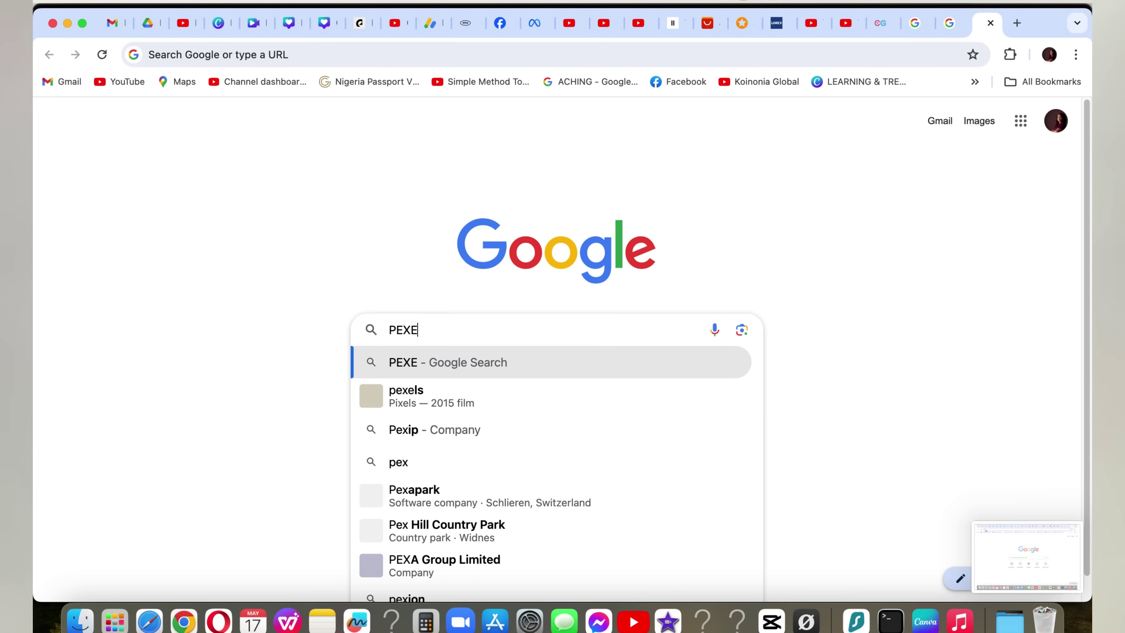
{"action": "type", "text": "L"}
{"action": "left_click", "coordinate": [438, 400]}
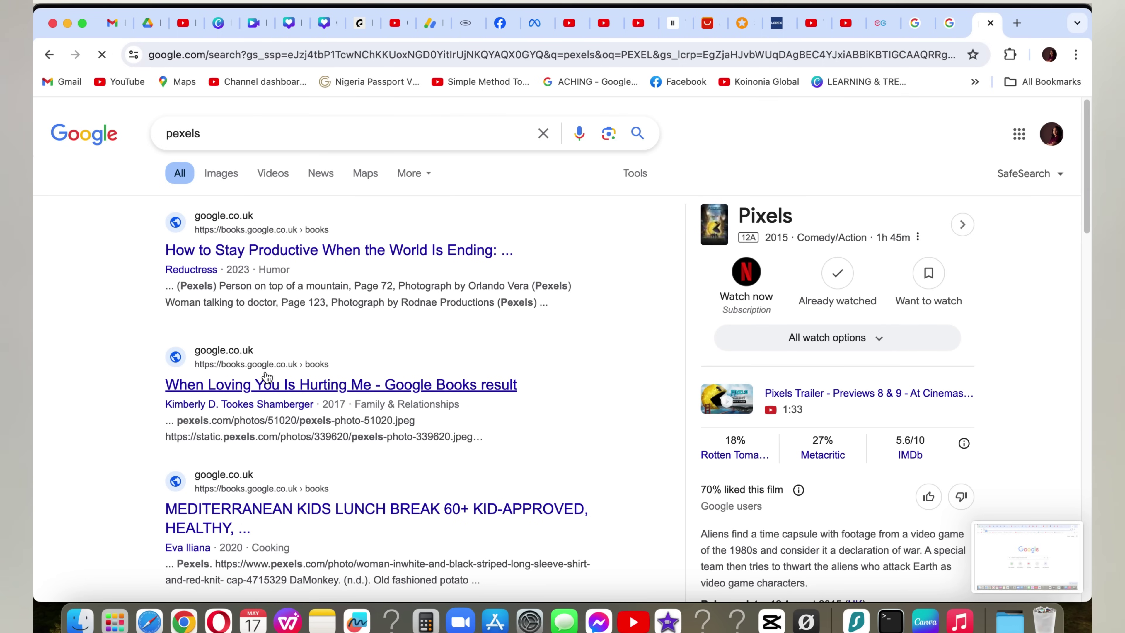
- Look through the pexels search results and related searches, including the "Pexels videos gratis" entries
{"action": "scroll", "coordinate": [386, 395], "scroll_direction": "down", "scroll_amount": 10}
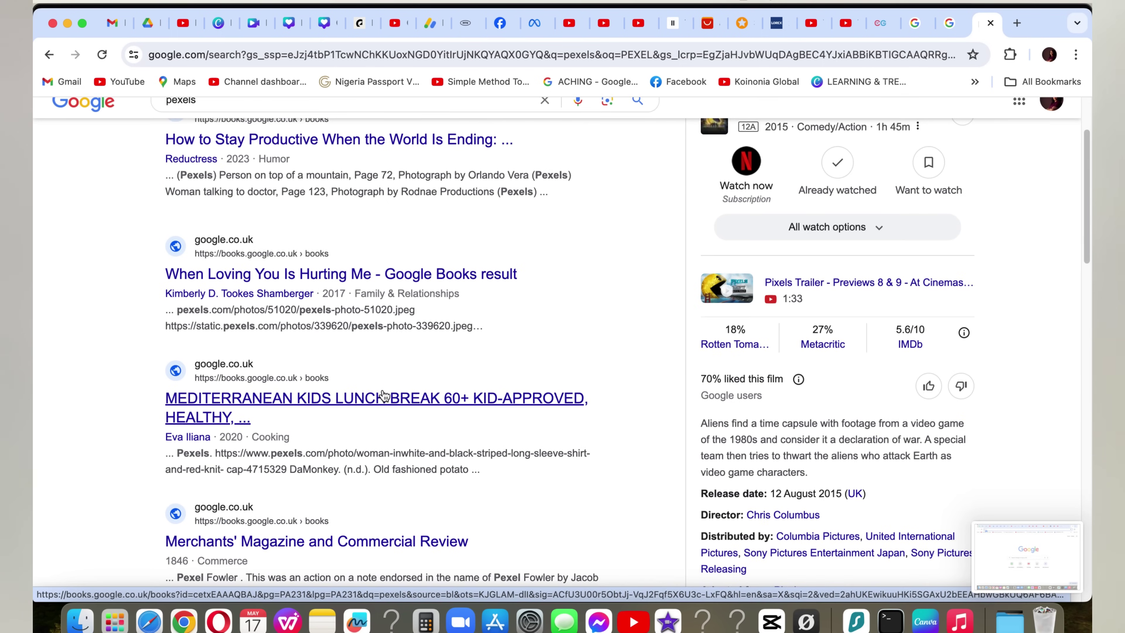
{"action": "scroll", "coordinate": [387, 396], "scroll_direction": "down", "scroll_amount": 5}
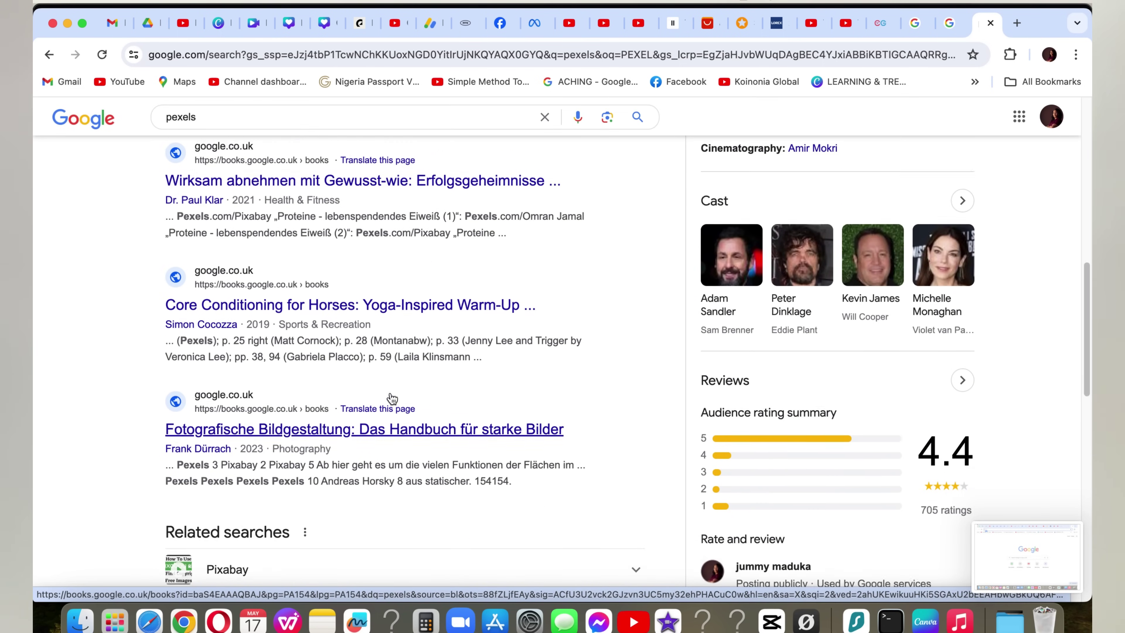
{"action": "scroll", "coordinate": [393, 385], "scroll_direction": "up", "scroll_amount": 2}
{"action": "scroll", "coordinate": [393, 385], "scroll_direction": "down", "scroll_amount": 5}
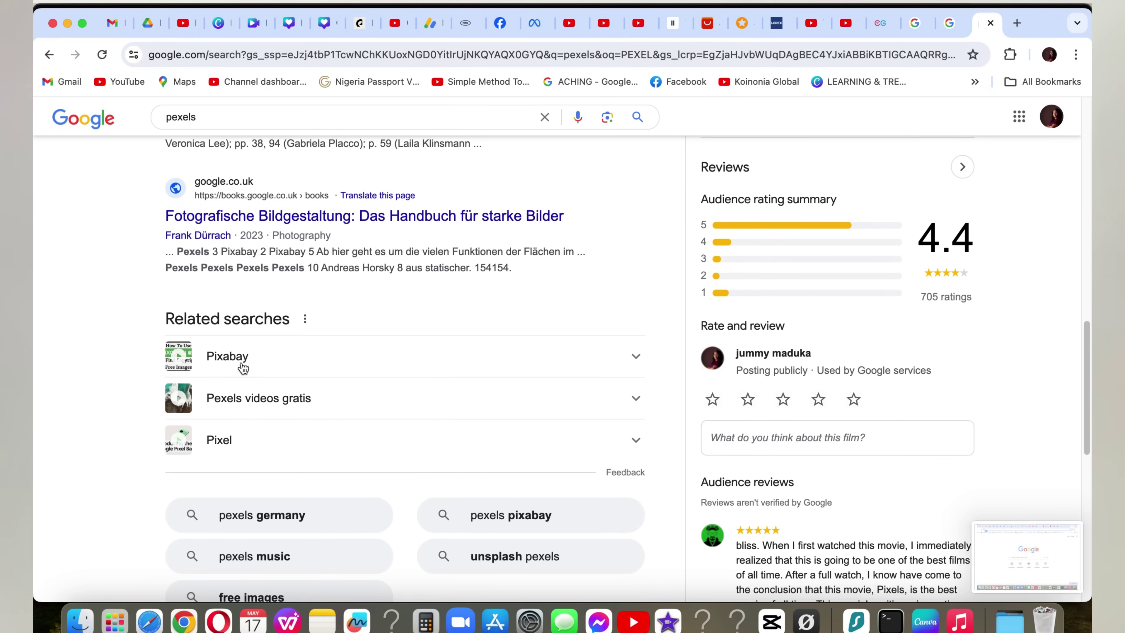
{"action": "left_click", "coordinate": [251, 398]}
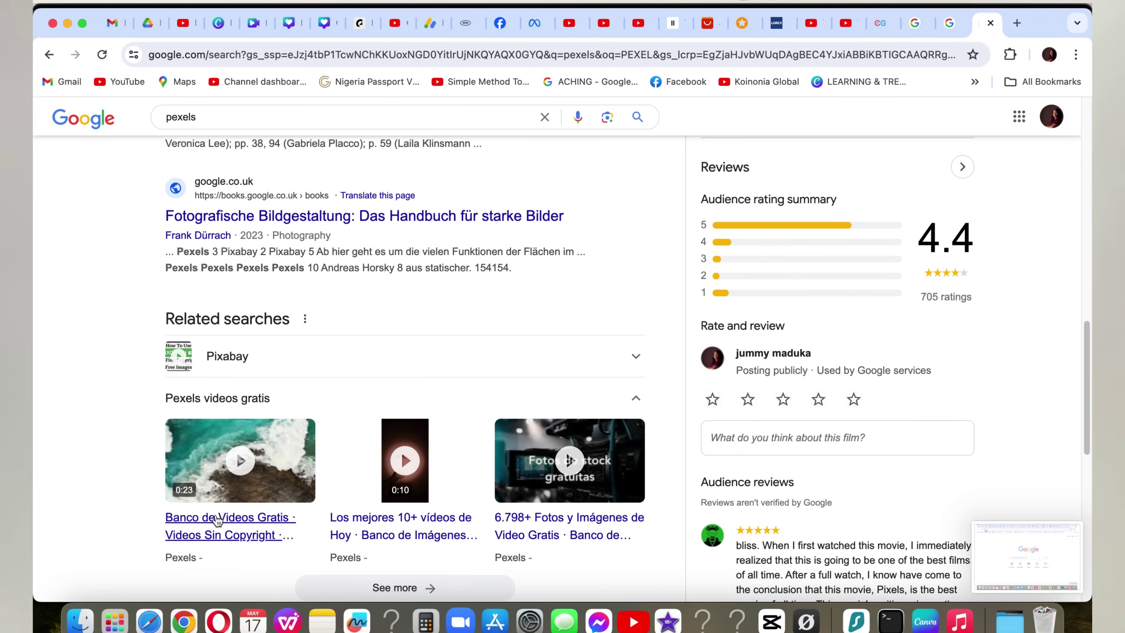
{"action": "scroll", "coordinate": [548, 462], "scroll_direction": "down", "scroll_amount": 5}
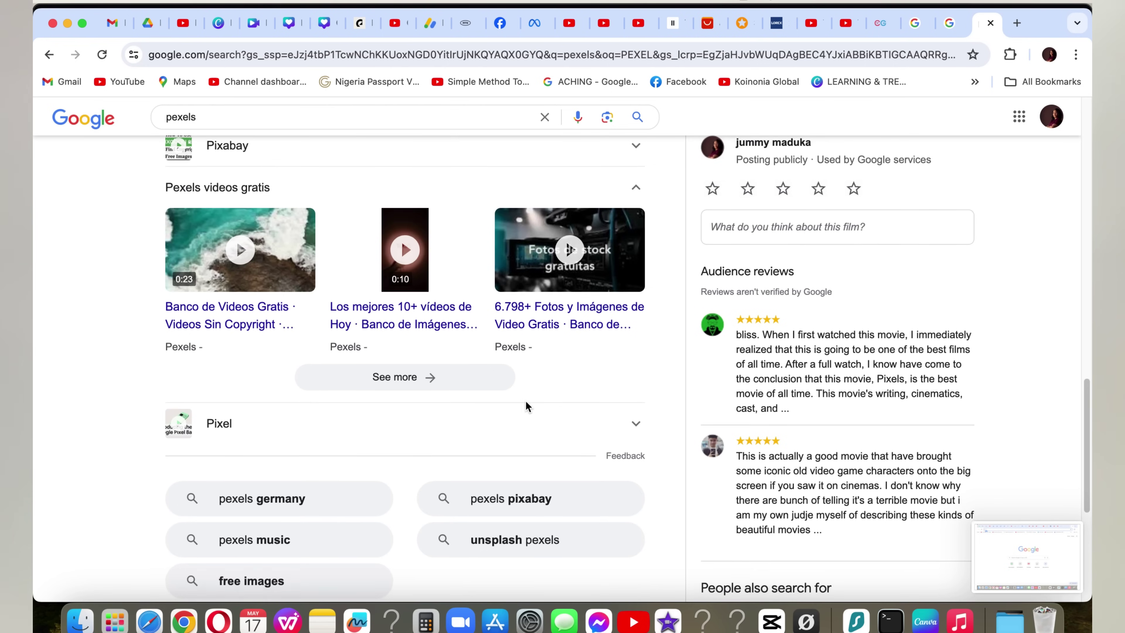
{"action": "scroll", "coordinate": [427, 447], "scroll_direction": "down", "scroll_amount": 5}
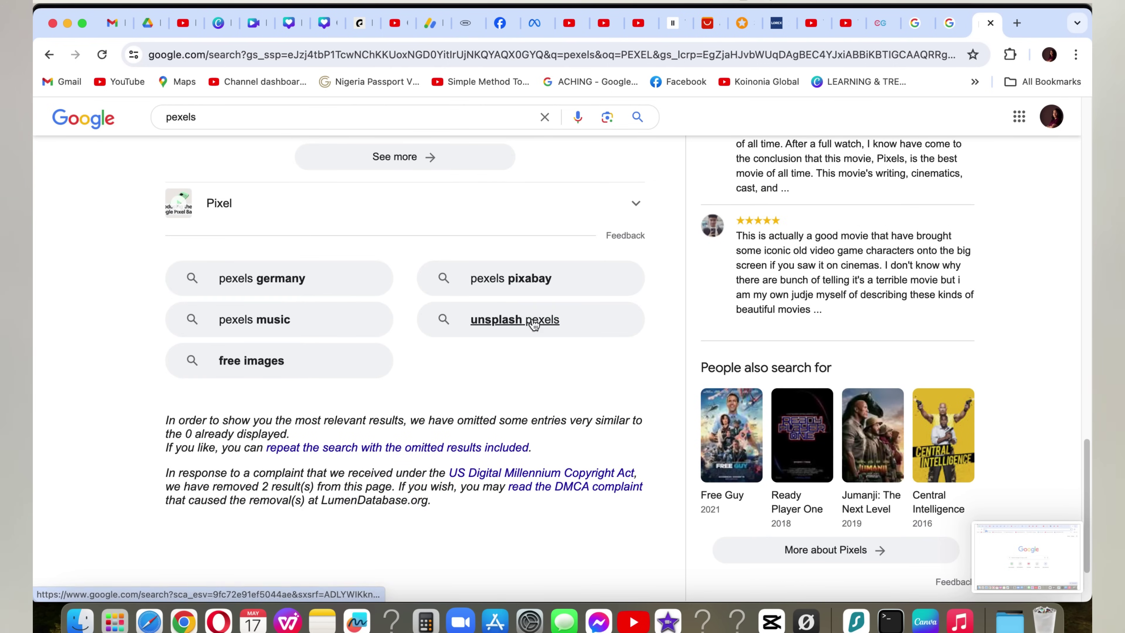
{"action": "scroll", "coordinate": [529, 299], "scroll_direction": "up", "scroll_amount": 10}
{"action": "scroll", "coordinate": [513, 354], "scroll_direction": "up", "scroll_amount": 5}
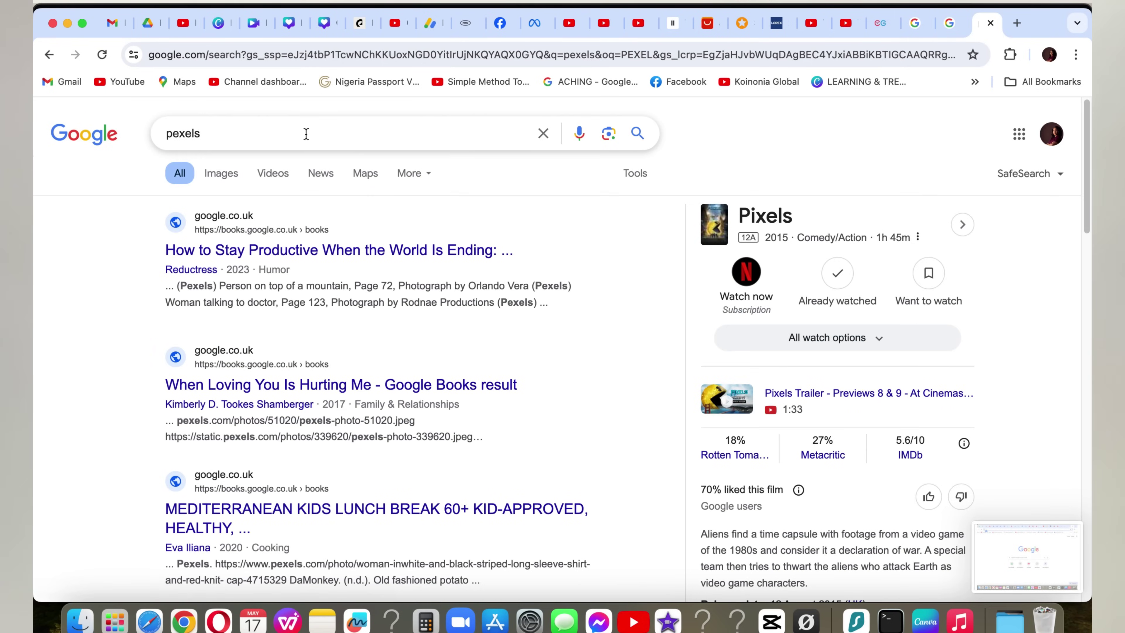
- Search Google for "stock videos"
{"action": "double_click", "coordinate": [207, 126]}
{"action": "type", "text": "STO"}
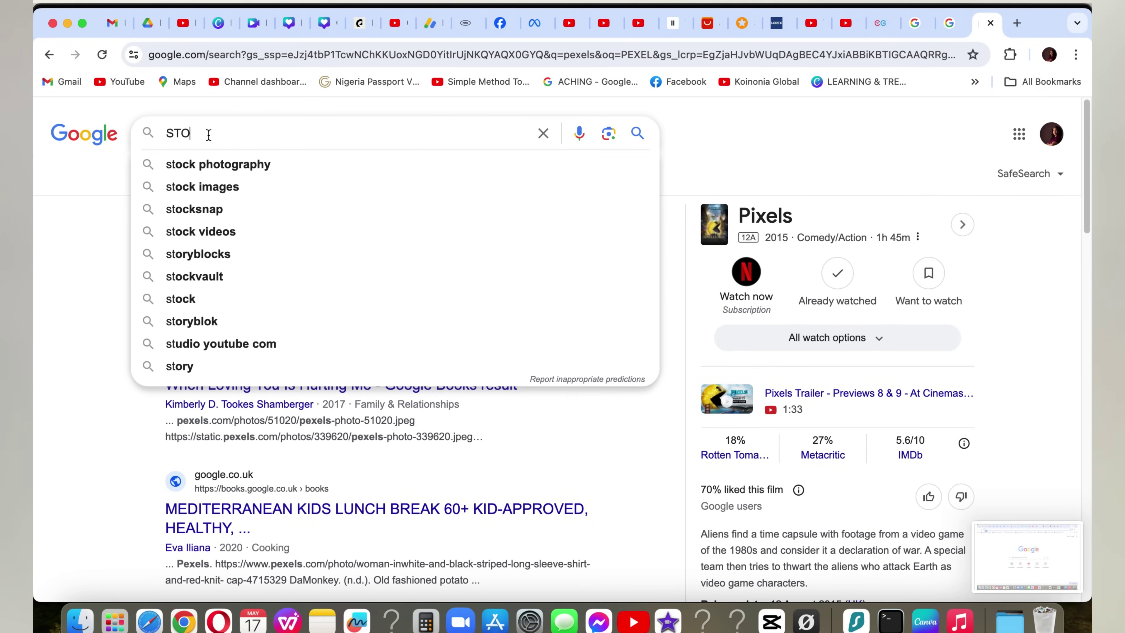
{"action": "type", "text": "CK"}
{"action": "left_click", "coordinate": [217, 164]}
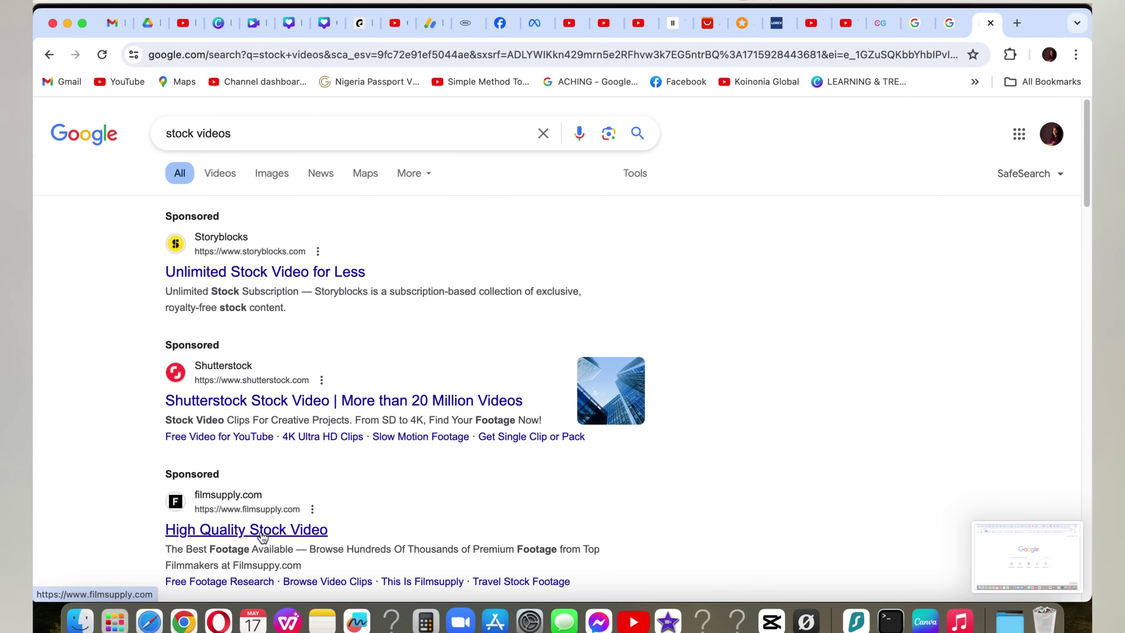
- Open the Pexels page of free stock videos from the search results
{"action": "scroll", "coordinate": [261, 467], "scroll_direction": "down", "scroll_amount": 5}
{"action": "scroll", "coordinate": [251, 443], "scroll_direction": "down", "scroll_amount": 4}
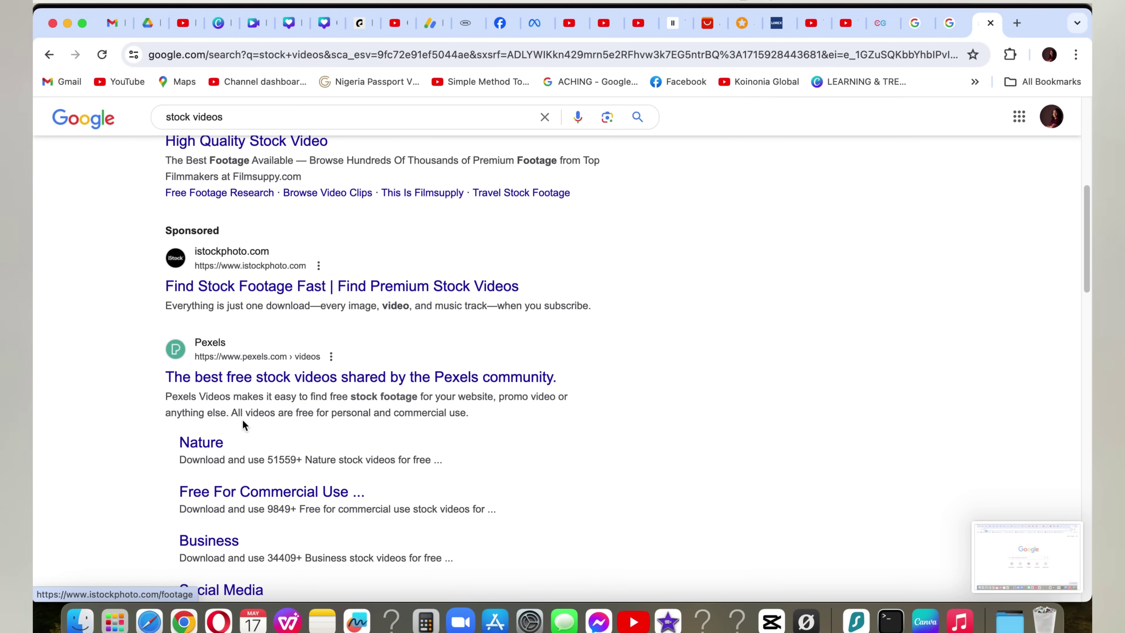
{"action": "left_click", "coordinate": [251, 378]}
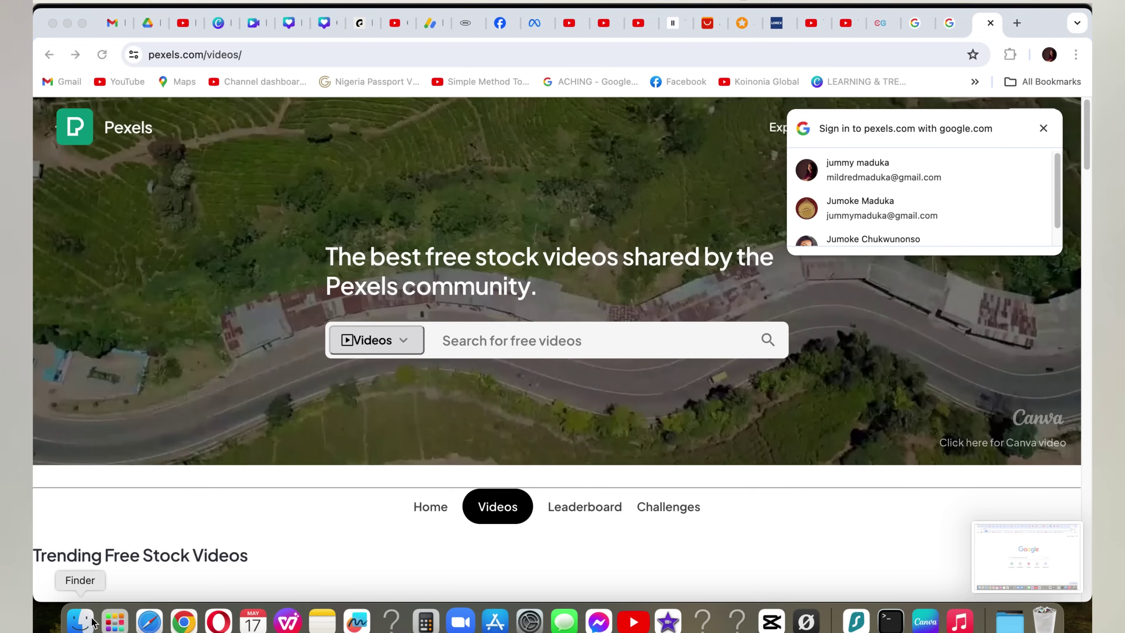
{"action": "left_click", "coordinate": [95, 627]}
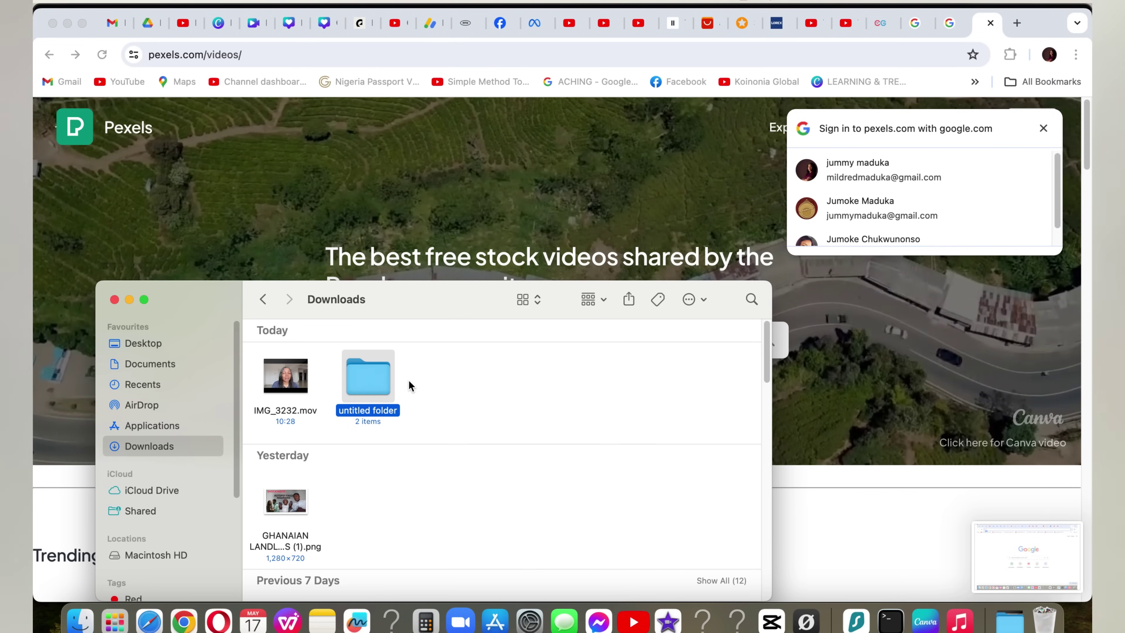
{"action": "left_click", "coordinate": [494, 249]}
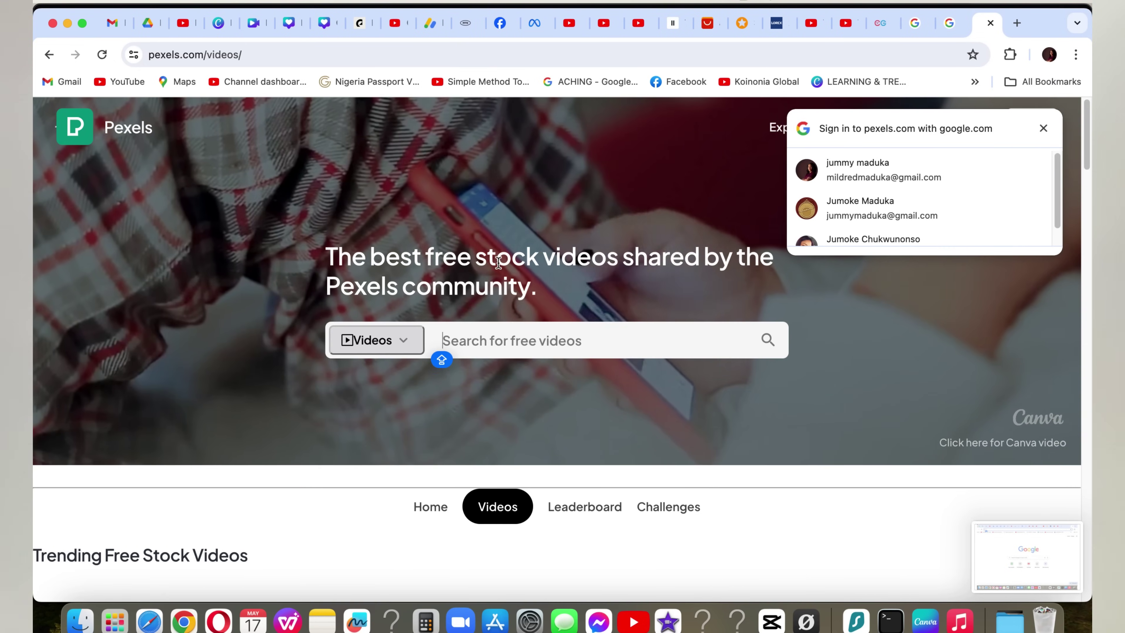
- Search Pexels videos for "STUDENT READING"
{"action": "left_click", "coordinate": [497, 338]}
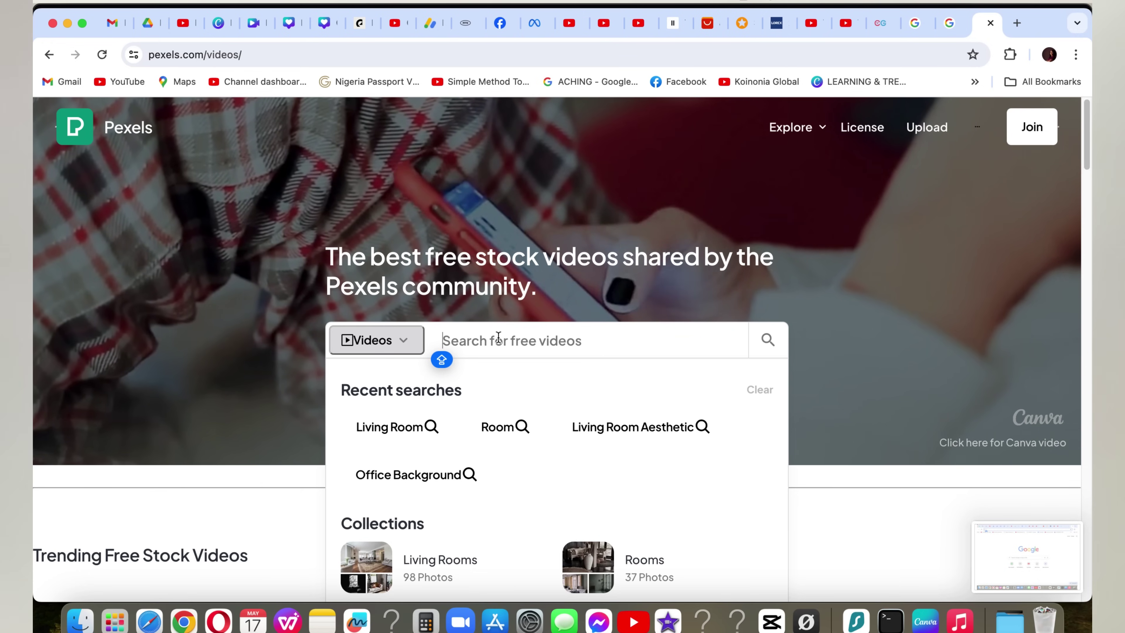
{"action": "scroll", "coordinate": [654, 459], "scroll_direction": "down", "scroll_amount": 1}
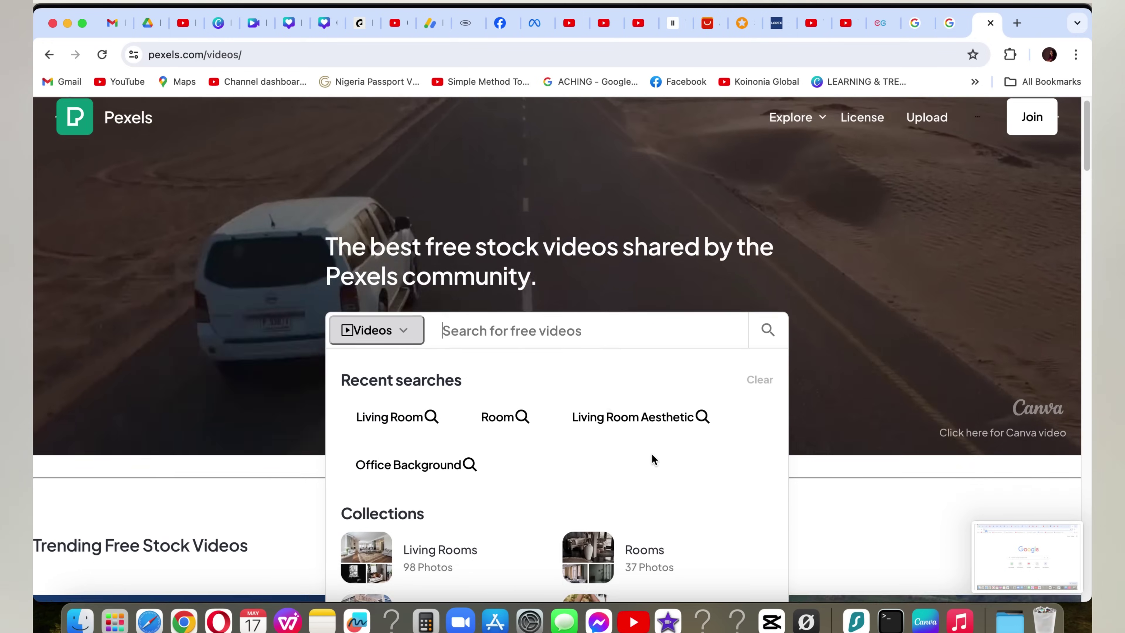
{"action": "scroll", "coordinate": [654, 459], "scroll_direction": "down", "scroll_amount": 5}
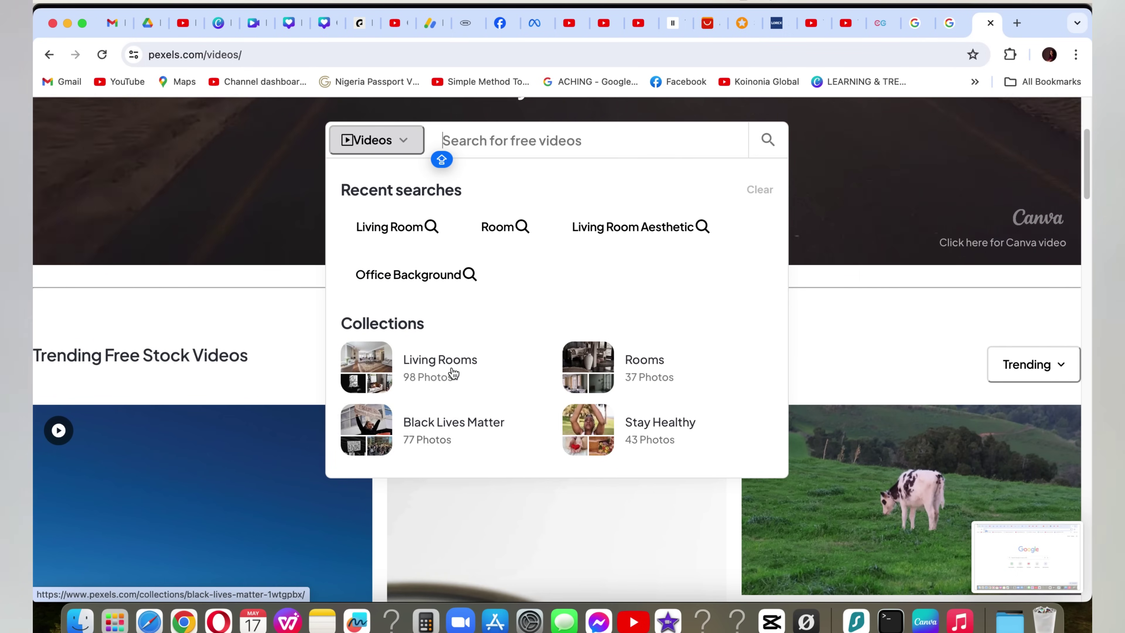
{"action": "type", "text": "STUDET"}
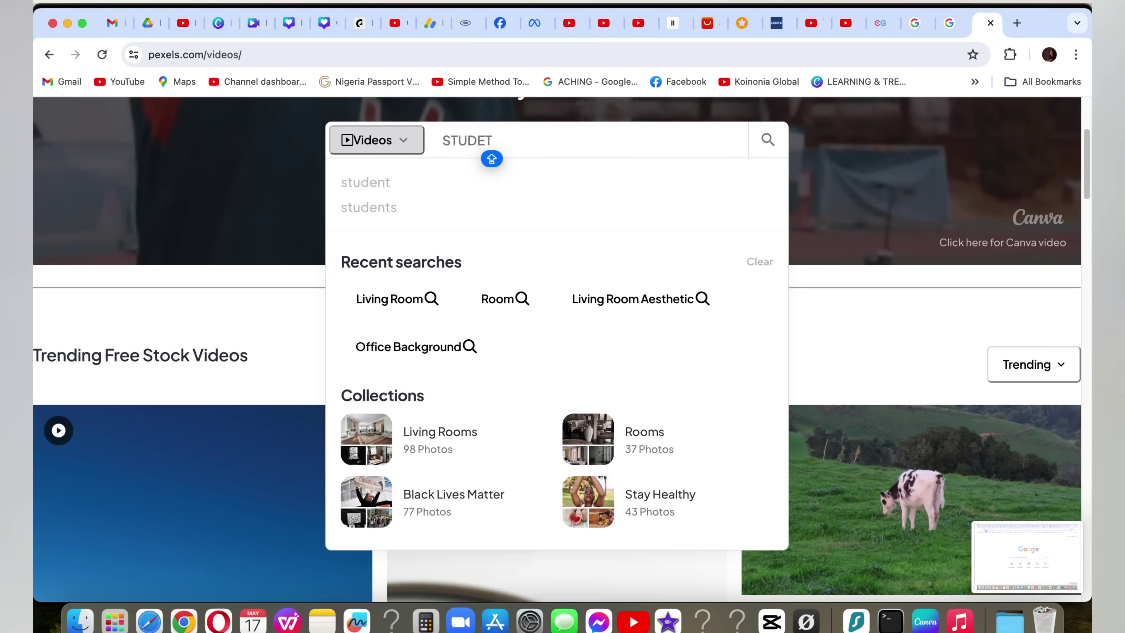
{"action": "key", "text": "BackSpace"}
{"action": "type", "text": "NT READING"}
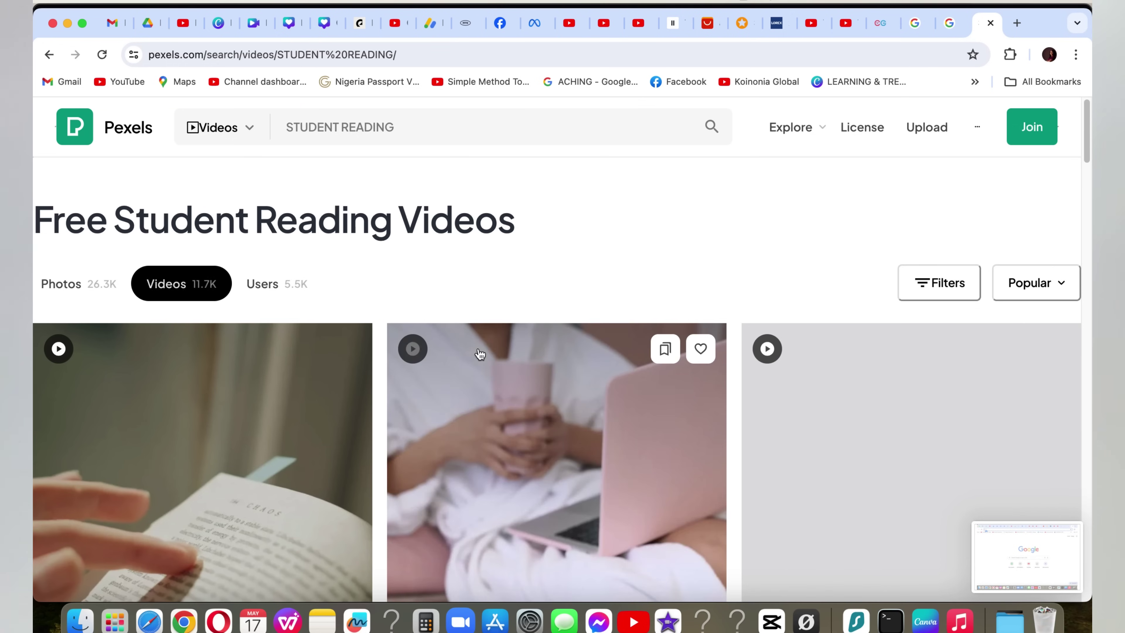
- Browse the student reading videos and download the dark clip of a tired boy studying at a table
{"action": "scroll", "coordinate": [719, 399], "scroll_direction": "down", "scroll_amount": 5}
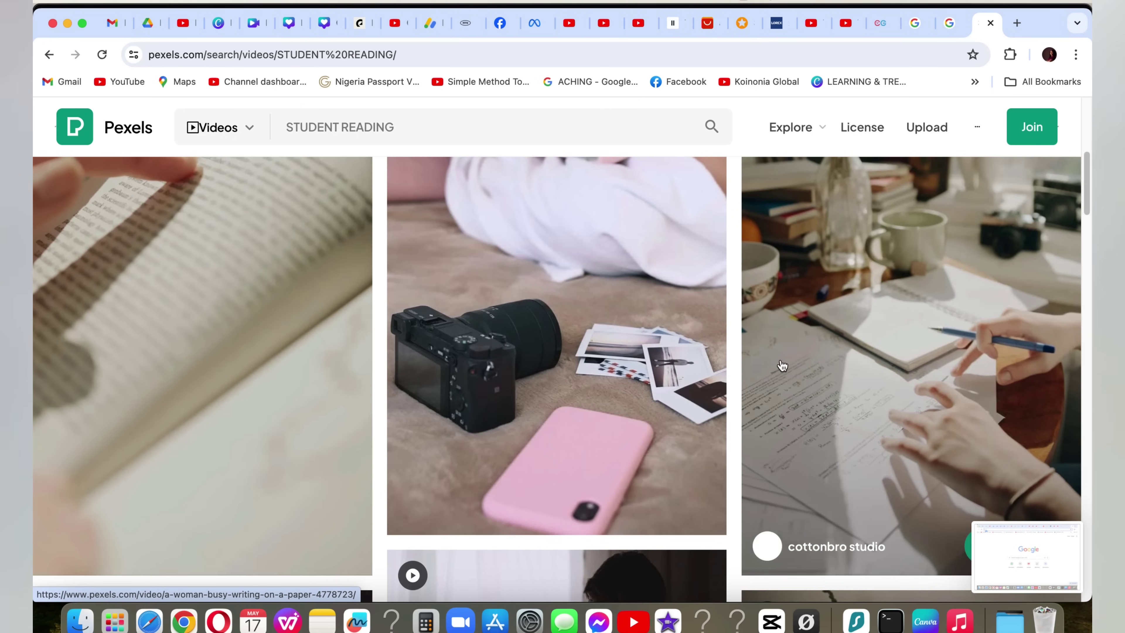
{"action": "scroll", "coordinate": [716, 376], "scroll_direction": "up", "scroll_amount": 5}
{"action": "scroll", "coordinate": [518, 325], "scroll_direction": "up", "scroll_amount": 2}
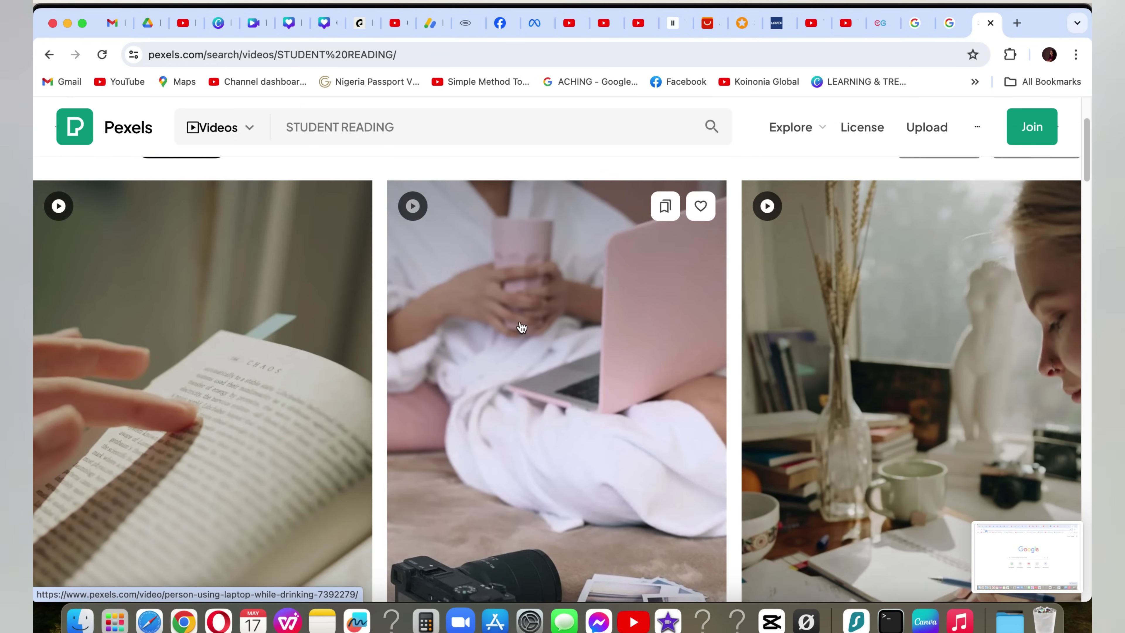
{"action": "scroll", "coordinate": [521, 348], "scroll_direction": "down", "scroll_amount": 12}
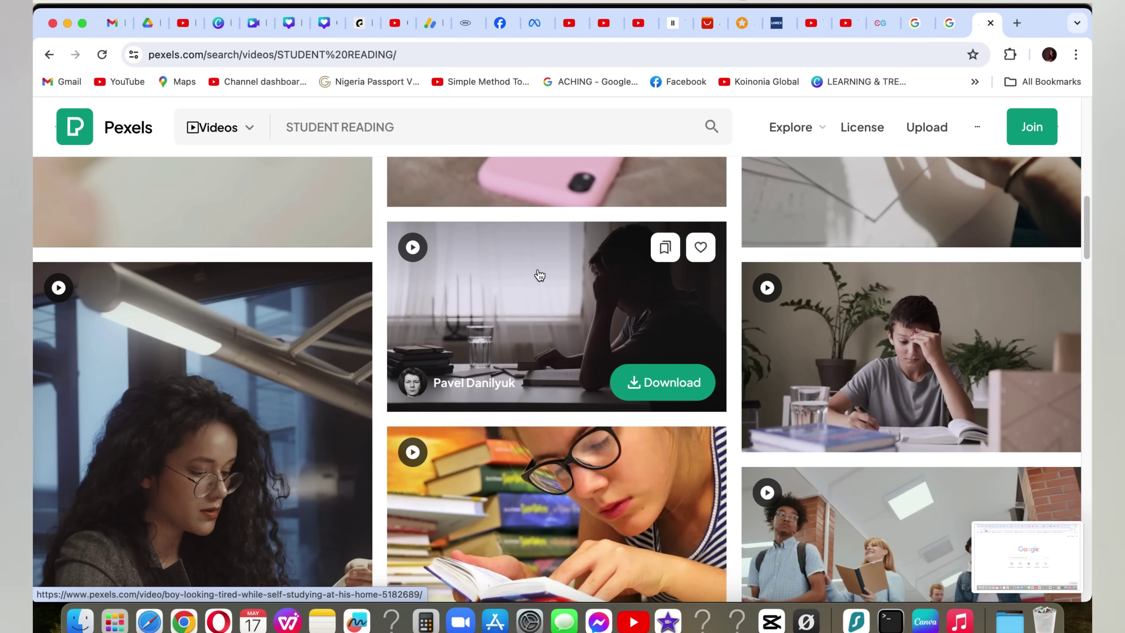
{"action": "left_click", "coordinate": [663, 382]}
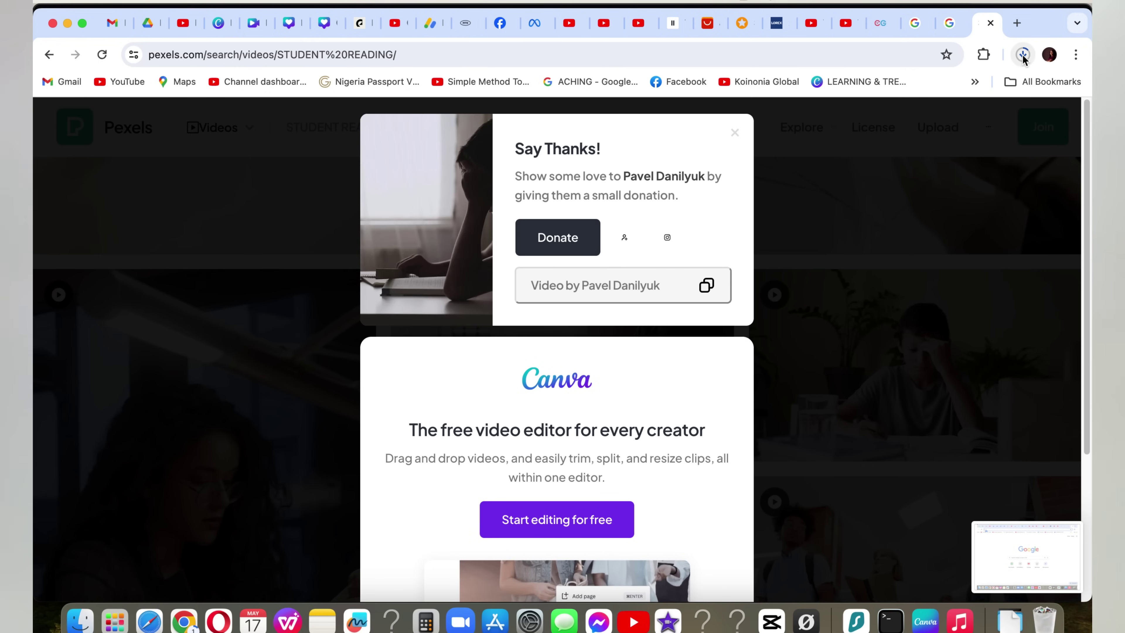
- Move the downloaded 5182689 clip into the untitled folder in Finder's Downloads and return to Chrome
{"action": "left_click", "coordinate": [81, 620]}
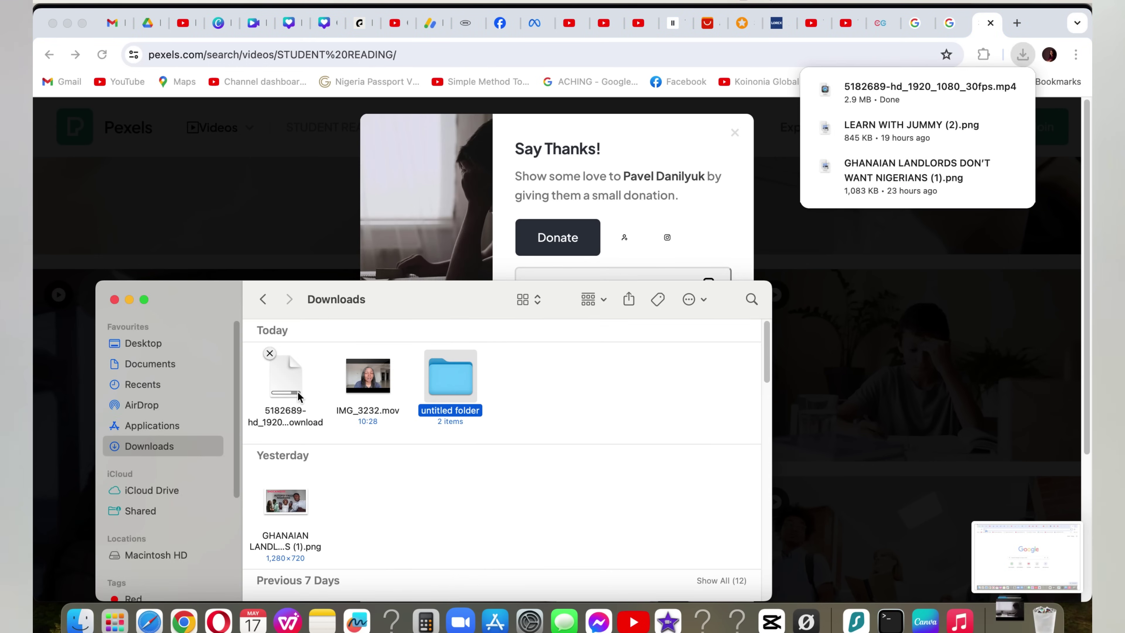
{"action": "mouse_move", "coordinate": [287, 390]}
{"action": "left_click_drag", "start_coordinate": [277, 389], "coordinate": [445, 368]}
{"action": "left_click", "coordinate": [207, 129]}
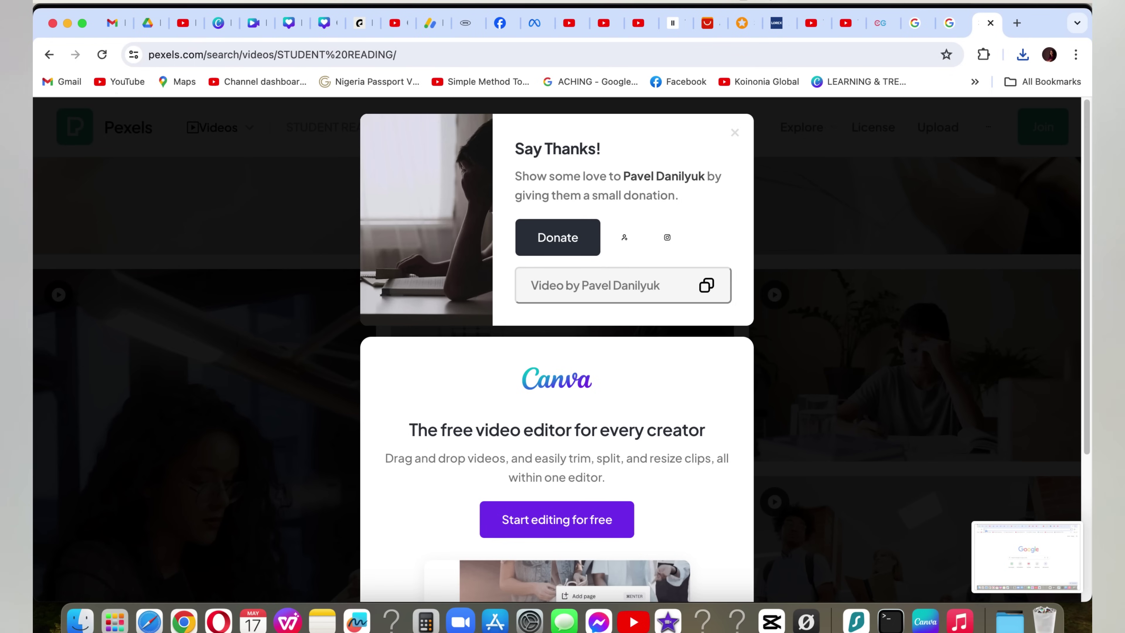
- Switch to CapCut and delete the untitled folder from the local media
{"action": "left_click", "coordinate": [788, 628]}
{"action": "right_click", "coordinate": [284, 189]}
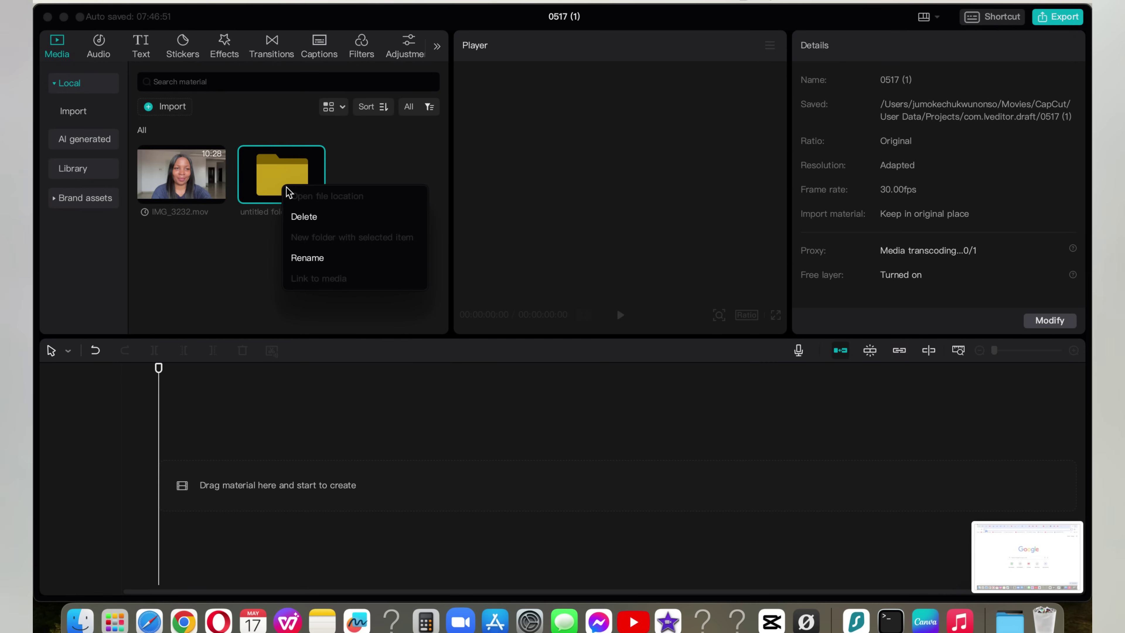
{"action": "left_click", "coordinate": [304, 216]}
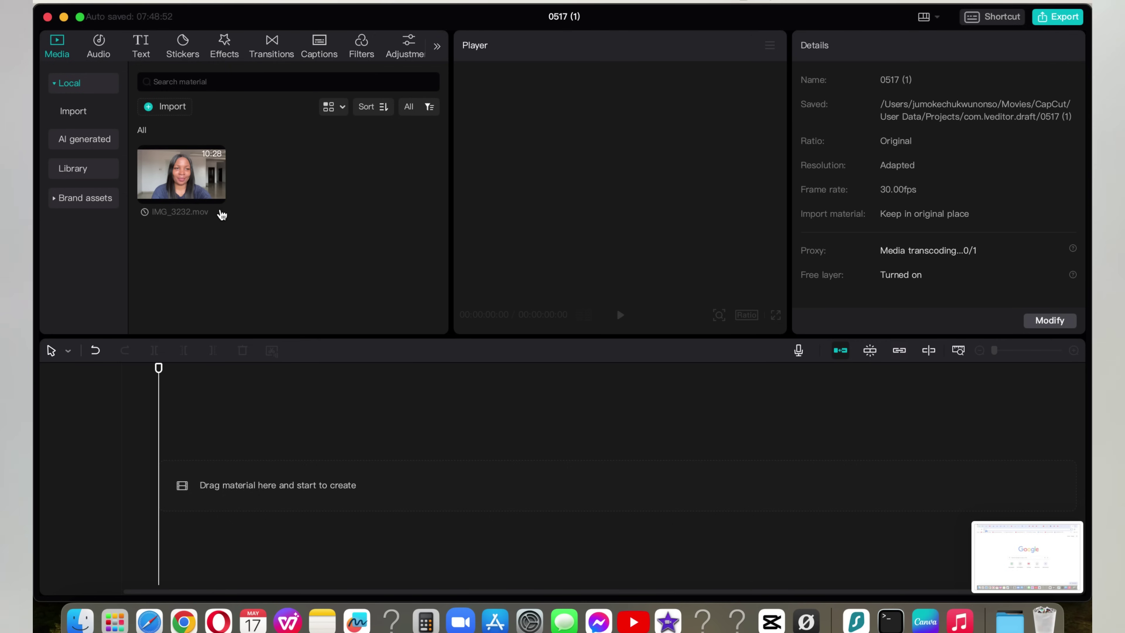
- Try importing the 5182689 clip on its own from the untitled folder, and delete it from CapCut's local media
{"action": "left_click", "coordinate": [80, 621]}
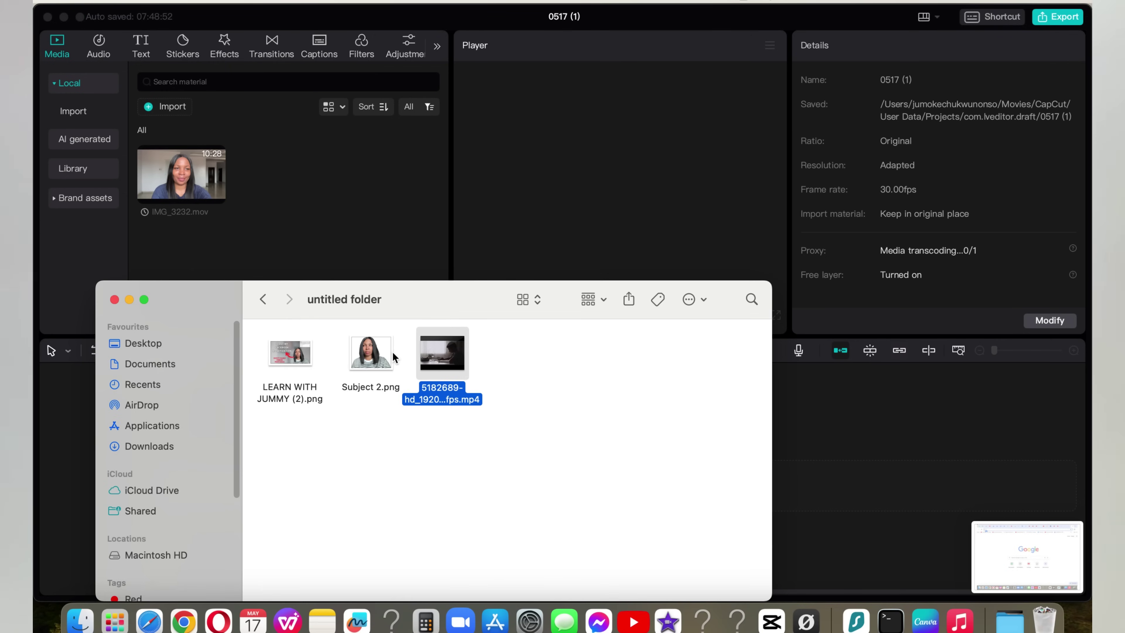
{"action": "left_click_drag", "start_coordinate": [442, 357], "coordinate": [292, 266]}
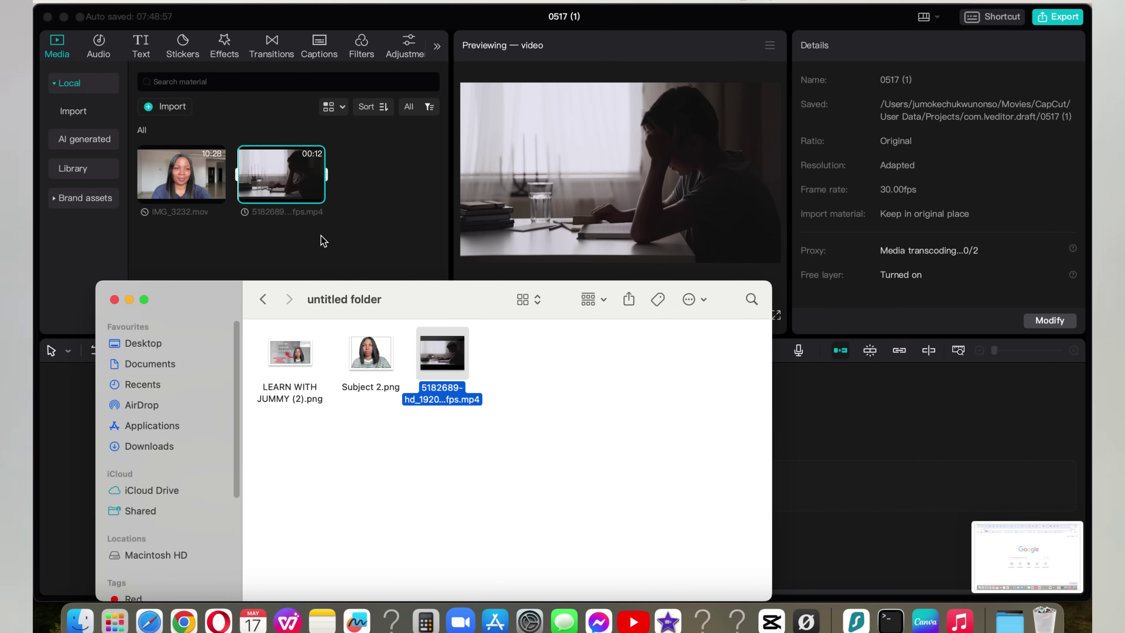
{"action": "left_click", "coordinate": [307, 191]}
{"action": "right_click", "coordinate": [307, 190]}
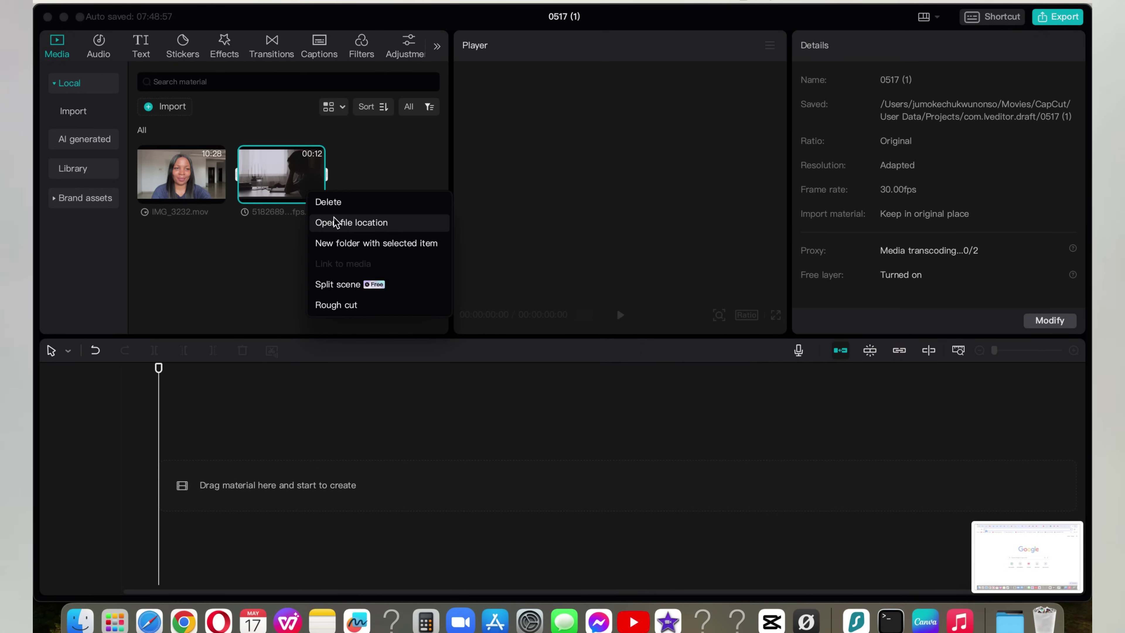
{"action": "left_click", "coordinate": [355, 201]}
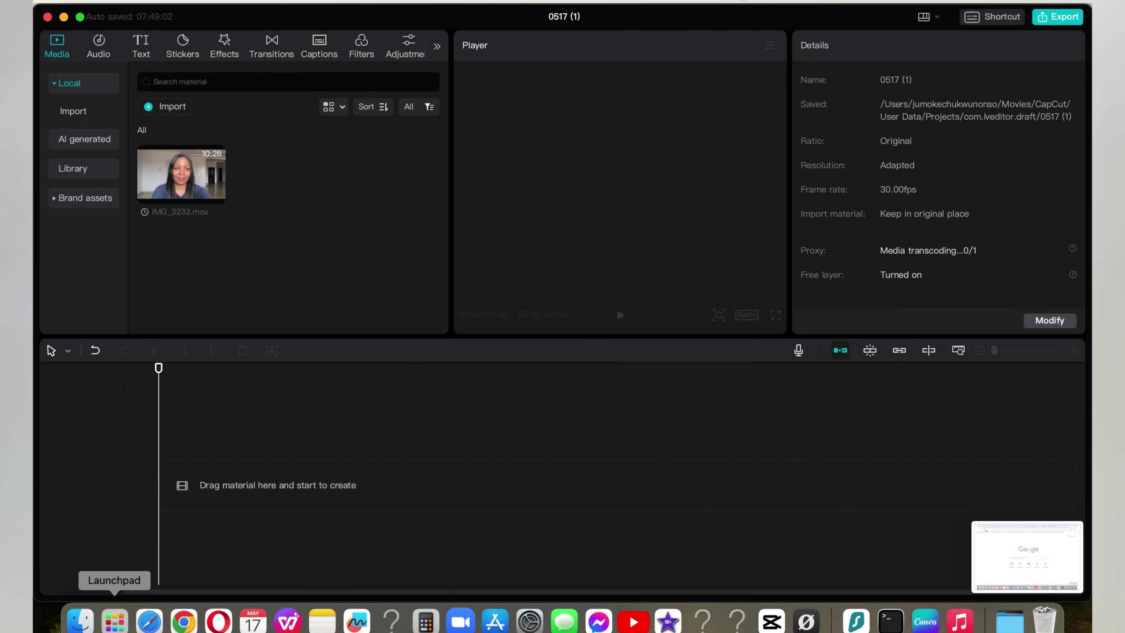
- Switch to Finder, go back to Downloads and select the untitled folder
{"action": "left_click", "coordinate": [83, 621]}
{"action": "left_click", "coordinate": [263, 299]}
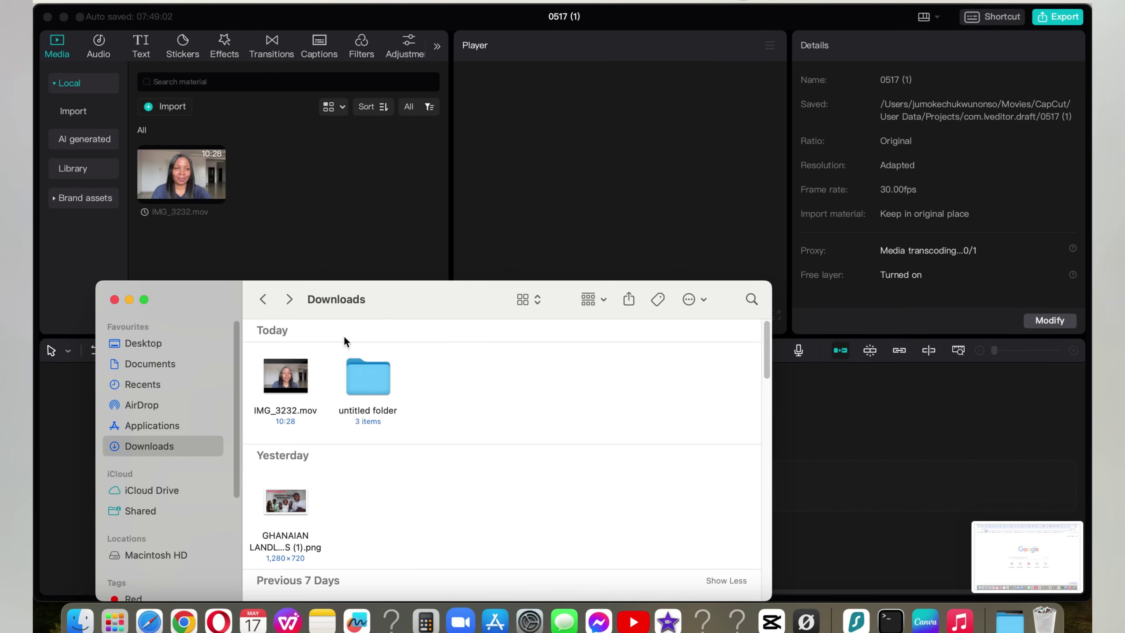
{"action": "left_click", "coordinate": [370, 408]}
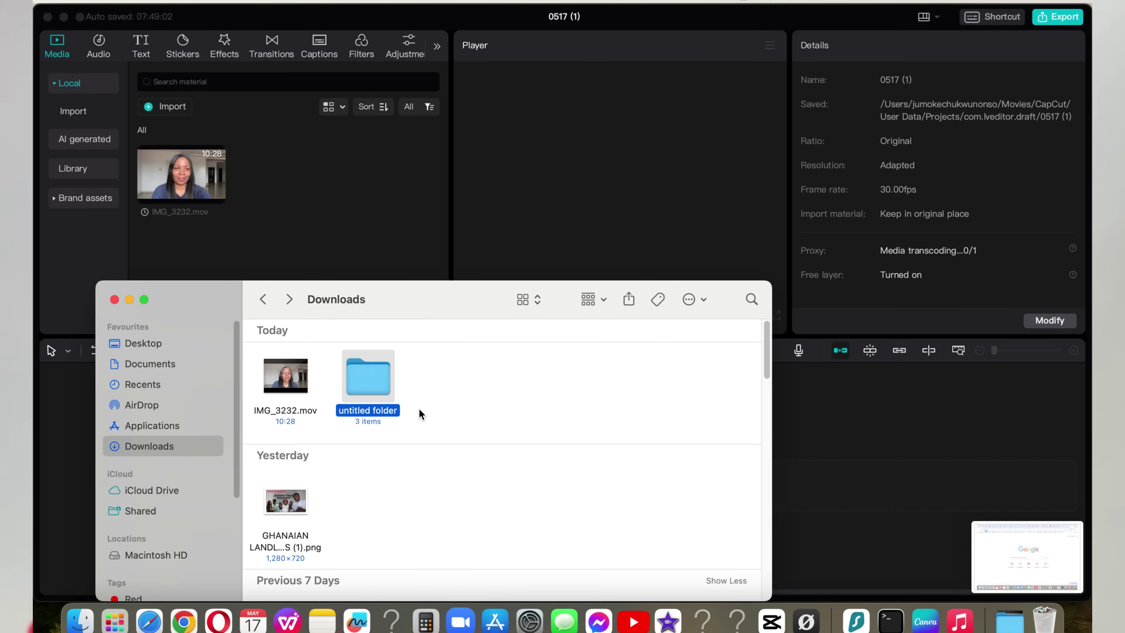
{"action": "key", "text": "Down"}
{"action": "key", "text": "Down"}
{"action": "key", "text": "Down"}
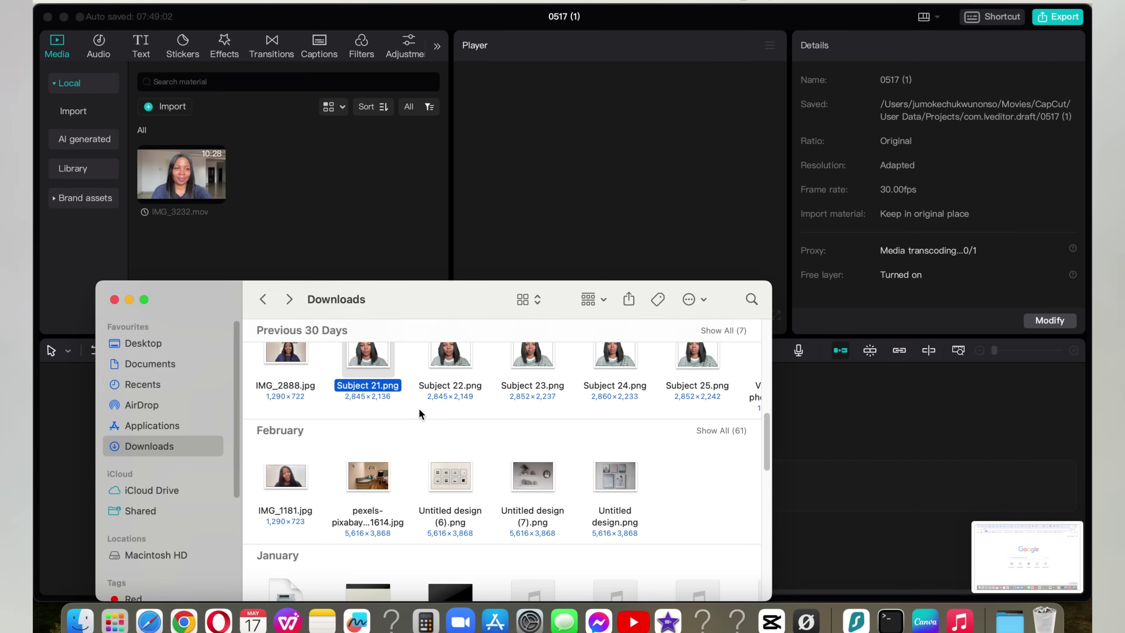
{"action": "left_click", "coordinate": [263, 299]}
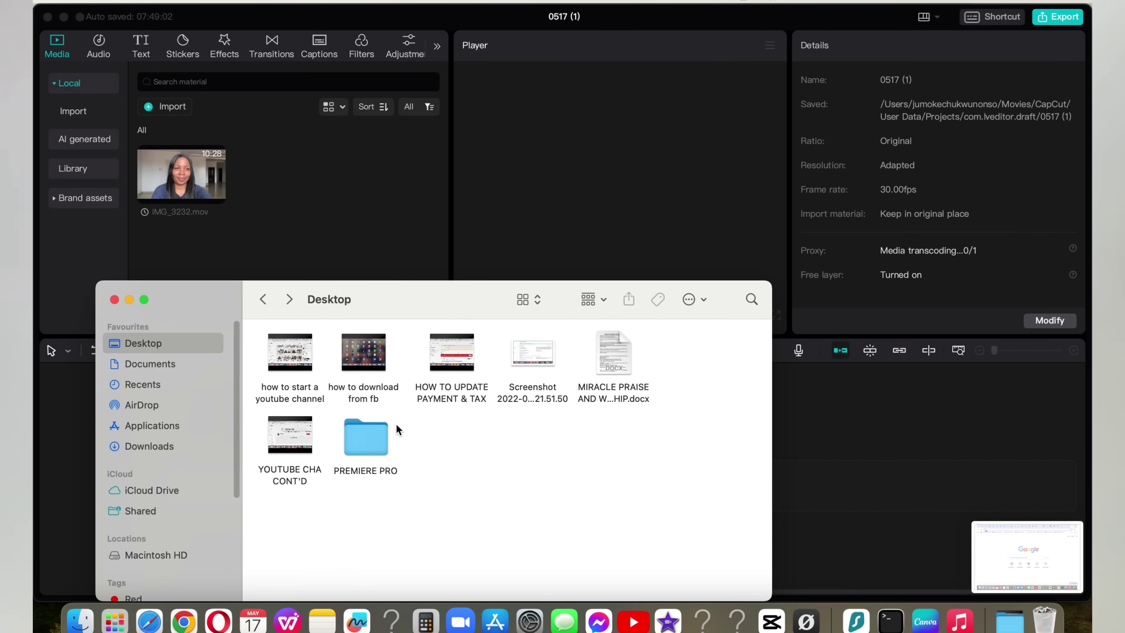
{"action": "left_click", "coordinate": [160, 449]}
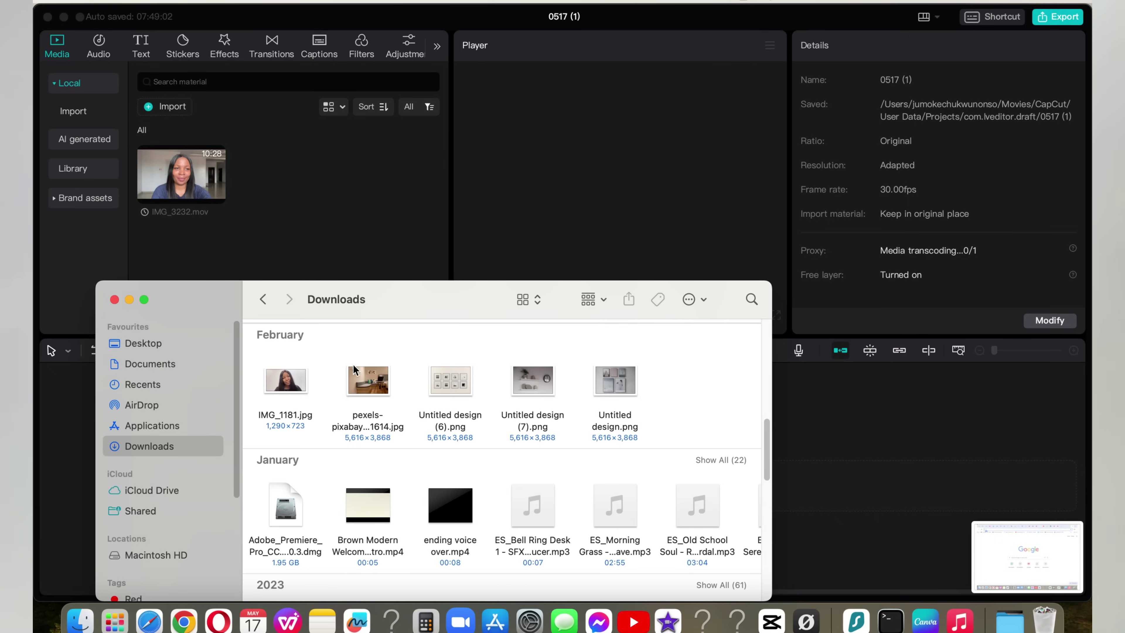
{"action": "left_click", "coordinate": [263, 299]}
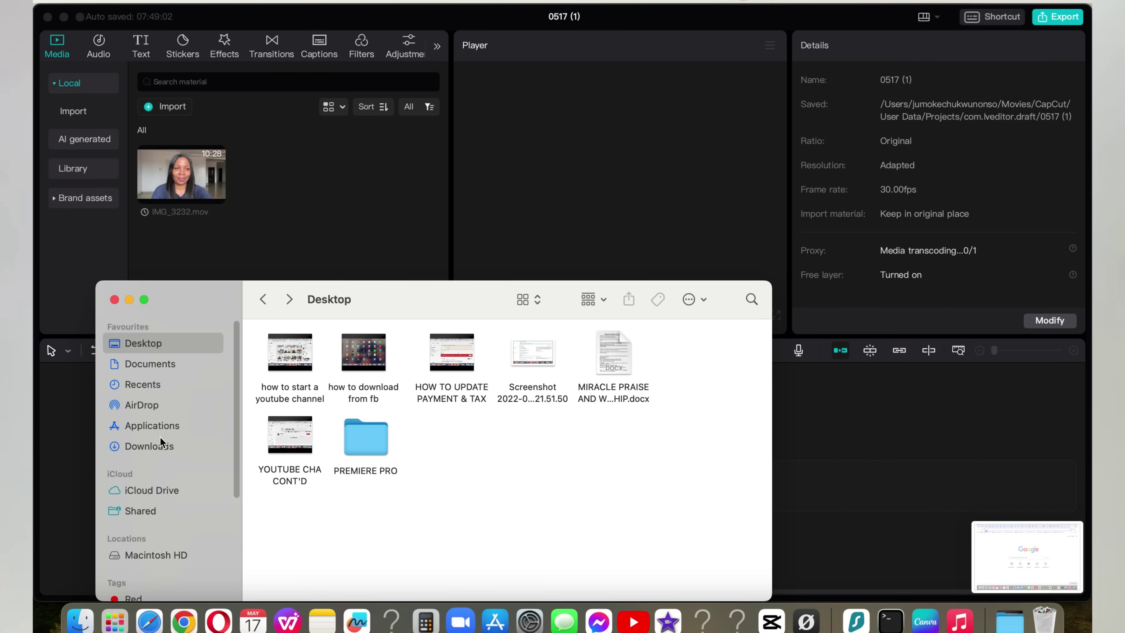
{"action": "left_click", "coordinate": [160, 446]}
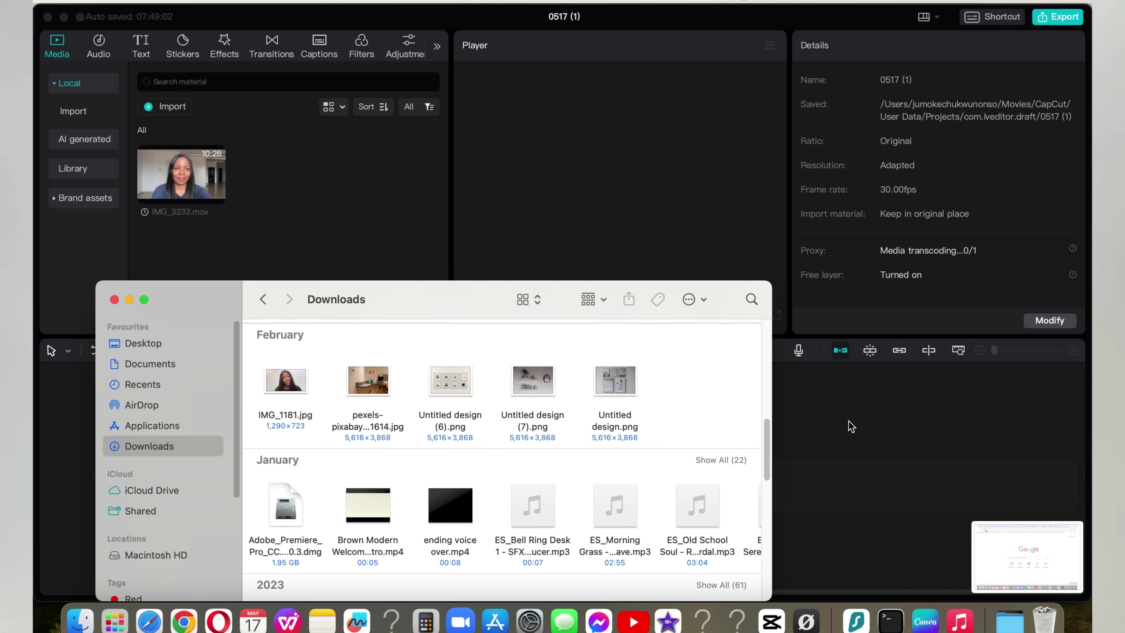
{"action": "scroll", "coordinate": [701, 445], "scroll_direction": "down", "scroll_amount": 10}
{"action": "scroll", "coordinate": [701, 445], "scroll_direction": "up", "scroll_amount": 15}
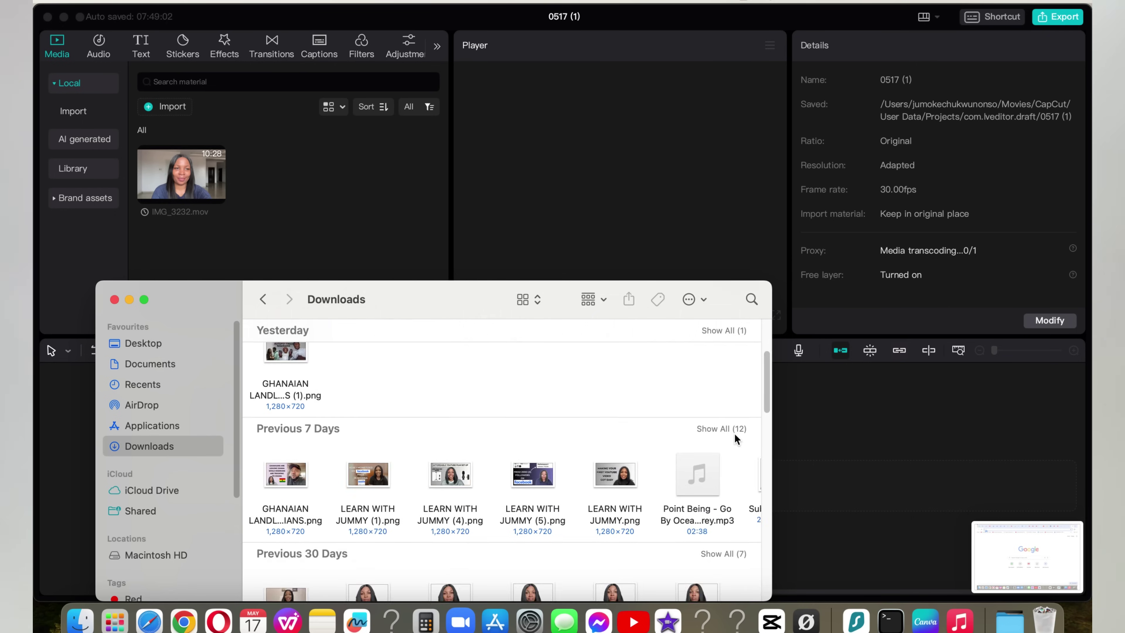
- Rename the untitled folder in Downloads to STOCK PHOTOS and import it into CapCut's local media
{"action": "right_click", "coordinate": [382, 413]}
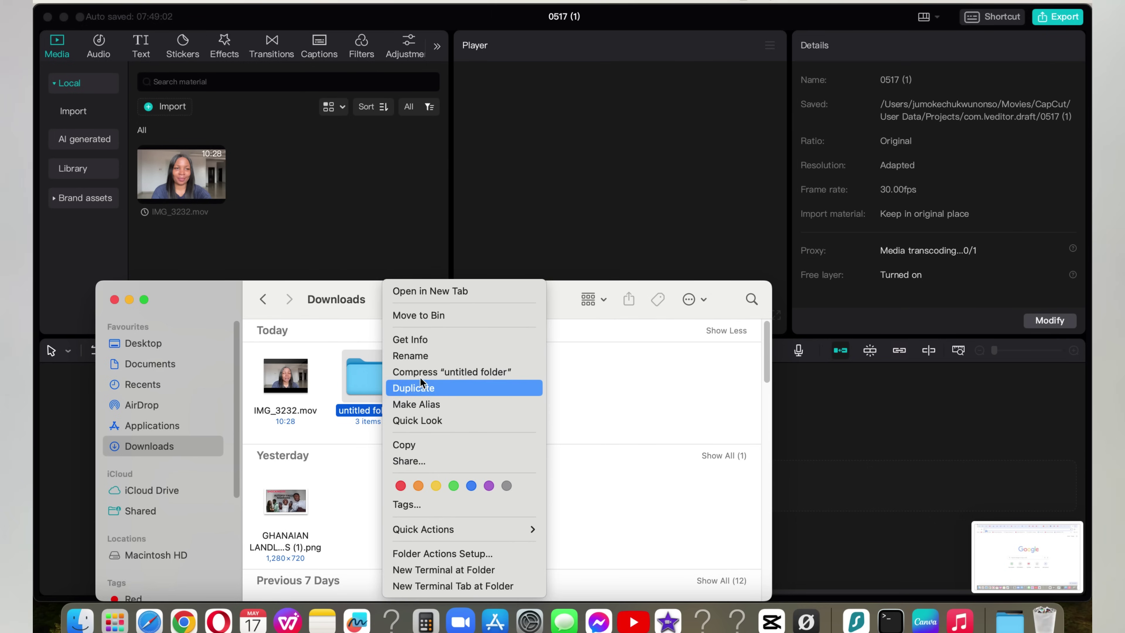
{"action": "left_click", "coordinate": [428, 359]}
{"action": "key", "text": "Caps_Lock"}
{"action": "type", "text": "ST"}
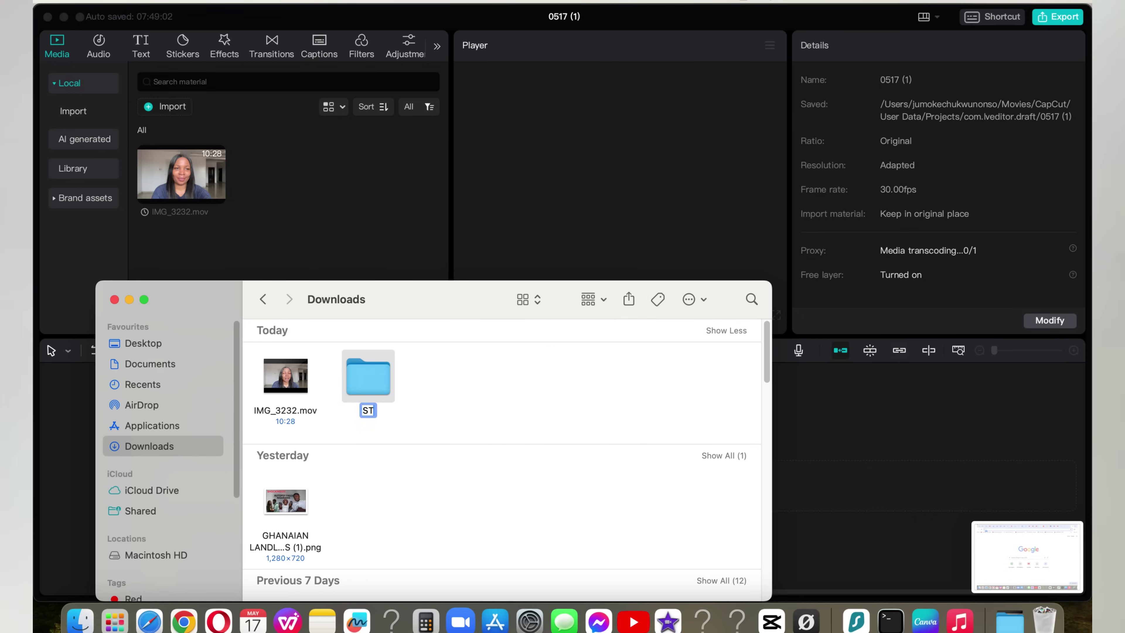
{"action": "type", "text": "OCK PHOTOS"}
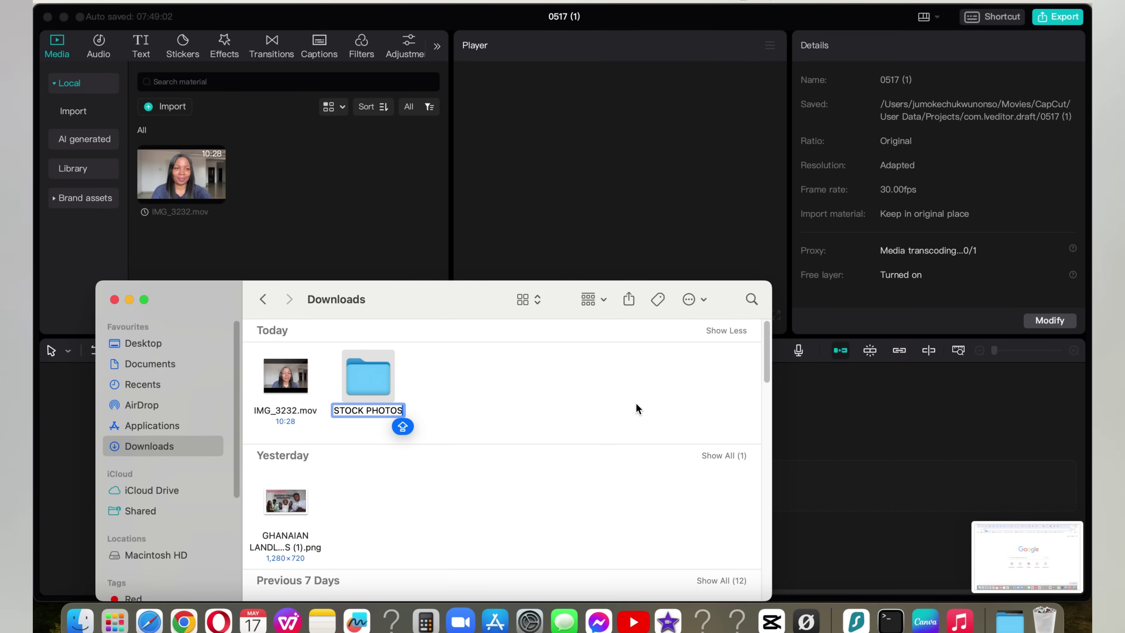
{"action": "left_click", "coordinate": [628, 410]}
{"action": "left_click_drag", "start_coordinate": [361, 398], "coordinate": [277, 182]}
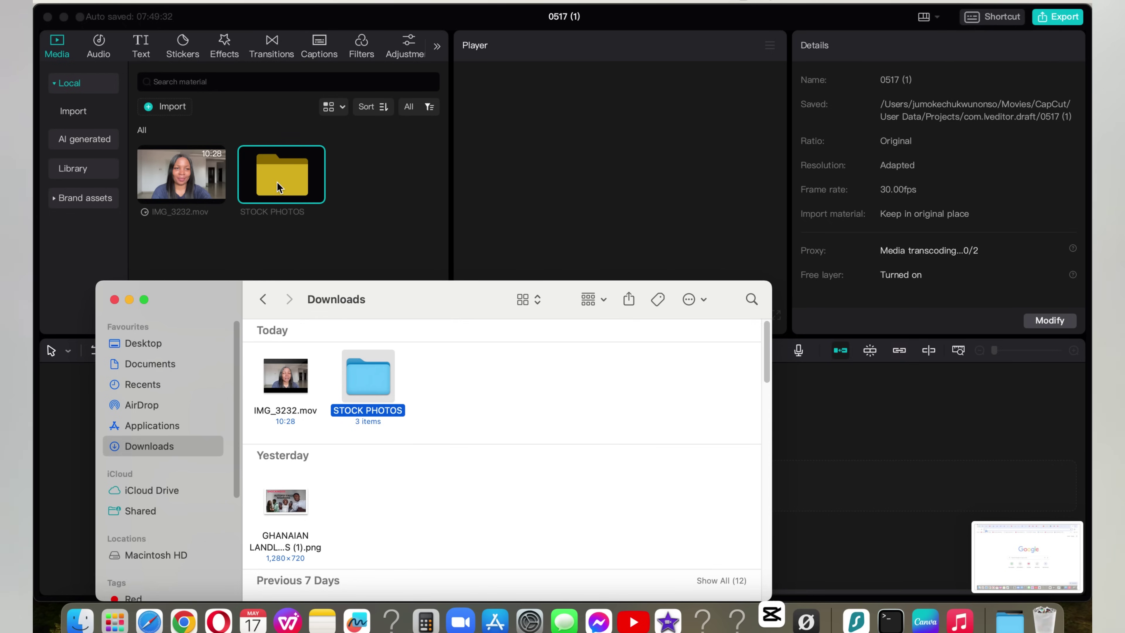
{"action": "left_click", "coordinate": [392, 215]}
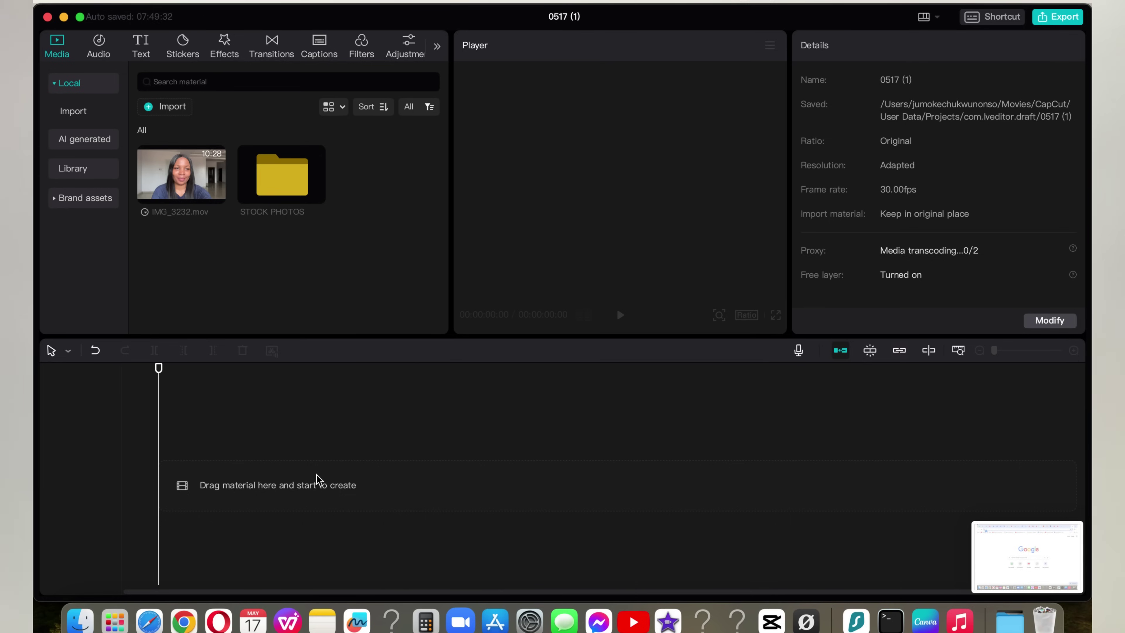
- Add the IMG_3232.mov clip from the local media to the start of the empty timeline
{"action": "mouse_move", "coordinate": [167, 159]}
{"action": "left_click_drag", "start_coordinate": [166, 165], "coordinate": [180, 480]}
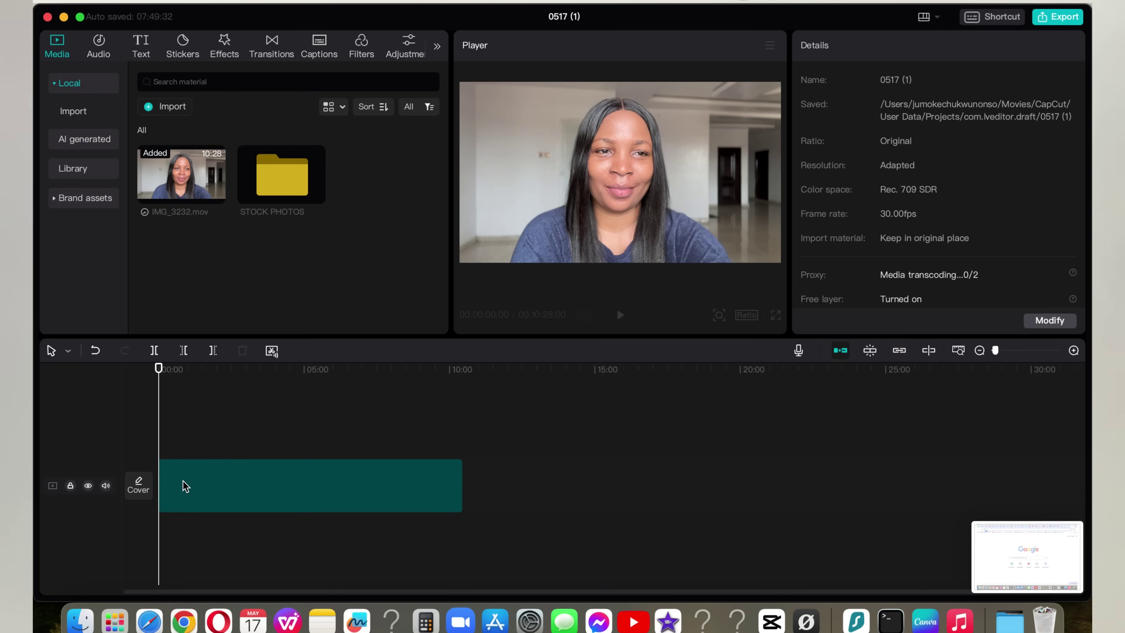
- Delete the IMG_3232.mov clip from the timeline and add it again from the local media
{"action": "left_click", "coordinate": [240, 479]}
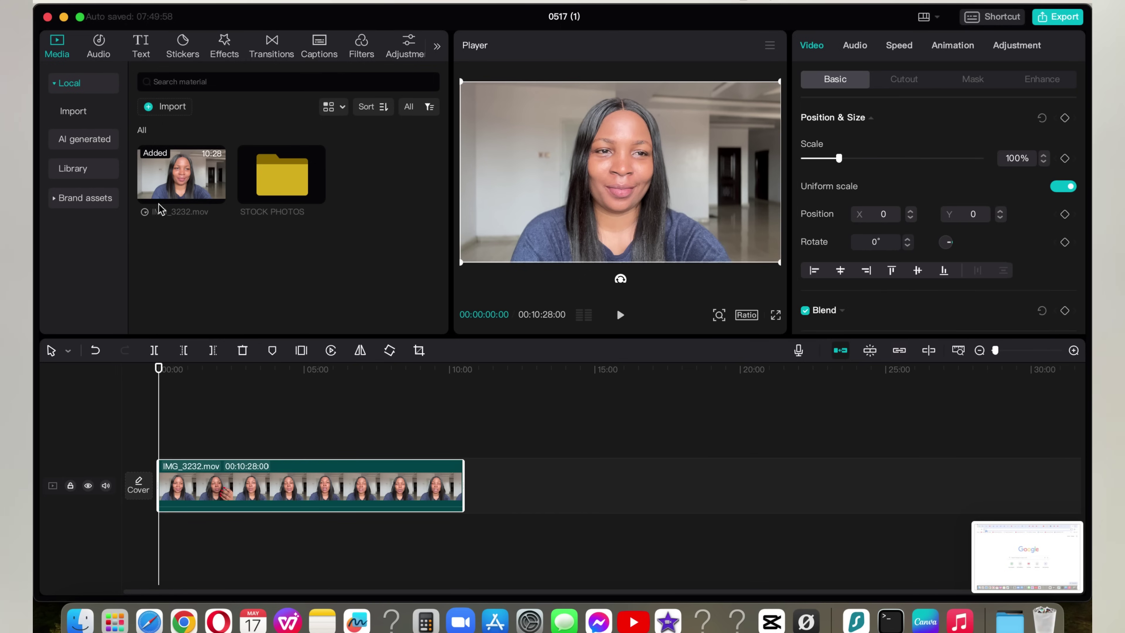
{"action": "key", "text": "Delete"}
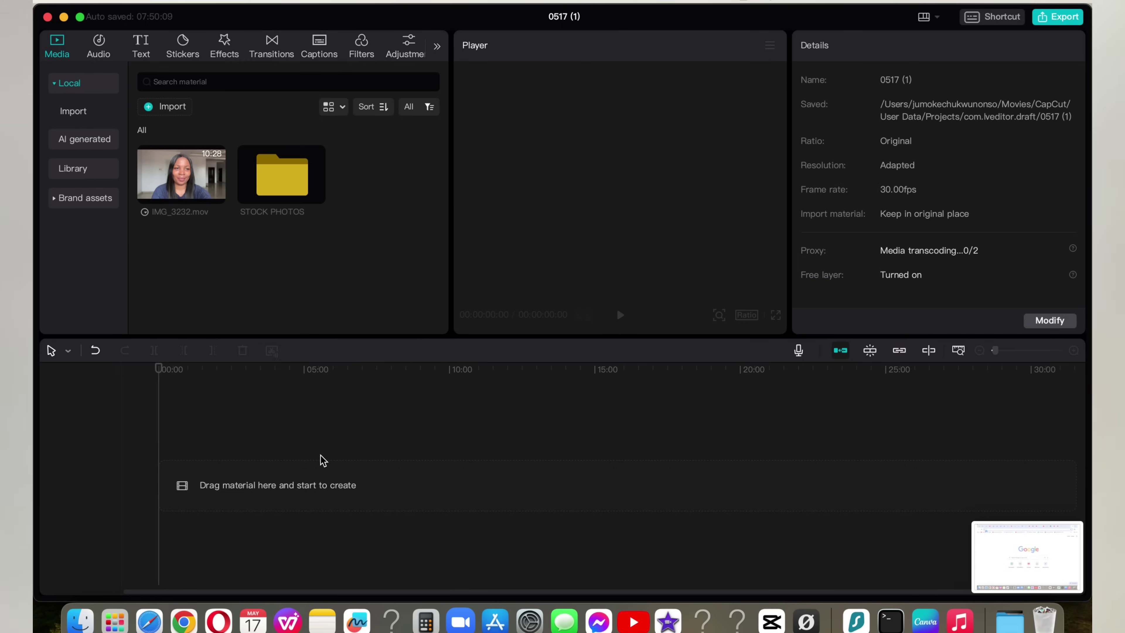
{"action": "left_click_drag", "start_coordinate": [199, 186], "coordinate": [181, 467]}
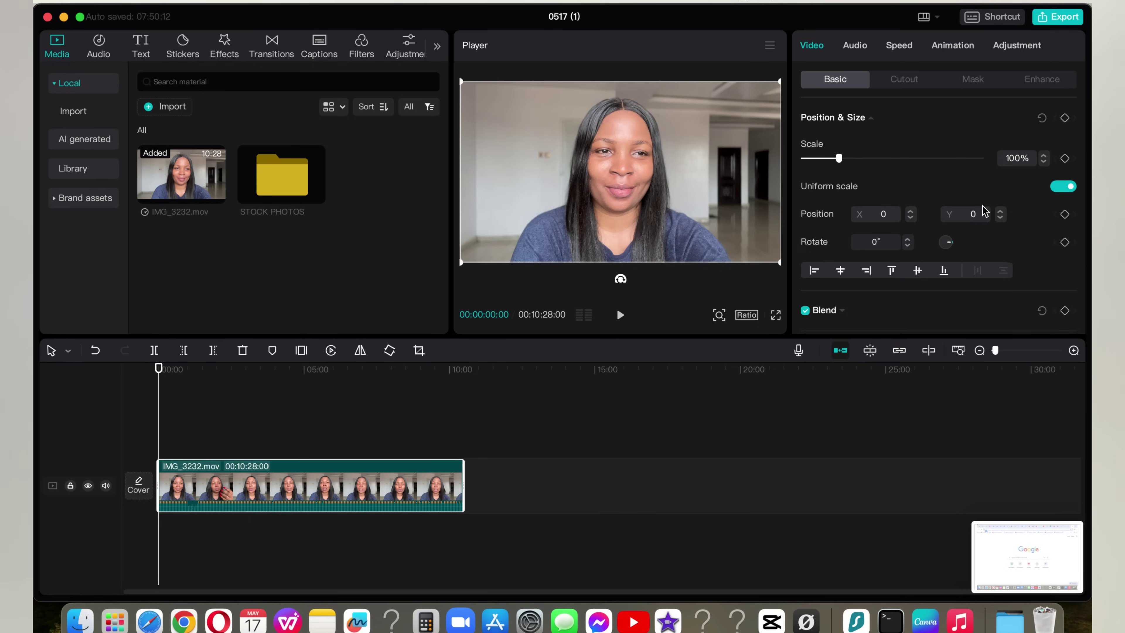
- Turn on the preview axis and replace the timeline clip with a fresh copy of IMG_3232.mov at the start of the track
{"action": "left_click", "coordinate": [932, 351]}
{"action": "key", "text": "Delete"}
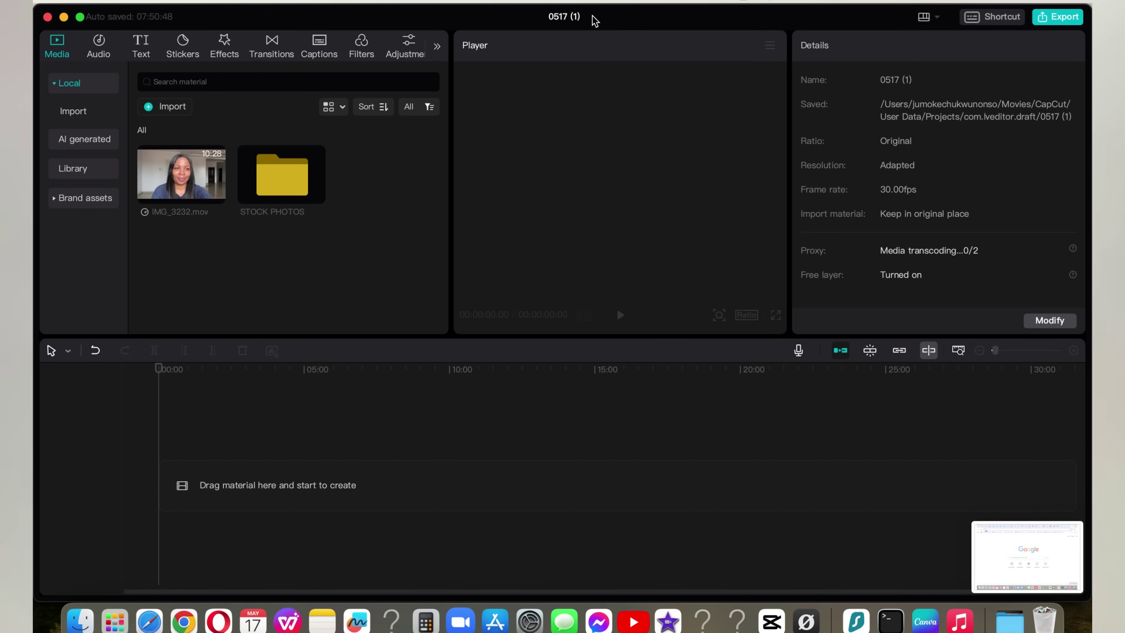
{"action": "left_click", "coordinate": [574, 17]}
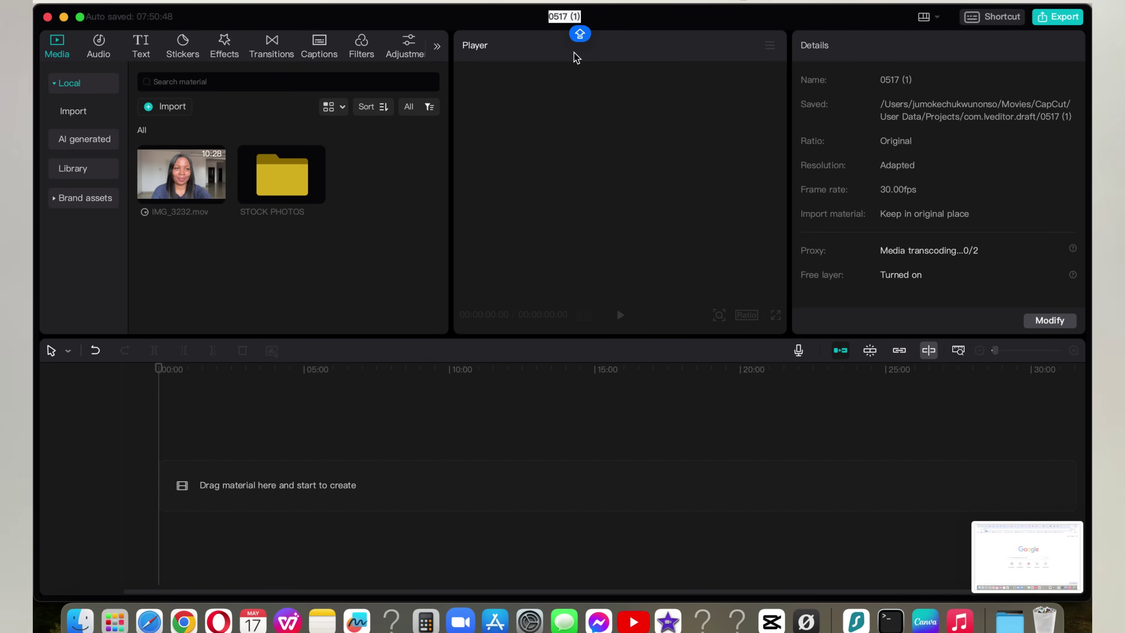
{"action": "mouse_move", "coordinate": [215, 197]}
{"action": "left_click_drag", "start_coordinate": [182, 195], "coordinate": [178, 486]}
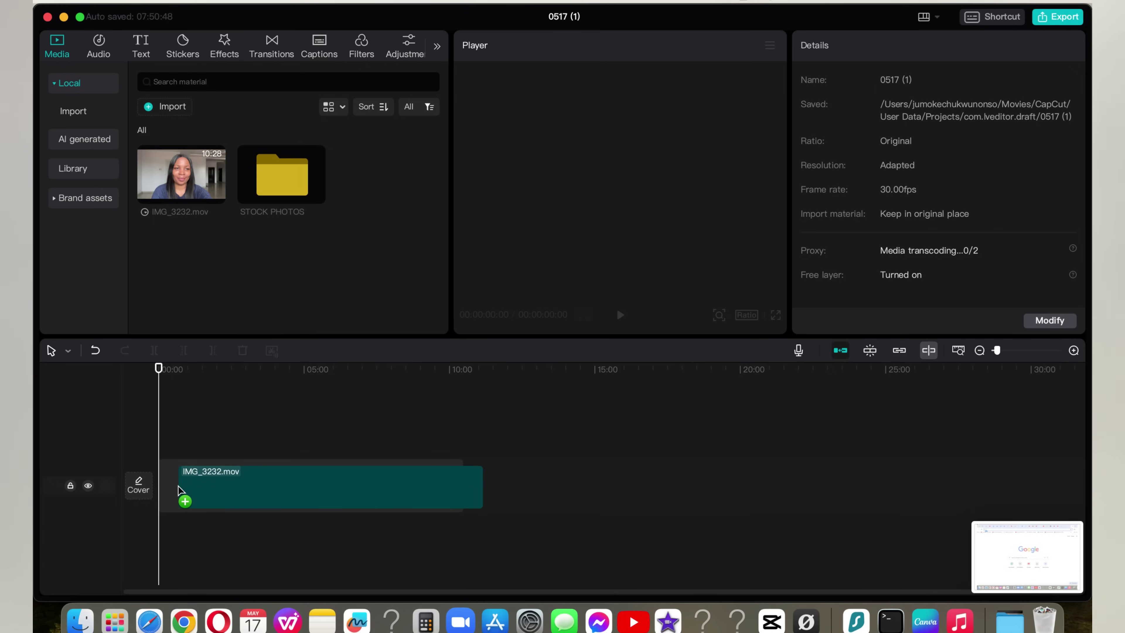
{"action": "left_click_drag", "start_coordinate": [178, 488], "coordinate": [165, 490]}
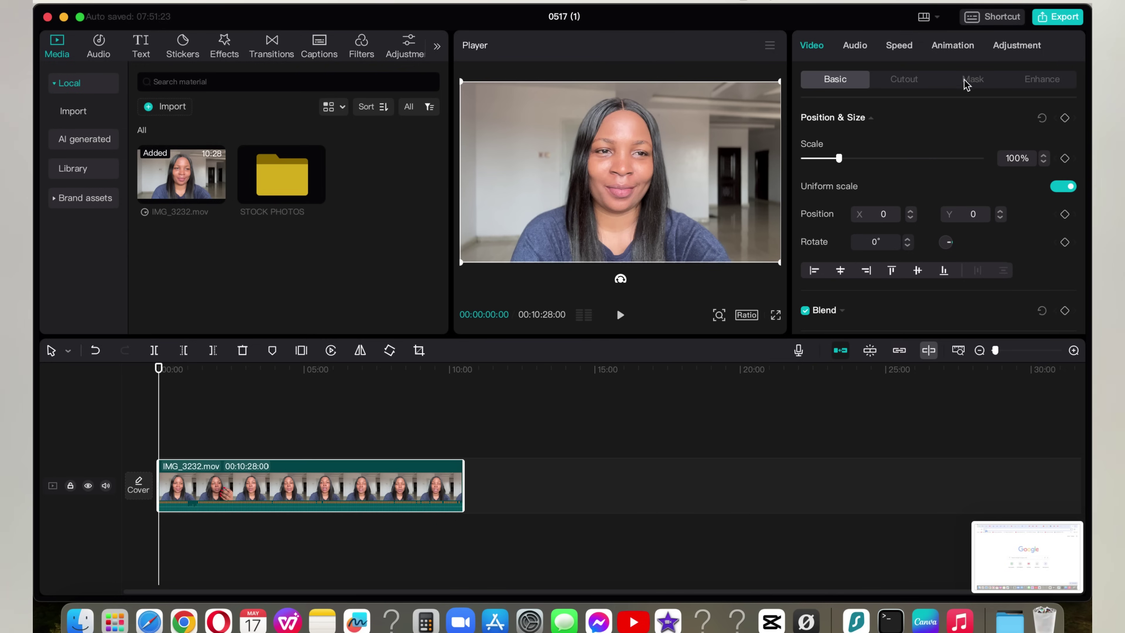
- Look through the clip's Cutout, Mask and Enhance video settings and return to its Basic settings
{"action": "left_click", "coordinate": [915, 86]}
{"action": "left_click", "coordinate": [974, 80]}
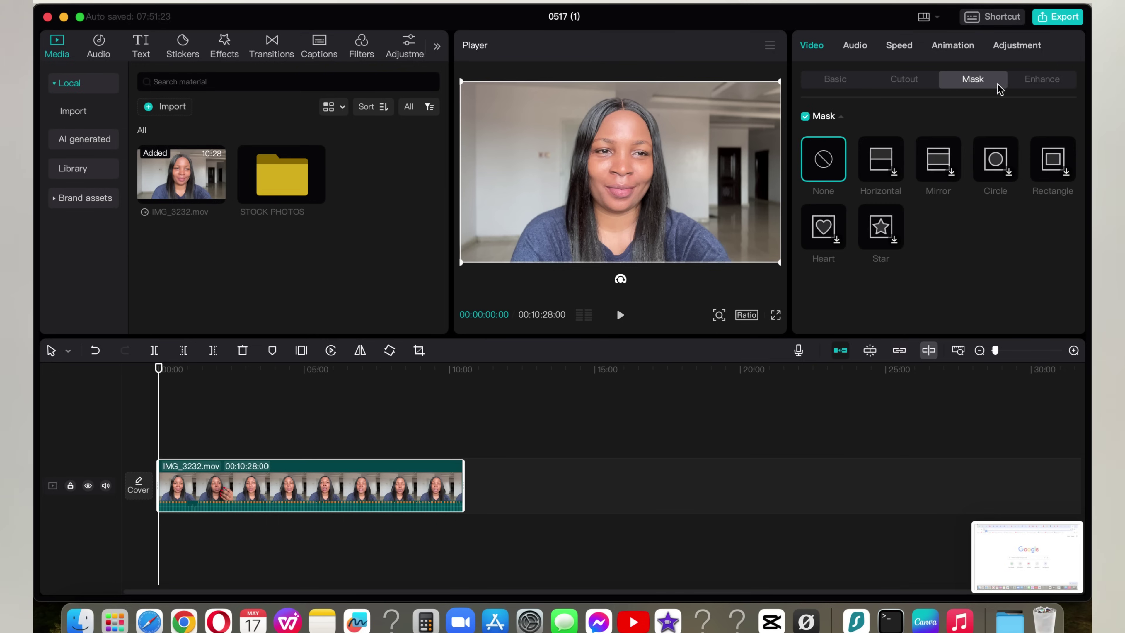
{"action": "left_click", "coordinate": [1040, 86]}
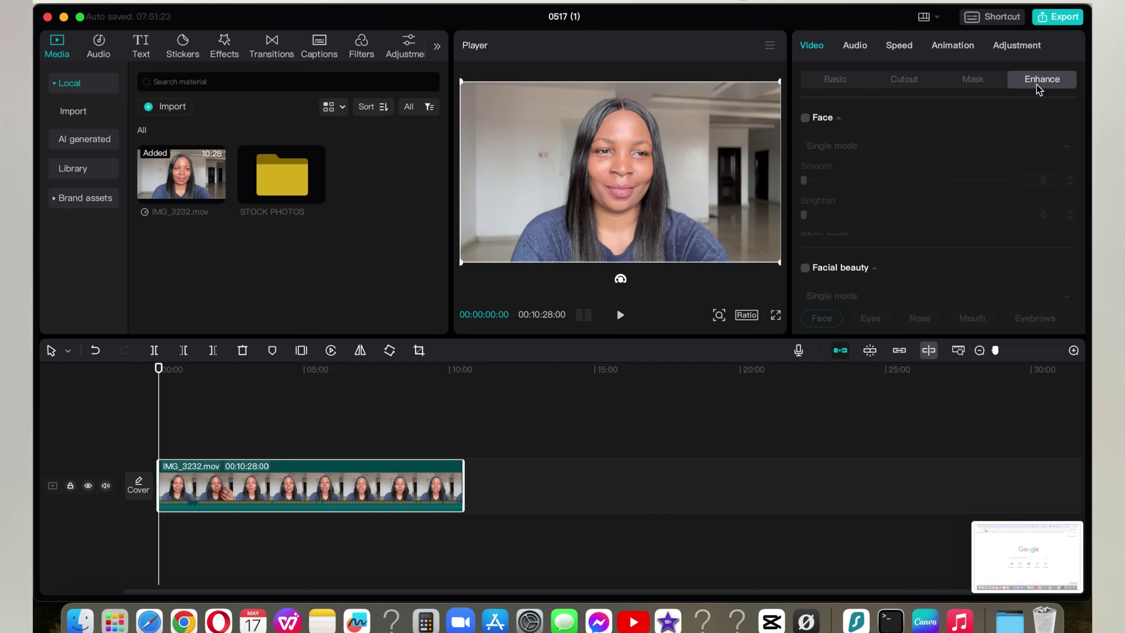
{"action": "left_click", "coordinate": [844, 83]}
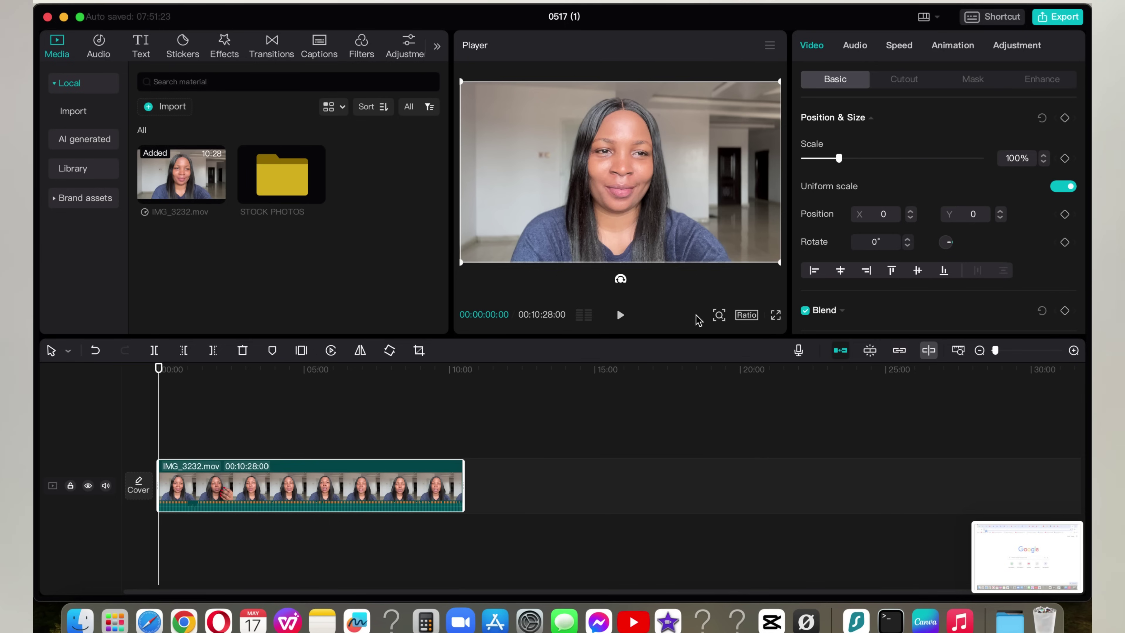
- Try scaling the clip to 128% in the player and moving it off-centre within the frame
{"action": "mouse_move", "coordinate": [778, 264]}
{"action": "left_mouse_down"}
{"action": "mouse_move", "coordinate": [664, 233]}
{"action": "mouse_move", "coordinate": [779, 264]}
{"action": "mouse_move", "coordinate": [768, 271]}
{"action": "mouse_move", "coordinate": [782, 276]}
{"action": "mouse_move", "coordinate": [766, 275]}
{"action": "left_mouse_up"}
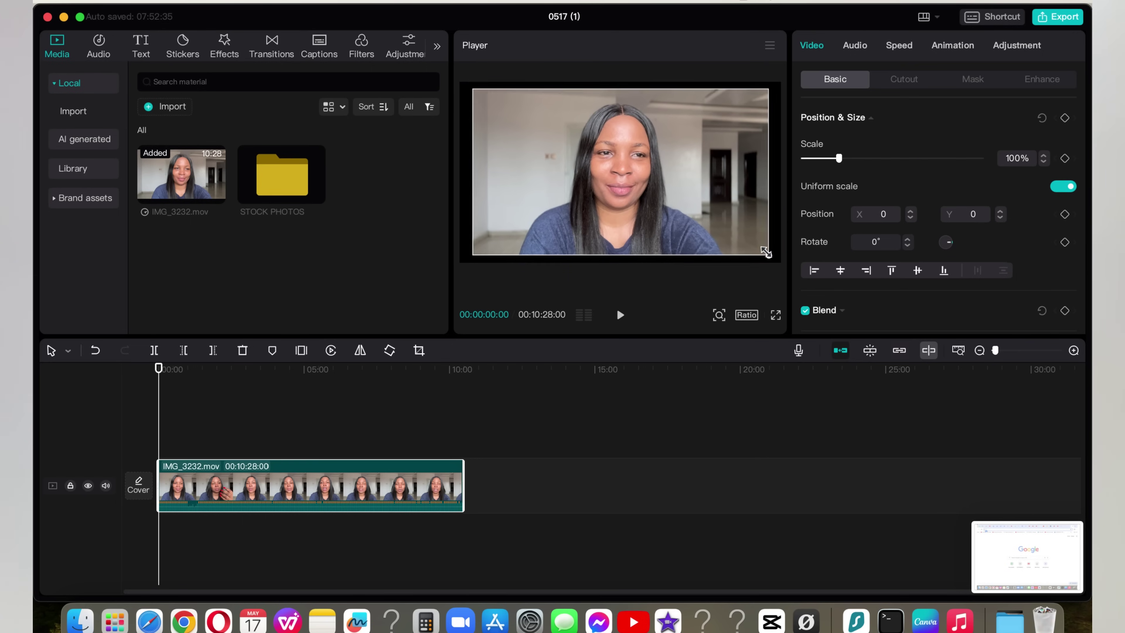
{"action": "scroll", "coordinate": [683, 201], "scroll_direction": "up", "scroll_amount": 3}
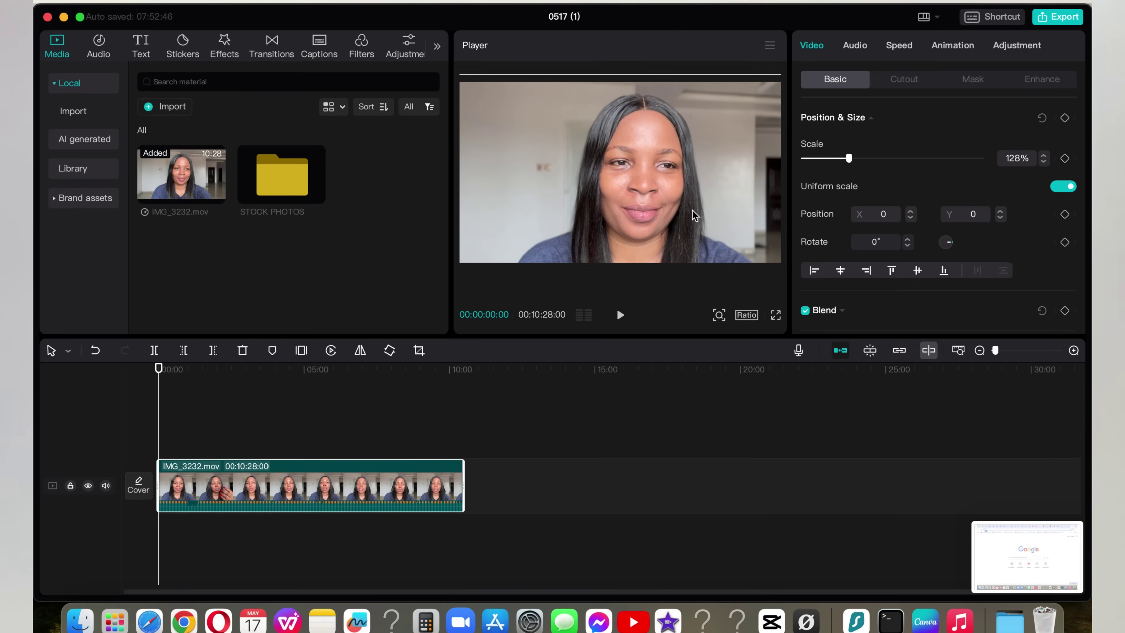
{"action": "left_click_drag", "start_coordinate": [689, 210], "coordinate": [620, 162]}
{"action": "left_click_drag", "start_coordinate": [758, 248], "coordinate": [728, 208]}
- Undo the scaling and repositioning of the clip until it fills the frame at 100% again
{"action": "left_click", "coordinate": [95, 350]}
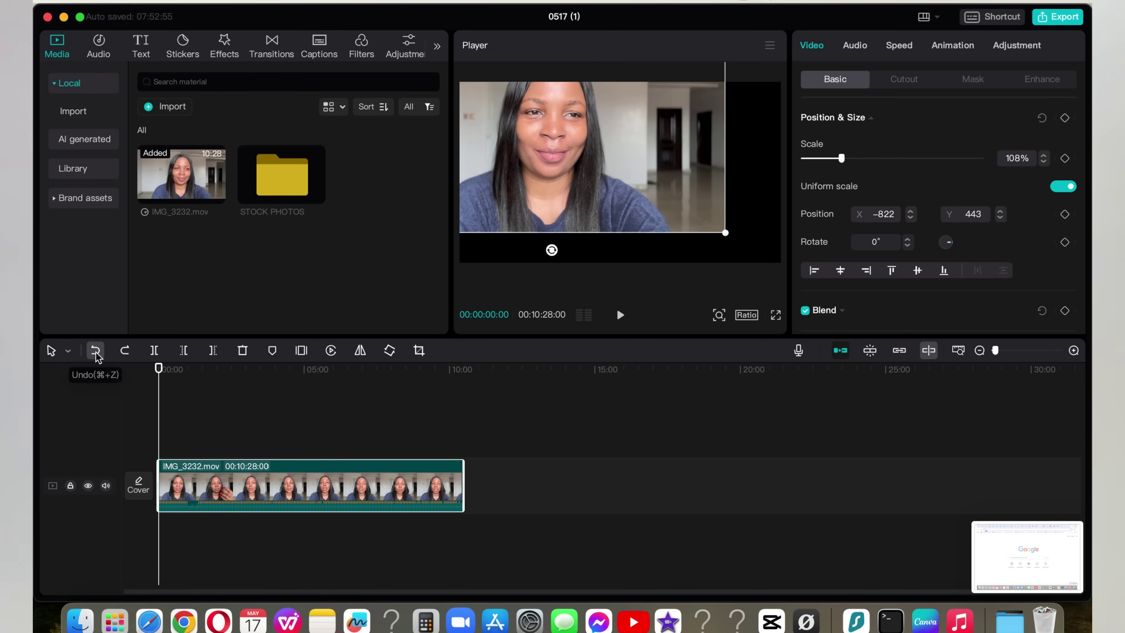
{"action": "left_click", "coordinate": [95, 351]}
{"action": "left_click", "coordinate": [95, 351]}
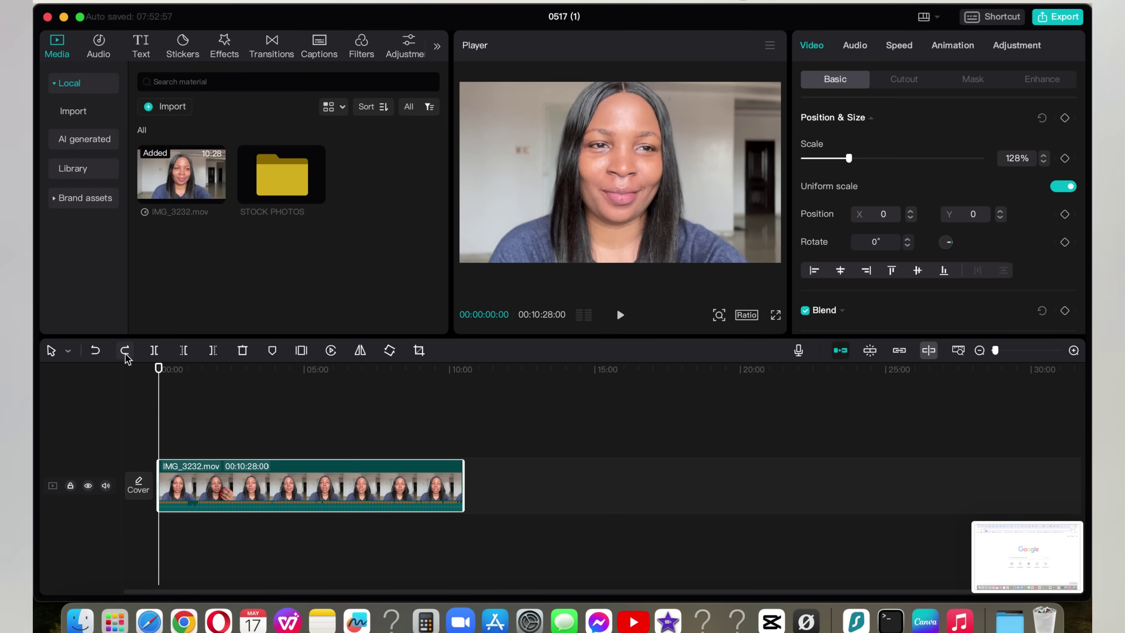
{"action": "left_click", "coordinate": [100, 350]}
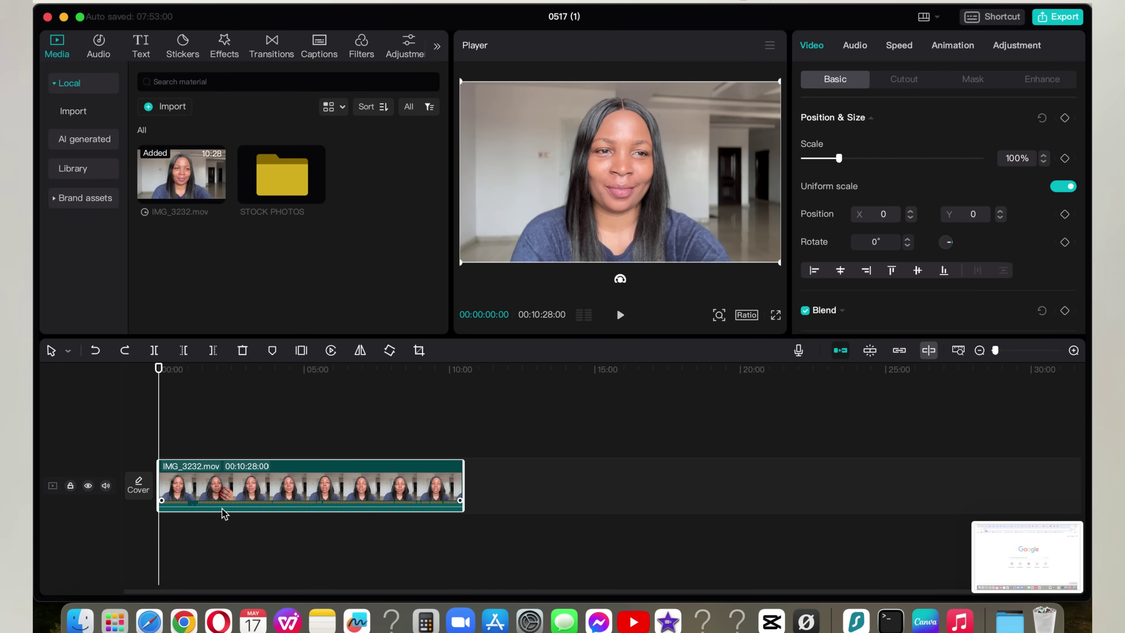
- Slightly adjust the volume line of the IMG_3232.mov clip on the timeline
{"action": "left_click_drag", "start_coordinate": [222, 508], "coordinate": [222, 505]}
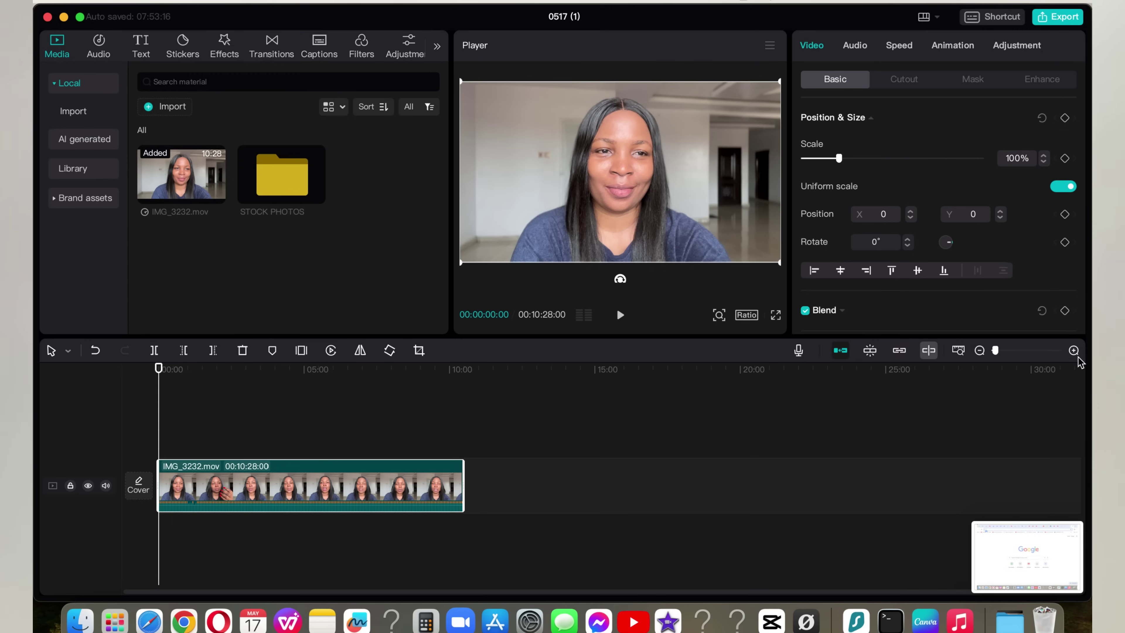
{"action": "left_click", "coordinate": [1073, 350]}
{"action": "left_click", "coordinate": [1074, 350]}
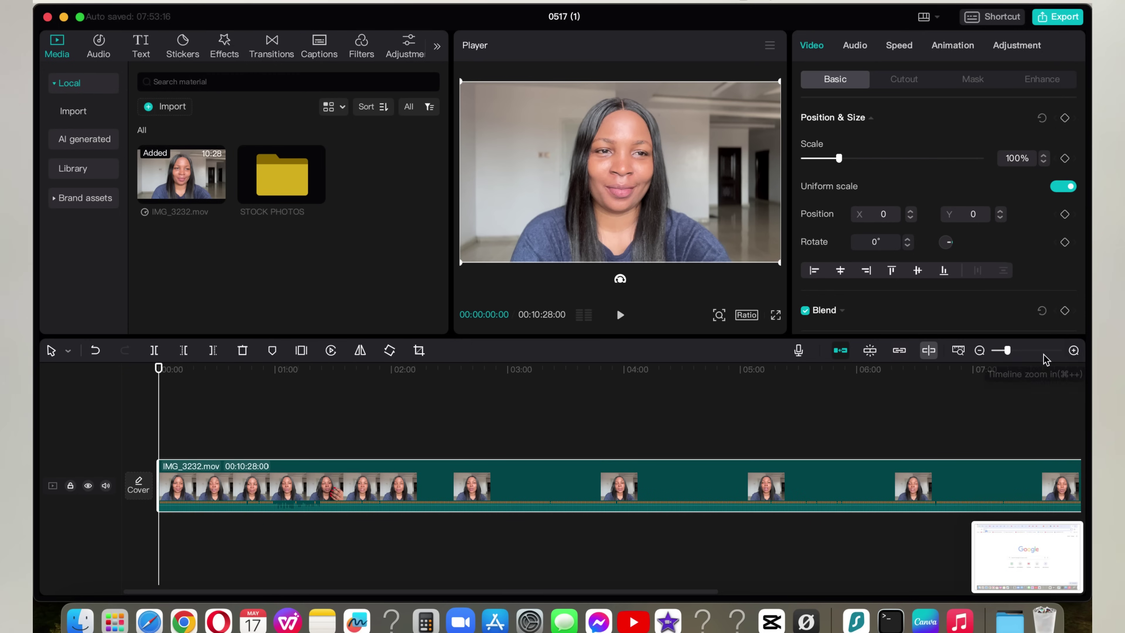
{"action": "left_click", "coordinate": [980, 350]}
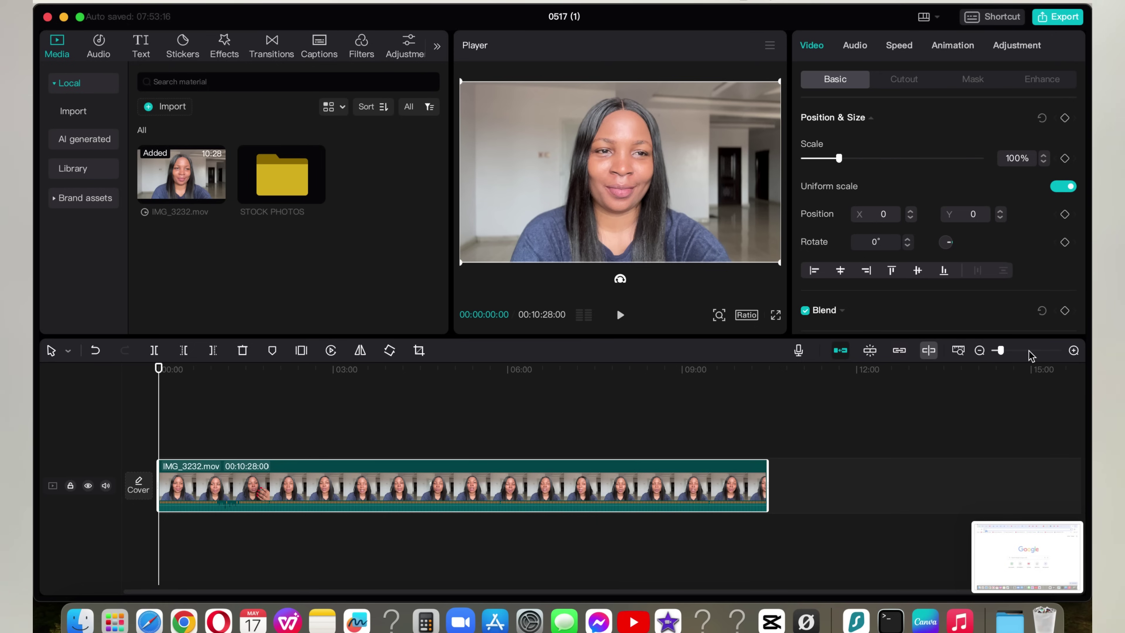
{"action": "left_click", "coordinate": [1073, 350]}
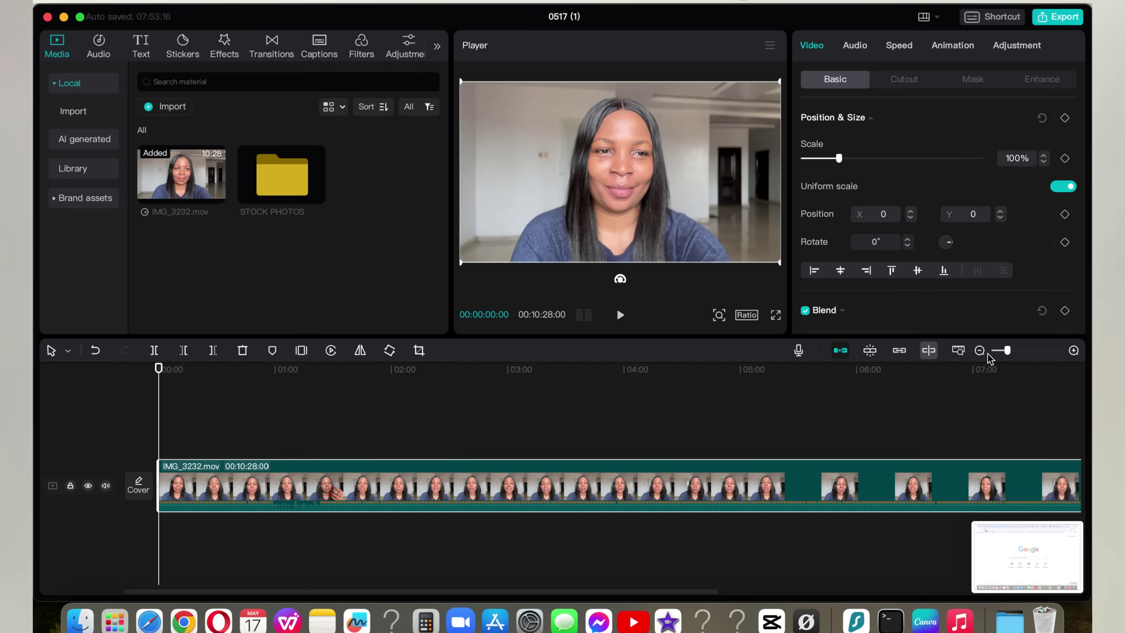
{"action": "left_click", "coordinate": [980, 350]}
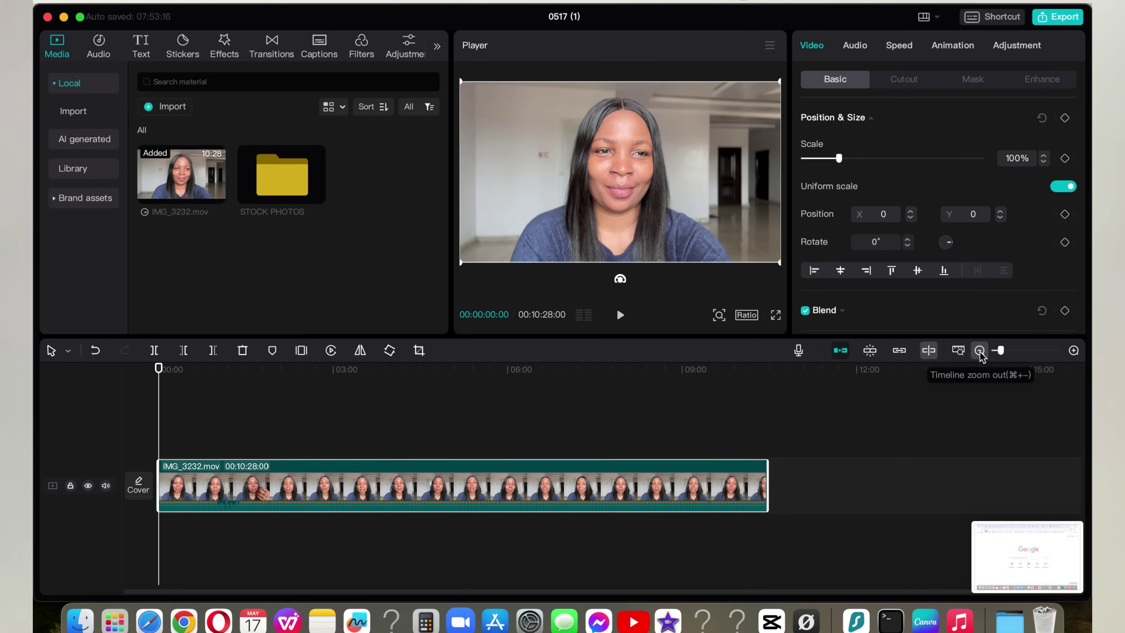
{"action": "left_click", "coordinate": [1073, 350]}
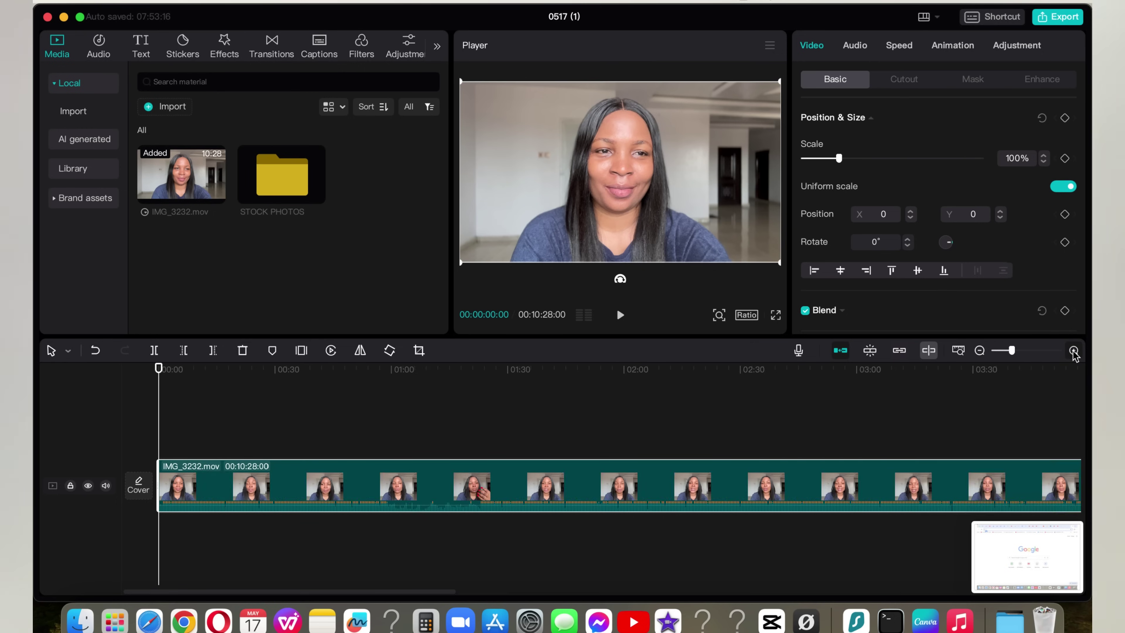
{"action": "left_click", "coordinate": [1073, 351]}
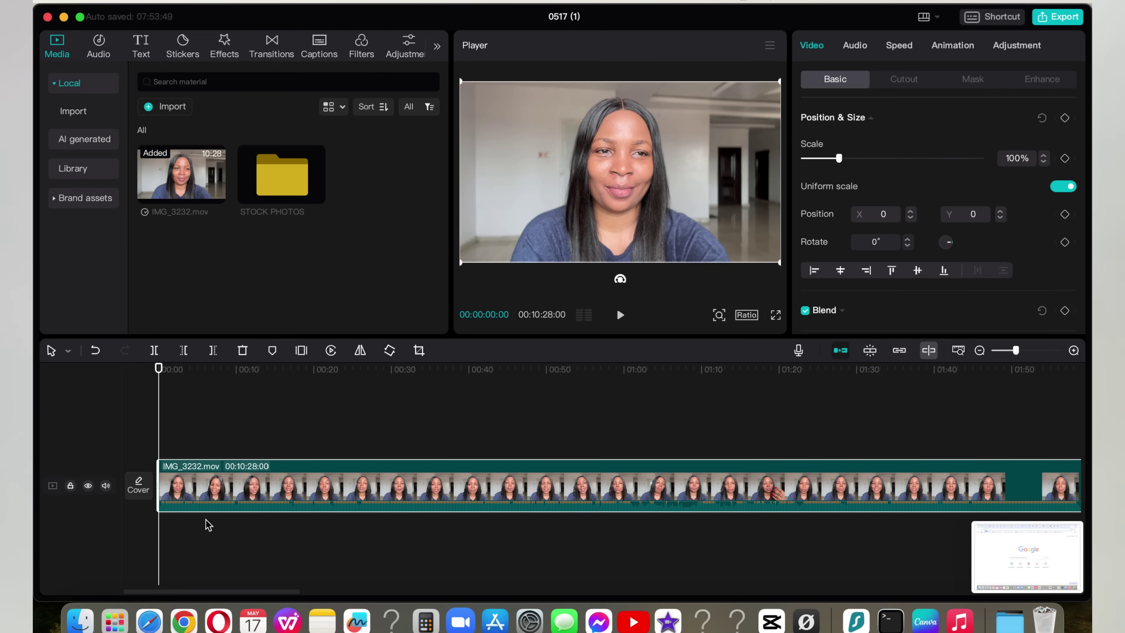
{"action": "mouse_move", "coordinate": [222, 501]}
{"action": "left_click_drag", "start_coordinate": [222, 502], "coordinate": [222, 503]}
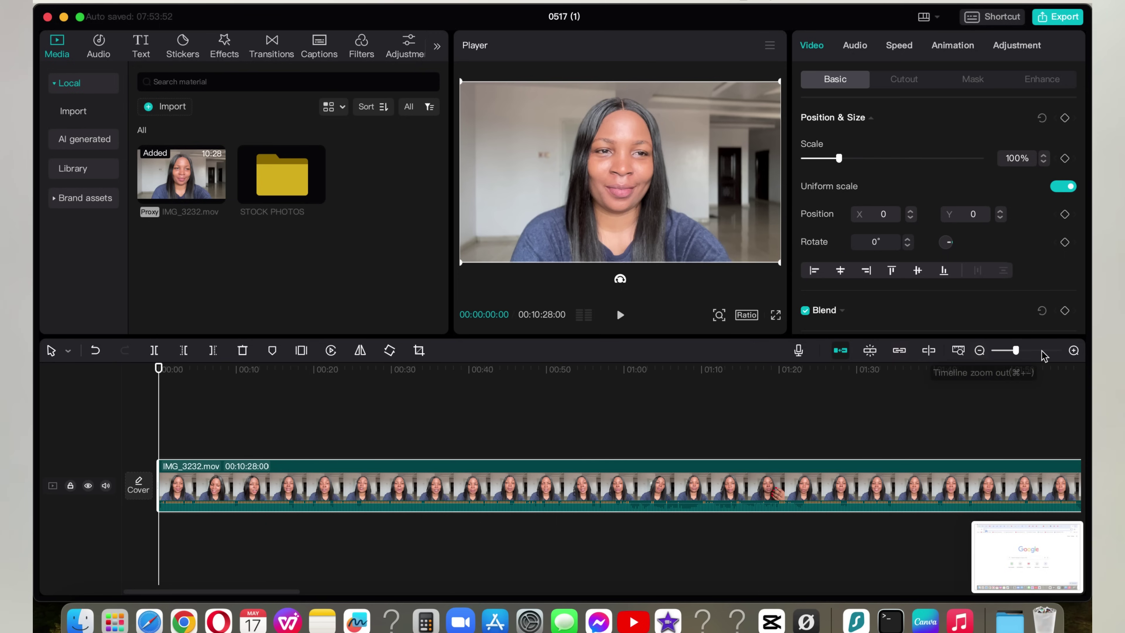
- Examine the clip along its length at a closer timeline zoom, and return to a view of the whole clip
{"action": "left_click", "coordinate": [1074, 350]}
{"action": "left_click", "coordinate": [1073, 350]}
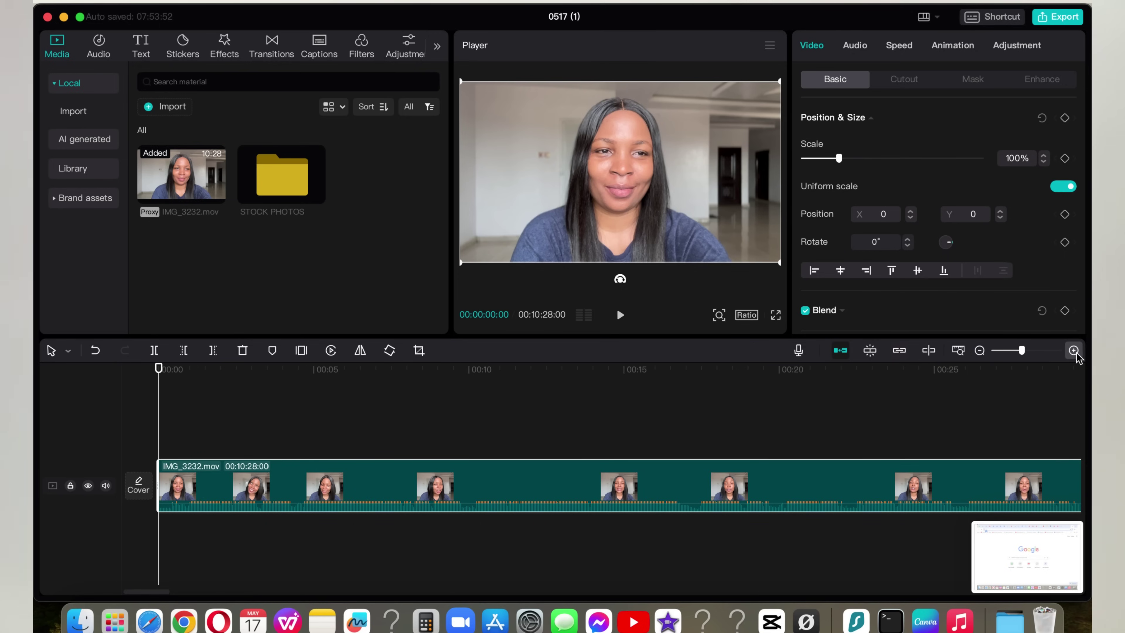
{"action": "left_click", "coordinate": [1075, 351]}
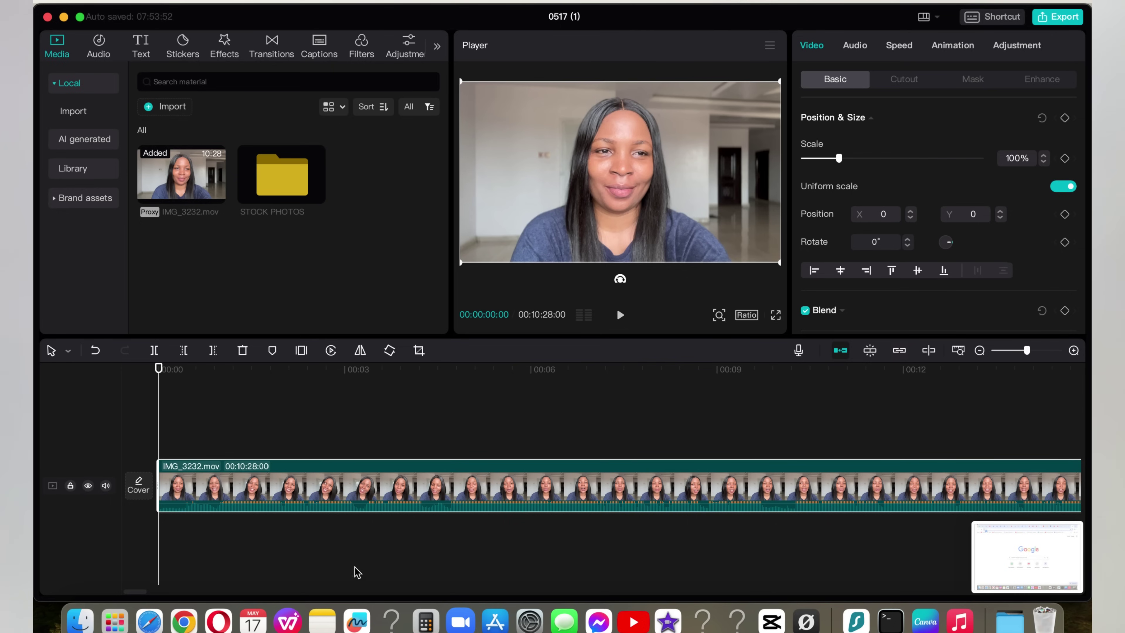
{"action": "scroll", "coordinate": [142, 594], "scroll_direction": "right", "scroll_amount": 5}
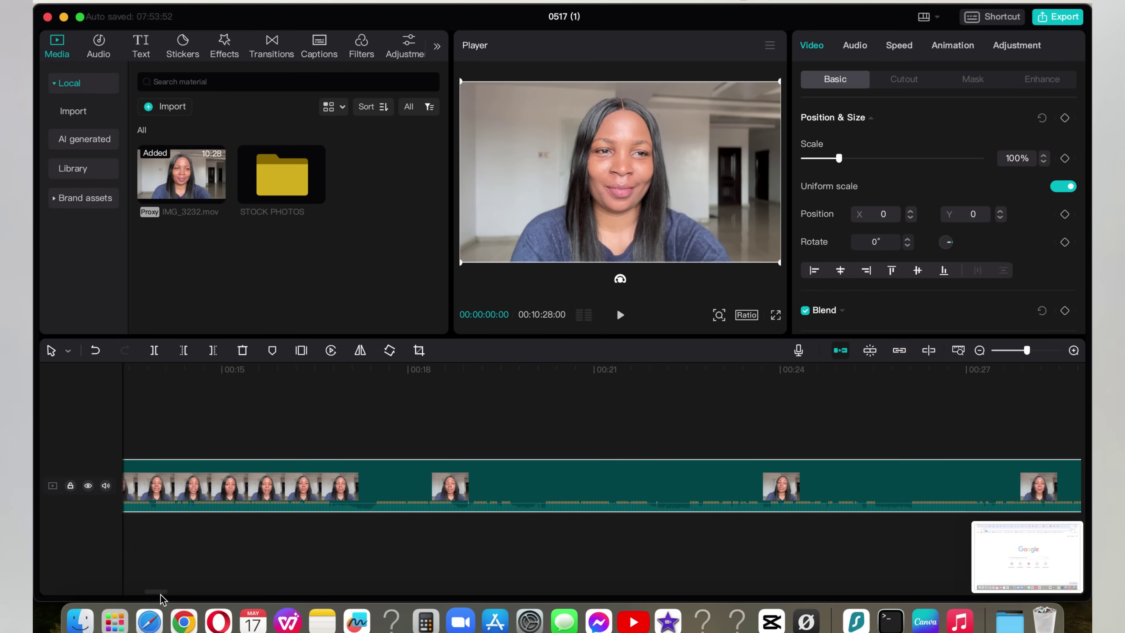
{"action": "scroll", "coordinate": [146, 596], "scroll_direction": "left", "scroll_amount": 3}
{"action": "scroll", "coordinate": [159, 597], "scroll_direction": "right", "scroll_amount": 20}
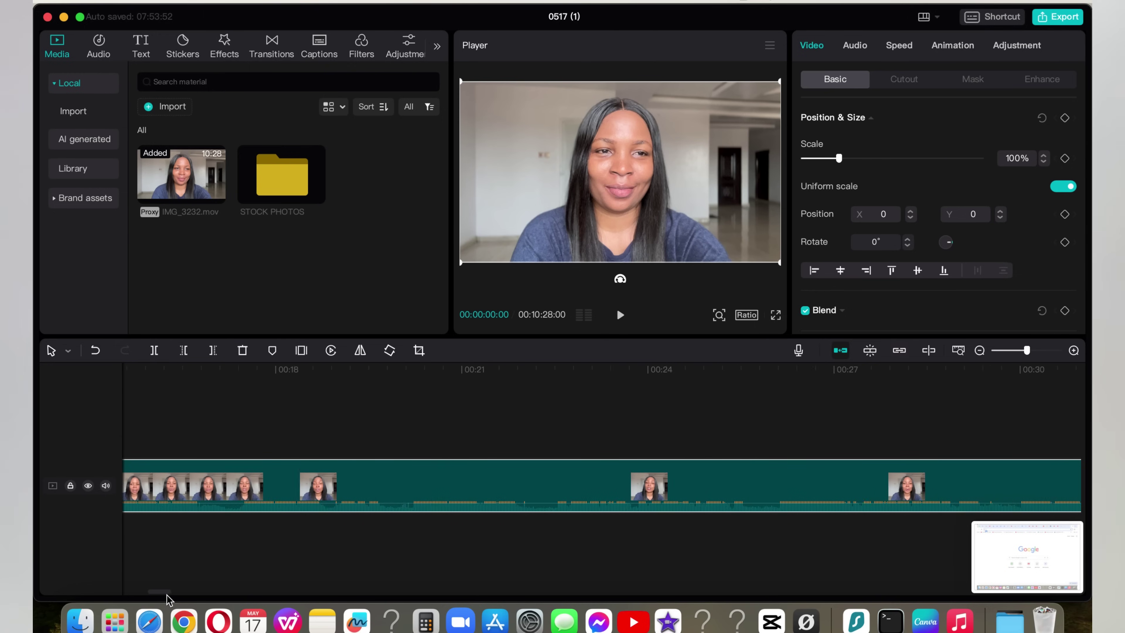
{"action": "scroll", "coordinate": [232, 603], "scroll_direction": "right", "scroll_amount": 20}
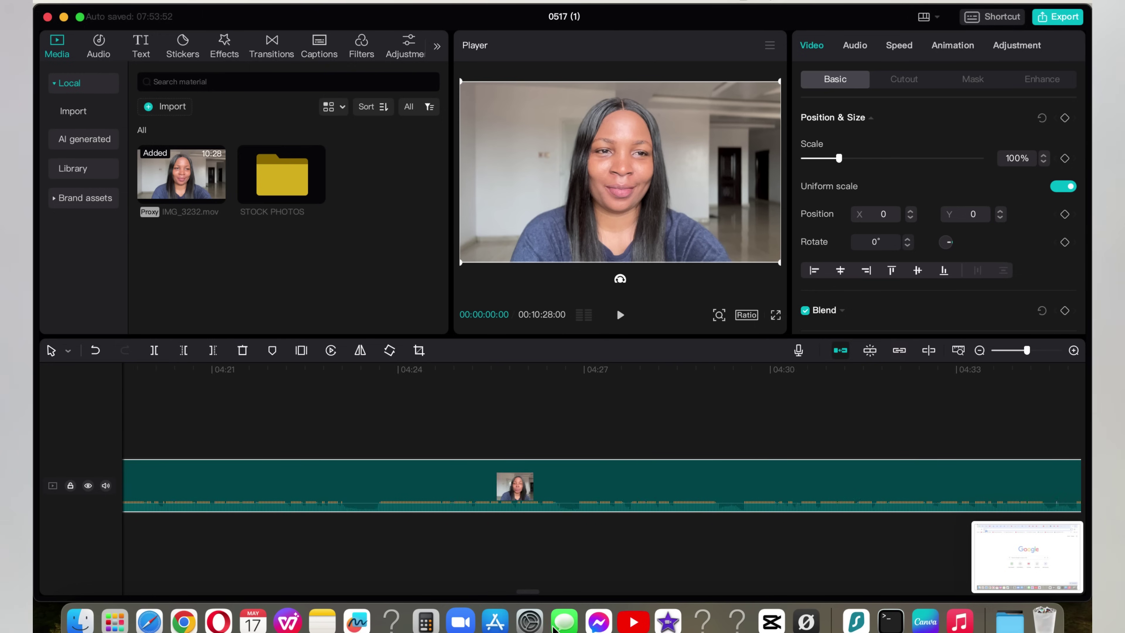
{"action": "scroll", "coordinate": [602, 485], "scroll_direction": "right", "scroll_amount": 6}
{"action": "scroll", "coordinate": [601, 439], "scroll_direction": "right", "scroll_amount": 15}
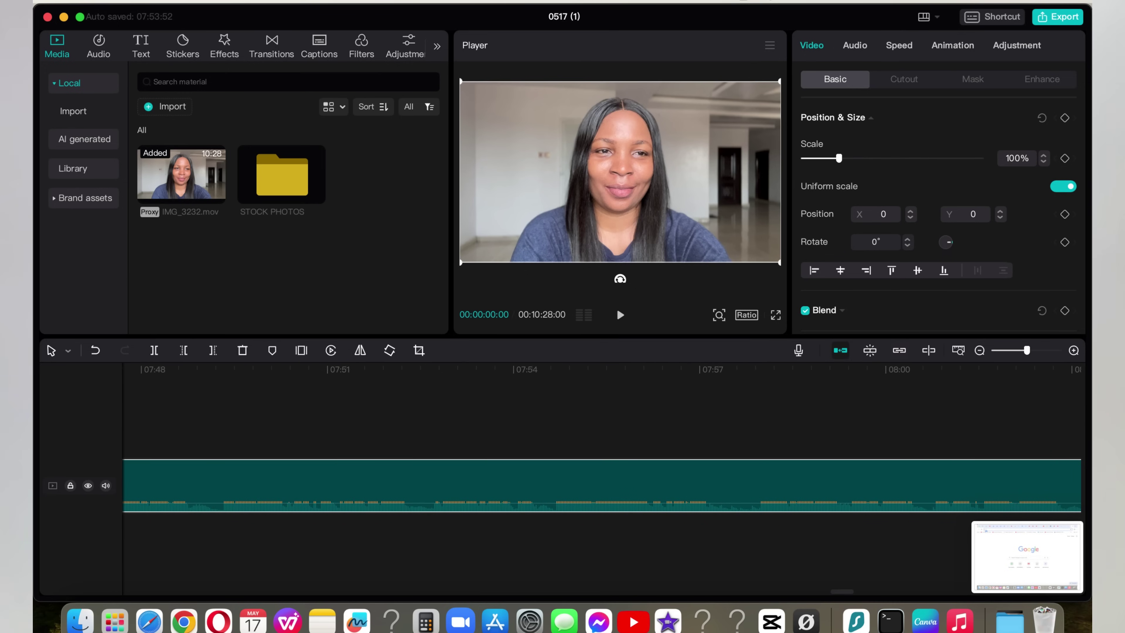
{"action": "left_click_drag", "start_coordinate": [1014, 591], "coordinate": [133, 592]}
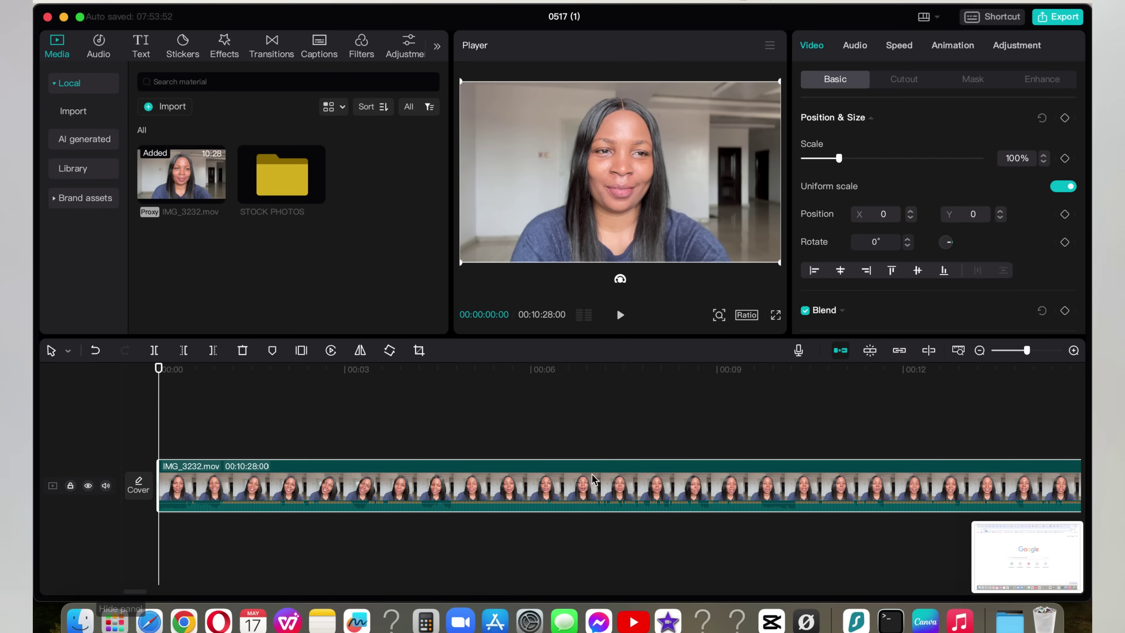
{"action": "left_click", "coordinate": [980, 351]}
{"action": "left_click", "coordinate": [980, 351]}
{"action": "left_click", "coordinate": [979, 351]}
{"action": "left_click", "coordinate": [980, 351]}
{"action": "left_click", "coordinate": [980, 351]}
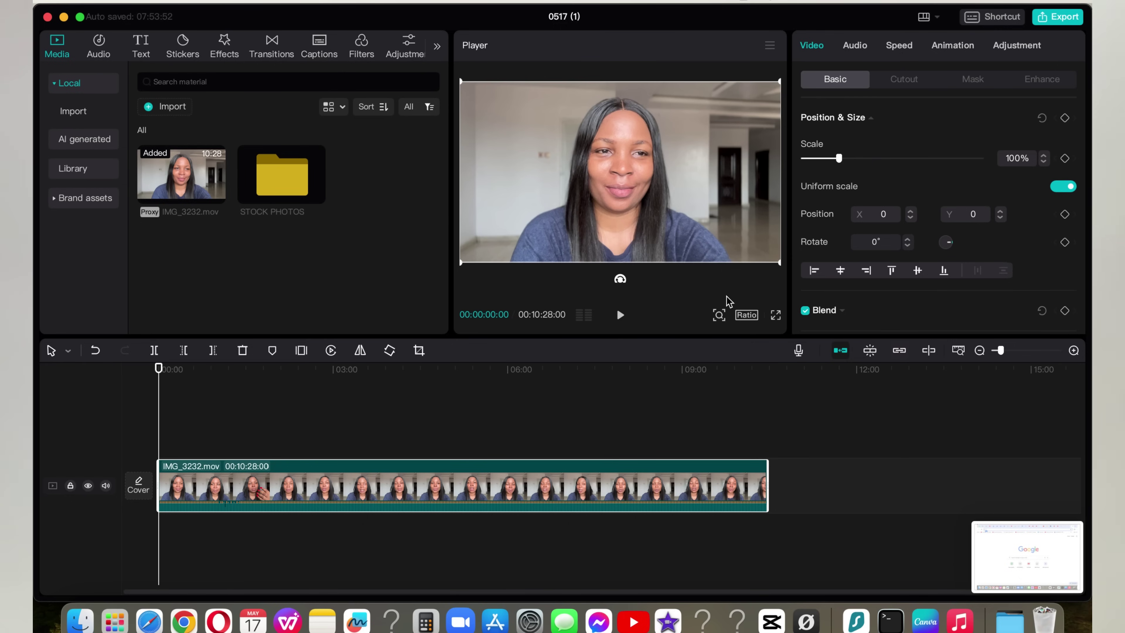
- Play the beginning of the clip, return the playhead to 00:00:00:00 and play it again from the start
{"action": "left_click", "coordinate": [621, 315]}
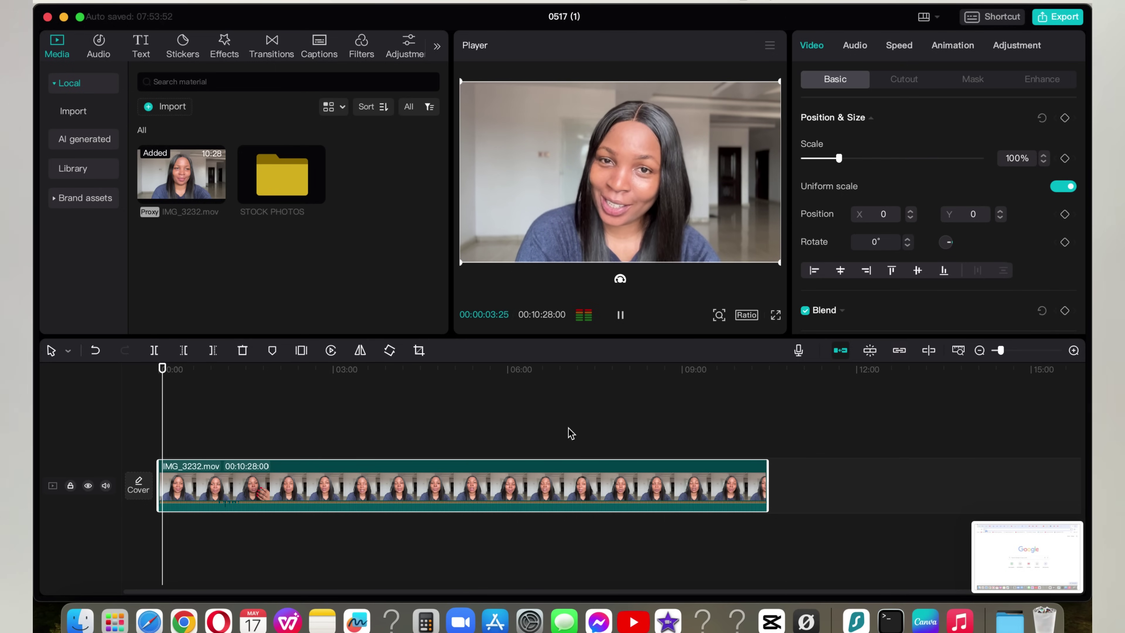
{"action": "left_click", "coordinate": [620, 314]}
{"action": "left_click", "coordinate": [158, 437]}
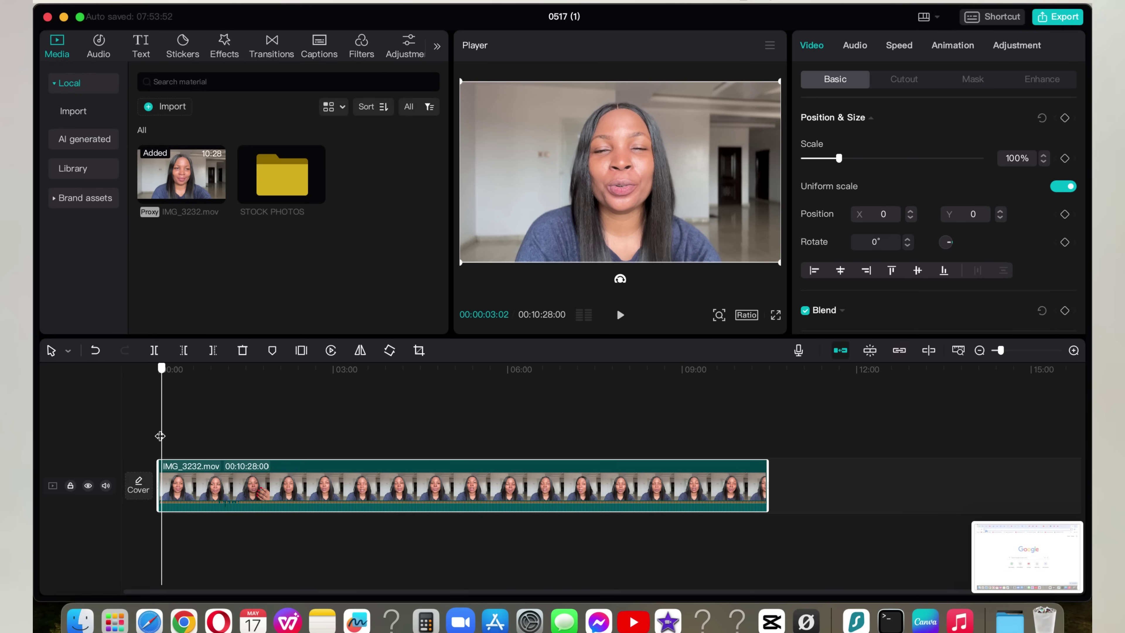
{"action": "left_click", "coordinate": [1073, 350]}
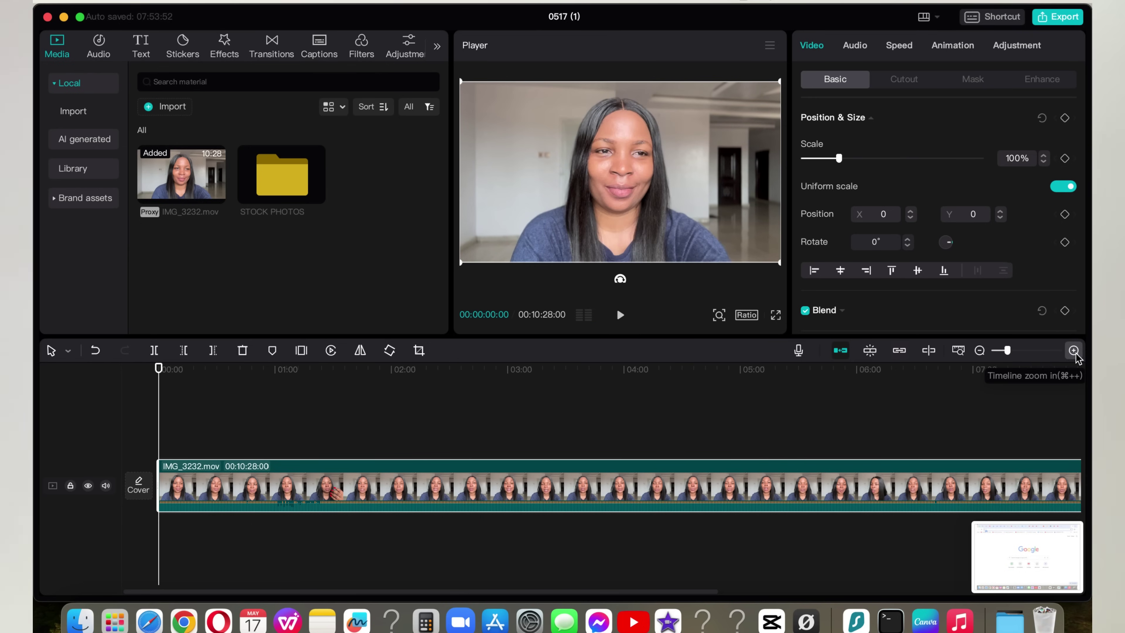
{"action": "left_click", "coordinate": [623, 315]}
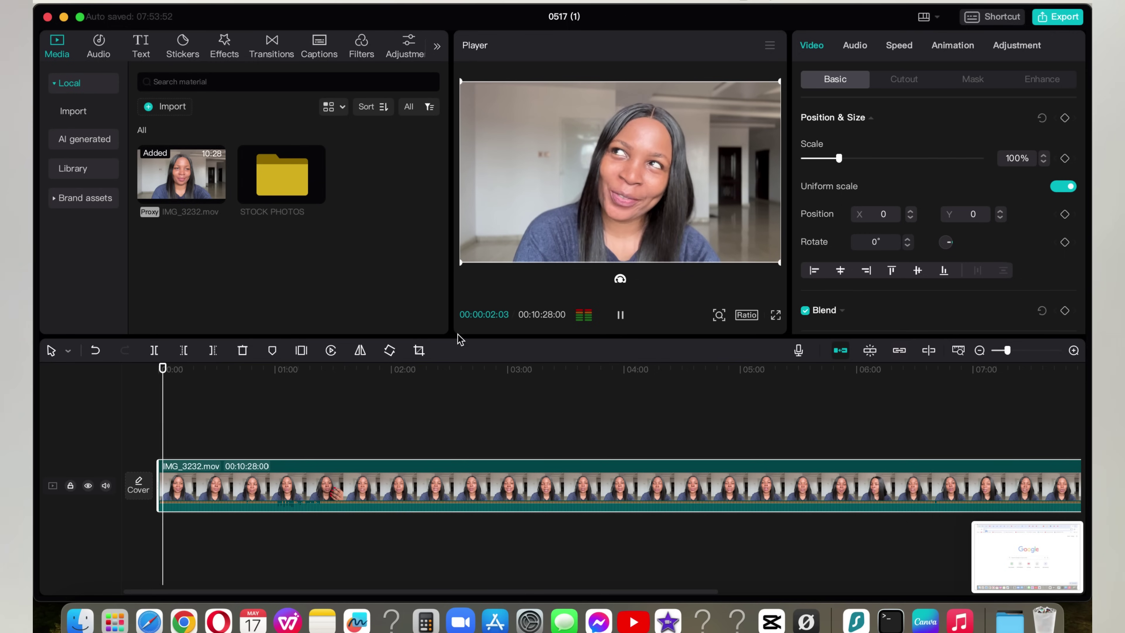
- Split the IMG_3232.mov clip at 00:00:00:26 and delete the short piece before the cut
{"action": "left_click_drag", "start_coordinate": [162, 414], "coordinate": [153, 439]}
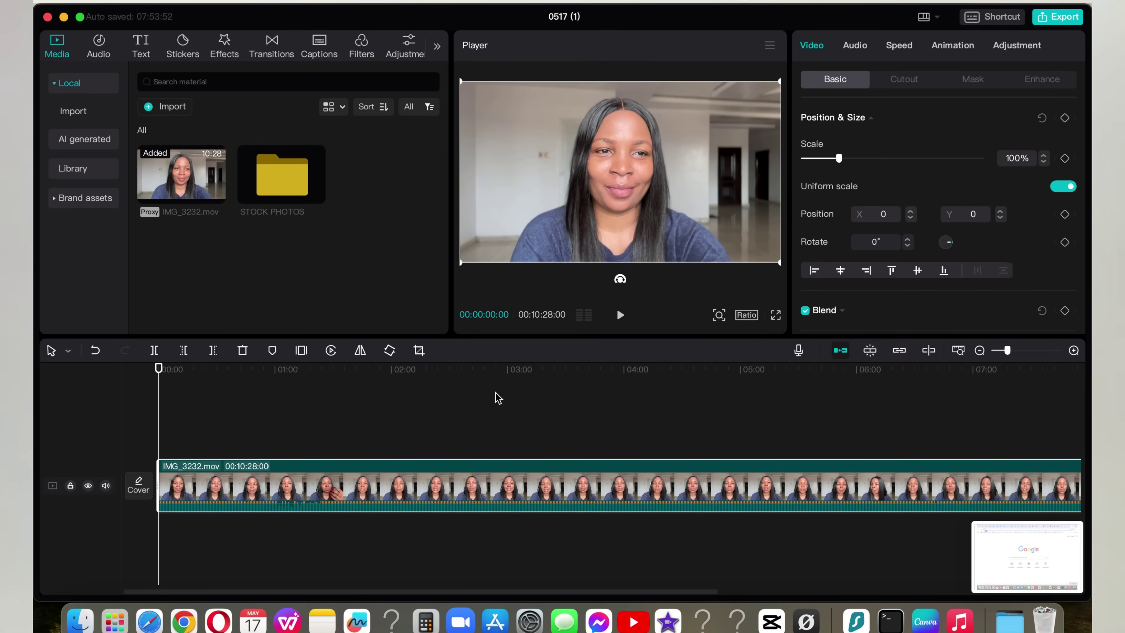
{"action": "left_click", "coordinate": [621, 316]}
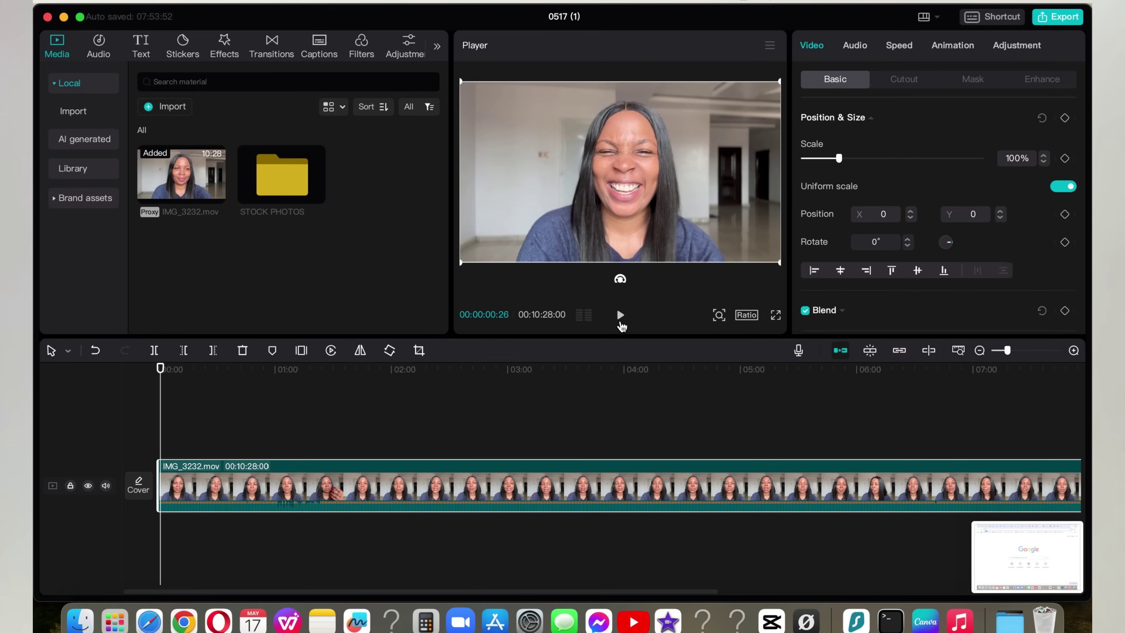
{"action": "left_click", "coordinate": [154, 350]}
{"action": "left_click", "coordinate": [223, 390]}
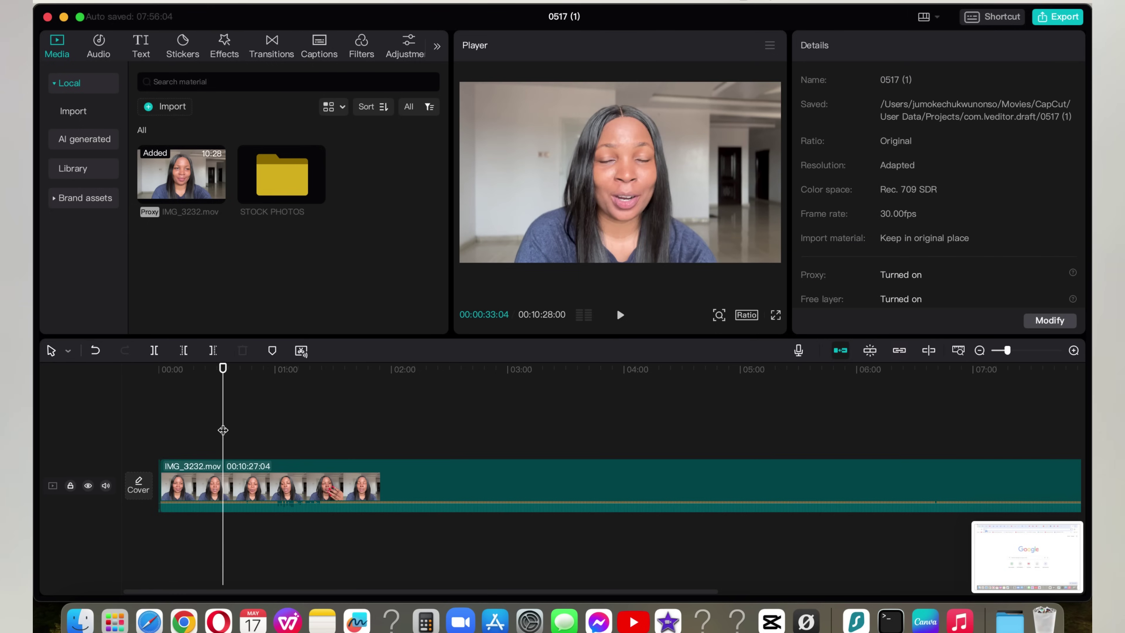
{"action": "left_click", "coordinate": [157, 463]}
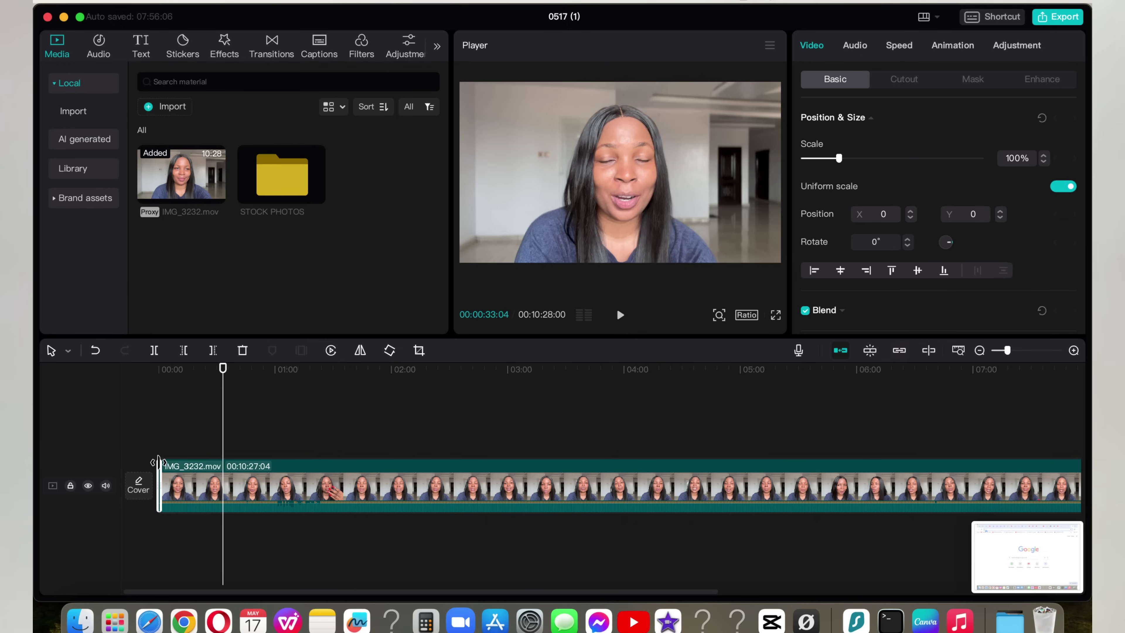
{"action": "left_click", "coordinate": [241, 350]}
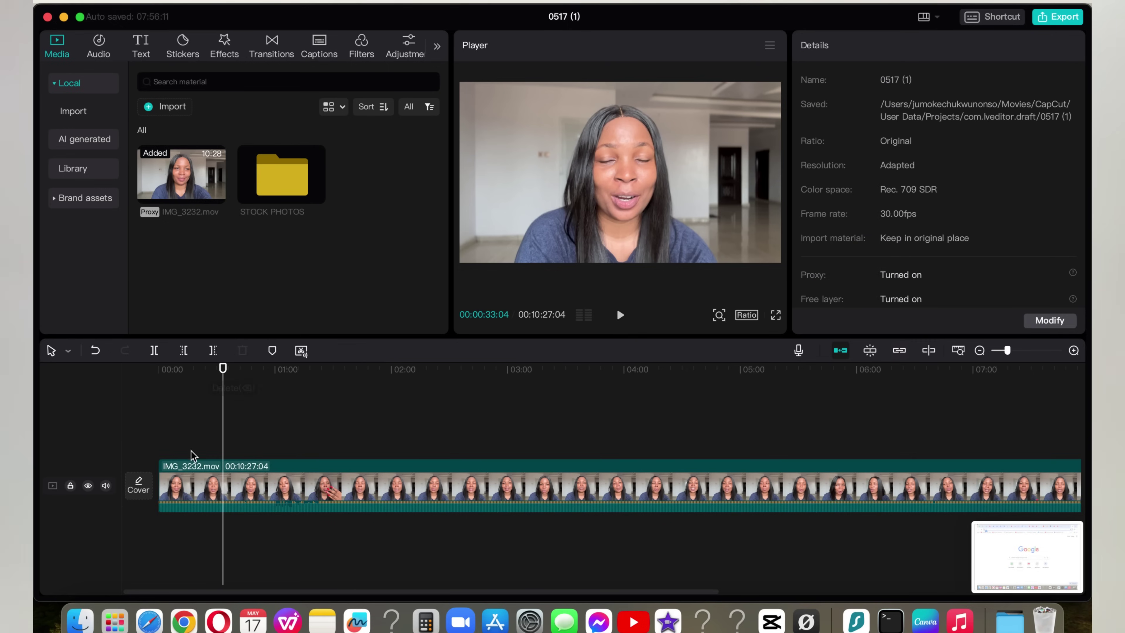
- Undo the deletion and the split, and replay the clip from the start up to 00:00:00:29
{"action": "left_click", "coordinate": [98, 353]}
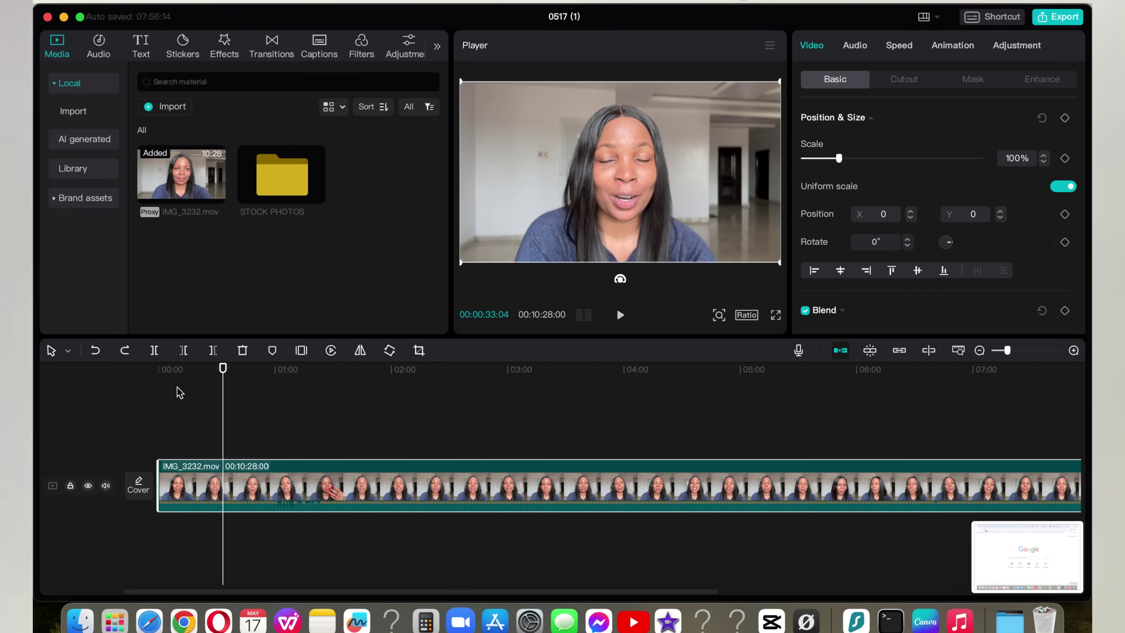
{"action": "left_click_drag", "start_coordinate": [225, 415], "coordinate": [158, 414]}
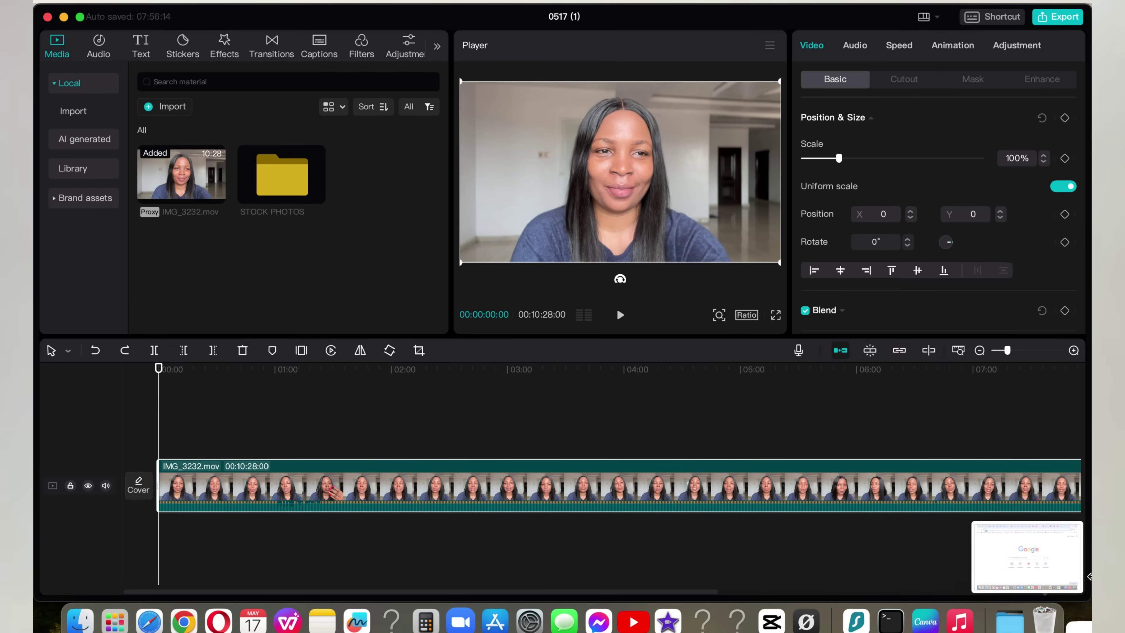
{"action": "key", "text": "space"}
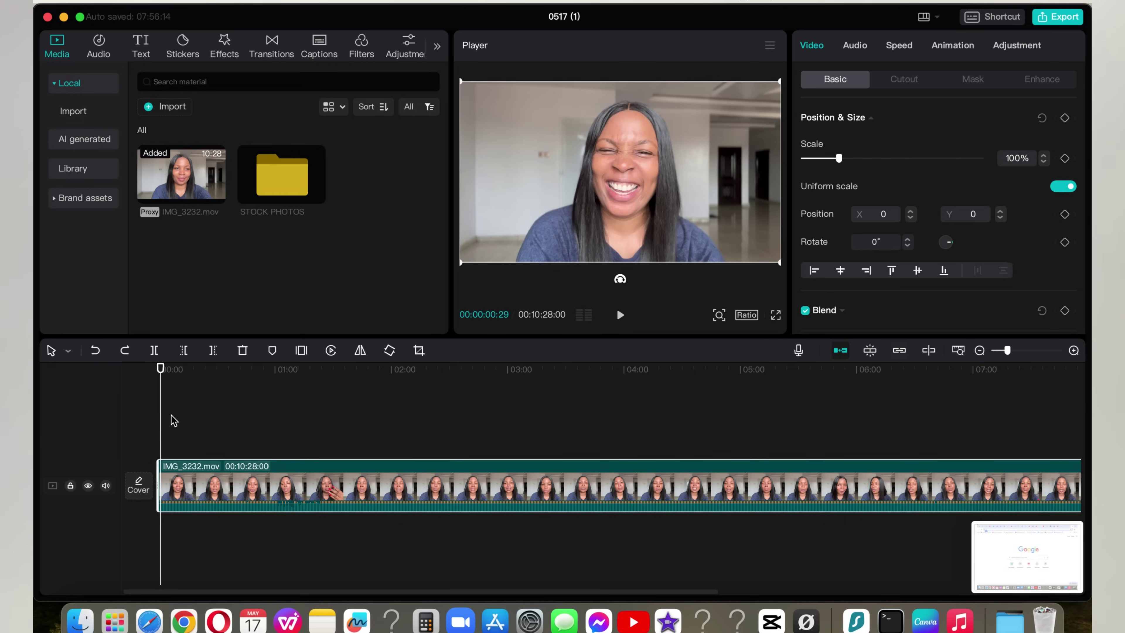
- Replay the first second of the clip at a closer timeline zoom to find where the opening should be cut
{"action": "left_click", "coordinate": [1074, 351]}
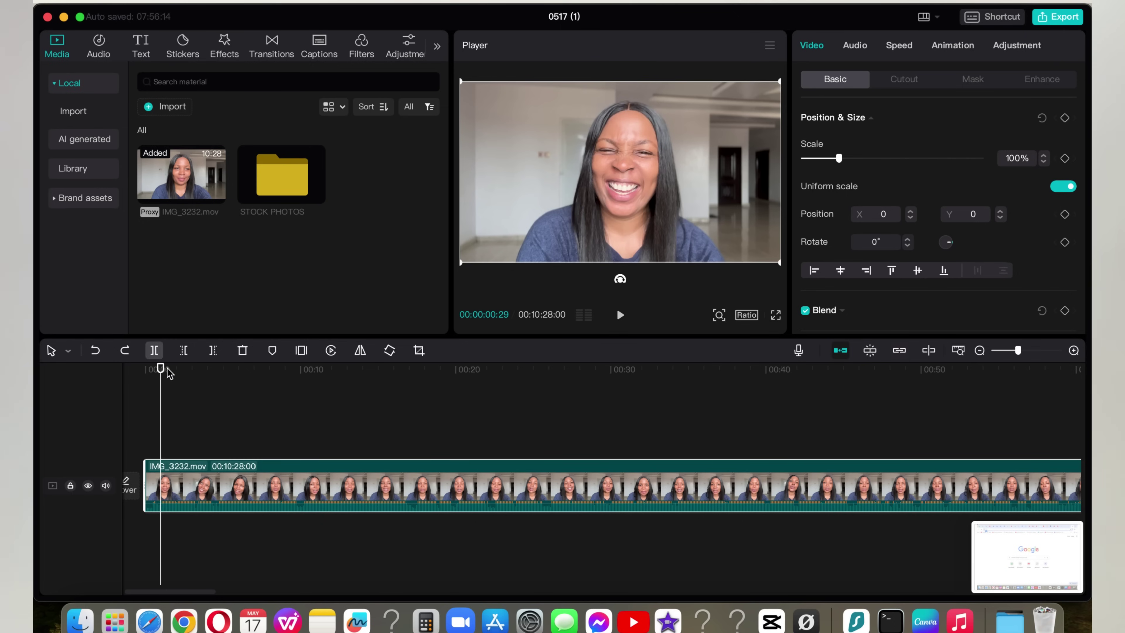
{"action": "left_click", "coordinate": [158, 416]}
{"action": "key", "text": "space"}
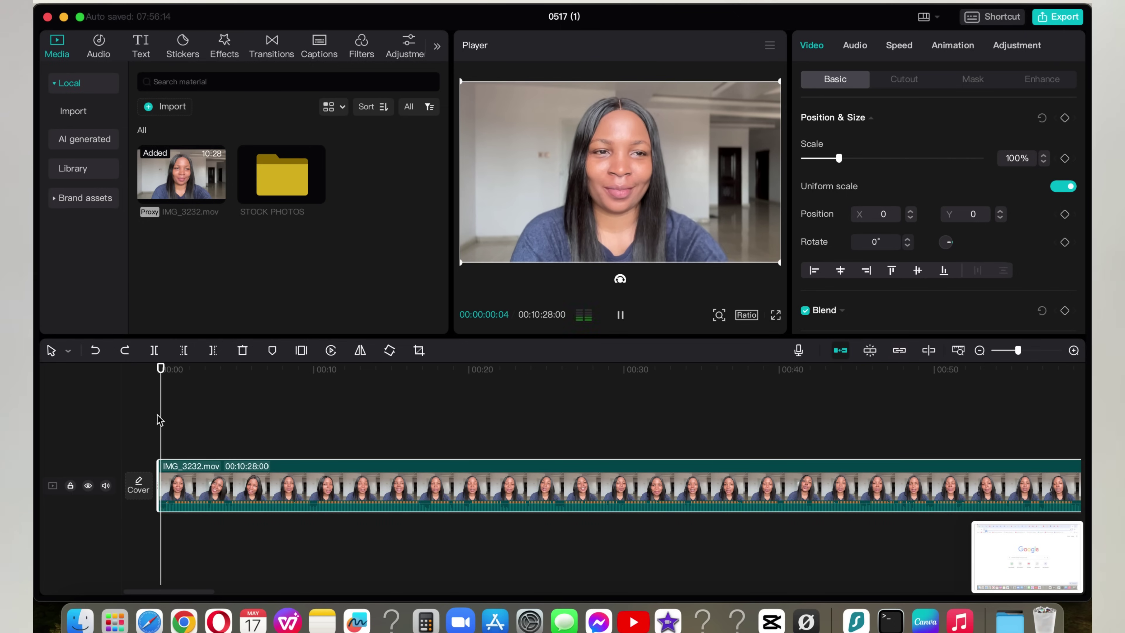
{"action": "left_click", "coordinate": [622, 315]}
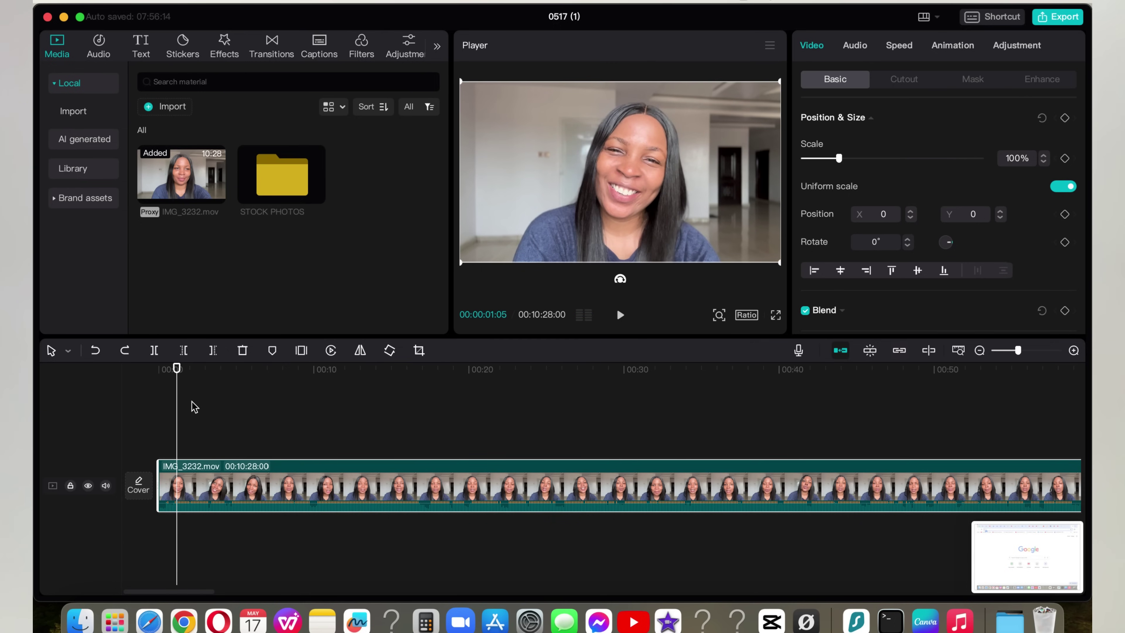
{"action": "left_click_drag", "start_coordinate": [177, 408], "coordinate": [170, 408]}
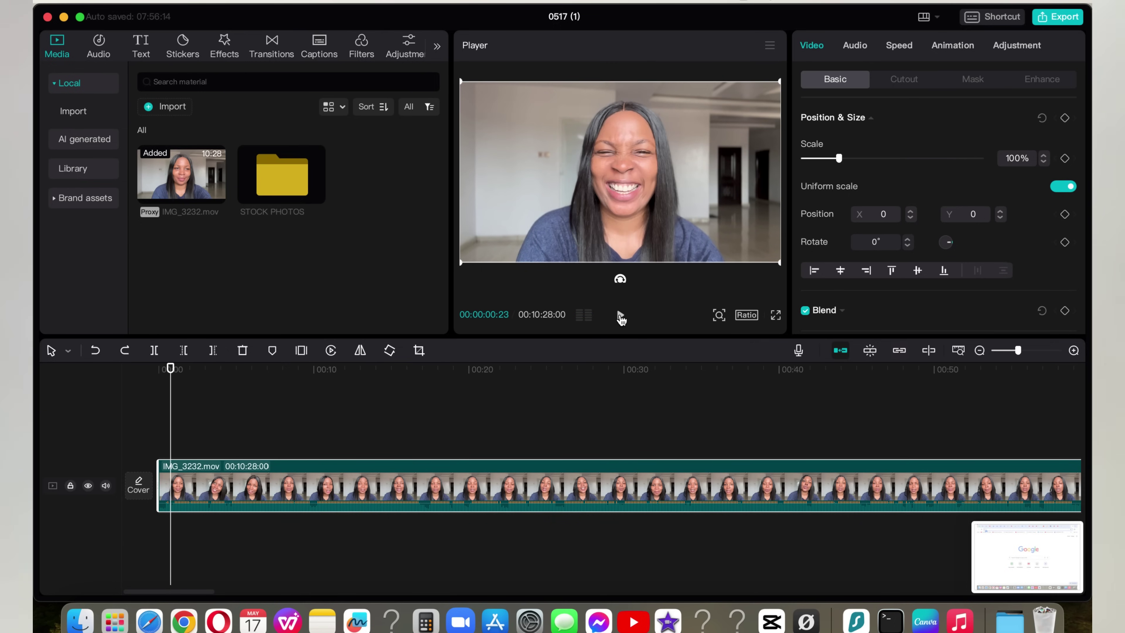
{"action": "left_click", "coordinate": [620, 315]}
{"action": "left_click", "coordinate": [620, 315]}
- Split the clip at 00:00:00:29 and delete the short opening piece before the cut
{"action": "left_click_drag", "start_coordinate": [178, 421], "coordinate": [145, 407]}
{"action": "key", "text": "space"}
{"action": "key", "text": "space"}
{"action": "left_click", "coordinate": [155, 350]}
{"action": "left_click", "coordinate": [166, 479]}
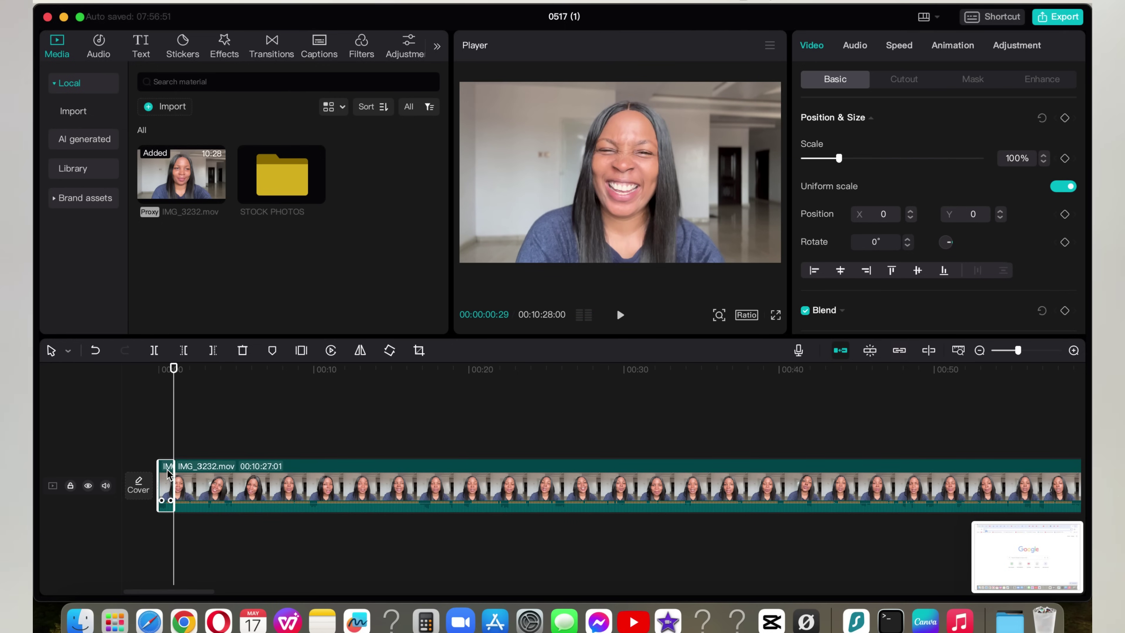
{"action": "key", "text": "Delete"}
- Play the trimmed clip from the start up to 00:00:07:16 to review the new opening
{"action": "left_click", "coordinate": [157, 435]}
{"action": "key", "text": "space"}
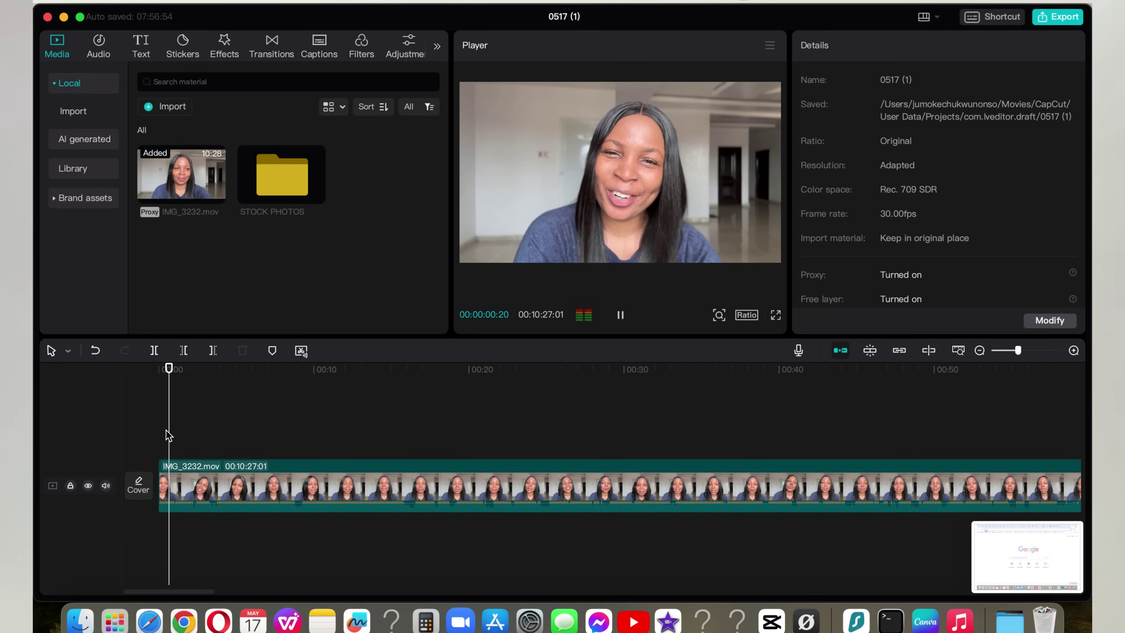
{"action": "left_click", "coordinate": [152, 435]}
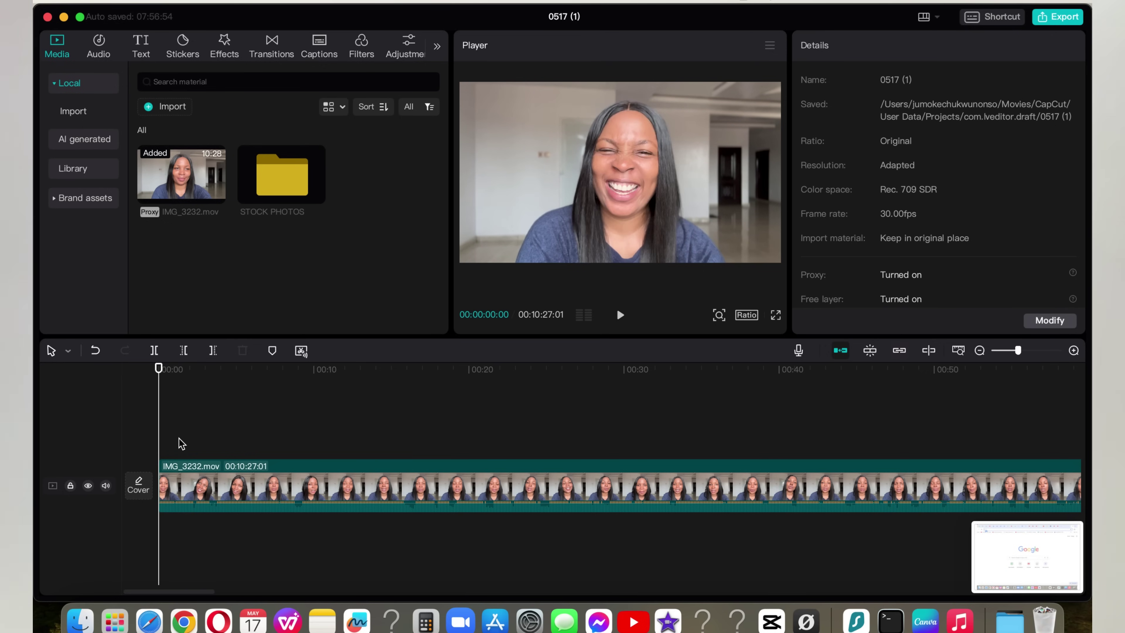
{"action": "key", "text": "space"}
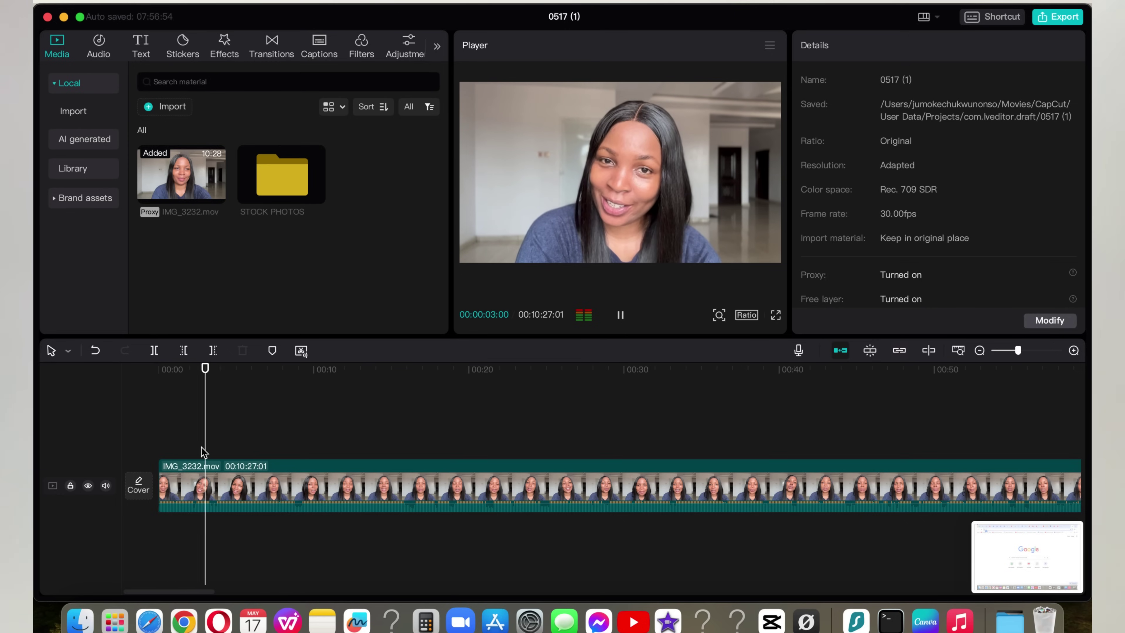
{"action": "key", "text": "space"}
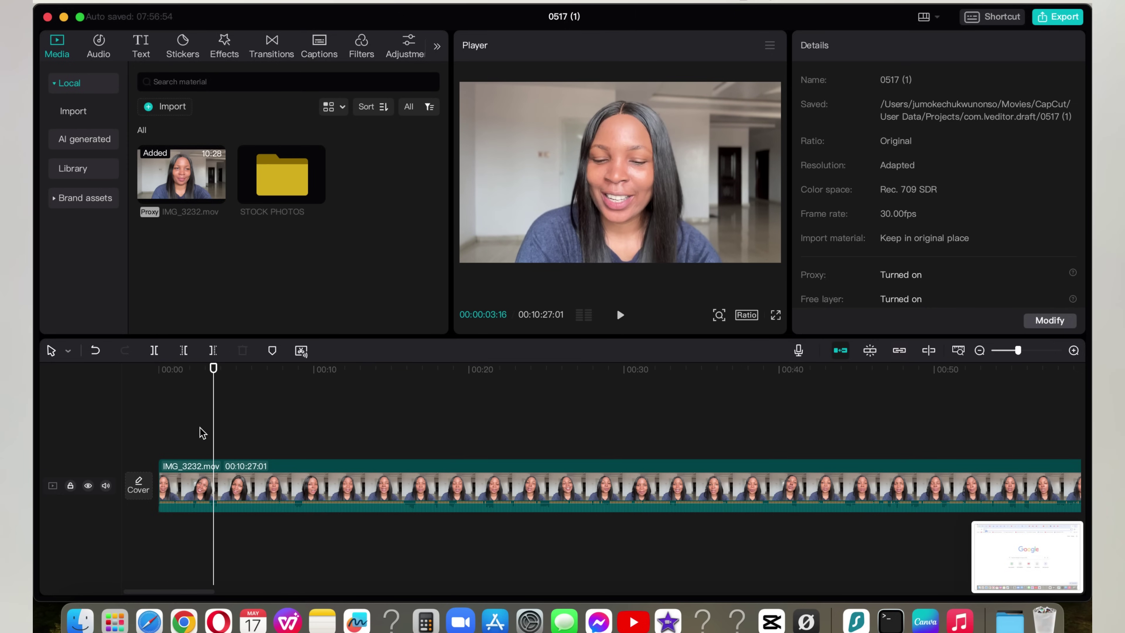
{"action": "key", "text": "space"}
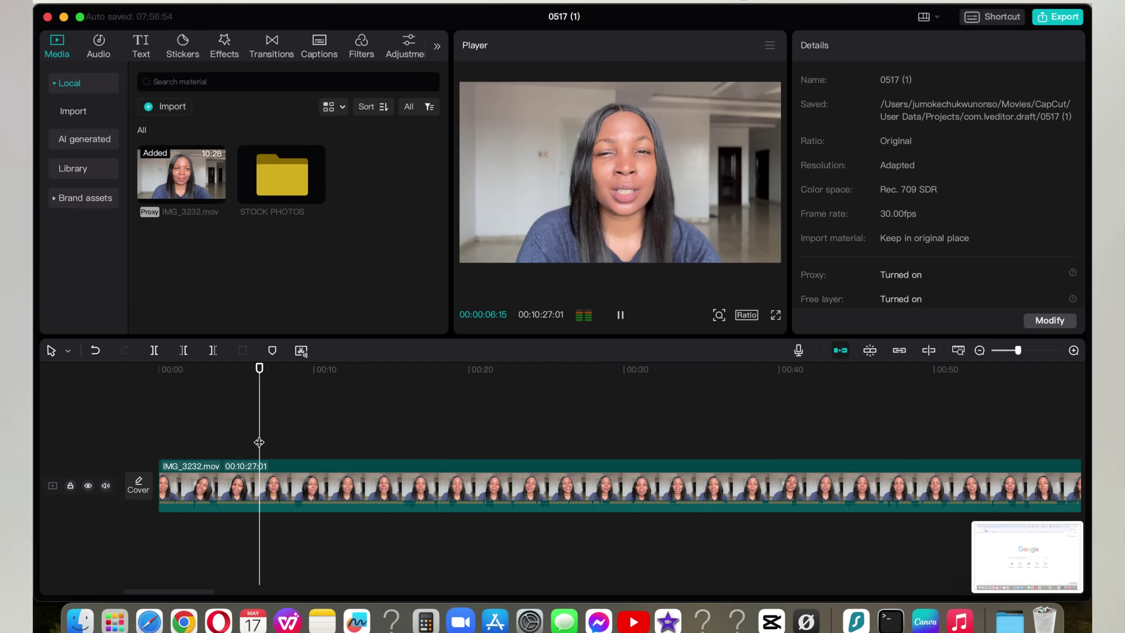
{"action": "key", "text": "space"}
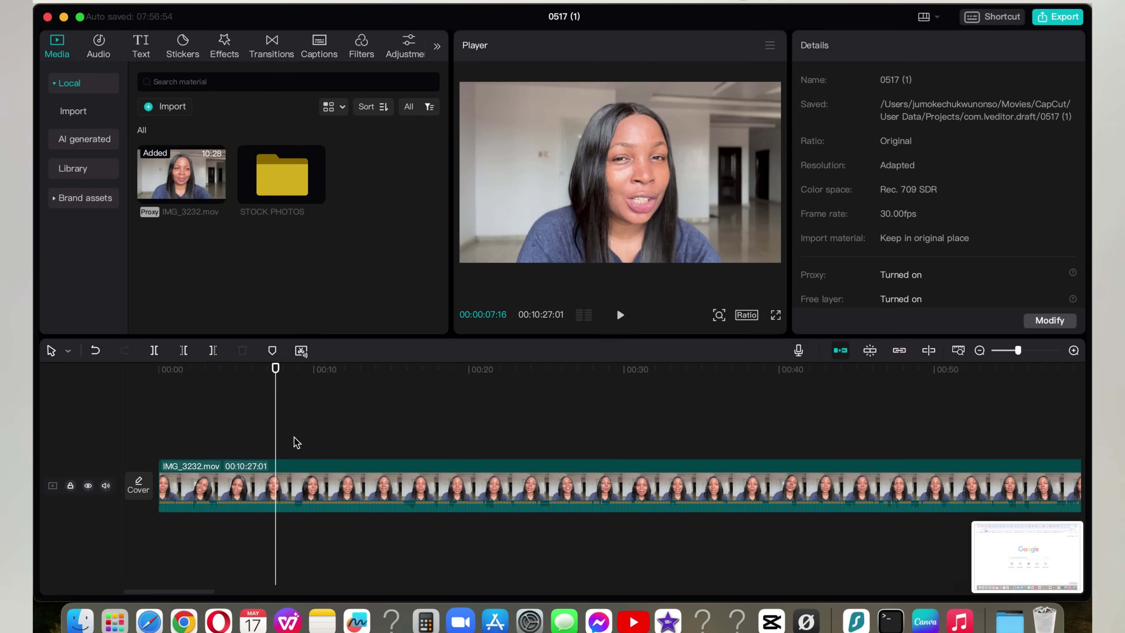
- Rename the project as HOW TO MONETIZE FACEBOOK
{"action": "left_click", "coordinate": [568, 18]}
{"action": "type", "text": "HOW TO MONETIZ"}
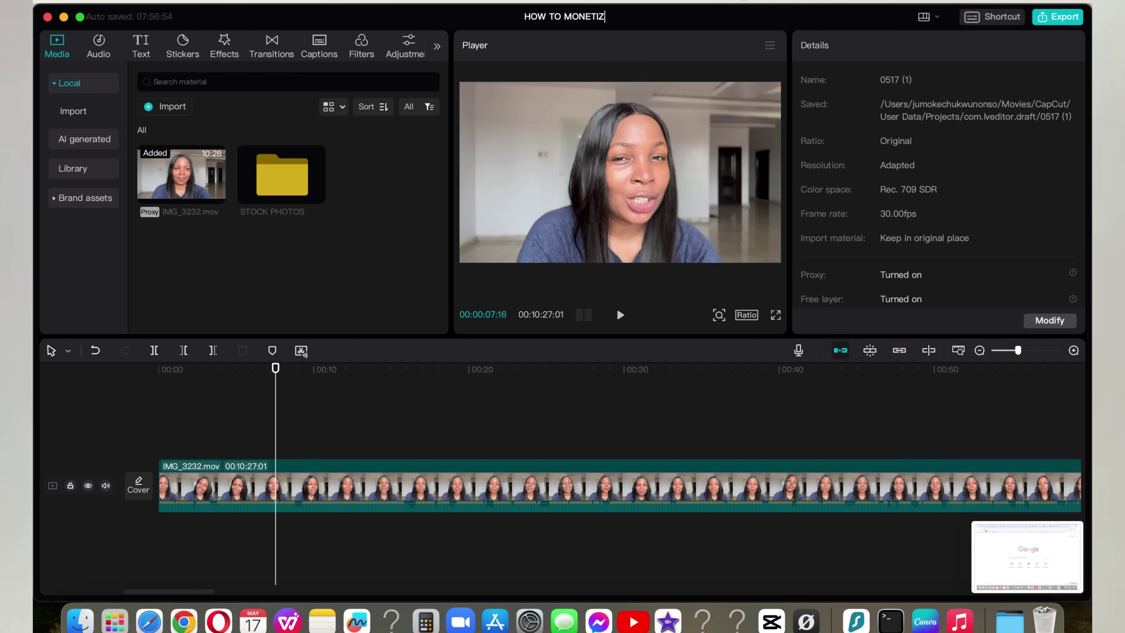
{"action": "type", "text": "E FCA"}
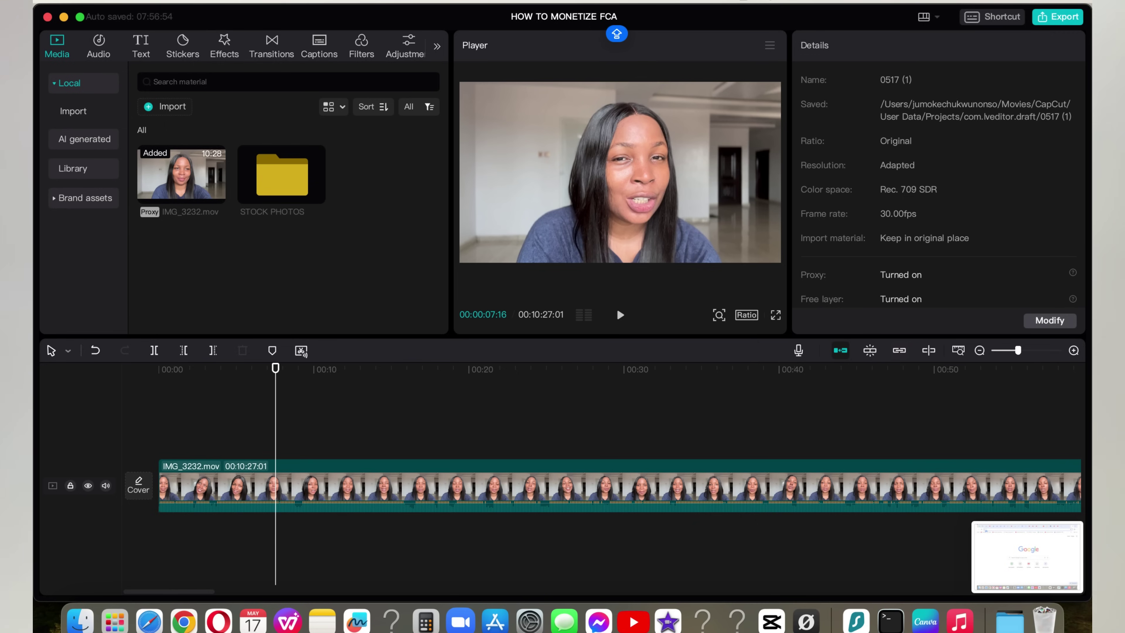
{"action": "key", "text": "BackSpace"}
{"action": "key", "text": "BackSpace"}
{"action": "key", "text": "BackSpace"}
{"action": "type", "text": "FACEBOOK"}
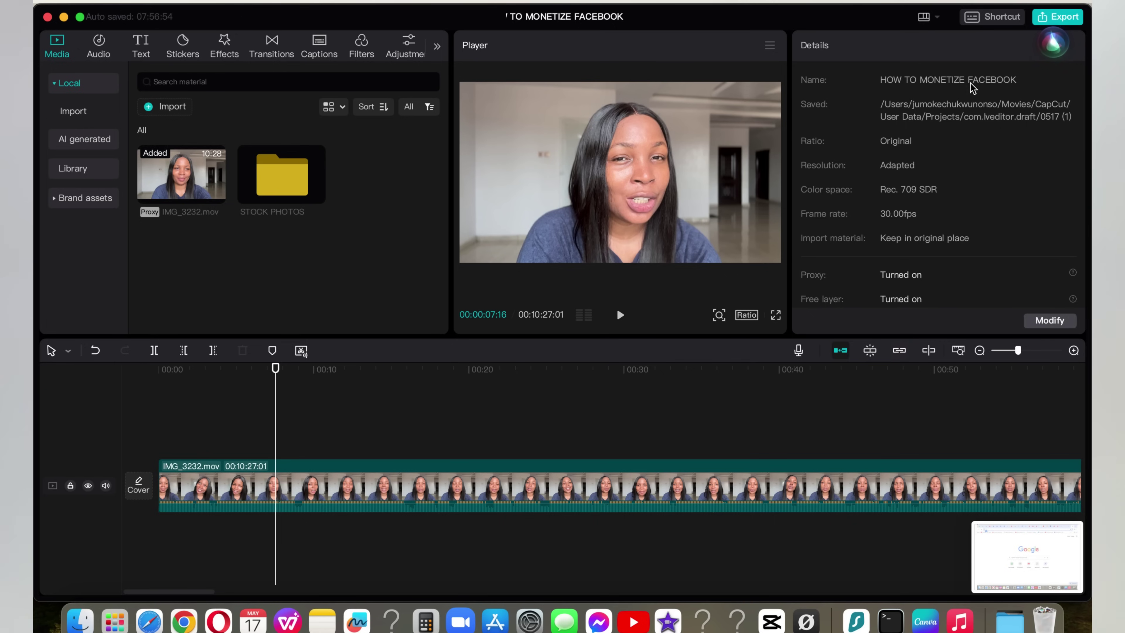
{"action": "left_click", "coordinate": [830, 68]}
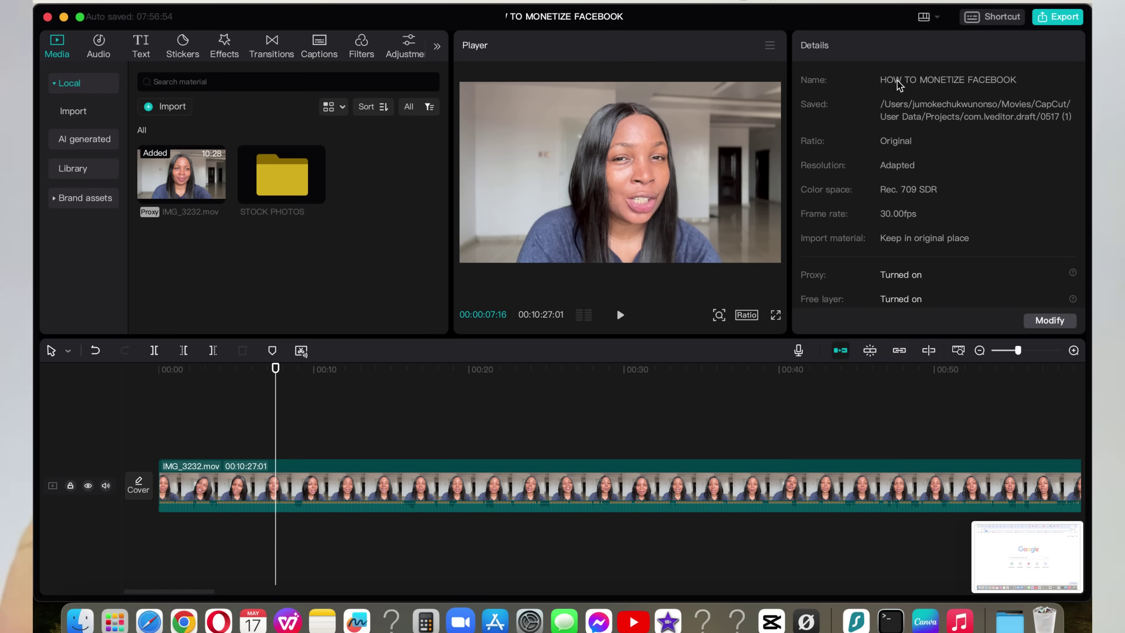
- Play on from about 7 seconds and replay the passage around 00:00:15 to 00:00:16 to locate the next cut
{"action": "left_click_drag", "start_coordinate": [271, 409], "coordinate": [262, 414]}
{"action": "left_click", "coordinate": [620, 315]}
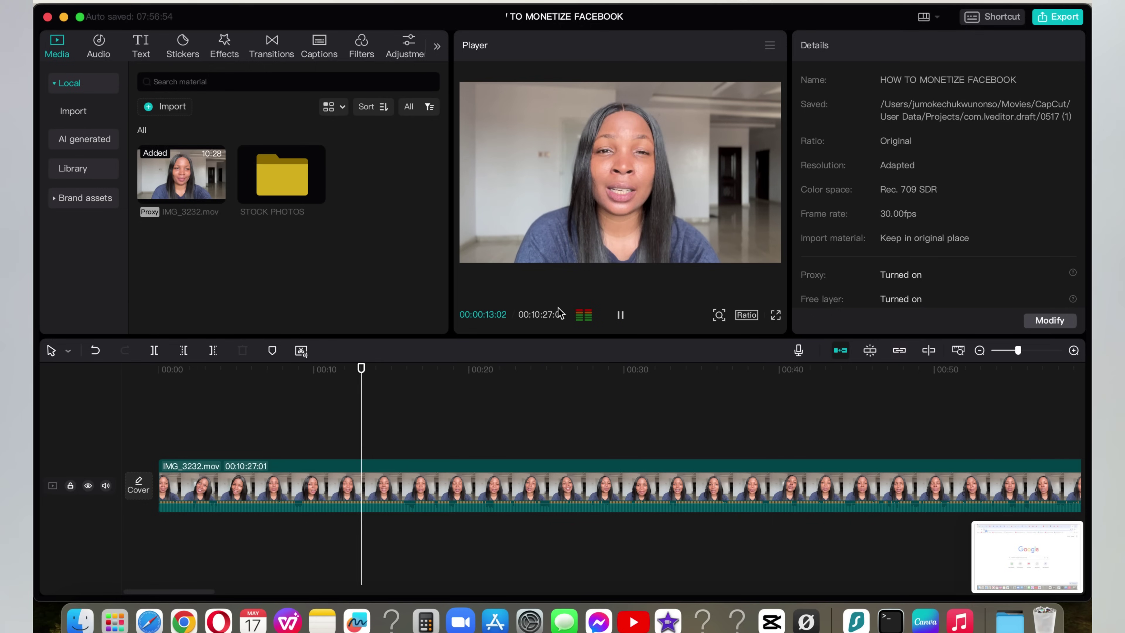
{"action": "left_click", "coordinate": [621, 320]}
{"action": "left_click_drag", "start_coordinate": [454, 426], "coordinate": [395, 437]}
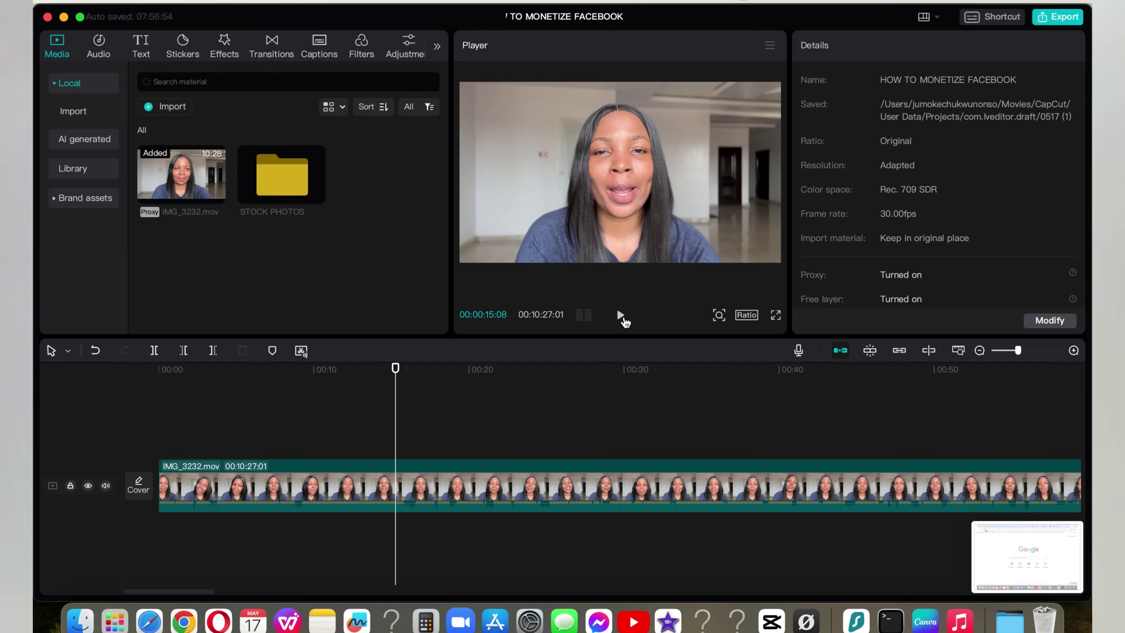
{"action": "left_click", "coordinate": [619, 317]}
{"action": "left_click", "coordinate": [619, 317]}
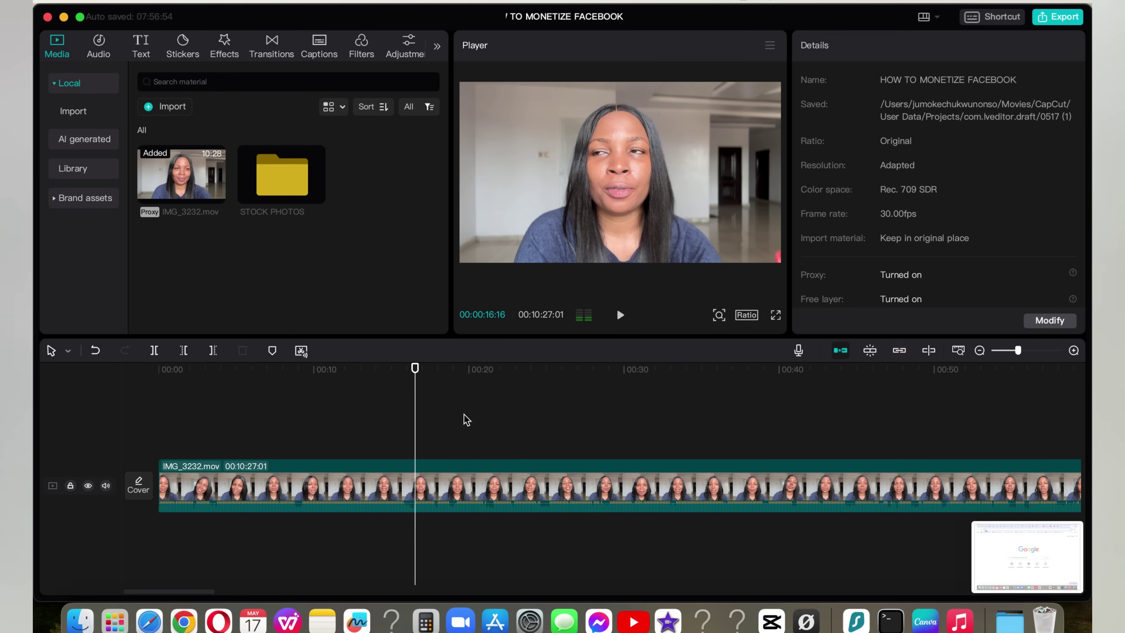
- Replay the passage after about 00:00:15 and split the clip at 00:00:16:00
{"action": "left_click_drag", "start_coordinate": [427, 429], "coordinate": [397, 439]}
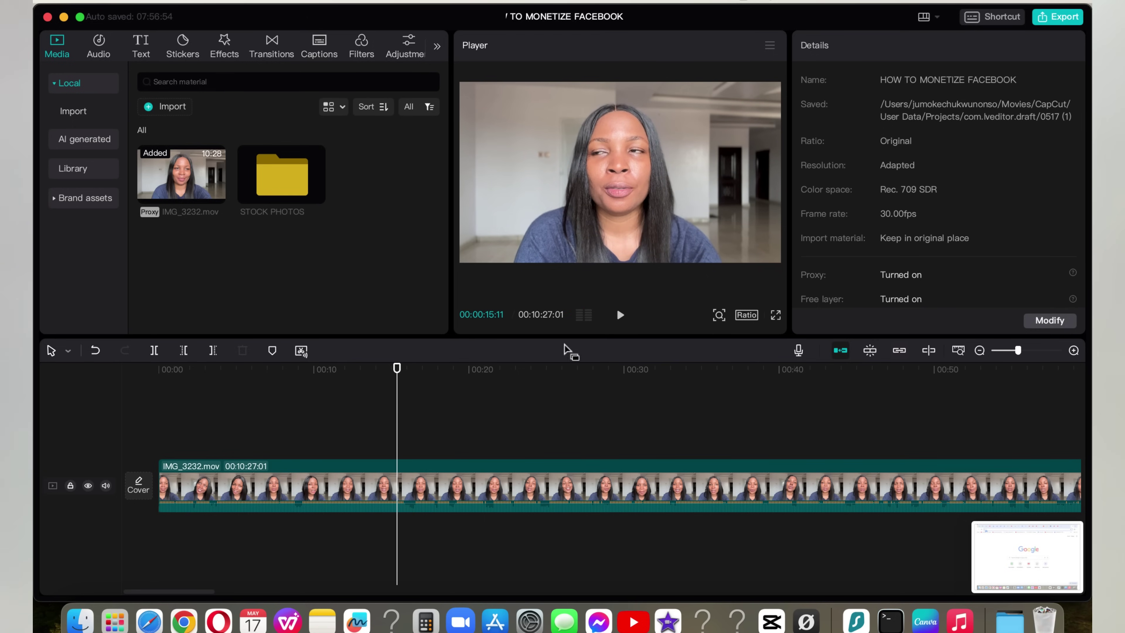
{"action": "left_click", "coordinate": [619, 316]}
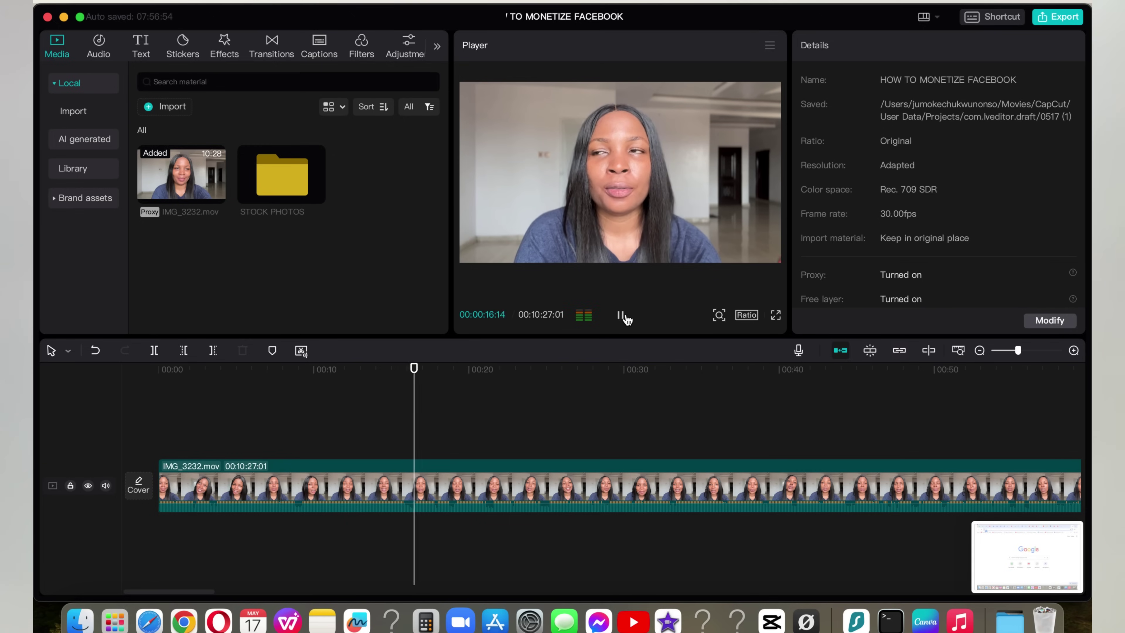
{"action": "key", "text": "space"}
{"action": "left_click_drag", "start_coordinate": [420, 435], "coordinate": [391, 439]}
{"action": "left_click", "coordinate": [620, 317]}
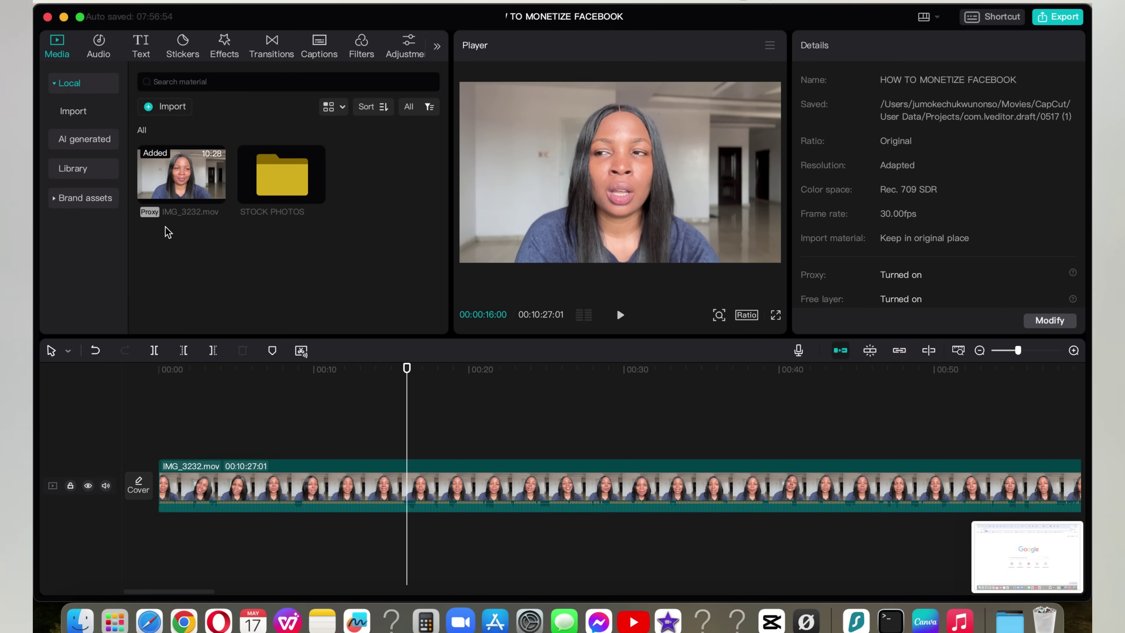
{"action": "left_click", "coordinate": [154, 350]}
- Split the second clip at 00:00:18:23 and delete the piece between 00:00:16:00 and that cut
{"action": "key", "text": "space"}
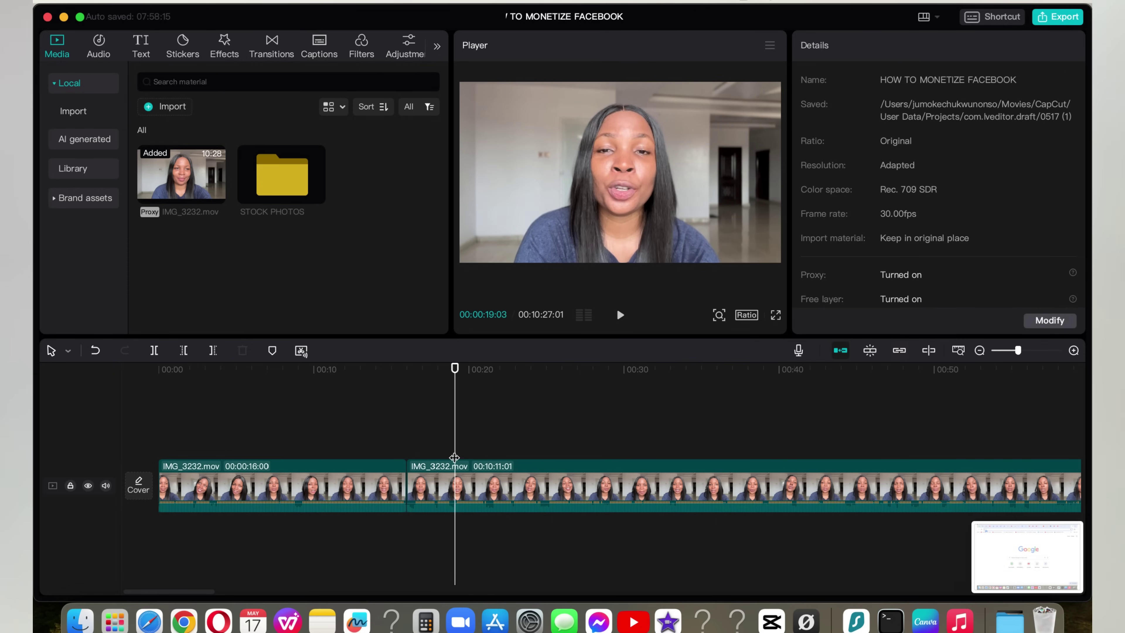
{"action": "left_click_drag", "start_coordinate": [469, 444], "coordinate": [451, 445]}
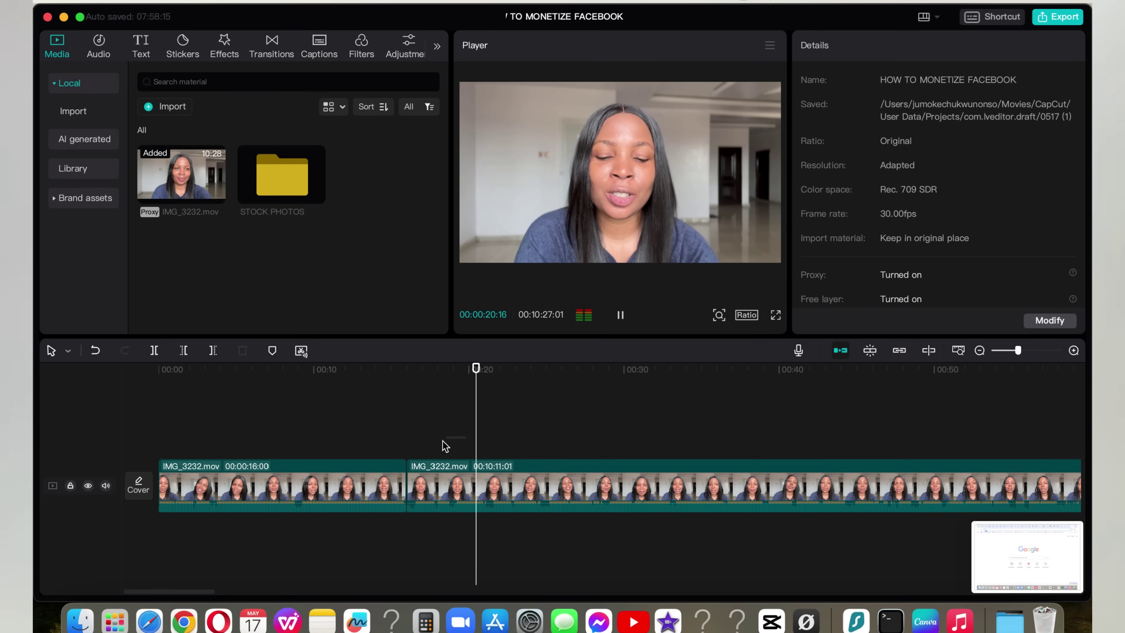
{"action": "left_click", "coordinate": [460, 445]}
{"action": "left_click_drag", "start_coordinate": [451, 448], "coordinate": [425, 453]}
{"action": "key", "text": "space"}
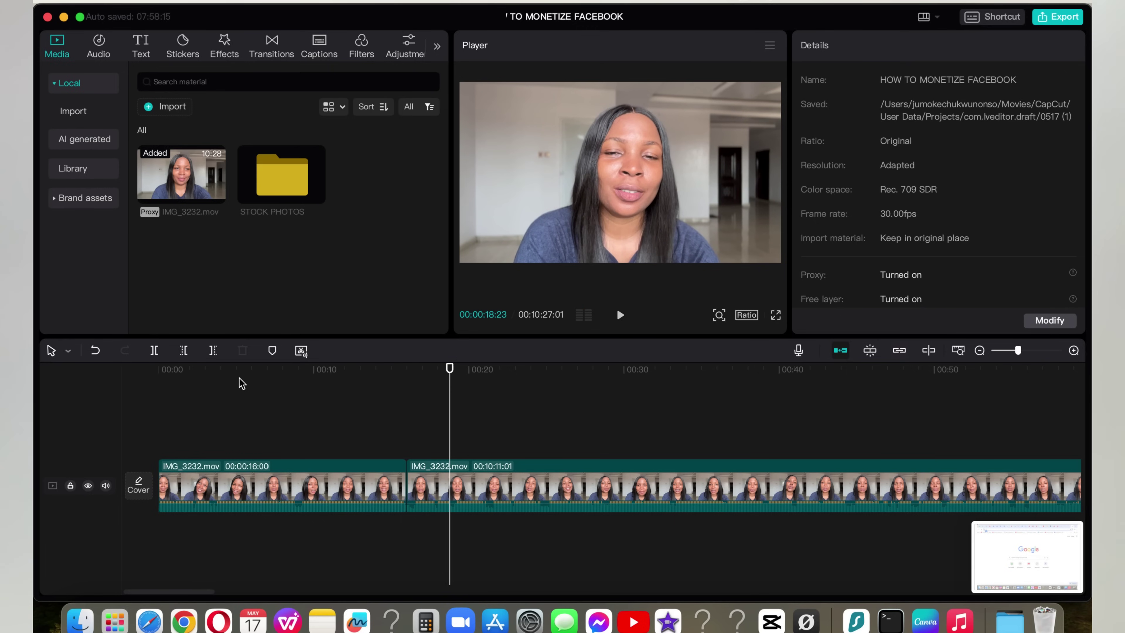
{"action": "left_click", "coordinate": [154, 350]}
{"action": "left_click", "coordinate": [435, 488]}
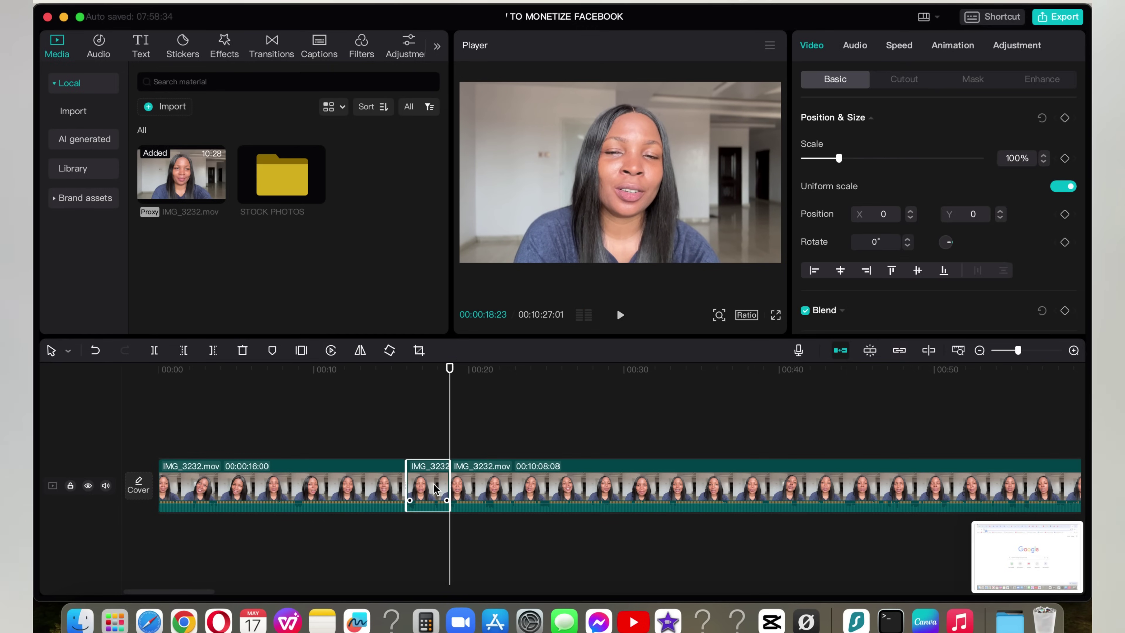
{"action": "key", "text": "Delete"}
- Replay the join at 00:00:16:00, split the second clip at 00:00:17:17 and delete the piece between those two points
{"action": "left_click_drag", "start_coordinate": [401, 433], "coordinate": [368, 433]}
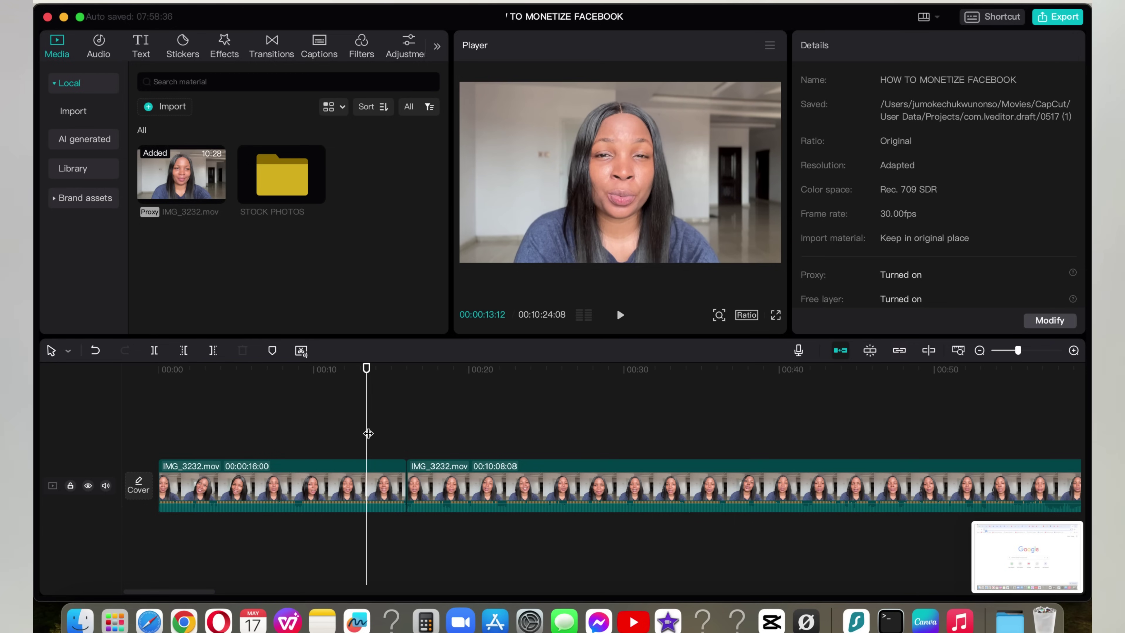
{"action": "key", "text": "space"}
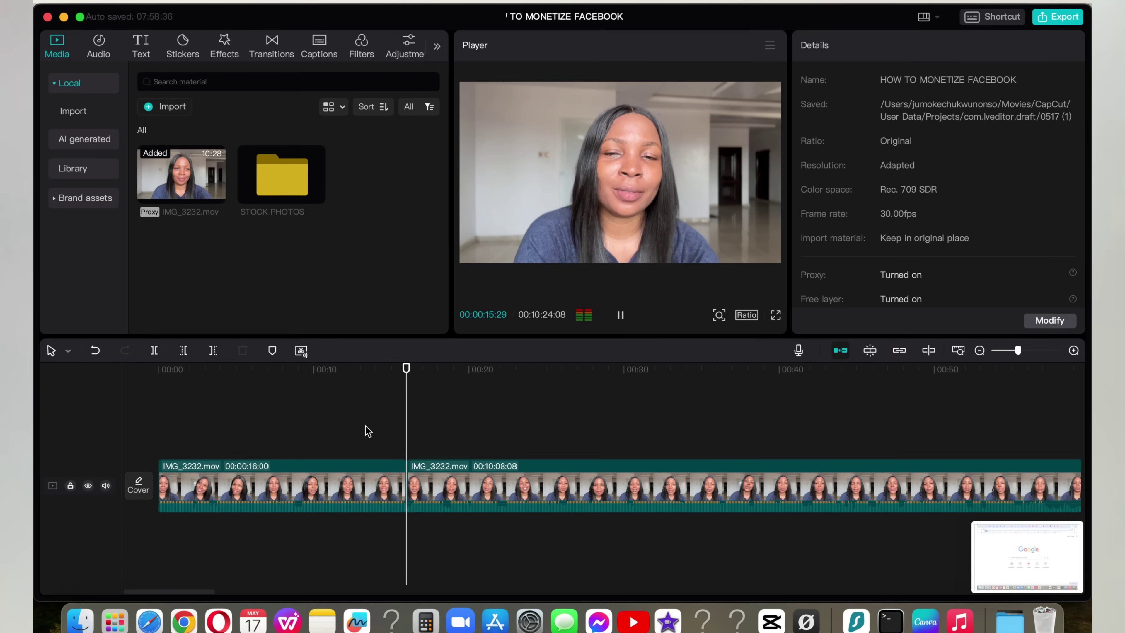
{"action": "key", "text": "space"}
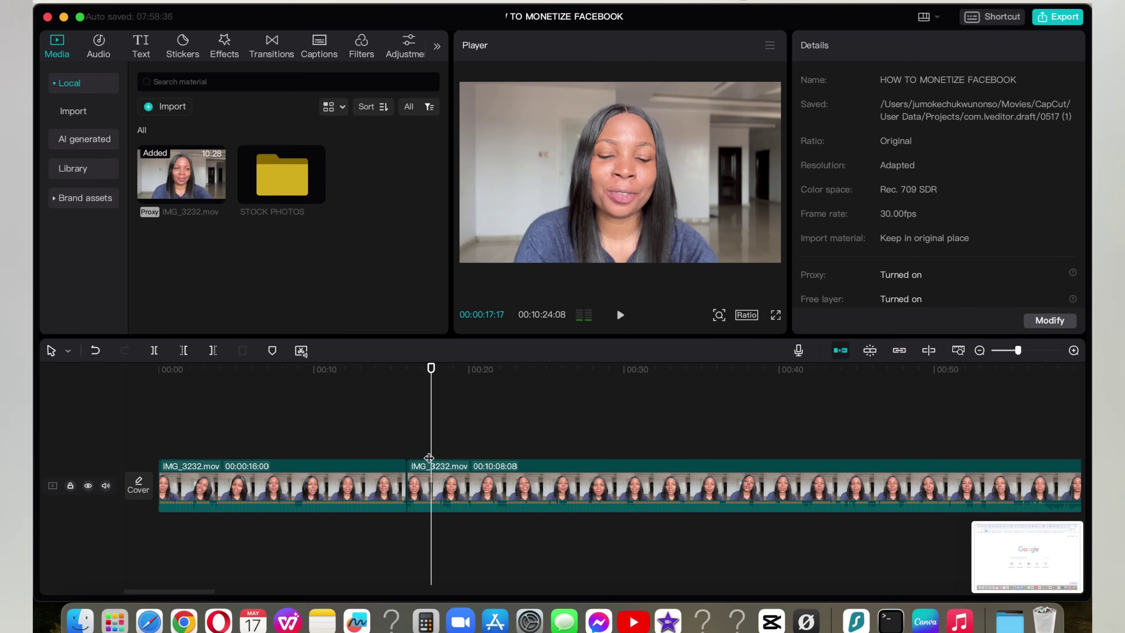
{"action": "left_click", "coordinate": [155, 350]}
{"action": "left_click", "coordinate": [419, 482]}
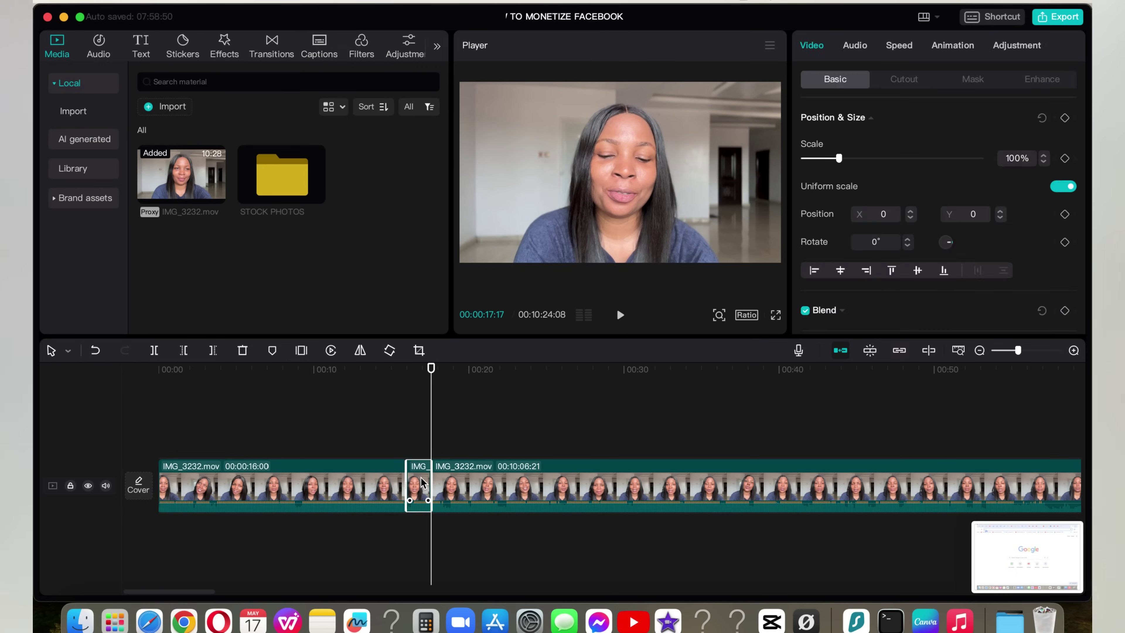
{"action": "key", "text": "Delete"}
- Play on to about 00:00:55, replay the passage around 00:00:52 and split the long clip at 00:00:53:25
{"action": "left_click", "coordinate": [368, 447]}
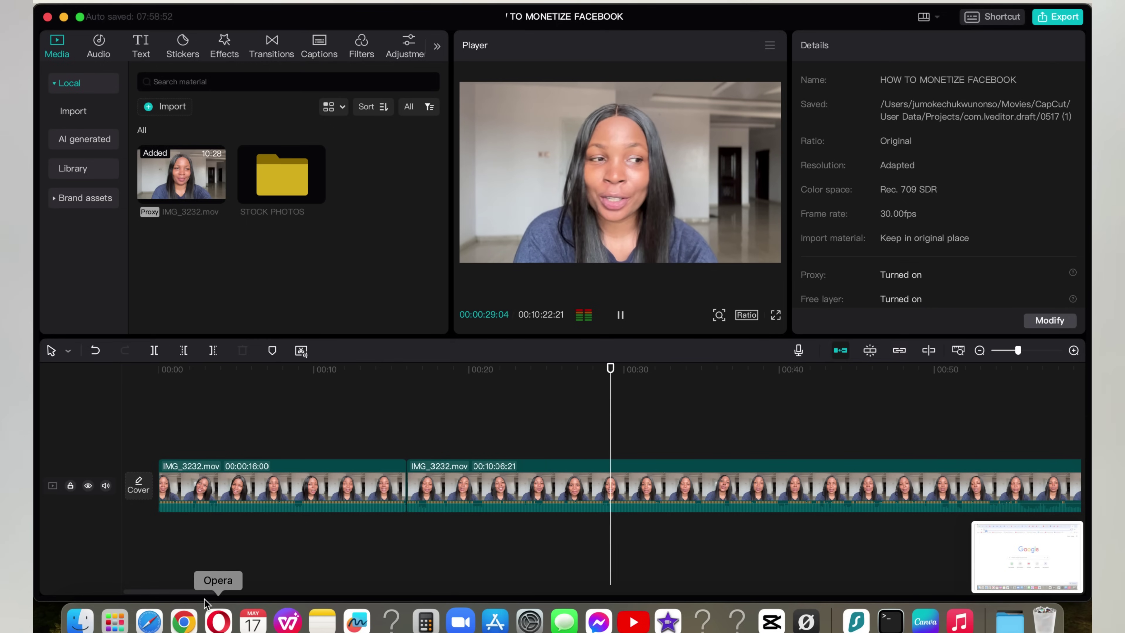
{"action": "left_click_drag", "start_coordinate": [206, 592], "coordinate": [220, 591]}
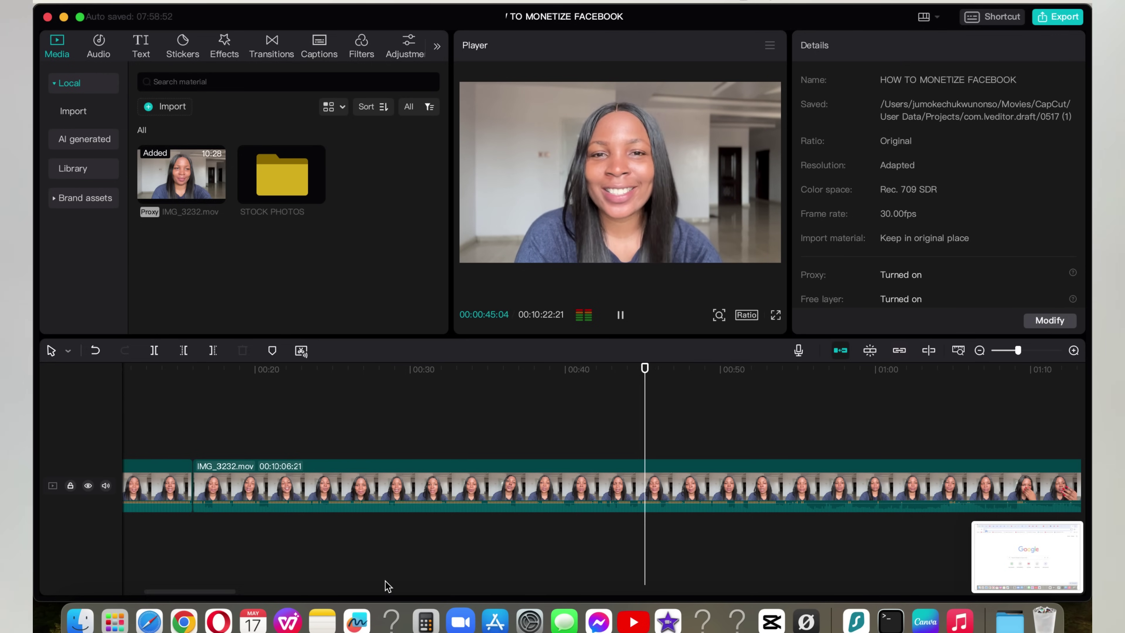
{"action": "left_click_drag", "start_coordinate": [230, 595], "coordinate": [254, 597]}
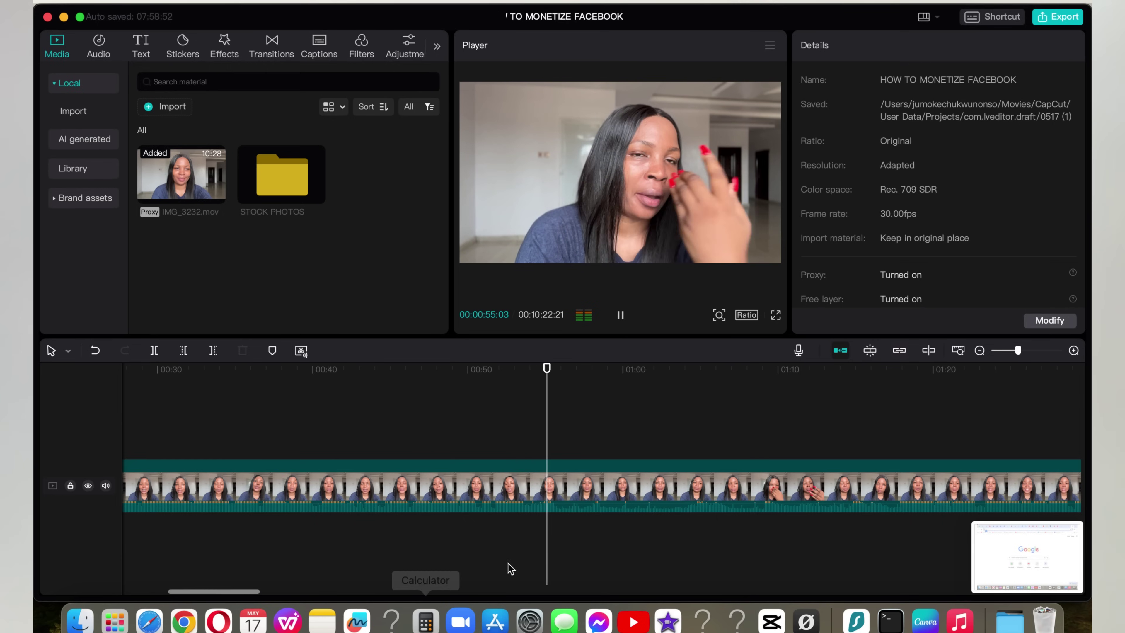
{"action": "key", "text": "space"}
{"action": "left_click_drag", "start_coordinate": [563, 425], "coordinate": [479, 439]}
{"action": "key", "text": "space"}
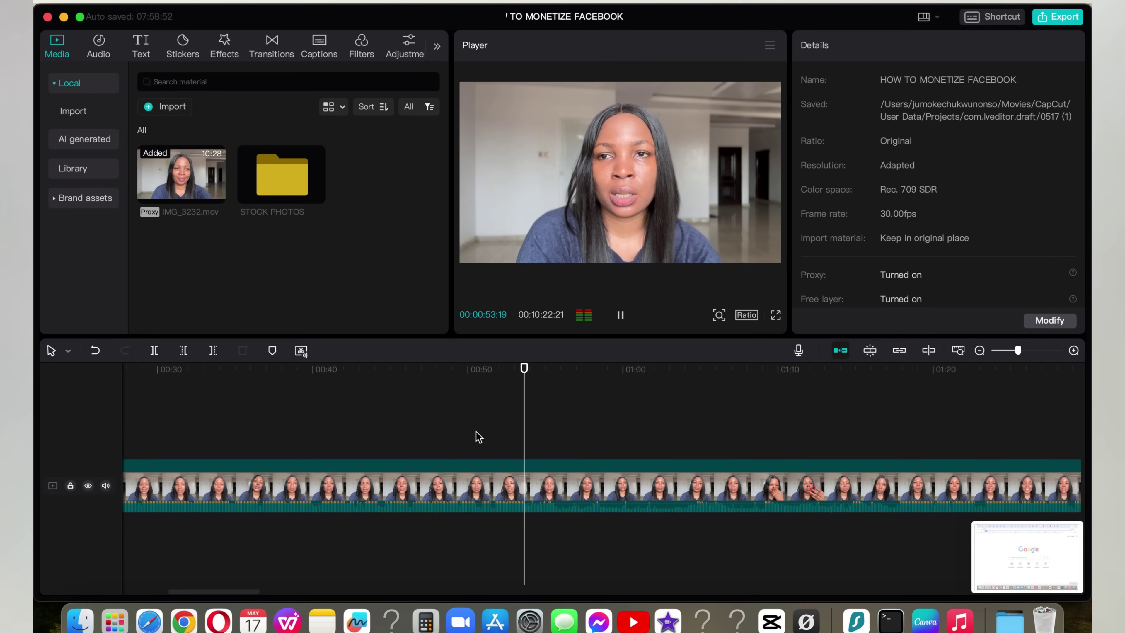
{"action": "key", "text": "space"}
{"action": "left_click_drag", "start_coordinate": [522, 437], "coordinate": [495, 444]}
{"action": "key", "text": "space"}
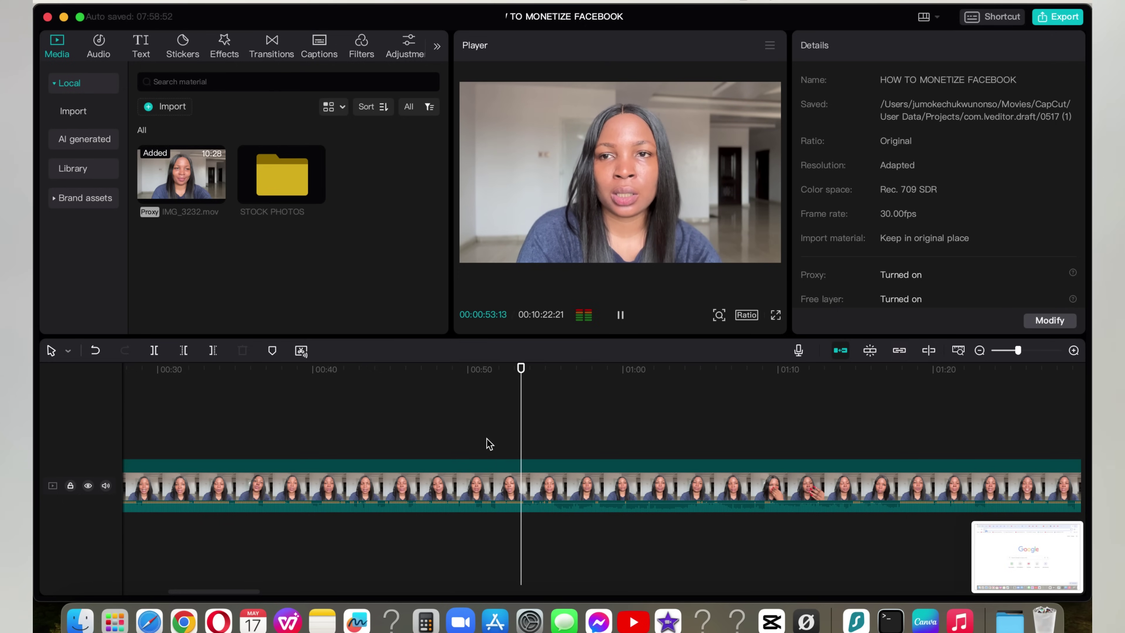
{"action": "key", "text": "space"}
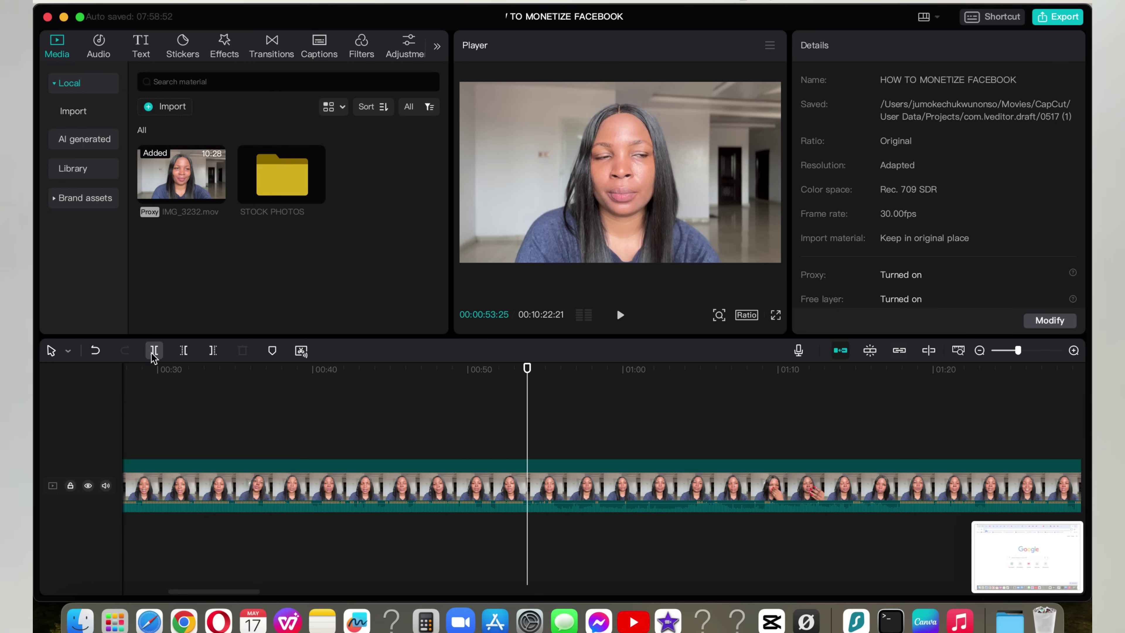
- Play on, split the clip at 00:01:02:07 and delete the piece between 00:00:53:25 and that cut
{"action": "key", "text": "space"}
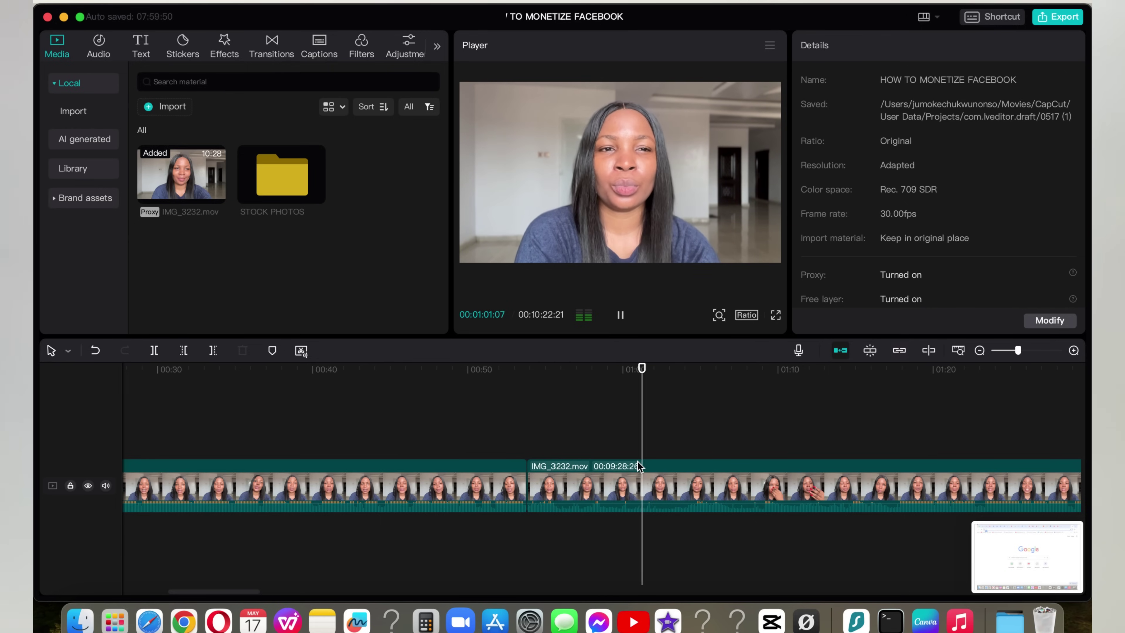
{"action": "key", "text": "space"}
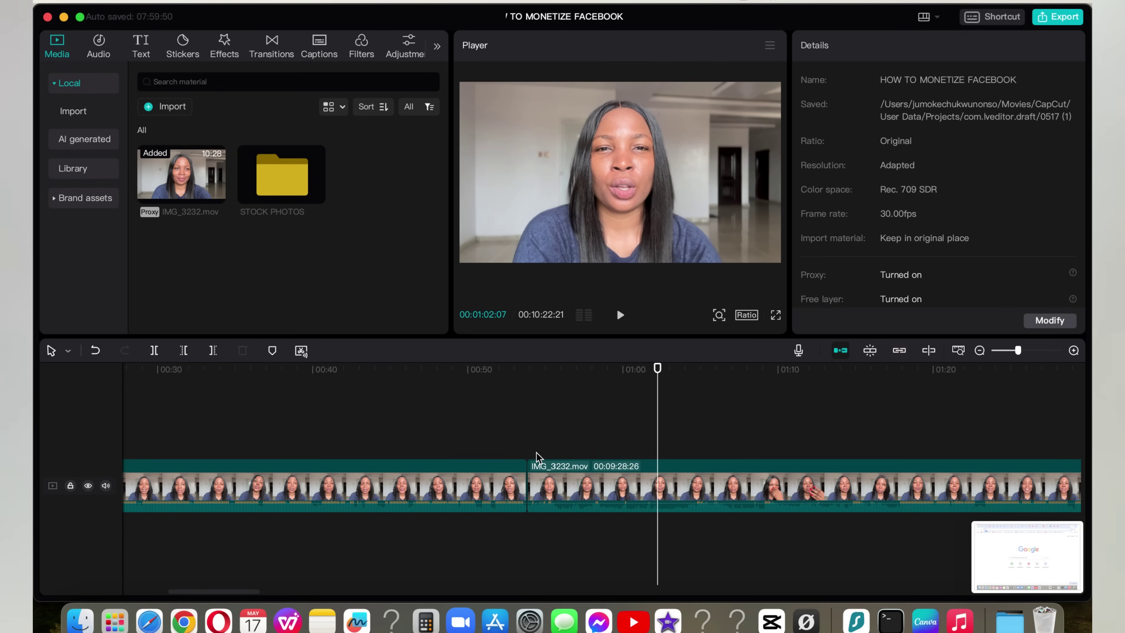
{"action": "left_click", "coordinate": [154, 351]}
{"action": "left_click", "coordinate": [546, 480]}
{"action": "key", "text": "Delete"}
- Replay the join at 00:00:53:25, split the clip before it at 00:00:53:15 and delete the sliver between the two cuts
{"action": "left_click", "coordinate": [510, 441]}
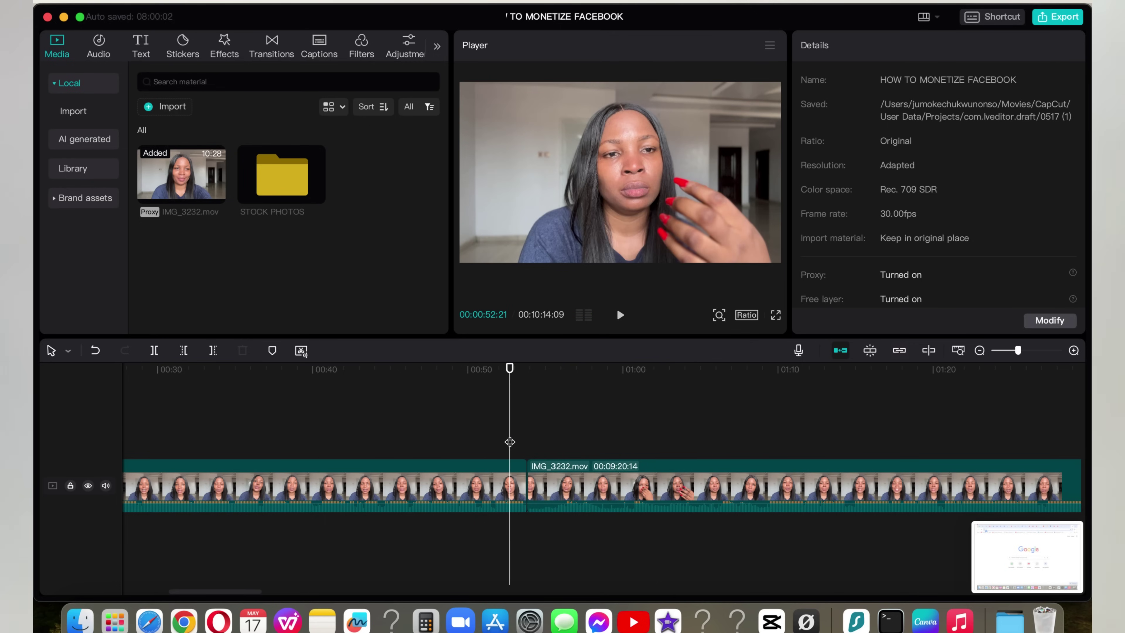
{"action": "key", "text": "space"}
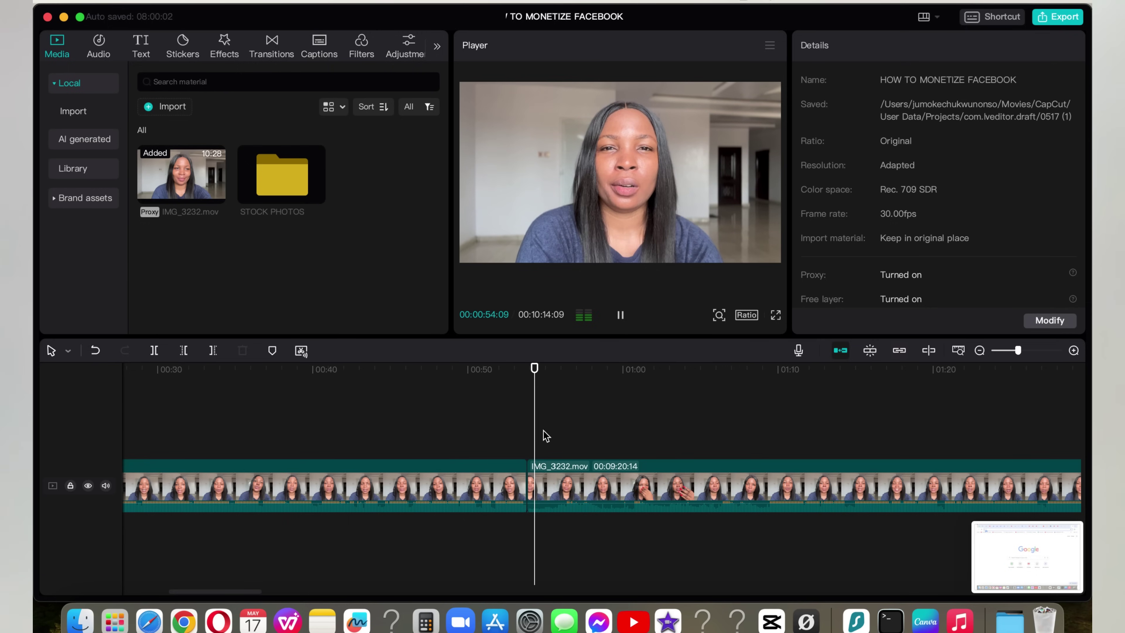
{"action": "left_click", "coordinate": [504, 432]}
{"action": "key", "text": "space"}
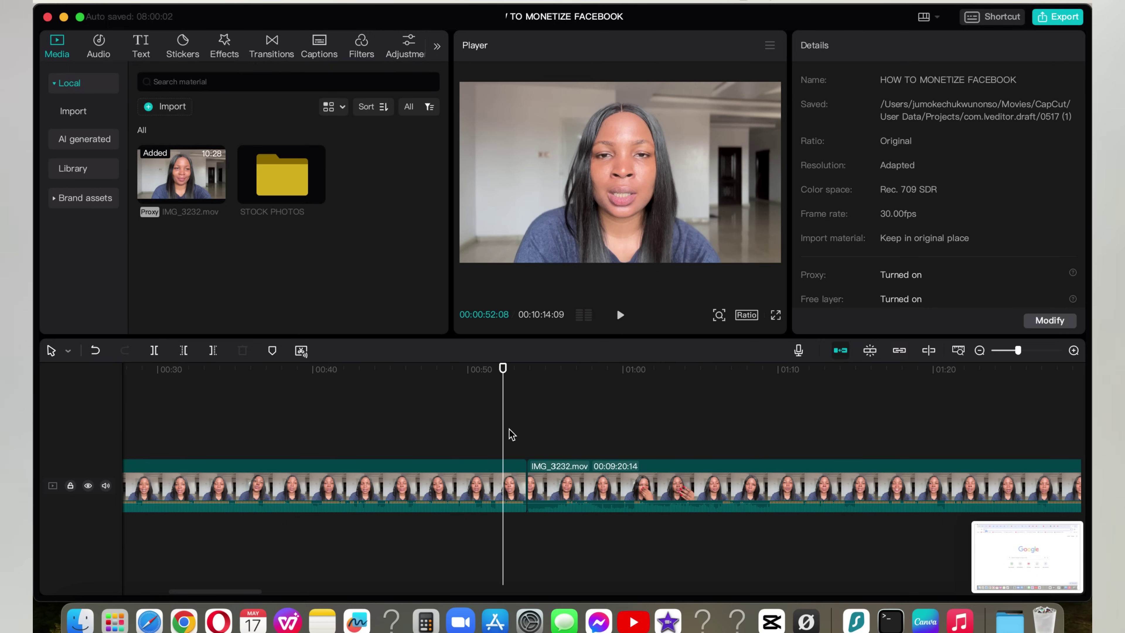
{"action": "key", "text": "space"}
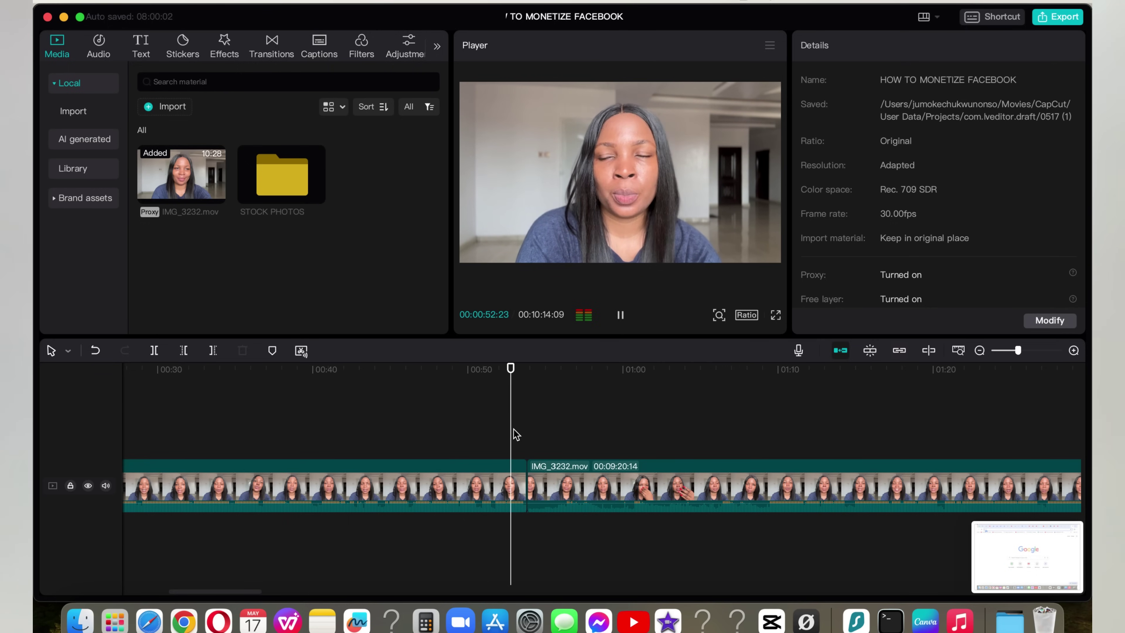
{"action": "key", "text": "space"}
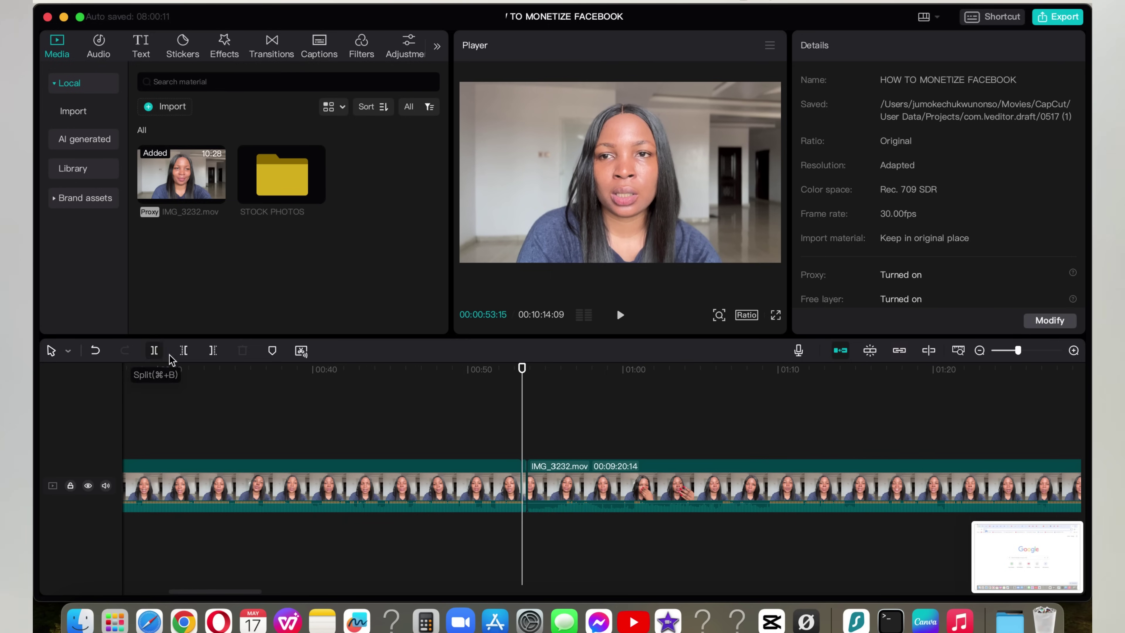
{"action": "left_click", "coordinate": [530, 481]}
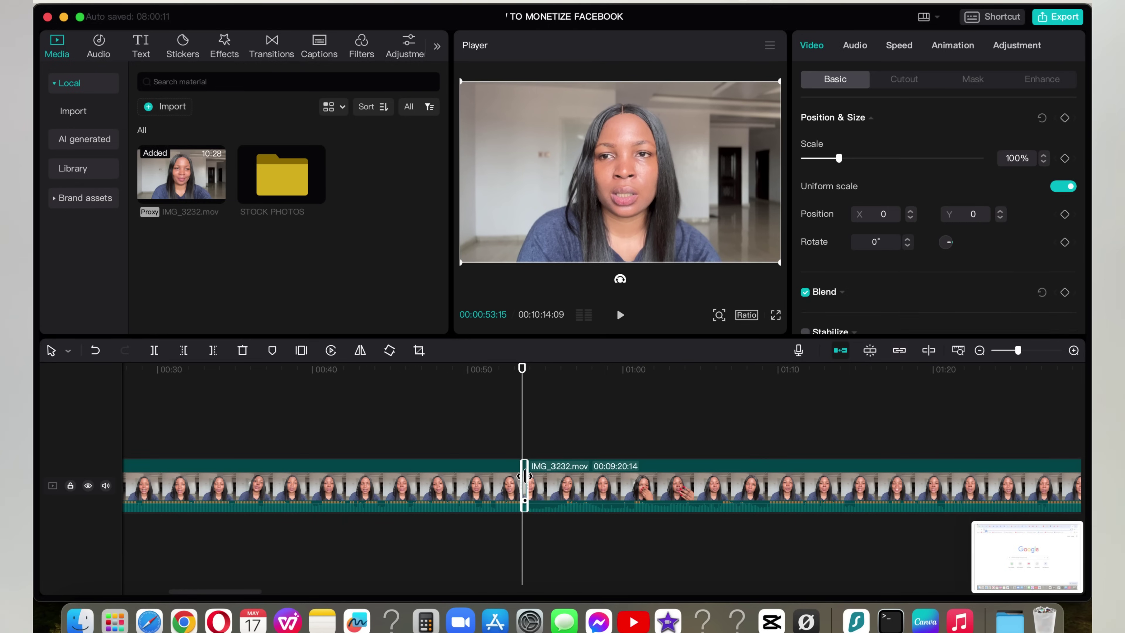
{"action": "left_click", "coordinate": [508, 447]}
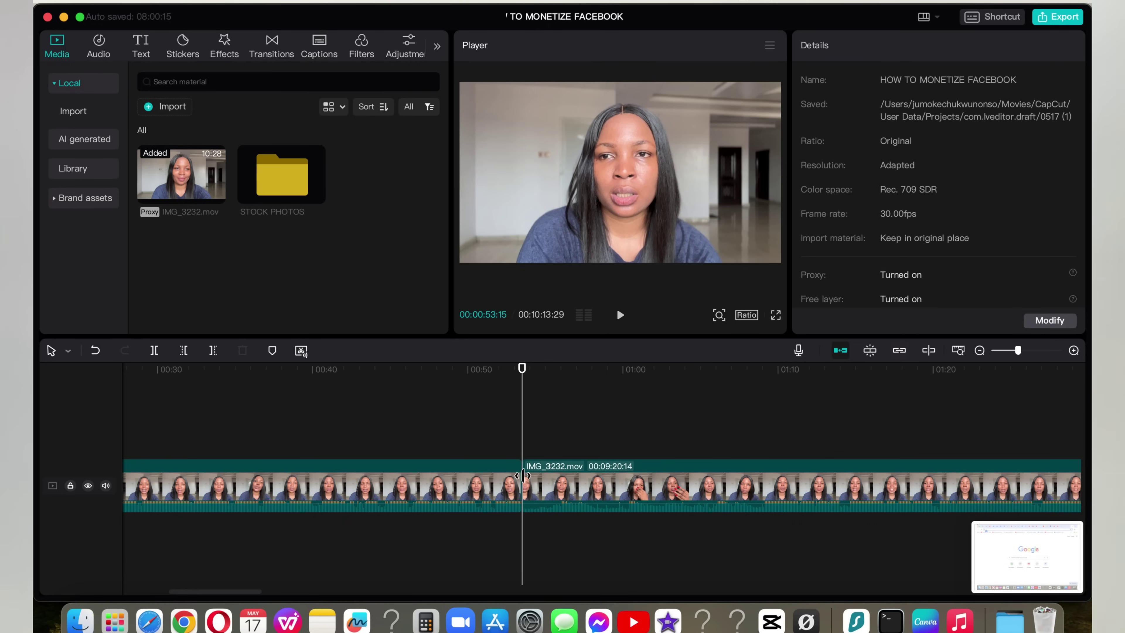
- Replay the passage across the 00:00:53:15 cut and delete the short piece directly after that cut
{"action": "left_click", "coordinate": [507, 435]}
{"action": "key", "text": "space"}
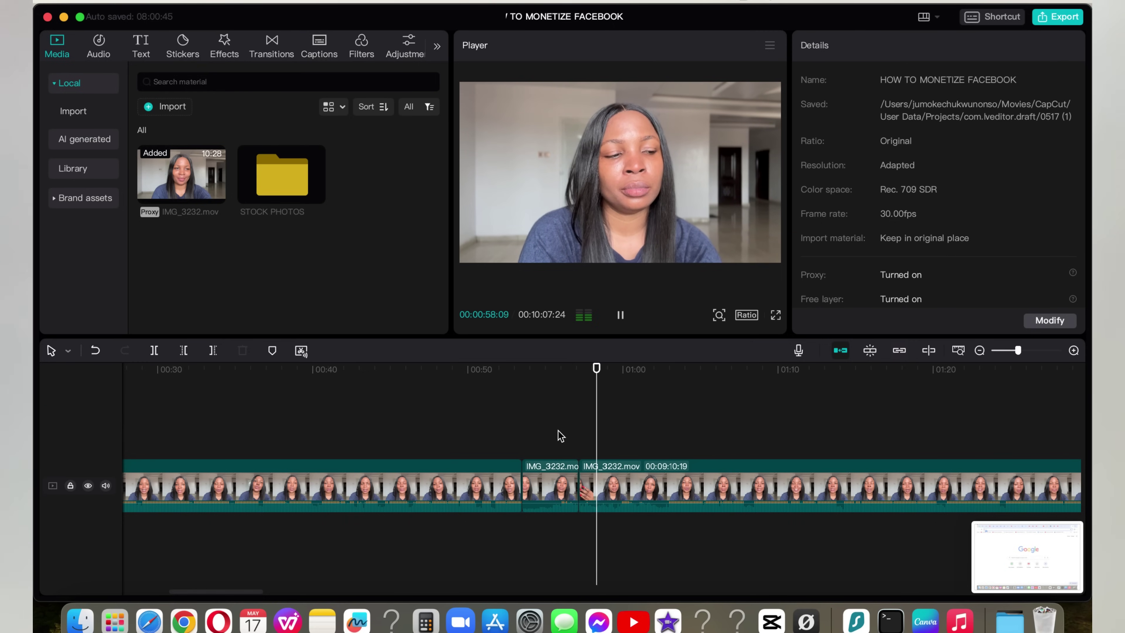
{"action": "left_click", "coordinate": [508, 434]}
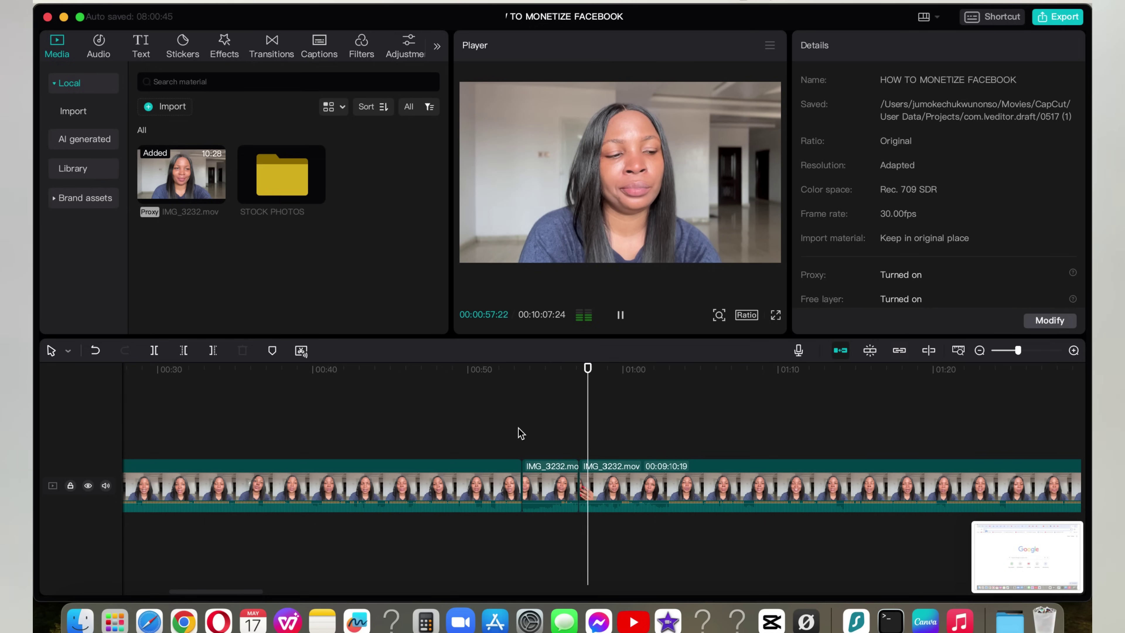
{"action": "left_click", "coordinate": [563, 487]}
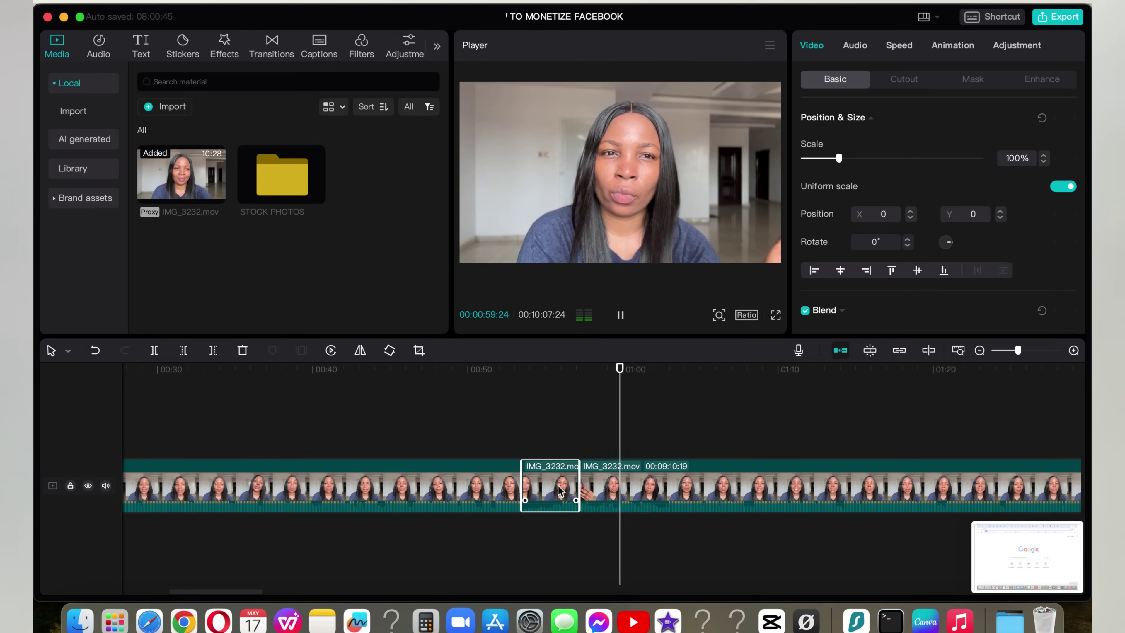
{"action": "key", "text": "Delete"}
- Play on past the join, split the last clip at 00:00:59:05 and delete the piece between 00:00:53:15 and that cut
{"action": "left_click", "coordinate": [494, 426]}
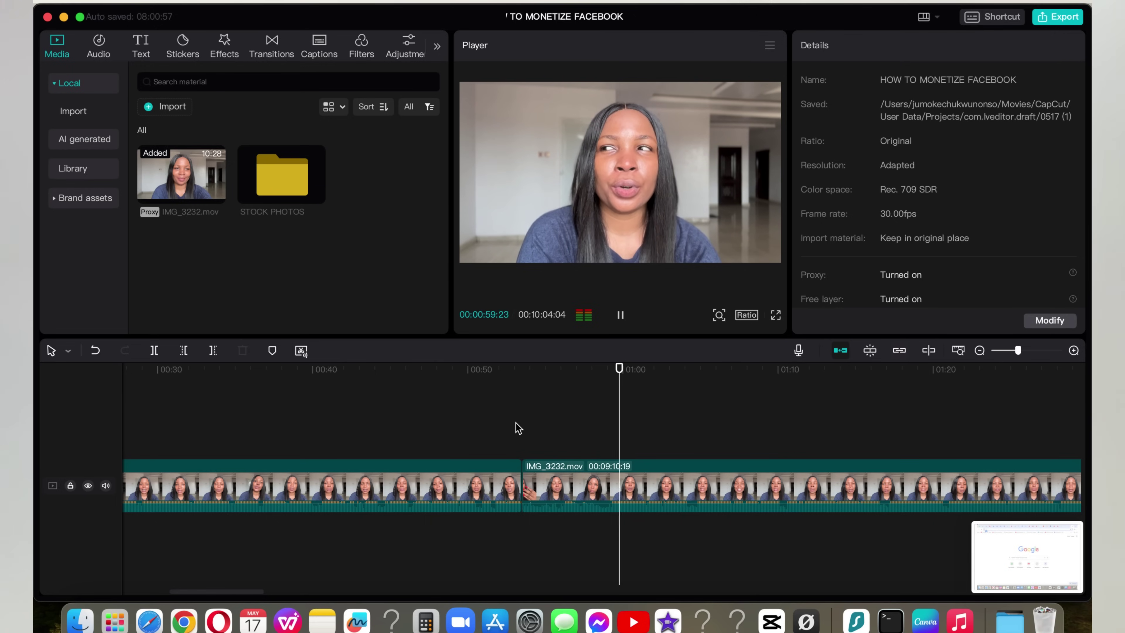
{"action": "left_click_drag", "start_coordinate": [638, 441], "coordinate": [585, 445]}
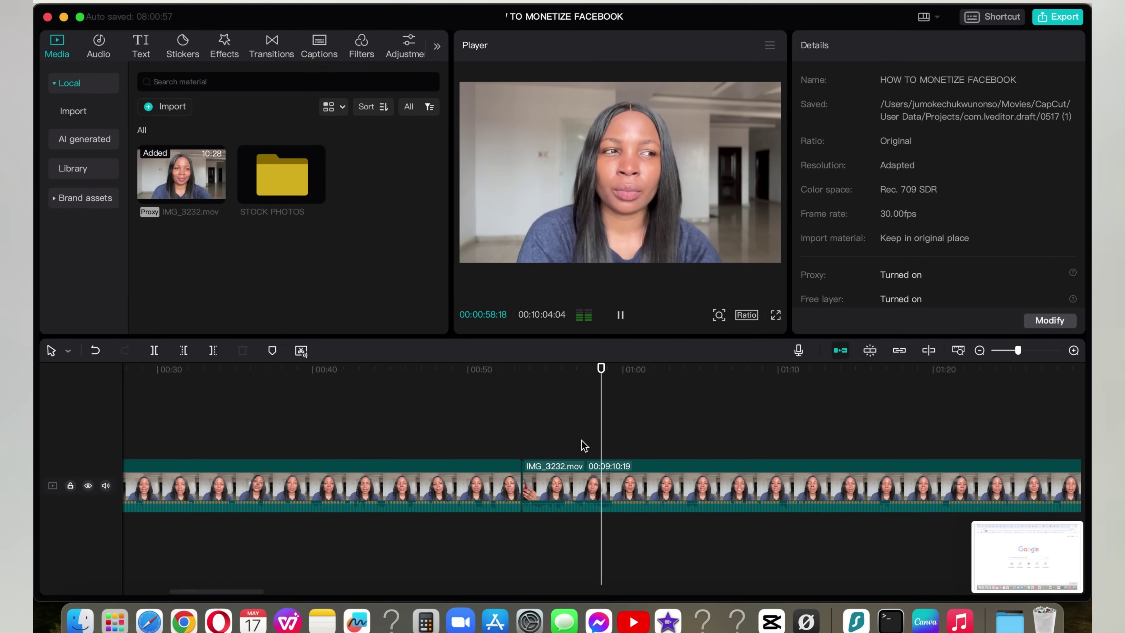
{"action": "left_click", "coordinate": [154, 350]}
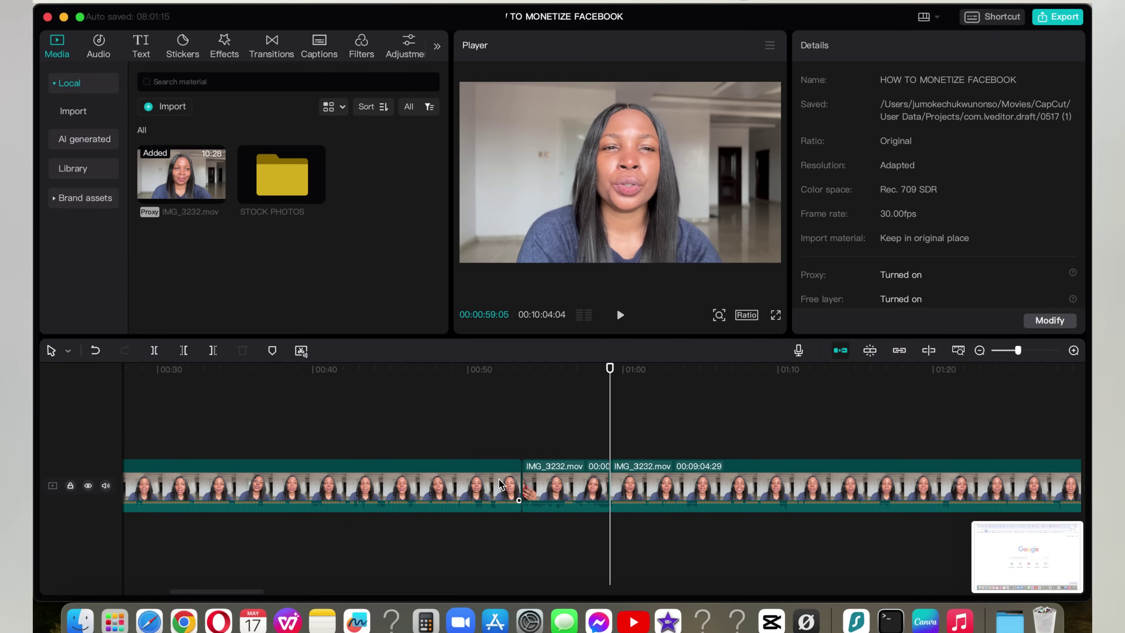
{"action": "left_click", "coordinate": [581, 493]}
{"action": "key", "text": "Delete"}
- Replay the footage before the 00:00:53:15 join, split it at 00:00:50:24 and delete the piece between those two points
{"action": "left_click", "coordinate": [465, 425]}
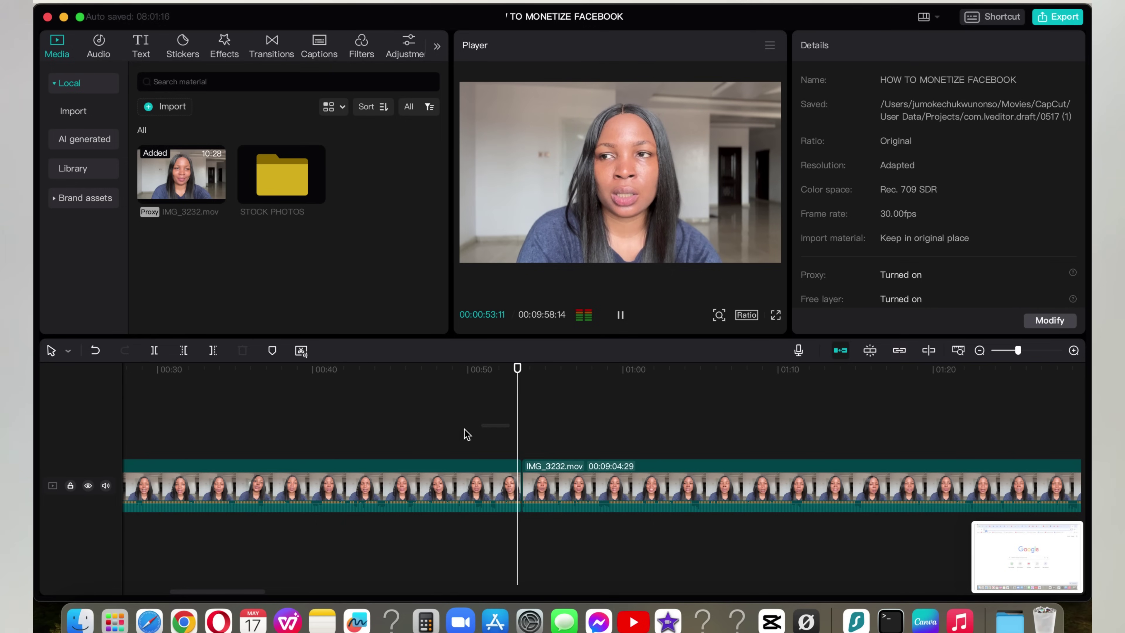
{"action": "left_click", "coordinate": [458, 437]}
{"action": "left_click", "coordinate": [455, 438]}
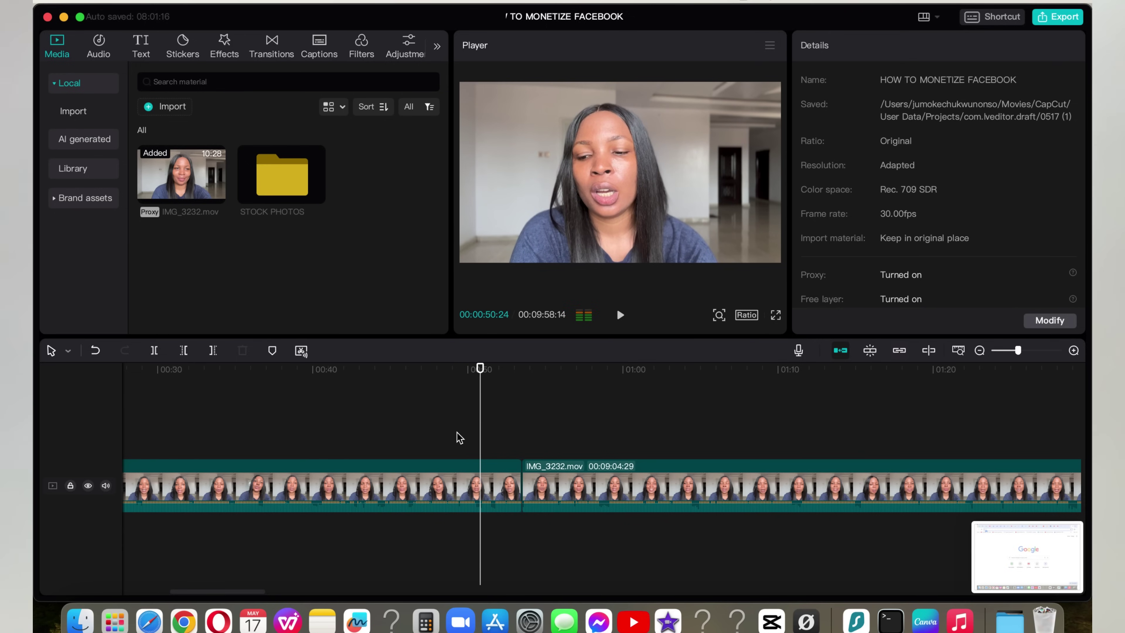
{"action": "left_click", "coordinate": [513, 478]}
{"action": "key", "text": "Delete"}
- Replay the join at 00:00:50:24, split the last clip at 00:00:52:23 and delete the piece between those two points
{"action": "left_click", "coordinate": [466, 413]}
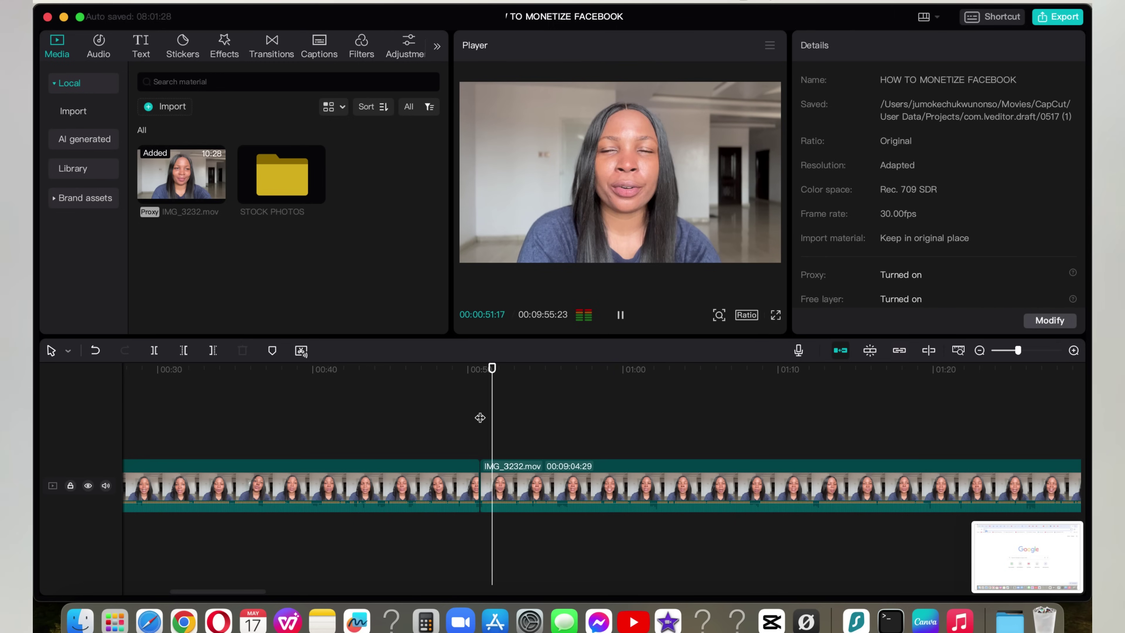
{"action": "left_click_drag", "start_coordinate": [384, 420], "coordinate": [360, 423]}
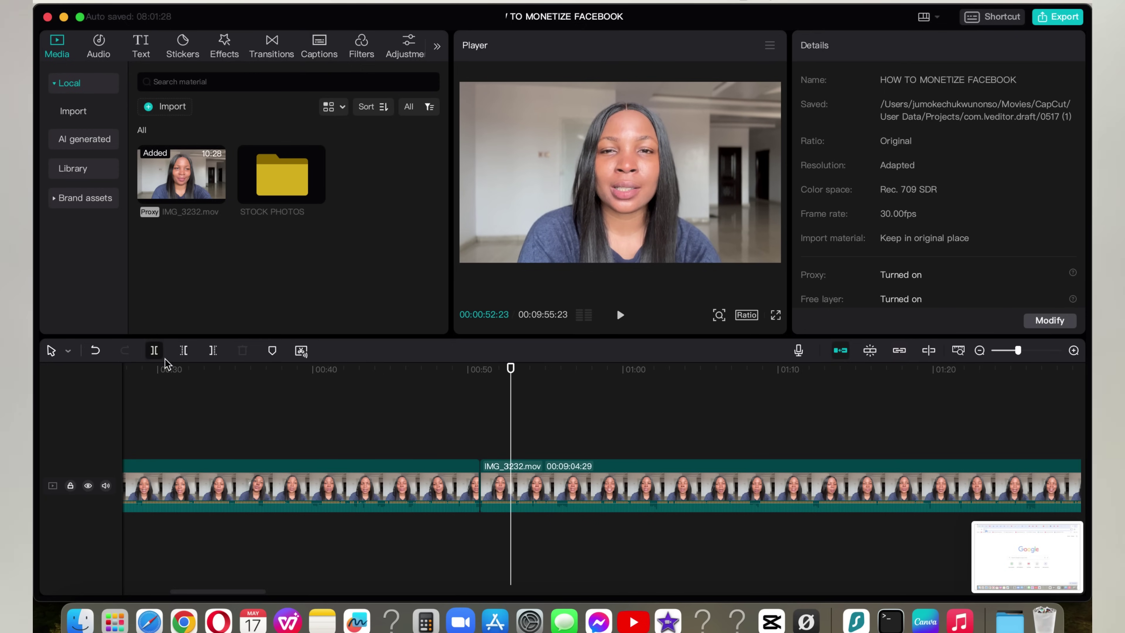
{"action": "left_click", "coordinate": [492, 489]}
{"action": "key", "text": "Delete"}
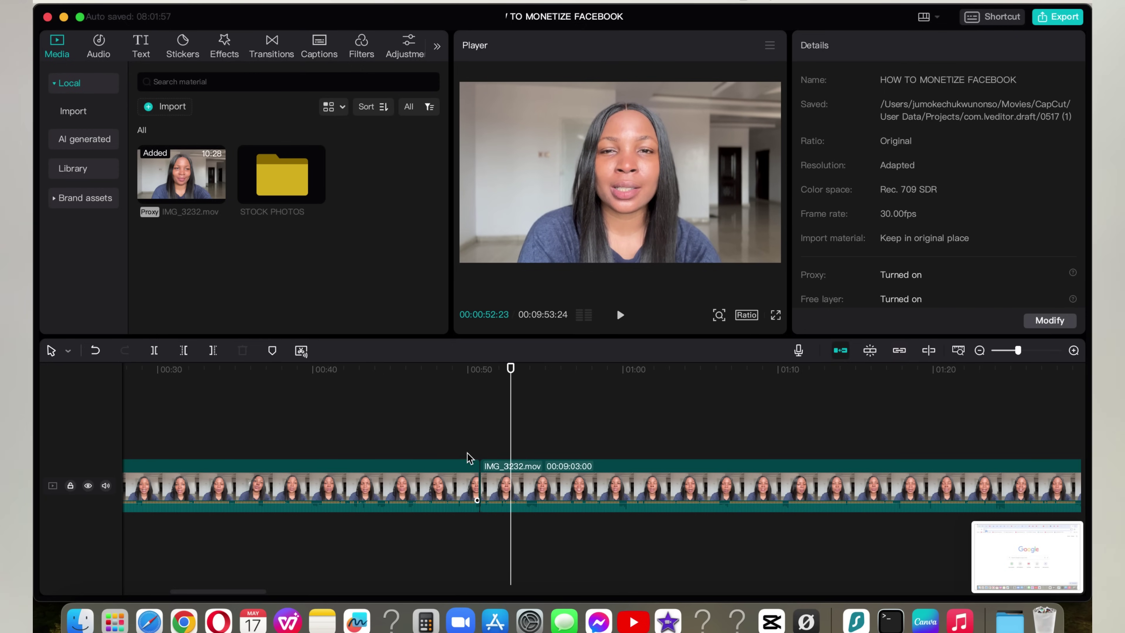
- Replay the join at 00:00:50:24, split the clip before it at 00:00:49:15, delete the piece in between and replay the new join
{"action": "left_click", "coordinate": [465, 452]}
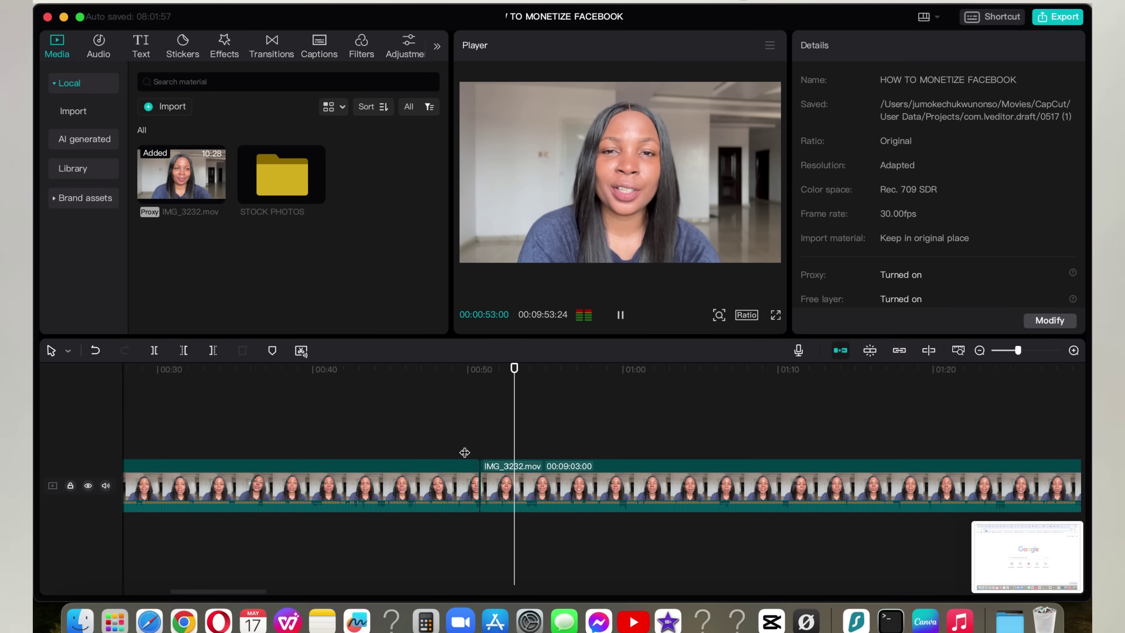
{"action": "left_click", "coordinate": [421, 439]}
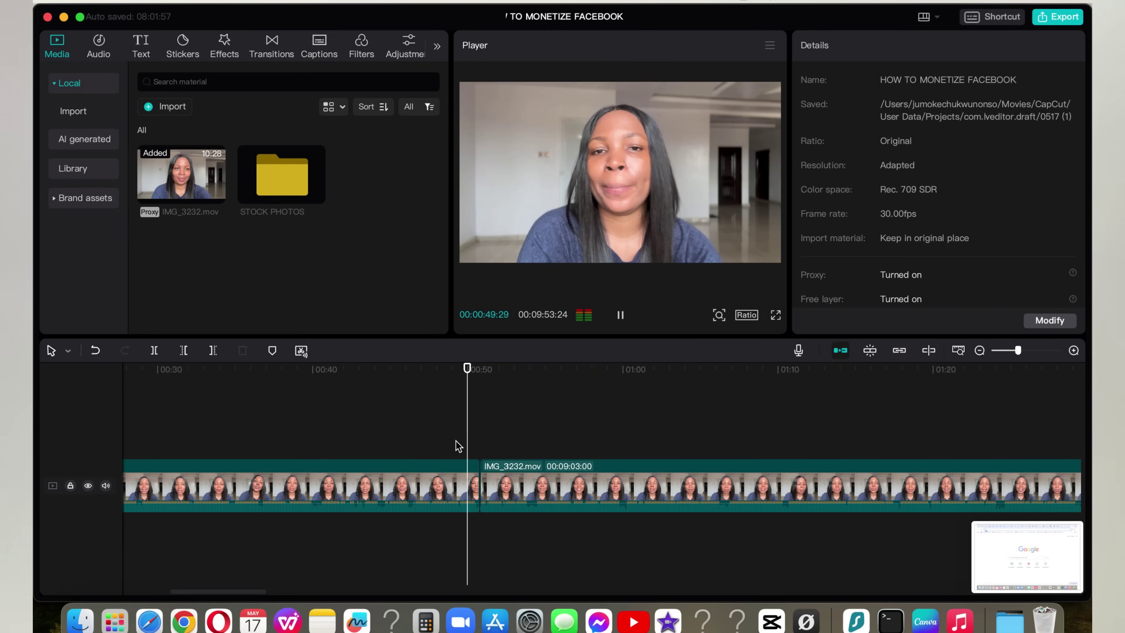
{"action": "left_click_drag", "start_coordinate": [485, 439], "coordinate": [432, 447]}
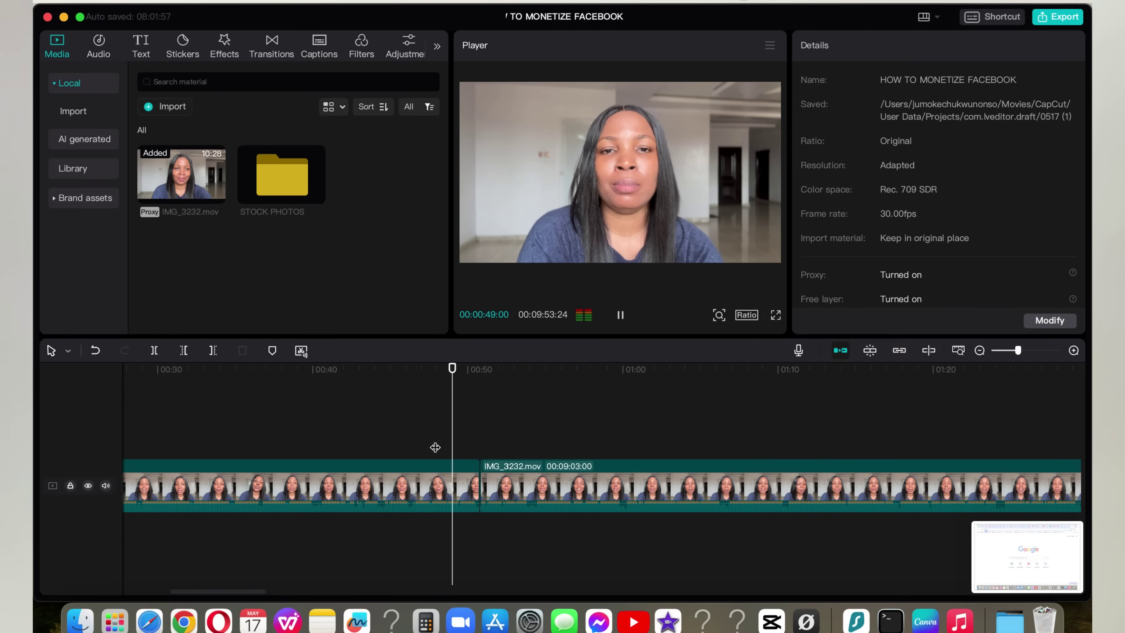
{"action": "key", "text": "space"}
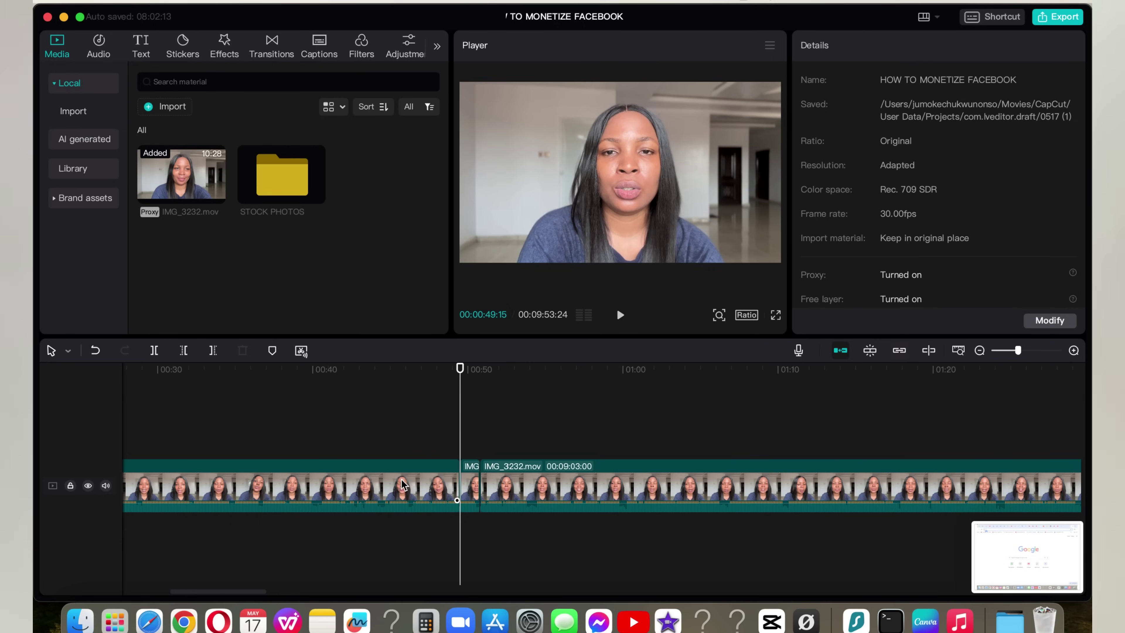
{"action": "left_click", "coordinate": [467, 489]}
{"action": "key", "text": "Delete"}
{"action": "left_click", "coordinate": [436, 445]}
{"action": "key", "text": "space"}
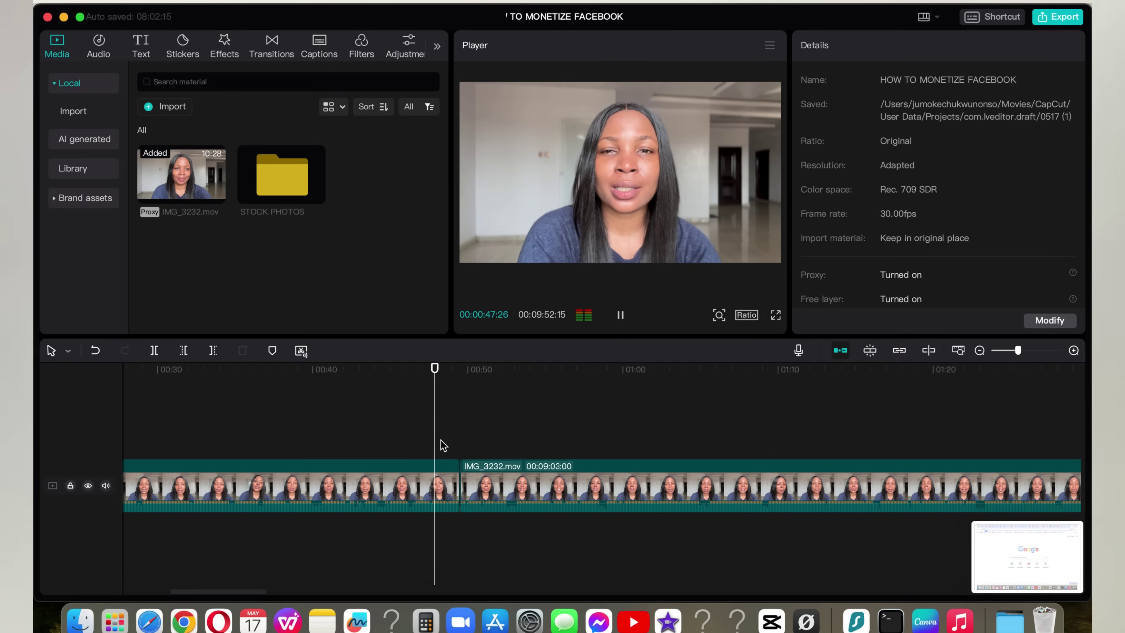
- Replay the join at 00:00:49:15, extend the start of the last clip to make it 00:09:03:23 long, and replay the join
{"action": "left_click", "coordinate": [432, 427]}
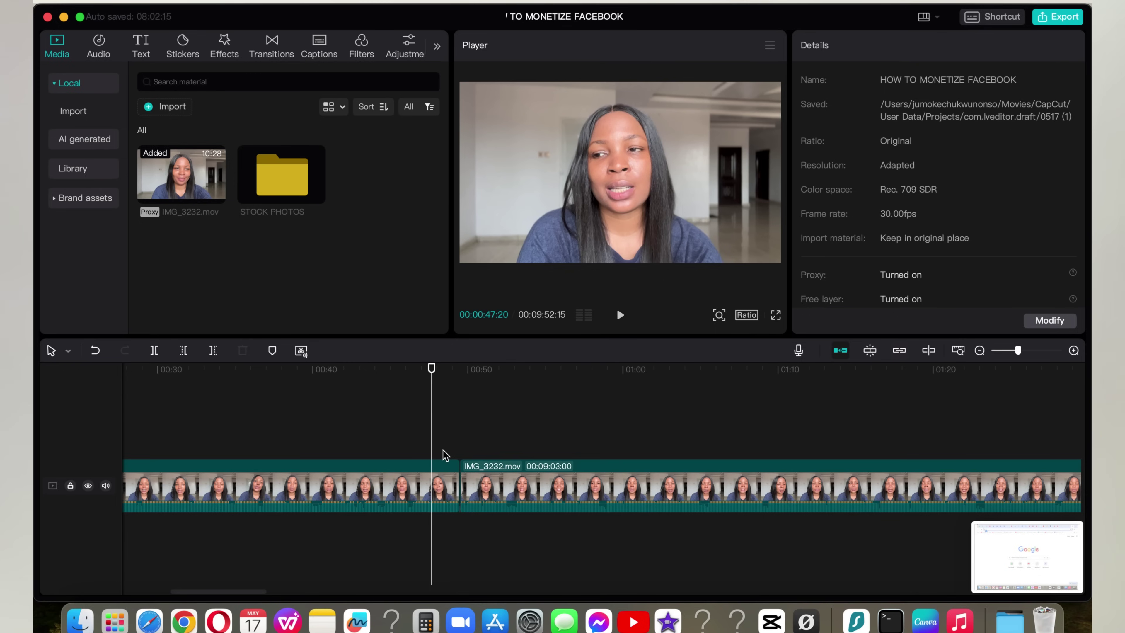
{"action": "key", "text": "space"}
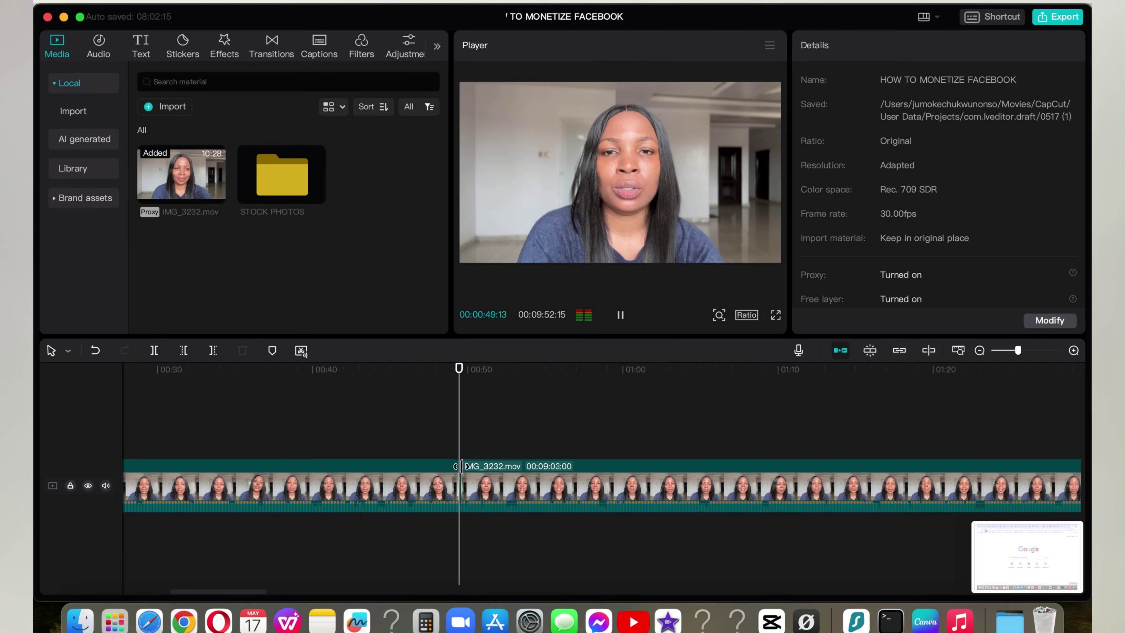
{"action": "left_click", "coordinate": [448, 449]}
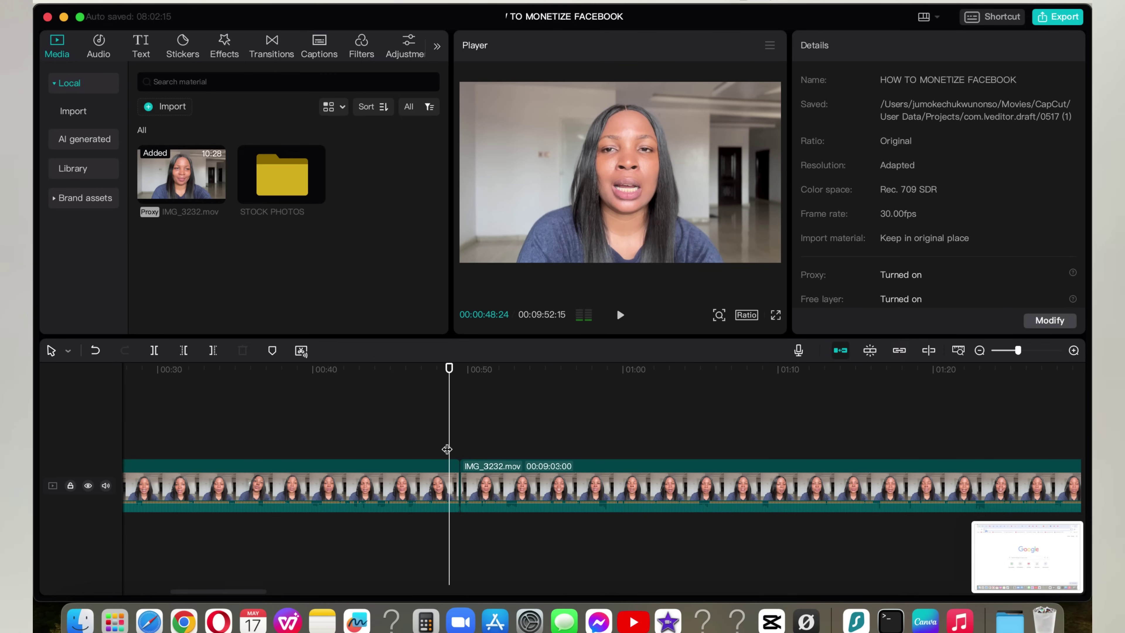
{"action": "key", "text": "space"}
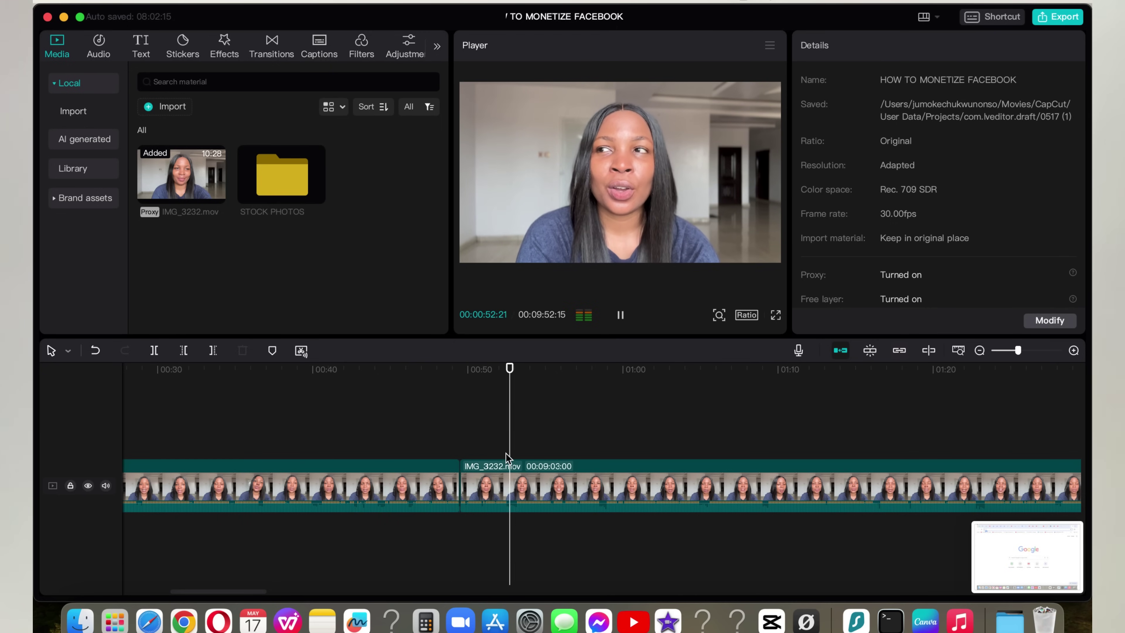
{"action": "left_click", "coordinate": [469, 490]}
{"action": "left_click_drag", "start_coordinate": [458, 481], "coordinate": [446, 480]}
{"action": "left_click", "coordinate": [430, 448]}
{"action": "key", "text": "space"}
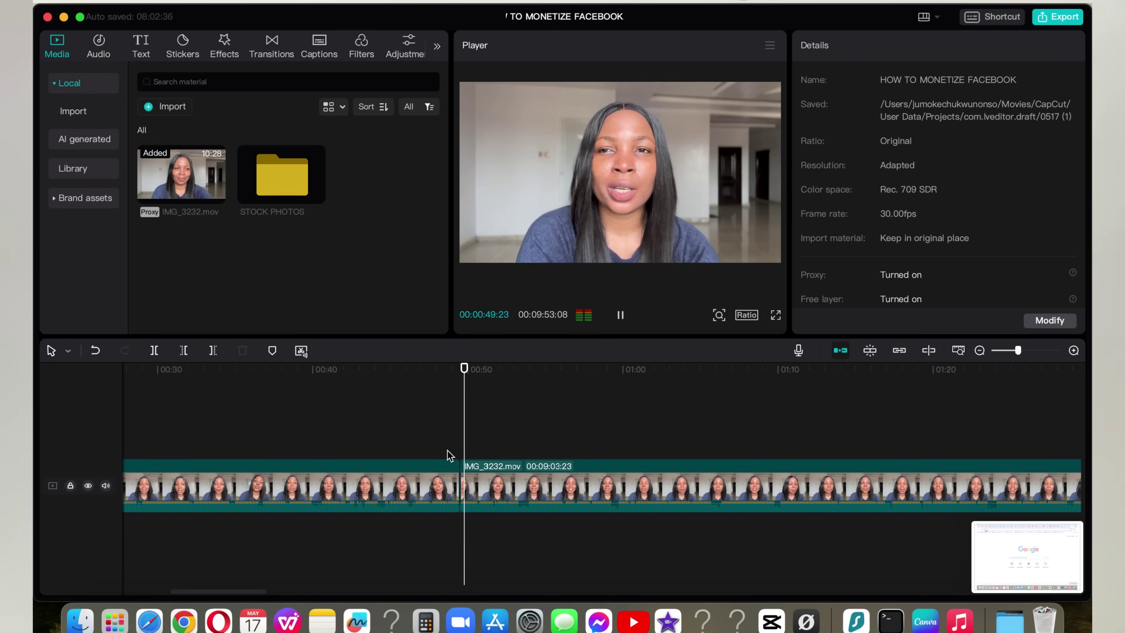
- Replay the join, split the last clip at 00:00:50:05 and delete the short piece between the join and that cut
{"action": "left_click", "coordinate": [469, 479]}
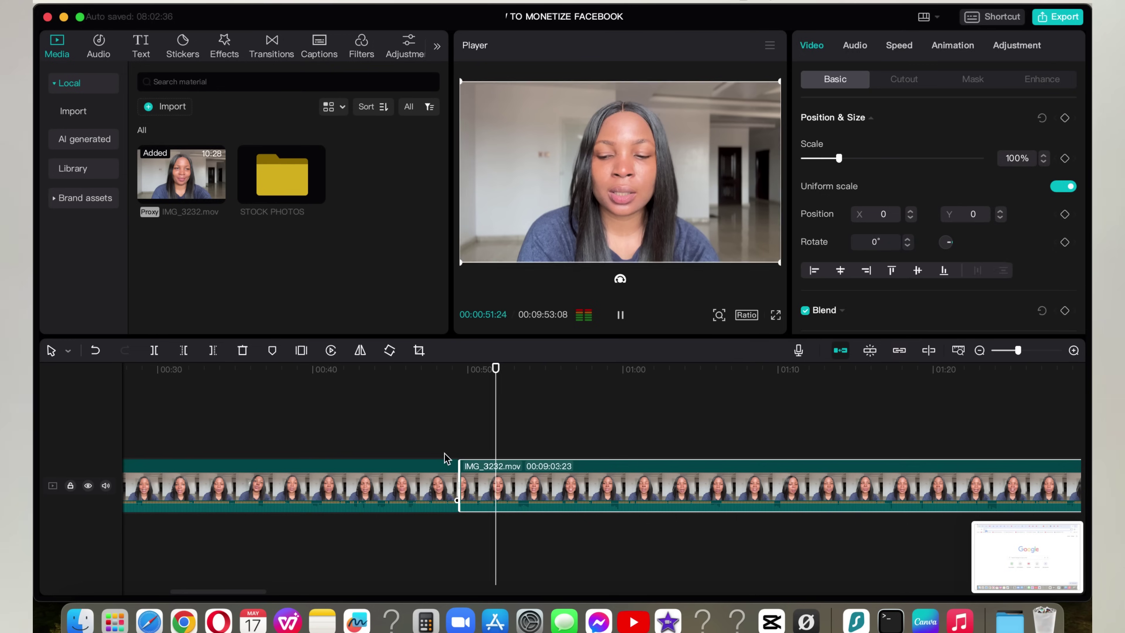
{"action": "left_click", "coordinate": [445, 461]}
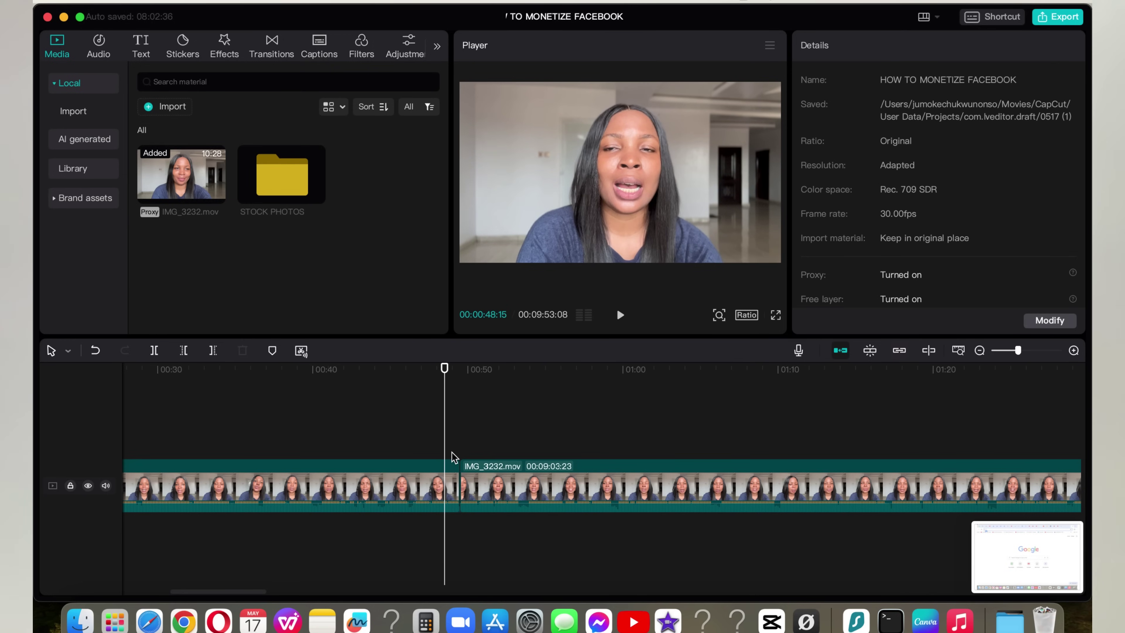
{"action": "key", "text": "space"}
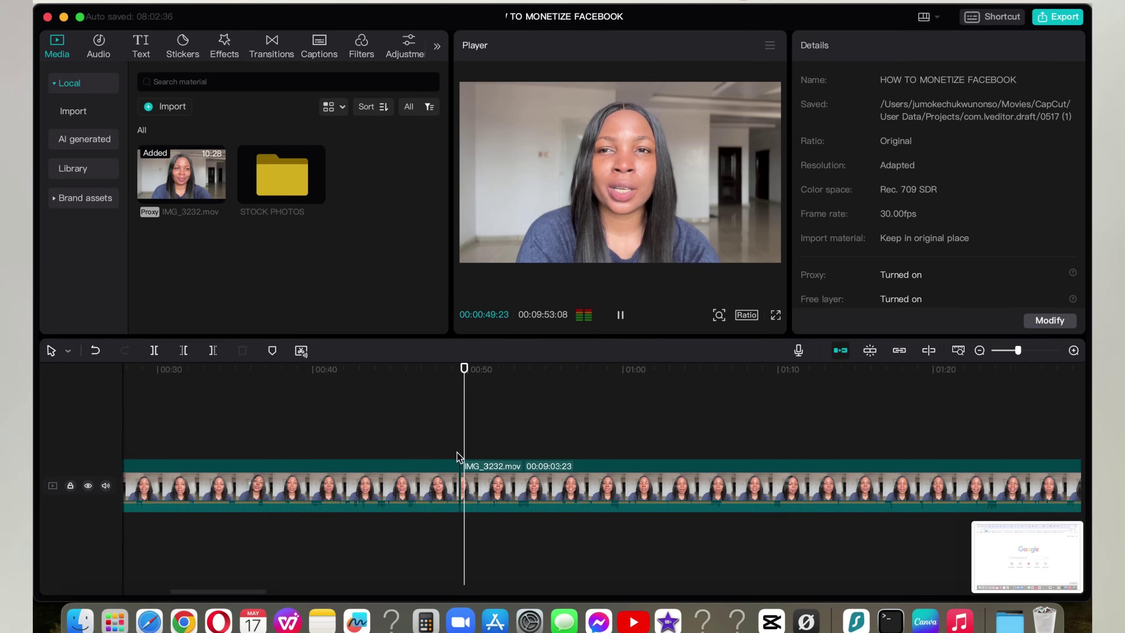
{"action": "key", "text": "space"}
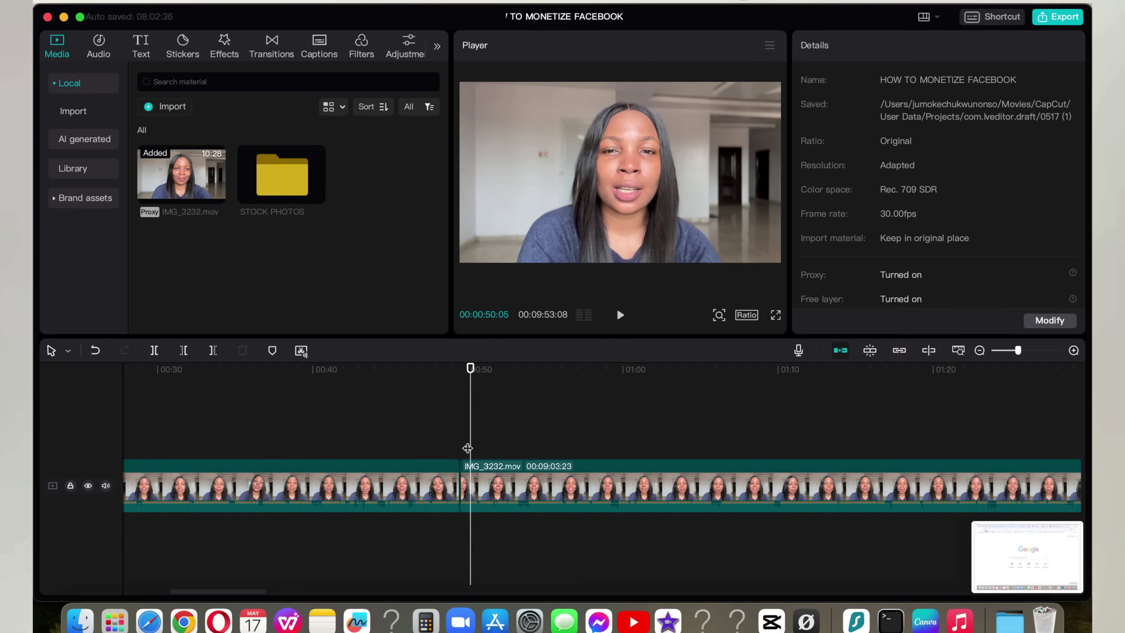
{"action": "left_click", "coordinate": [155, 350]}
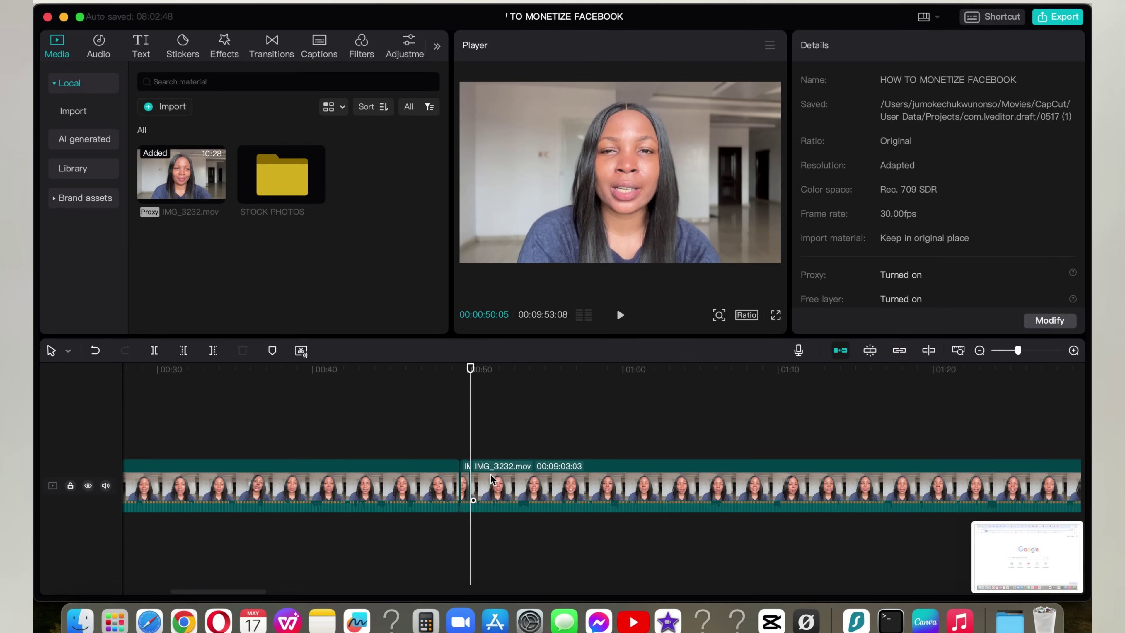
{"action": "left_click", "coordinate": [465, 479]}
{"action": "key", "text": "Delete"}
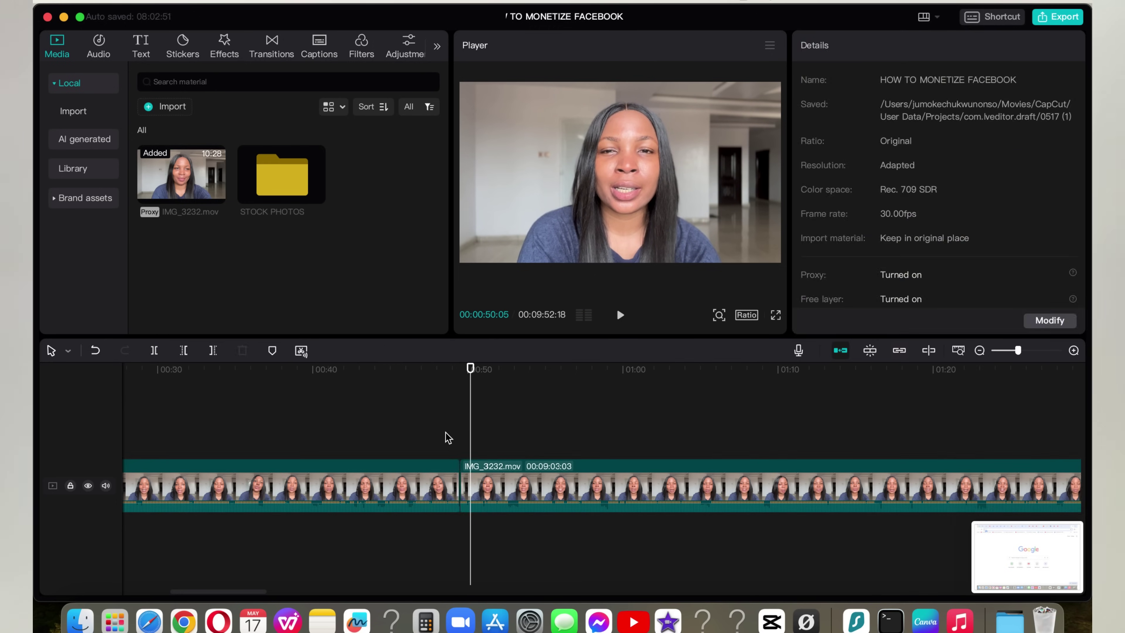
- Replay the new join at 00:00:49:15 twice and let the footage play on past one minute
{"action": "left_click", "coordinate": [444, 435]}
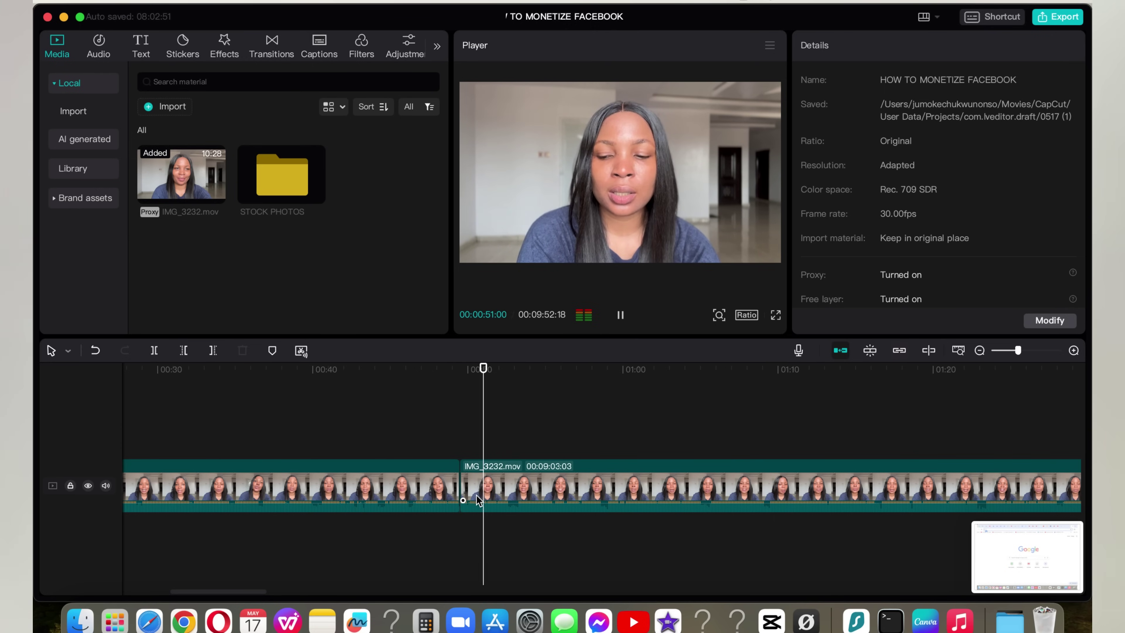
{"action": "key", "text": "space"}
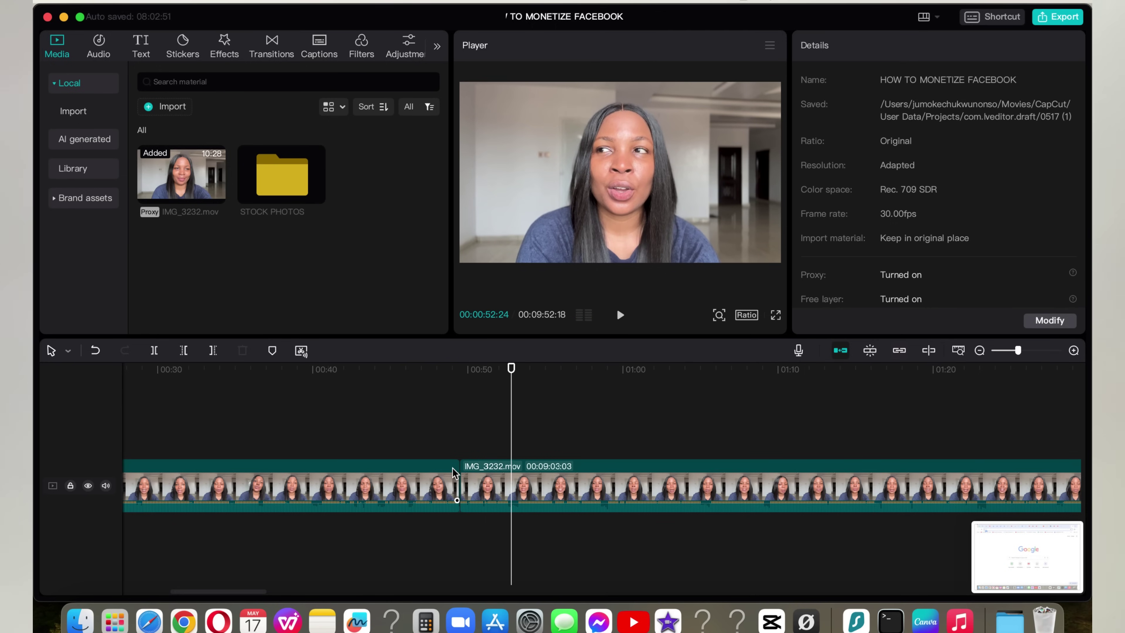
{"action": "left_click", "coordinate": [427, 443]}
{"action": "key", "text": "space"}
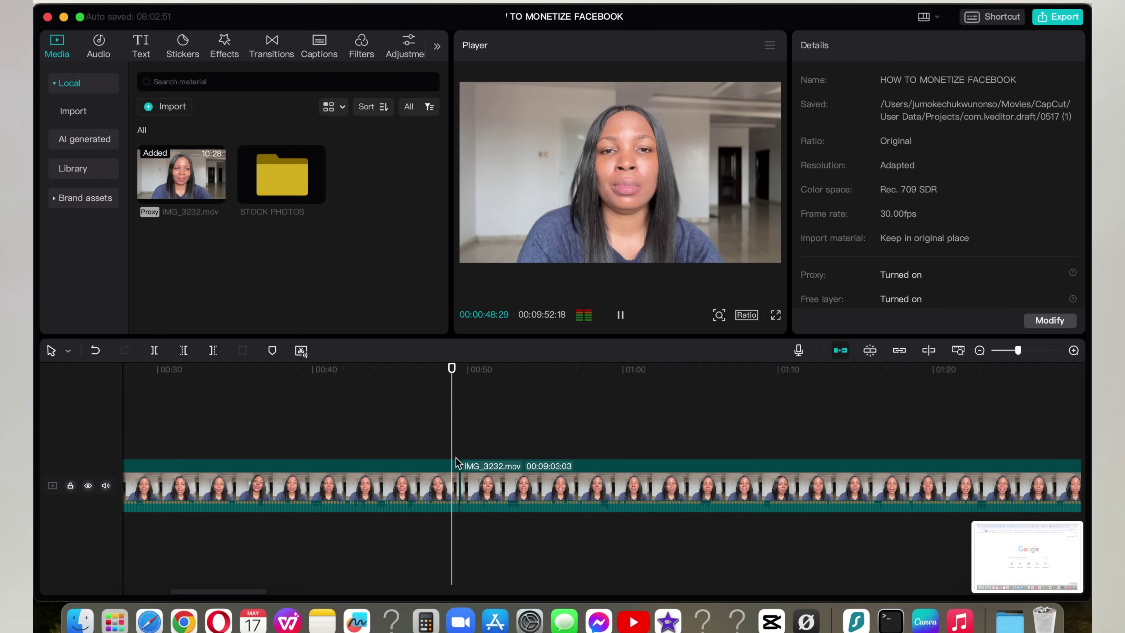
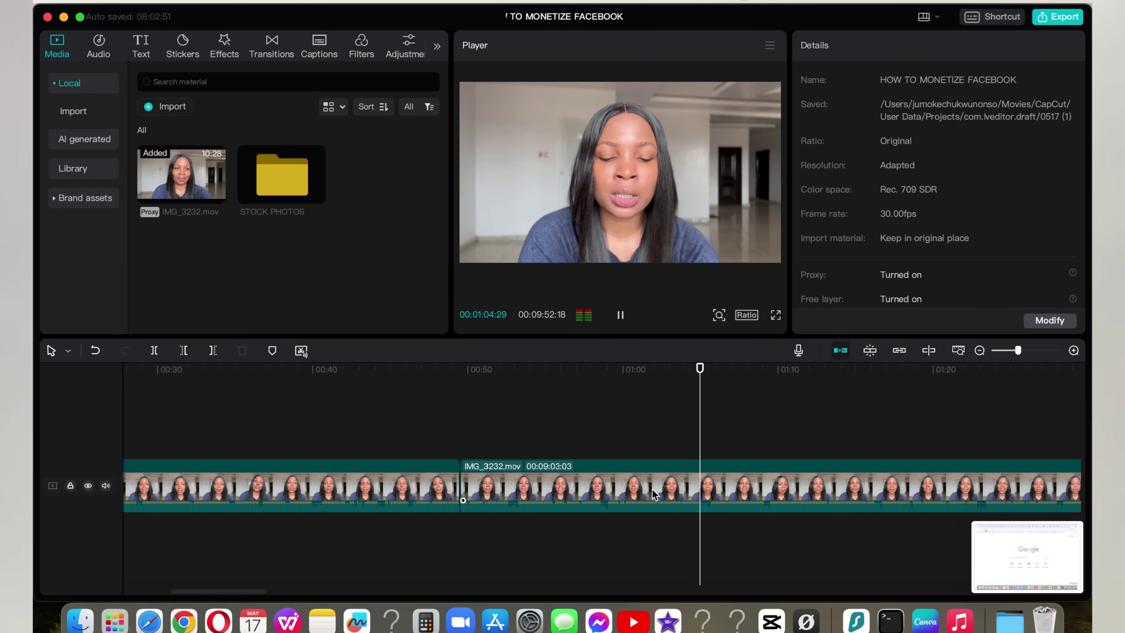
- Replay the footage between about 00:01:00 and 00:01:05 and stop the playhead at 00:01:03:25
{"action": "left_click", "coordinate": [712, 438]}
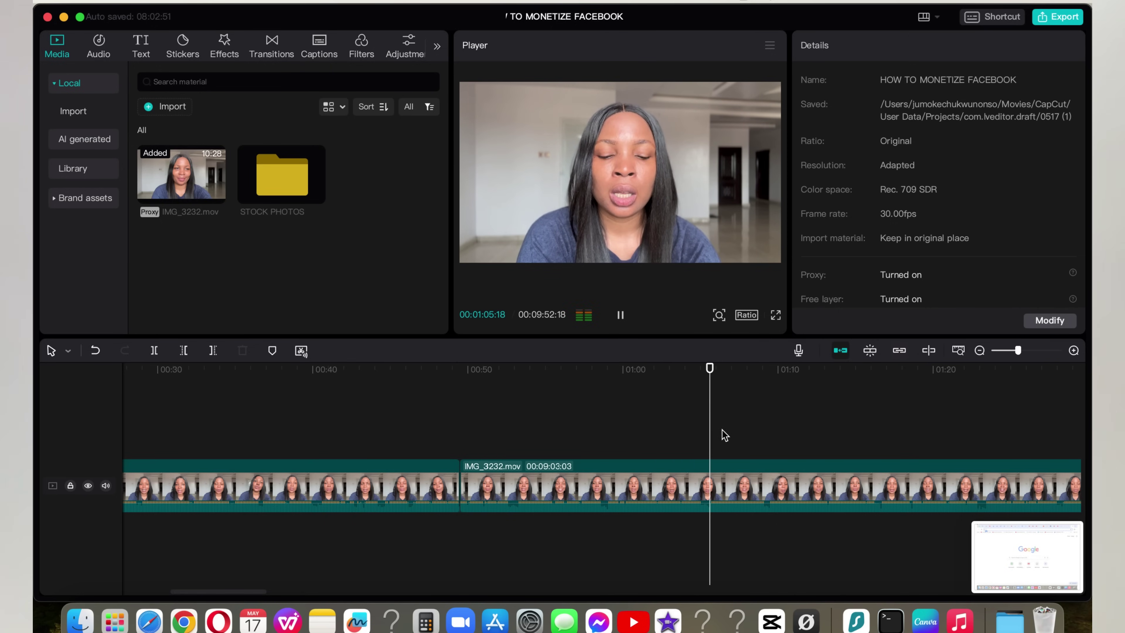
{"action": "left_click_drag", "start_coordinate": [712, 438], "coordinate": [633, 439]}
{"action": "key", "text": "space"}
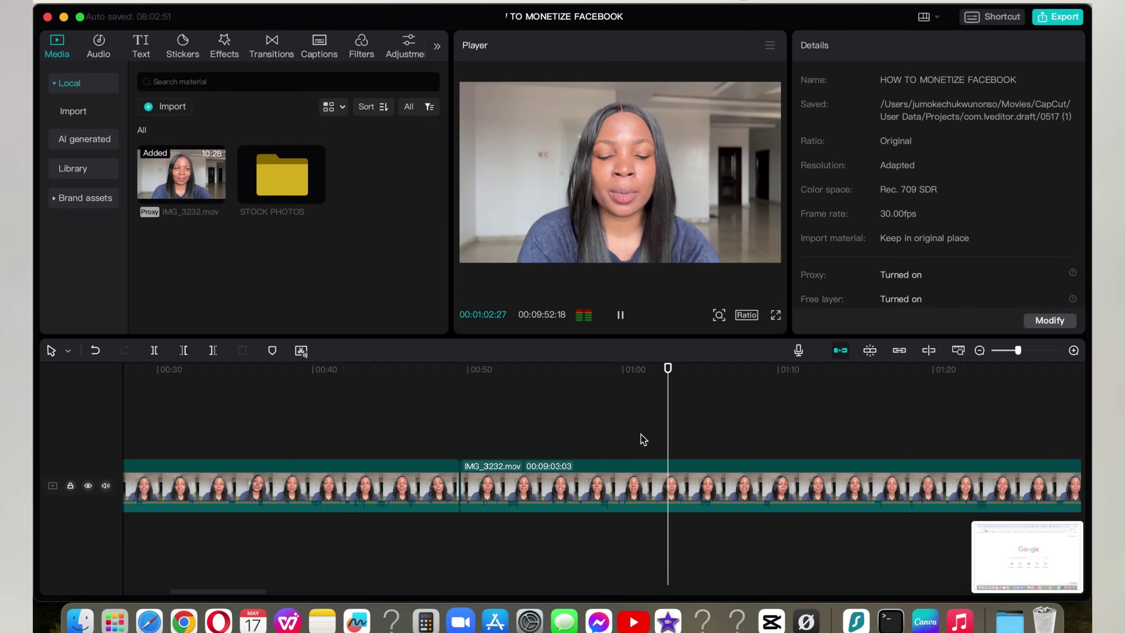
{"action": "key", "text": "space"}
{"action": "mouse_move", "coordinate": [672, 437]}
{"action": "left_mouse_down"}
{"action": "mouse_move", "coordinate": [688, 432]}
{"action": "mouse_move", "coordinate": [667, 439]}
{"action": "left_mouse_up"}
{"action": "key", "text": "space"}
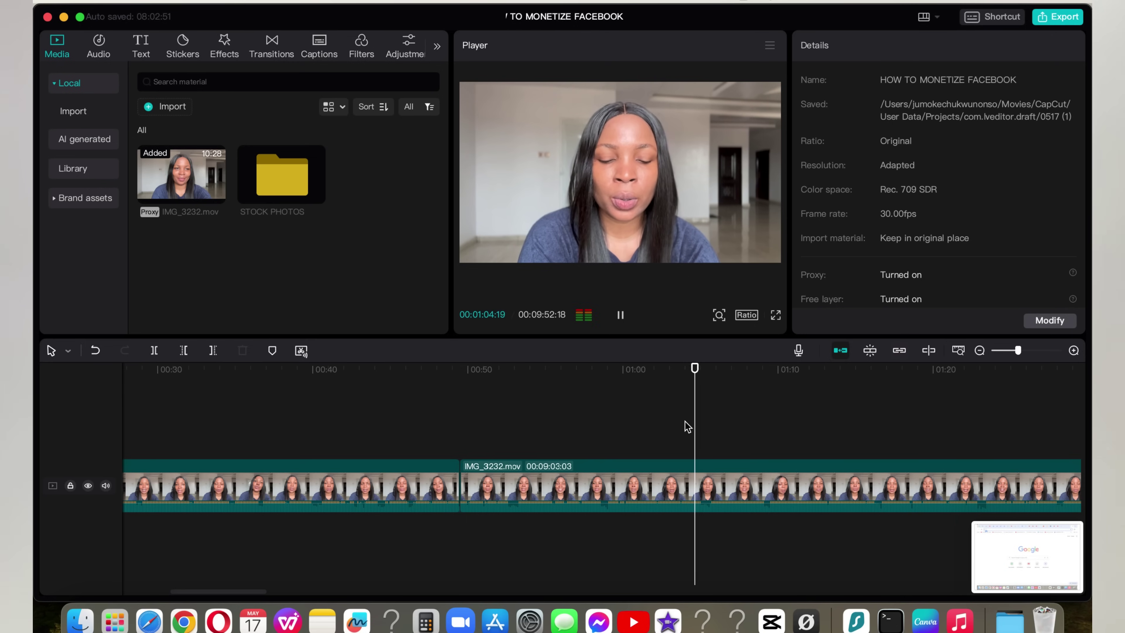
{"action": "left_click_drag", "start_coordinate": [698, 425], "coordinate": [648, 429]}
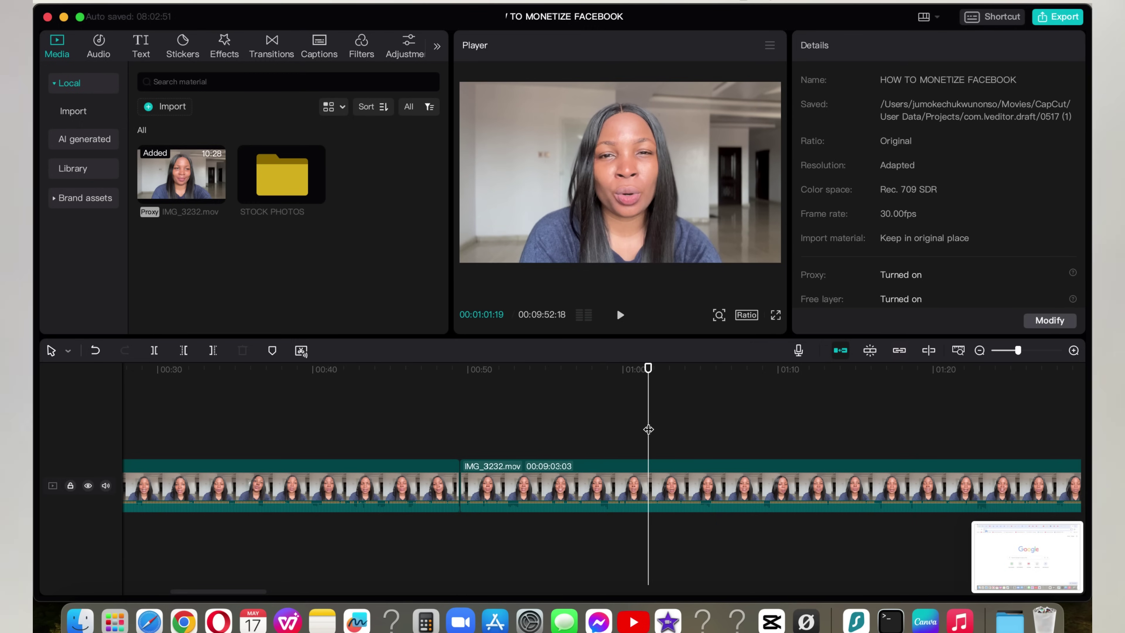
{"action": "key", "text": "space"}
{"action": "key", "text": "space"}
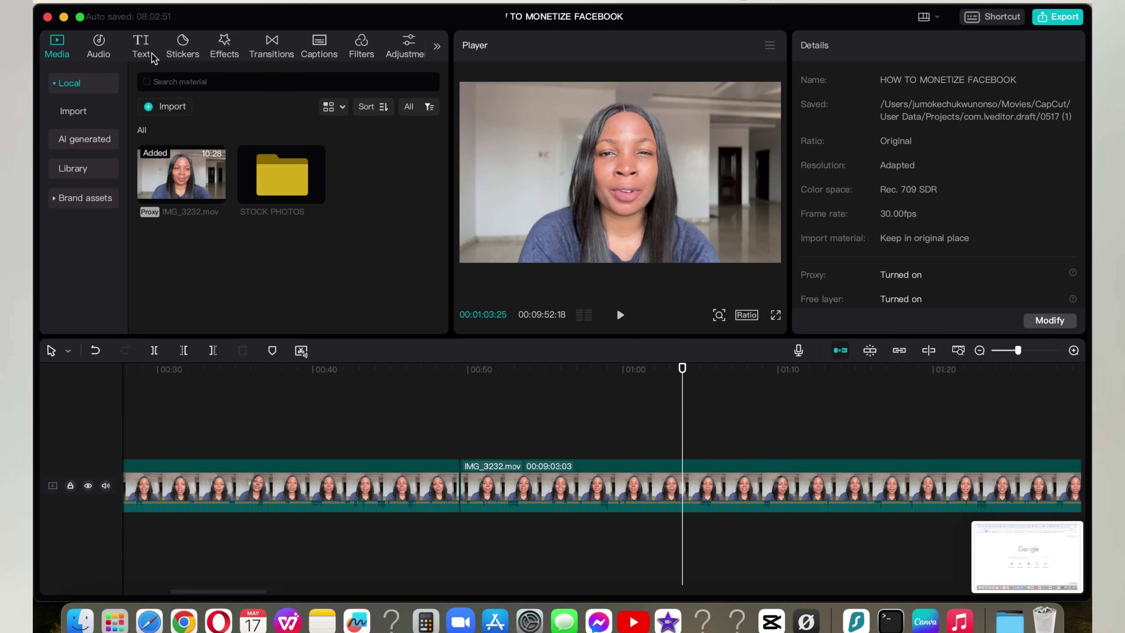
- Add a Default text clip to the timeline at 00:01:03:25
{"action": "left_click", "coordinate": [143, 49]}
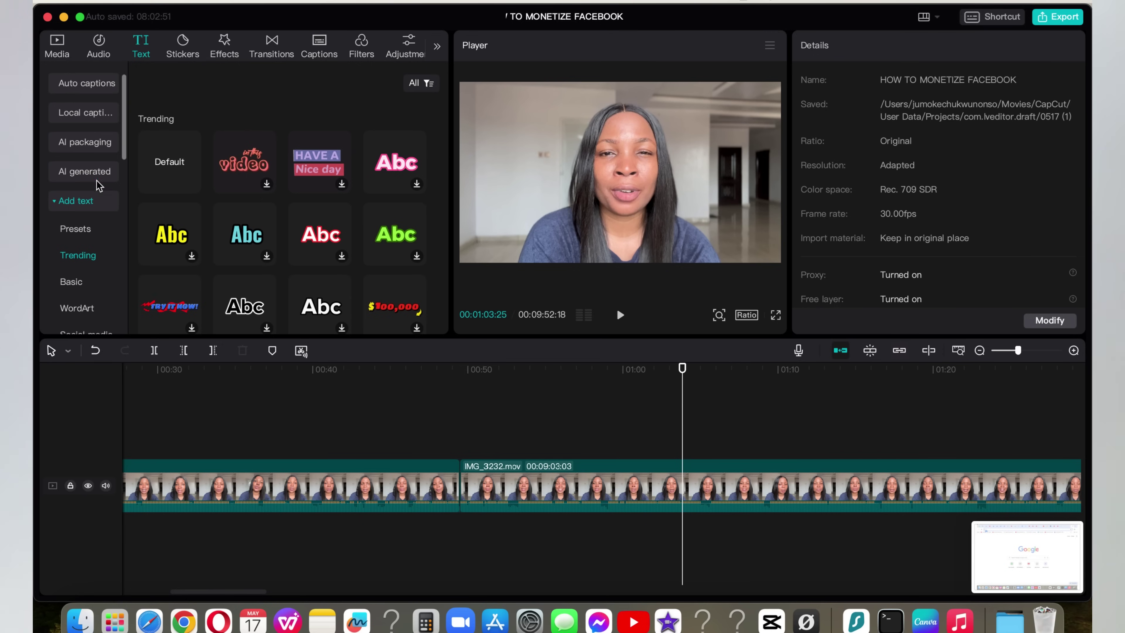
{"action": "left_click", "coordinate": [87, 201]}
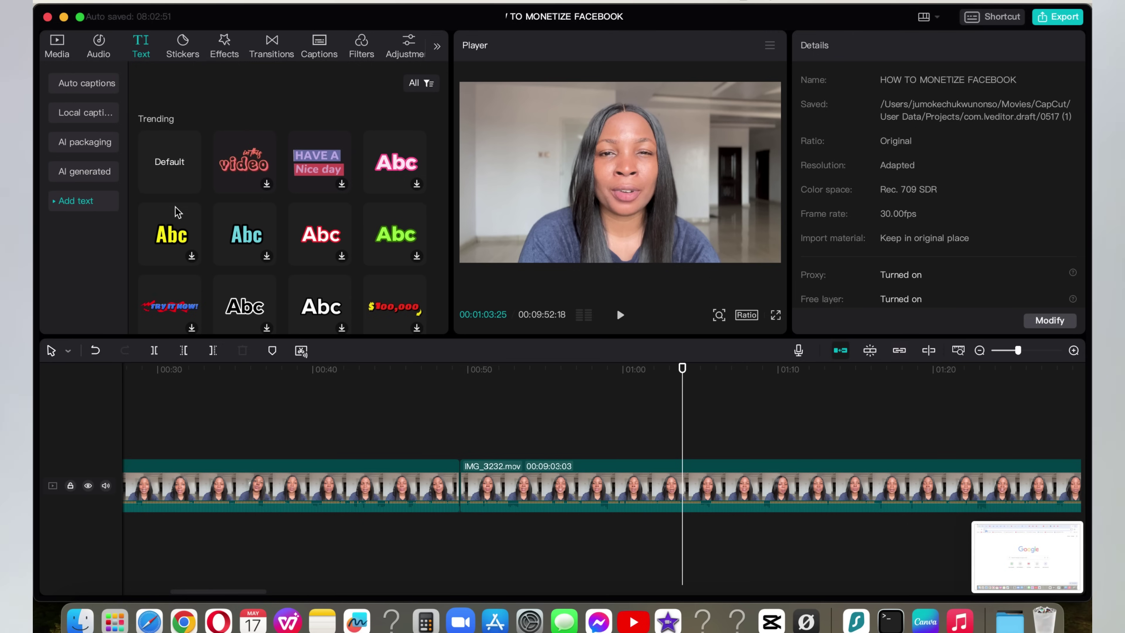
{"action": "left_click", "coordinate": [184, 175]}
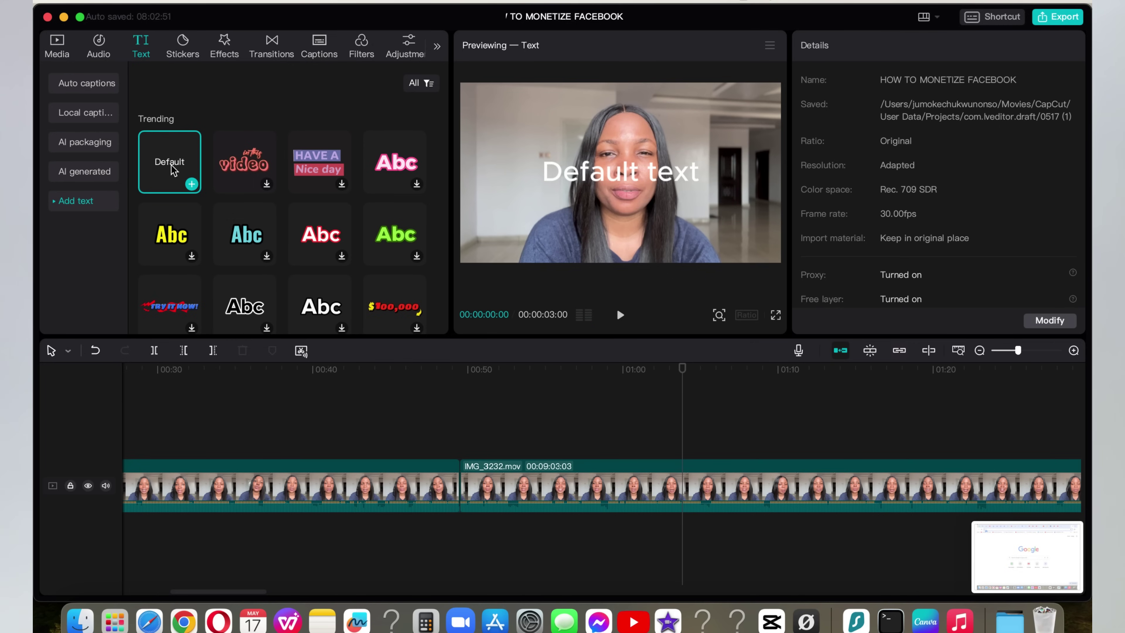
{"action": "left_click", "coordinate": [192, 184]}
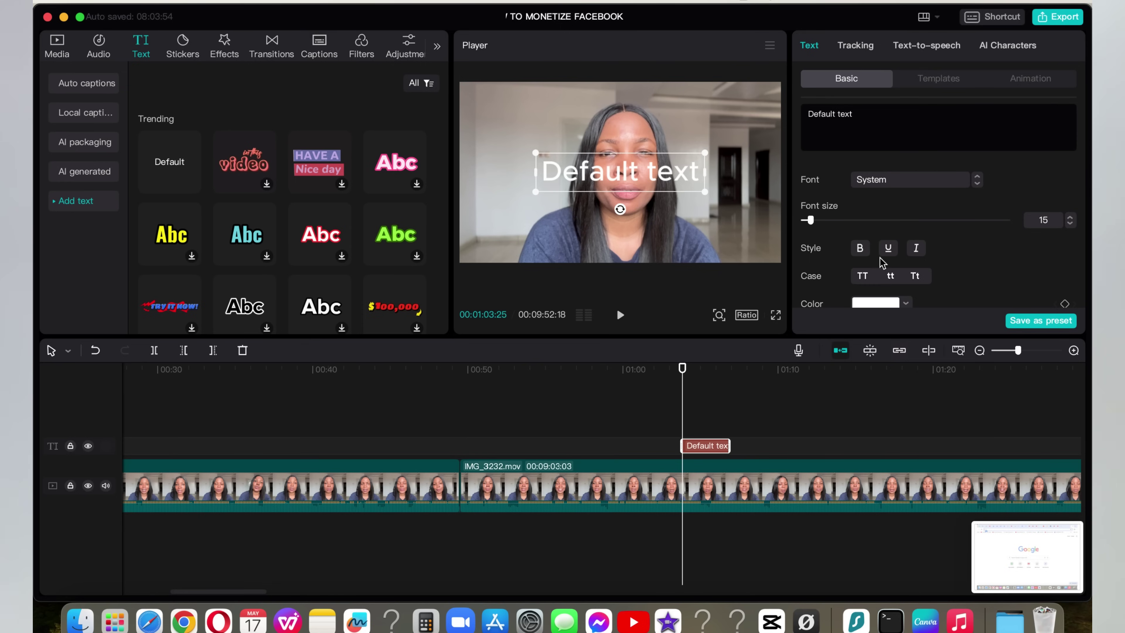
- Look over the text's basic settings and replace its placeholder wording with "5,000 FOLLOWERS"
{"action": "scroll", "coordinate": [886, 259], "scroll_direction": "down", "scroll_amount": 10}
{"action": "scroll", "coordinate": [913, 255], "scroll_direction": "up", "scroll_amount": 5}
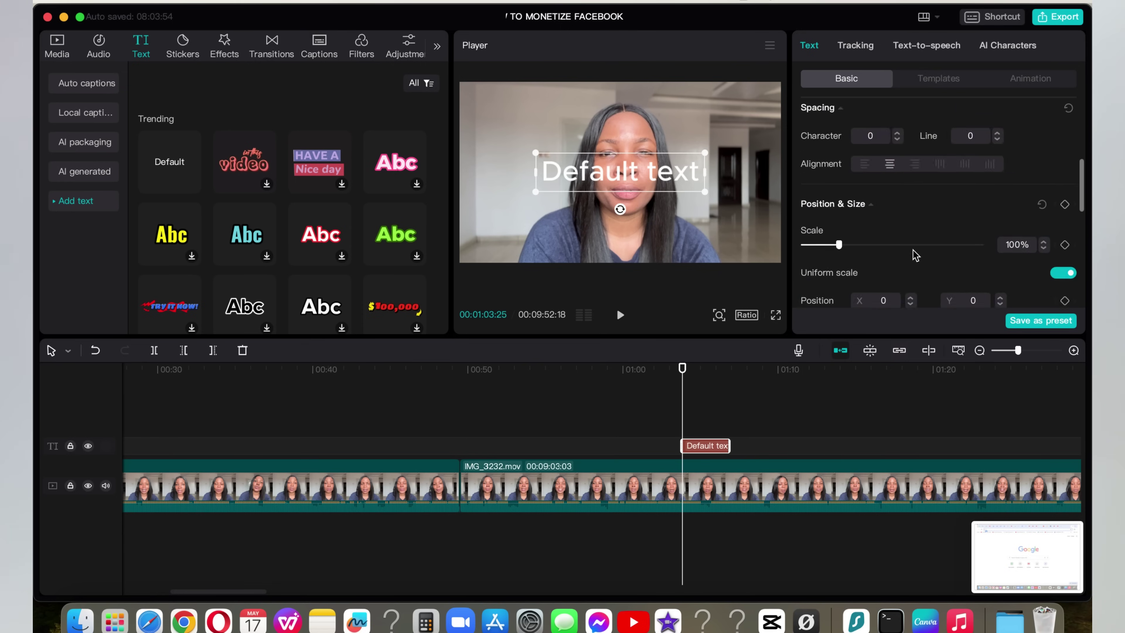
{"action": "scroll", "coordinate": [914, 254], "scroll_direction": "up", "scroll_amount": 5}
{"action": "left_click", "coordinate": [801, 122], "text": "shift"}
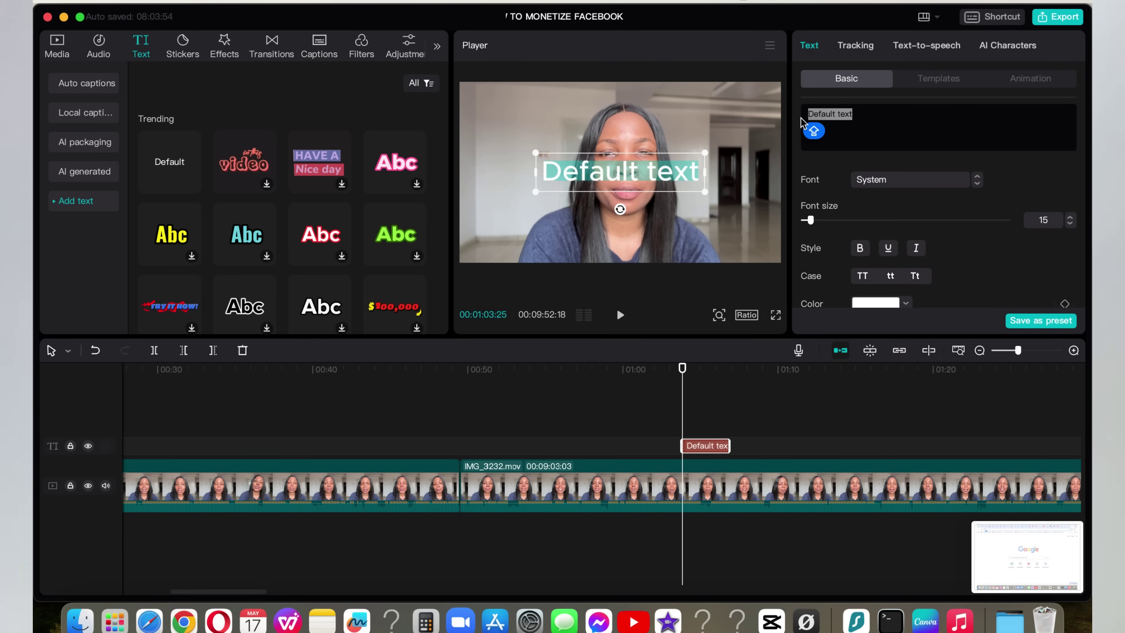
{"action": "type", "text": "5,00"}
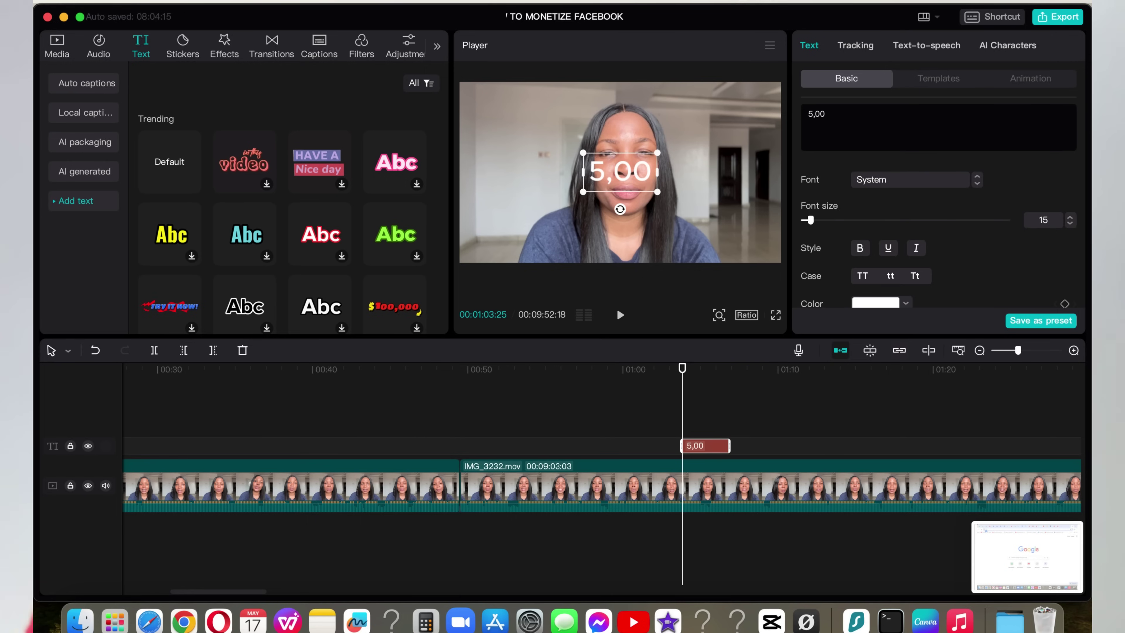
{"action": "type", "text": "0 FOLLOWERS"}
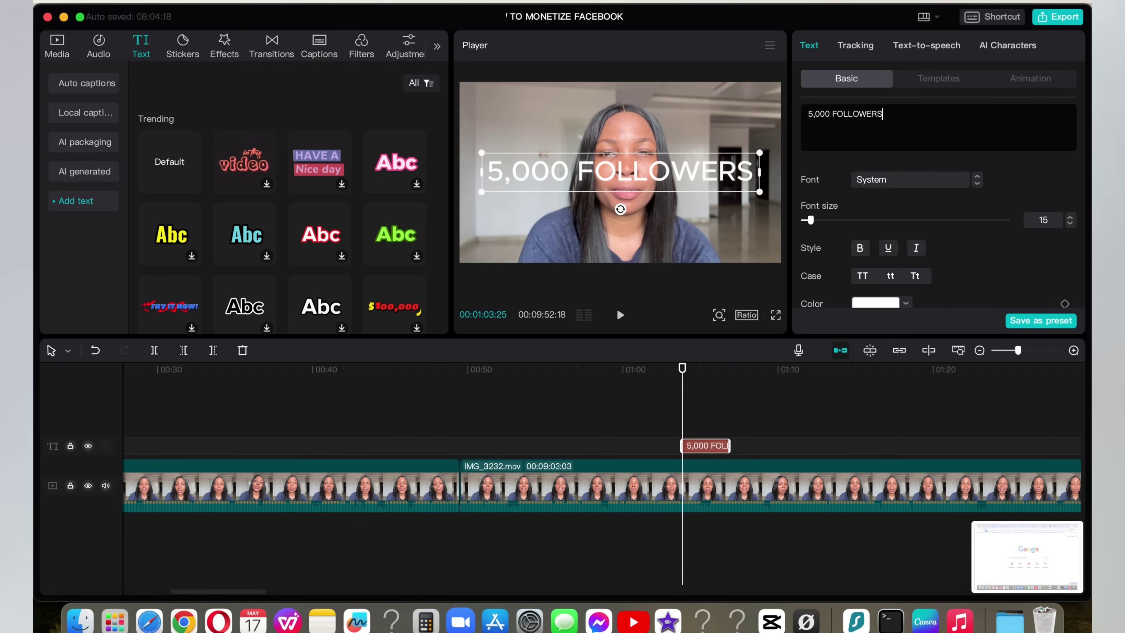
{"action": "key", "text": "Caps_Lock"}
- Shrink the "5,000 FOLLOWERS" text slightly in the preview and change its font to ZY Eternity
{"action": "left_click_drag", "start_coordinate": [761, 192], "coordinate": [724, 192]}
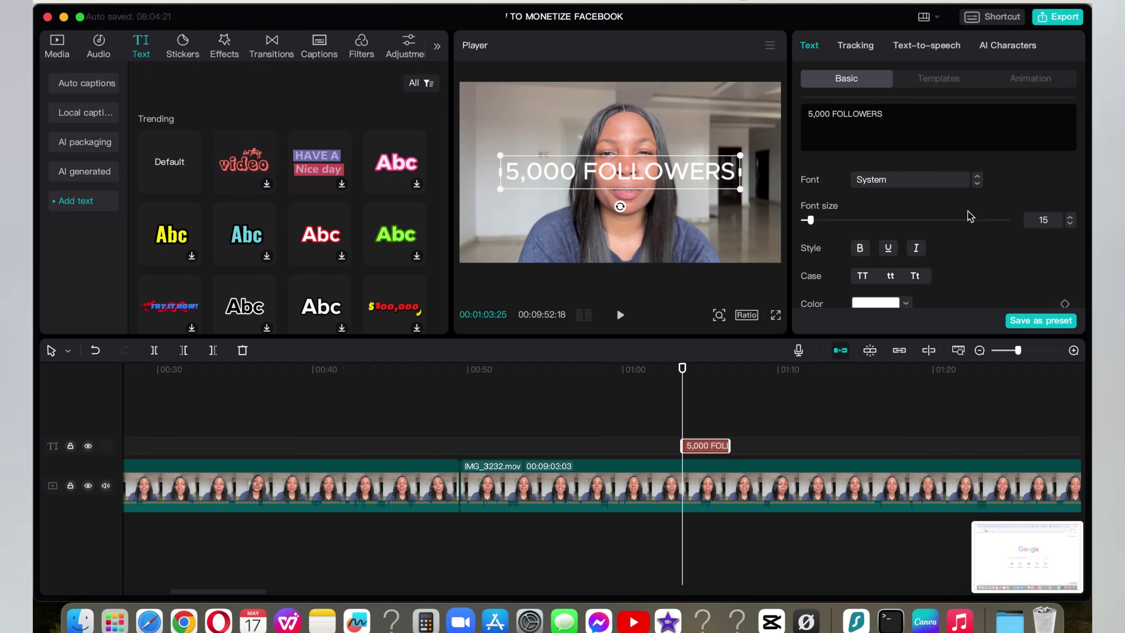
{"action": "left_click", "coordinate": [977, 184]}
{"action": "left_click", "coordinate": [977, 184]}
{"action": "left_click", "coordinate": [977, 184]}
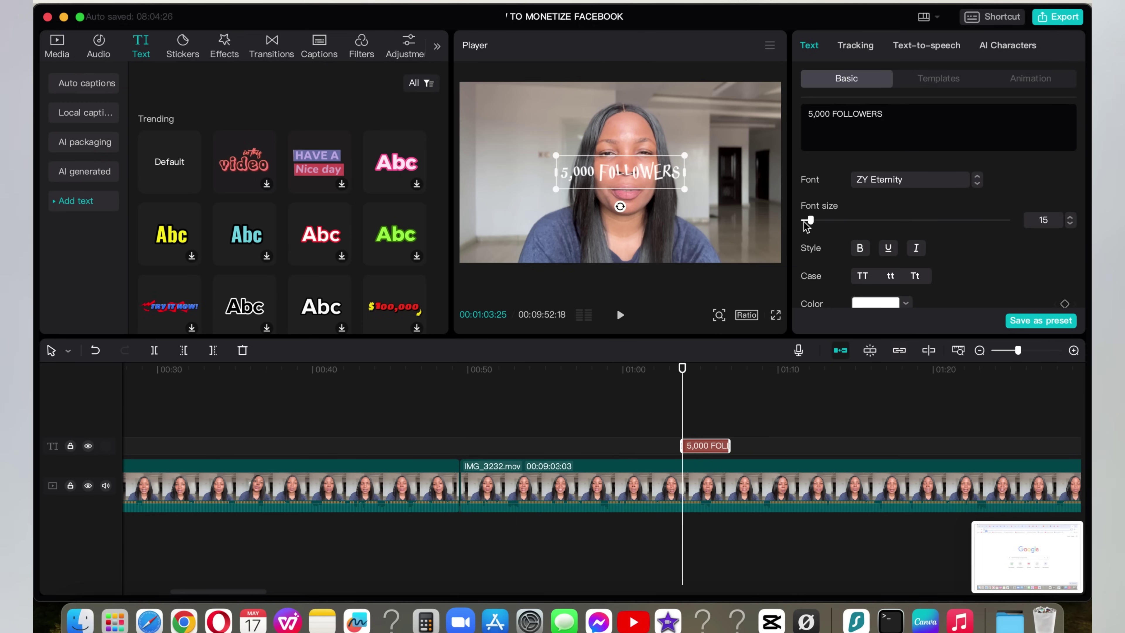
- Move the "5,000 FOLLOWERS" text to the lower centre of the video frame and set its colour to red FF1837
{"action": "left_click_drag", "start_coordinate": [646, 173], "coordinate": [655, 242]}
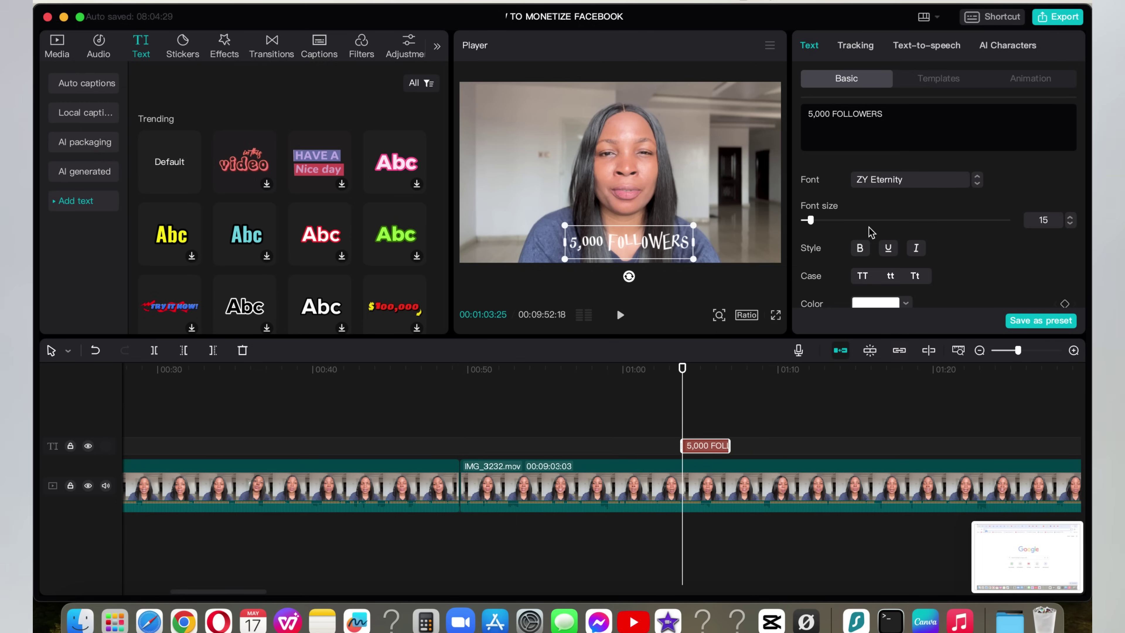
{"action": "scroll", "coordinate": [948, 266], "scroll_direction": "down", "scroll_amount": 10}
{"action": "scroll", "coordinate": [921, 204], "scroll_direction": "up", "scroll_amount": 7}
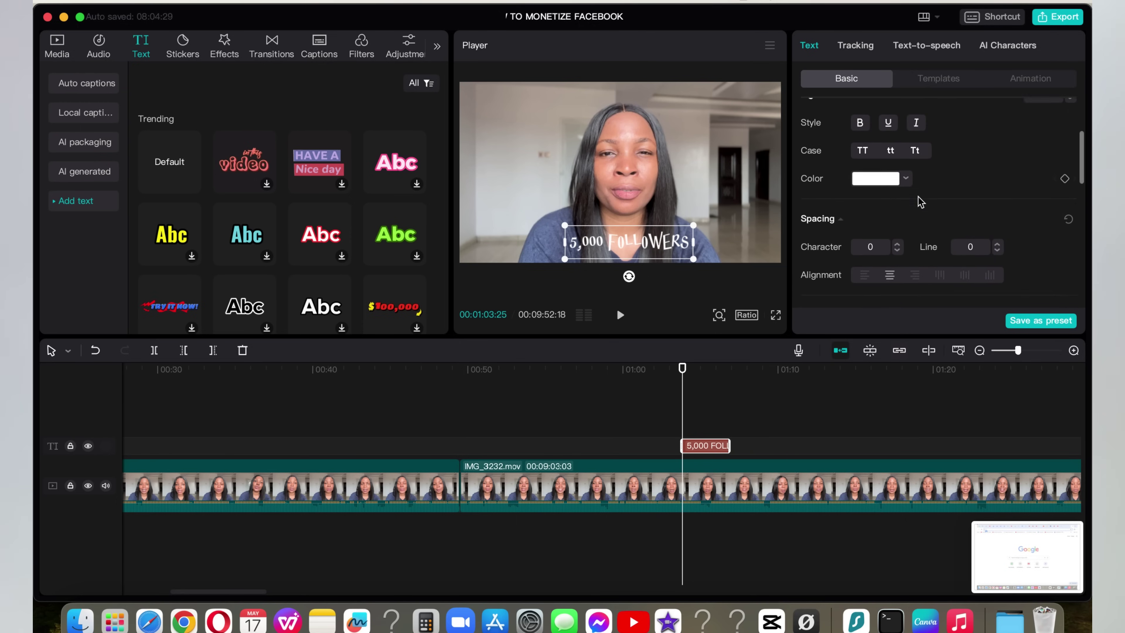
{"action": "left_click", "coordinate": [907, 202]}
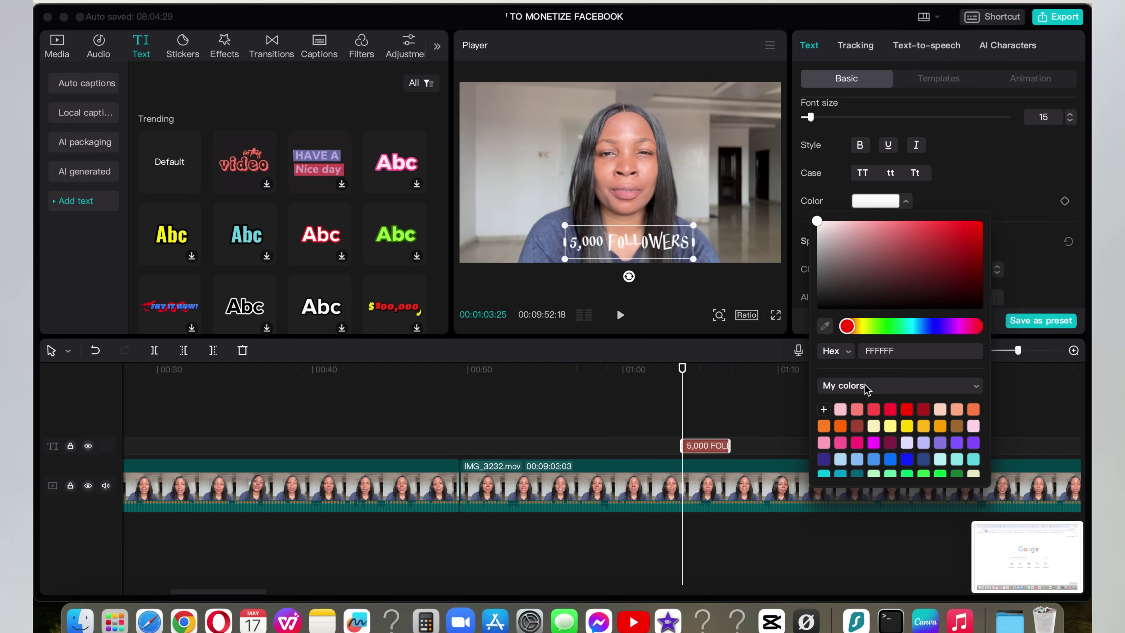
{"action": "left_click", "coordinate": [871, 410]}
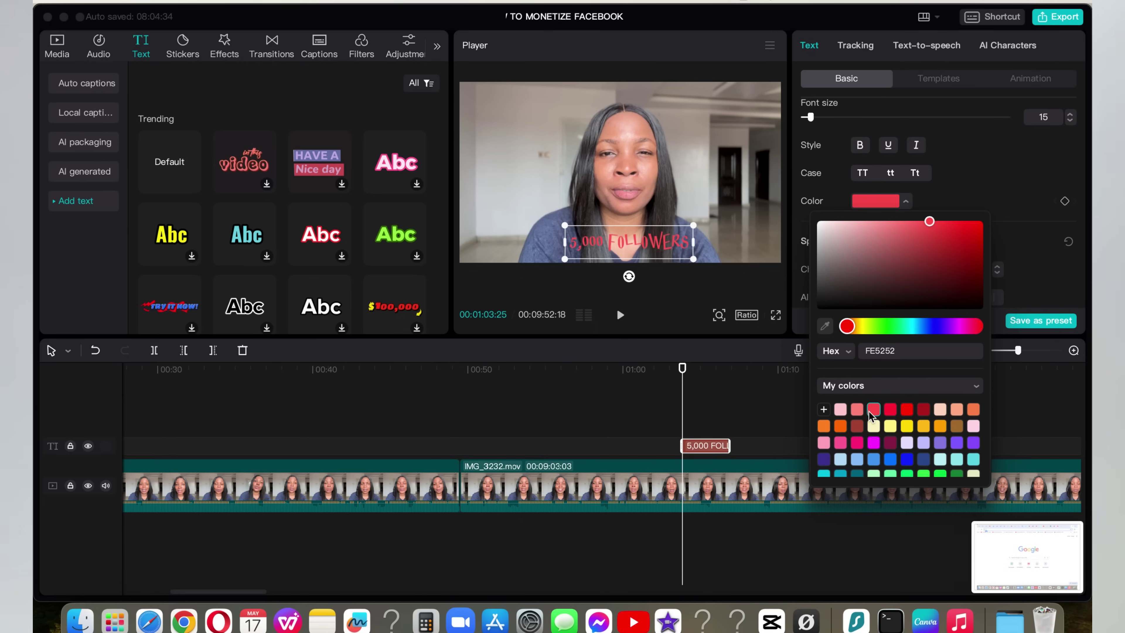
{"action": "left_click", "coordinate": [890, 409]}
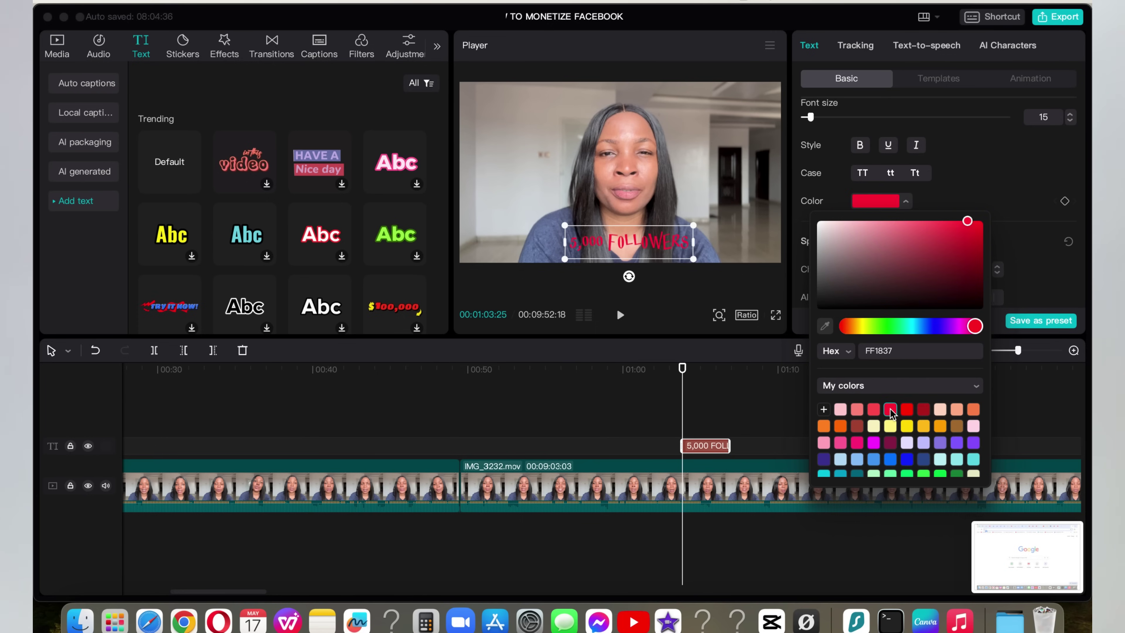
- Try a pale pink FFCDD2 on the "5,000 FOLLOWERS" text, settle on the deeper pink FF287F, and make the text bold
{"action": "left_click", "coordinate": [841, 409]}
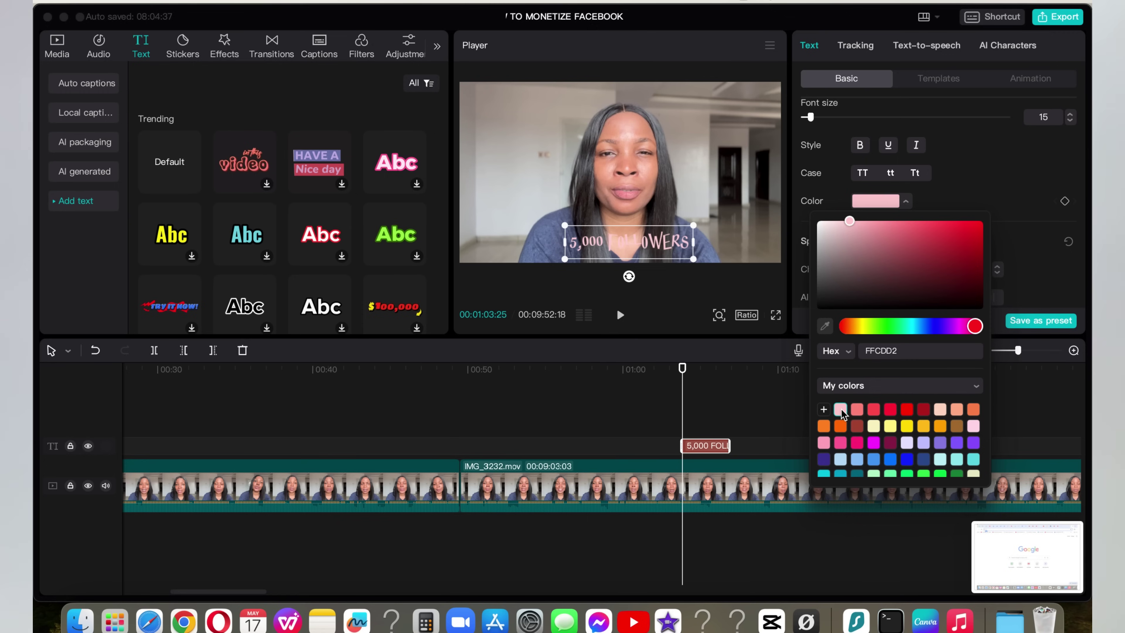
{"action": "left_click", "coordinate": [858, 442]}
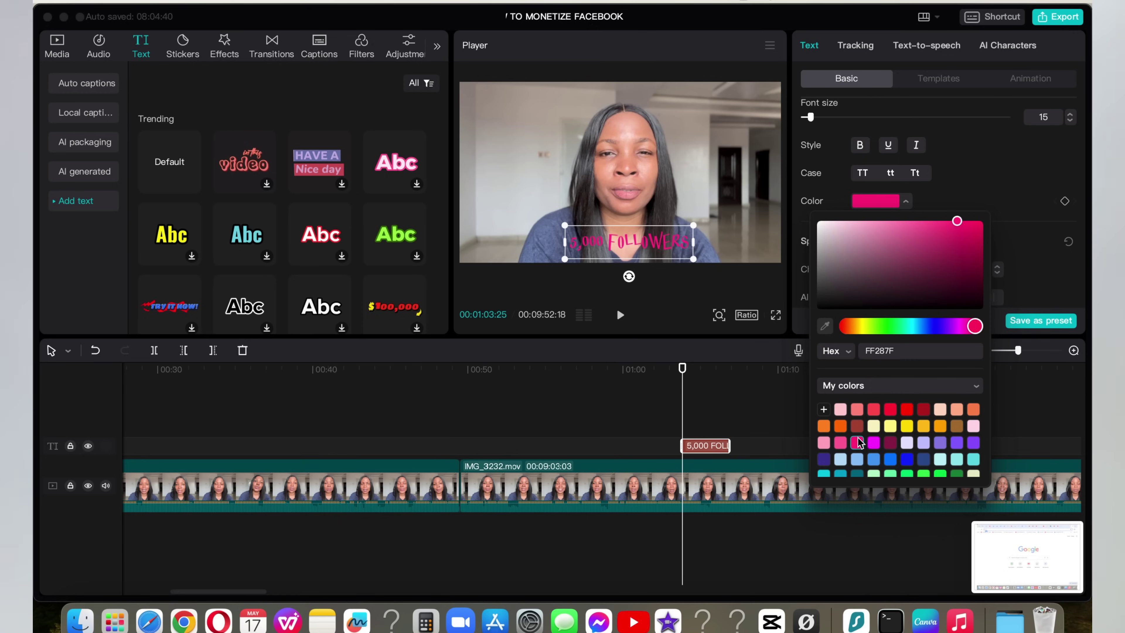
{"action": "left_click", "coordinate": [996, 173]}
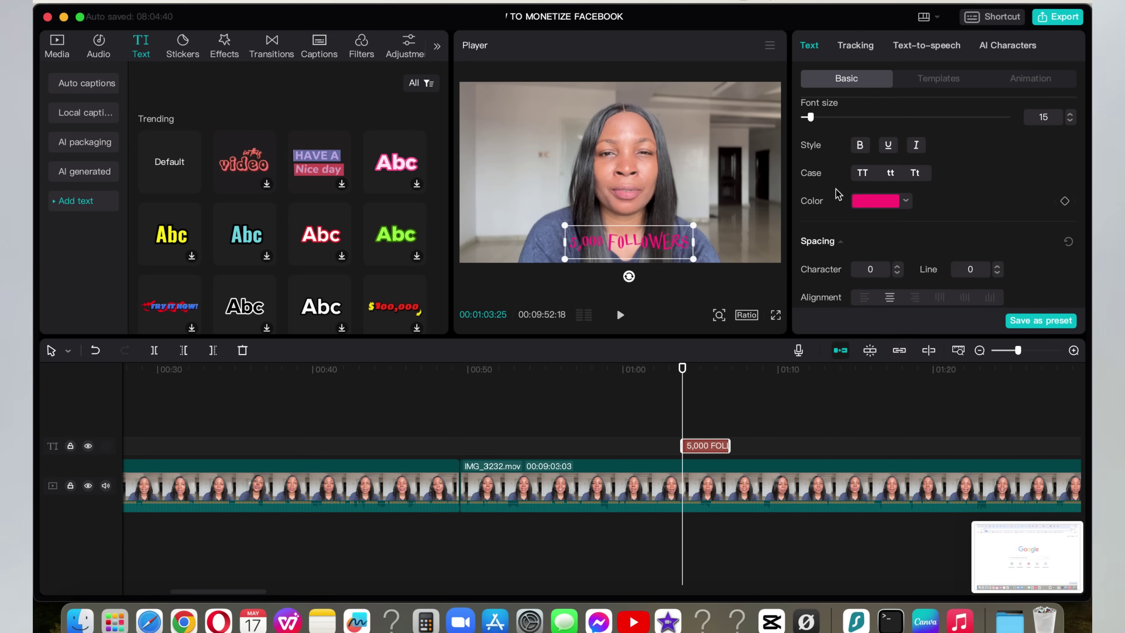
{"action": "left_click", "coordinate": [864, 149]}
- Look through the text's basic settings, including position and size, stroke, the expanded background options, glow, shadow and curve
{"action": "scroll", "coordinate": [886, 200], "scroll_direction": "down", "scroll_amount": 10}
{"action": "scroll", "coordinate": [899, 221], "scroll_direction": "up", "scroll_amount": 3}
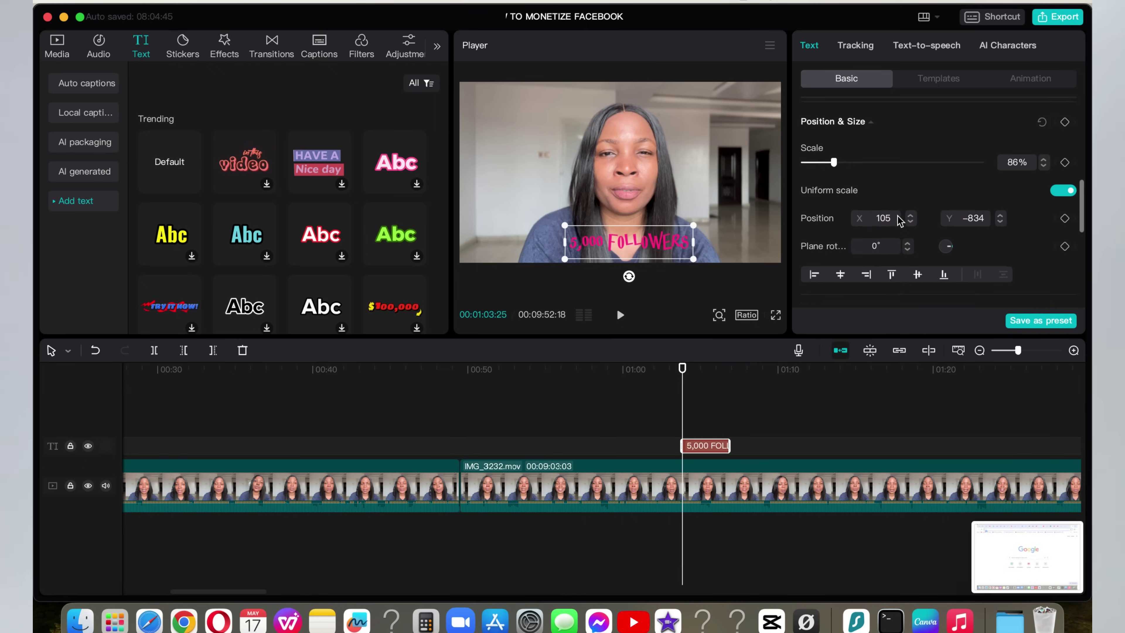
{"action": "scroll", "coordinate": [900, 220], "scroll_direction": "up", "scroll_amount": 2}
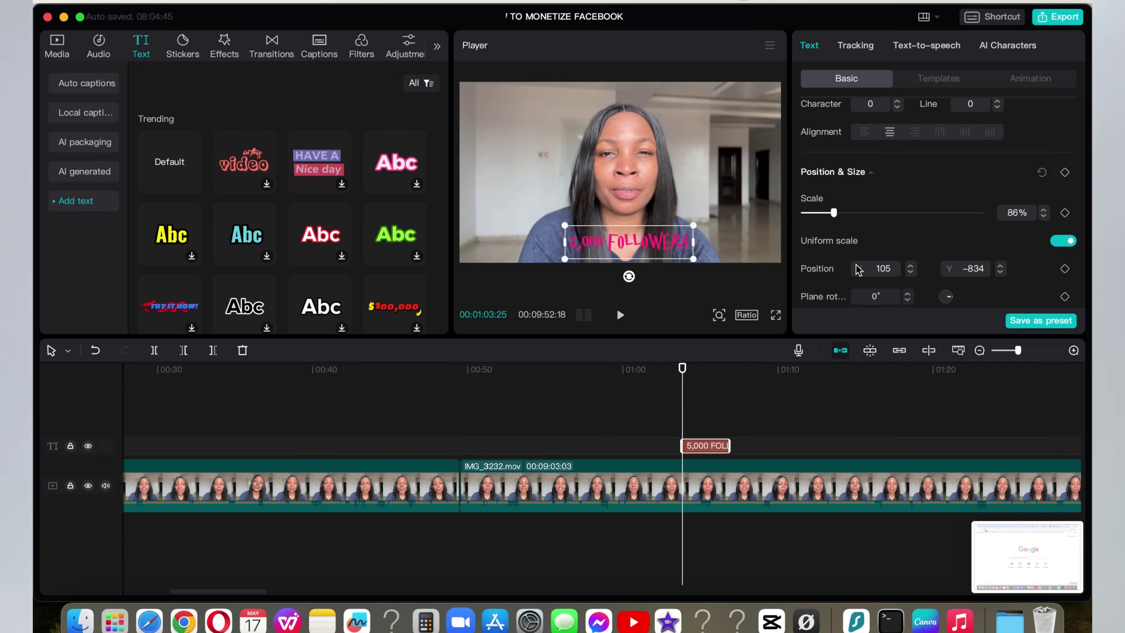
{"action": "scroll", "coordinate": [892, 201], "scroll_direction": "up", "scroll_amount": 4}
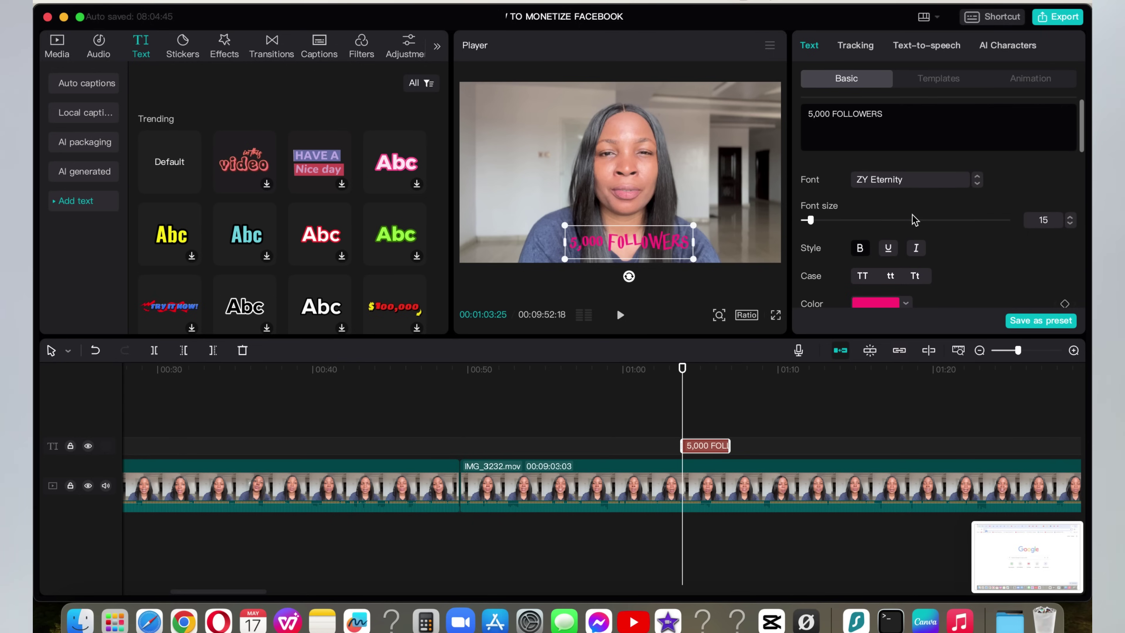
{"action": "scroll", "coordinate": [945, 203], "scroll_direction": "down", "scroll_amount": 12}
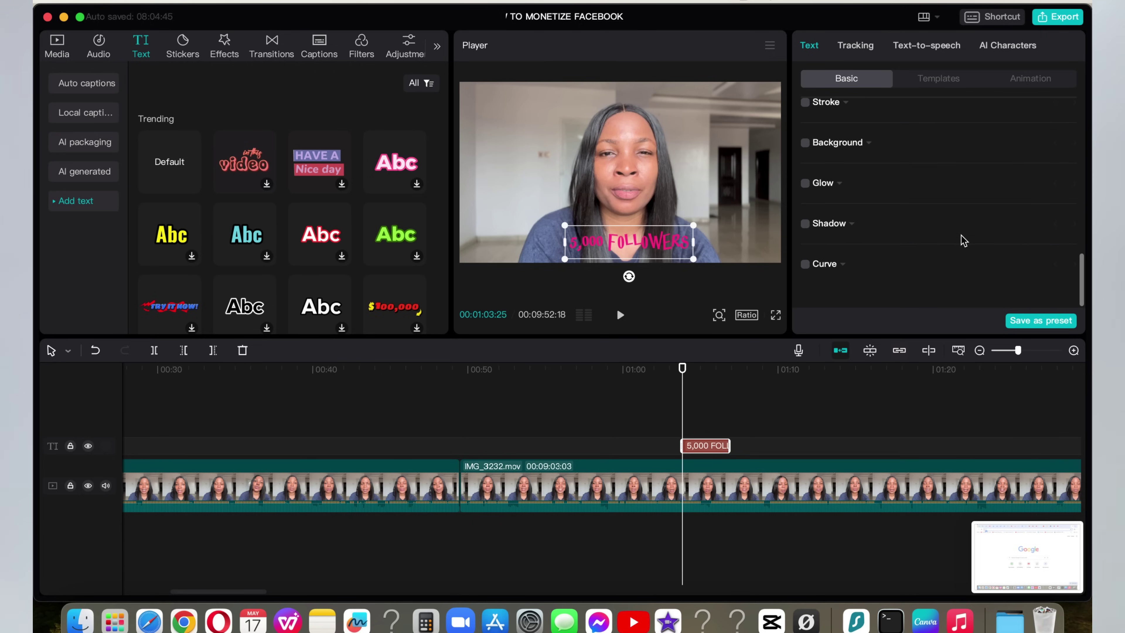
{"action": "scroll", "coordinate": [959, 237], "scroll_direction": "up", "scroll_amount": 6}
{"action": "scroll", "coordinate": [946, 223], "scroll_direction": "down", "scroll_amount": 8}
{"action": "left_click", "coordinate": [868, 145]}
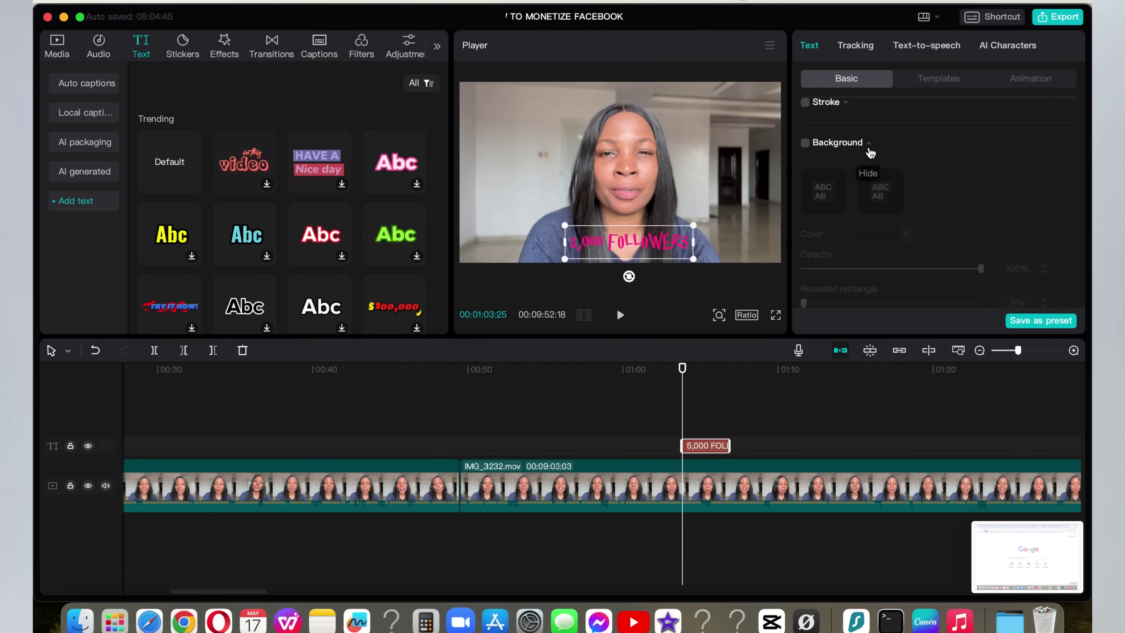
{"action": "scroll", "coordinate": [929, 164], "scroll_direction": "up", "scroll_amount": 10}
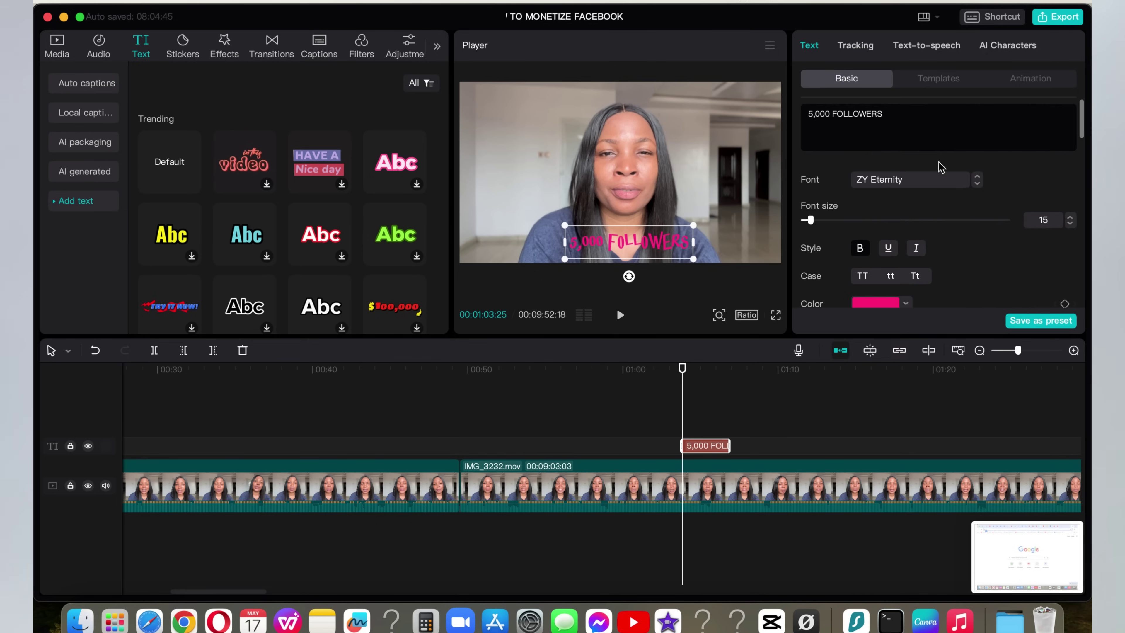
- Apply the trending white "Abc" template with the pink outline to the "5,000 FOLLOWERS" text and set its stroke thickness to 7
{"action": "left_click", "coordinate": [940, 79]}
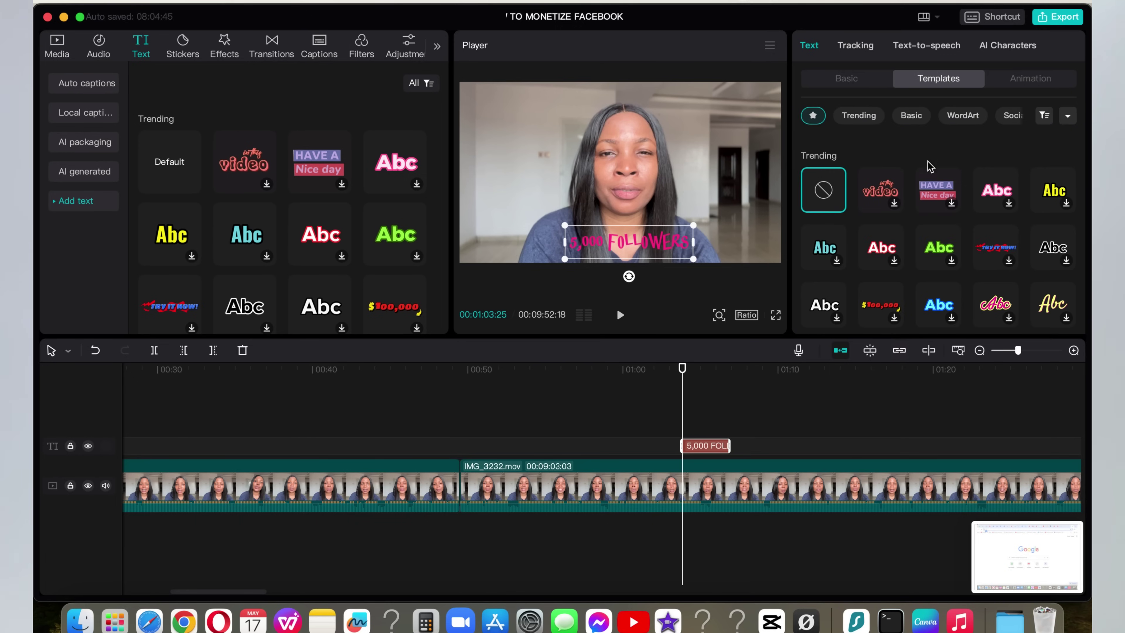
{"action": "left_click", "coordinate": [986, 196]}
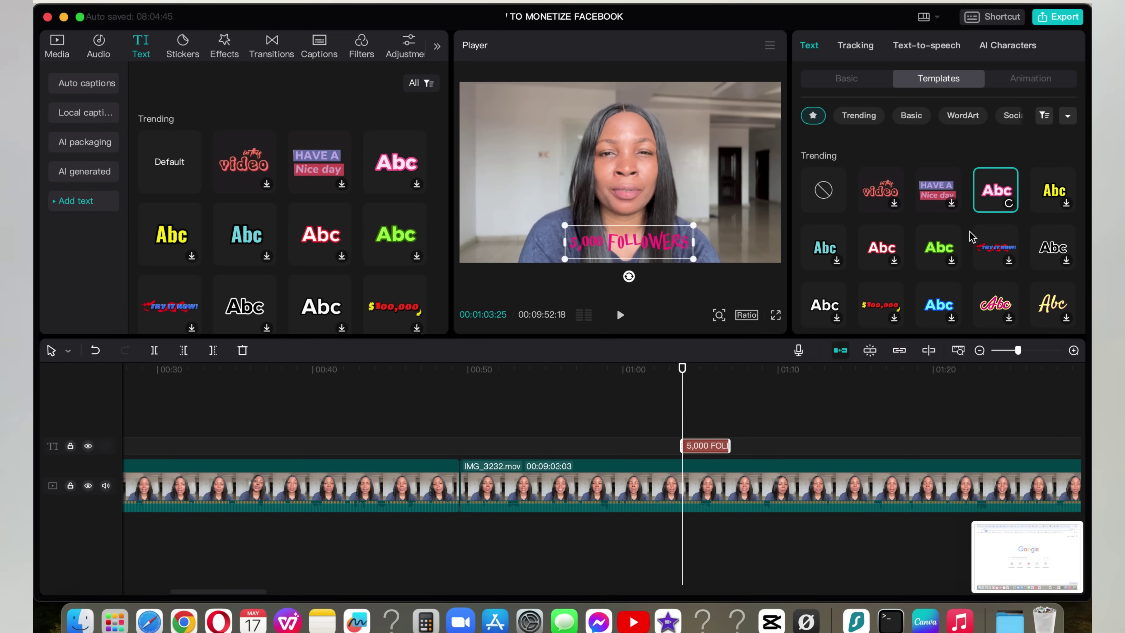
{"action": "left_click", "coordinate": [854, 83]}
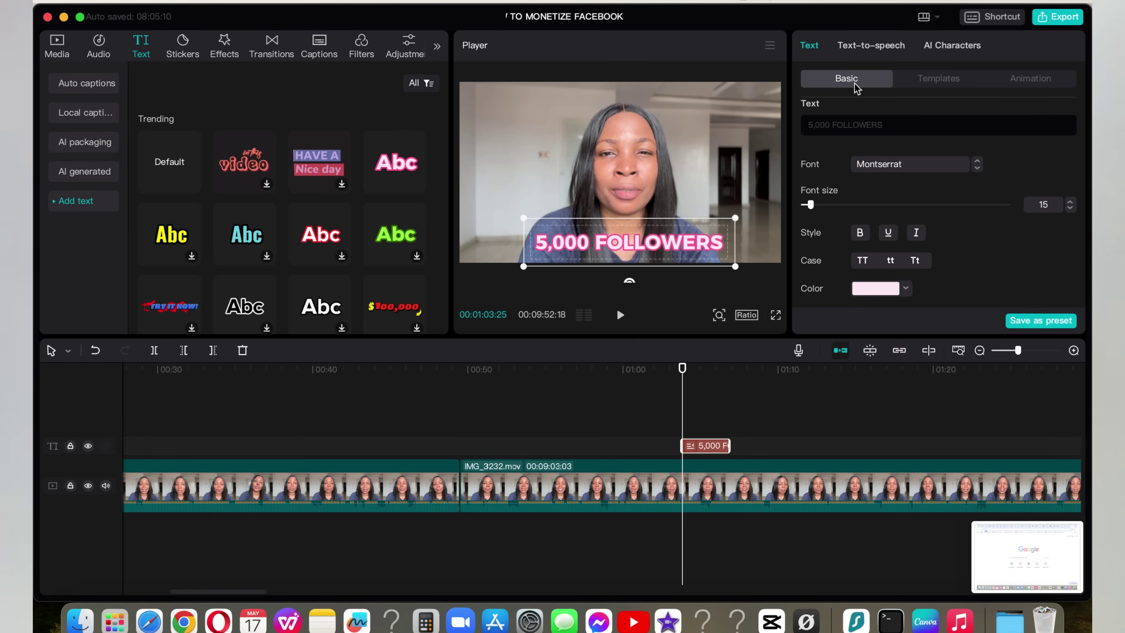
{"action": "scroll", "coordinate": [975, 248], "scroll_direction": "down", "scroll_amount": 6}
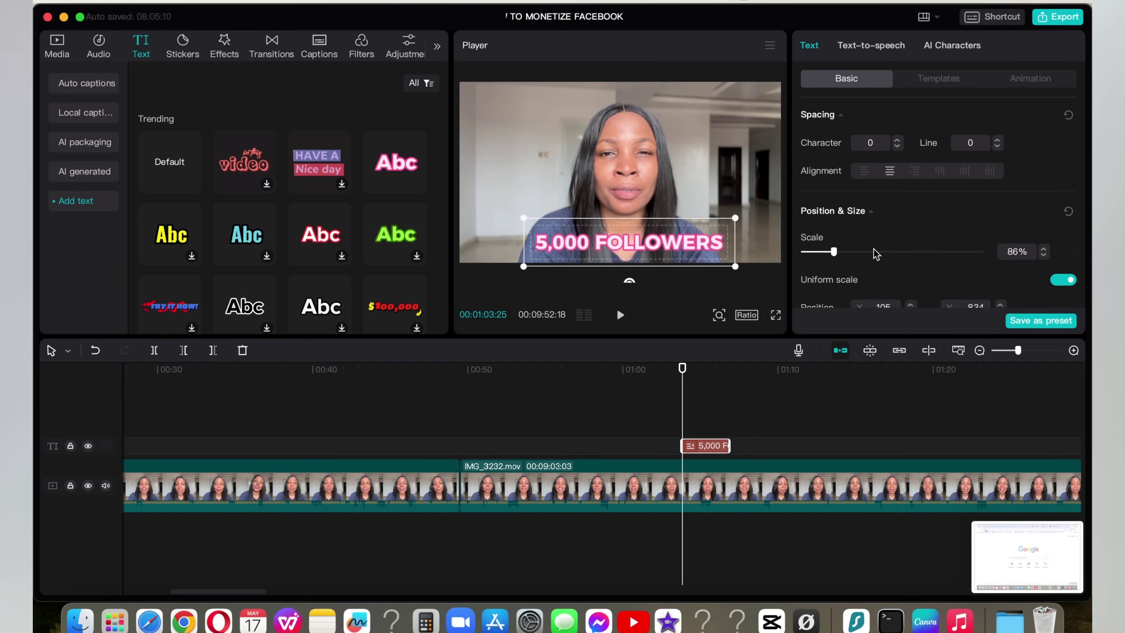
{"action": "scroll", "coordinate": [873, 240], "scroll_direction": "down", "scroll_amount": 5}
{"action": "scroll", "coordinate": [871, 238], "scroll_direction": "down", "scroll_amount": 2}
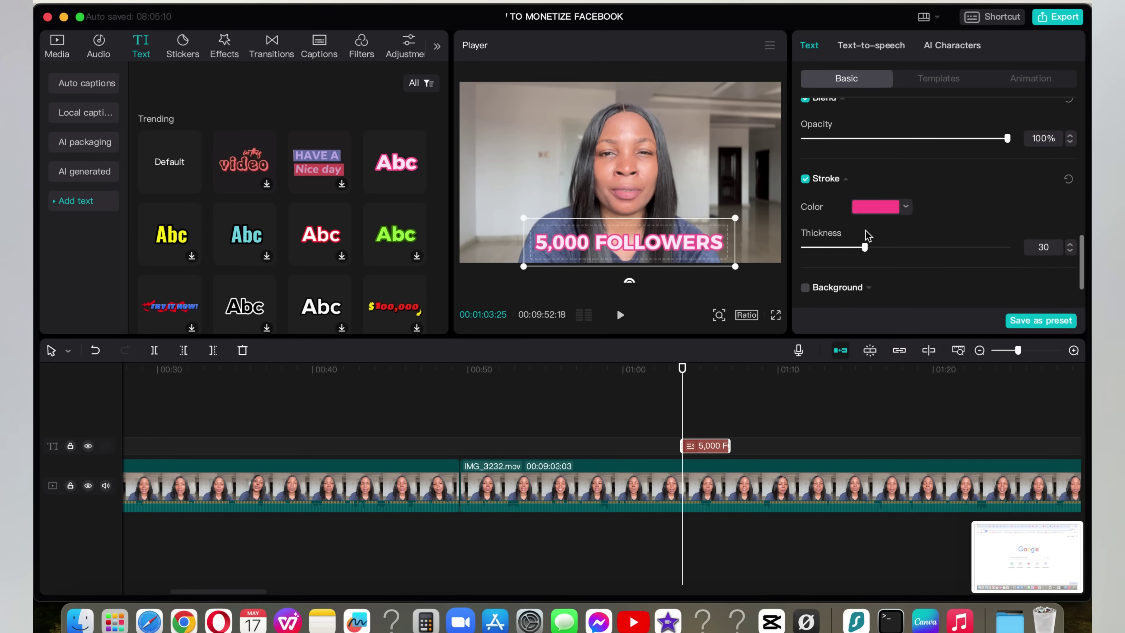
{"action": "scroll", "coordinate": [868, 235], "scroll_direction": "down", "scroll_amount": 2}
{"action": "left_click_drag", "start_coordinate": [864, 184], "coordinate": [823, 191]}
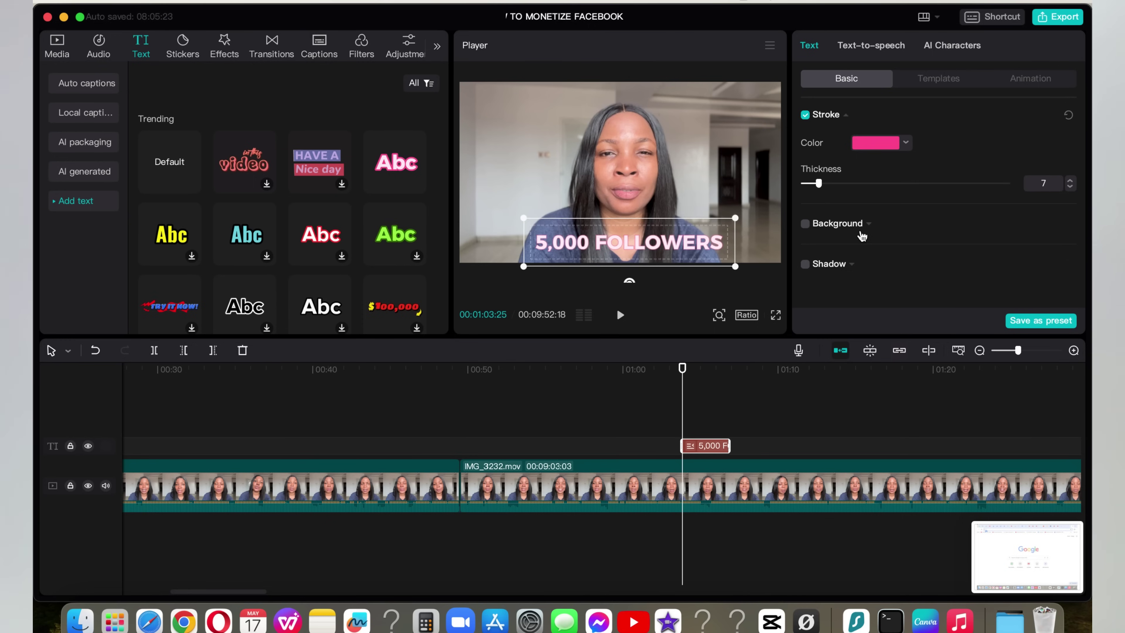
- Change the font of the "5,000 FOLLOWERS" text to Shrikhand
{"action": "scroll", "coordinate": [913, 220], "scroll_direction": "up", "scroll_amount": 5}
{"action": "scroll", "coordinate": [913, 215], "scroll_direction": "up", "scroll_amount": 4}
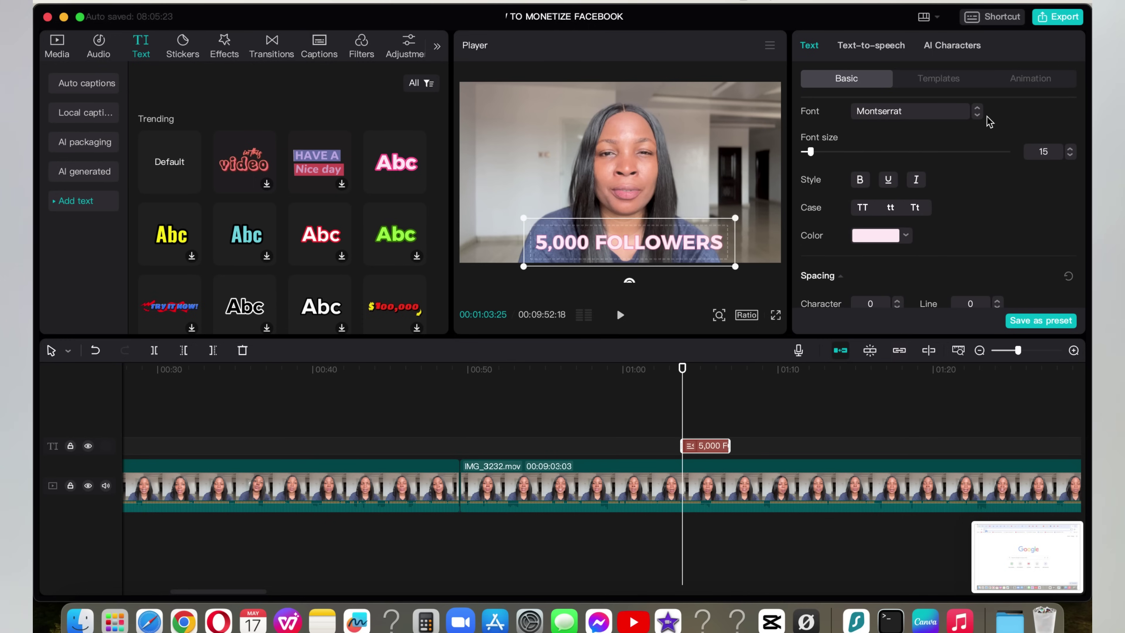
{"action": "left_click", "coordinate": [980, 110]}
{"action": "left_click", "coordinate": [979, 110]}
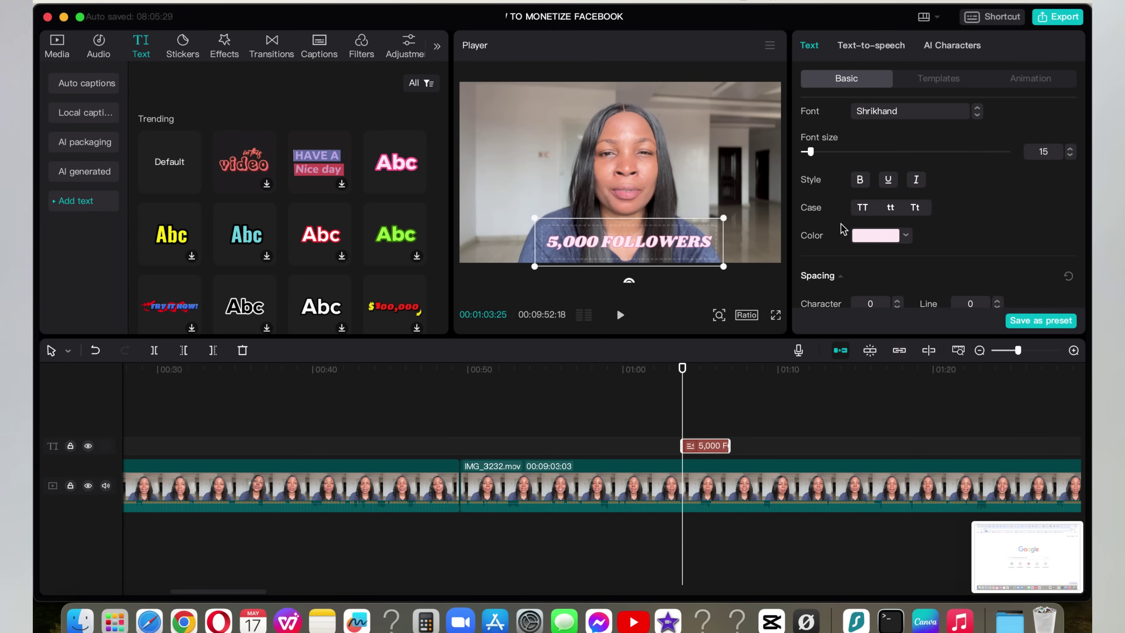
- Play back the start of the 5,000 FOLLOWERS title to check its look over the footage
{"action": "left_click", "coordinate": [661, 400]}
{"action": "left_click", "coordinate": [620, 315]}
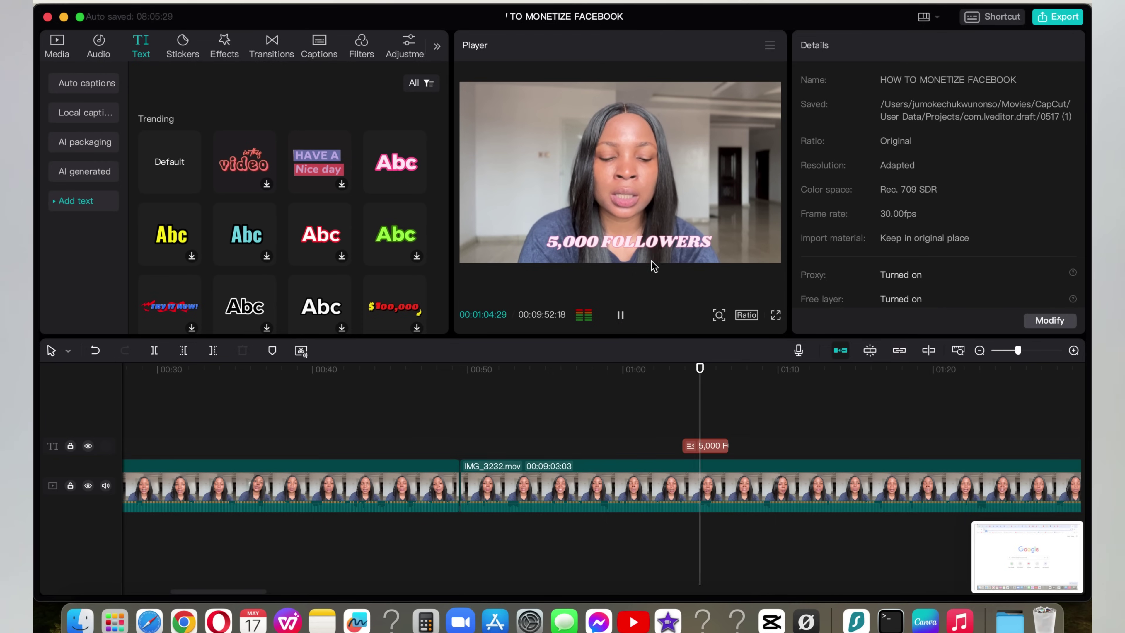
{"action": "left_click", "coordinate": [655, 245]}
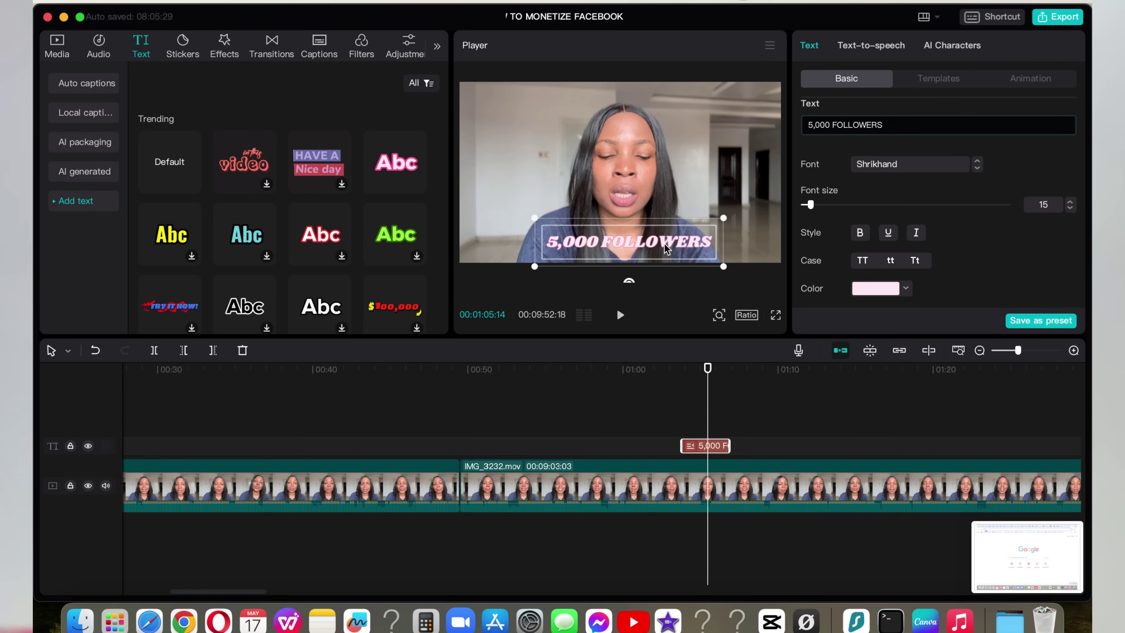
- Apply the Throw Out entrance animation to the 5,000 FOLLOWERS title and play it back from its start
{"action": "left_click", "coordinate": [680, 426]}
{"action": "left_click", "coordinate": [680, 425]}
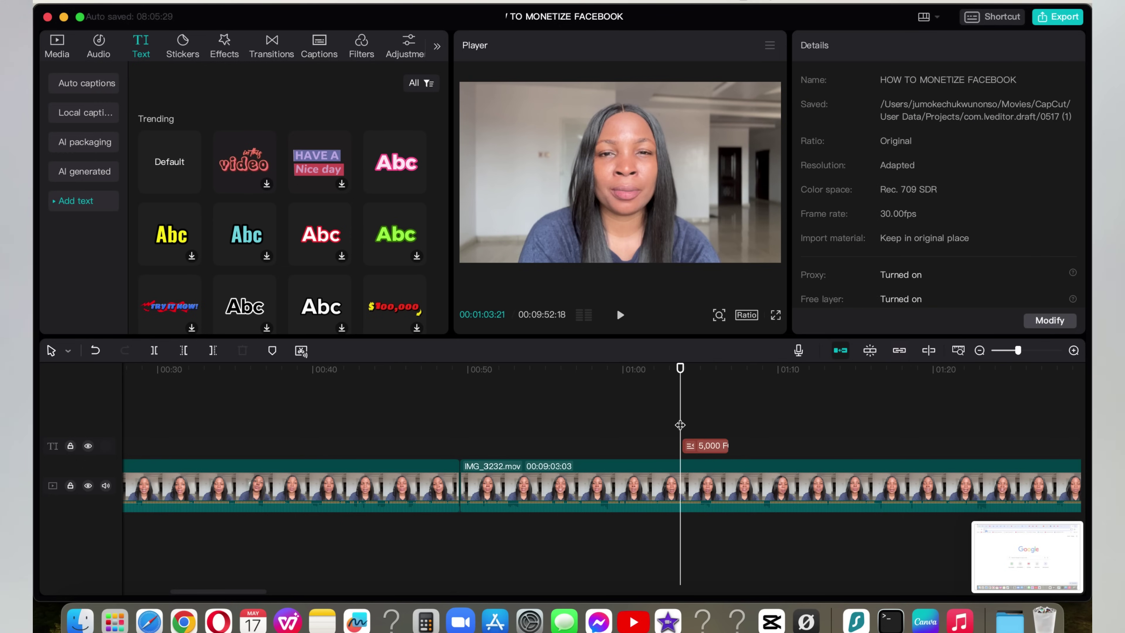
{"action": "left_click", "coordinate": [680, 425]}
{"action": "left_click", "coordinate": [703, 445]}
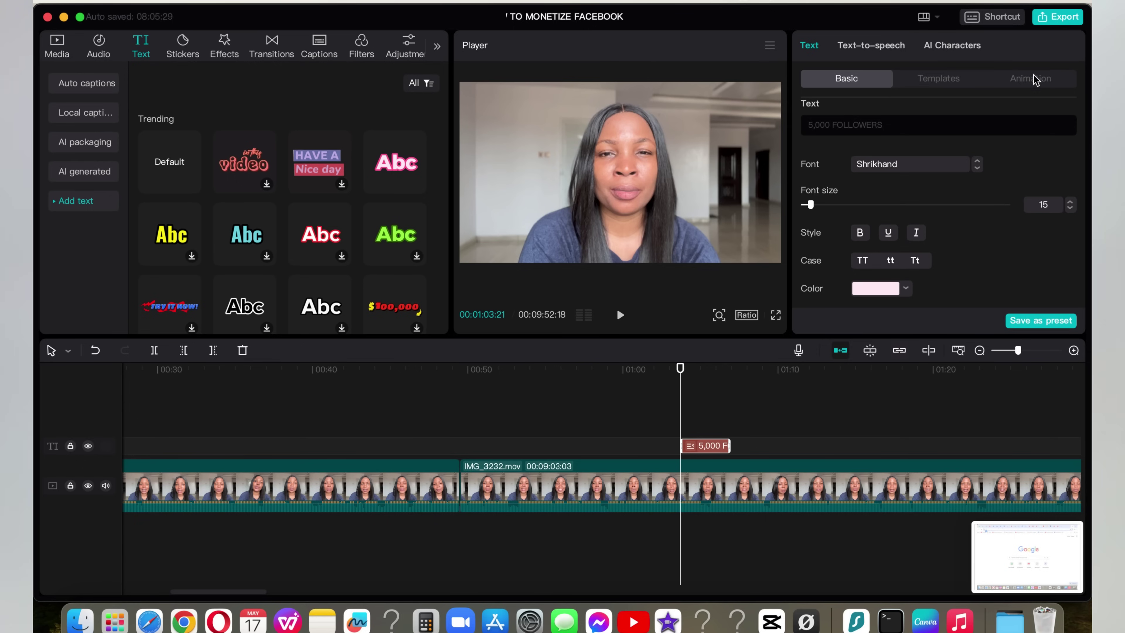
{"action": "left_click", "coordinate": [1027, 83]}
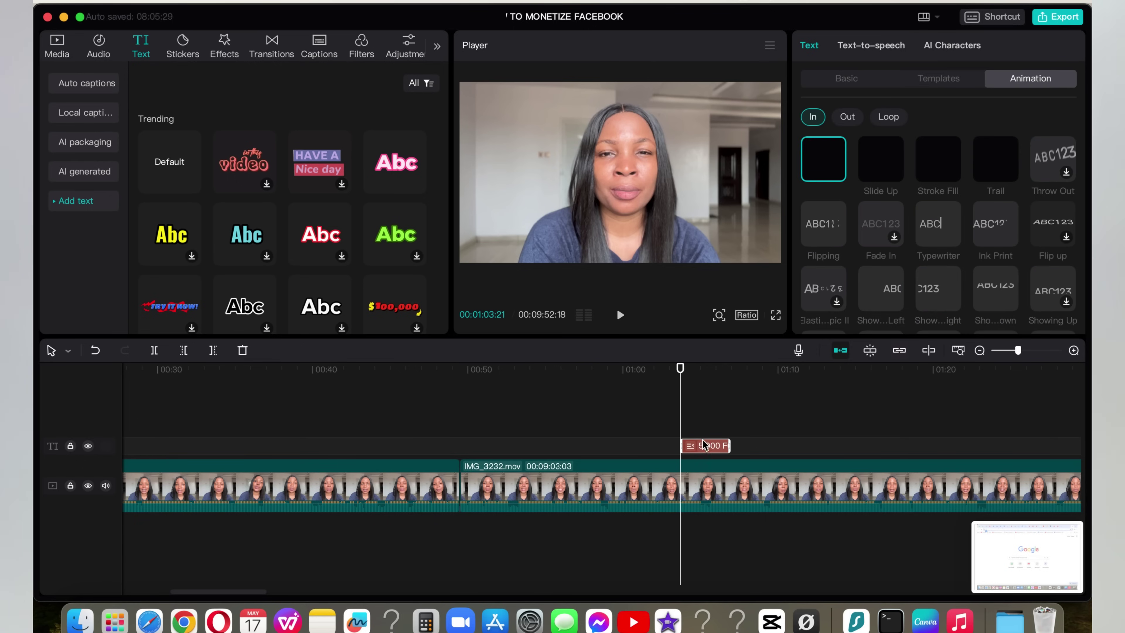
{"action": "left_click_drag", "start_coordinate": [681, 418], "coordinate": [684, 418]}
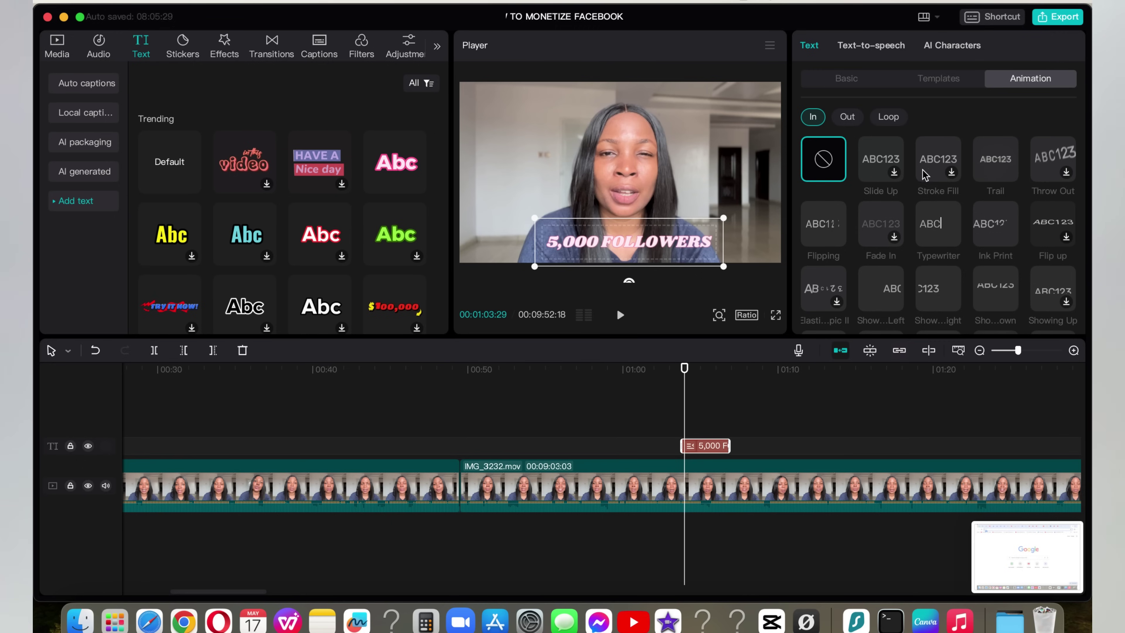
{"action": "left_click", "coordinate": [1041, 161]}
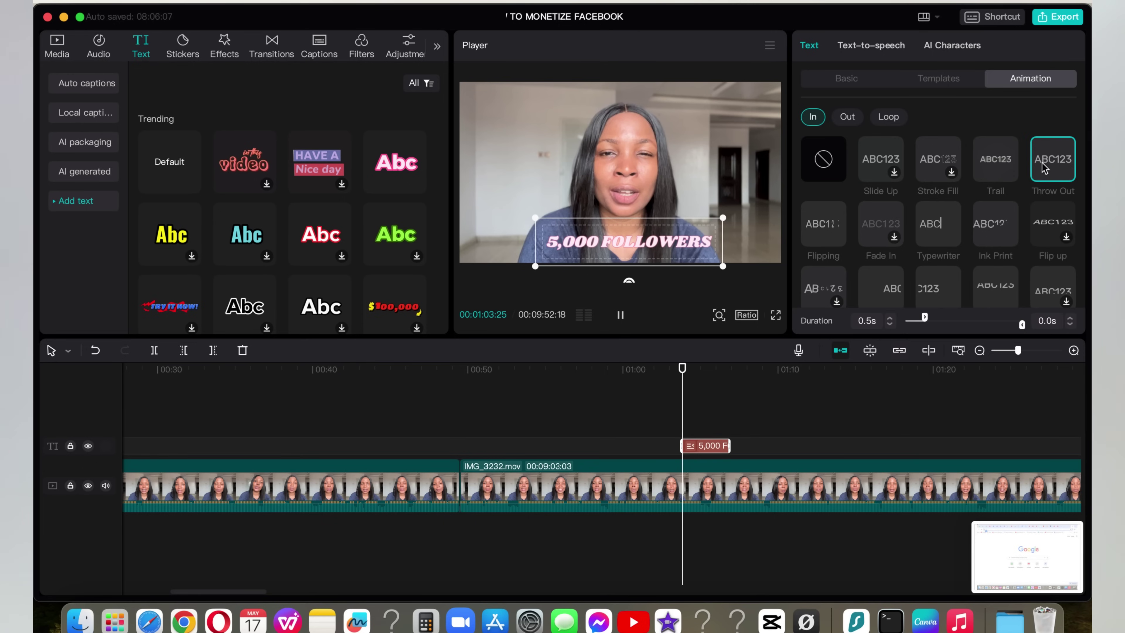
{"action": "left_click_drag", "start_coordinate": [688, 401], "coordinate": [678, 409]}
{"action": "left_click", "coordinate": [628, 316]}
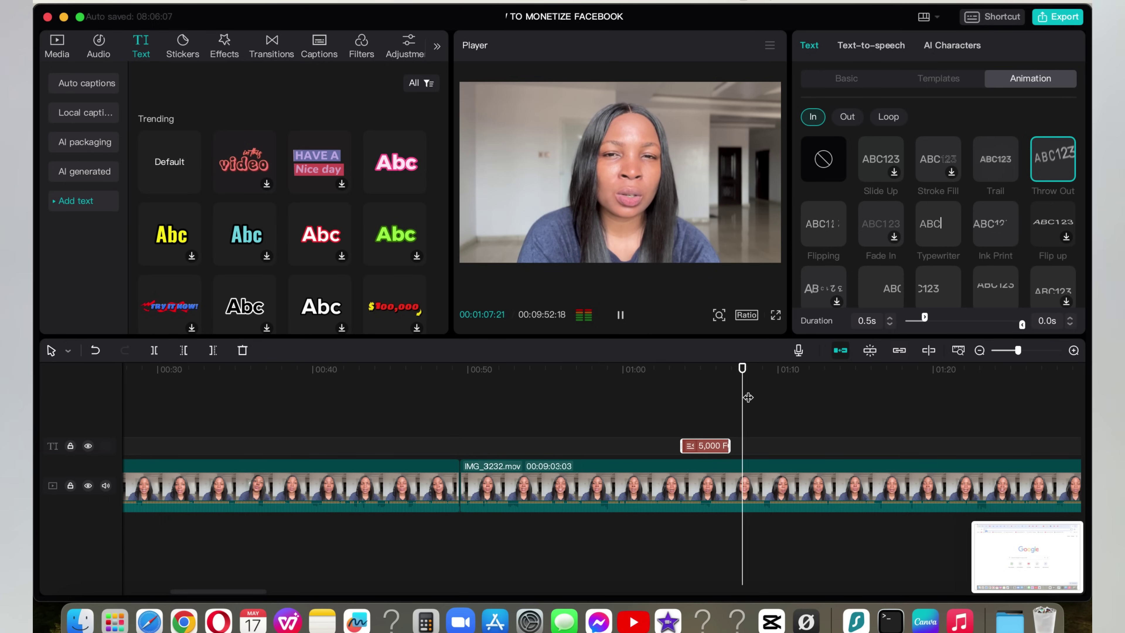
- Add the Stroke Fill exit animation to the 5,000 FOLLOWERS title and preview it
{"action": "left_click", "coordinate": [729, 386]}
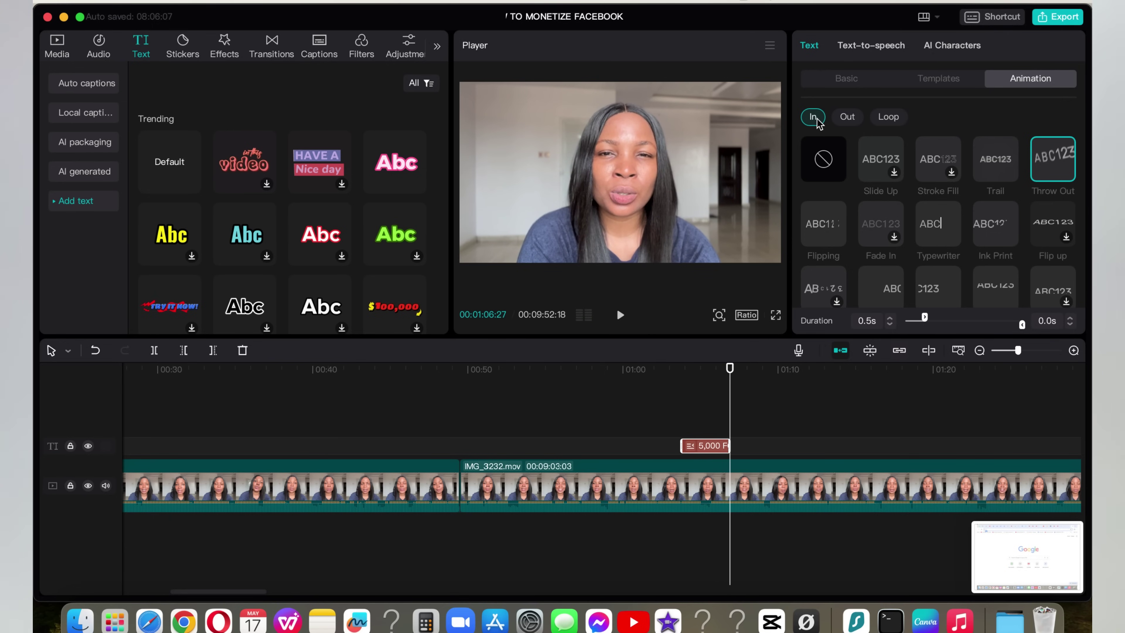
{"action": "left_click", "coordinate": [847, 117]}
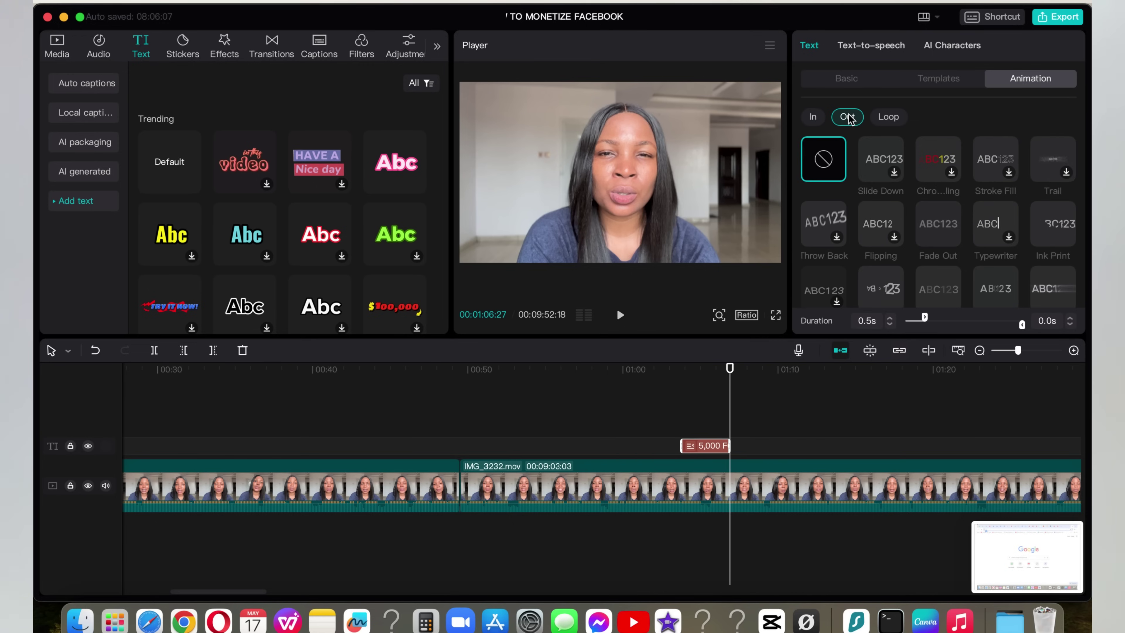
{"action": "left_click", "coordinate": [996, 176]}
{"action": "left_click", "coordinate": [679, 422]}
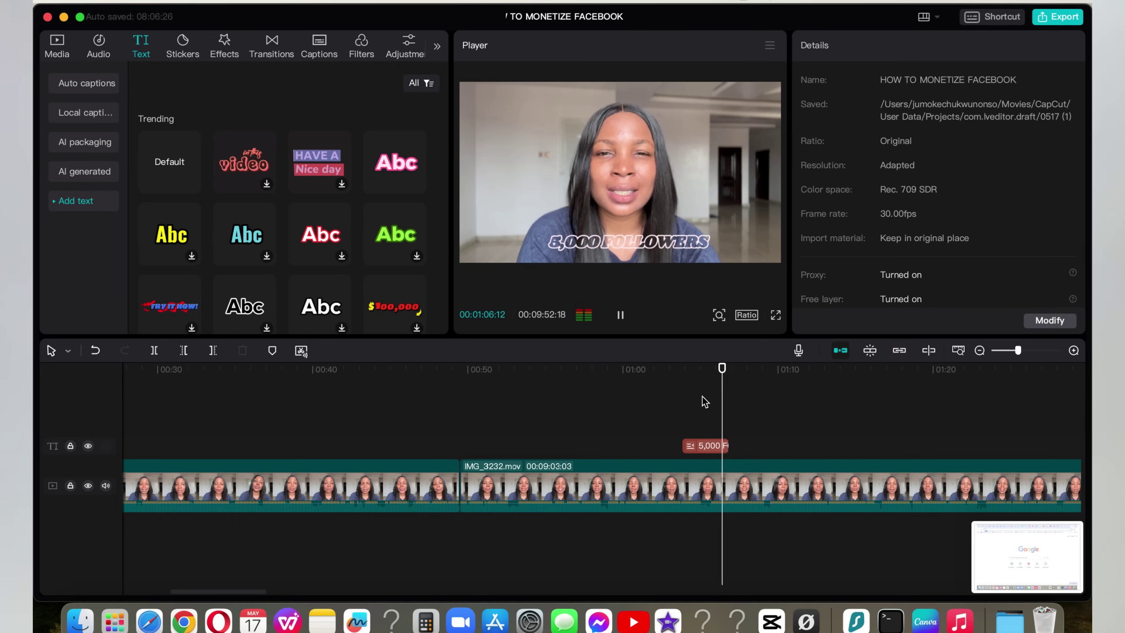
- Trim the end of the 5,000 FOLLOWERS title clip back to about 00:01:06
{"action": "left_click", "coordinate": [720, 445]}
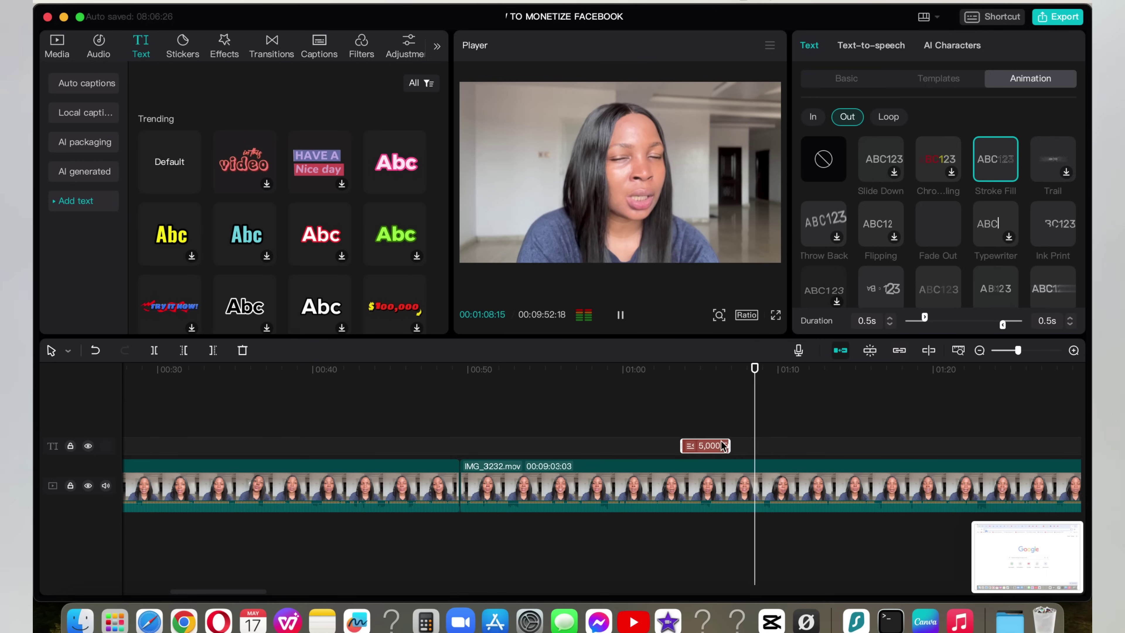
{"action": "left_click", "coordinate": [718, 445]}
{"action": "left_click", "coordinate": [718, 445]}
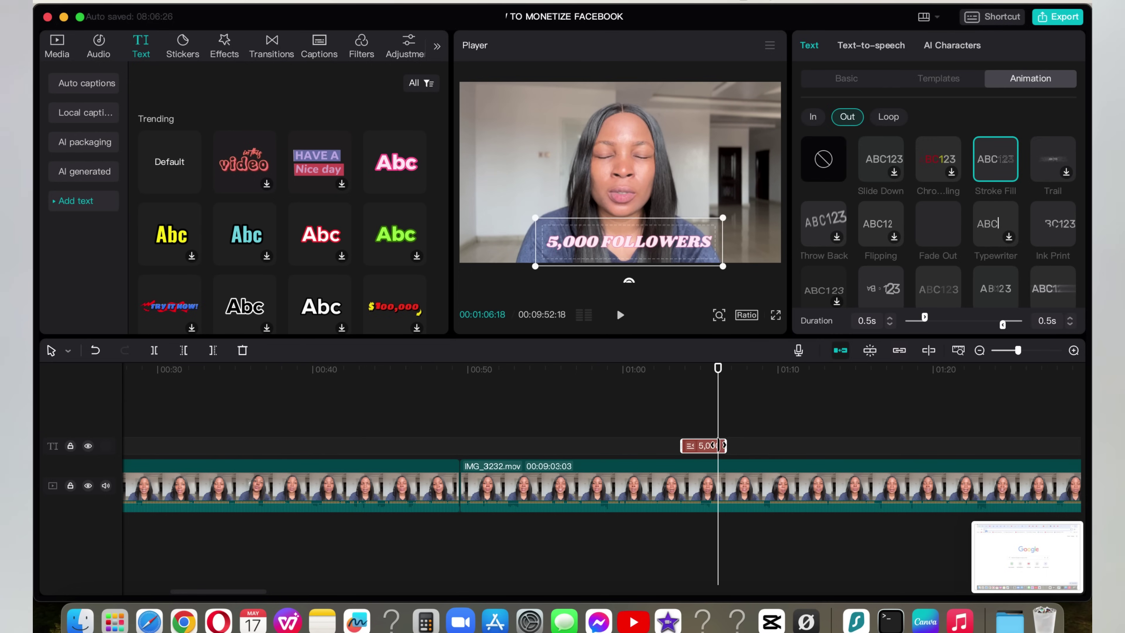
{"action": "left_click_drag", "start_coordinate": [719, 444], "coordinate": [715, 445]}
- Play the trimmed 5,000 FOLLOWERS title several times from its start to check its timing and animations
{"action": "left_click", "coordinate": [672, 412]}
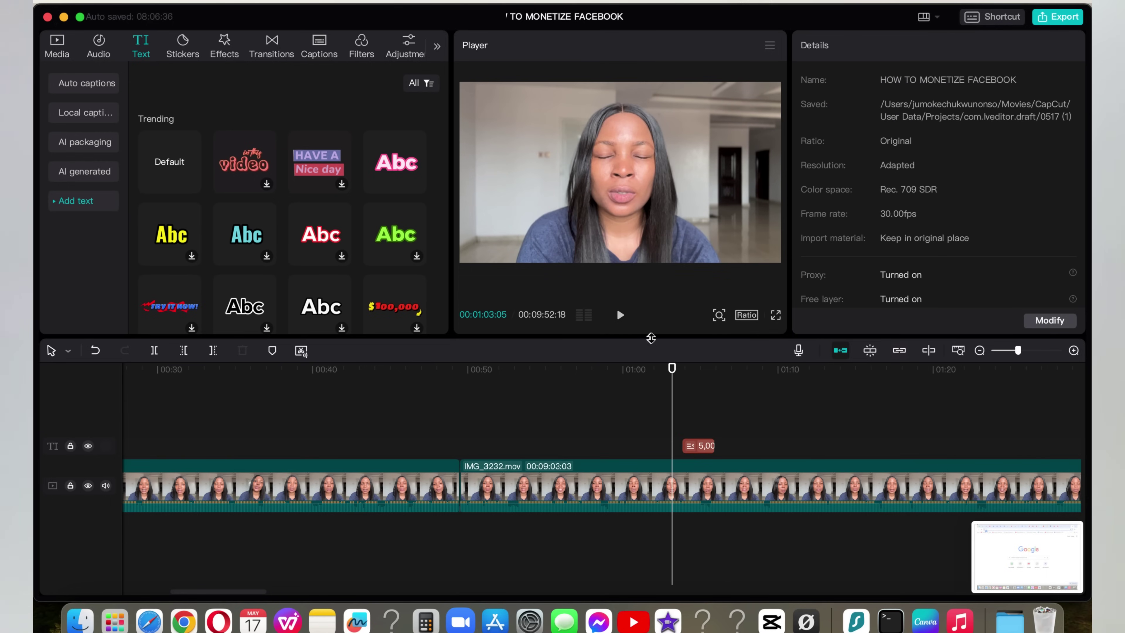
{"action": "left_click", "coordinate": [625, 320]}
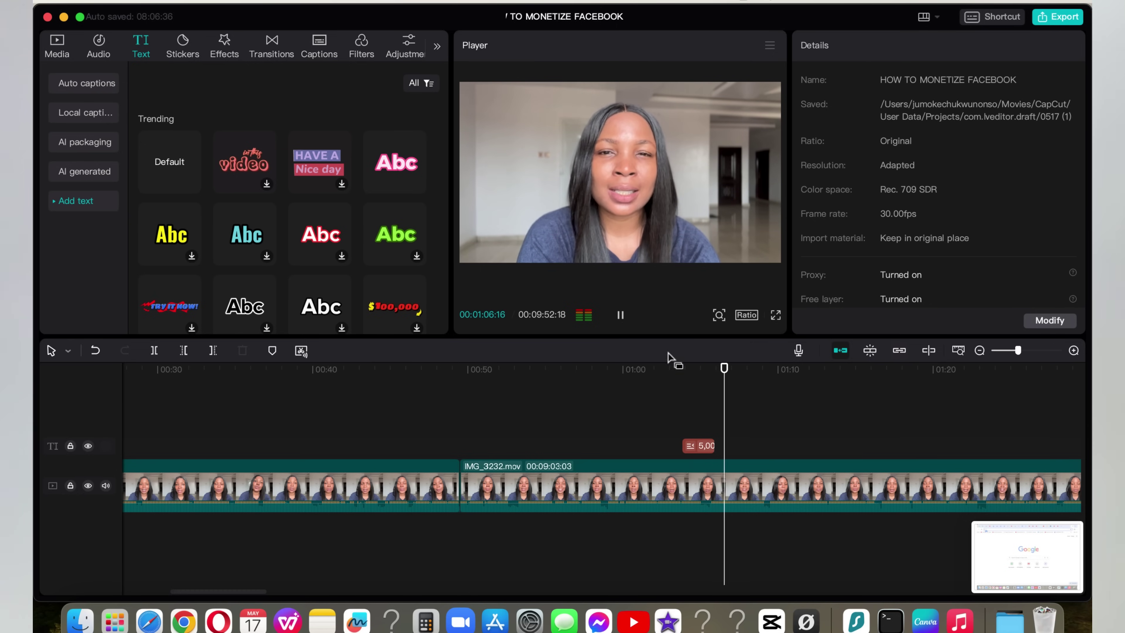
{"action": "key", "text": "space"}
{"action": "left_click", "coordinate": [728, 427]}
{"action": "left_click", "coordinate": [678, 414]}
{"action": "left_click", "coordinate": [620, 315]}
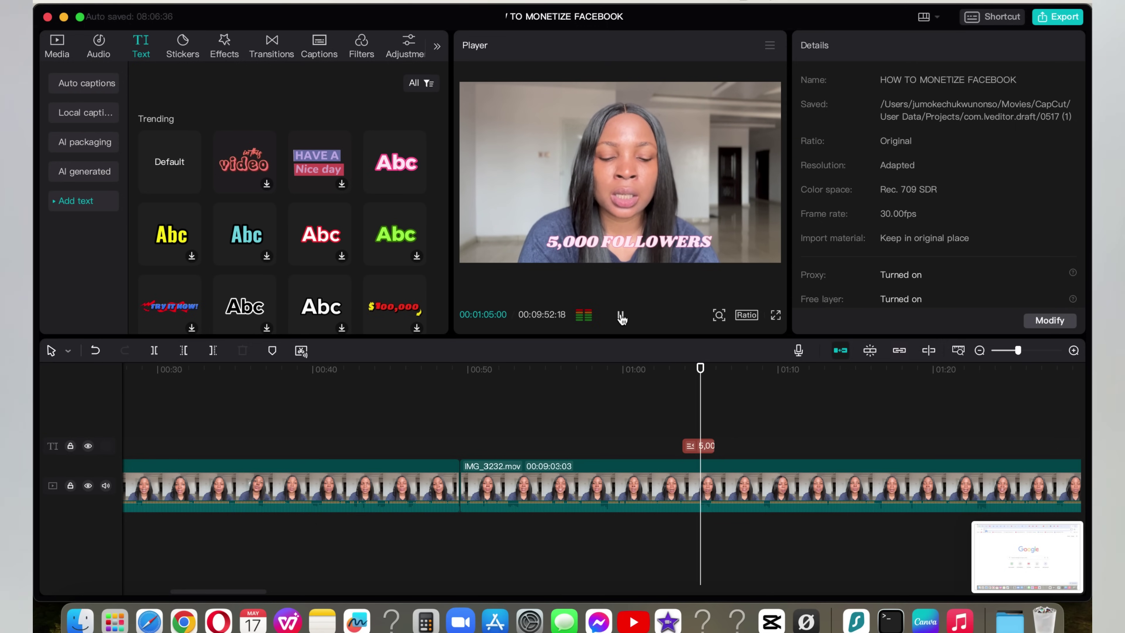
{"action": "left_click", "coordinate": [621, 316]}
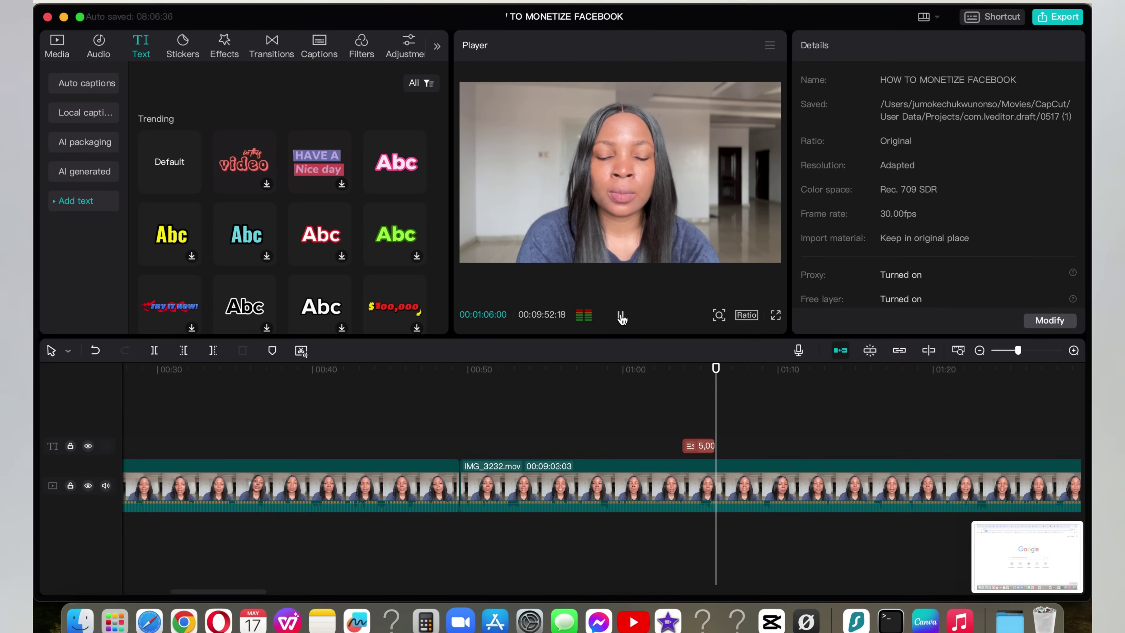
{"action": "left_click_drag", "start_coordinate": [742, 416], "coordinate": [717, 426]}
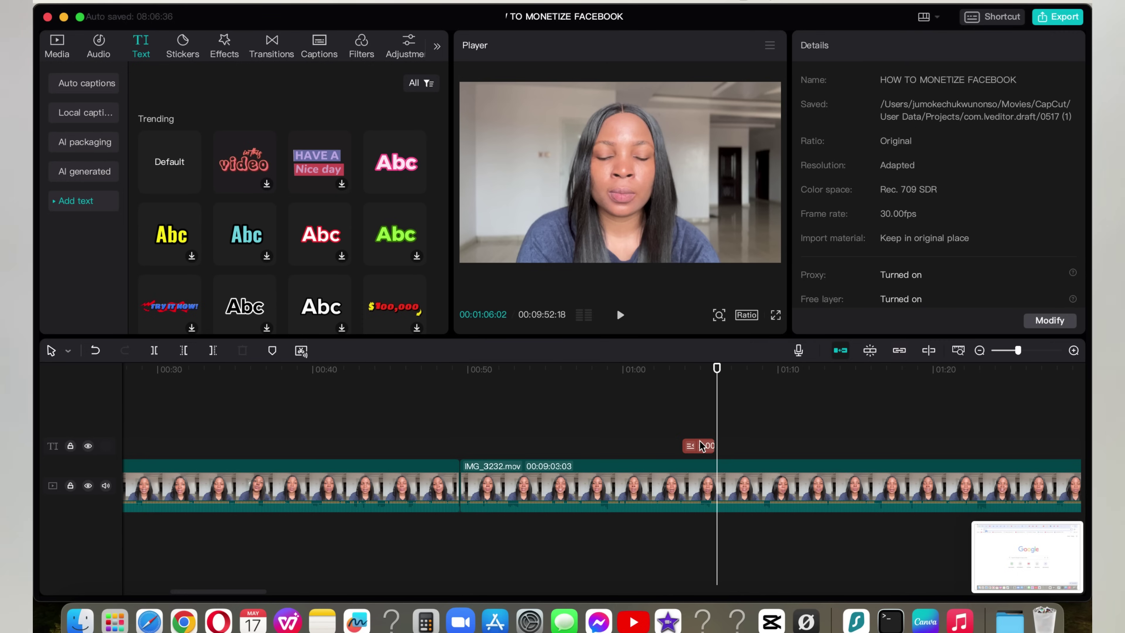
{"action": "left_click", "coordinate": [689, 432]}
{"action": "left_click_drag", "start_coordinate": [688, 439], "coordinate": [679, 376]}
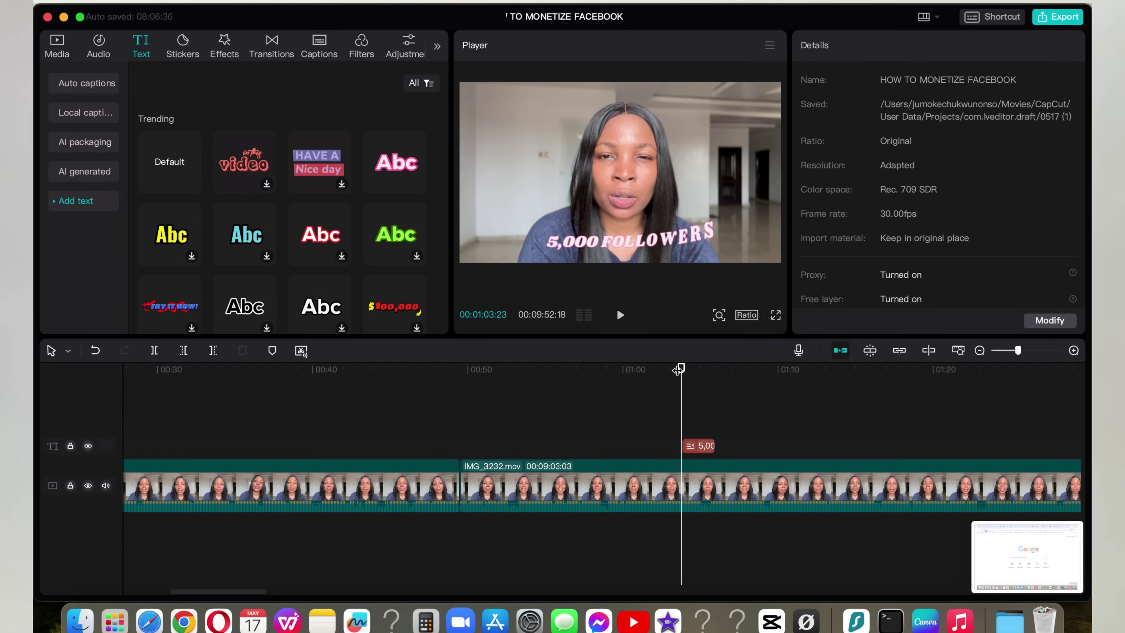
{"action": "left_click", "coordinate": [619, 316]}
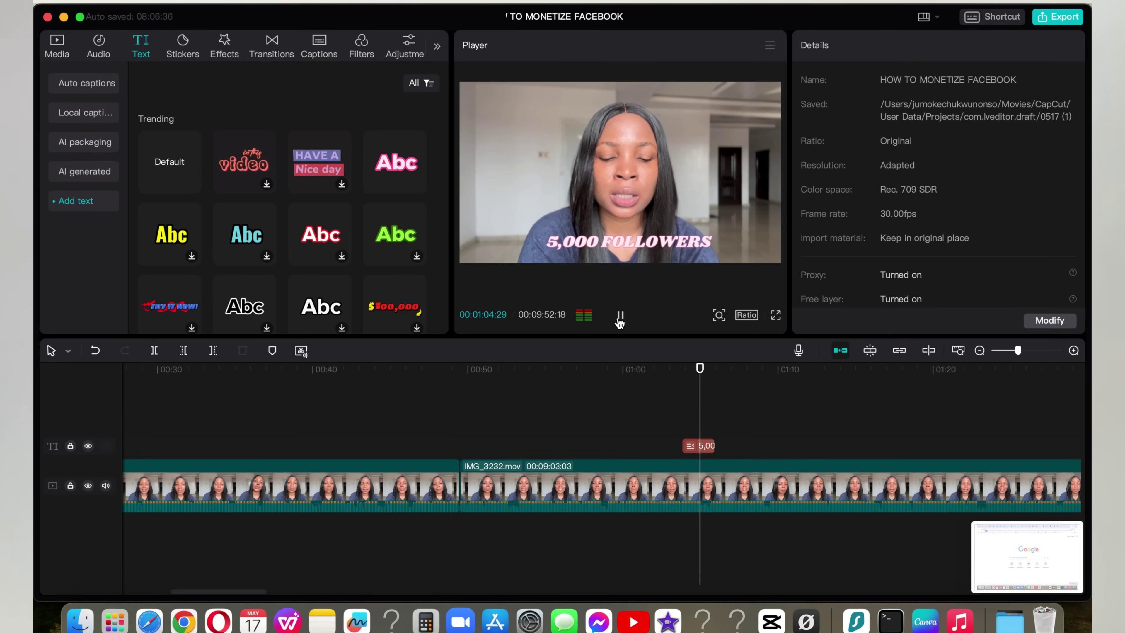
{"action": "left_click", "coordinate": [701, 447]}
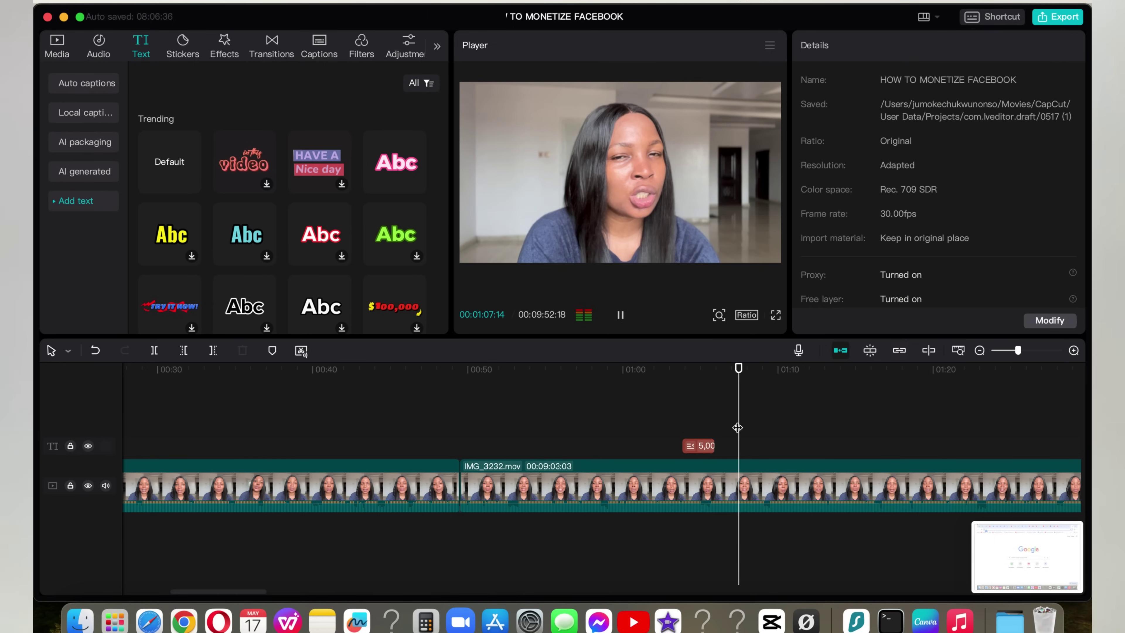
{"action": "key", "text": "space"}
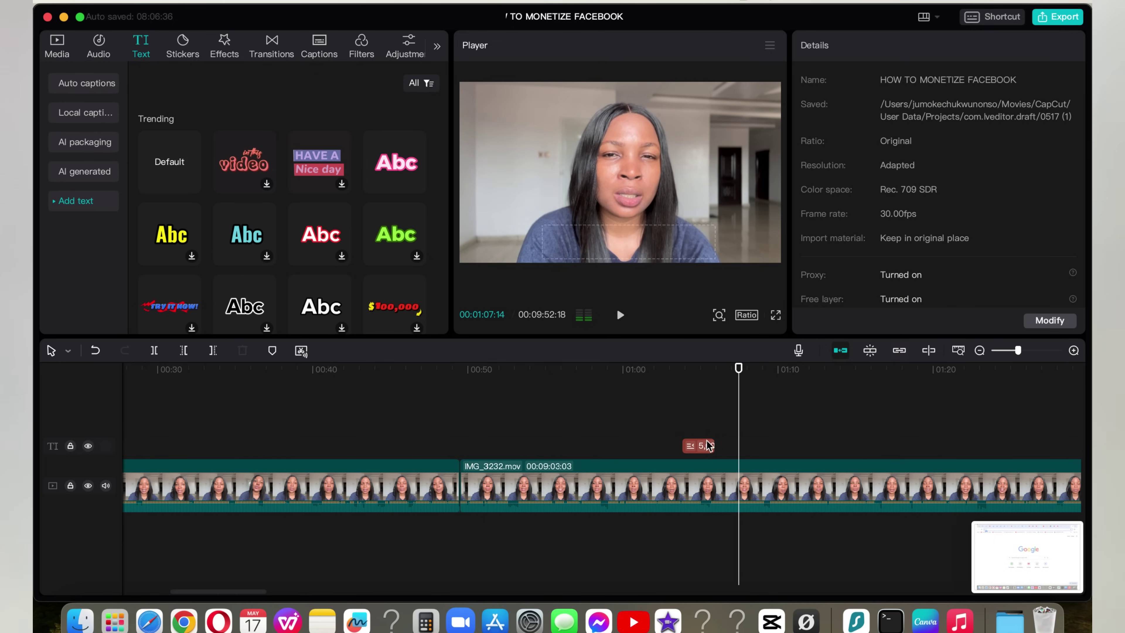
- Copy the 5,000 FOLLOWERS title clip and paste the duplicate on the same text track at 00:01:06:12
{"action": "left_click", "coordinate": [707, 446]}
{"action": "right_click", "coordinate": [707, 445]}
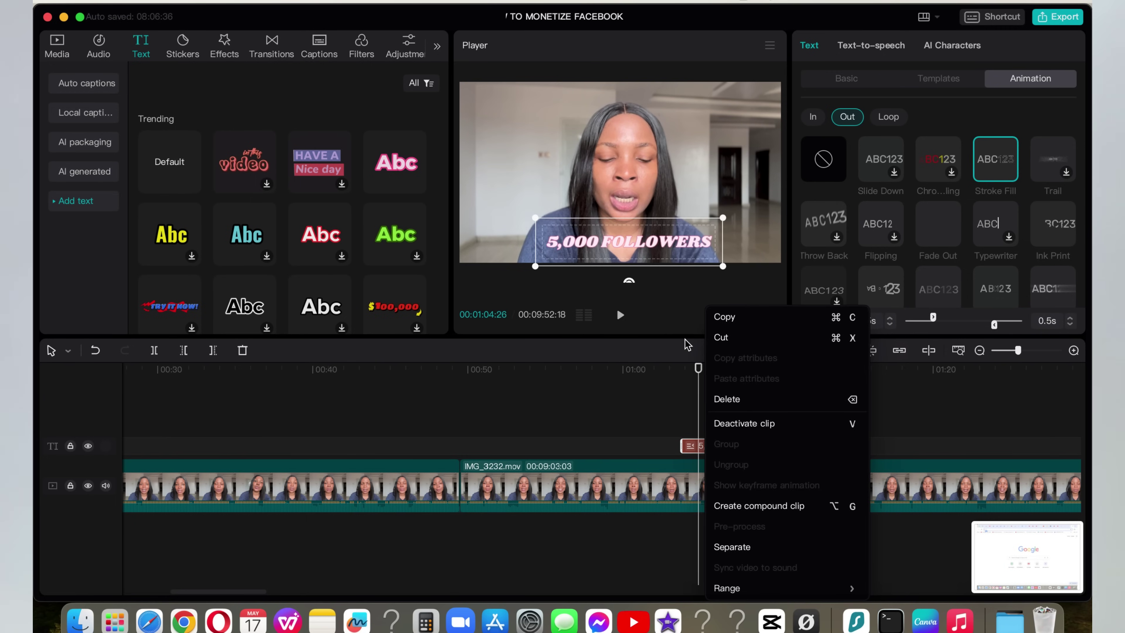
{"action": "left_click", "coordinate": [773, 316]}
{"action": "left_click", "coordinate": [733, 425]}
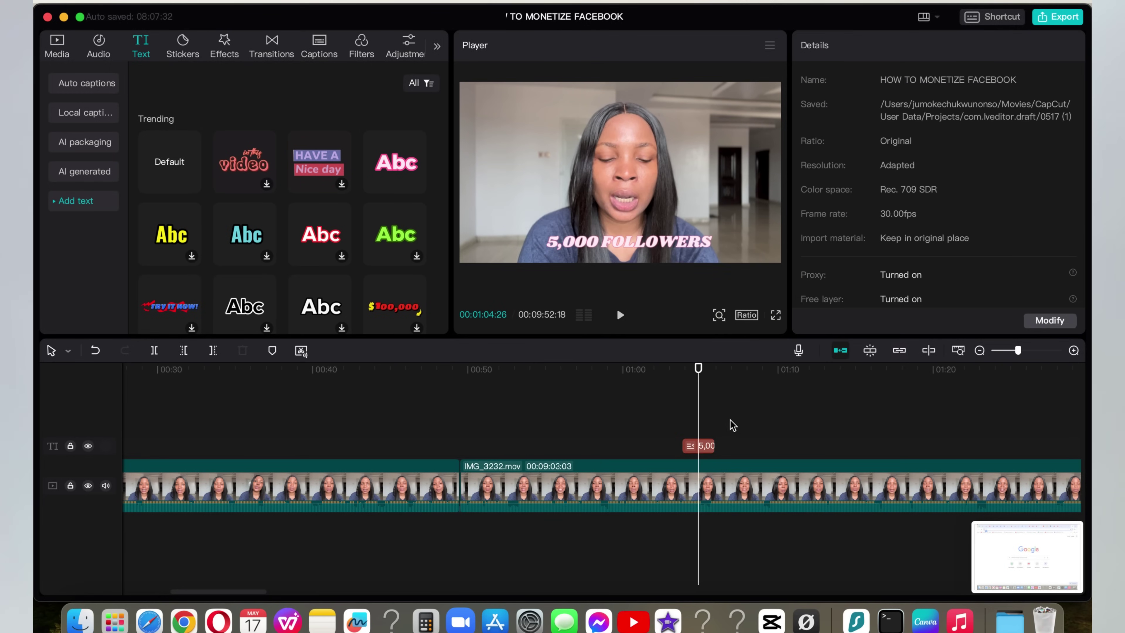
{"action": "right_click", "coordinate": [741, 446]}
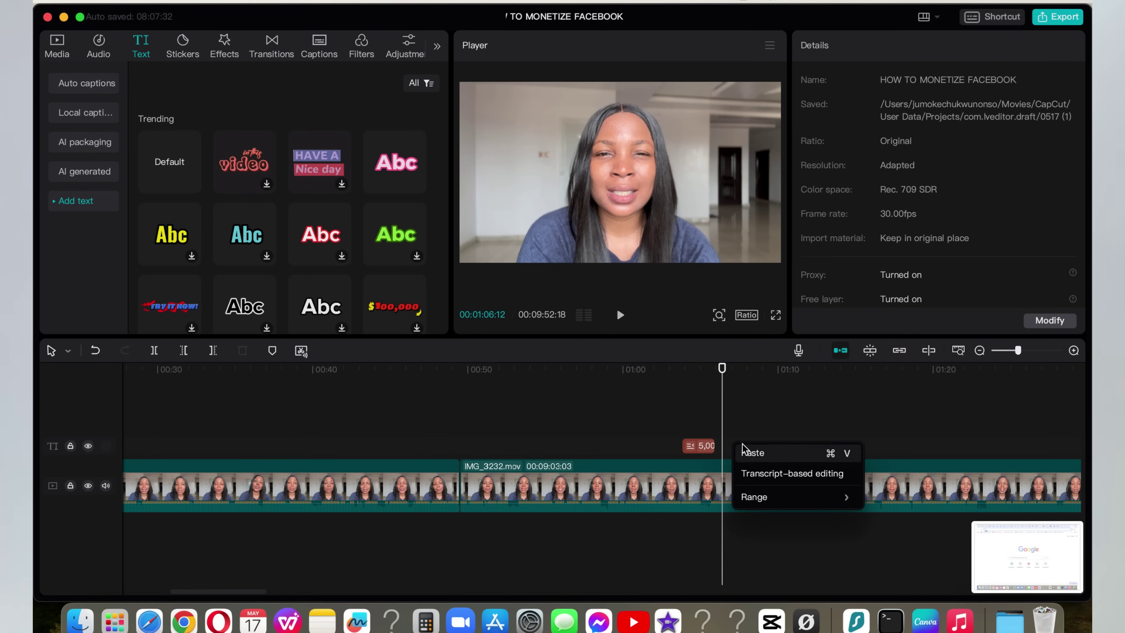
{"action": "left_click", "coordinate": [743, 449]}
- Preview into the pasted title copy, select it and replace 5,000 in its text with 60,000
{"action": "left_click", "coordinate": [706, 411]}
{"action": "key", "text": "space"}
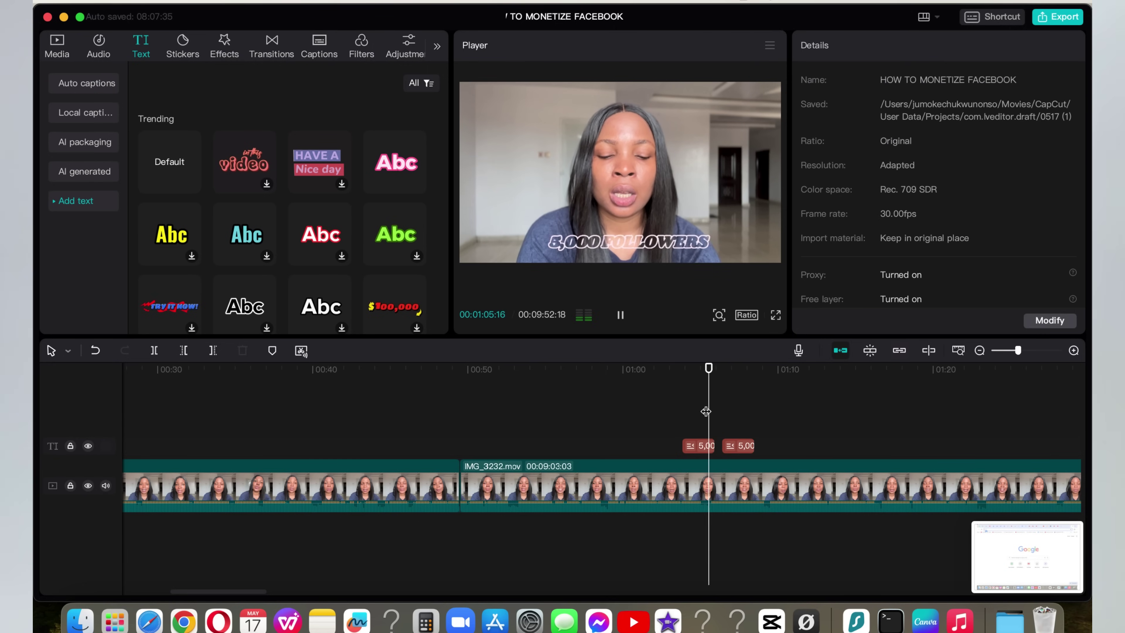
{"action": "left_click", "coordinate": [744, 448]}
{"action": "left_click", "coordinate": [736, 401]}
{"action": "left_click", "coordinate": [731, 448]}
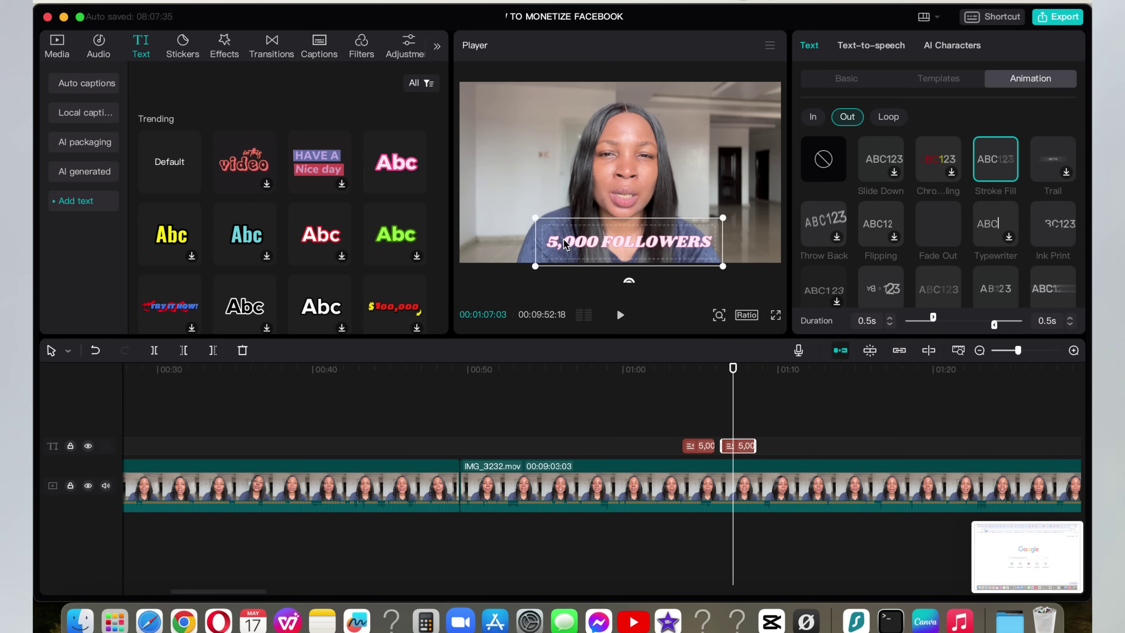
{"action": "double_click", "coordinate": [564, 244]}
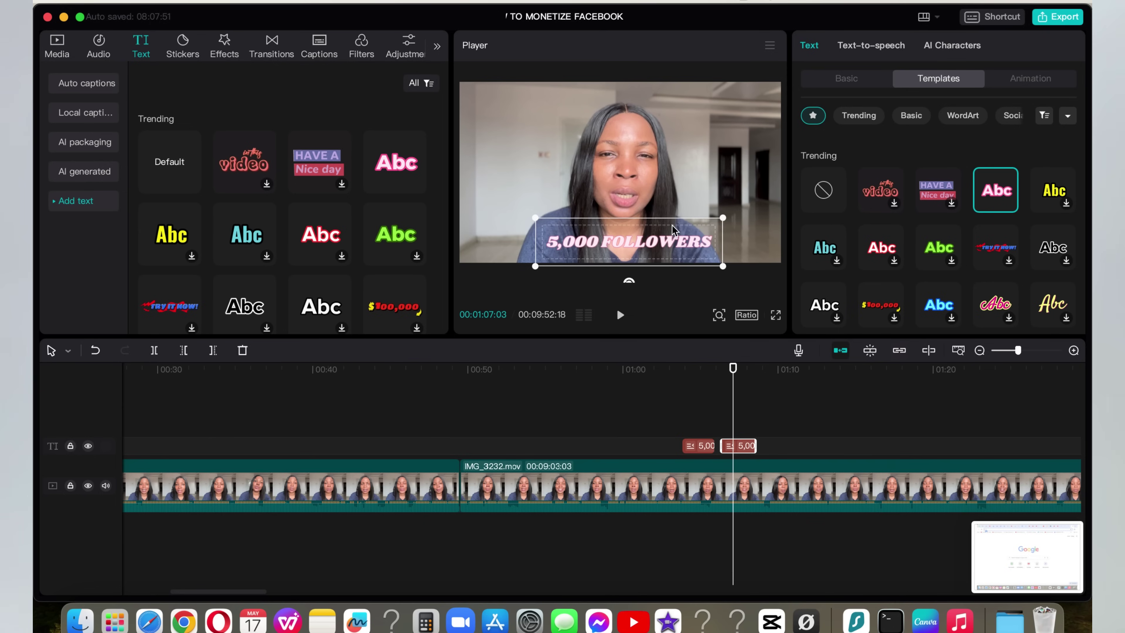
{"action": "left_click", "coordinate": [841, 82]}
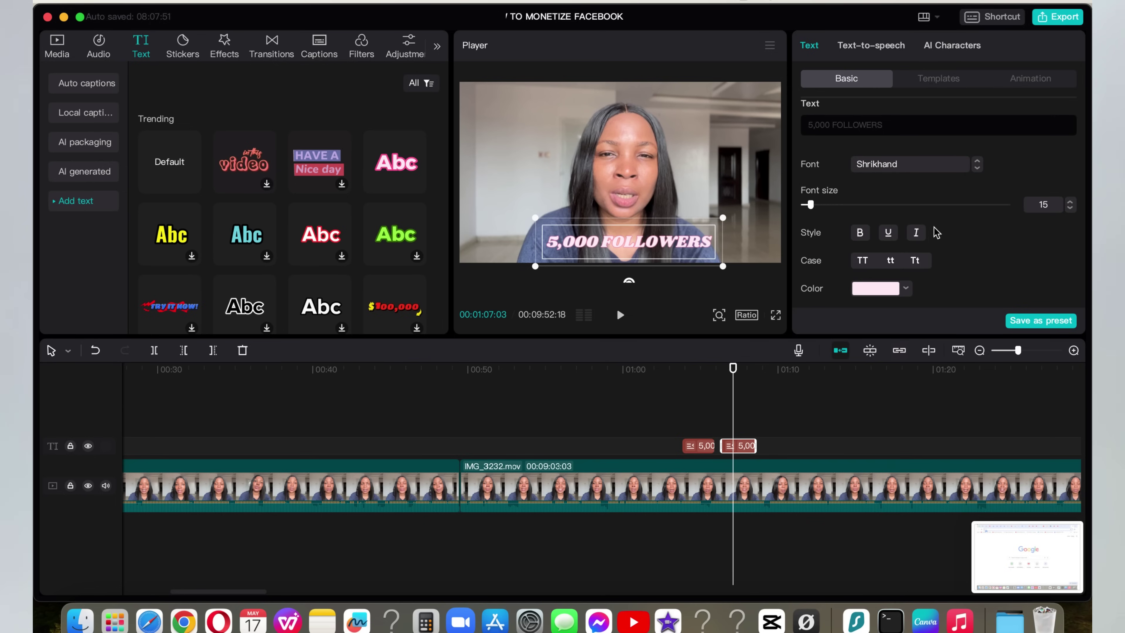
{"action": "left_click", "coordinate": [889, 124]}
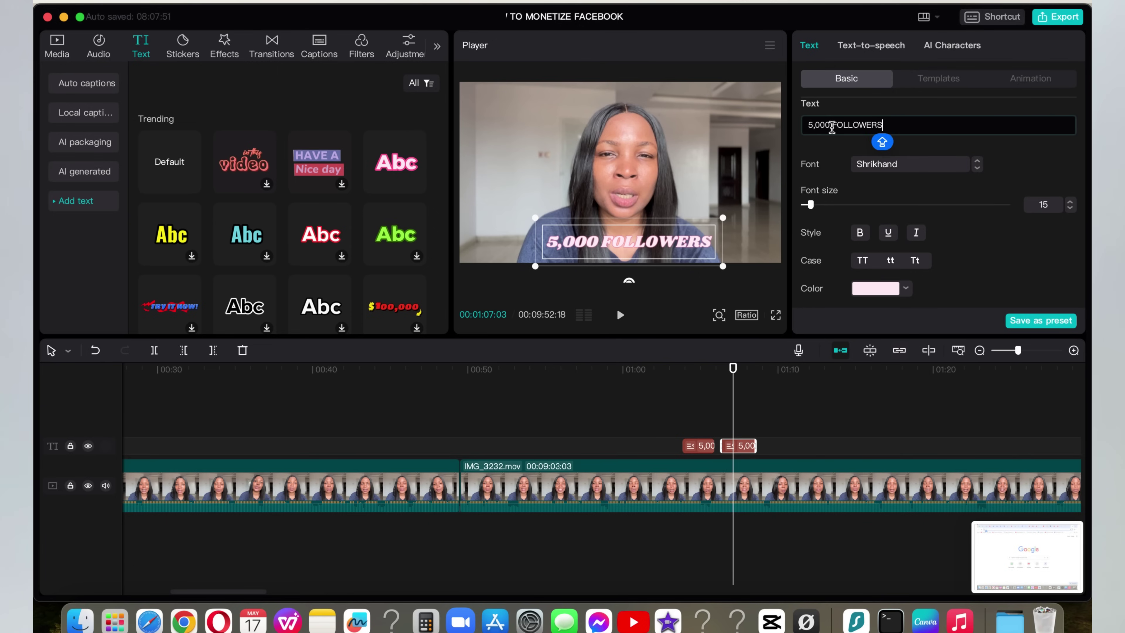
{"action": "left_click_drag", "start_coordinate": [832, 125], "coordinate": [804, 125]}
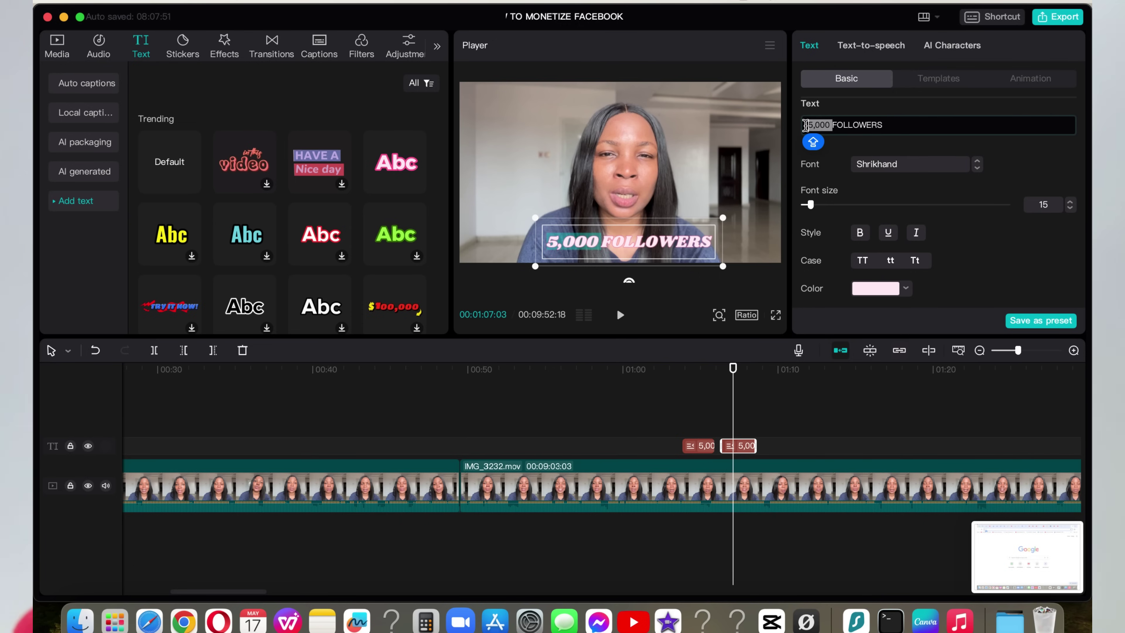
{"action": "type", "text": "60,000"}
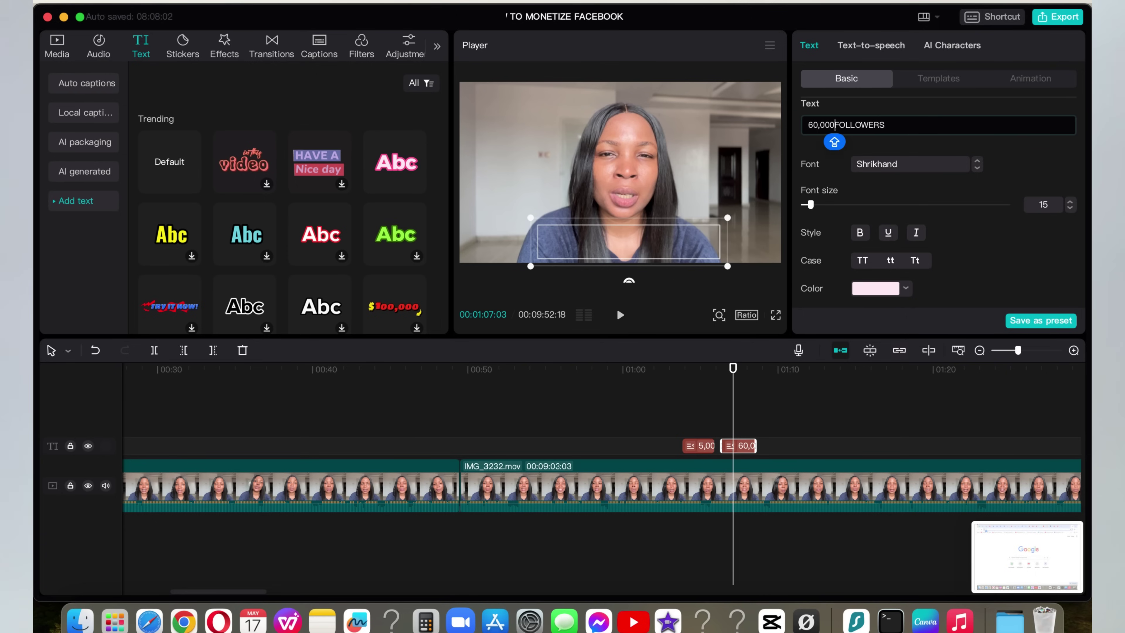
- Replace the word FOLLOWERS in the copied title so its text reads 60,000 MINUTES OF WATCH TIME
{"action": "left_click", "coordinate": [889, 126]}
{"action": "key", "text": "BackSpace"}
{"action": "key", "text": "BackSpace"}
{"action": "key", "text": "BackSpace"}
{"action": "key", "text": "BackSpace"}
{"action": "key", "text": "BackSpace"}
{"action": "key", "text": "BackSpace"}
{"action": "key", "text": "BackSpace"}
{"action": "key", "text": "BackSpace"}
{"action": "key", "text": "BackSpace"}
{"action": "type", "text": "MINUTES"}
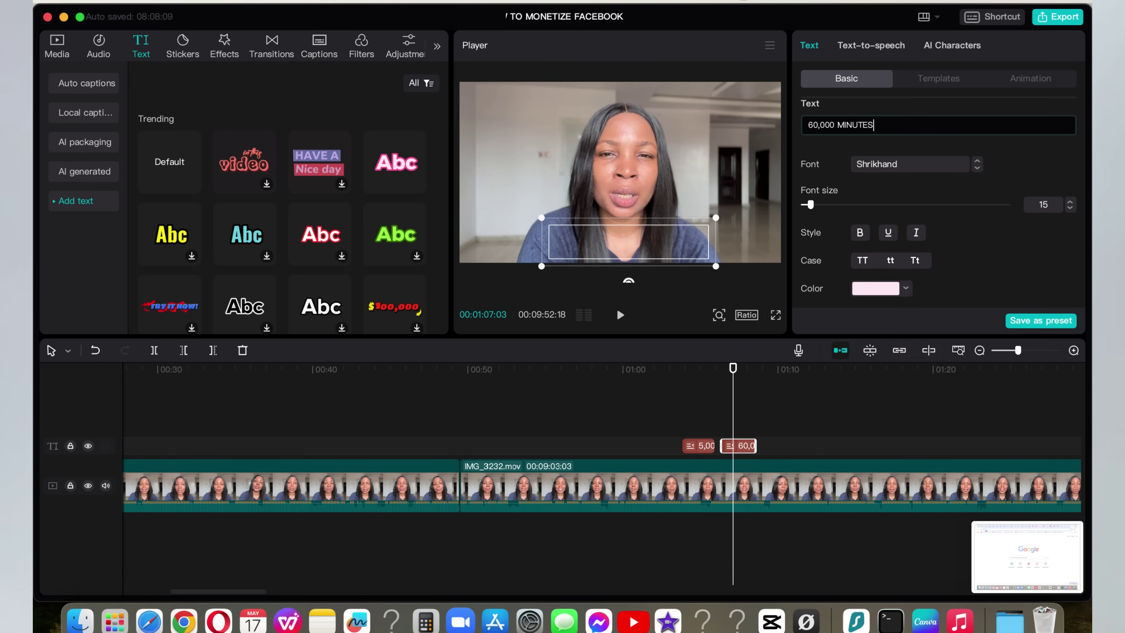
{"action": "type", "text": " OF "}
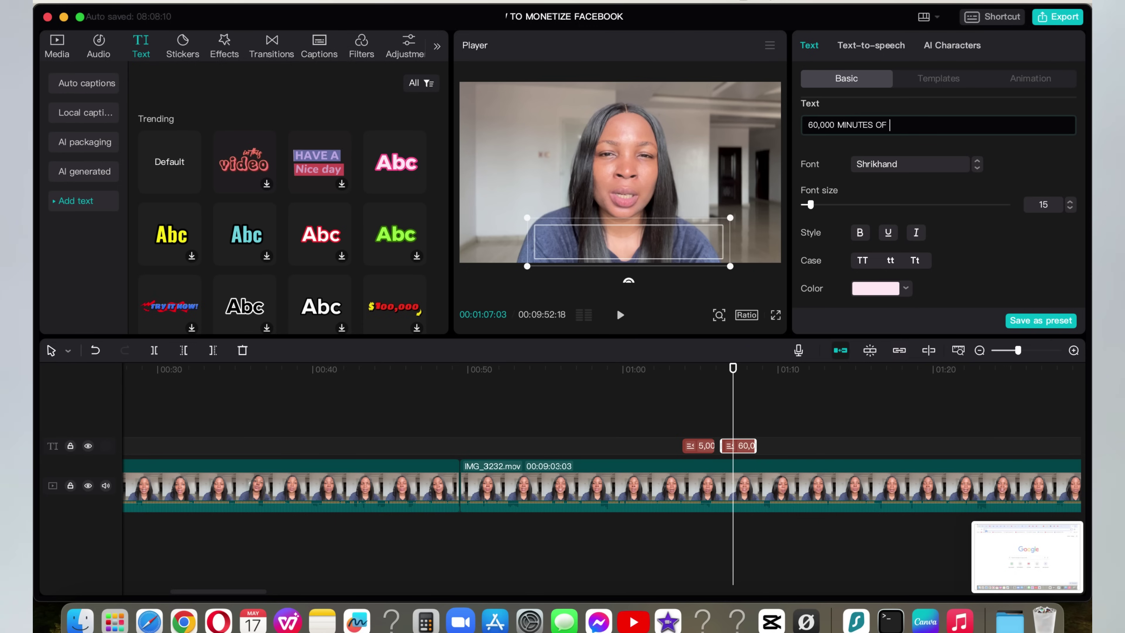
{"action": "type", "text": "WATCH TIME"}
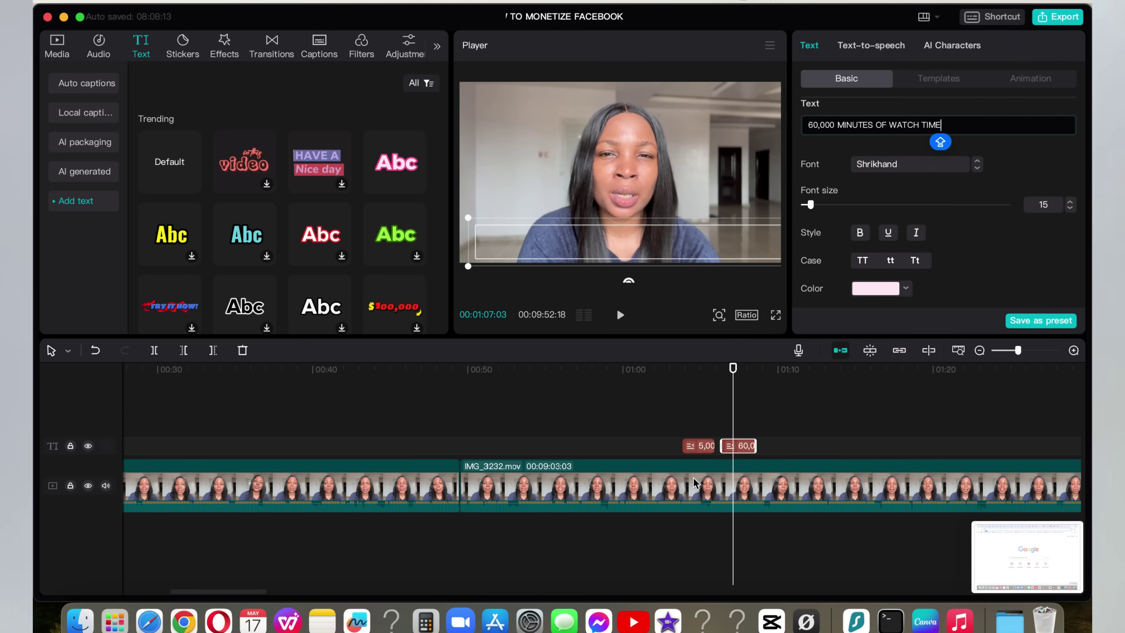
- Play the 60,000 MINUTES OF WATCH TIME title copy several times to check how its text and animation appear
{"action": "left_click", "coordinate": [707, 422]}
{"action": "key", "text": "space"}
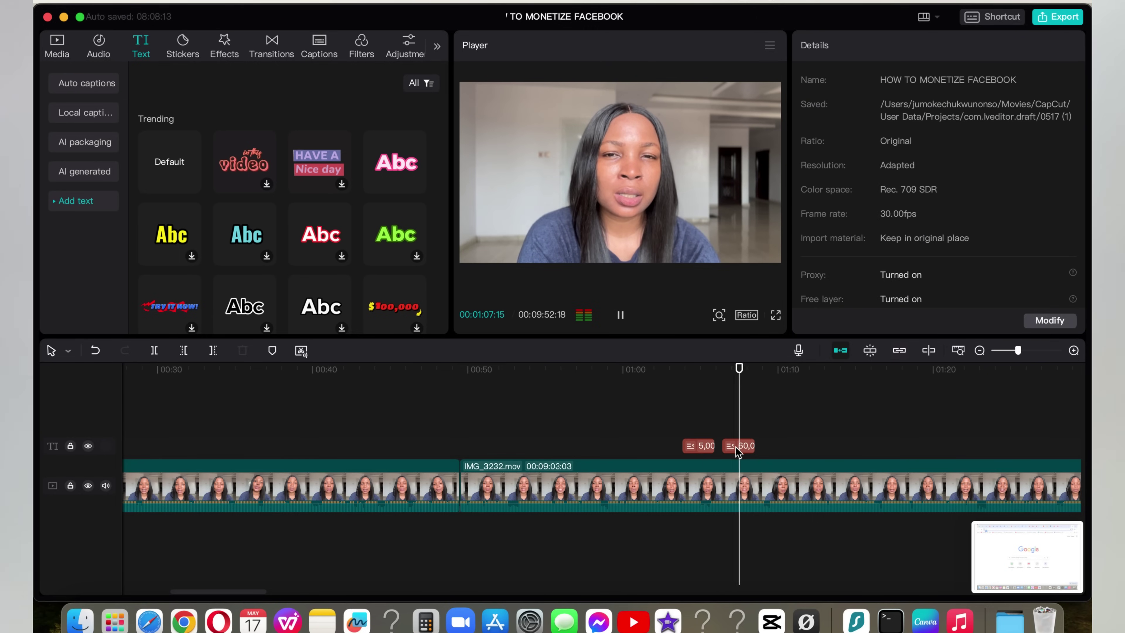
{"action": "left_click", "coordinate": [739, 444]}
{"action": "left_click", "coordinate": [725, 422]}
{"action": "left_click", "coordinate": [700, 423]}
{"action": "left_click", "coordinate": [621, 315]}
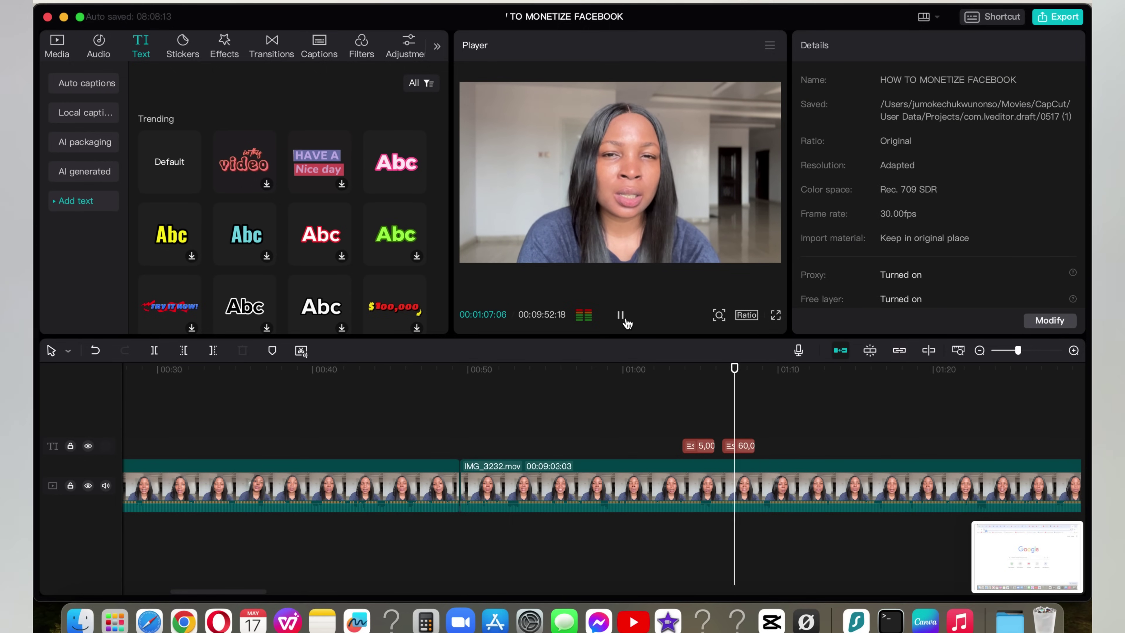
{"action": "left_click", "coordinate": [745, 450]}
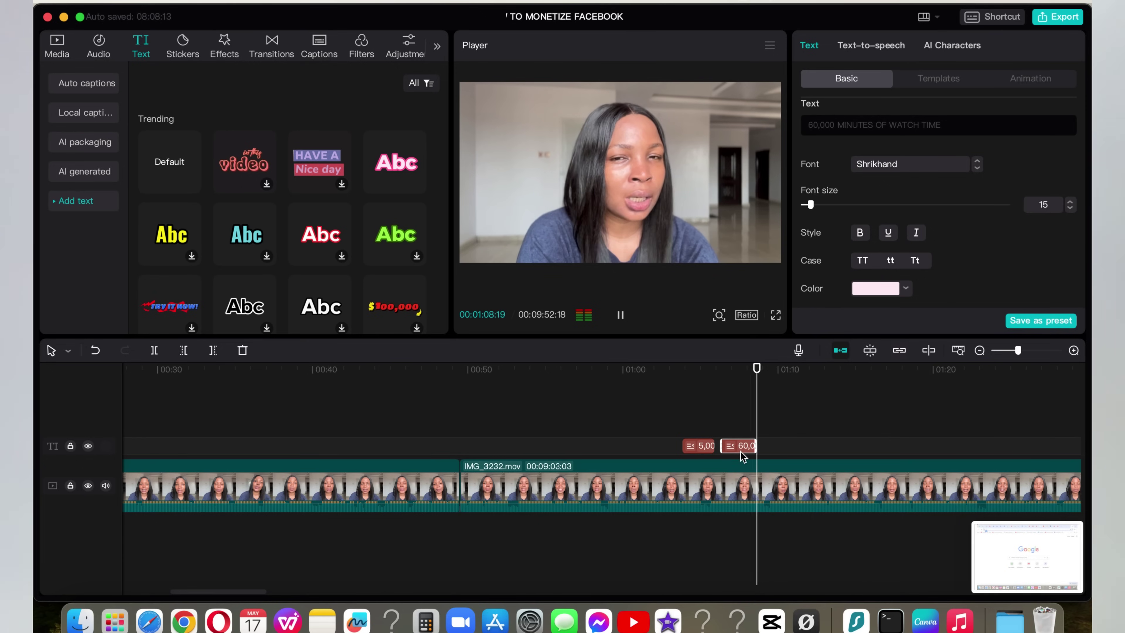
{"action": "left_click", "coordinate": [726, 433]}
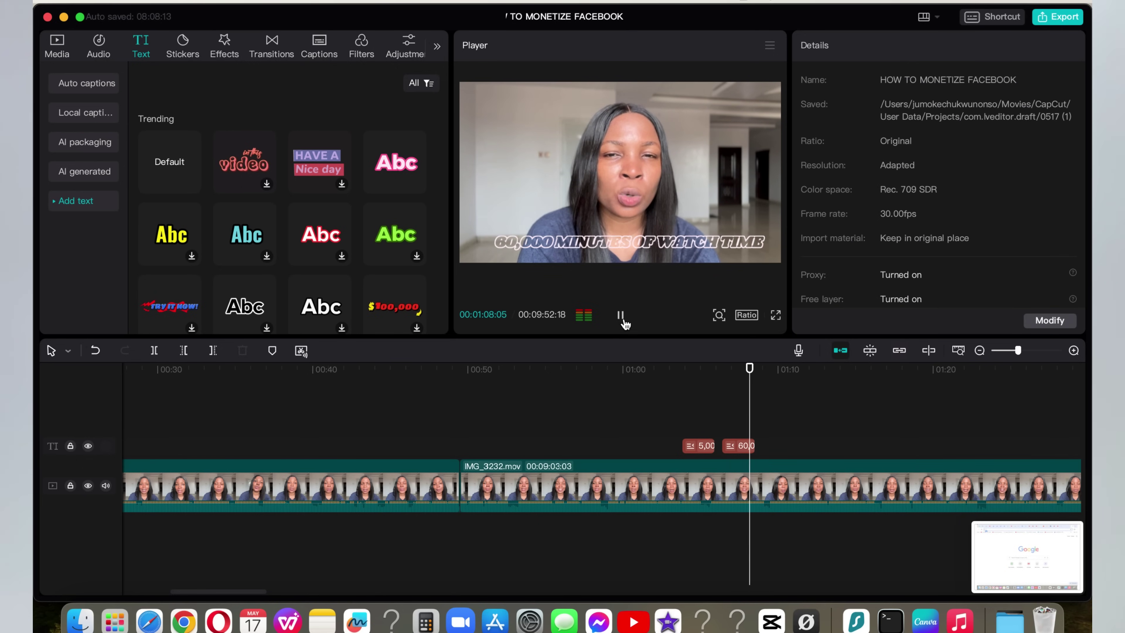
- Delete the 60,000 MINUTES OF WATCH TIME title copy from the text track
{"action": "left_click", "coordinate": [710, 434]}
{"action": "left_click", "coordinate": [732, 445]}
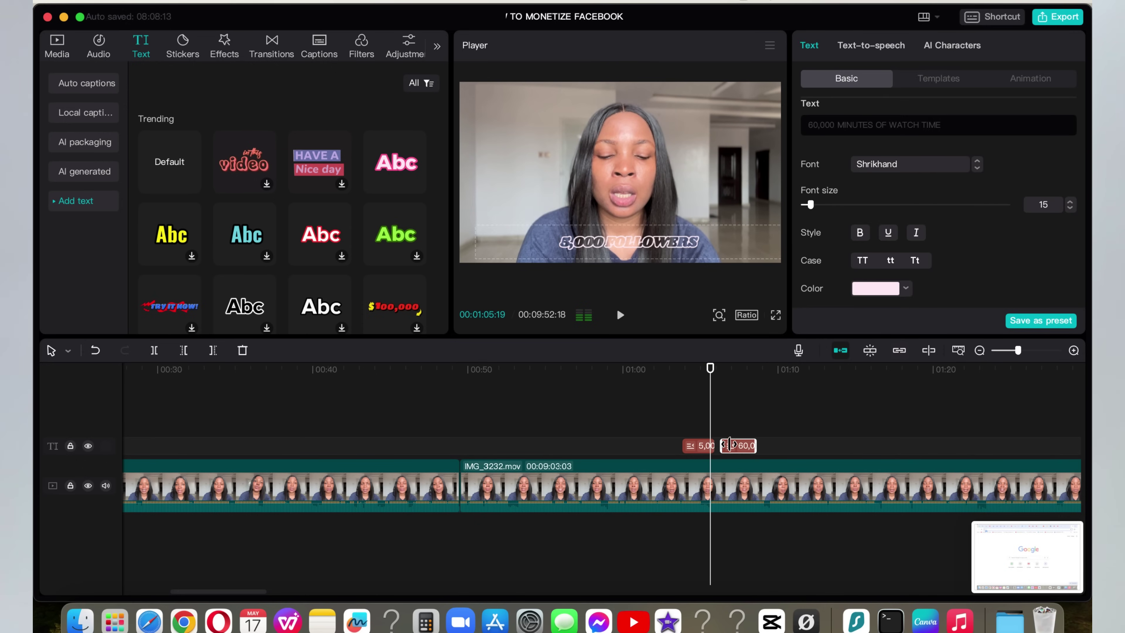
{"action": "key", "text": "Delete"}
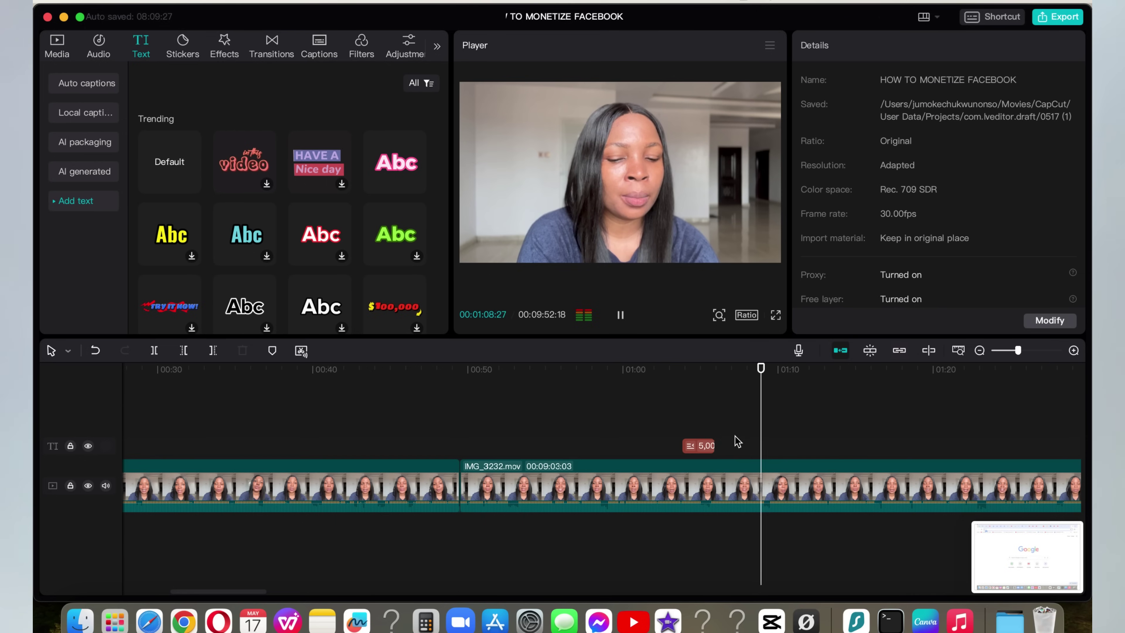
{"action": "left_click", "coordinate": [723, 439]}
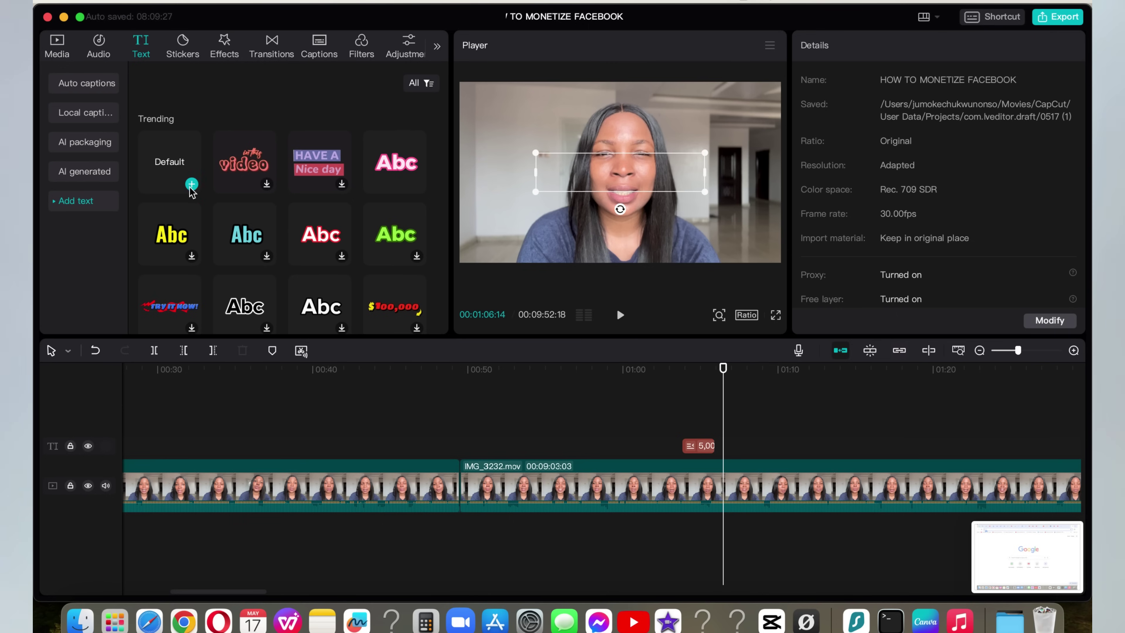
{"action": "left_click", "coordinate": [191, 184]}
{"action": "left_click_drag", "start_coordinate": [638, 170], "coordinate": [634, 248]}
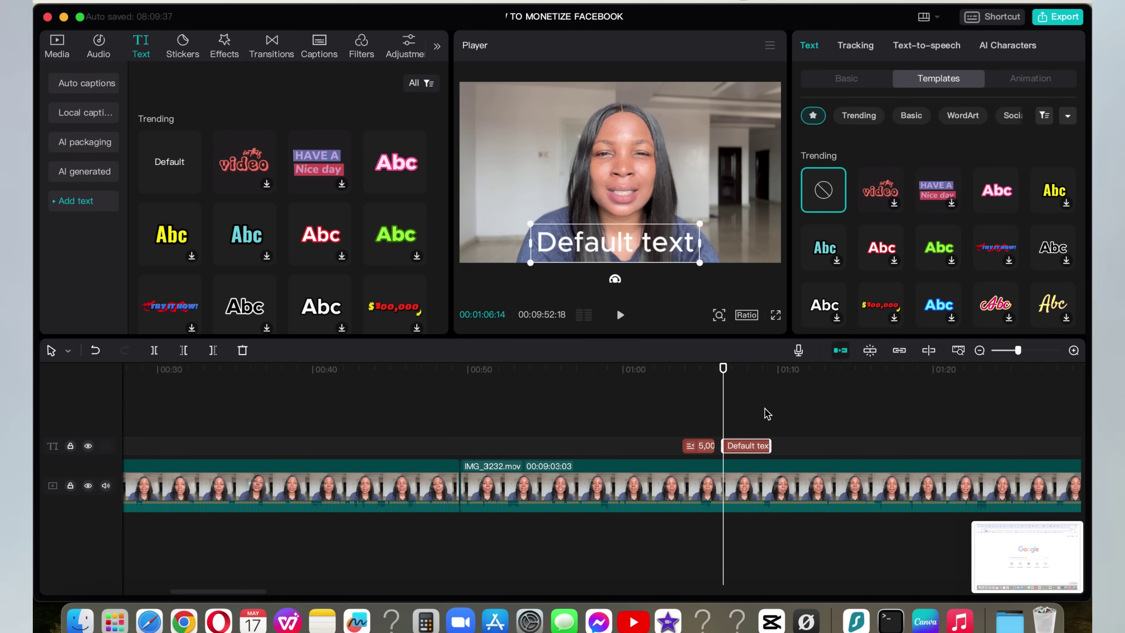
{"action": "key", "text": "BackSpace"}
- Copy the 5,000 FOLLOWERS title clip and paste the duplicate on the text track at 00:01:06:14
{"action": "right_click", "coordinate": [708, 445]}
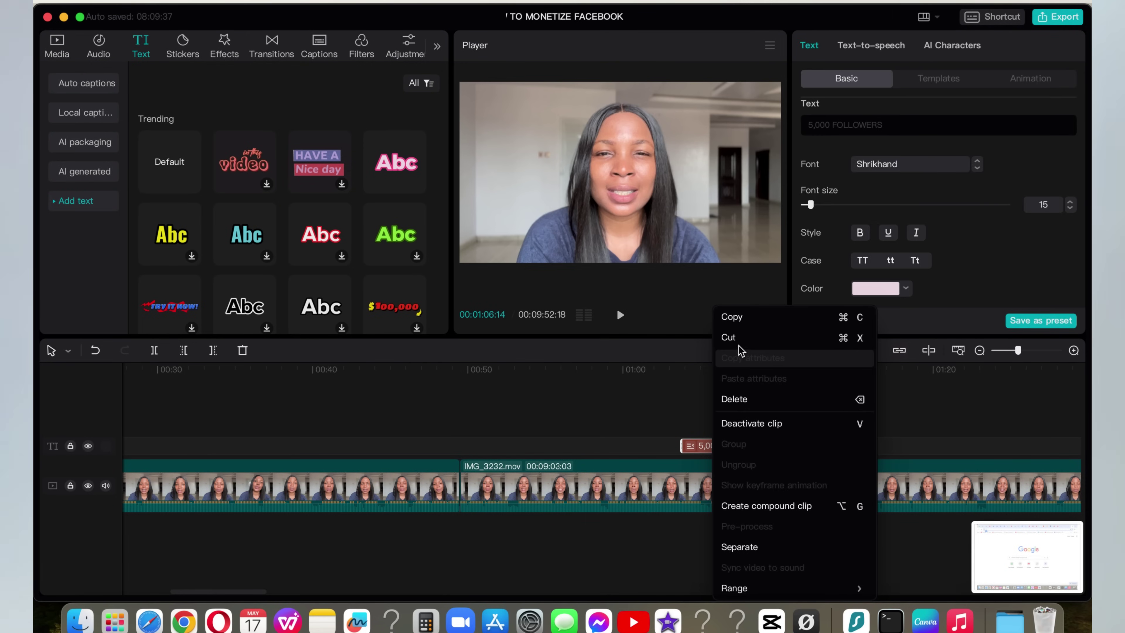
{"action": "left_click", "coordinate": [740, 318]}
{"action": "right_click", "coordinate": [734, 439]}
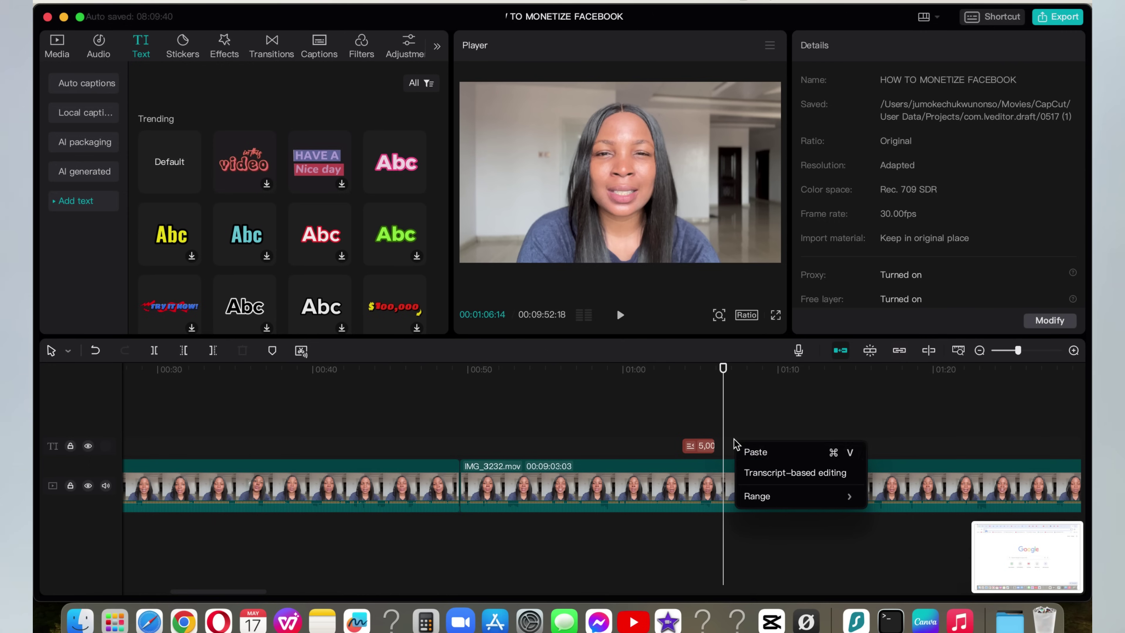
{"action": "left_click", "coordinate": [758, 452]}
- Preview into the pasted title, select it and replace 5,000 with 60,000 directly before FOLLOWERS in its text
{"action": "key", "text": "space"}
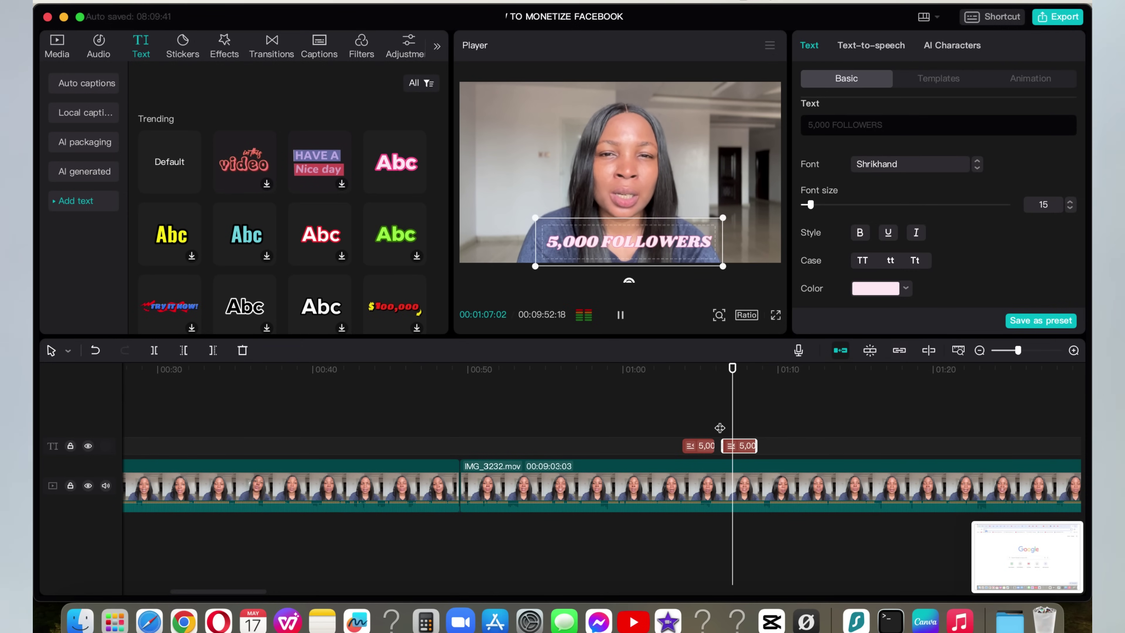
{"action": "left_click", "coordinate": [745, 439]}
{"action": "left_click", "coordinate": [744, 447]}
{"action": "left_click", "coordinate": [899, 127]}
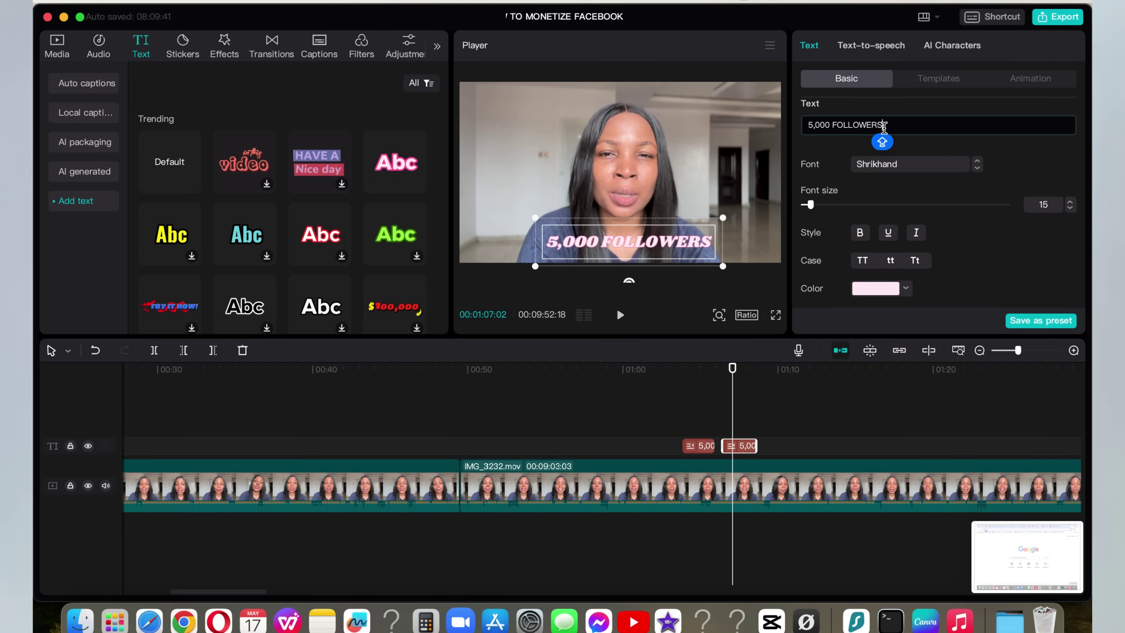
{"action": "left_click_drag", "start_coordinate": [832, 126], "coordinate": [809, 125]}
{"action": "type", "text": "60,0"}
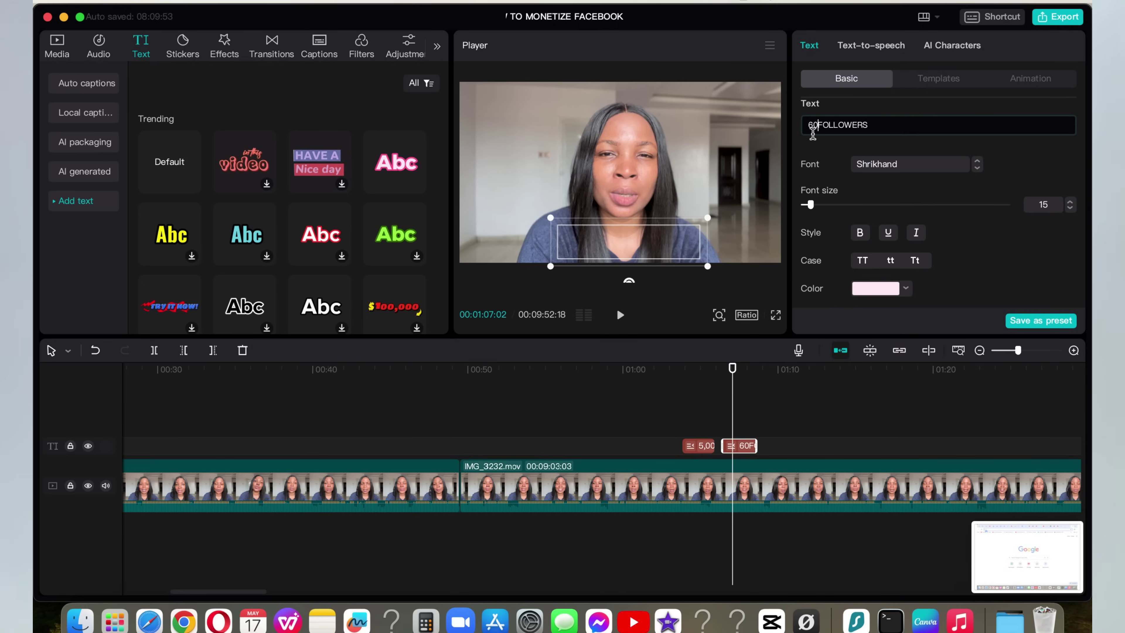
{"action": "type", "text": "00"}
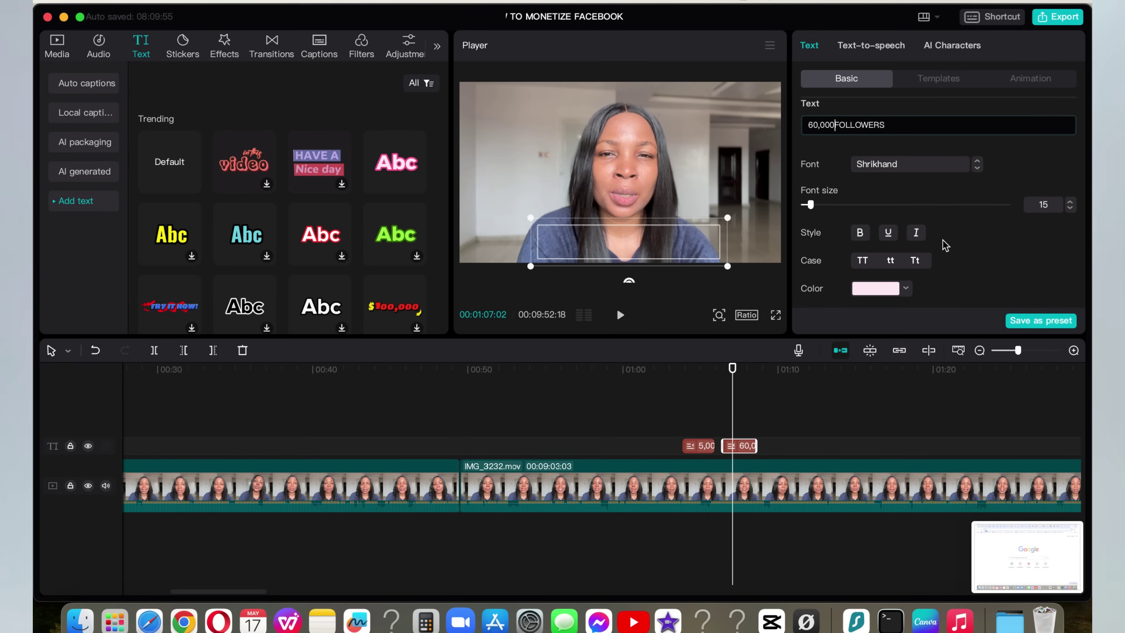
- Play the edited title copy from just before its start and delete it from the text track
{"action": "left_click", "coordinate": [685, 213]}
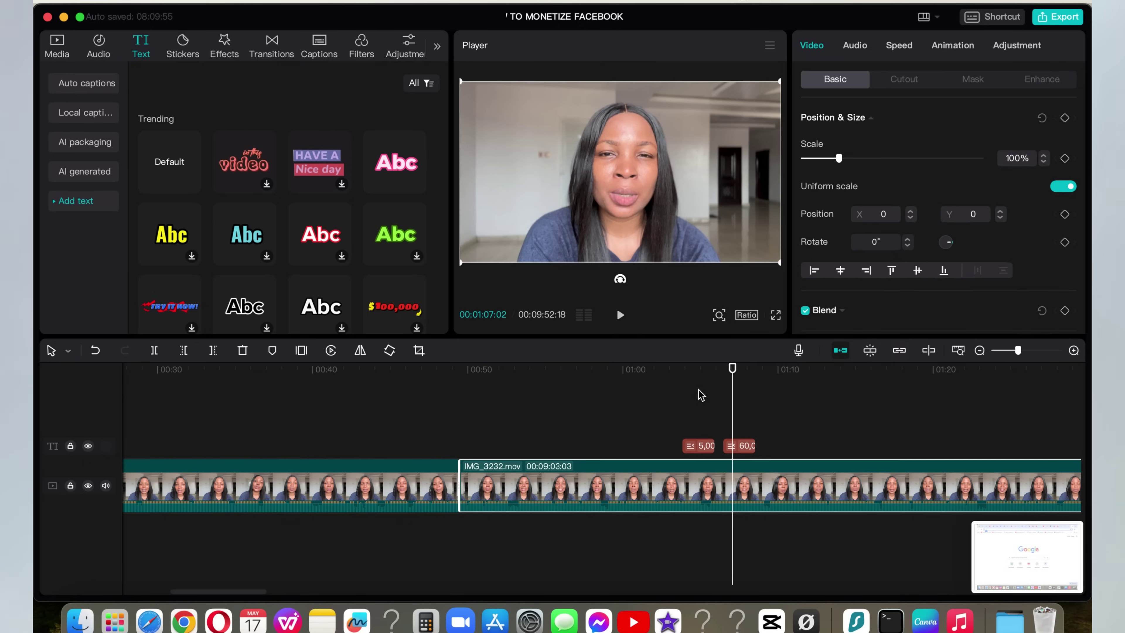
{"action": "left_click", "coordinate": [708, 425]}
{"action": "key", "text": "space"}
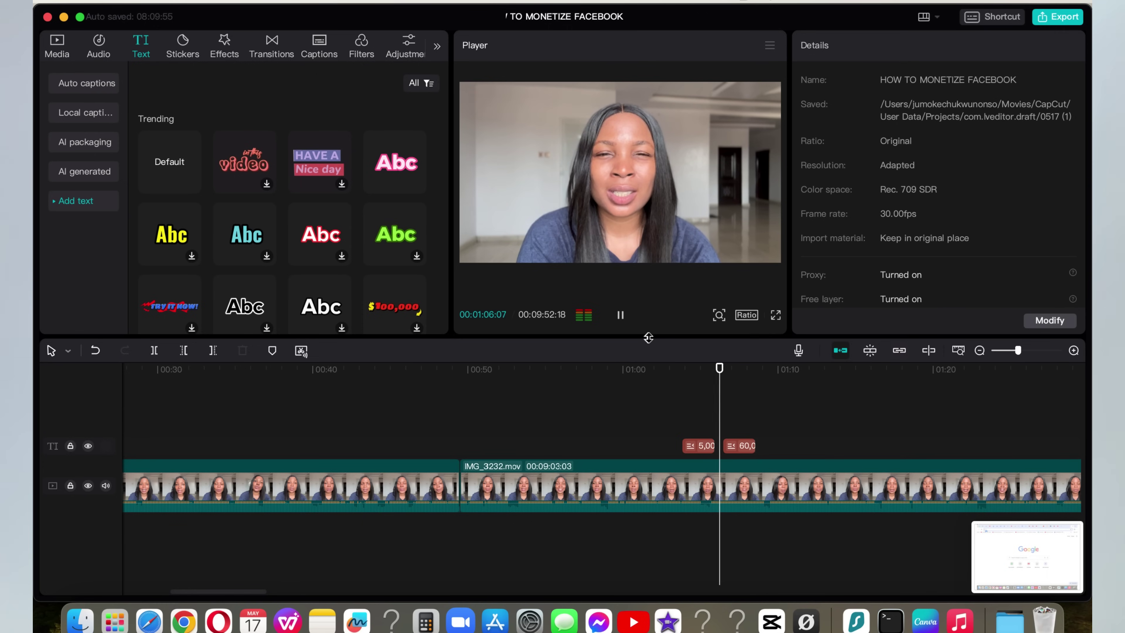
{"action": "left_click", "coordinate": [744, 447]}
{"action": "key", "text": "Delete"}
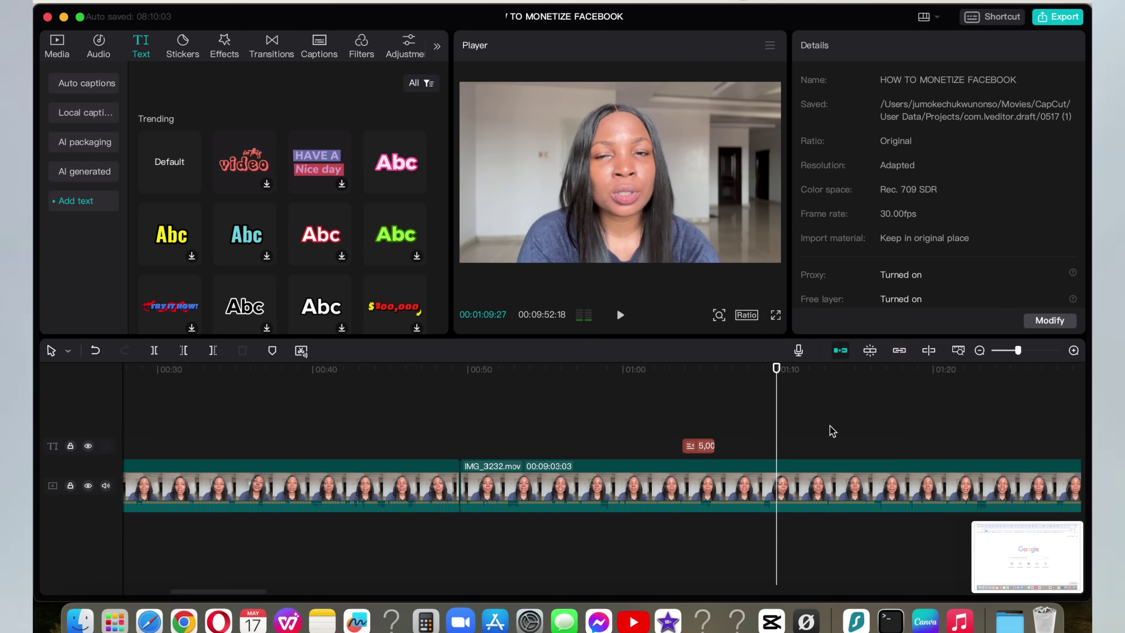
- Add a default text clip on the text track at 00:01:06:13, just after the 5,000 FOLLOWERS title
{"action": "left_click", "coordinate": [713, 421]}
{"action": "left_click_drag", "start_coordinate": [708, 425], "coordinate": [723, 430]}
{"action": "left_click", "coordinate": [188, 183]}
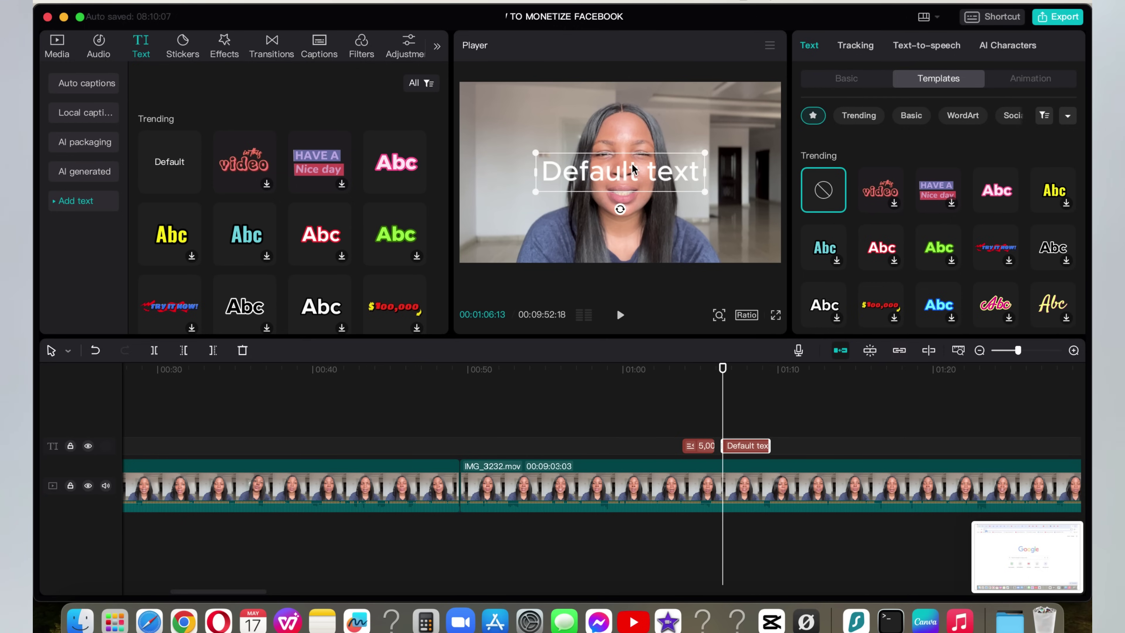
- Replace the placeholder wording of the new text clip with 60,000 MINUTES OF WATCH TIME
{"action": "left_click", "coordinate": [843, 79]}
{"action": "triple_click", "coordinate": [863, 117]}
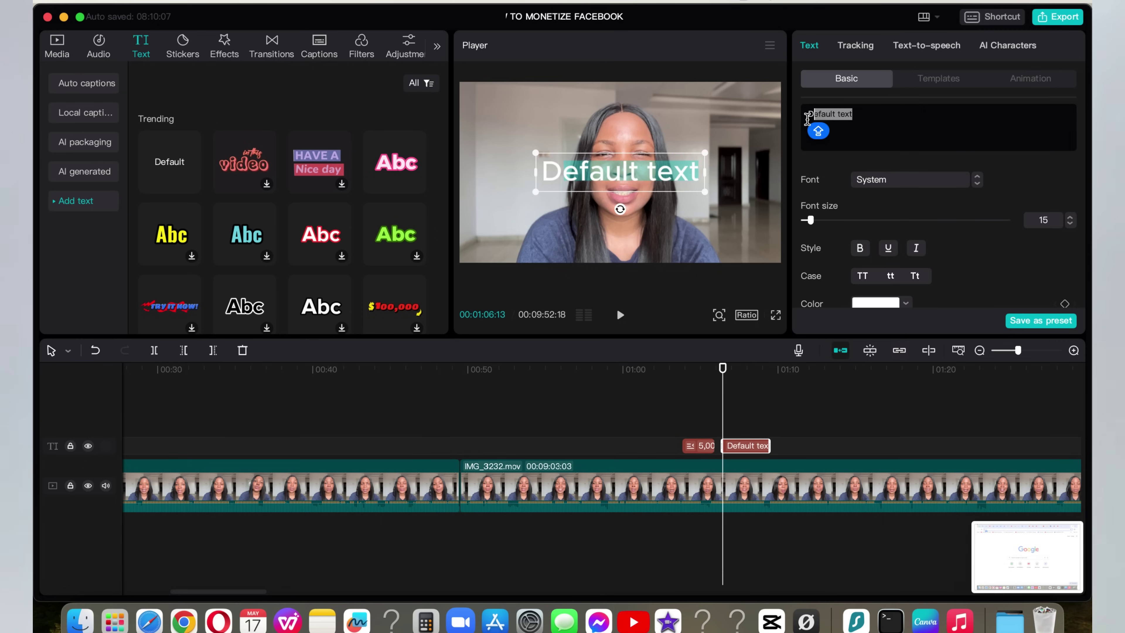
{"action": "type", "text": "60,"}
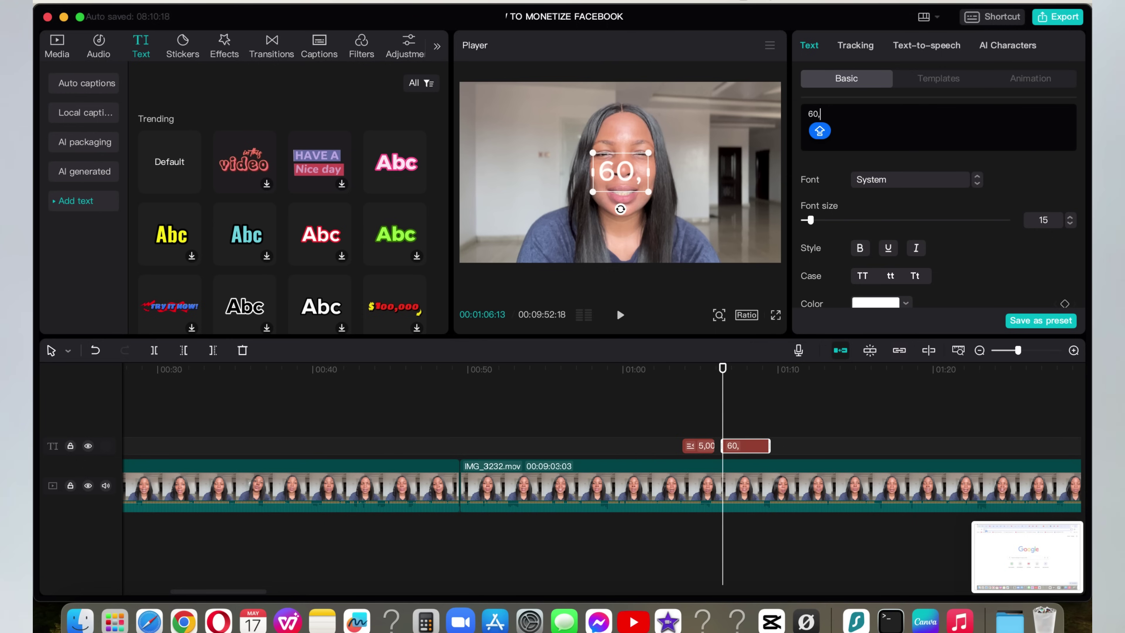
{"action": "type", "text": "000 MINTES"}
{"action": "key", "text": "BackSpace"}
{"action": "key", "text": "BackSpace"}
{"action": "key", "text": "BackSpace"}
{"action": "key", "text": "BackSpace"}
{"action": "key", "text": "BackSpace"}
{"action": "type", "text": "NUTES OF WATCH TIME"}
{"action": "key", "text": "Caps_Lock"}
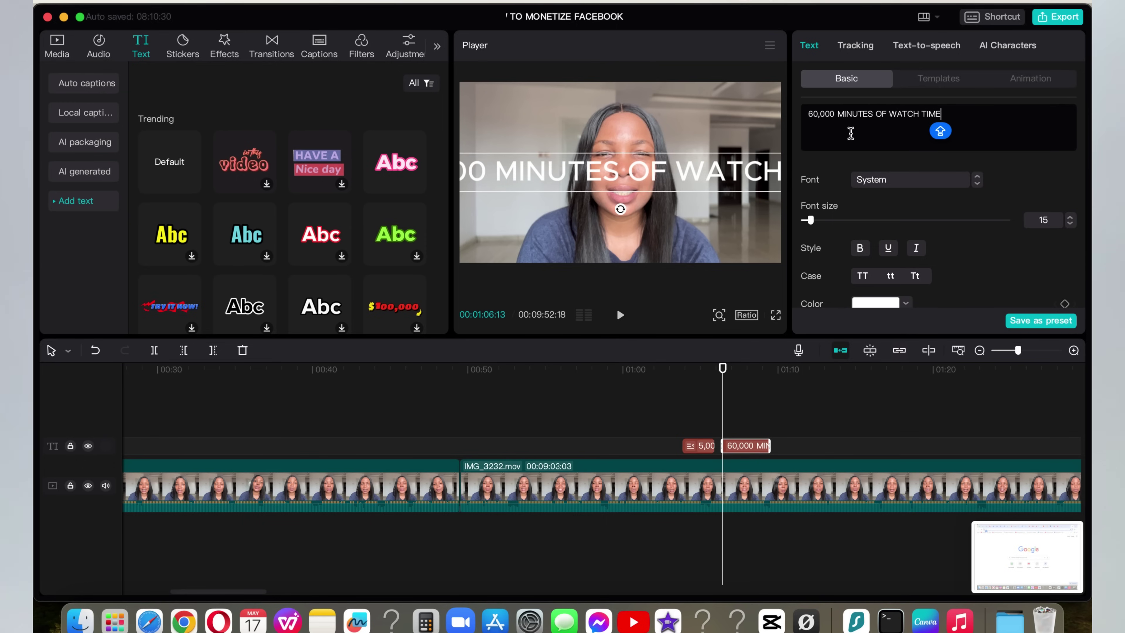
- Put WATCH TIME on a second line and shrink the title into the lower centre of the video frame
{"action": "left_click", "coordinate": [886, 114]}
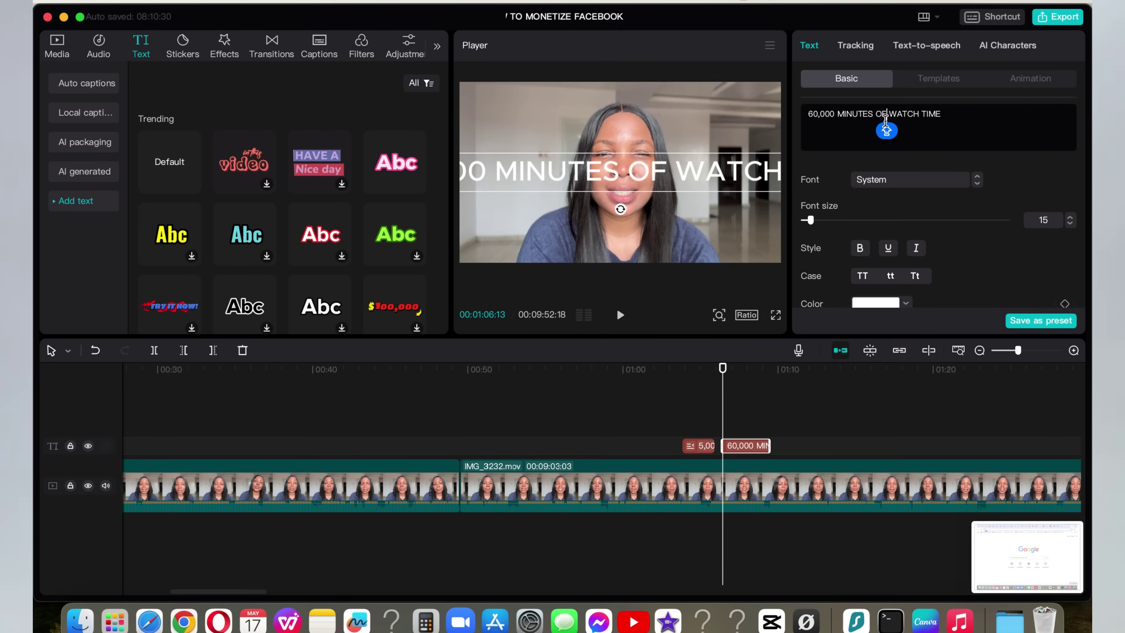
{"action": "key", "text": "Return"}
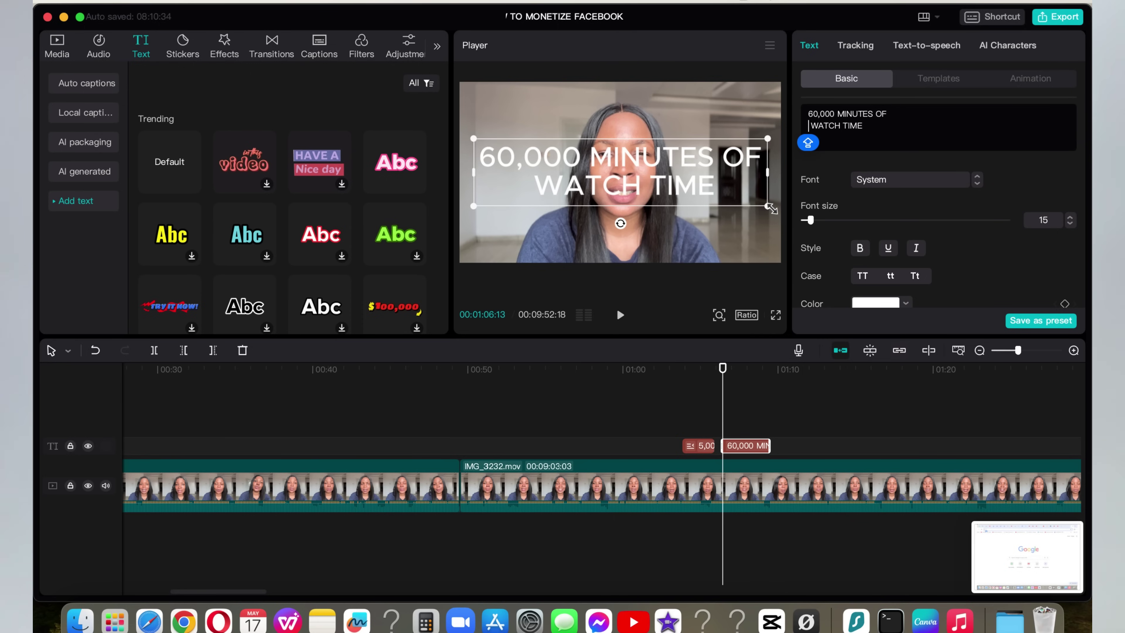
{"action": "left_click_drag", "start_coordinate": [767, 206], "coordinate": [717, 195]}
{"action": "left_click_drag", "start_coordinate": [629, 173], "coordinate": [630, 235]}
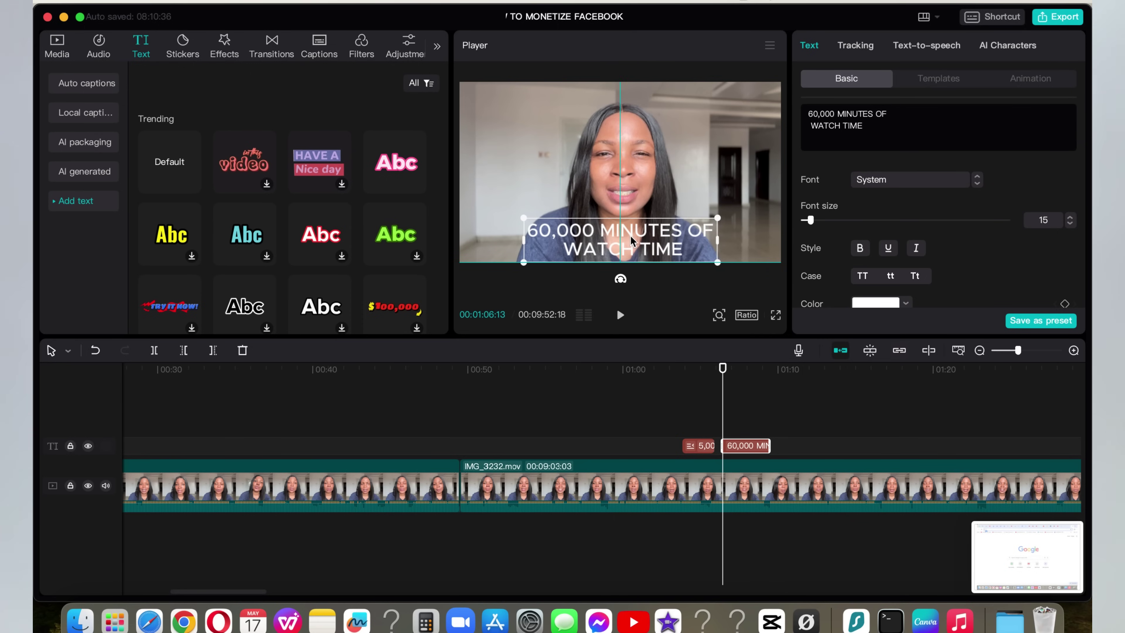
- Try successive fonts on the 60,000 minutes title, including SquadaOne-Regular and ZY Bless, and stop at ZY Eternal
{"action": "left_click", "coordinate": [977, 184]}
{"action": "left_click", "coordinate": [978, 183]}
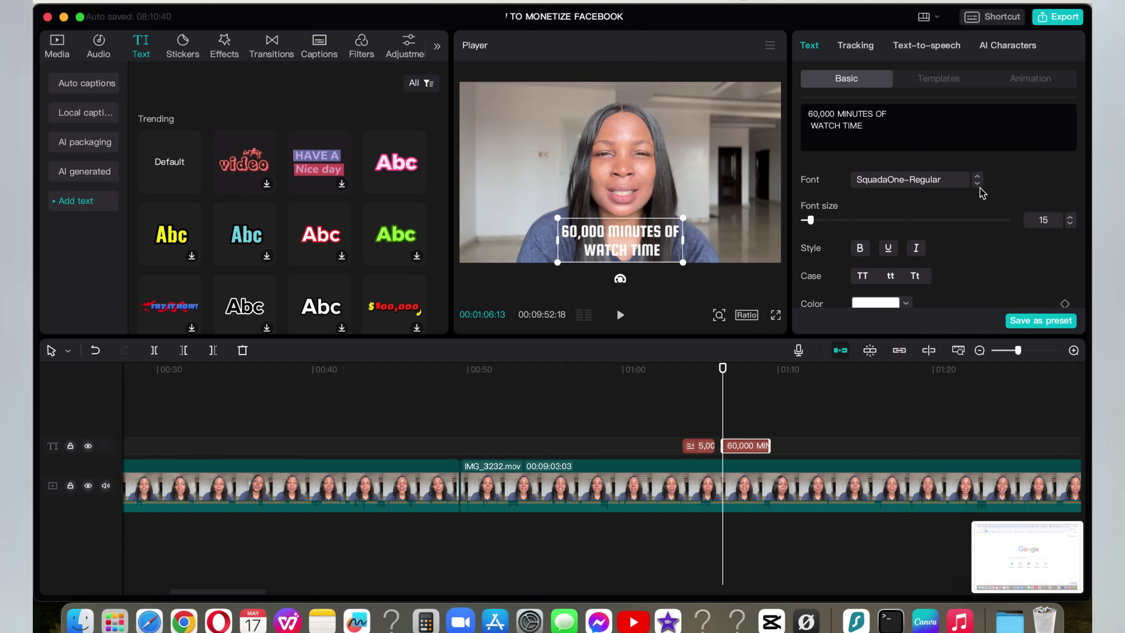
{"action": "left_click", "coordinate": [978, 185]}
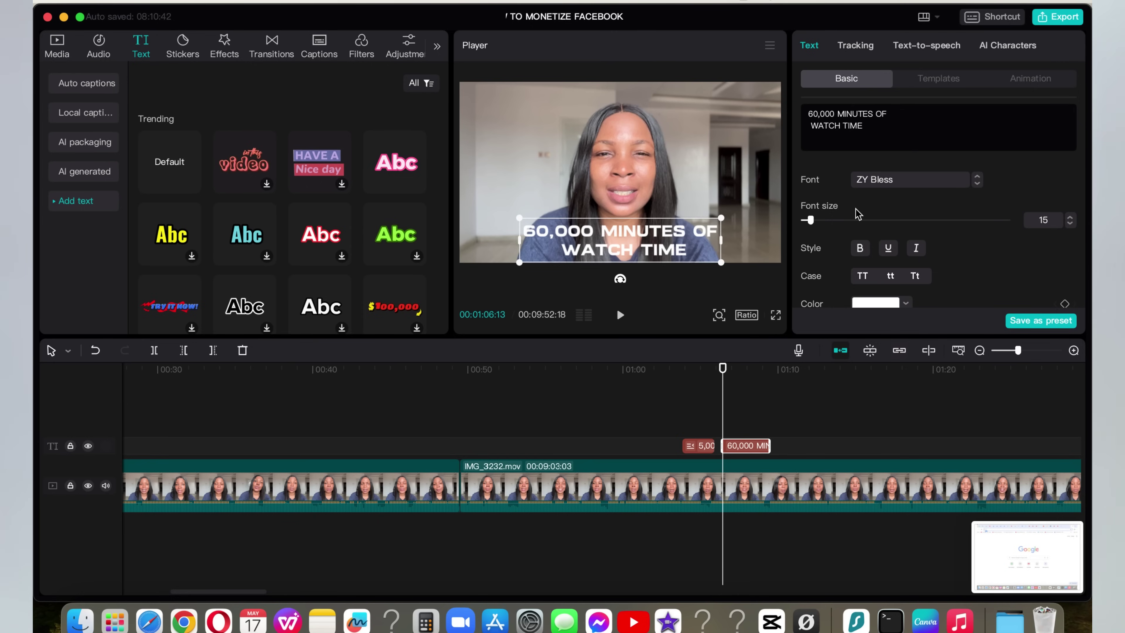
{"action": "left_click", "coordinate": [977, 184]}
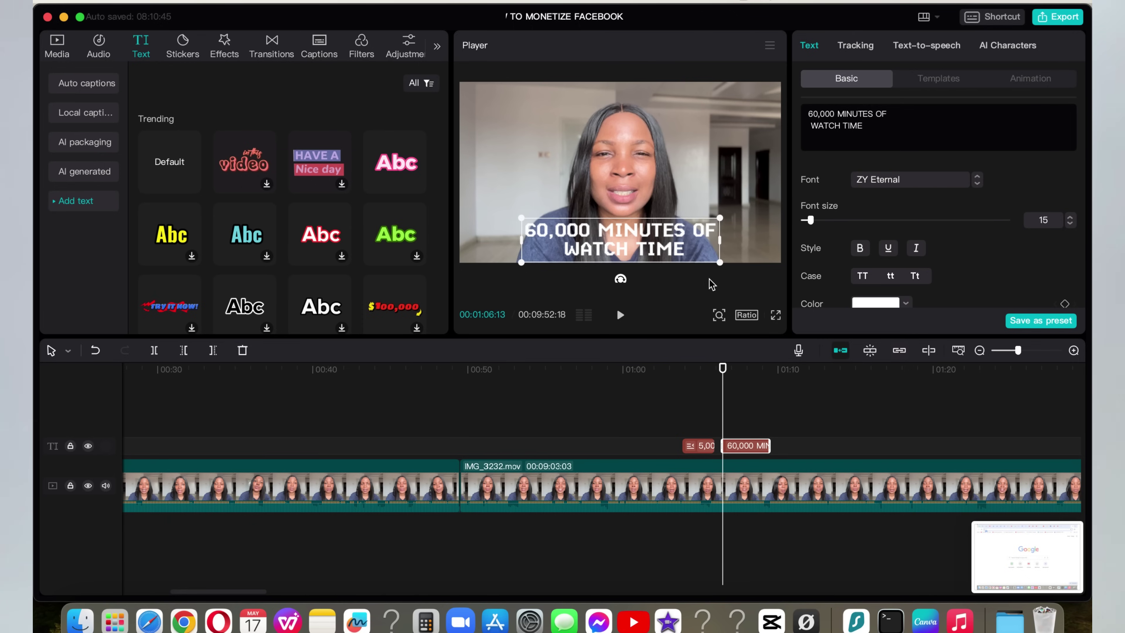
- Add the pink-outlined Abc text template to the favorites and apply it to the 60,000 minutes title
{"action": "left_click", "coordinate": [700, 445]}
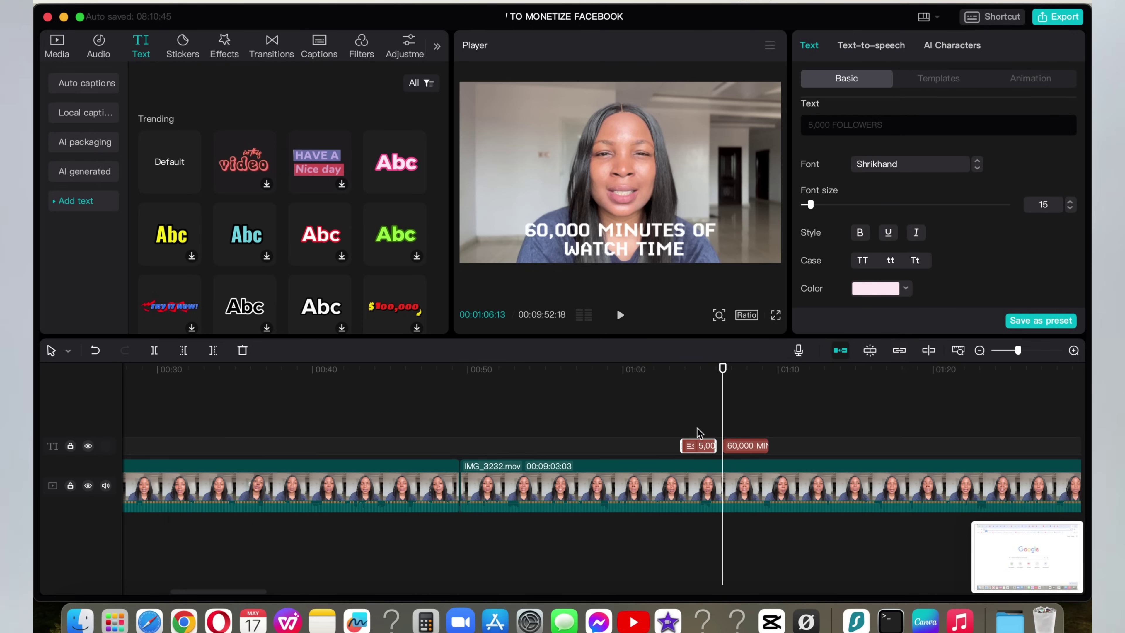
{"action": "left_click", "coordinate": [698, 424]}
{"action": "left_click", "coordinate": [743, 430]}
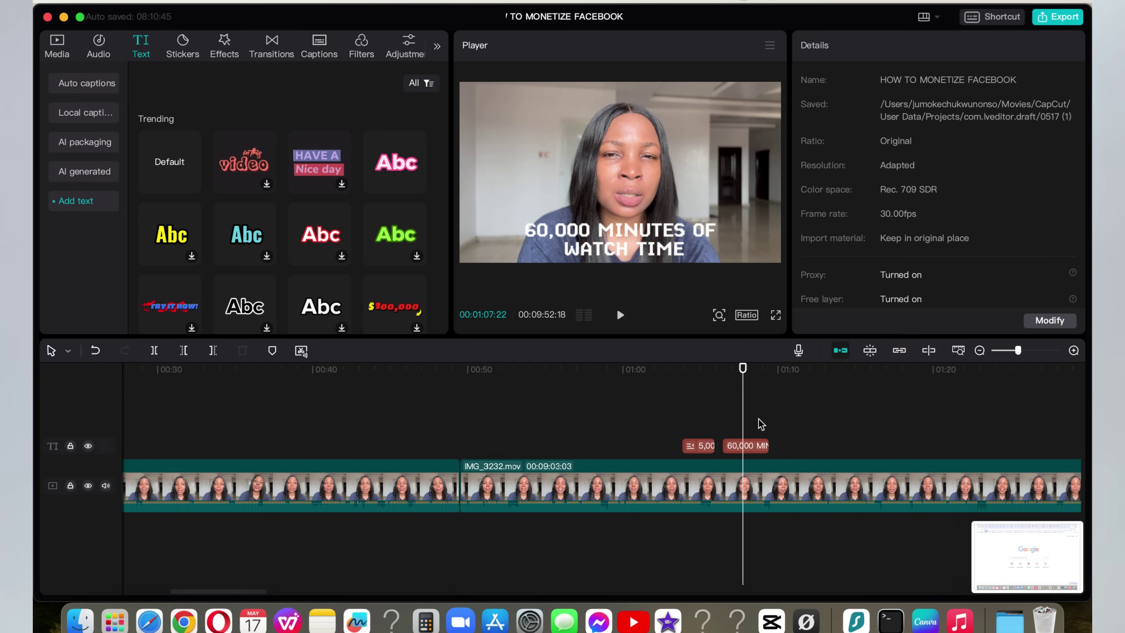
{"action": "left_click", "coordinate": [758, 446]}
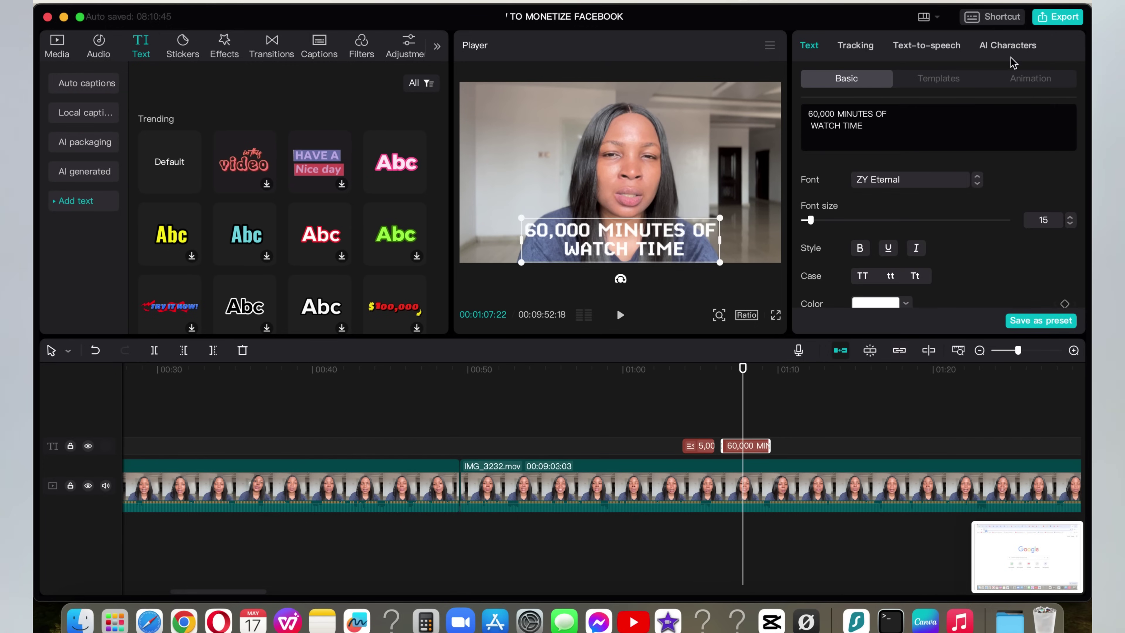
{"action": "left_click", "coordinate": [945, 79]}
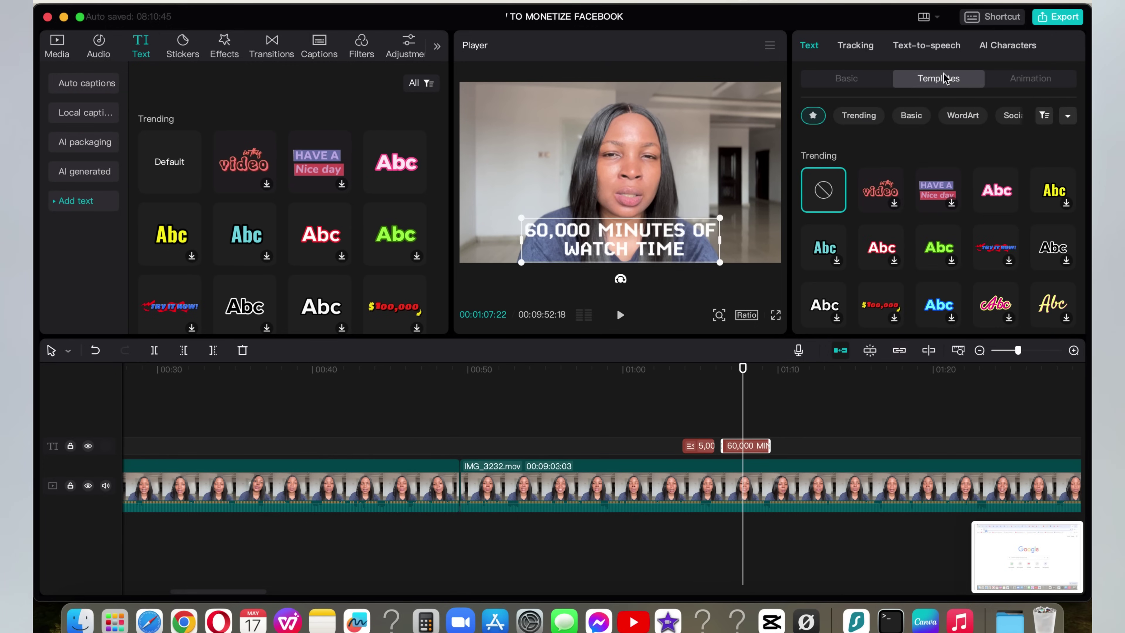
{"action": "left_click", "coordinate": [990, 201]}
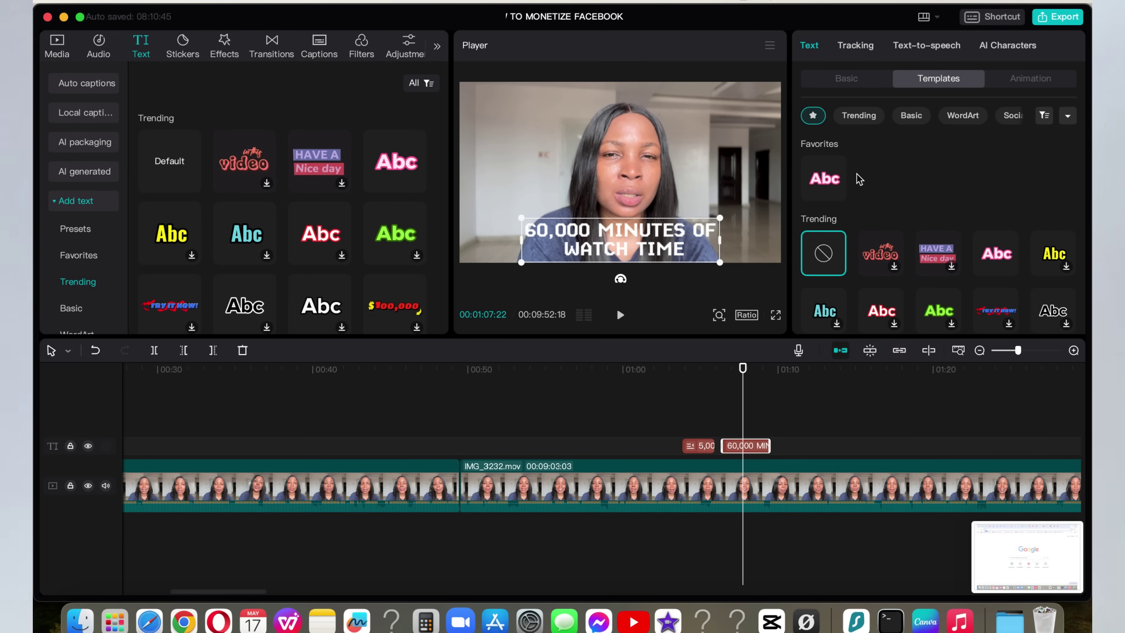
{"action": "left_click", "coordinate": [843, 179]}
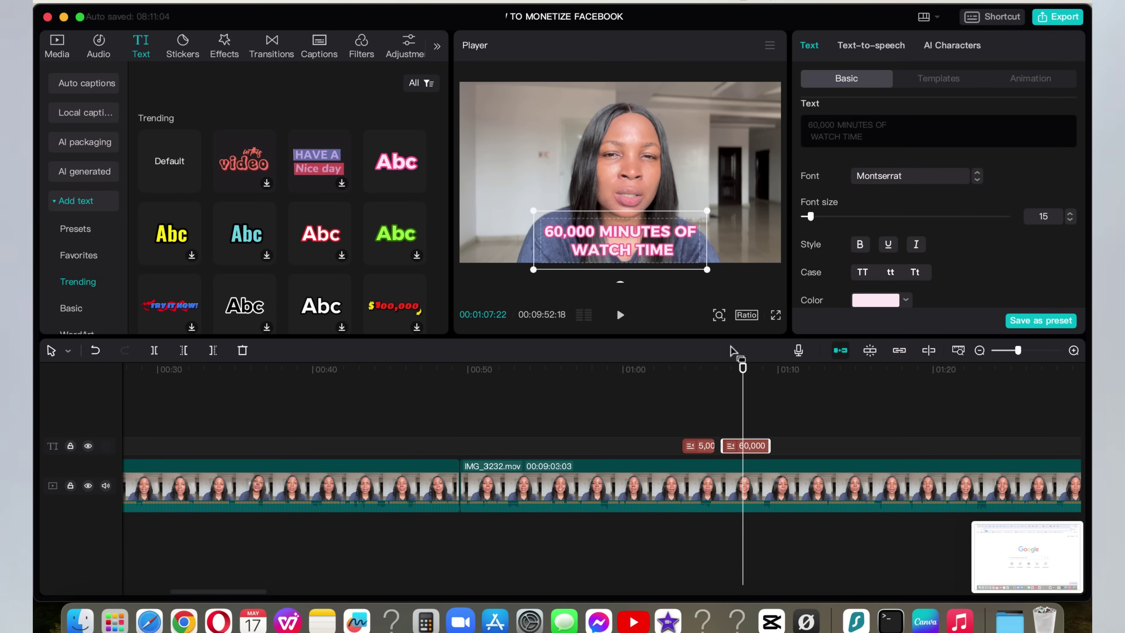
- Play the restyled 60,000 minutes title from just before its start and select it in the preview
{"action": "left_click", "coordinate": [716, 427]}
{"action": "left_click", "coordinate": [620, 314]}
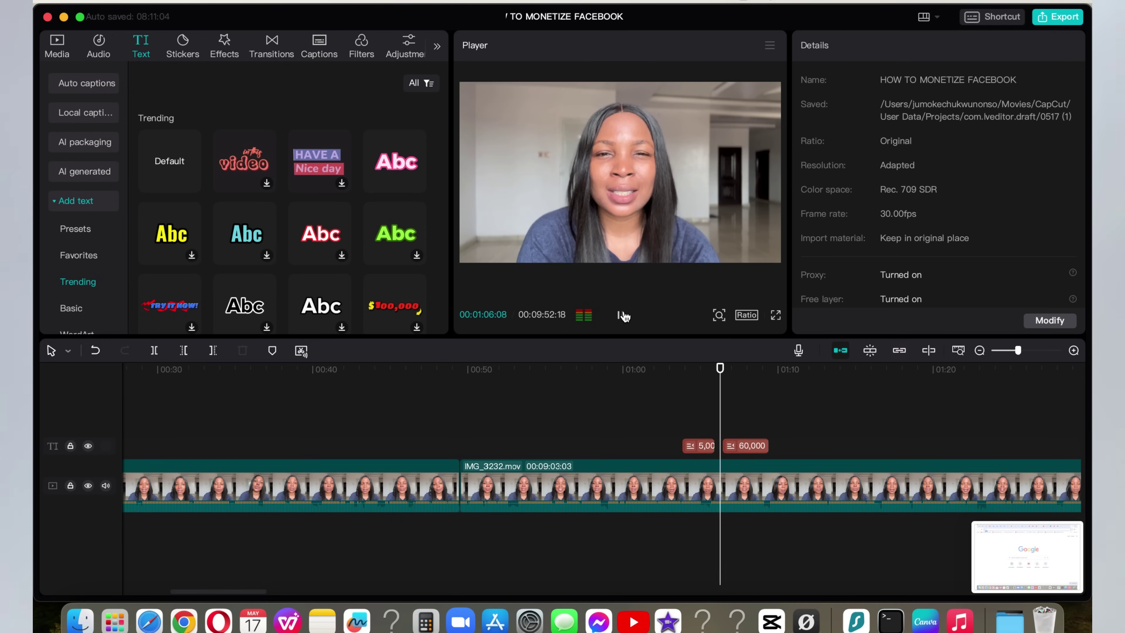
{"action": "left_click", "coordinate": [635, 240]}
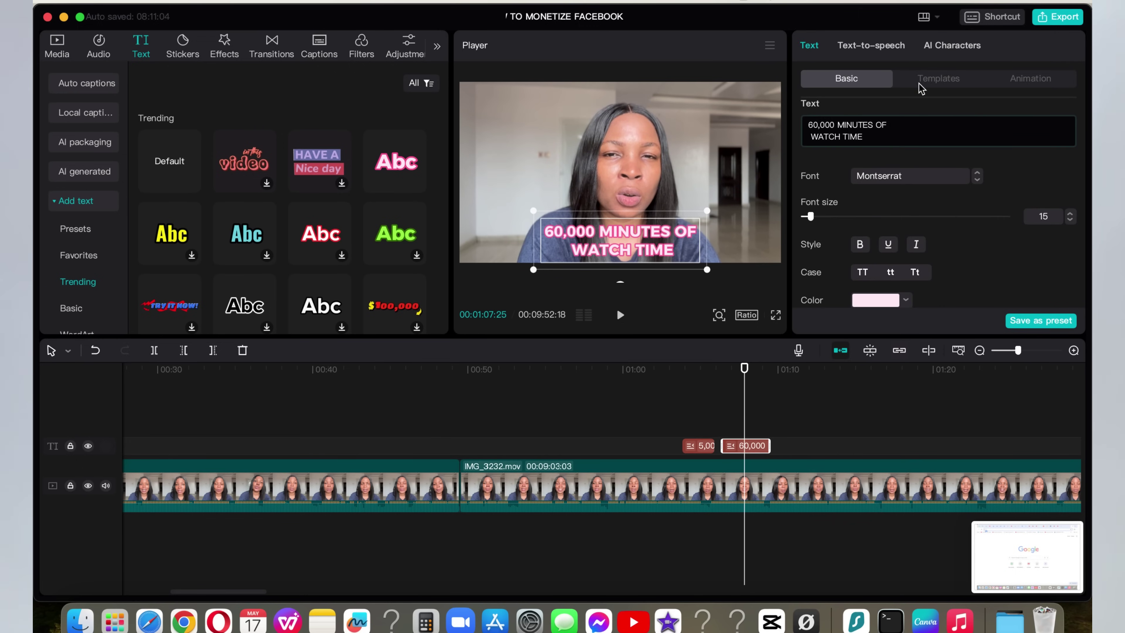
- Apply the Throw Out entrance animation and an exit animation to the 60,000 minutes title, and play back both titles
{"action": "left_click", "coordinate": [1032, 79]}
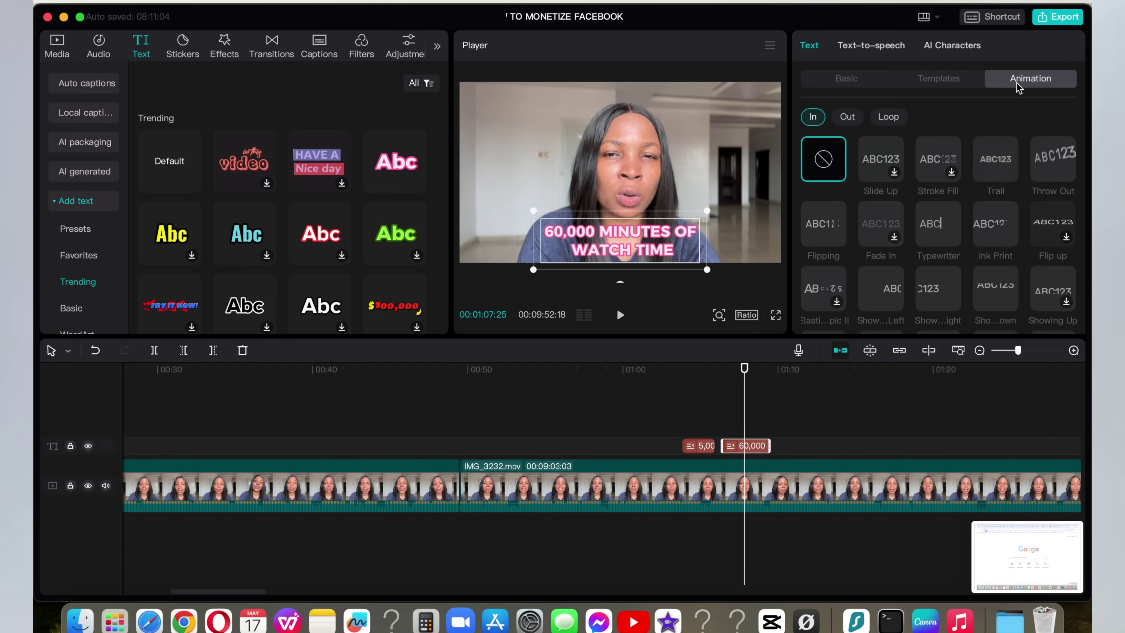
{"action": "left_click", "coordinate": [1042, 160]}
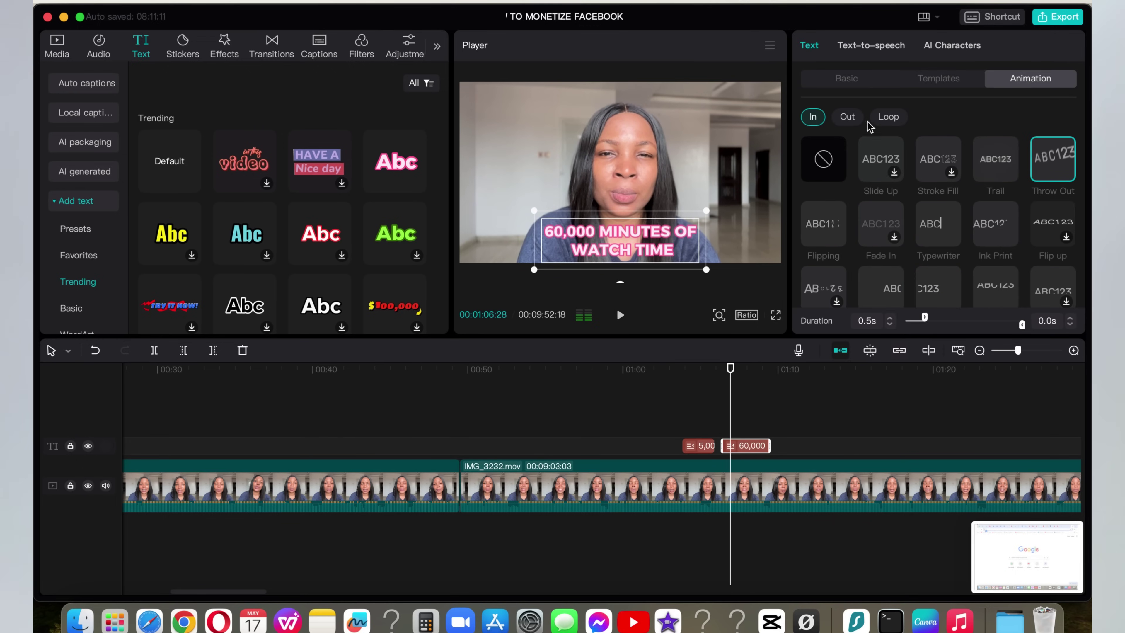
{"action": "left_click", "coordinate": [845, 118]}
{"action": "left_click", "coordinate": [984, 170]}
{"action": "left_click", "coordinate": [697, 419]}
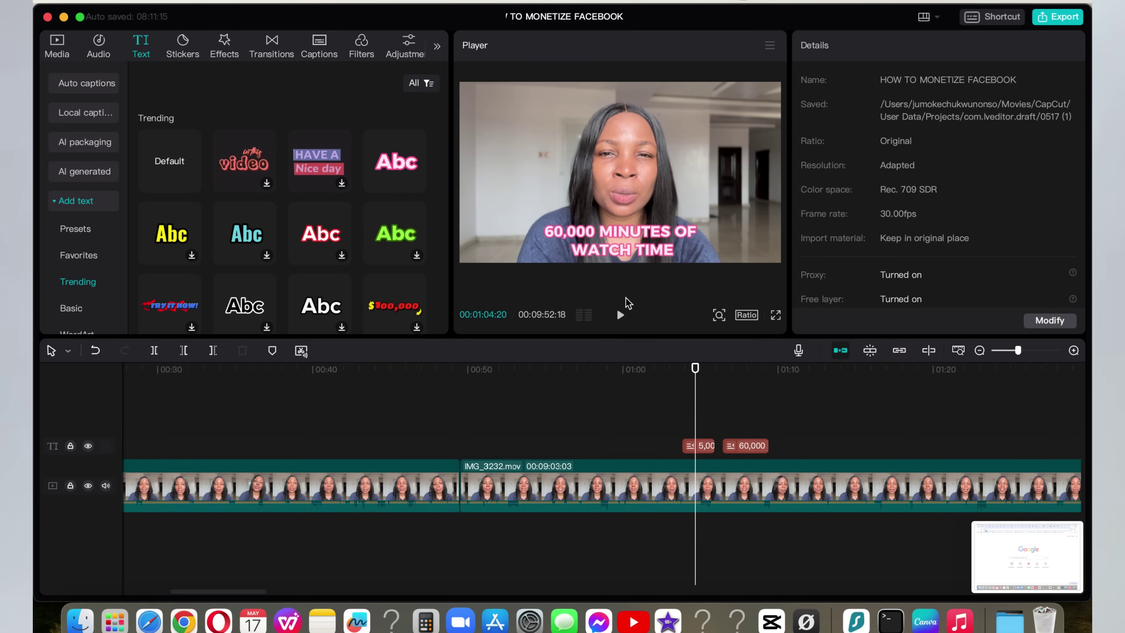
{"action": "left_click", "coordinate": [621, 315]}
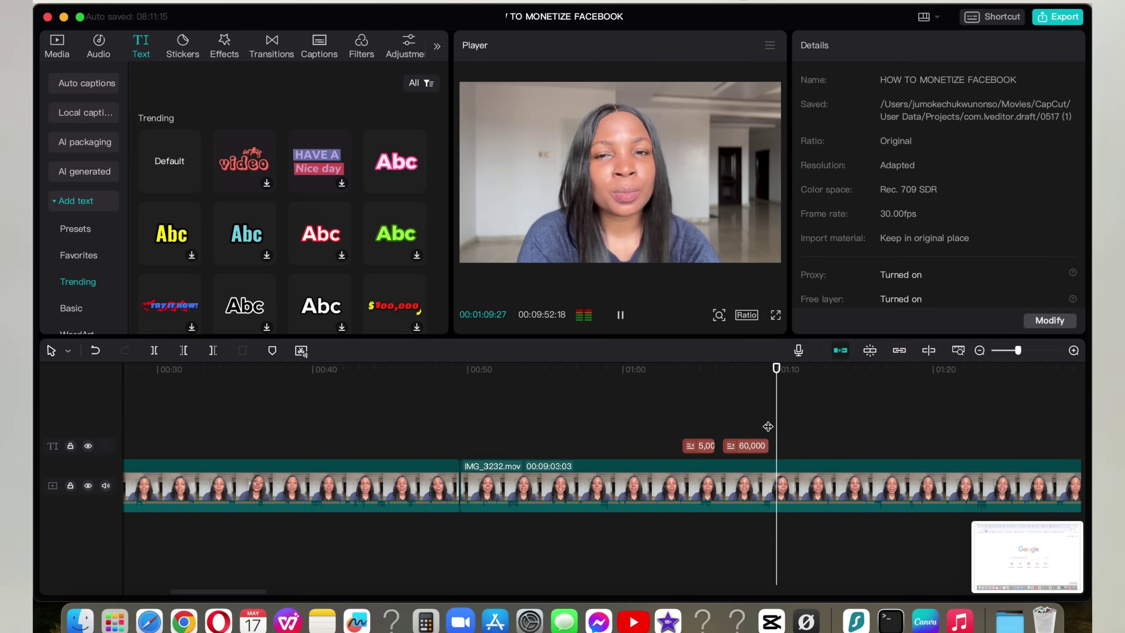
- Place the playhead at the start of the 5,000 followers title and open the sound effects library
{"action": "left_click", "coordinate": [685, 429]}
{"action": "left_click", "coordinate": [683, 429]}
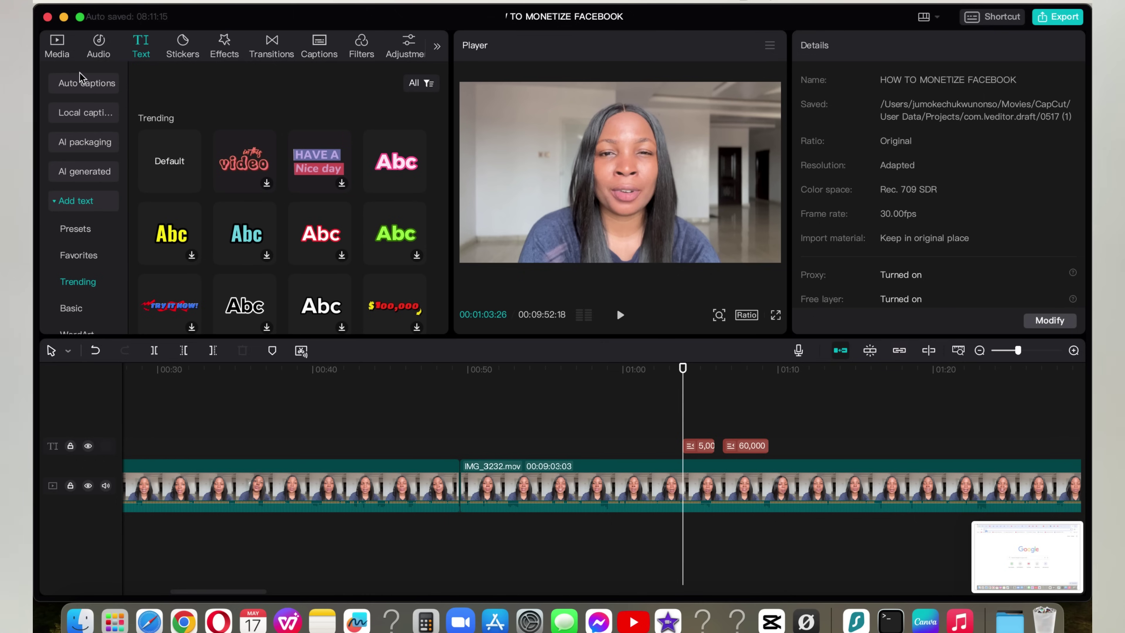
{"action": "left_click", "coordinate": [97, 50]}
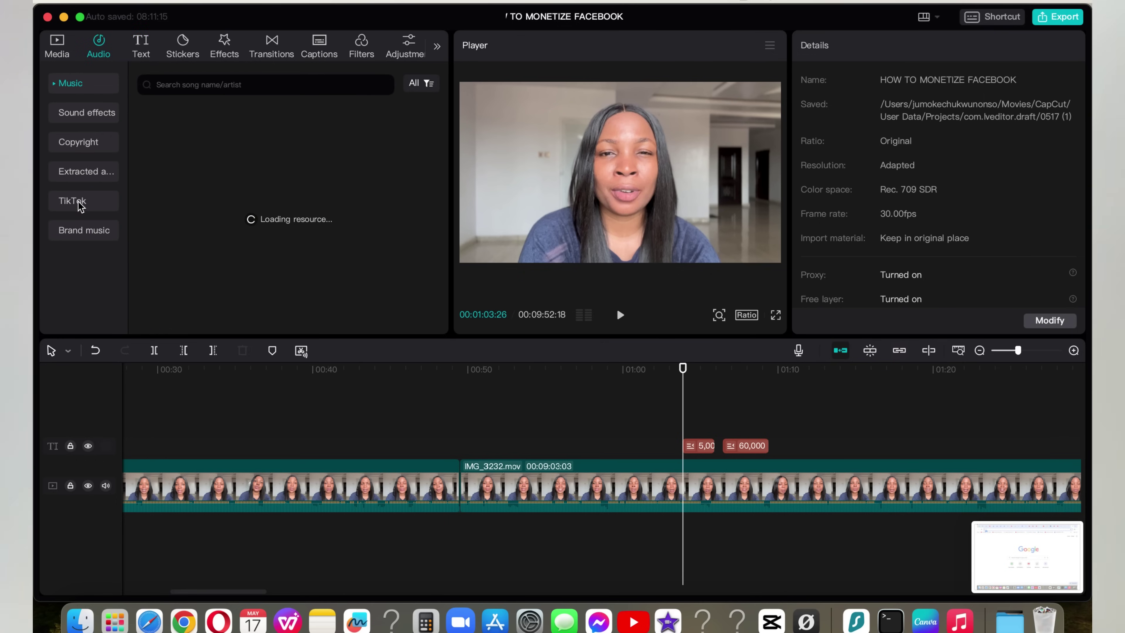
{"action": "left_click", "coordinate": [88, 115]}
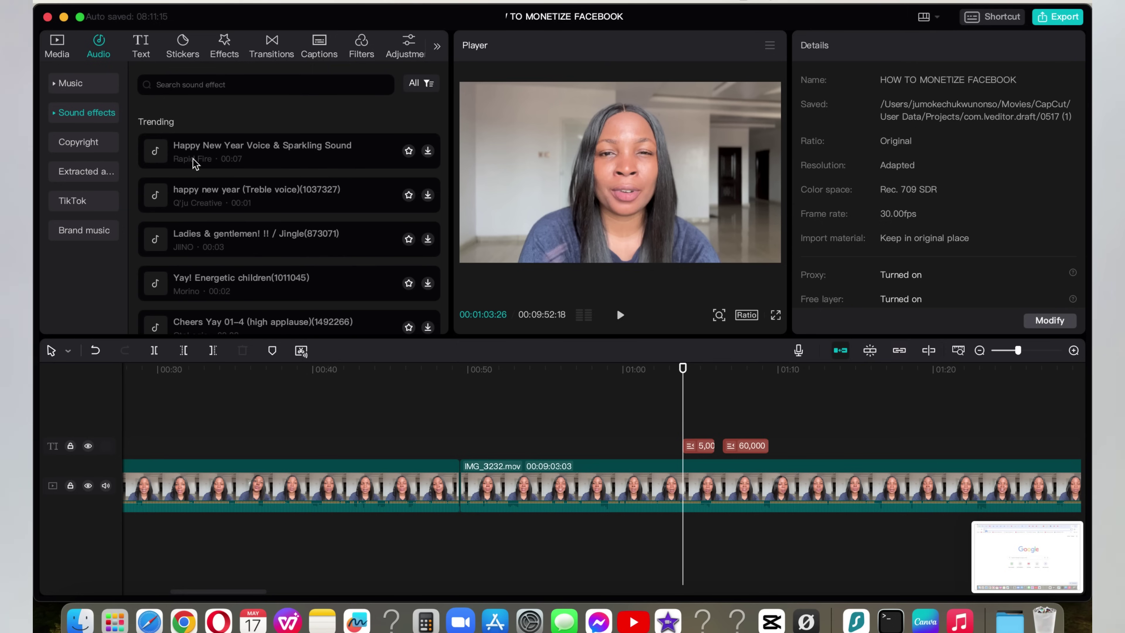
- Browse the trending sound effects and audition Bleeping, the Tropical jingle, Applause and Beep (long)
{"action": "scroll", "coordinate": [276, 253], "scroll_direction": "down", "scroll_amount": 10}
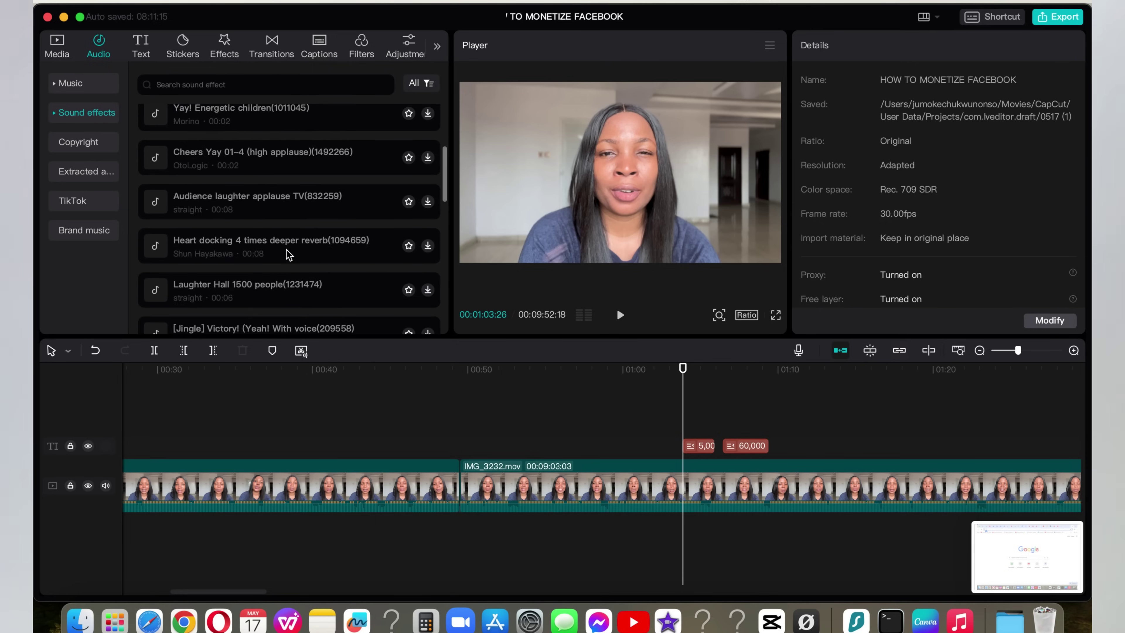
{"action": "scroll", "coordinate": [293, 257], "scroll_direction": "down", "scroll_amount": 3}
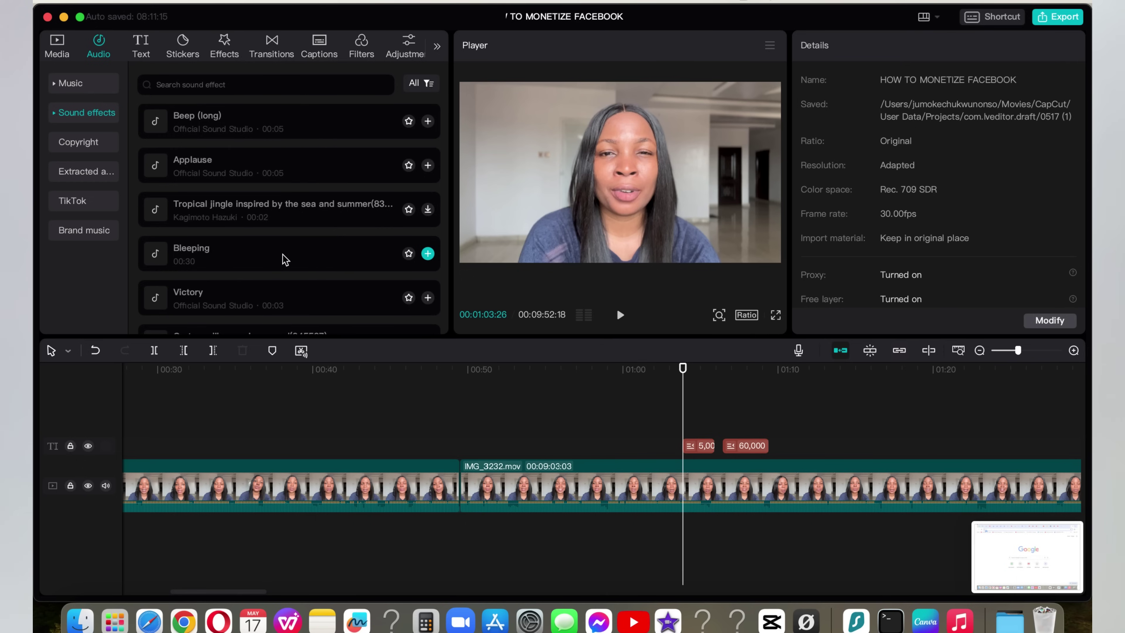
{"action": "left_click", "coordinate": [267, 259]}
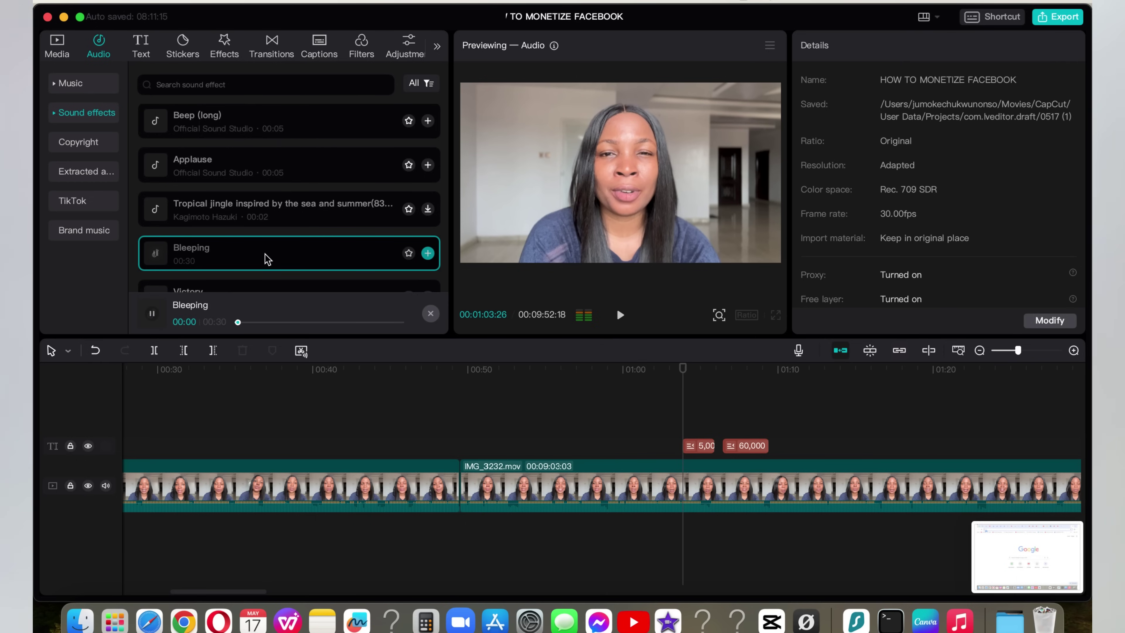
{"action": "left_click", "coordinate": [253, 212]}
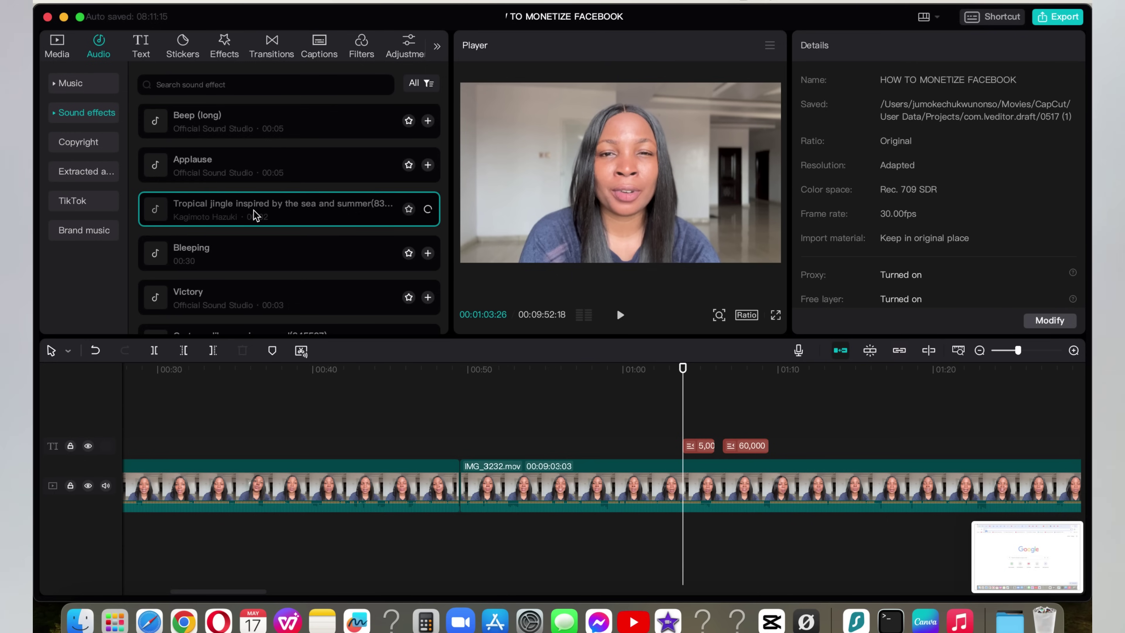
{"action": "left_click", "coordinate": [259, 177]}
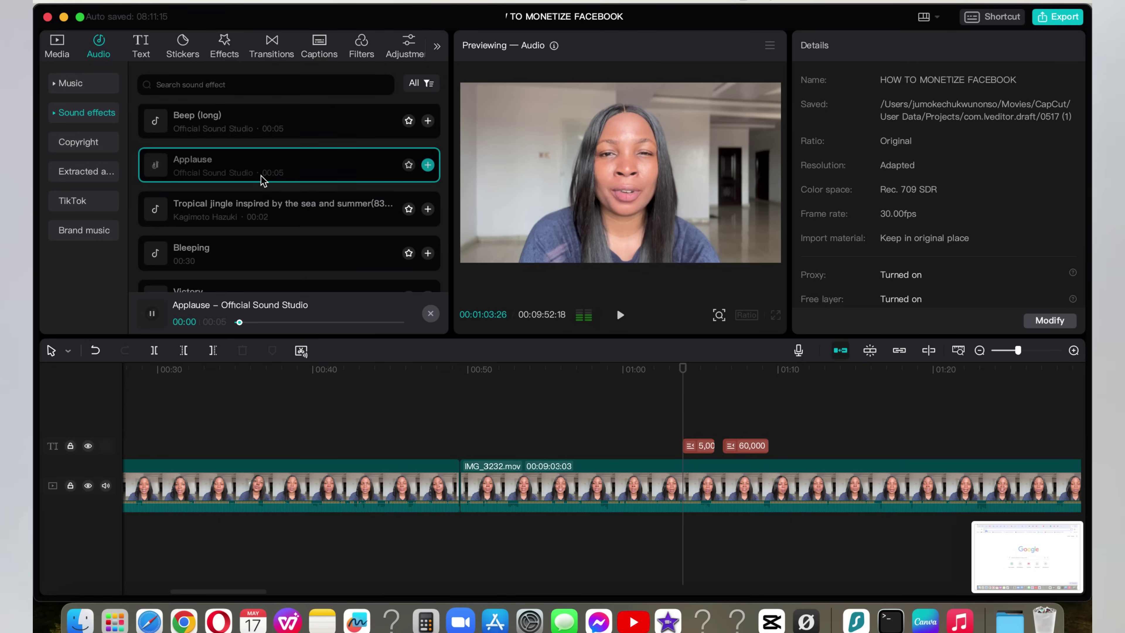
{"action": "left_click", "coordinate": [301, 124]}
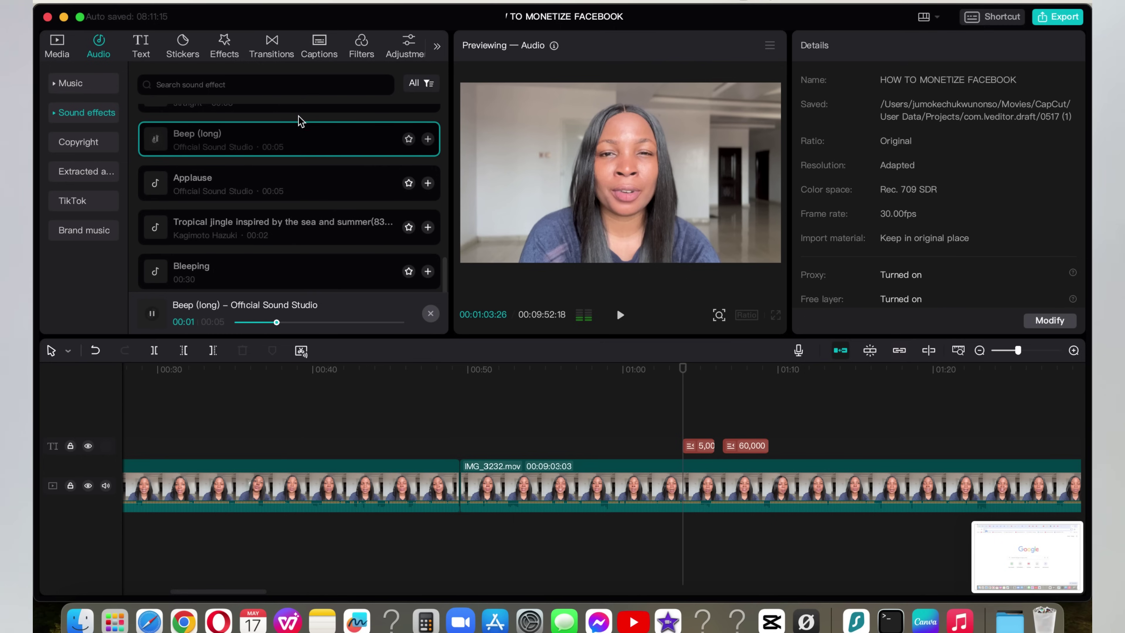
{"action": "scroll", "coordinate": [305, 124], "scroll_direction": "up", "scroll_amount": 1}
{"action": "scroll", "coordinate": [317, 156], "scroll_direction": "up", "scroll_amount": 4}
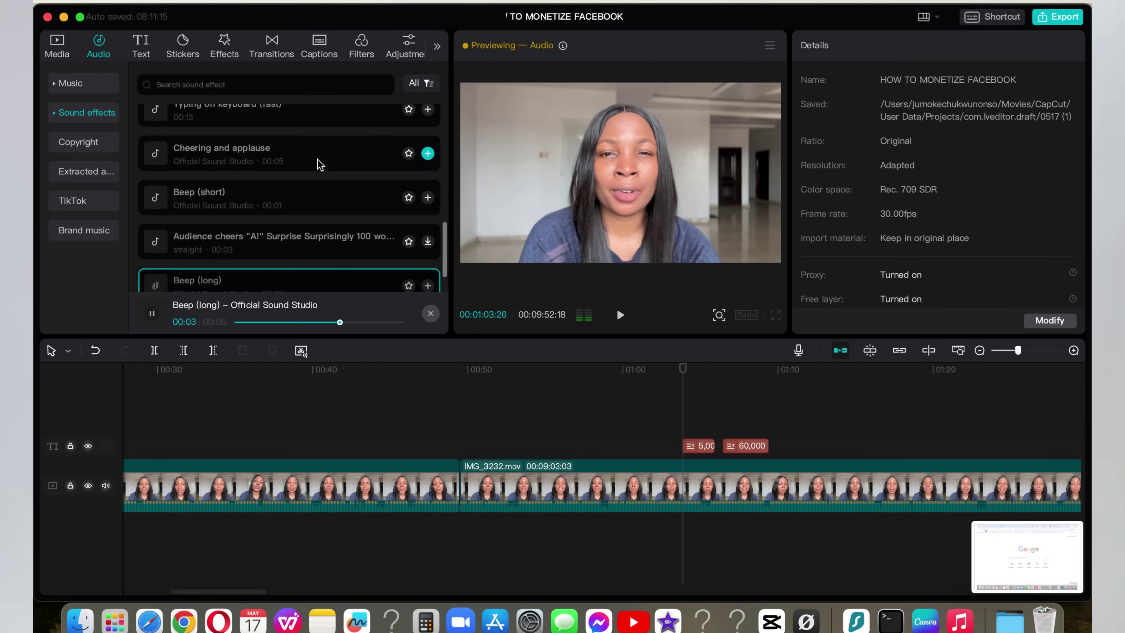
{"action": "scroll", "coordinate": [340, 174], "scroll_direction": "up", "scroll_amount": 5}
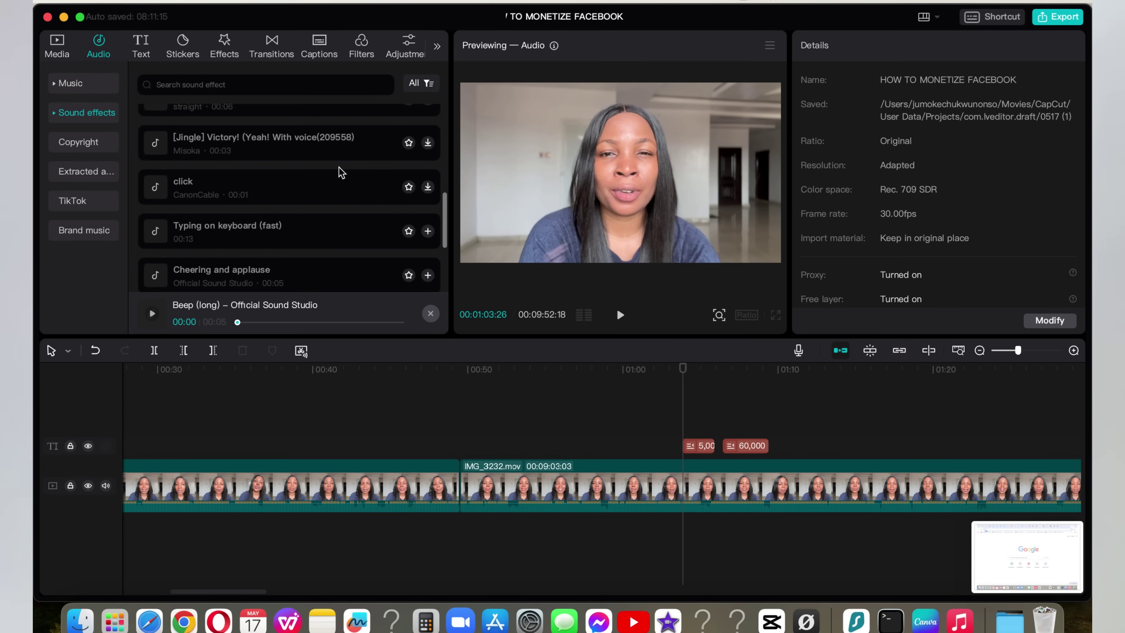
{"action": "scroll", "coordinate": [352, 173], "scroll_direction": "up", "scroll_amount": 4}
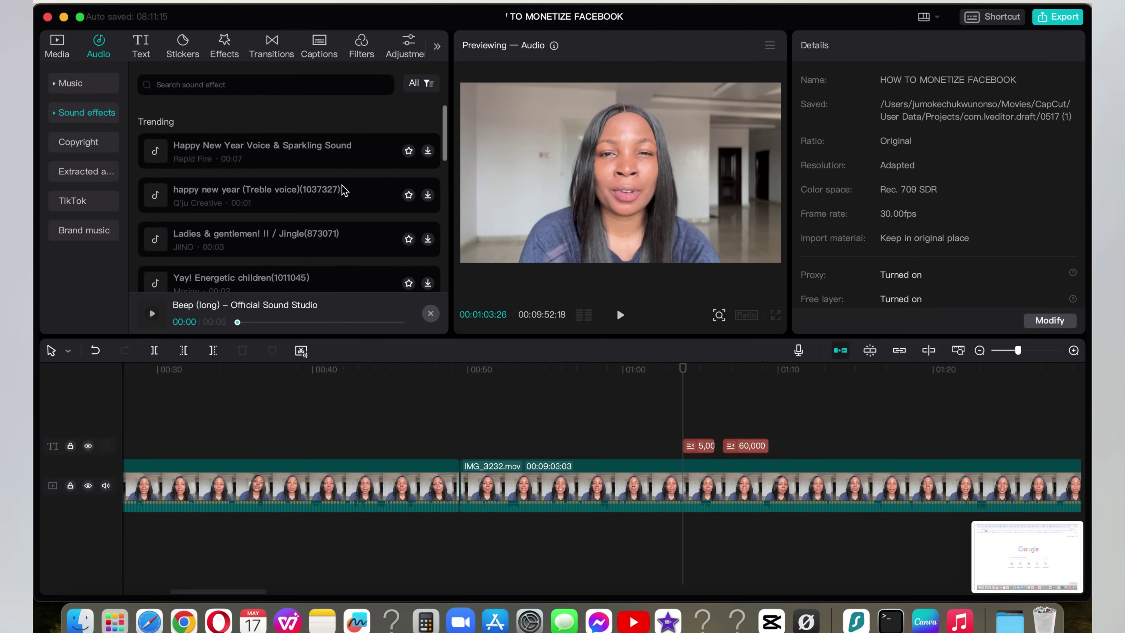
- Audition the Woosh sound effect and add it at the start of the 5,000 followers title
{"action": "scroll", "coordinate": [343, 185], "scroll_direction": "down", "scroll_amount": 6}
{"action": "scroll", "coordinate": [334, 195], "scroll_direction": "down", "scroll_amount": 8}
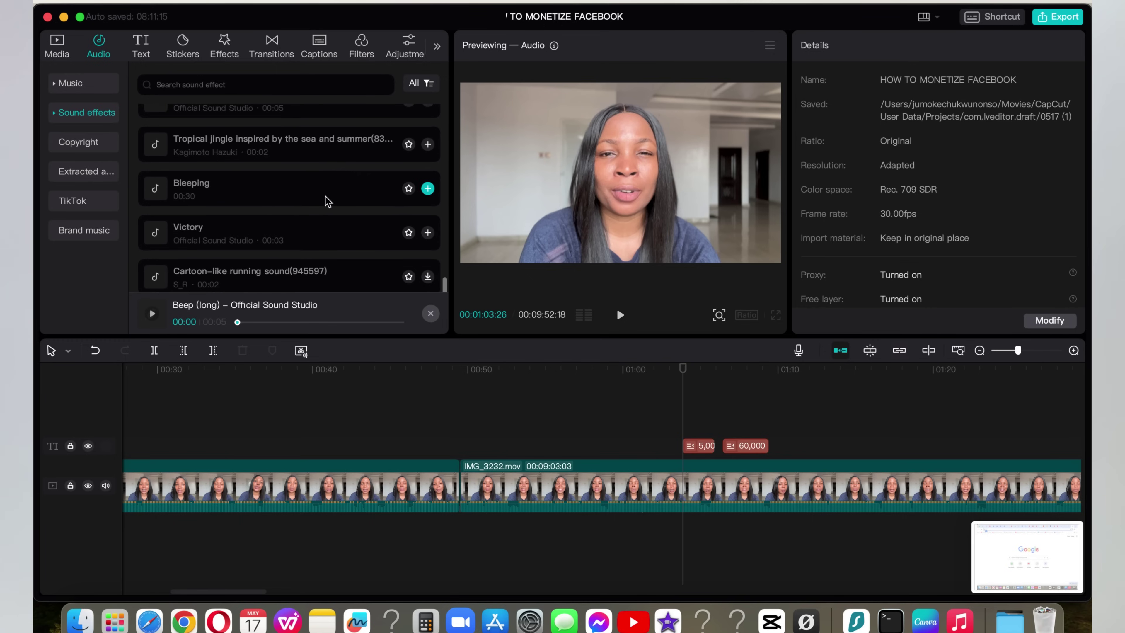
{"action": "scroll", "coordinate": [325, 197], "scroll_direction": "down", "scroll_amount": 3}
{"action": "left_click", "coordinate": [290, 221]}
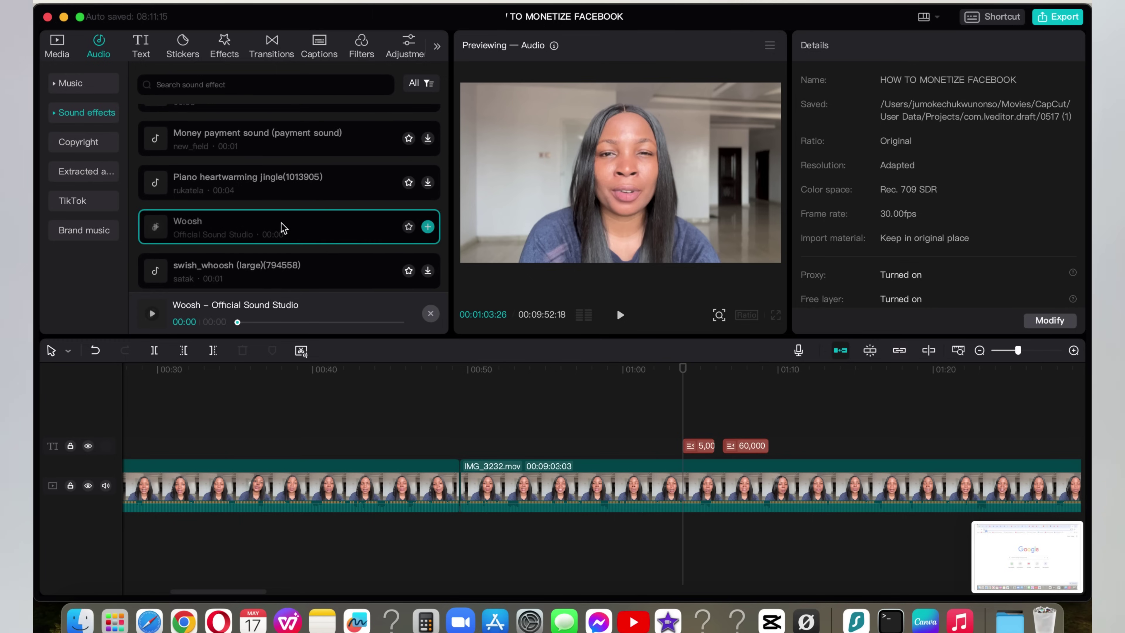
{"action": "left_click", "coordinate": [428, 227]}
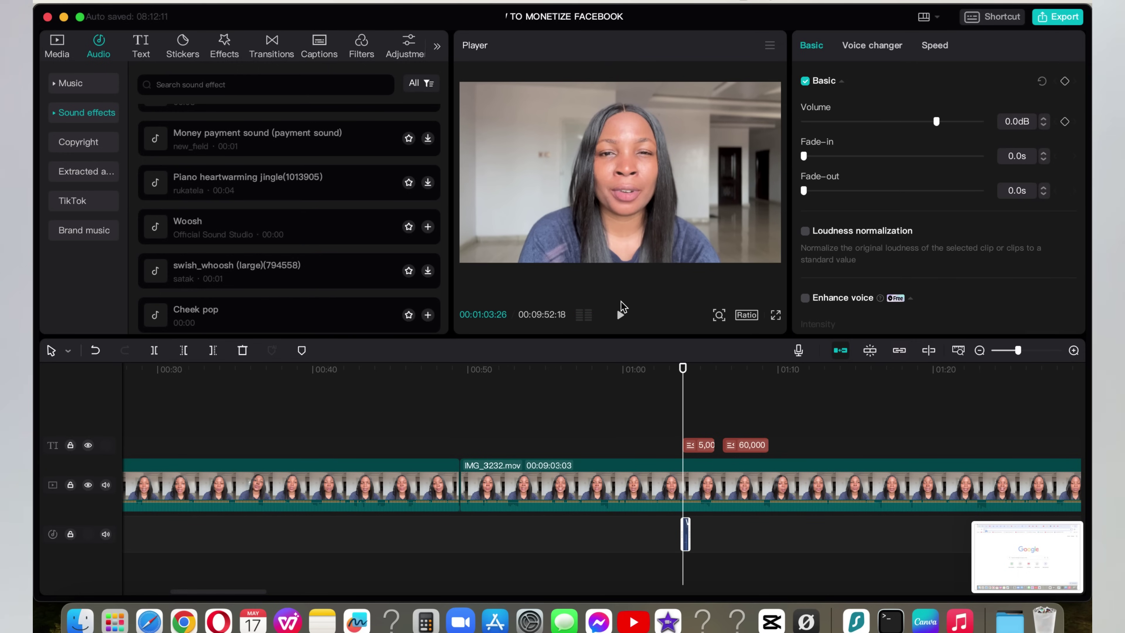
- Play the titles repeatedly from just before the 5,000 followers title to check how the Woosh sound fits
{"action": "left_click", "coordinate": [621, 315]}
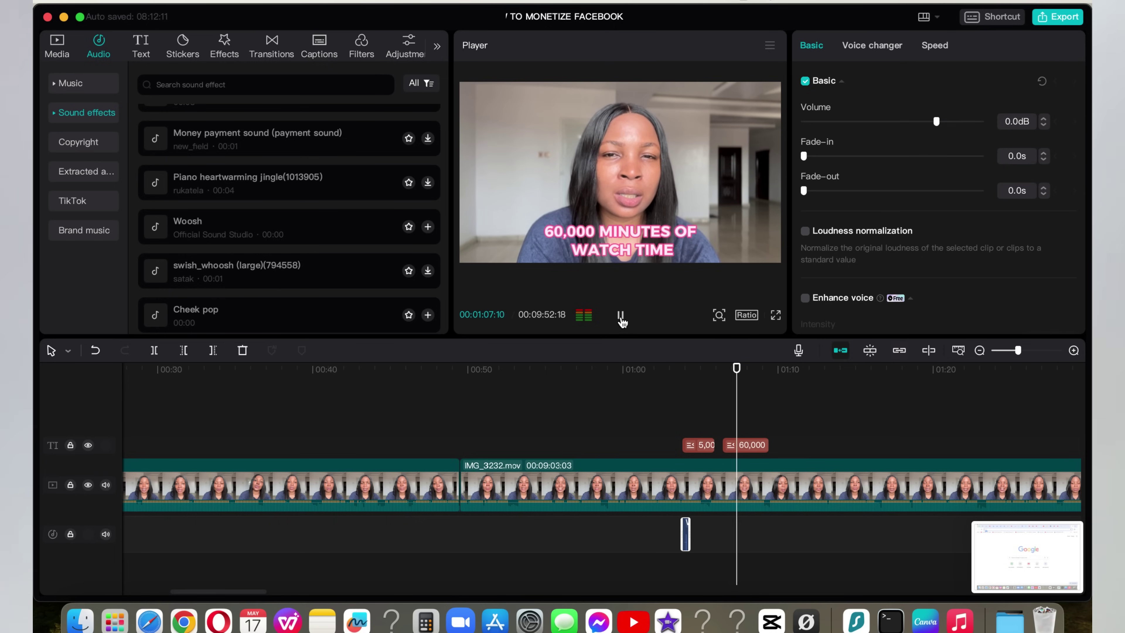
{"action": "left_click", "coordinate": [623, 317]}
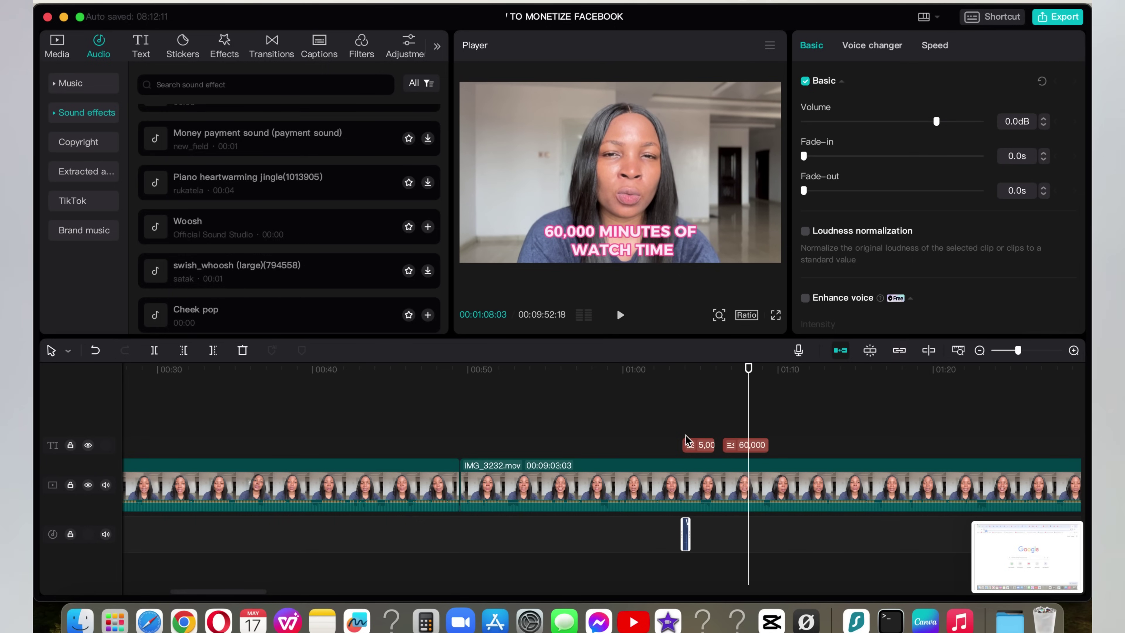
{"action": "left_click", "coordinate": [674, 428]}
{"action": "left_click_drag", "start_coordinate": [677, 427], "coordinate": [681, 427]}
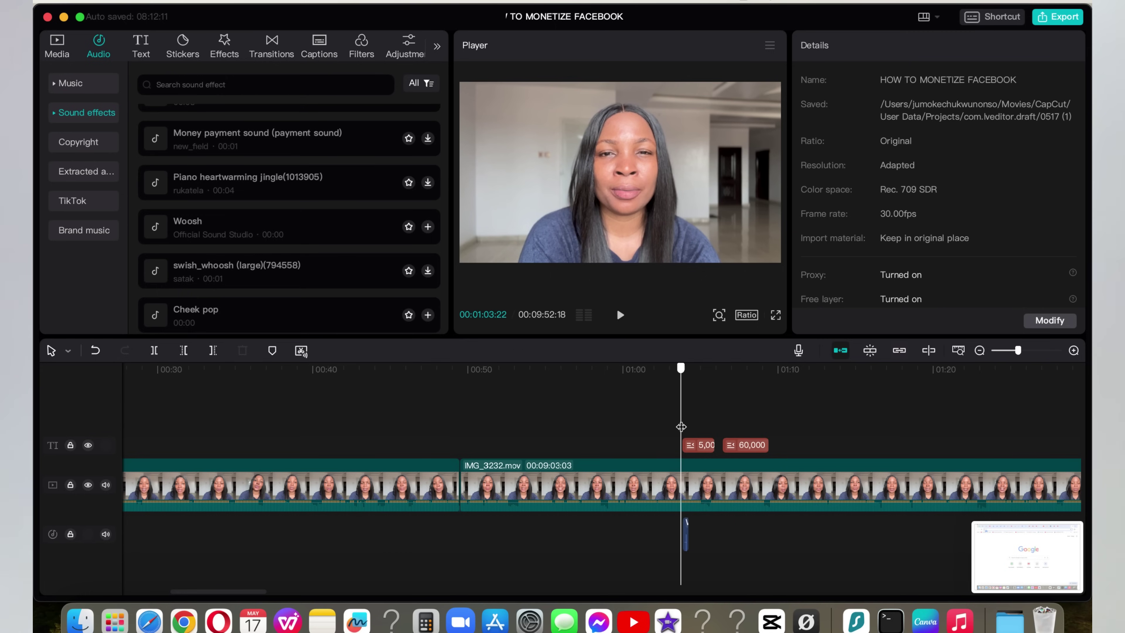
{"action": "left_click", "coordinate": [620, 317]}
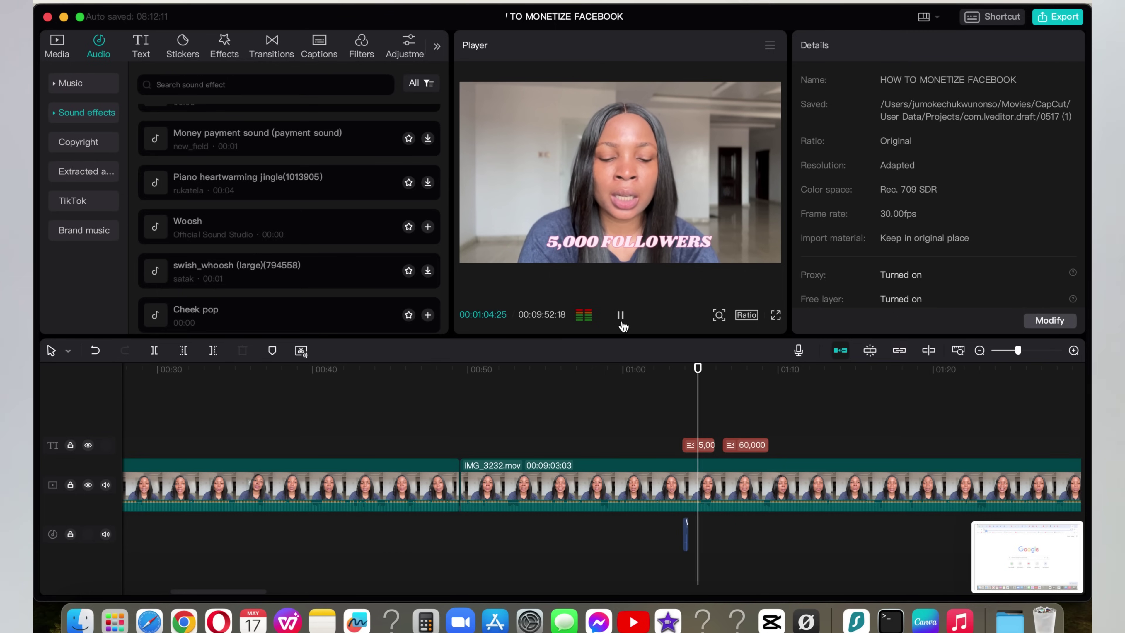
{"action": "left_click", "coordinate": [620, 317]}
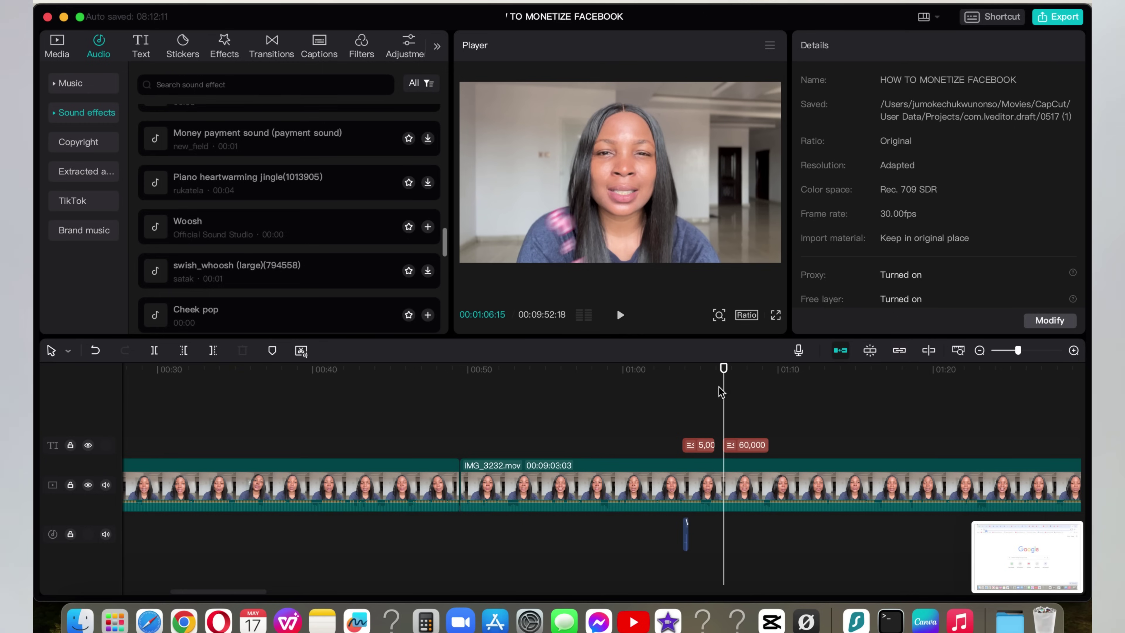
{"action": "left_click", "coordinate": [705, 424]}
{"action": "left_click", "coordinate": [678, 431]}
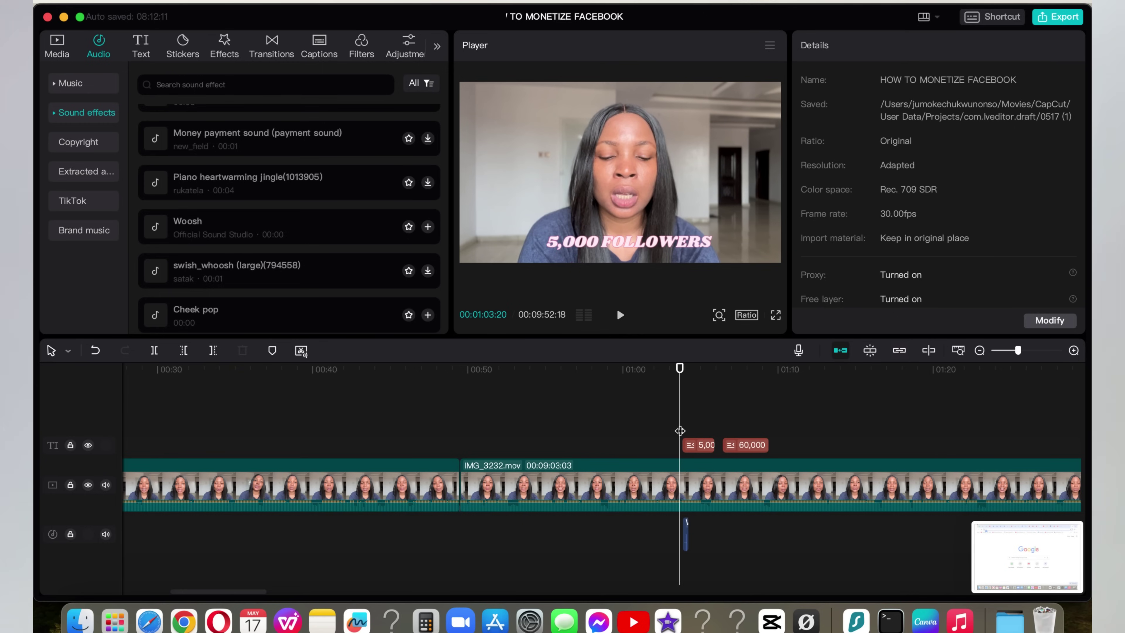
{"action": "left_click", "coordinate": [621, 316]}
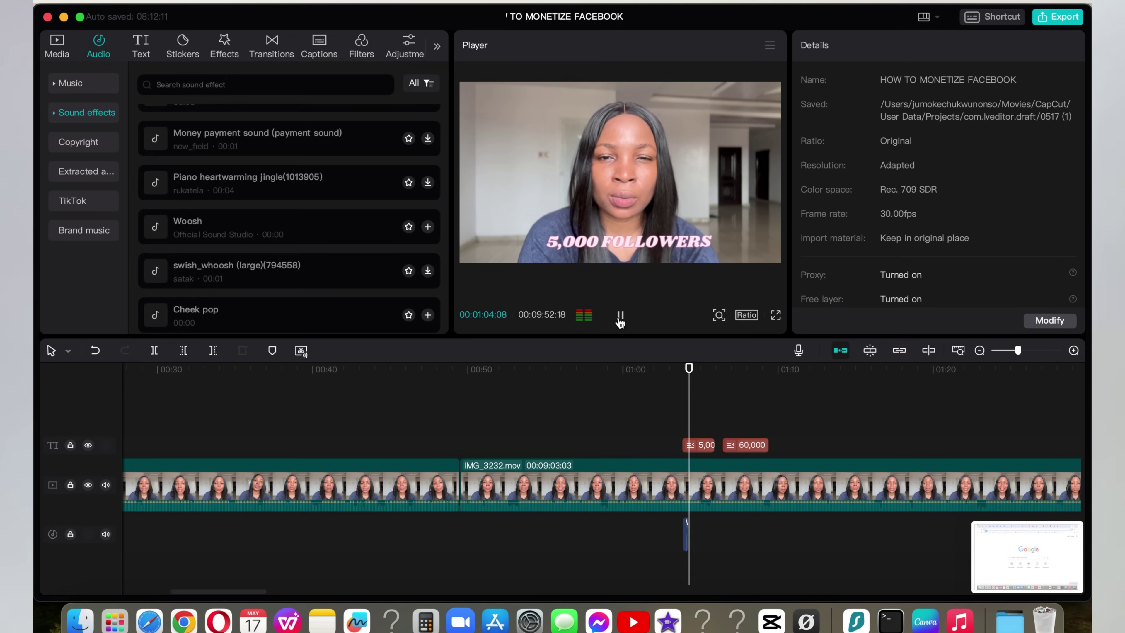
{"action": "left_click", "coordinate": [621, 315]}
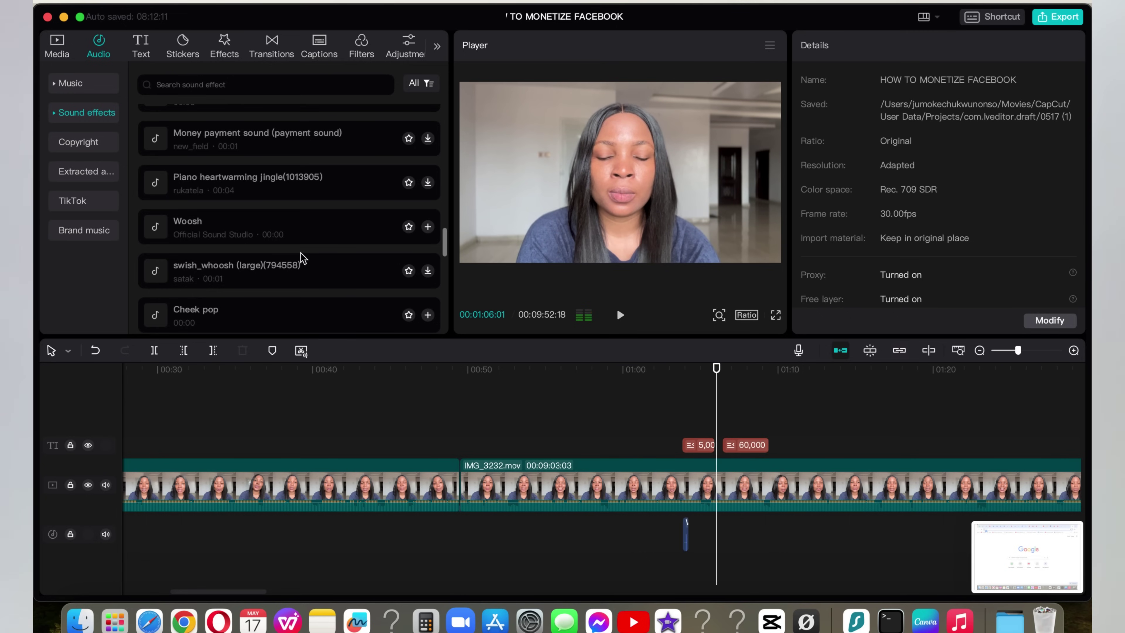
- Audition the swish_whoosh (large), Piano heartwarming jingle, Cheek pop and Bell ding sound effects
{"action": "scroll", "coordinate": [300, 256], "scroll_direction": "down", "scroll_amount": 1}
{"action": "left_click", "coordinate": [357, 272]}
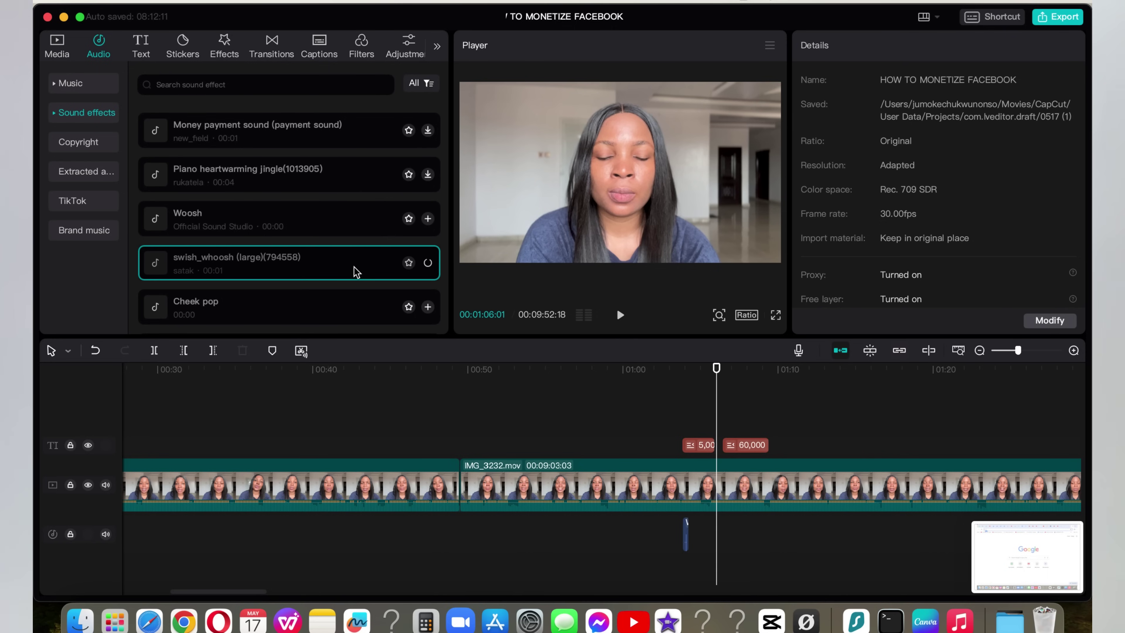
{"action": "left_click", "coordinate": [309, 181]}
{"action": "scroll", "coordinate": [317, 241], "scroll_direction": "down", "scroll_amount": 1}
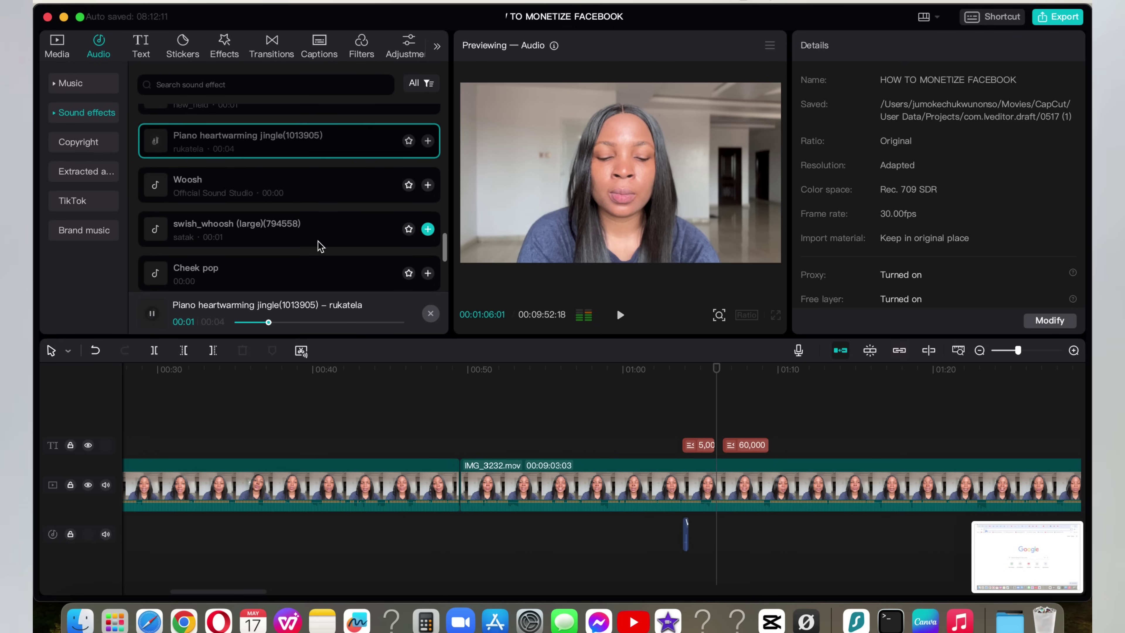
{"action": "scroll", "coordinate": [318, 241], "scroll_direction": "down", "scroll_amount": 1}
{"action": "left_click", "coordinate": [307, 255]}
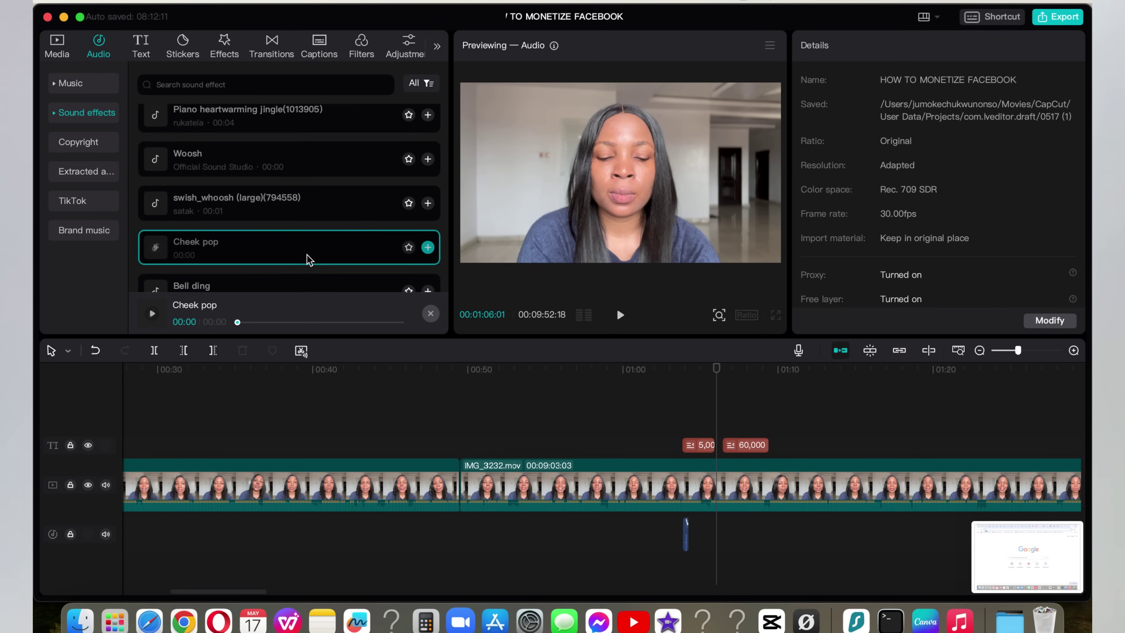
{"action": "scroll", "coordinate": [315, 263], "scroll_direction": "down", "scroll_amount": 1}
{"action": "left_click", "coordinate": [310, 260]}
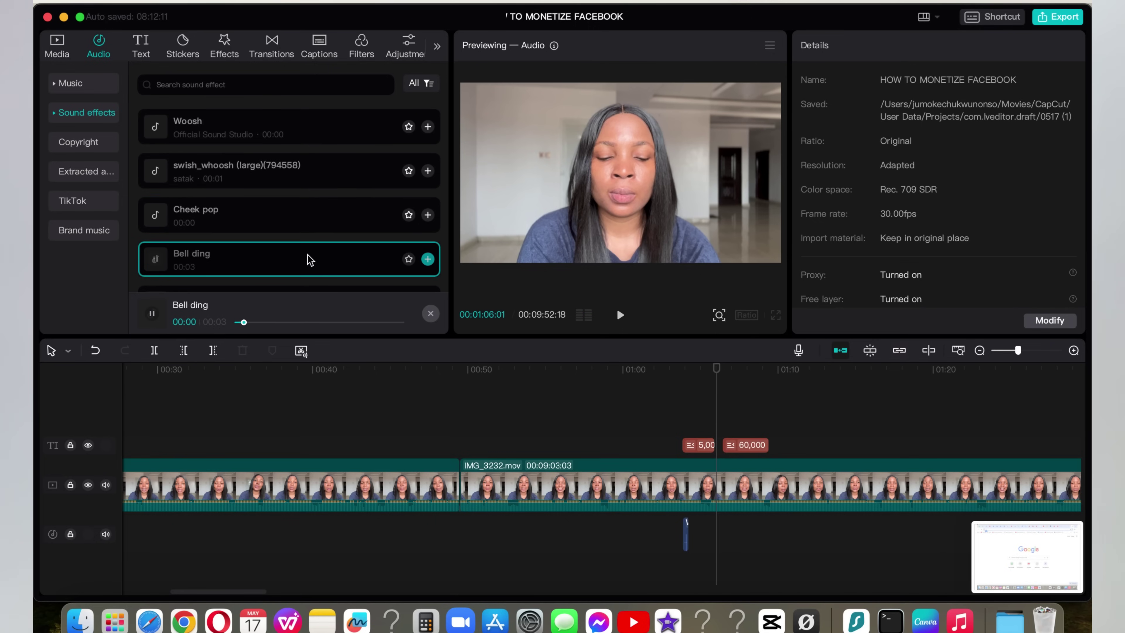
- Audition the Beep (2 seconds), Ping and Cute accent sounds effects further down the trending list
{"action": "scroll", "coordinate": [313, 262], "scroll_direction": "down", "scroll_amount": 2}
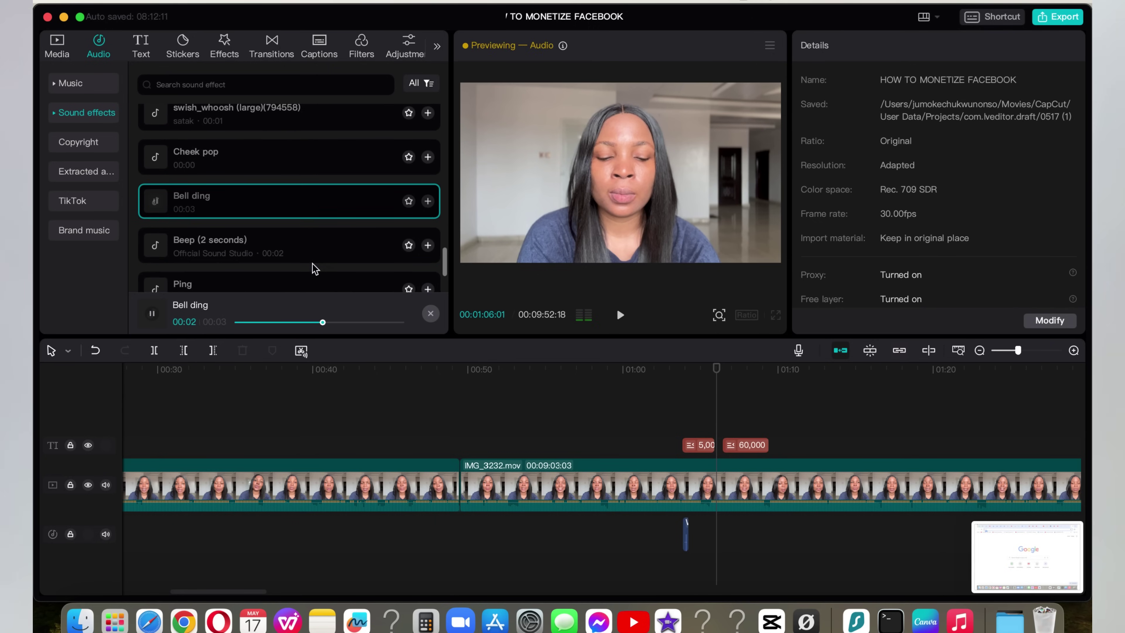
{"action": "left_click", "coordinate": [314, 257]}
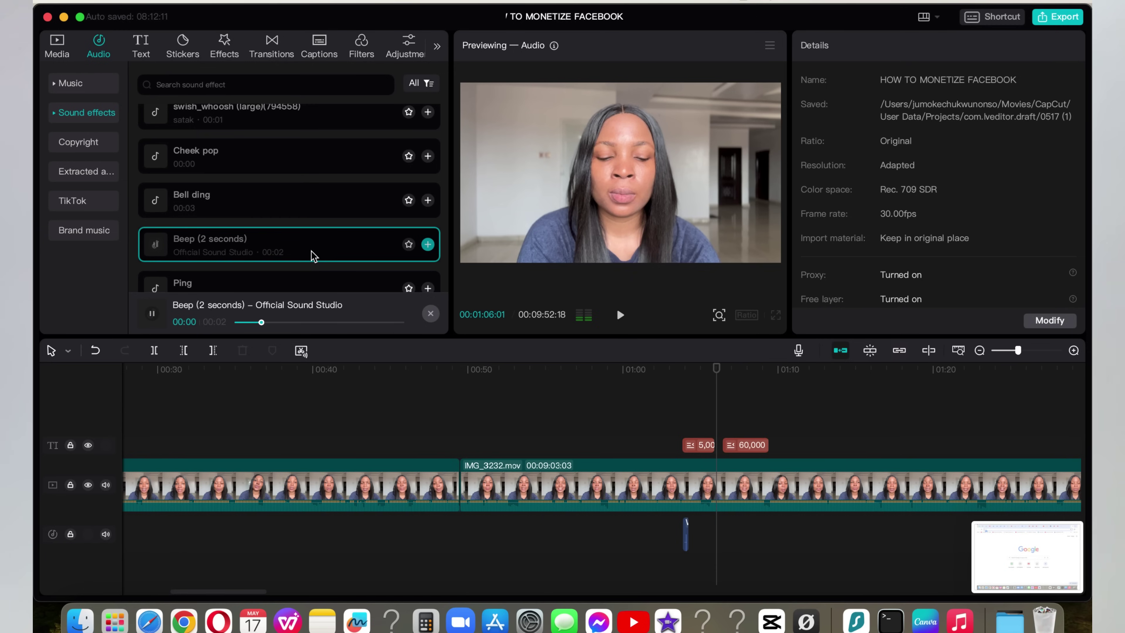
{"action": "scroll", "coordinate": [314, 258], "scroll_direction": "down", "scroll_amount": 1}
{"action": "left_click", "coordinate": [310, 259]}
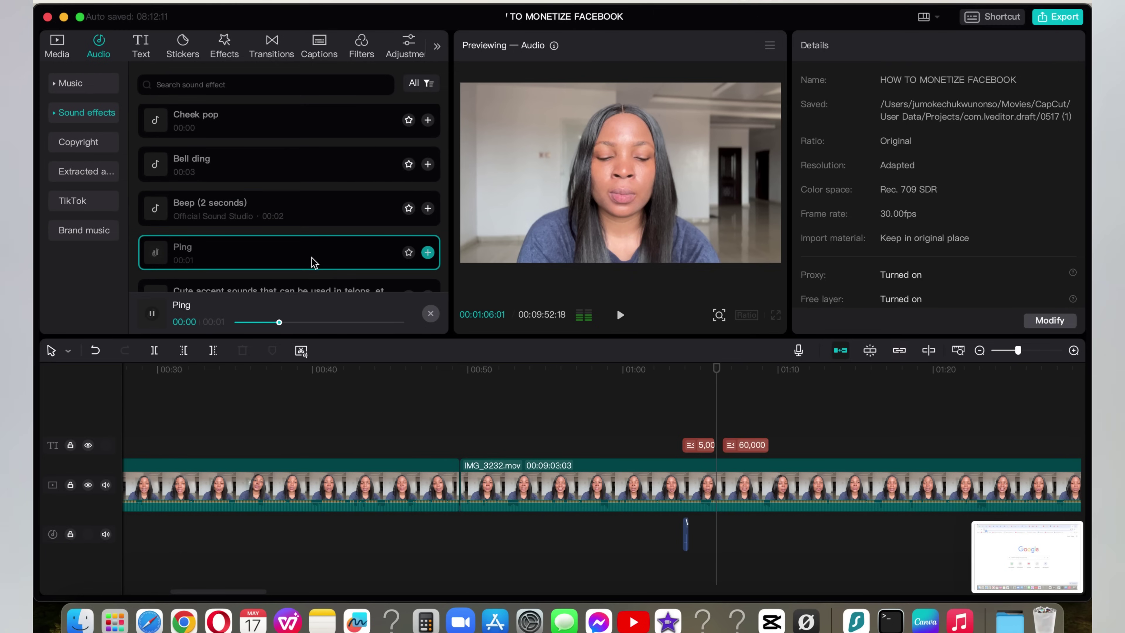
{"action": "scroll", "coordinate": [312, 259], "scroll_direction": "down", "scroll_amount": 1}
{"action": "left_click", "coordinate": [314, 264]}
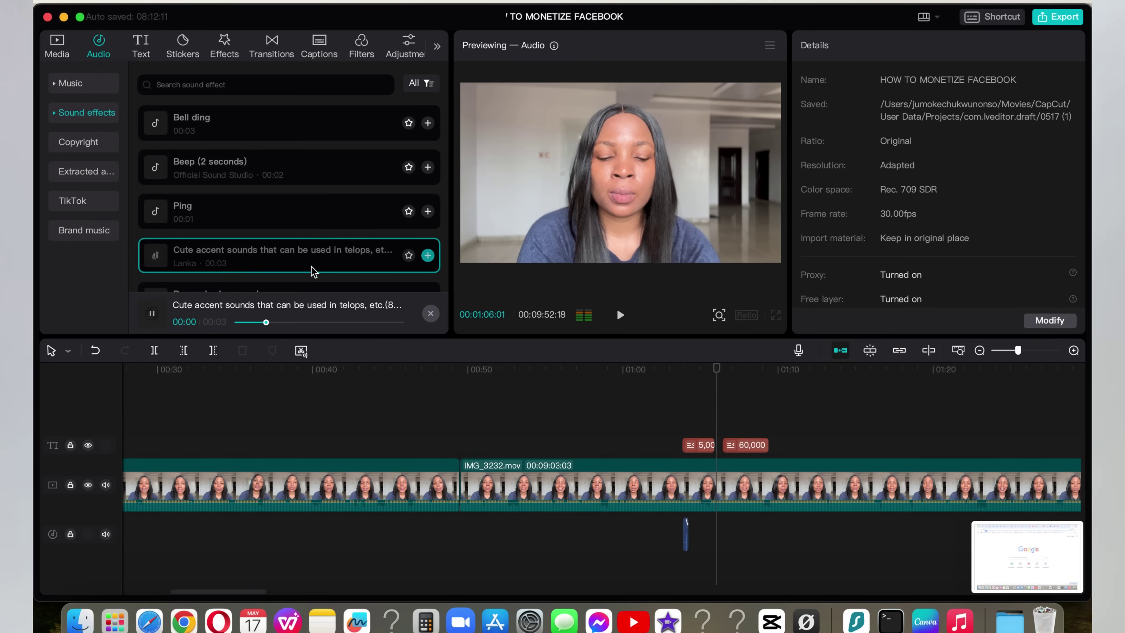
- Audition the Remembering woosh, Big explosion sound of anime and science fiction, Pistol gunshot and Explosion sound effects in the trending list
{"action": "scroll", "coordinate": [313, 266], "scroll_direction": "down", "scroll_amount": 1}
{"action": "left_click", "coordinate": [310, 251]}
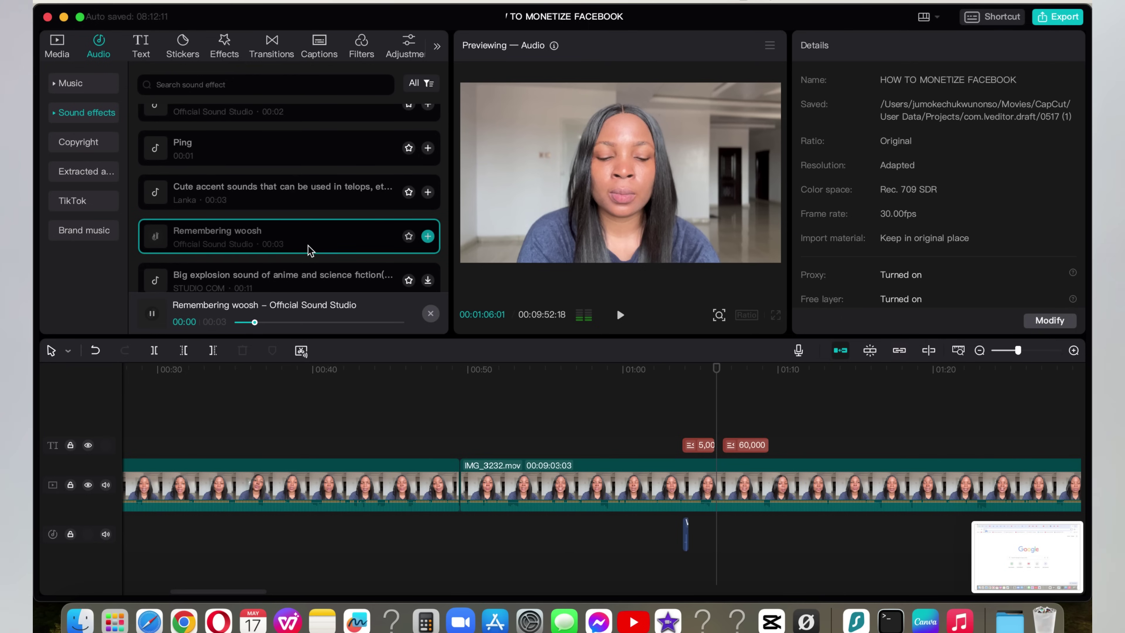
{"action": "left_click", "coordinate": [309, 281]}
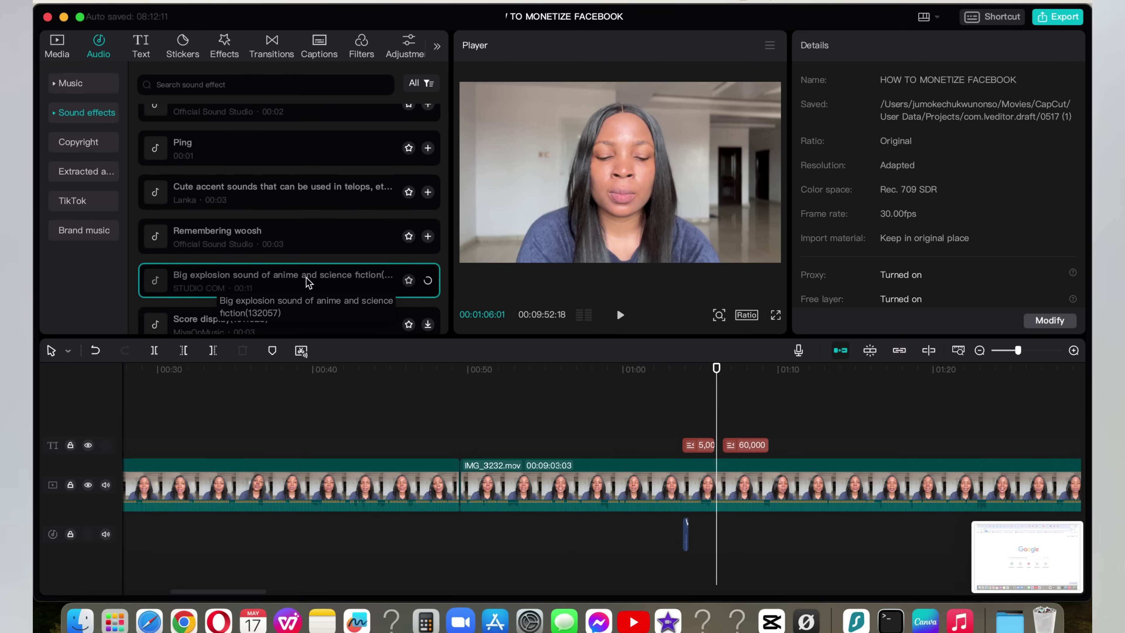
{"action": "scroll", "coordinate": [318, 274], "scroll_direction": "down", "scroll_amount": 2}
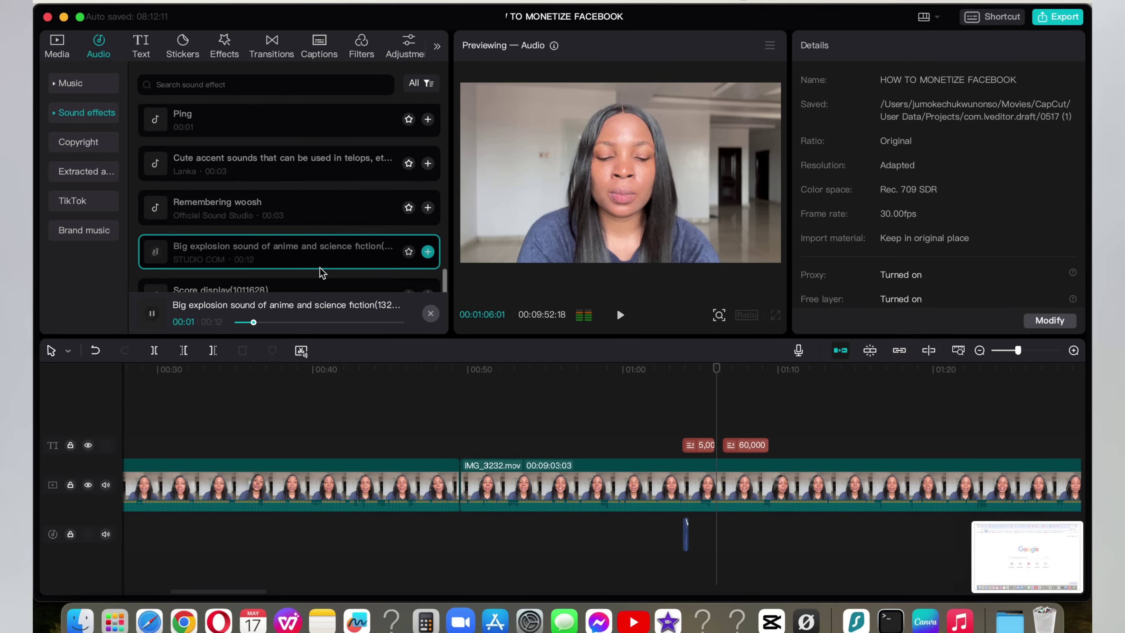
{"action": "scroll", "coordinate": [284, 268], "scroll_direction": "down", "scroll_amount": 6}
{"action": "left_click", "coordinate": [273, 232]}
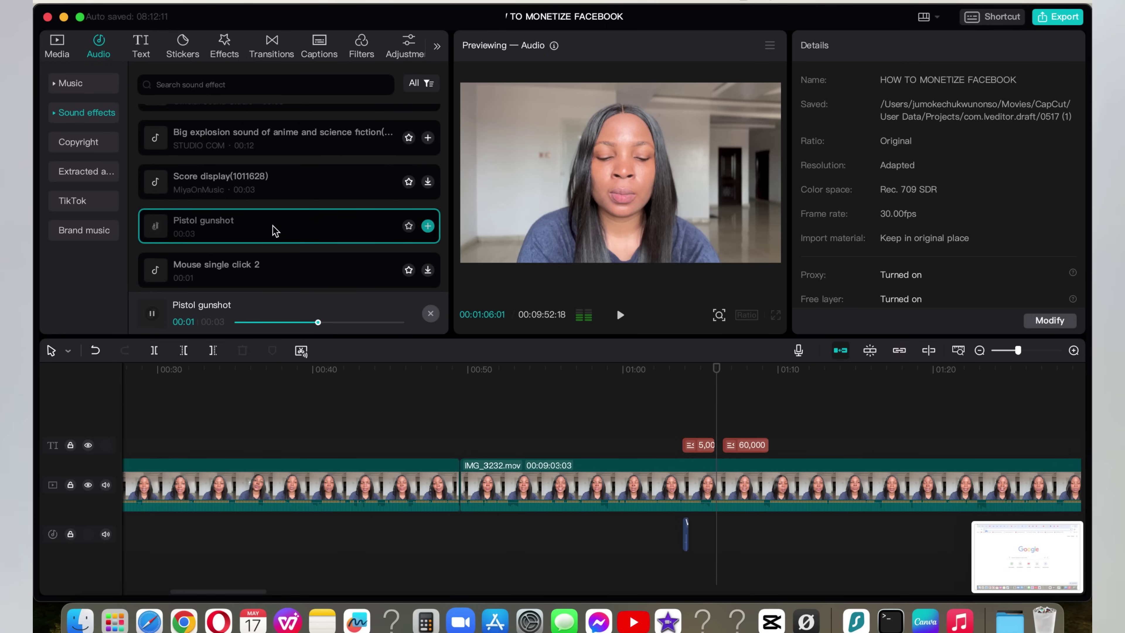
{"action": "scroll", "coordinate": [284, 251], "scroll_direction": "down", "scroll_amount": 2}
{"action": "left_click", "coordinate": [259, 273]}
{"action": "scroll", "coordinate": [275, 248], "scroll_direction": "up", "scroll_amount": 10}
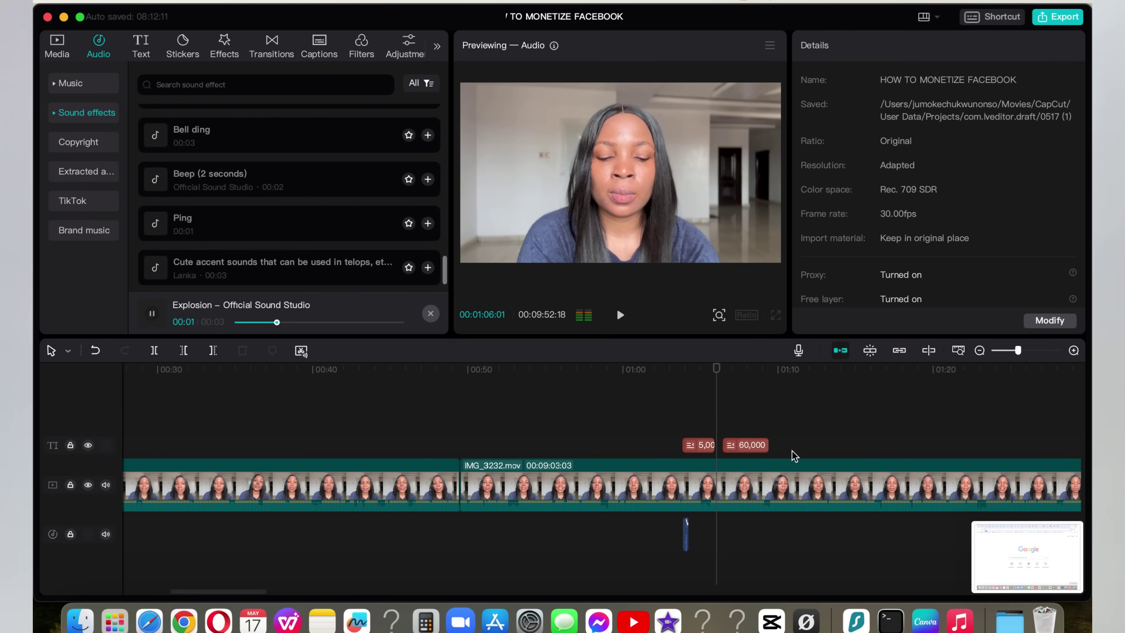
- Duplicate the Woosh sound effect at the start of the 60,000 minutes title and play both titles to check it
{"action": "left_click", "coordinate": [685, 532]}
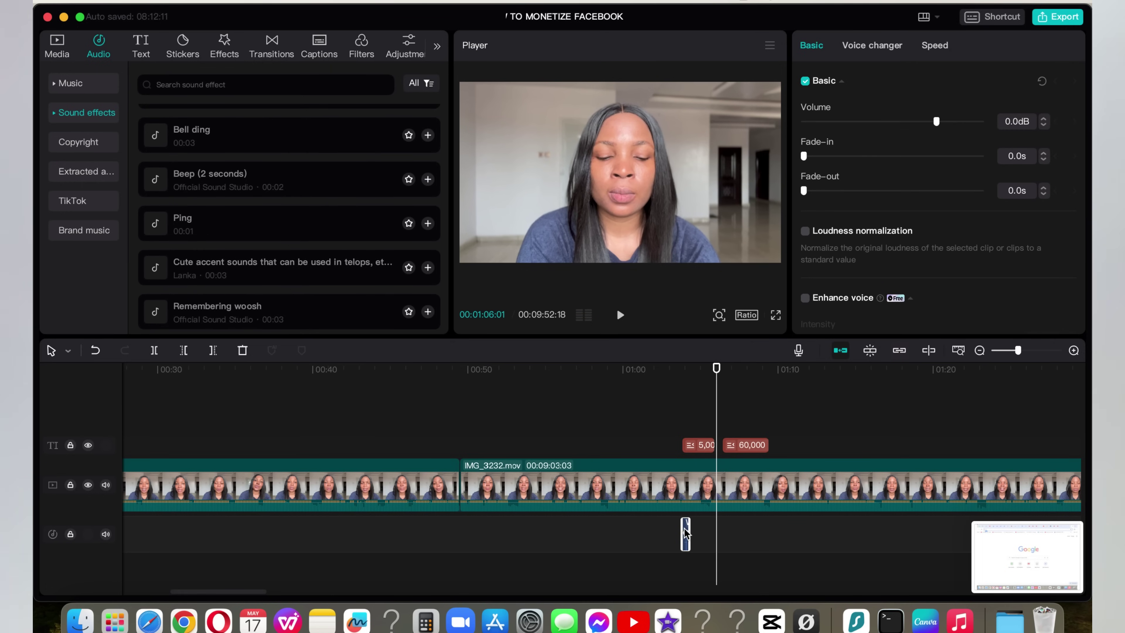
{"action": "right_click", "coordinate": [685, 531]}
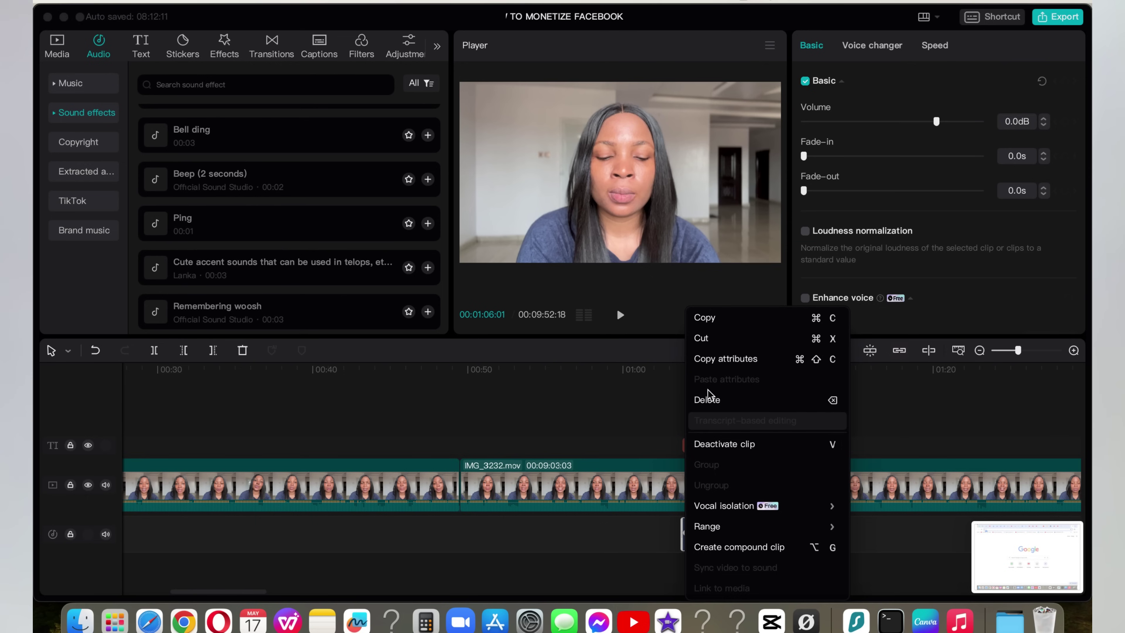
{"action": "left_click", "coordinate": [704, 317]}
{"action": "left_click_drag", "start_coordinate": [730, 430], "coordinate": [723, 434]}
{"action": "right_click", "coordinate": [726, 541]}
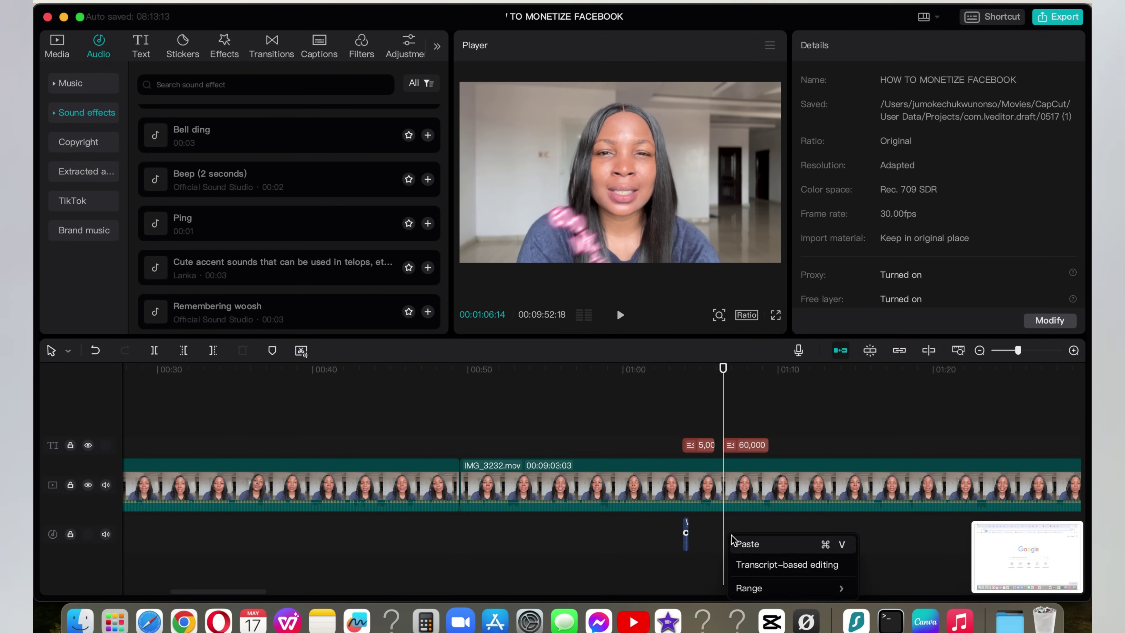
{"action": "left_click", "coordinate": [748, 541]}
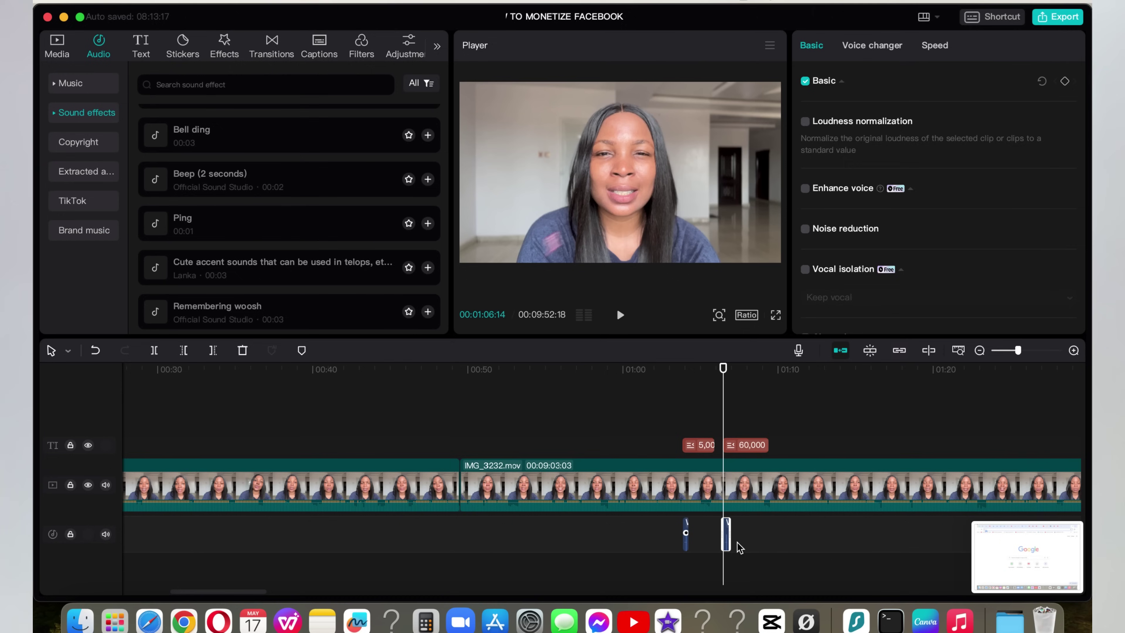
{"action": "left_click", "coordinate": [673, 401]}
{"action": "key", "text": "space"}
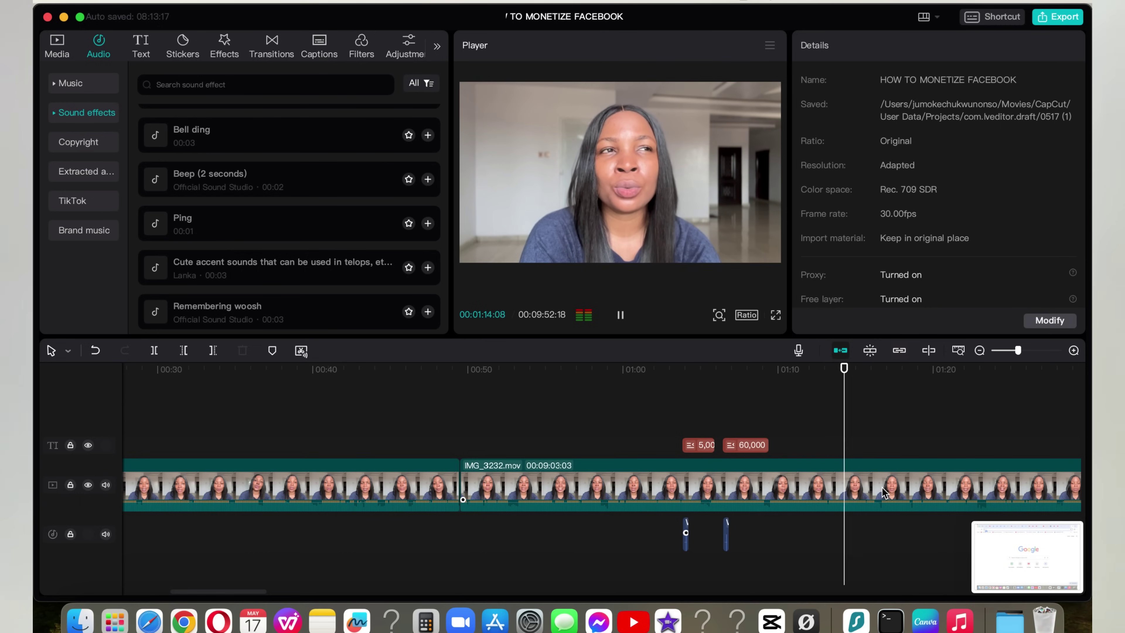
- Play through the third video clip, split it at 00:02:25:15 and delete everything after the cut
{"action": "left_click", "coordinate": [836, 506]}
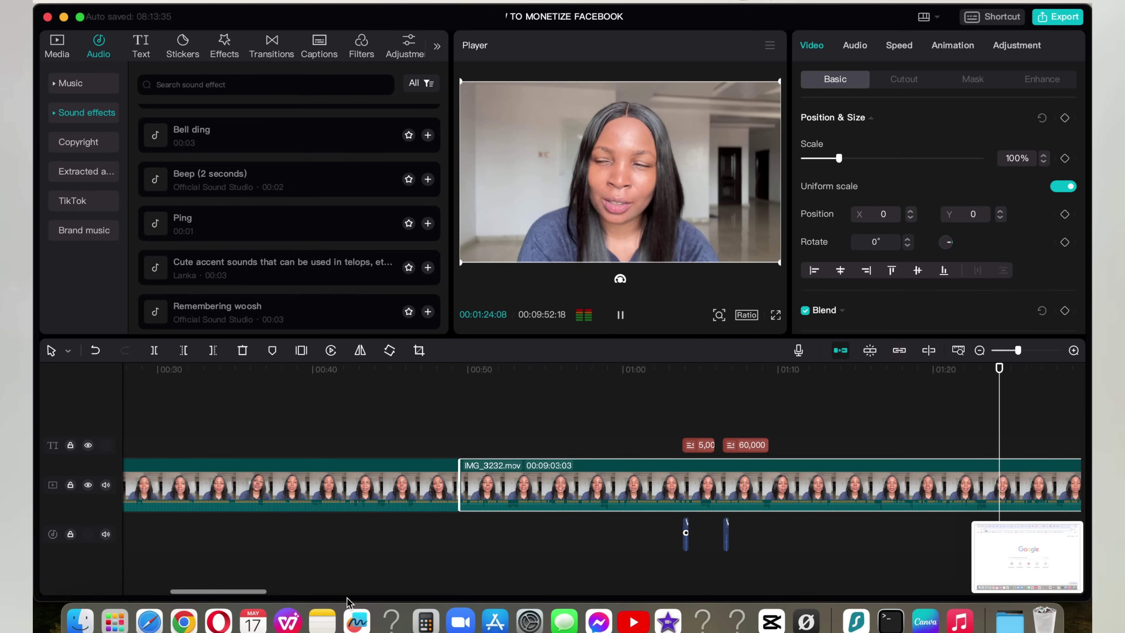
{"action": "left_click", "coordinate": [1072, 350]}
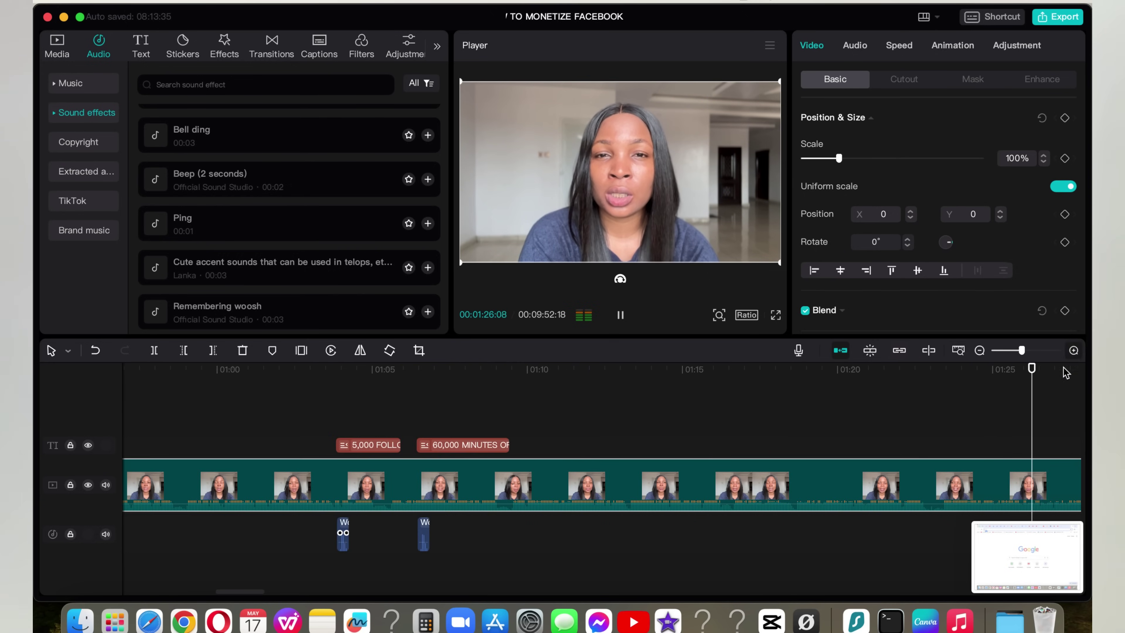
{"action": "left_click_drag", "start_coordinate": [248, 592], "coordinate": [307, 595]}
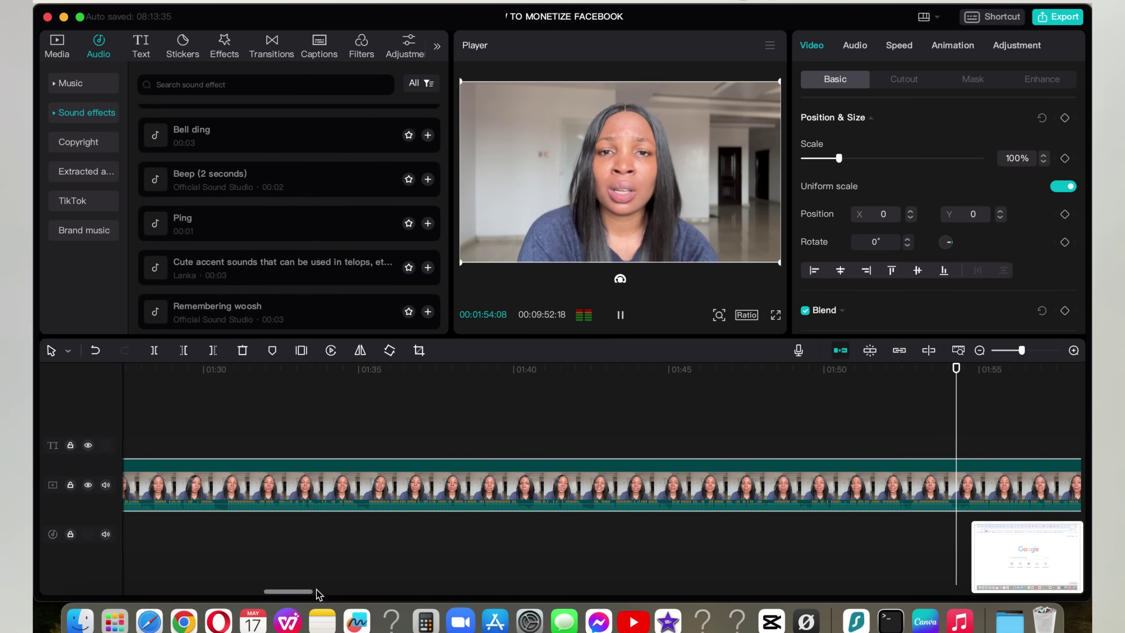
{"action": "scroll", "coordinate": [325, 594], "scroll_direction": "right", "scroll_amount": 5}
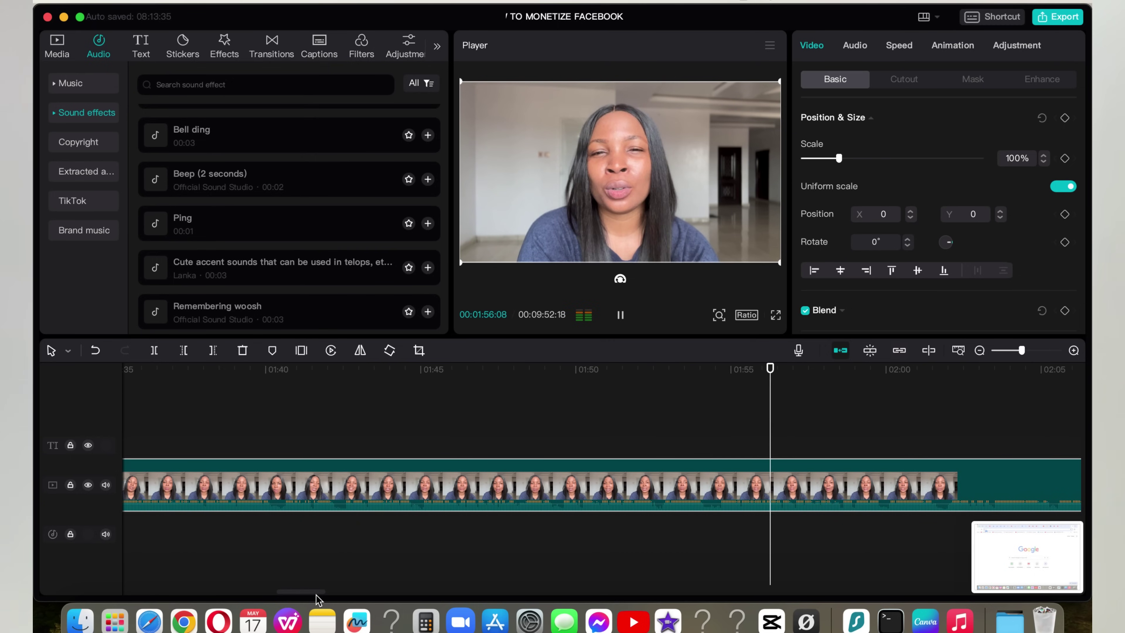
{"action": "scroll", "coordinate": [321, 596], "scroll_direction": "right", "scroll_amount": 5}
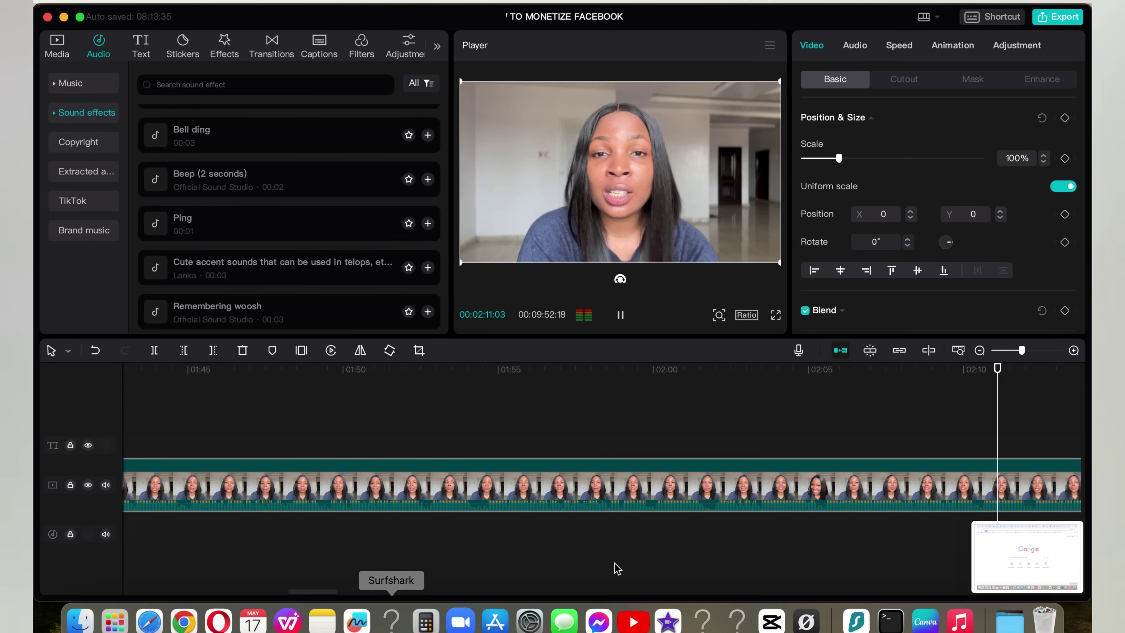
{"action": "left_click", "coordinate": [1074, 350]}
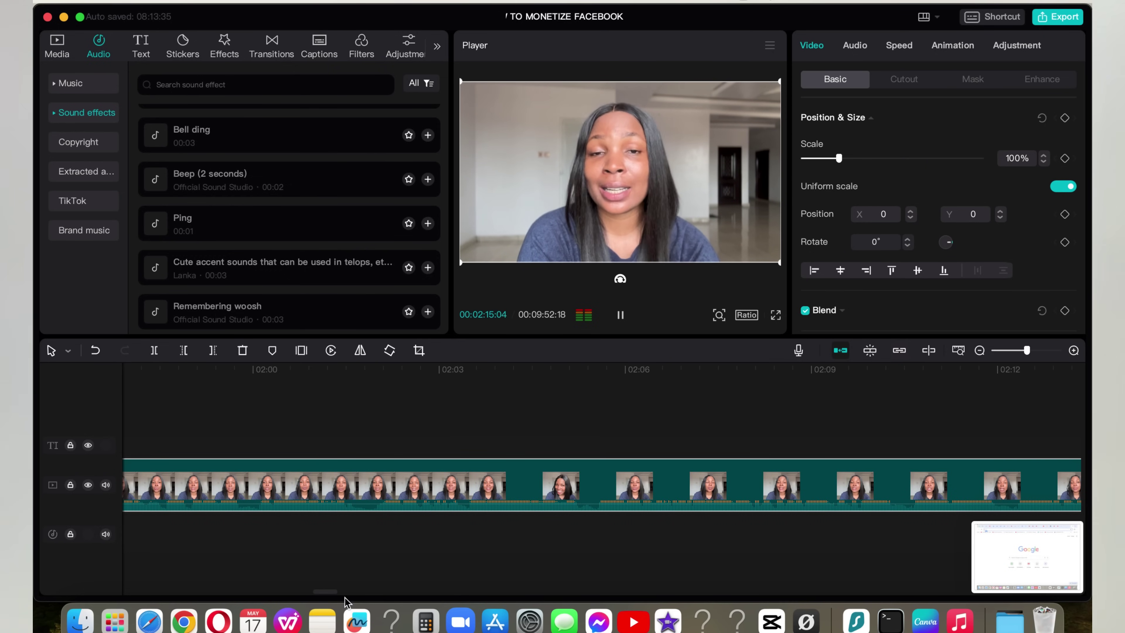
{"action": "left_click_drag", "start_coordinate": [330, 595], "coordinate": [357, 600]}
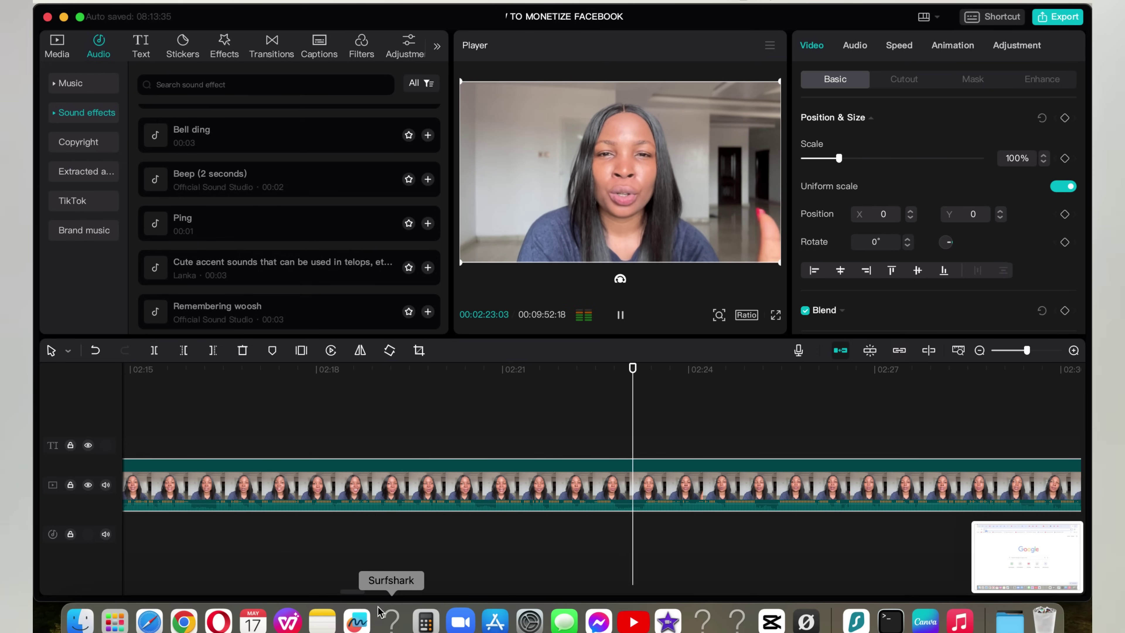
{"action": "key", "text": "space"}
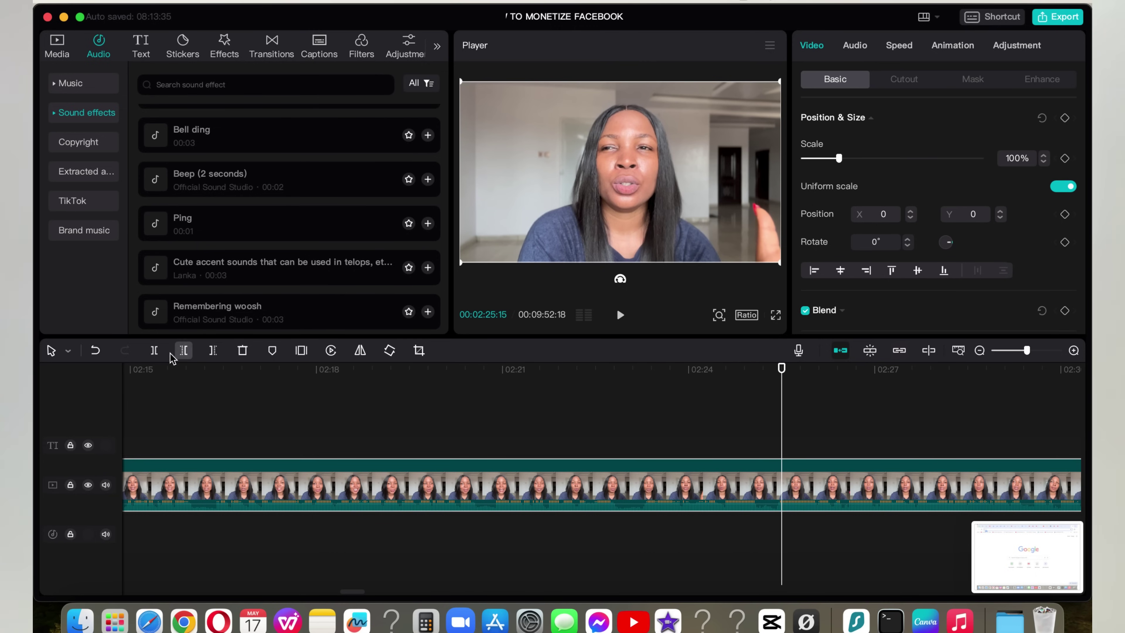
{"action": "left_click", "coordinate": [154, 350]}
{"action": "key", "text": "Delete"}
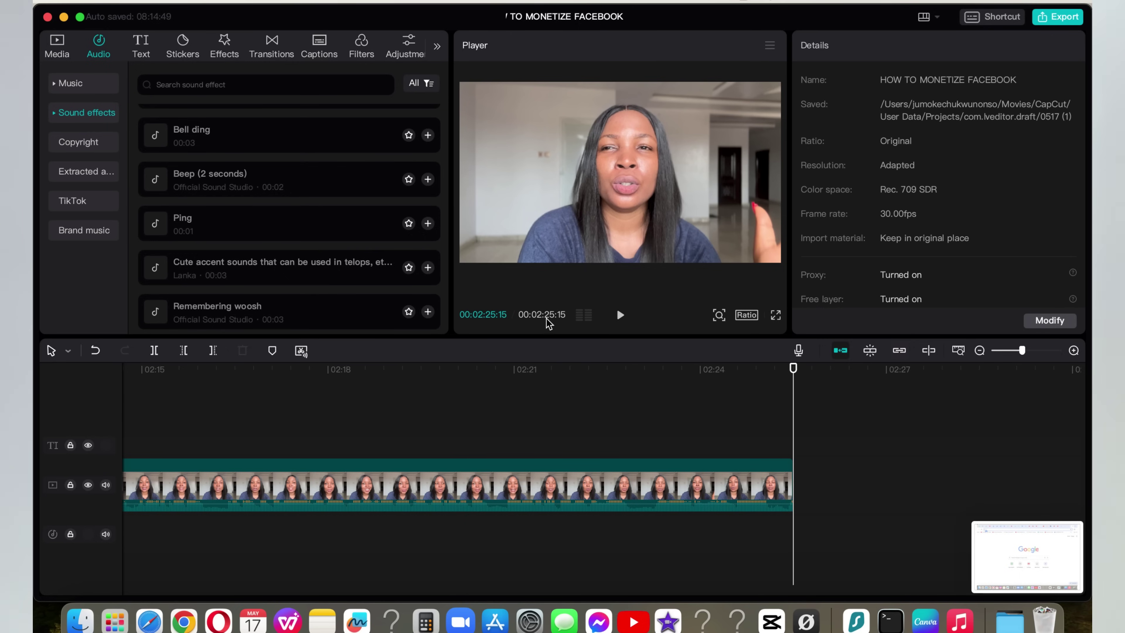
- Play the video from its very beginning and pause at 00:00:06:13 in the opening clip
{"action": "left_click_drag", "start_coordinate": [797, 439], "coordinate": [512, 443]}
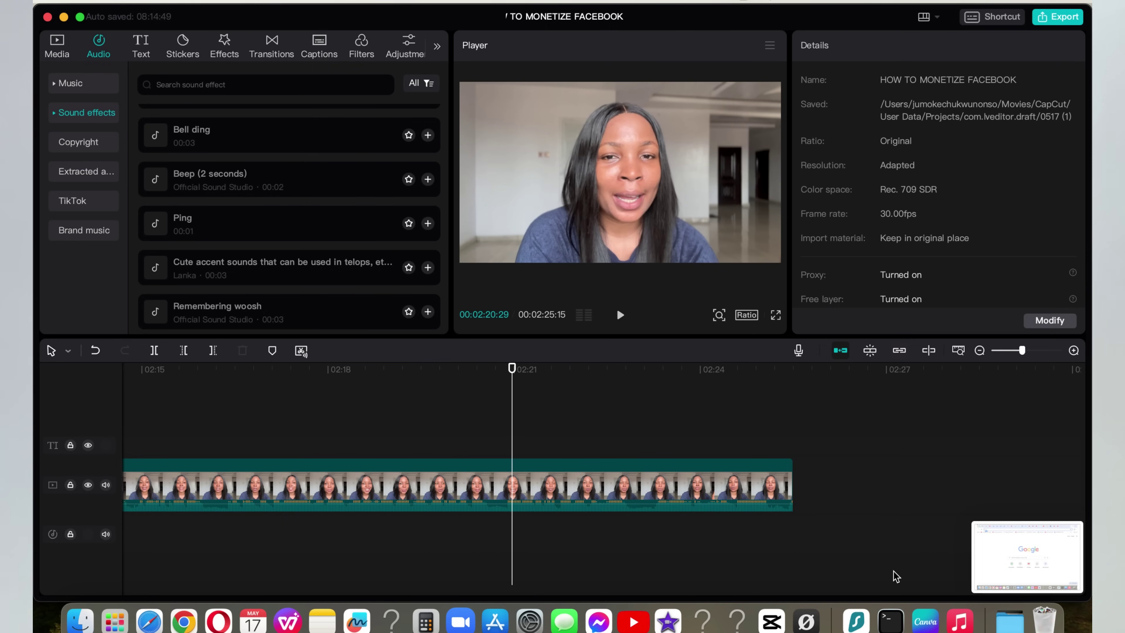
{"action": "left_click", "coordinate": [979, 351]}
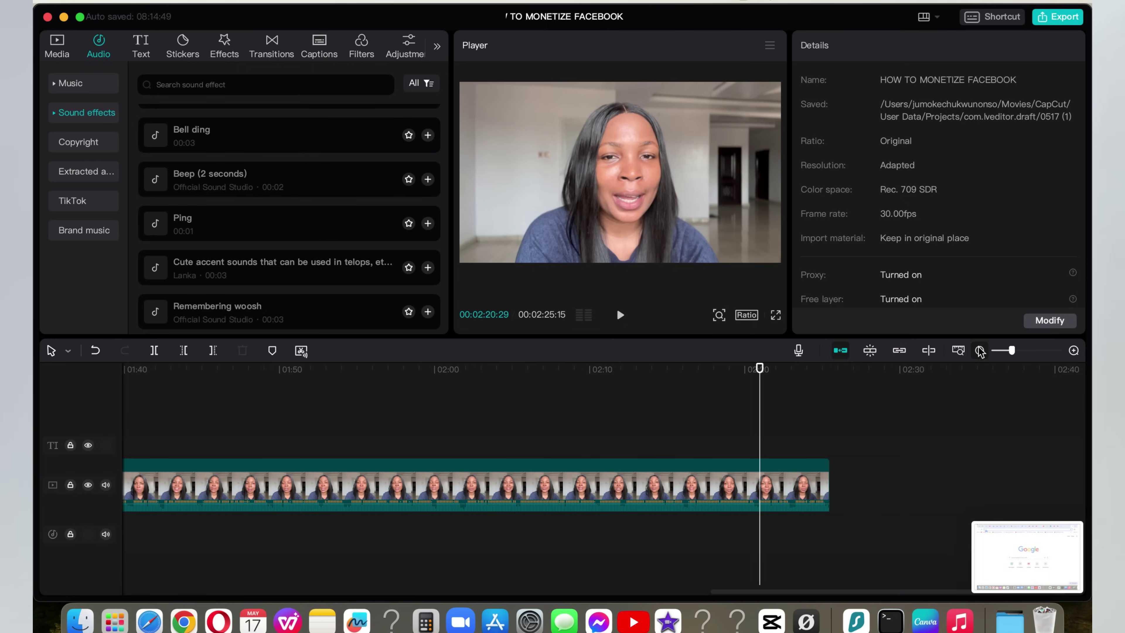
{"action": "left_click_drag", "start_coordinate": [713, 592], "coordinate": [413, 592]}
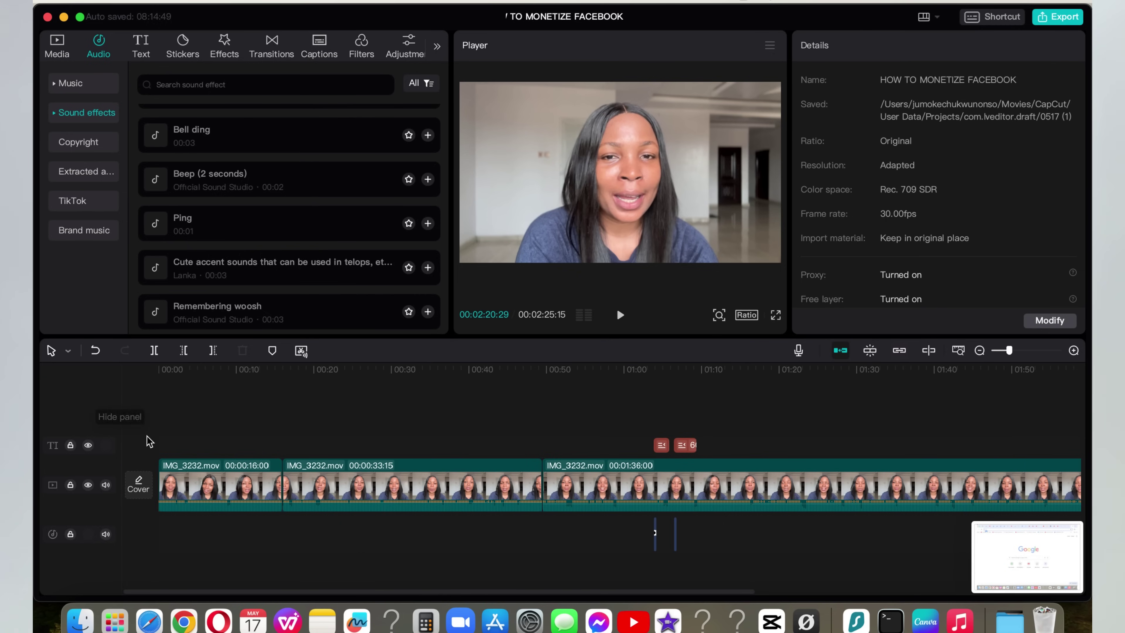
{"action": "left_click", "coordinate": [216, 432]}
{"action": "left_click_drag", "start_coordinate": [213, 427], "coordinate": [161, 421]}
{"action": "key", "text": "space"}
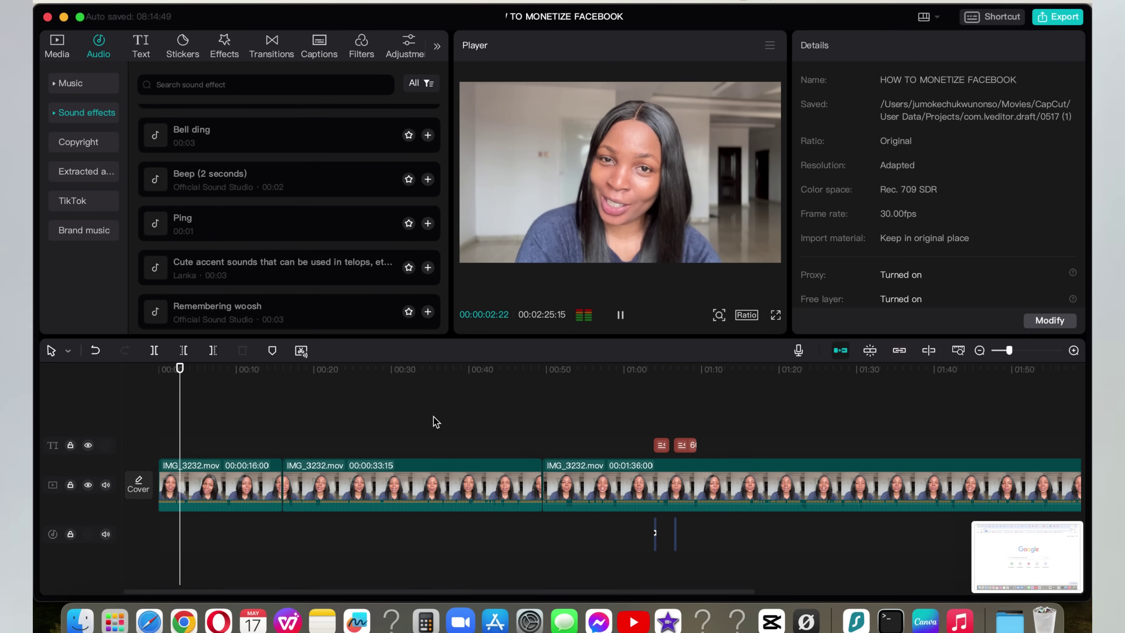
{"action": "left_click", "coordinate": [57, 46]}
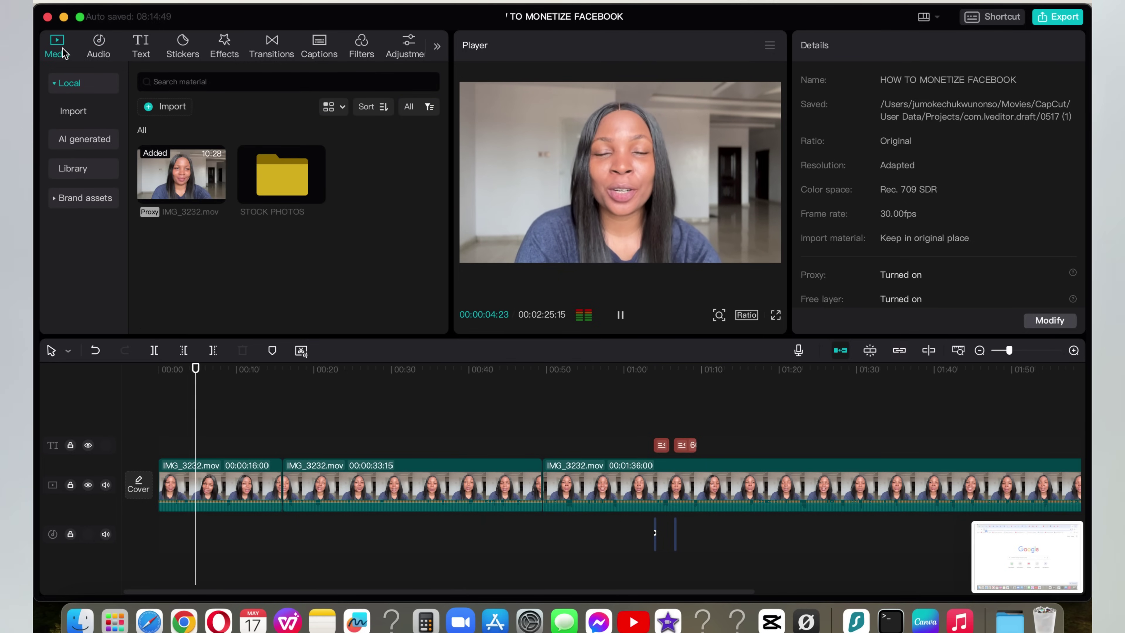
{"action": "key", "text": "space"}
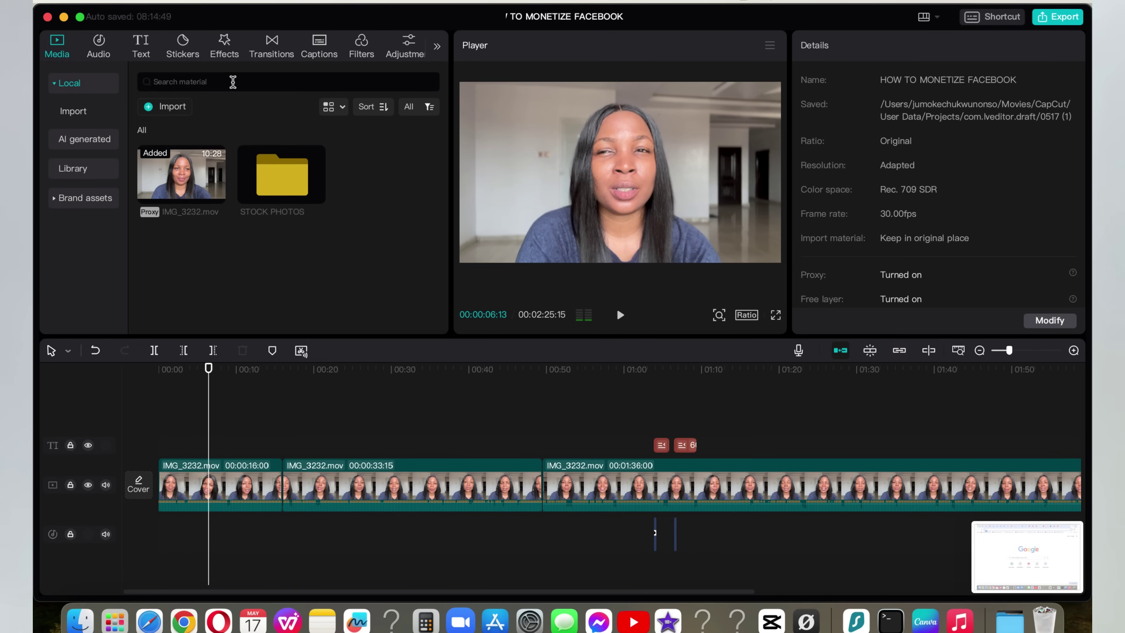
- Find the animated SUBSCRIBED button with a bell among the trending stickers and add it at 00:00:06:13
{"action": "left_click", "coordinate": [182, 48]}
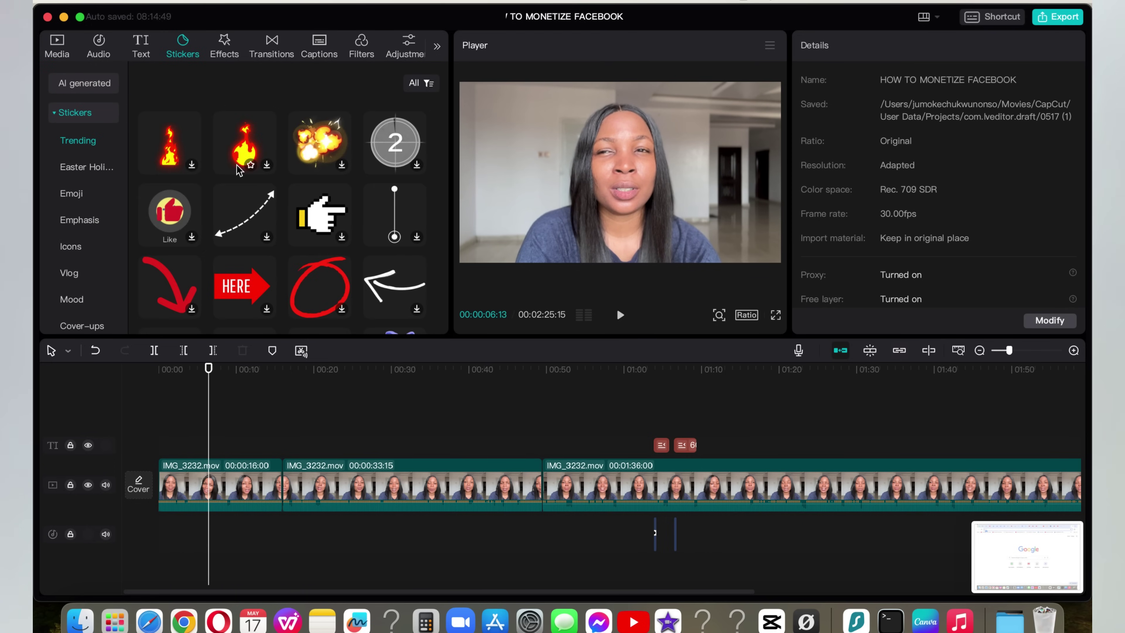
{"action": "scroll", "coordinate": [239, 177], "scroll_direction": "down", "scroll_amount": 10}
{"action": "scroll", "coordinate": [251, 209], "scroll_direction": "down", "scroll_amount": 1}
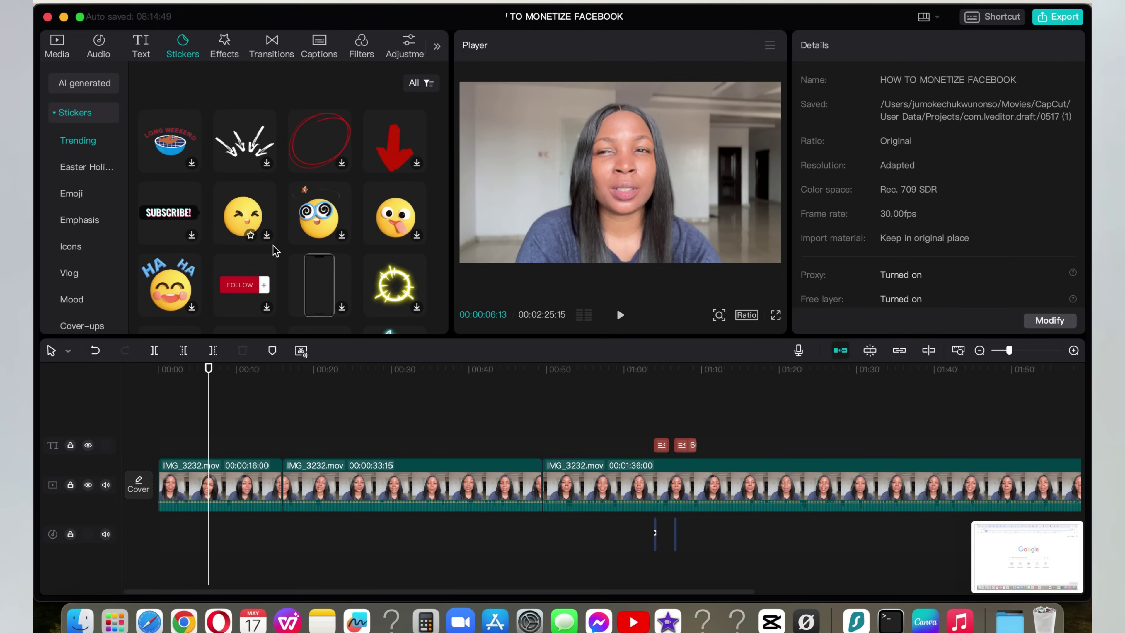
{"action": "scroll", "coordinate": [266, 252], "scroll_direction": "down", "scroll_amount": 3}
{"action": "left_click", "coordinate": [244, 298]}
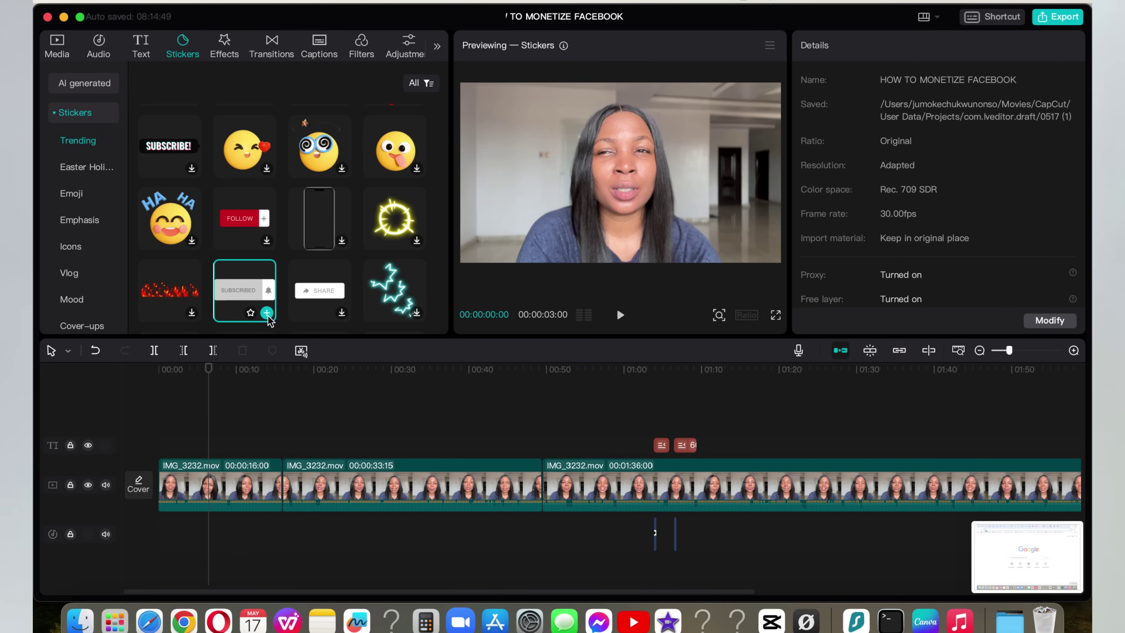
{"action": "left_click", "coordinate": [267, 313]}
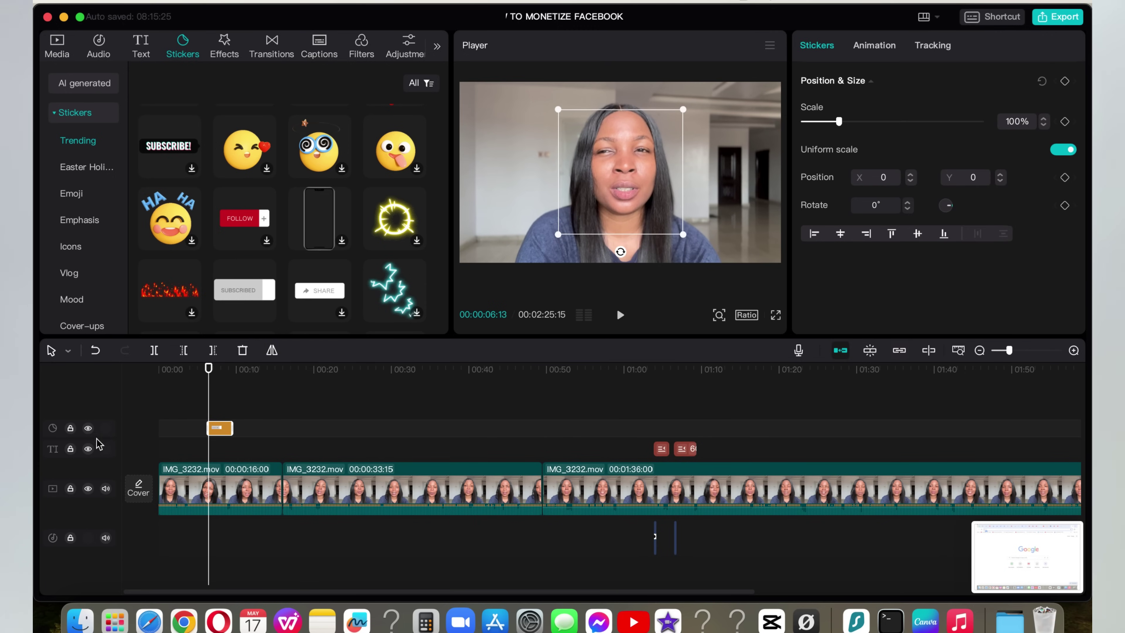
- Shrink the subscribe sticker to 70%, place it at the lower centre of the frame at X 141, Y -931, and replay the opening
{"action": "key", "text": "space"}
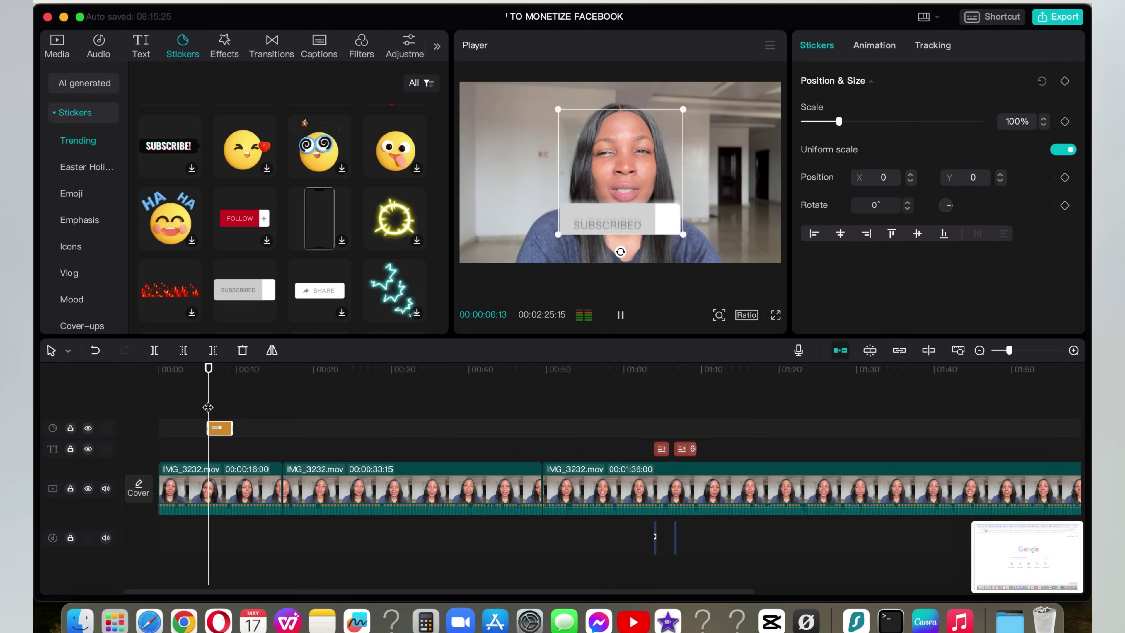
{"action": "mouse_move", "coordinate": [629, 224]}
{"action": "left_mouse_down"}
{"action": "mouse_move", "coordinate": [629, 288]}
{"action": "mouse_move", "coordinate": [629, 231]}
{"action": "left_mouse_up"}
{"action": "left_click_drag", "start_coordinate": [685, 253], "coordinate": [630, 246]}
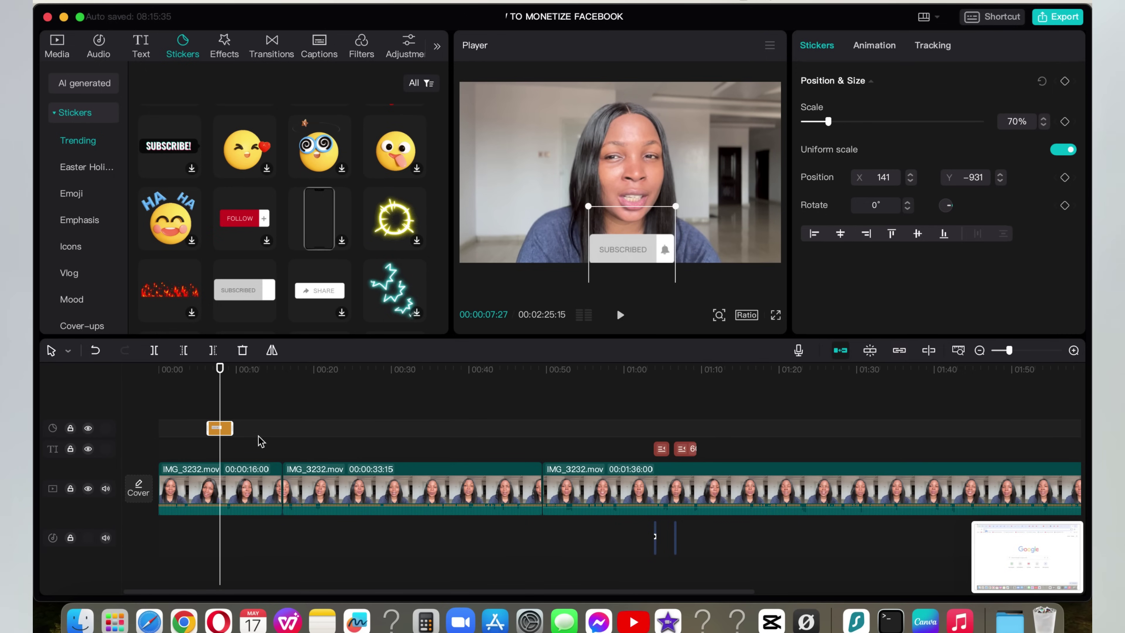
{"action": "left_click_drag", "start_coordinate": [177, 405], "coordinate": [156, 408]}
{"action": "key", "text": "space"}
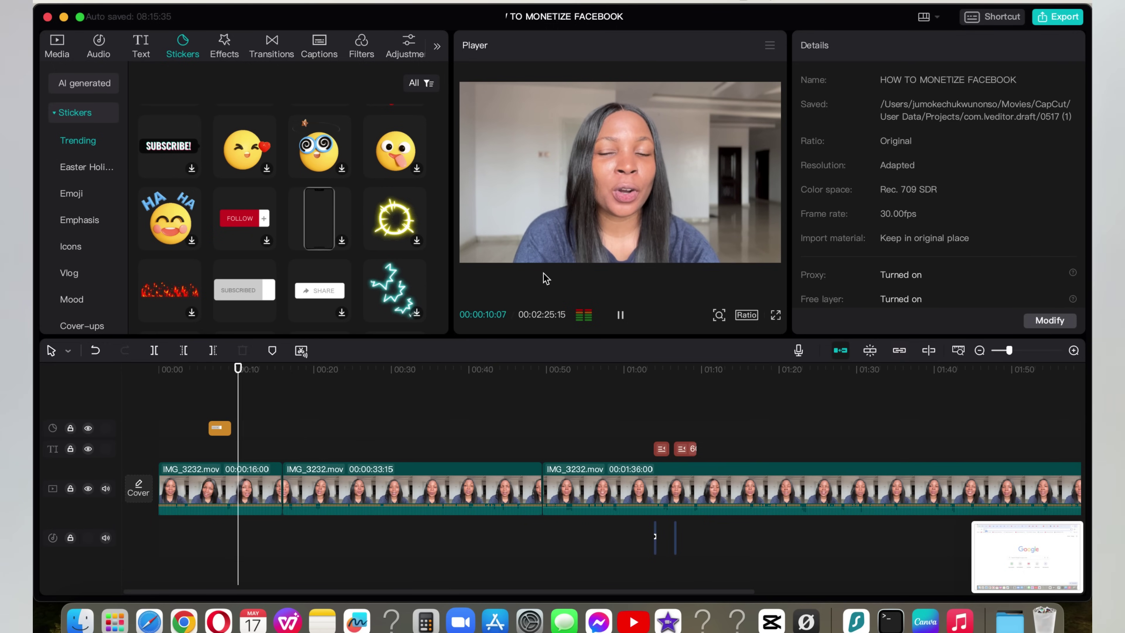
- Audition the Urban lounge style BGM track in the Vlog music category as background music
{"action": "left_click", "coordinate": [103, 52]}
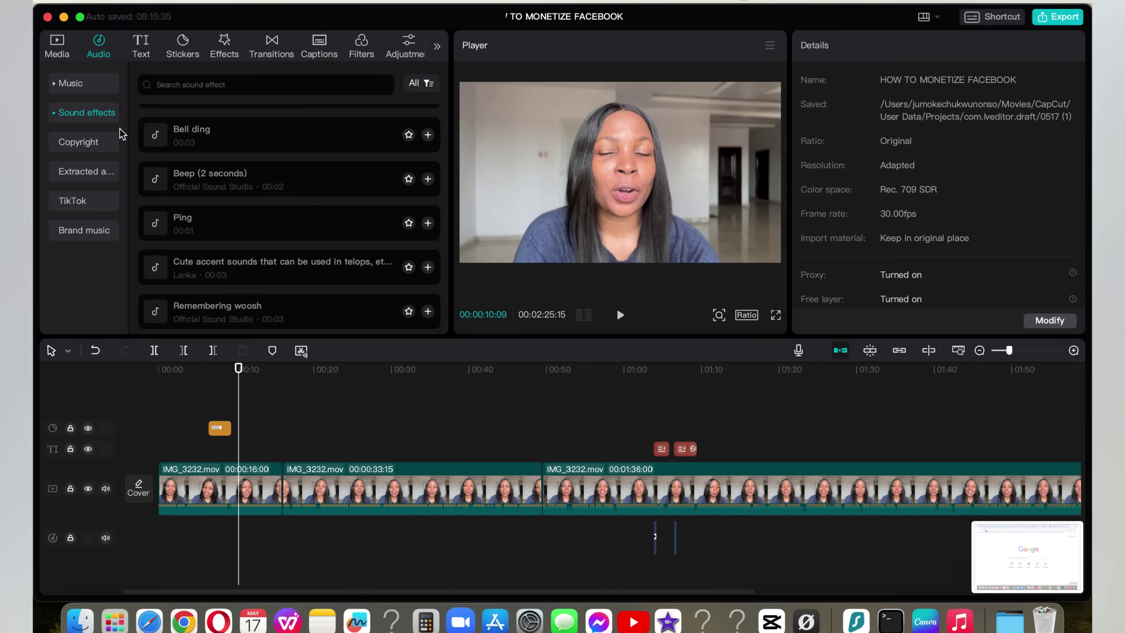
{"action": "left_click", "coordinate": [82, 90]}
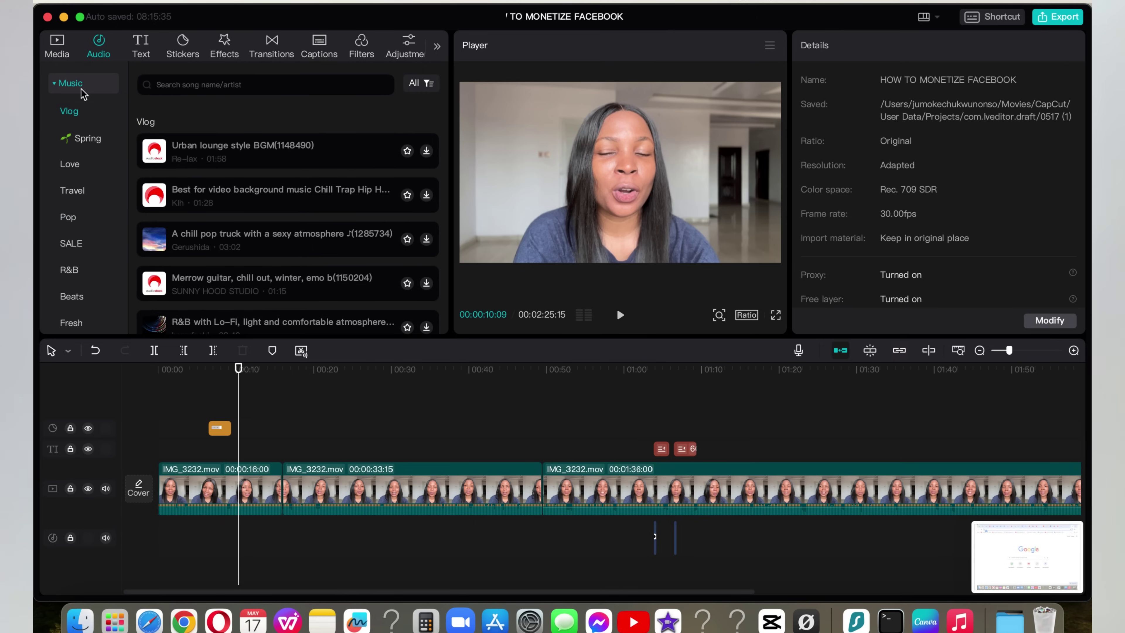
{"action": "left_click", "coordinate": [256, 152]}
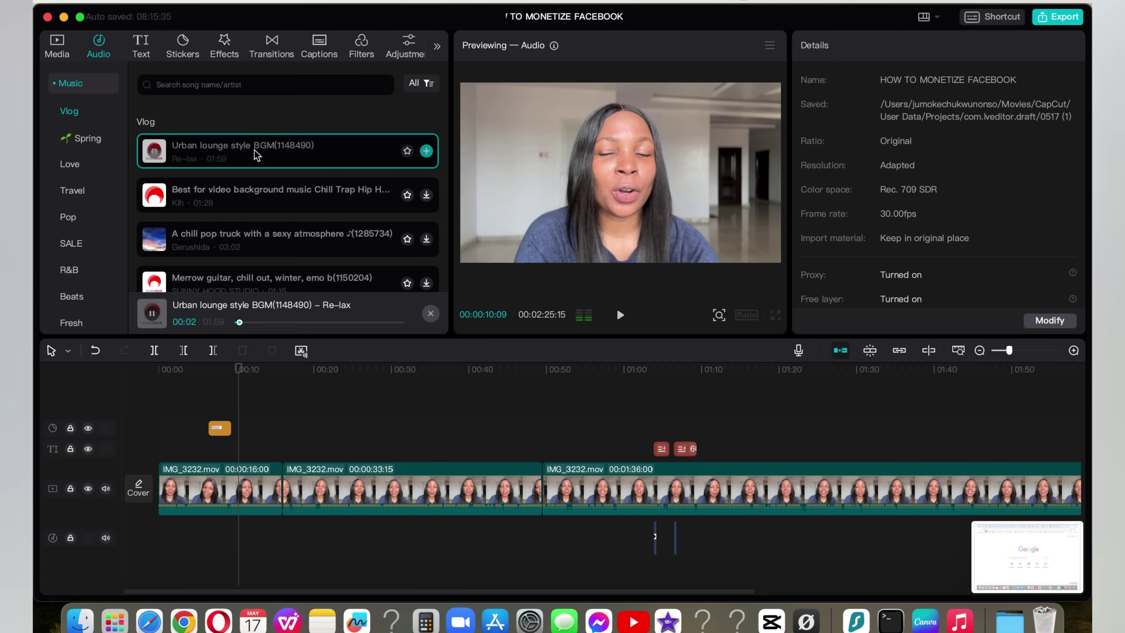
- Add the Urban lounge style BGM track beneath the video, lower its volume to -10.5 dB and play from the beginning
{"action": "left_click", "coordinate": [425, 152]}
{"action": "left_click_drag", "start_coordinate": [395, 567], "coordinate": [304, 572]}
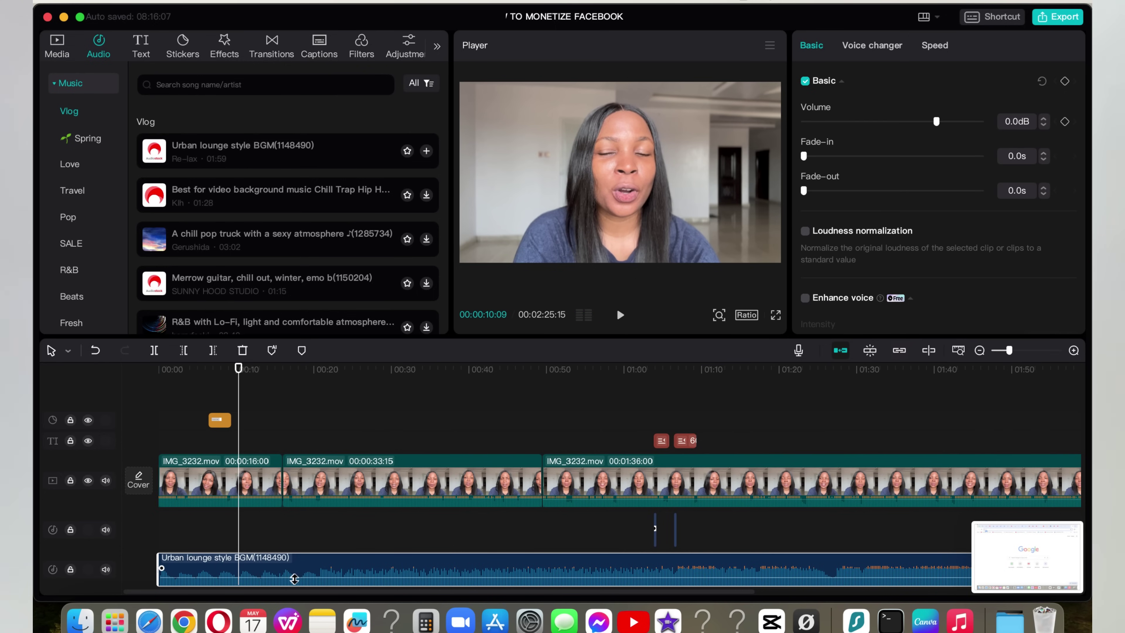
{"action": "left_click_drag", "start_coordinate": [292, 578], "coordinate": [293, 581]}
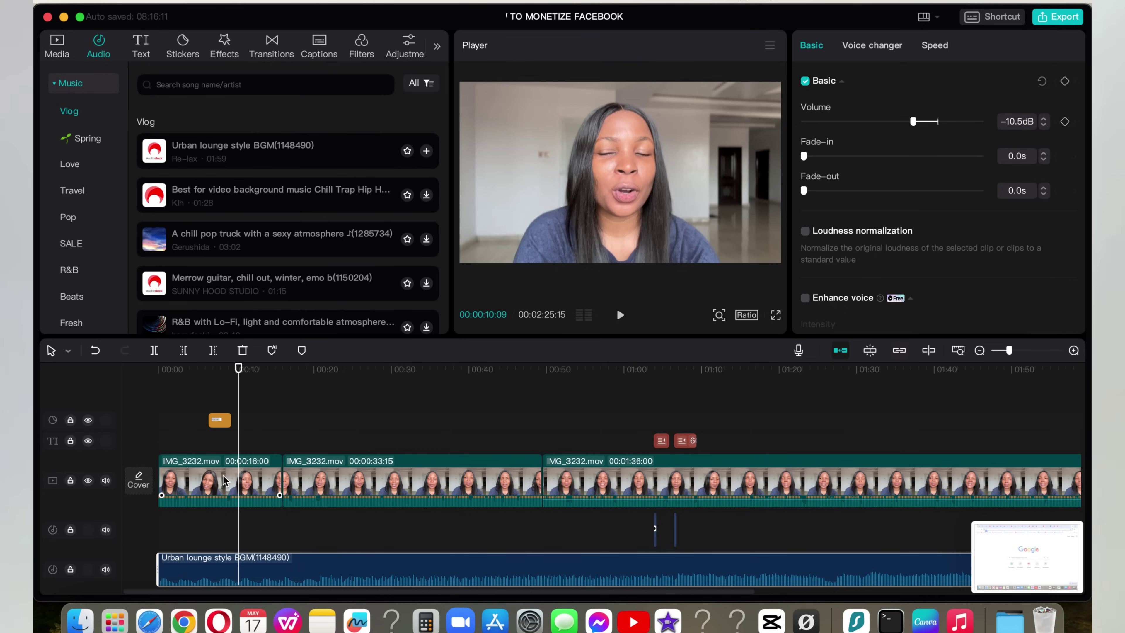
{"action": "left_click_drag", "start_coordinate": [239, 417], "coordinate": [158, 409]}
{"action": "key", "text": "space"}
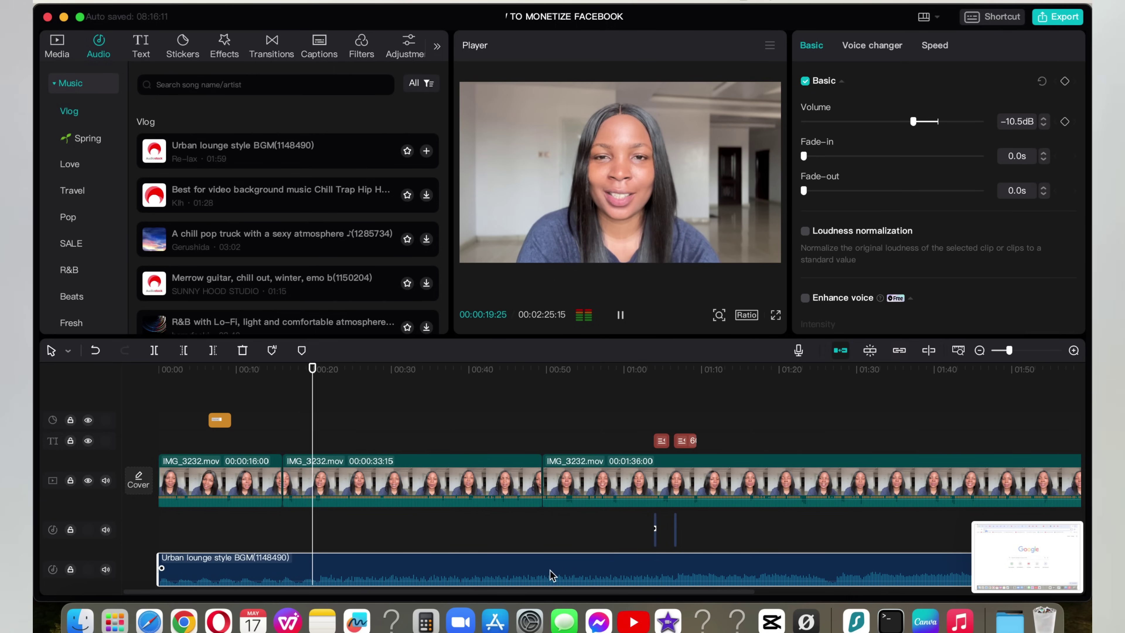
- Set the background music's volume to -5.5 dB and check the mix from about 00:01:01 in the third clip
{"action": "left_click_drag", "start_coordinate": [537, 585], "coordinate": [539, 581]}
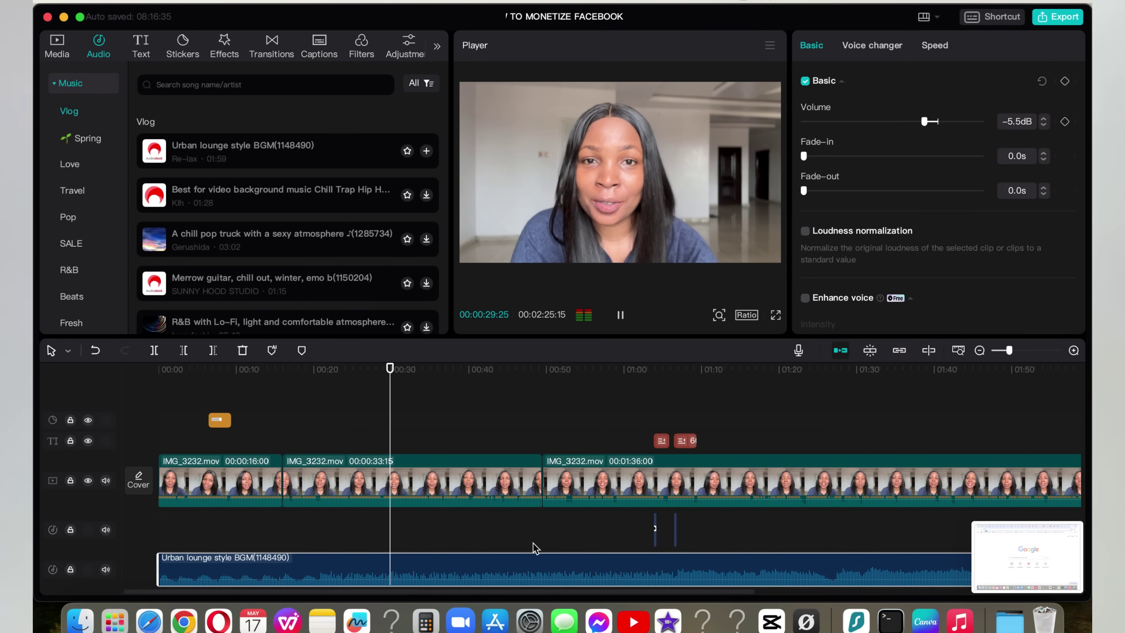
{"action": "left_click", "coordinate": [635, 415]}
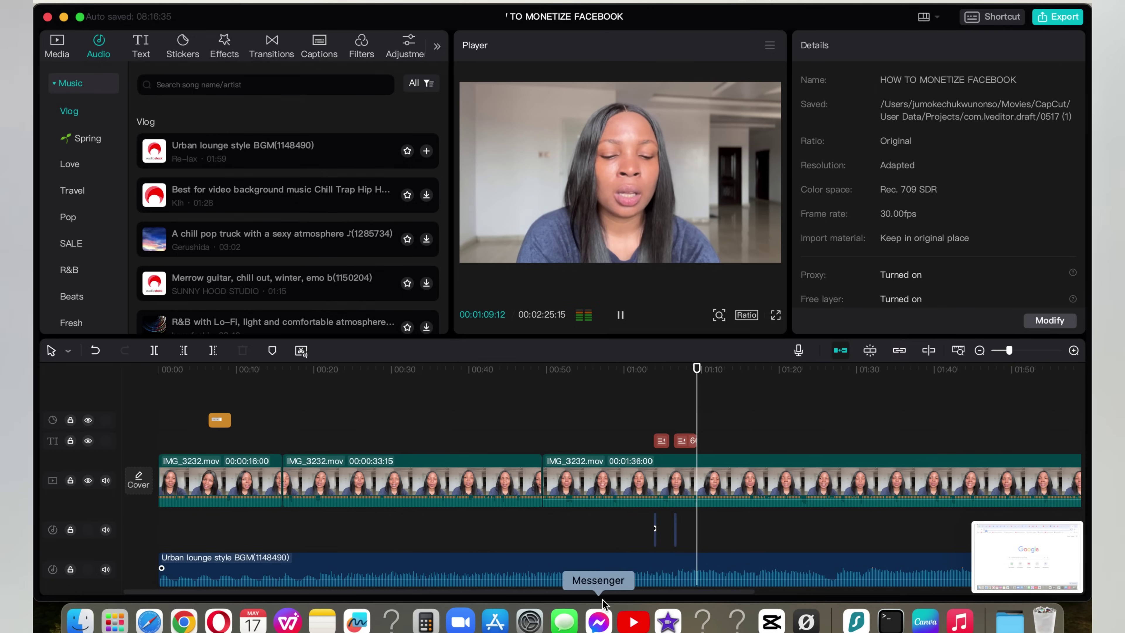
{"action": "left_click_drag", "start_coordinate": [383, 592], "coordinate": [562, 604]}
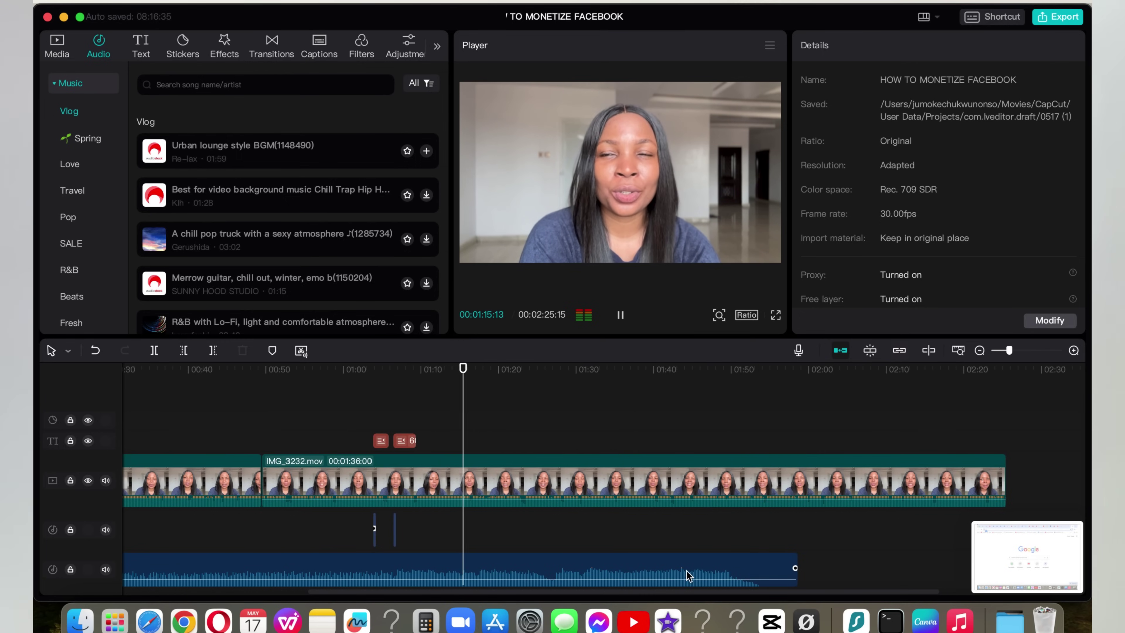
{"action": "key", "text": "space"}
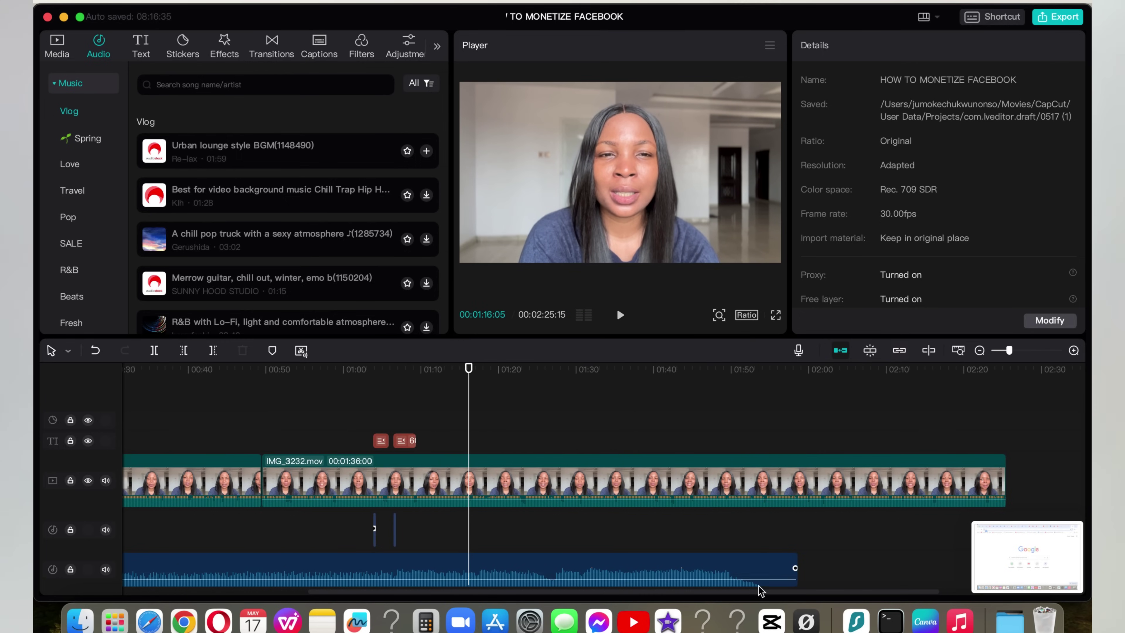
- Trim the fading tail of the background music so the clip ends at about 00:01:52
{"action": "mouse_move", "coordinate": [754, 585]}
{"action": "left_click", "coordinate": [795, 567]}
{"action": "left_click", "coordinate": [798, 567]}
{"action": "left_click", "coordinate": [793, 568]}
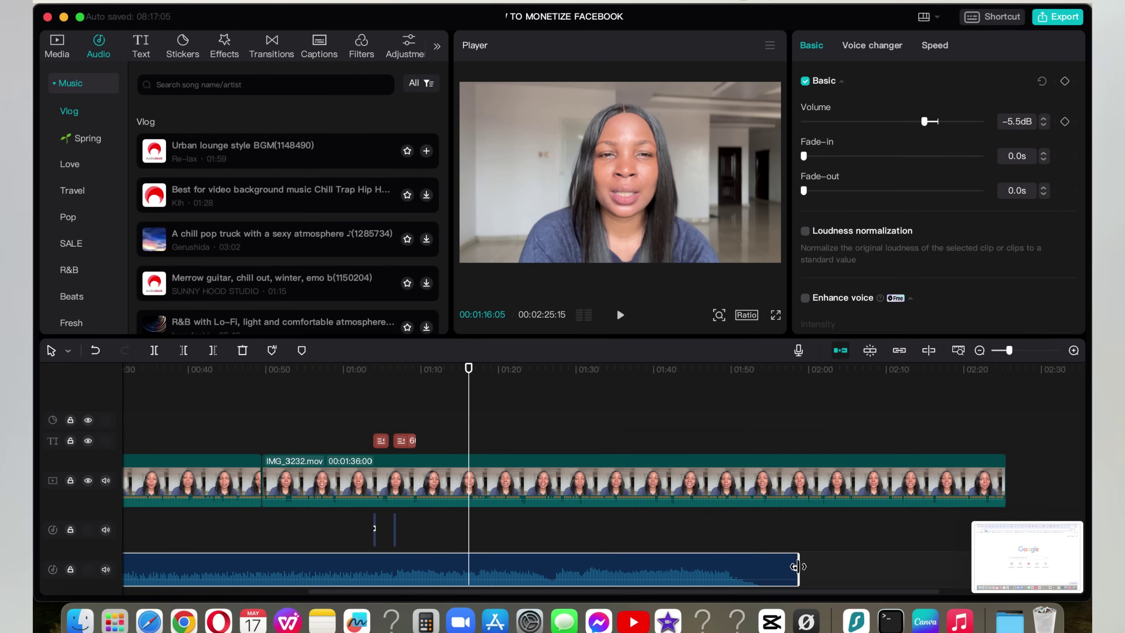
{"action": "left_click_drag", "start_coordinate": [799, 561], "coordinate": [750, 562]}
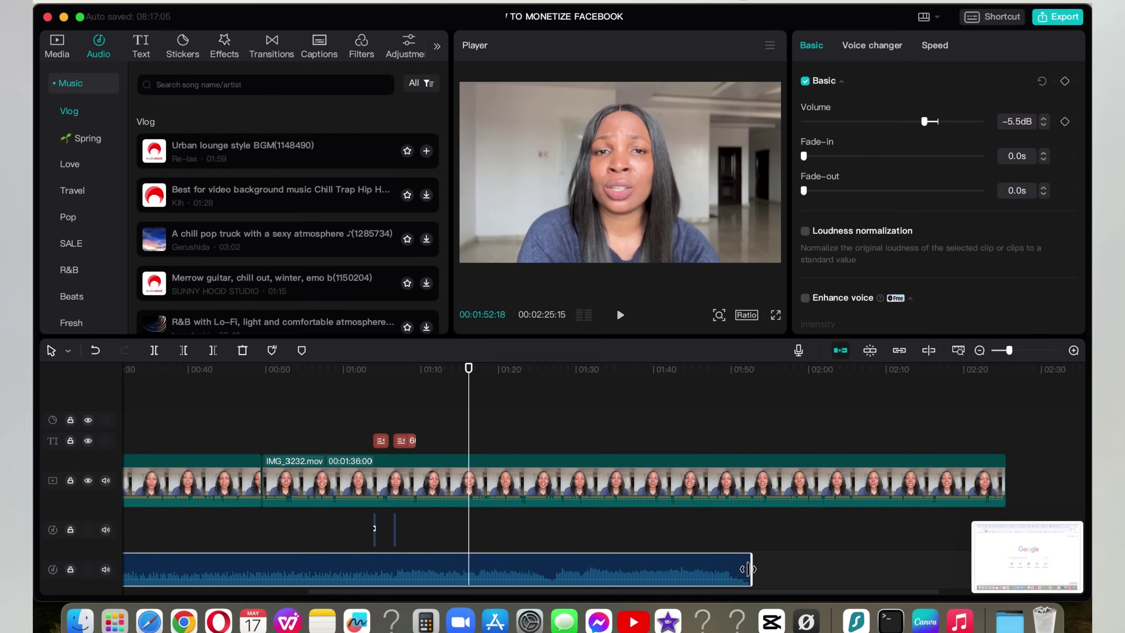
- Duplicate the background music clip and place the copy directly after the first one on the same track
{"action": "right_click", "coordinate": [716, 572]}
{"action": "left_click", "coordinate": [730, 319]}
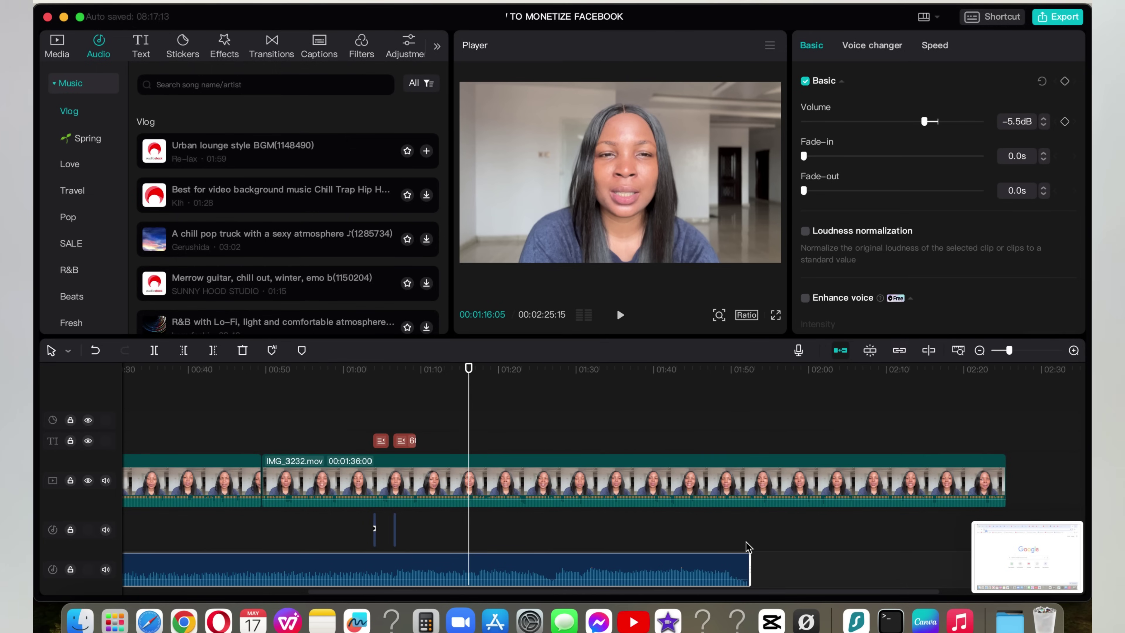
{"action": "right_click", "coordinate": [785, 562]}
{"action": "left_click", "coordinate": [799, 542]}
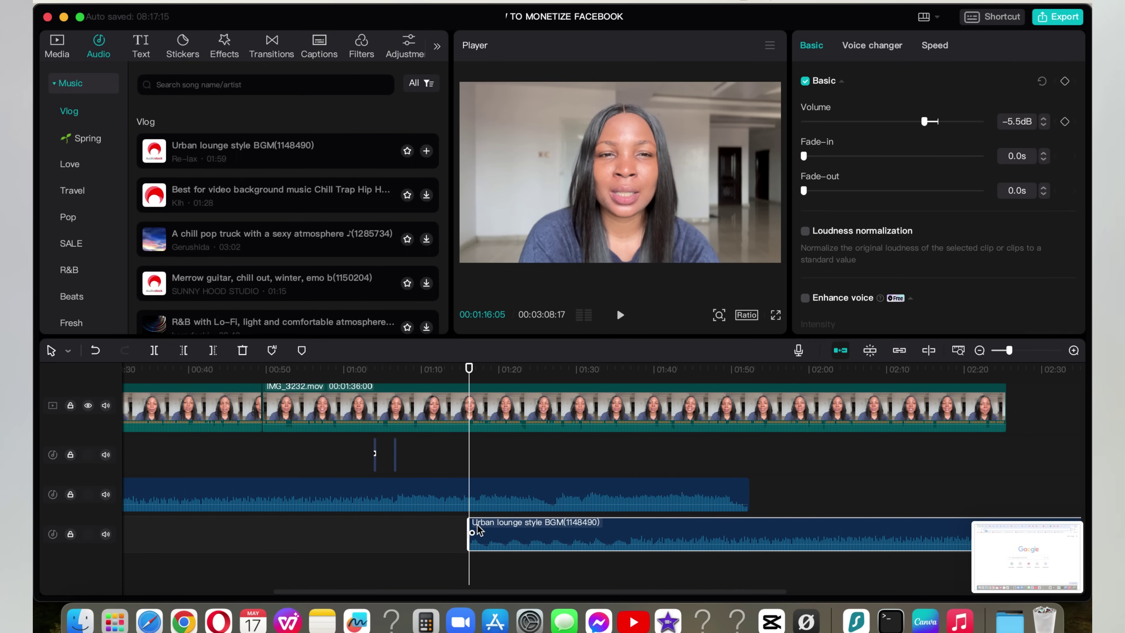
{"action": "left_click_drag", "start_coordinate": [467, 522], "coordinate": [809, 497]}
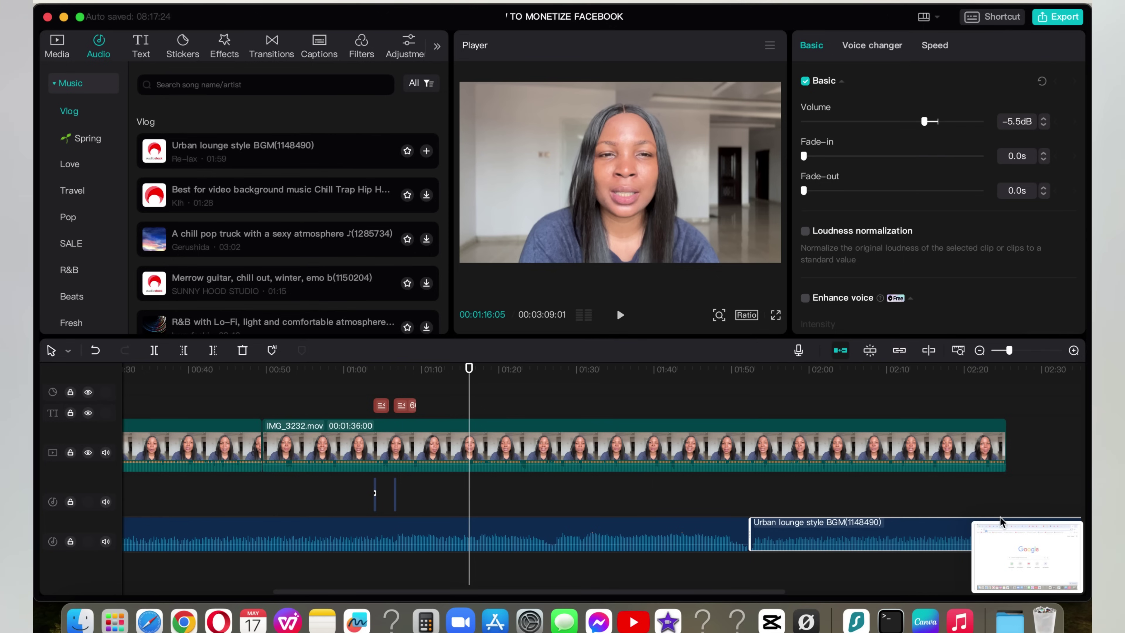
- Split the second music clip at the end of the video, 00:02:25:14, and delete the excess part
{"action": "left_click", "coordinate": [1006, 413]}
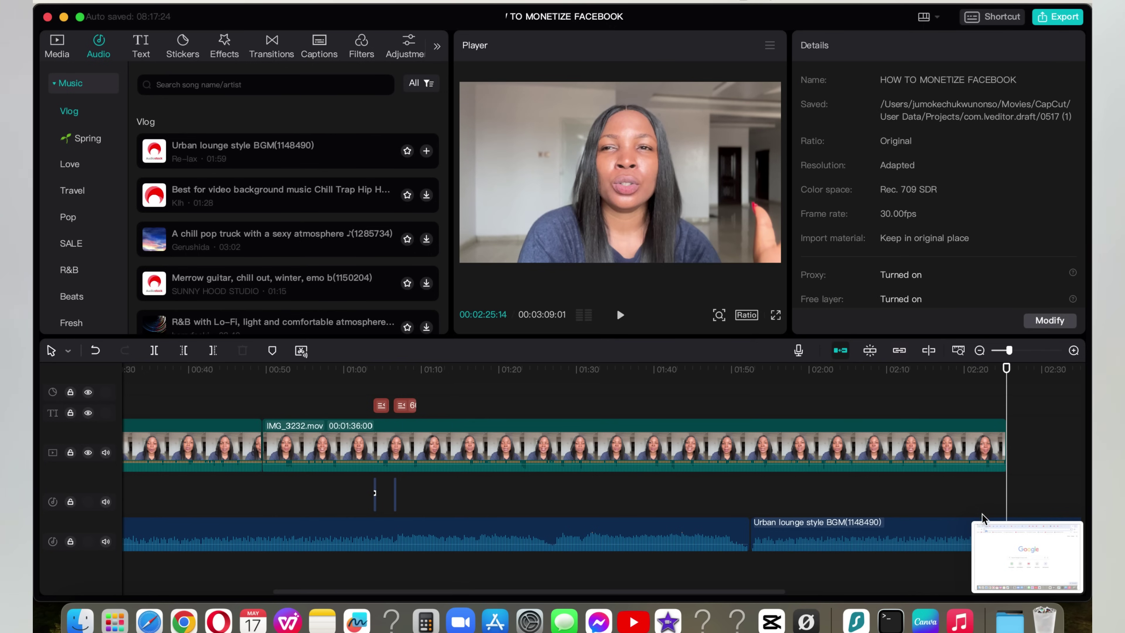
{"action": "left_click", "coordinate": [954, 530]}
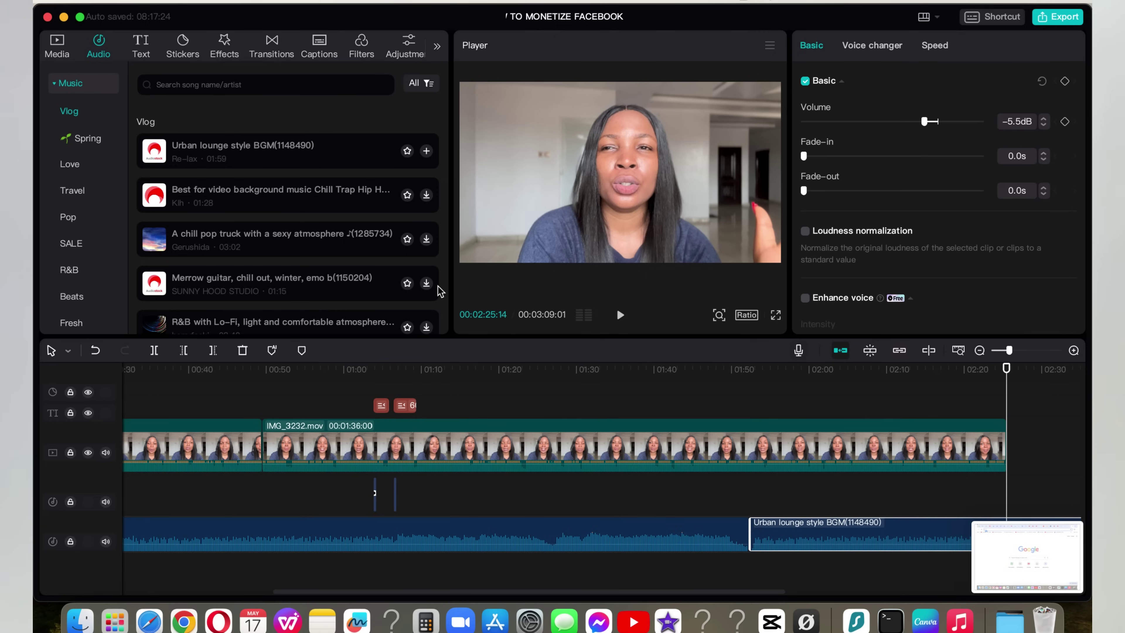
{"action": "left_click", "coordinate": [154, 350]}
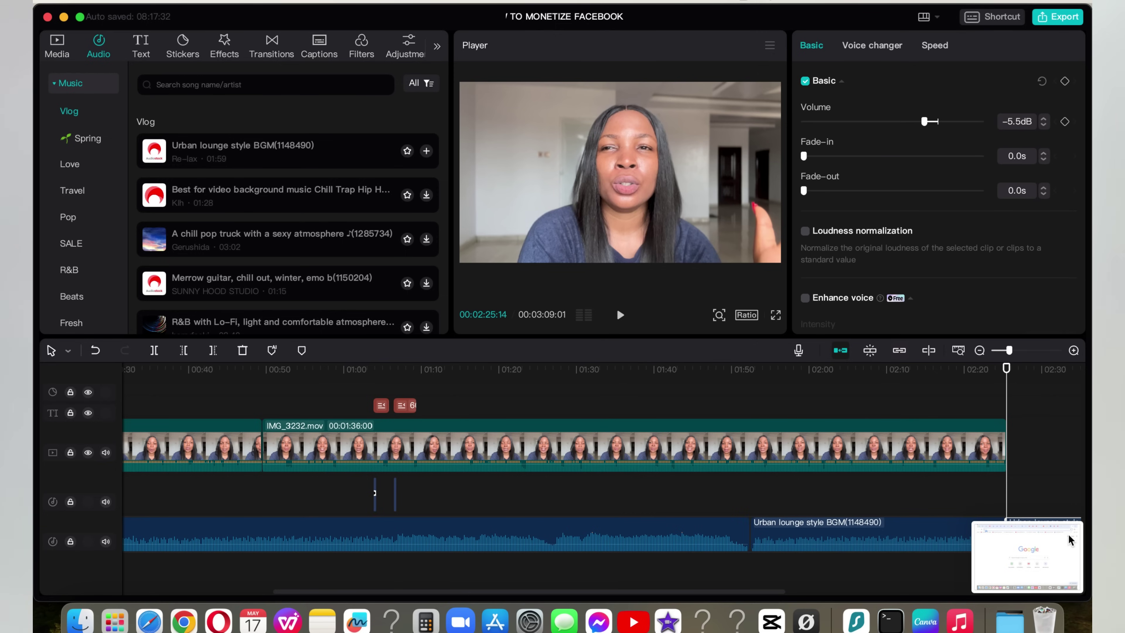
{"action": "key", "text": "Delete"}
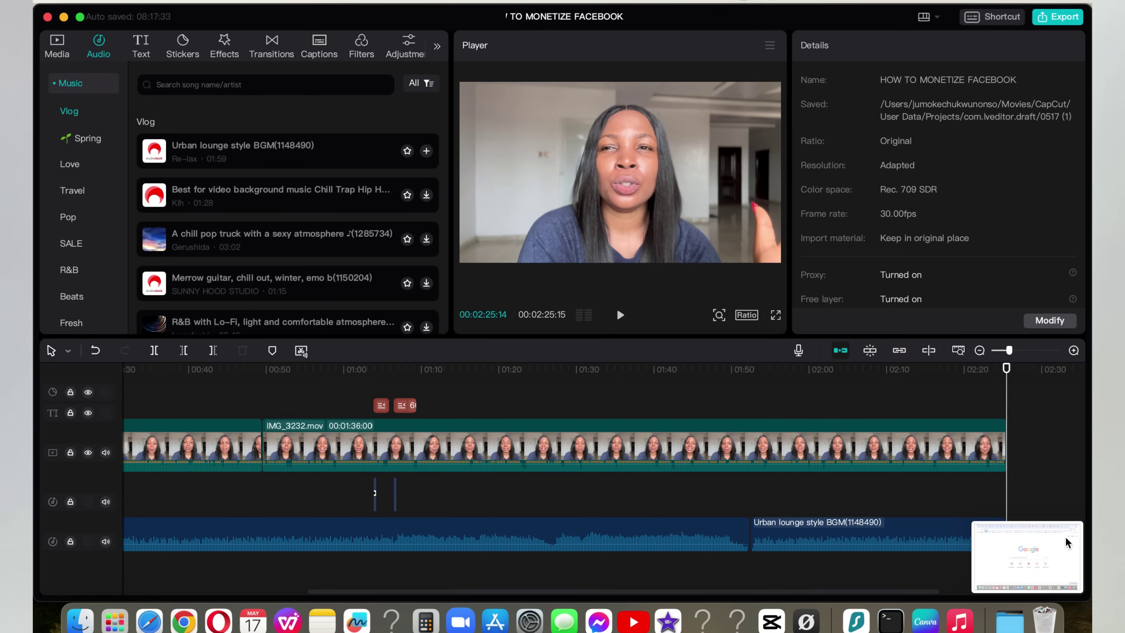
- Dismiss the floating screenshot preview covering the timeline and return to the start of the project
{"action": "left_click", "coordinate": [1065, 536]}
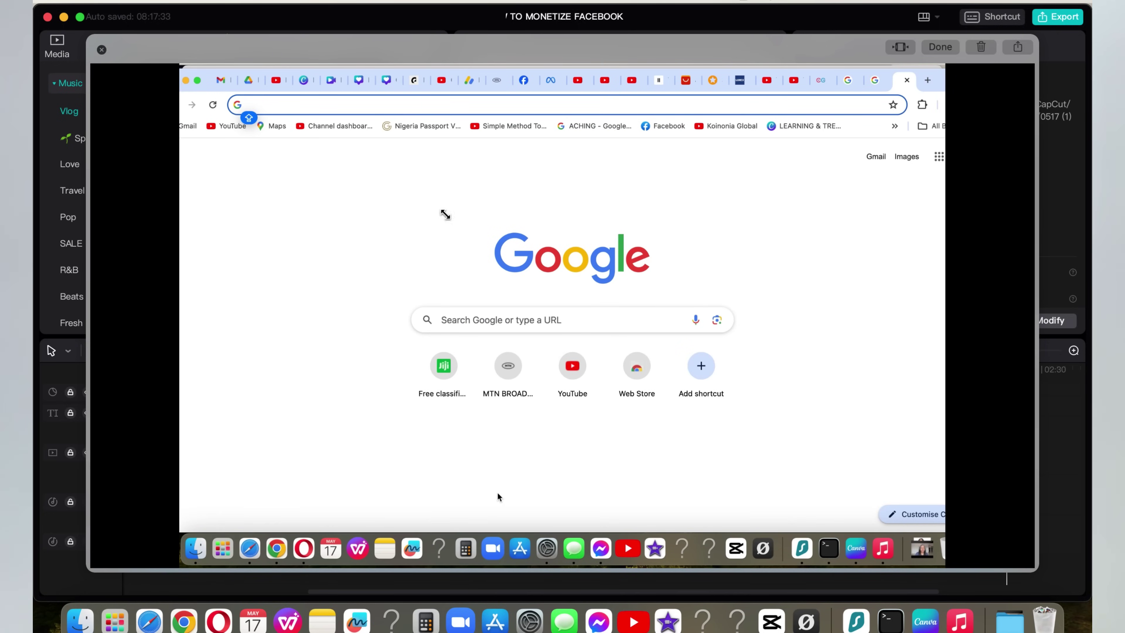
{"action": "left_click", "coordinate": [102, 50]}
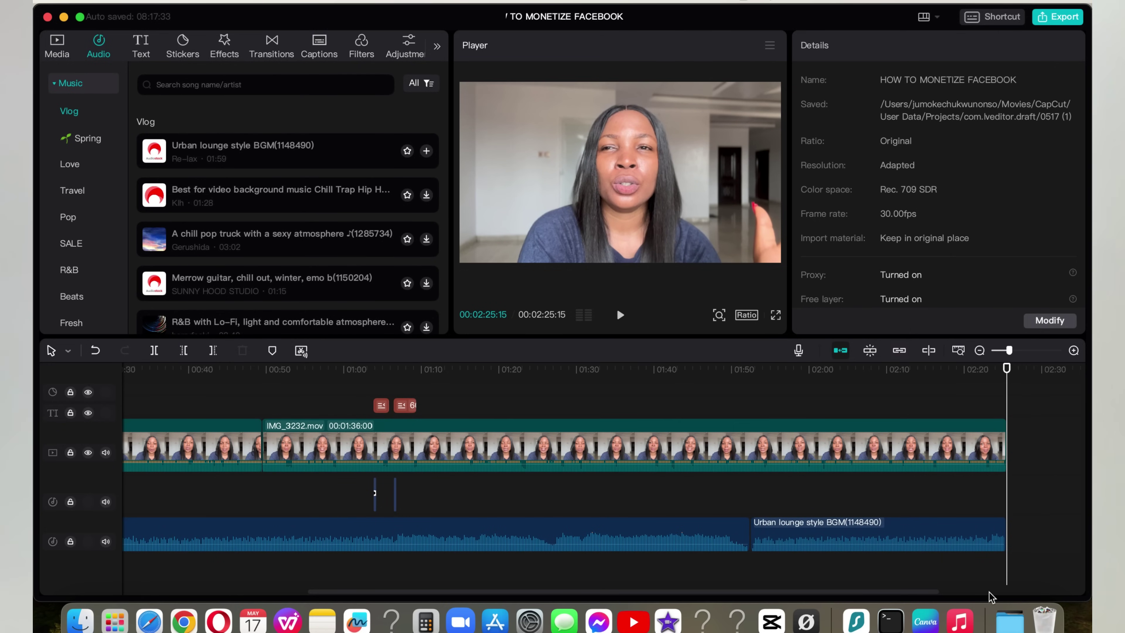
{"action": "left_click_drag", "start_coordinate": [934, 594], "coordinate": [627, 593]}
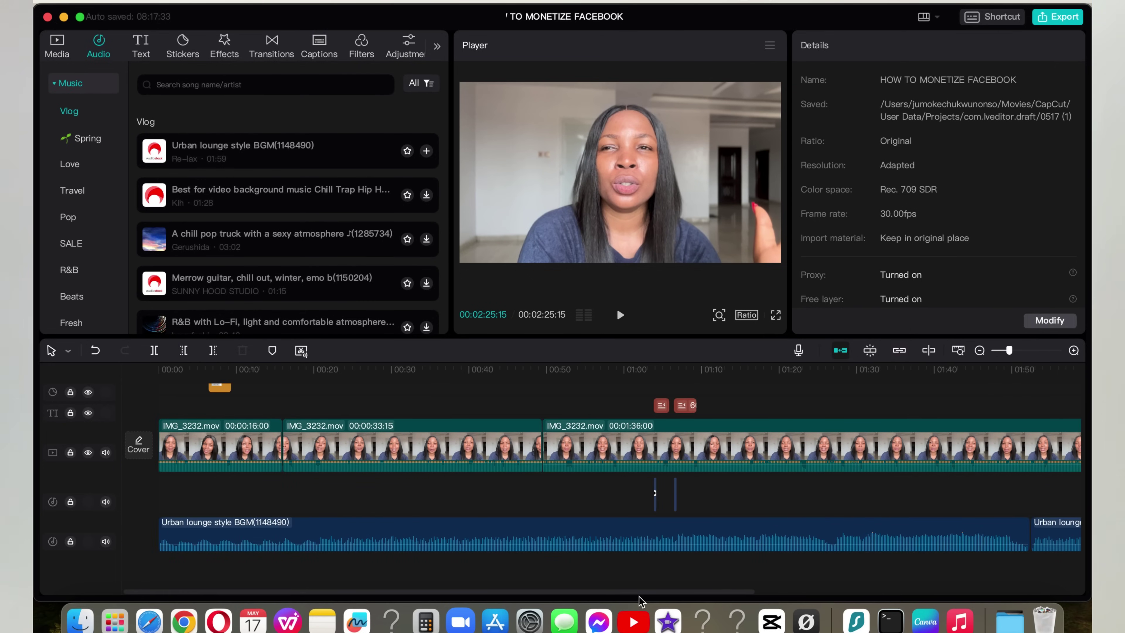
{"action": "scroll", "coordinate": [620, 598], "scroll_direction": "right", "scroll_amount": 5}
{"action": "scroll", "coordinate": [620, 599], "scroll_direction": "left", "scroll_amount": 5}
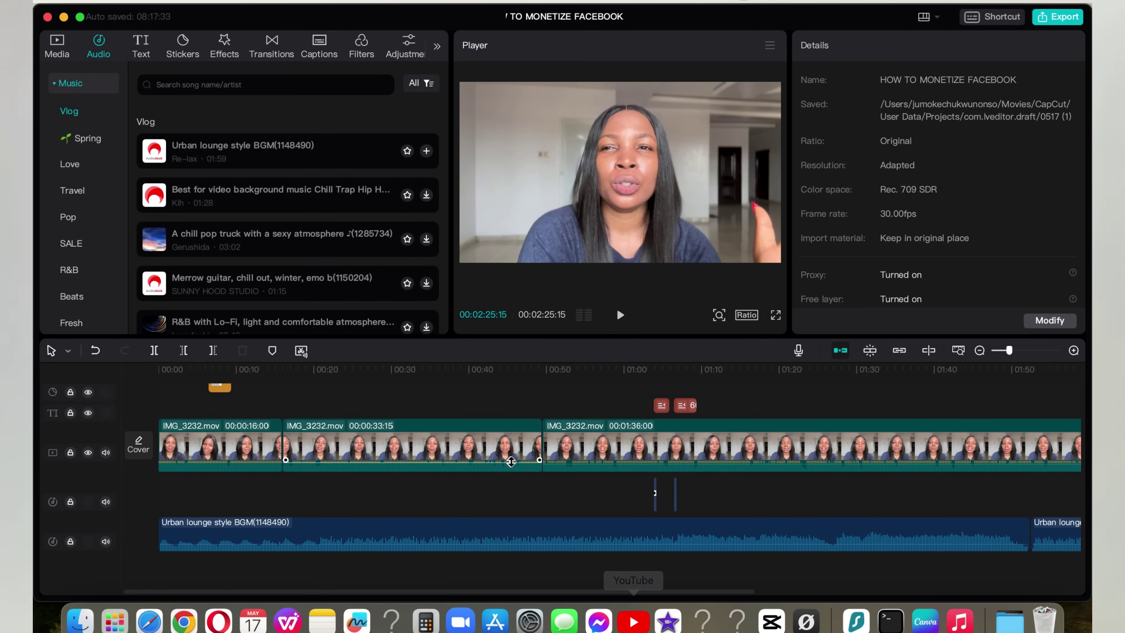
- Extract the audio from each of the three IMG_3232.mov video clips
{"action": "left_click", "coordinate": [459, 468]}
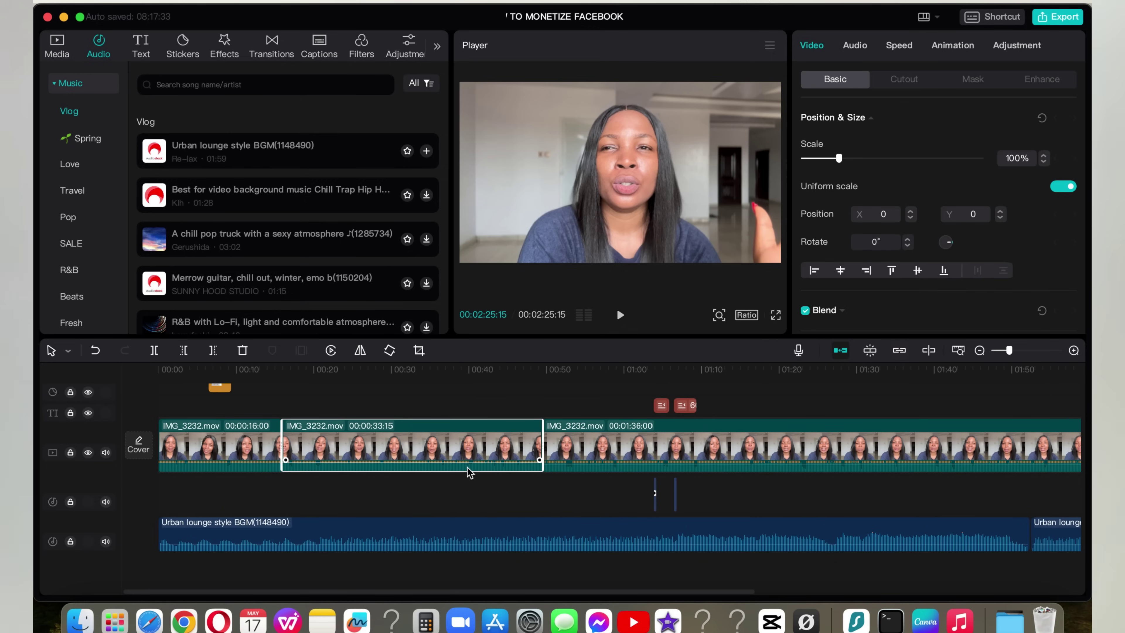
{"action": "left_click", "coordinate": [248, 465]}
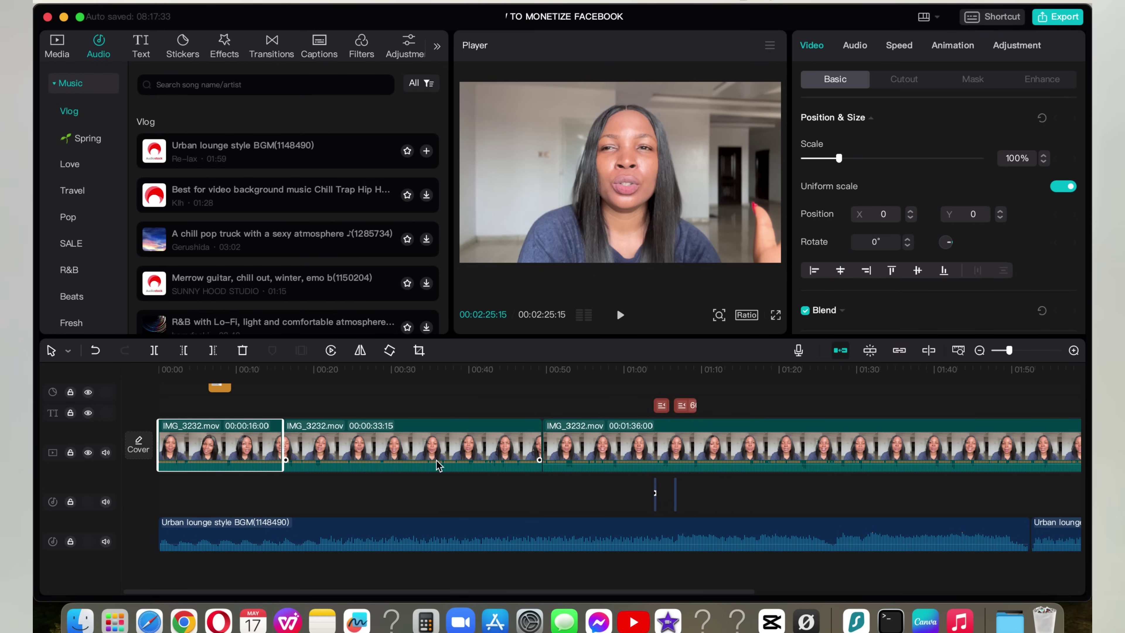
{"action": "right_click", "coordinate": [243, 464]}
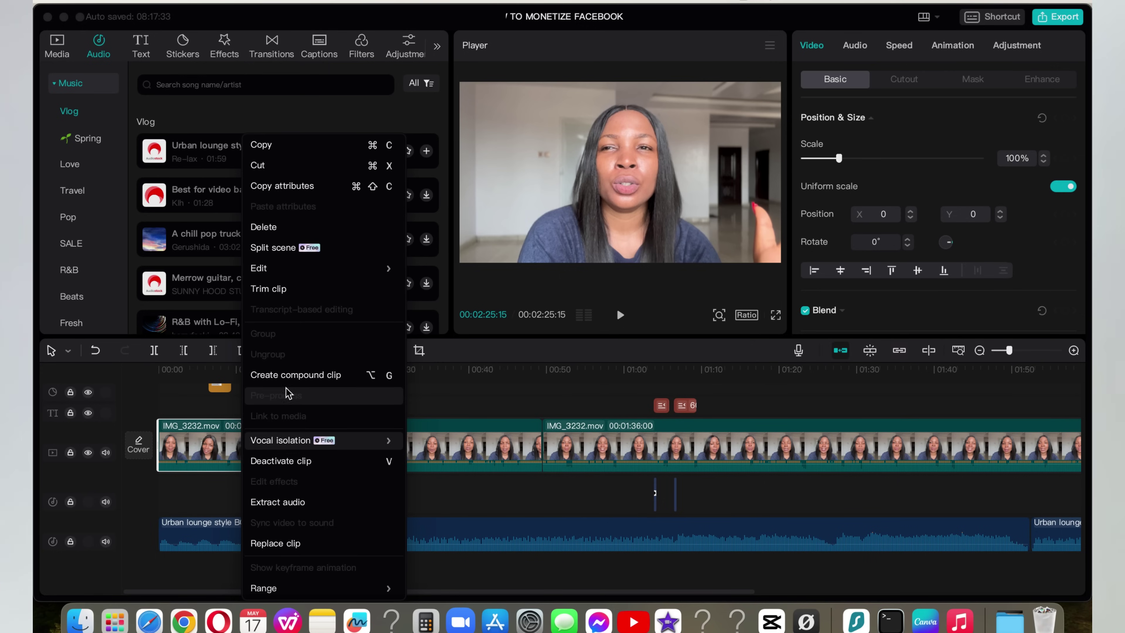
{"action": "left_click", "coordinate": [288, 503]}
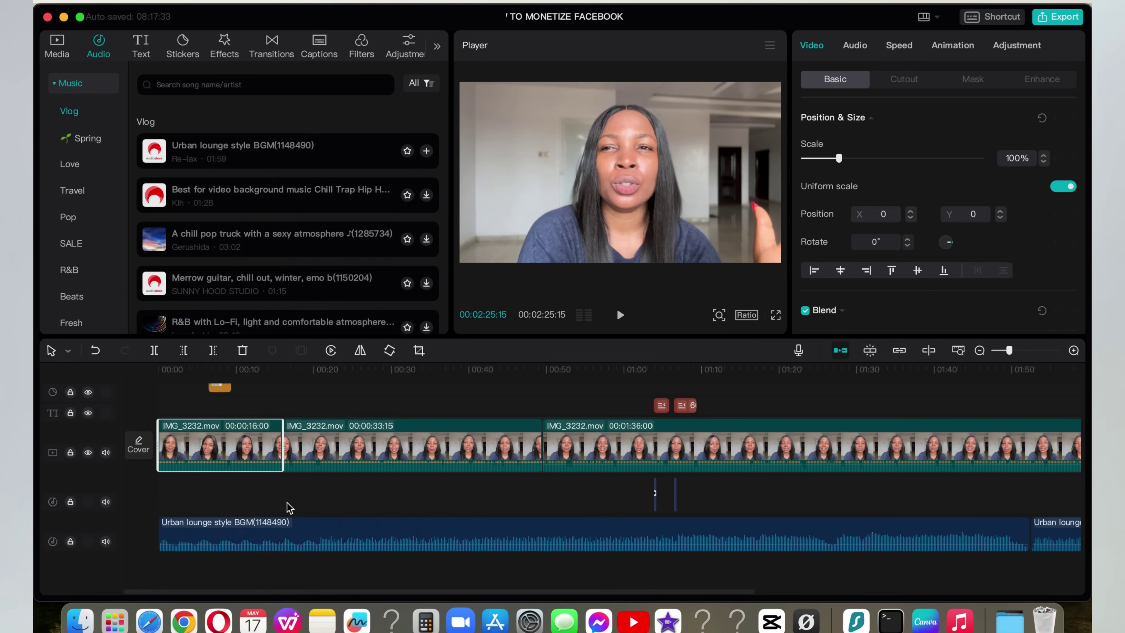
{"action": "right_click", "coordinate": [358, 469]}
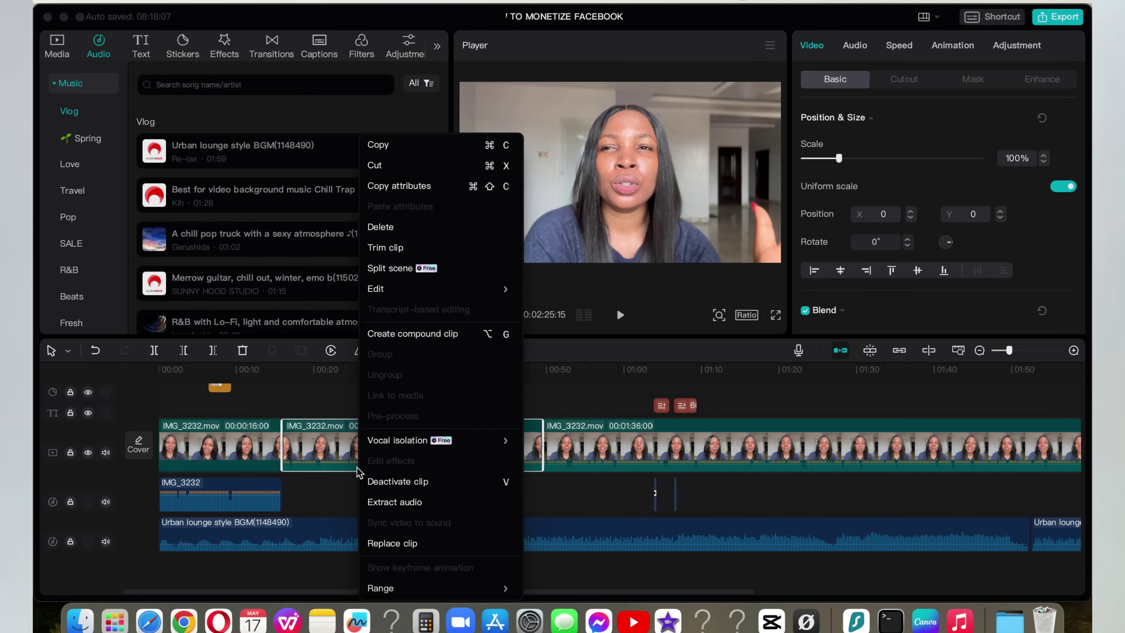
{"action": "left_click", "coordinate": [394, 503]}
{"action": "right_click", "coordinate": [615, 464]}
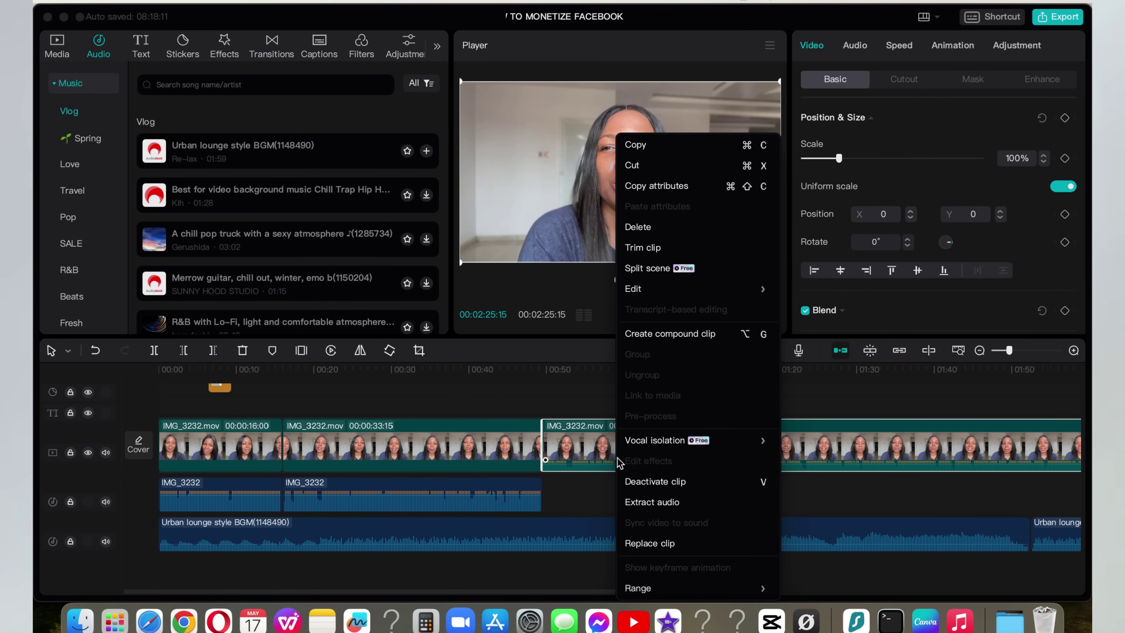
{"action": "left_click", "coordinate": [665, 501]}
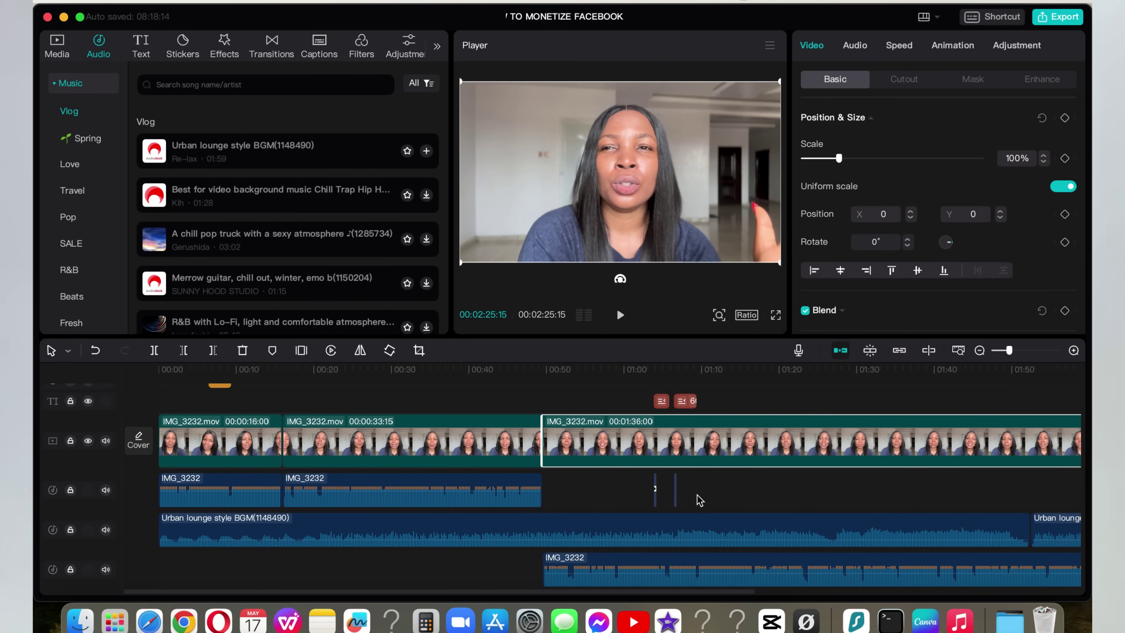
- Lower the second clip's extracted audio to -8.3 dB and move it onto the third clip's audio track
{"action": "scroll", "coordinate": [866, 561], "scroll_direction": "down", "scroll_amount": 2}
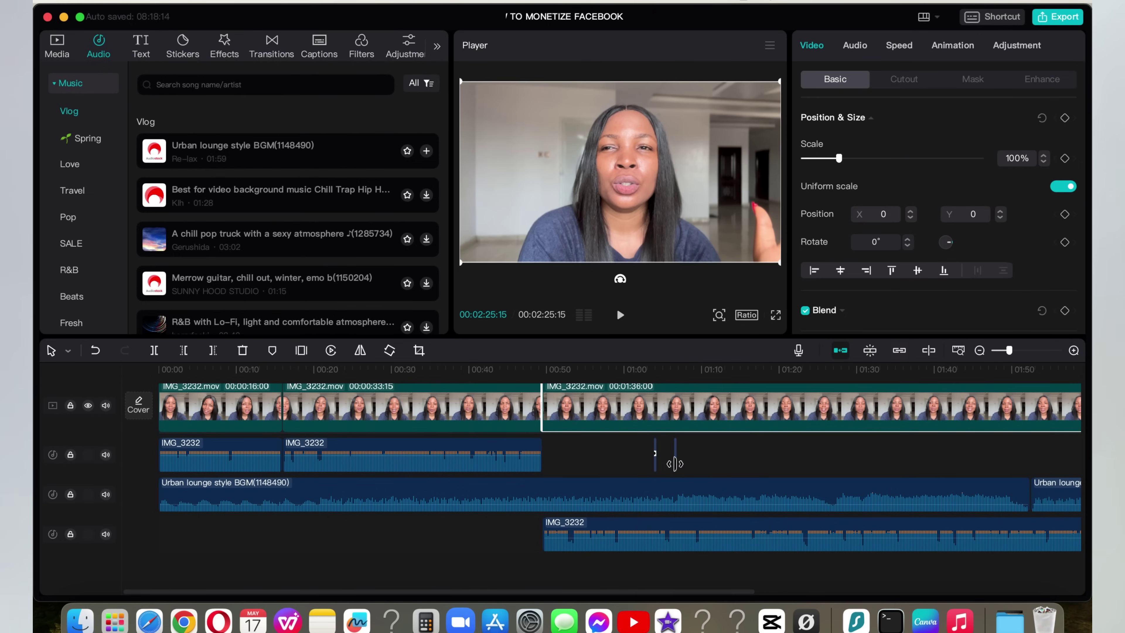
{"action": "left_click_drag", "start_coordinate": [466, 455], "coordinate": [477, 543]}
{"action": "left_click_drag", "start_coordinate": [479, 485], "coordinate": [421, 522]}
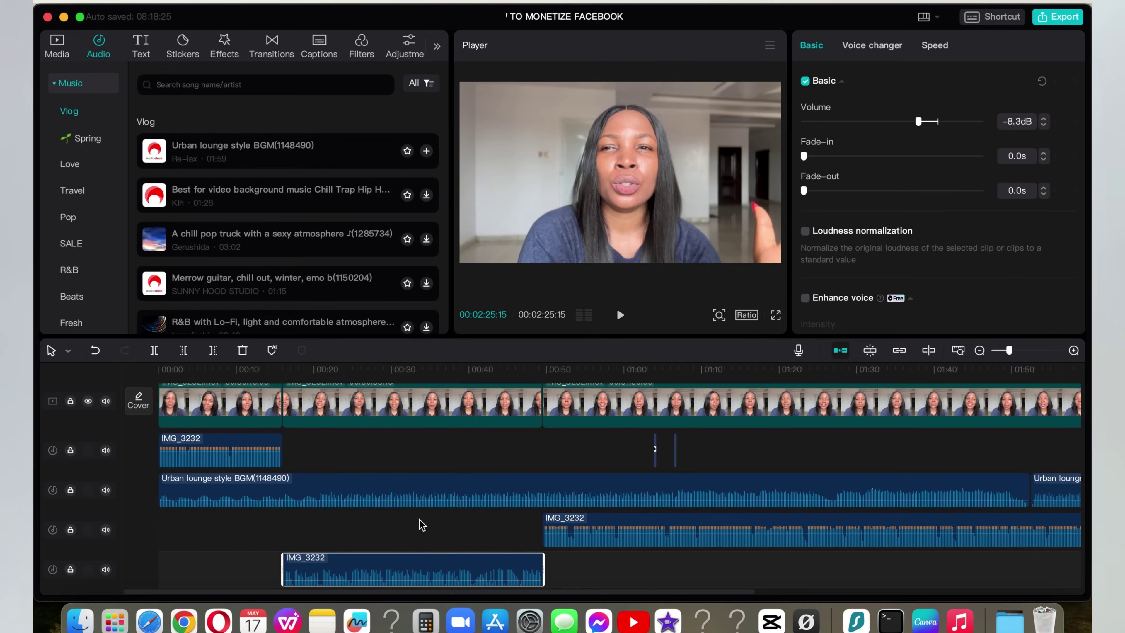
{"action": "left_click_drag", "start_coordinate": [400, 559], "coordinate": [401, 520]}
{"action": "left_click_drag", "start_coordinate": [377, 560], "coordinate": [373, 519]}
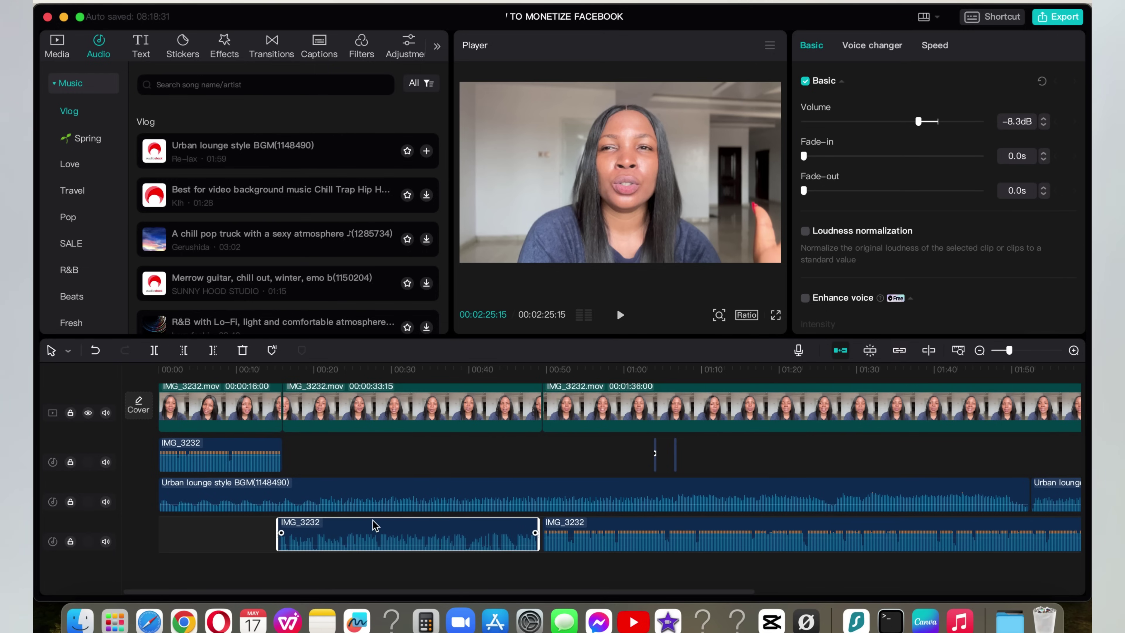
- Move the first and second clips' extracted audio one after the other onto the lowest track, beneath the third clip's audio
{"action": "left_click_drag", "start_coordinate": [241, 456], "coordinate": [221, 522]}
{"action": "mouse_move", "coordinate": [348, 538]}
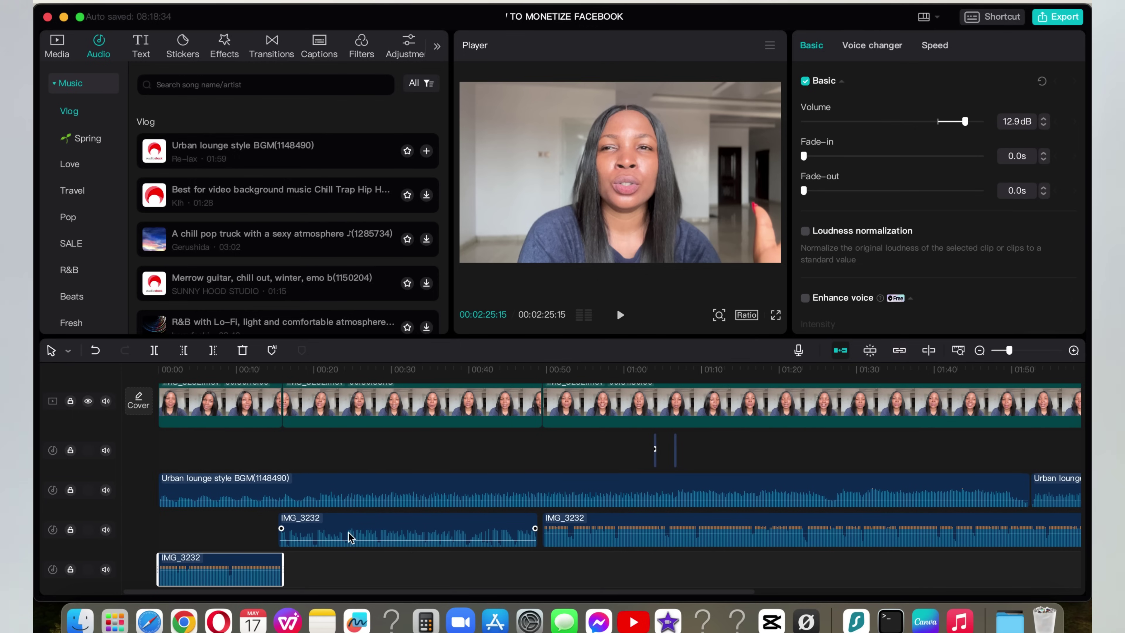
{"action": "mouse_move", "coordinate": [359, 523]}
{"action": "left_mouse_down"}
{"action": "mouse_move", "coordinate": [358, 563]}
{"action": "mouse_move", "coordinate": [355, 518]}
{"action": "mouse_move", "coordinate": [346, 560]}
{"action": "mouse_move", "coordinate": [349, 520]}
{"action": "left_mouse_up"}
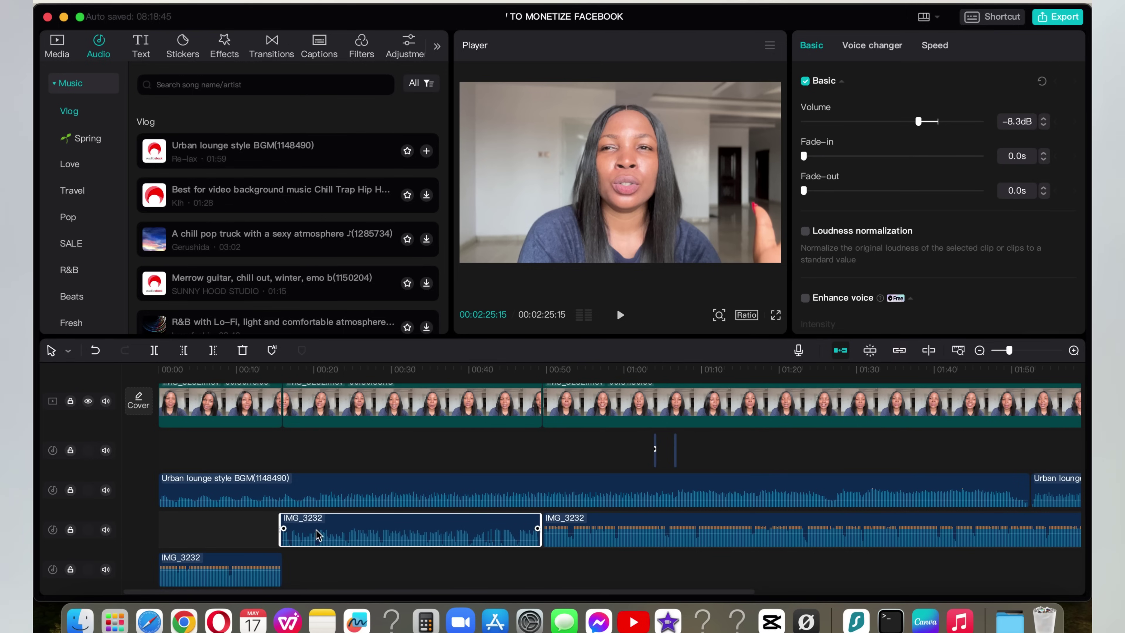
{"action": "left_click_drag", "start_coordinate": [255, 571], "coordinate": [245, 519]}
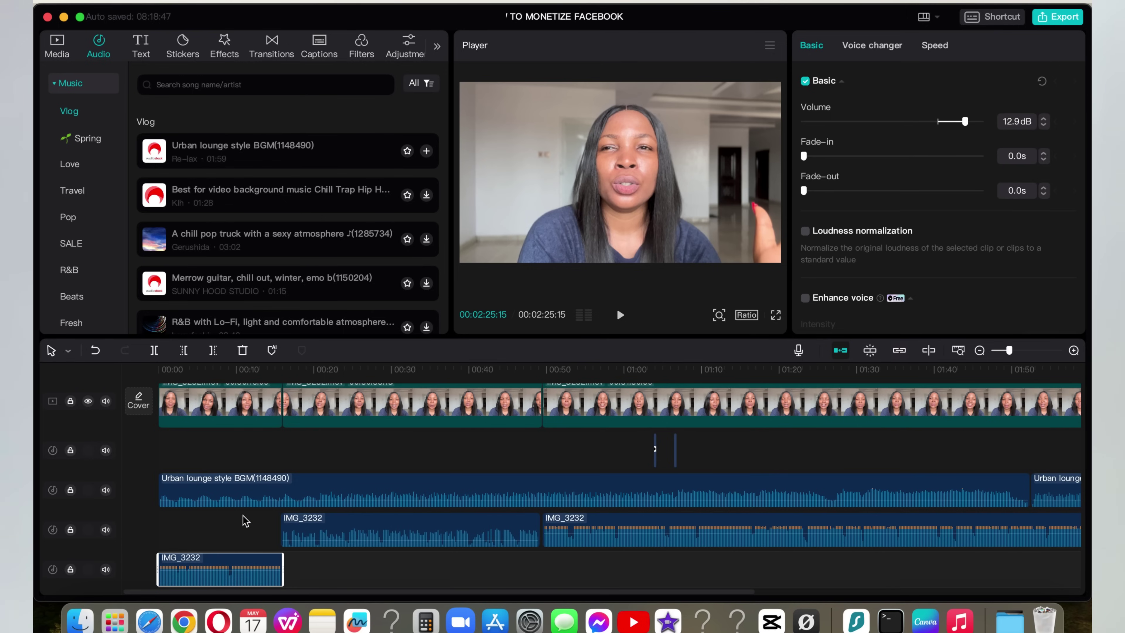
{"action": "left_click_drag", "start_coordinate": [258, 559], "coordinate": [257, 525]}
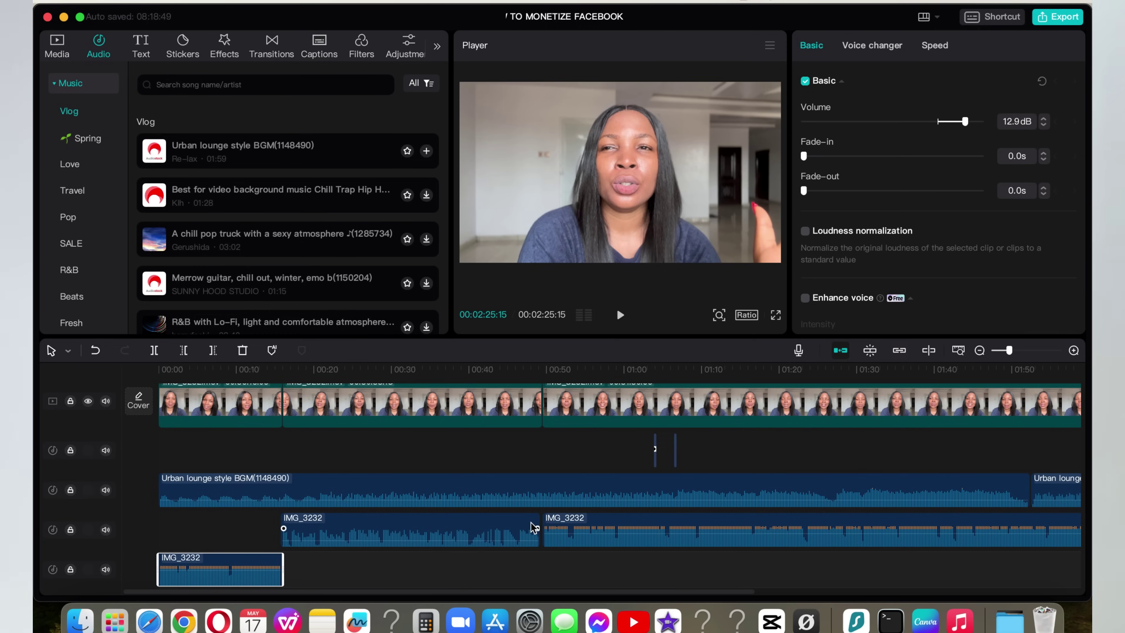
{"action": "left_click_drag", "start_coordinate": [421, 522], "coordinate": [425, 525]}
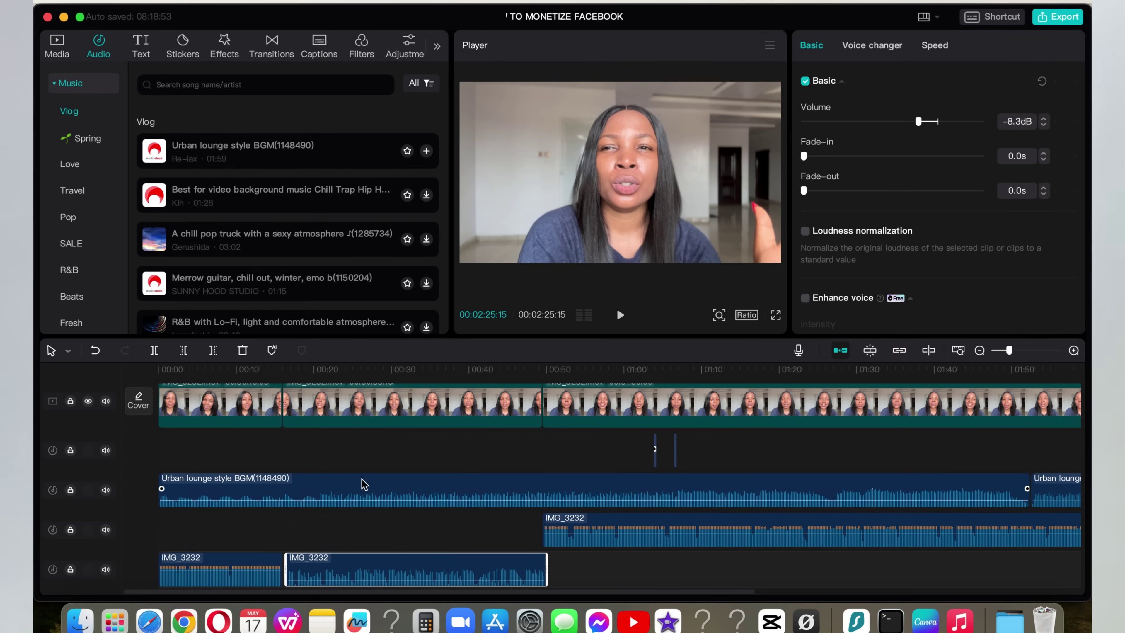
- Move the first and second clips' extracted audio onto the sound-effects track above the background music, aligned with their video clips
{"action": "left_click_drag", "start_coordinate": [201, 562], "coordinate": [195, 440]}
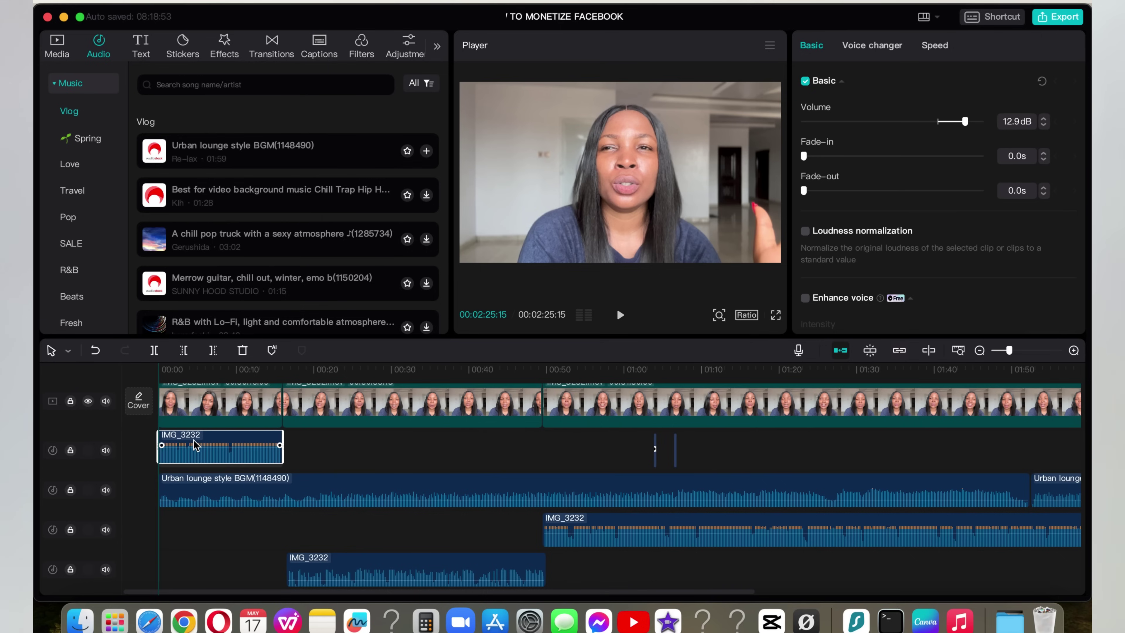
{"action": "left_click_drag", "start_coordinate": [350, 558], "coordinate": [358, 448]}
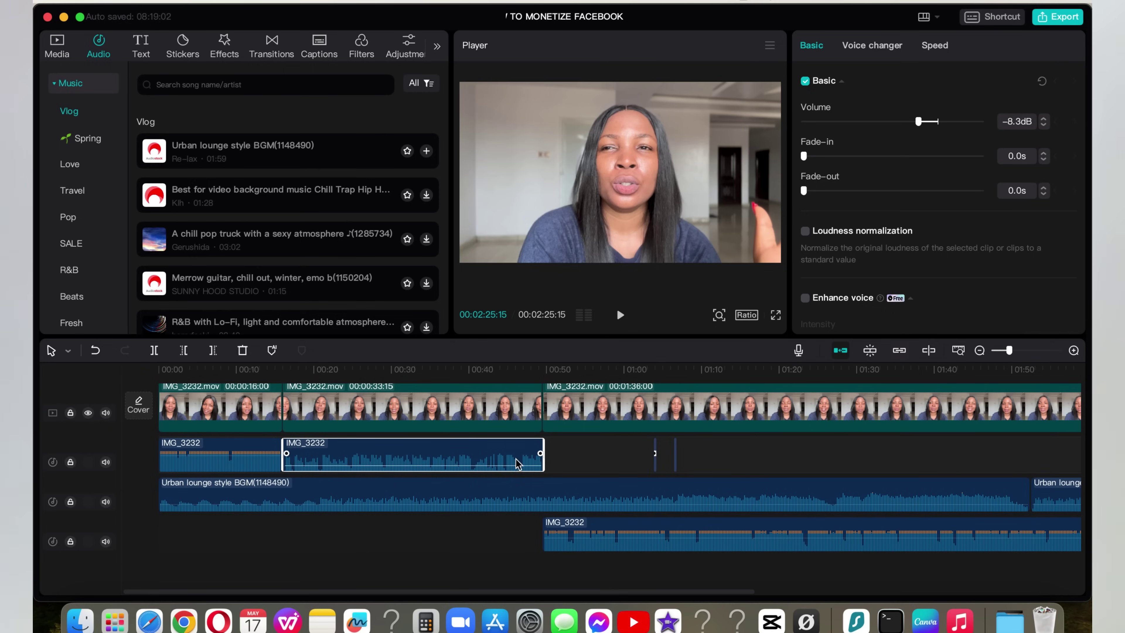
{"action": "left_click_drag", "start_coordinate": [703, 593], "coordinate": [464, 602]}
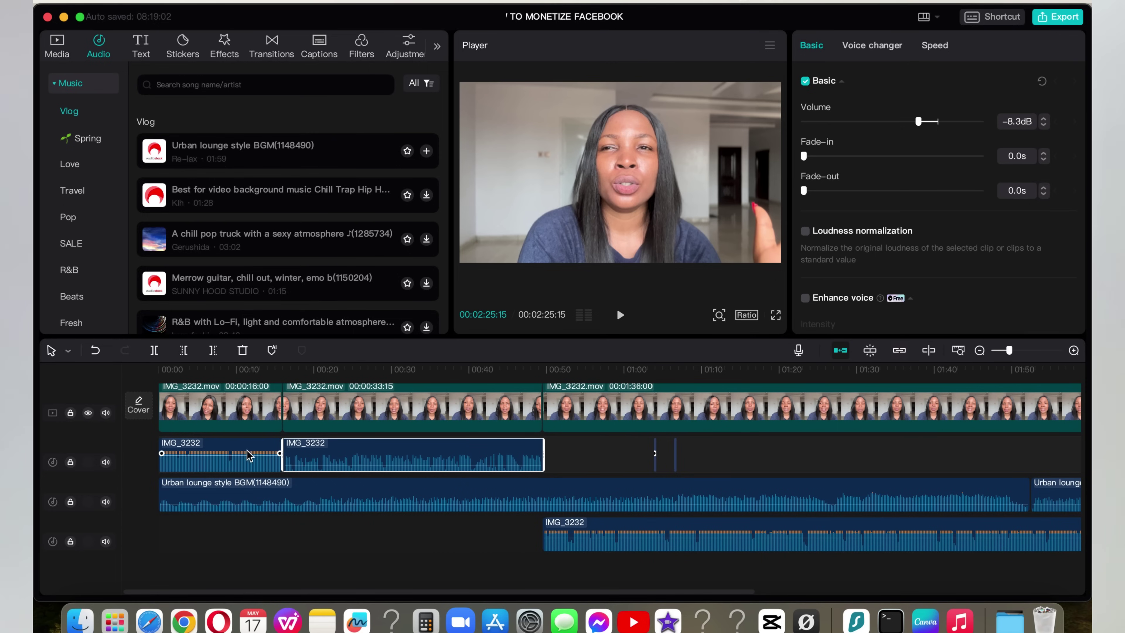
- Preview the project's opening seconds and lower the first clip's extracted audio to 5.4 dB
{"action": "left_click", "coordinate": [242, 531]}
{"action": "left_click_drag", "start_coordinate": [241, 368], "coordinate": [159, 368]}
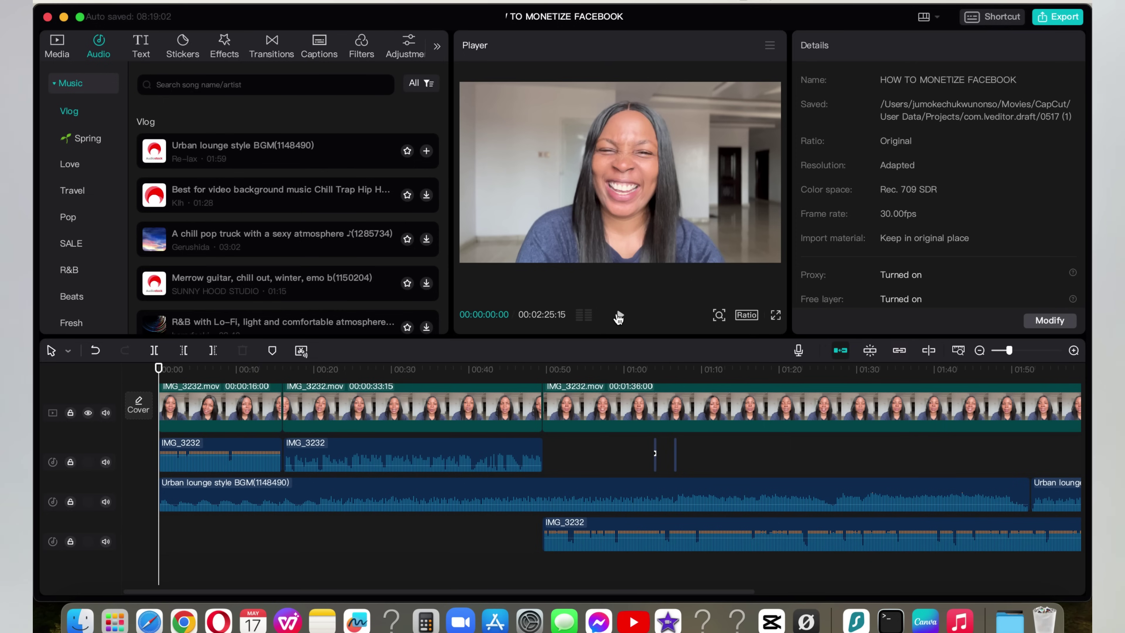
{"action": "left_click", "coordinate": [618, 315]}
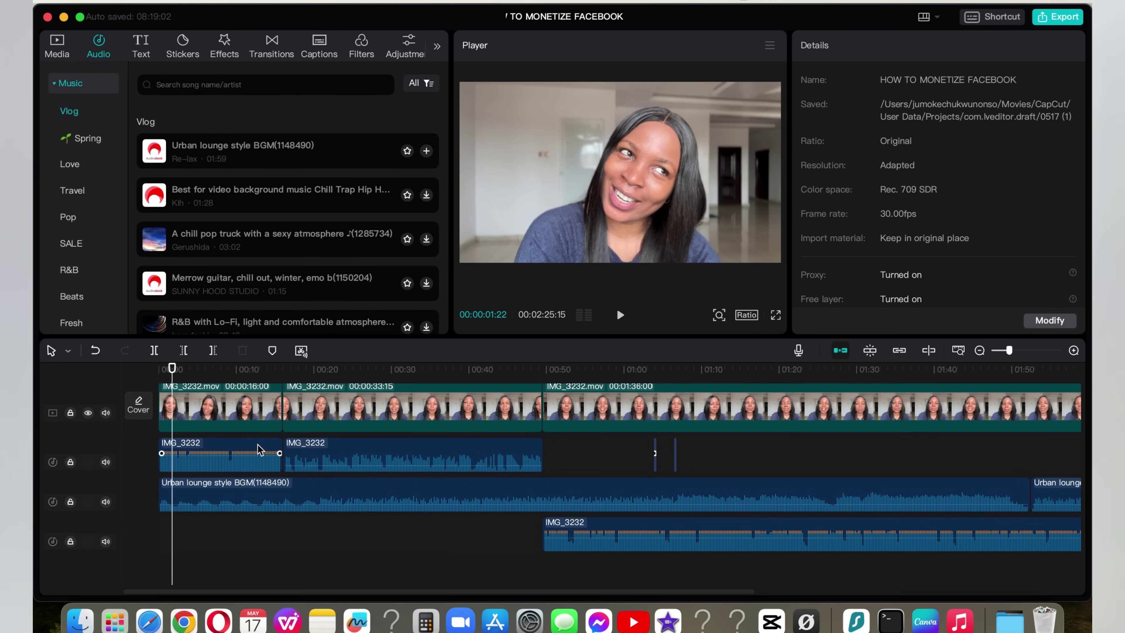
{"action": "left_click", "coordinate": [257, 461]}
{"action": "left_click_drag", "start_coordinate": [252, 456], "coordinate": [246, 462]}
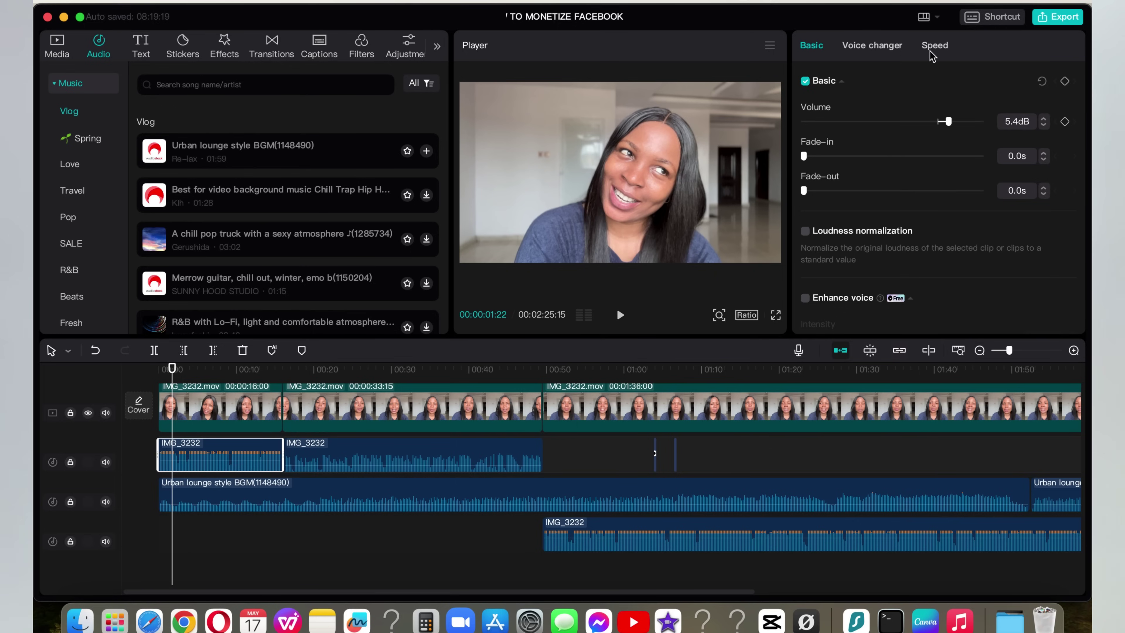
- Enable noise reduction on the first clip's extracted audio and play it back
{"action": "scroll", "coordinate": [890, 286], "scroll_direction": "down", "scroll_amount": 5}
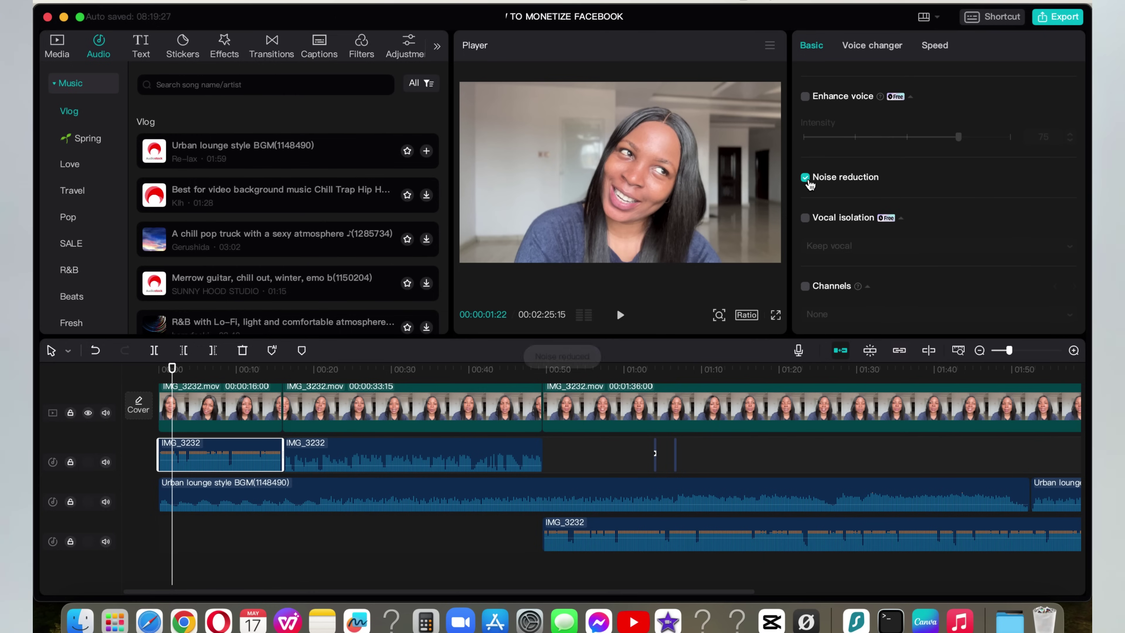
{"action": "left_click", "coordinate": [805, 177]}
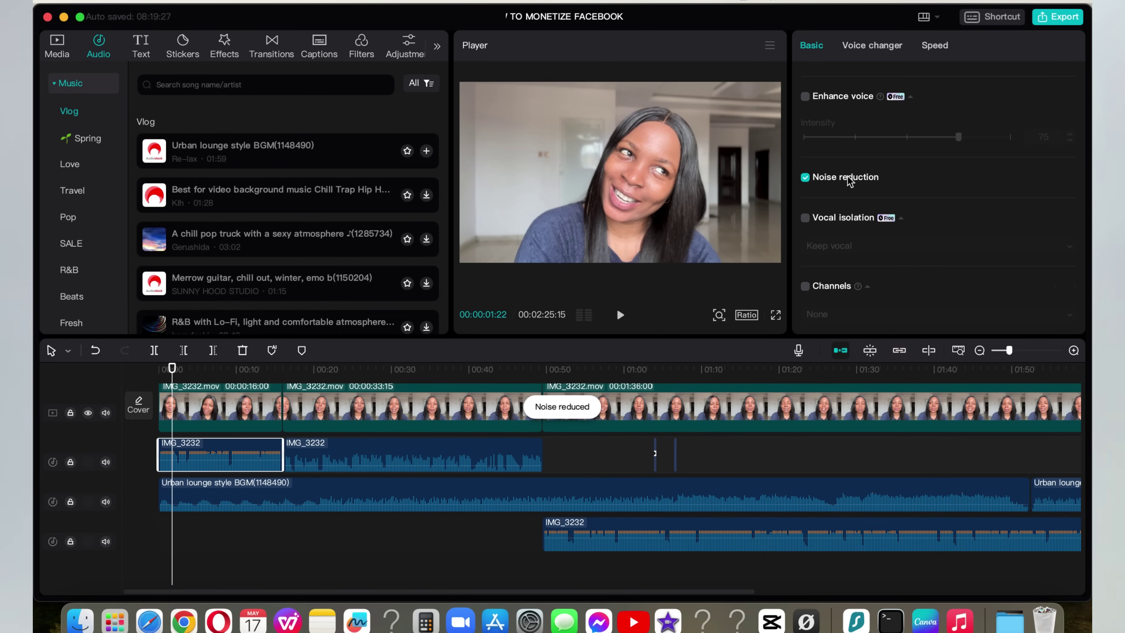
{"action": "key", "text": "space"}
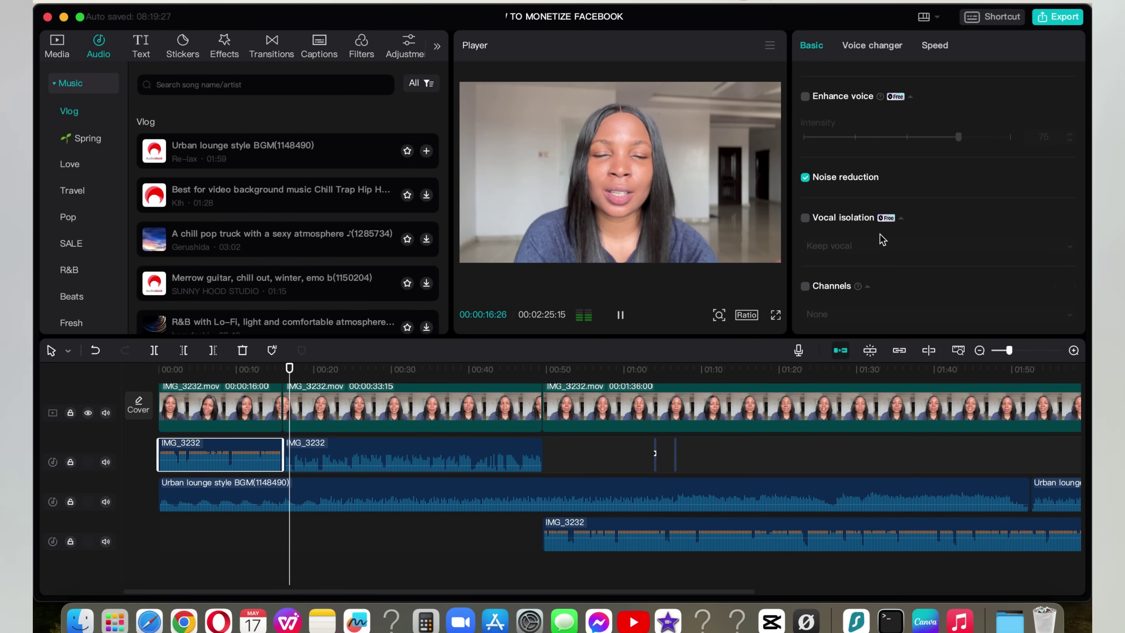
- Raise the volume of the second clip's extracted audio and enable noise reduction on it
{"action": "left_click_drag", "start_coordinate": [426, 467], "coordinate": [426, 461]}
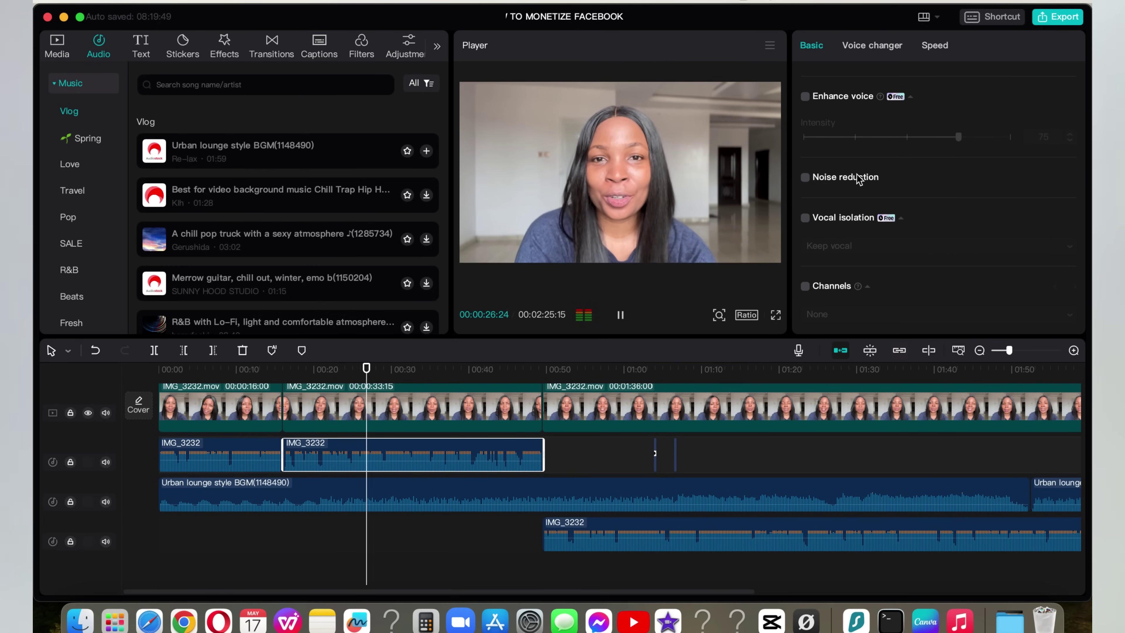
{"action": "left_click", "coordinate": [805, 178]}
{"action": "key", "text": "space"}
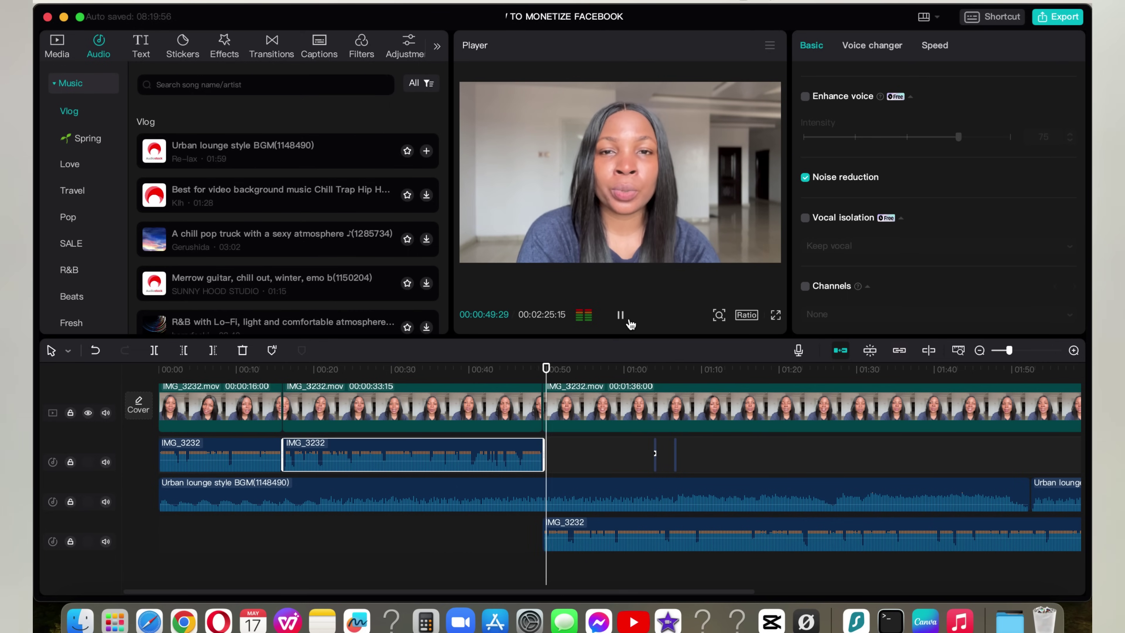
- Enable noise reduction on the third clip's extracted audio and play back a few seconds of it
{"action": "left_click", "coordinate": [697, 534]}
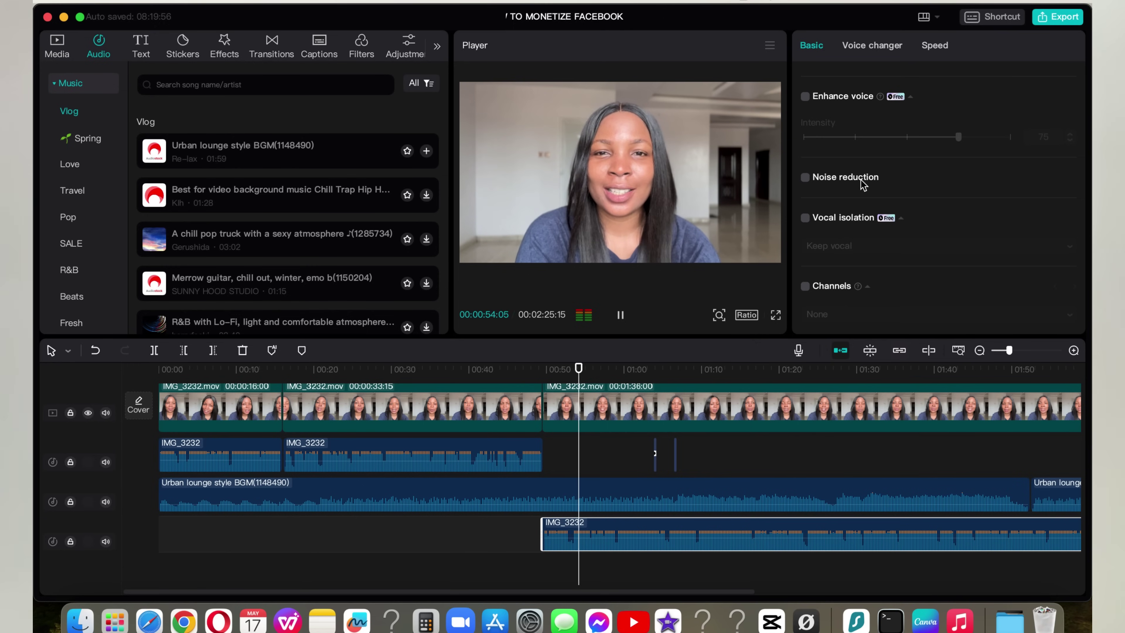
{"action": "left_click", "coordinate": [804, 178]}
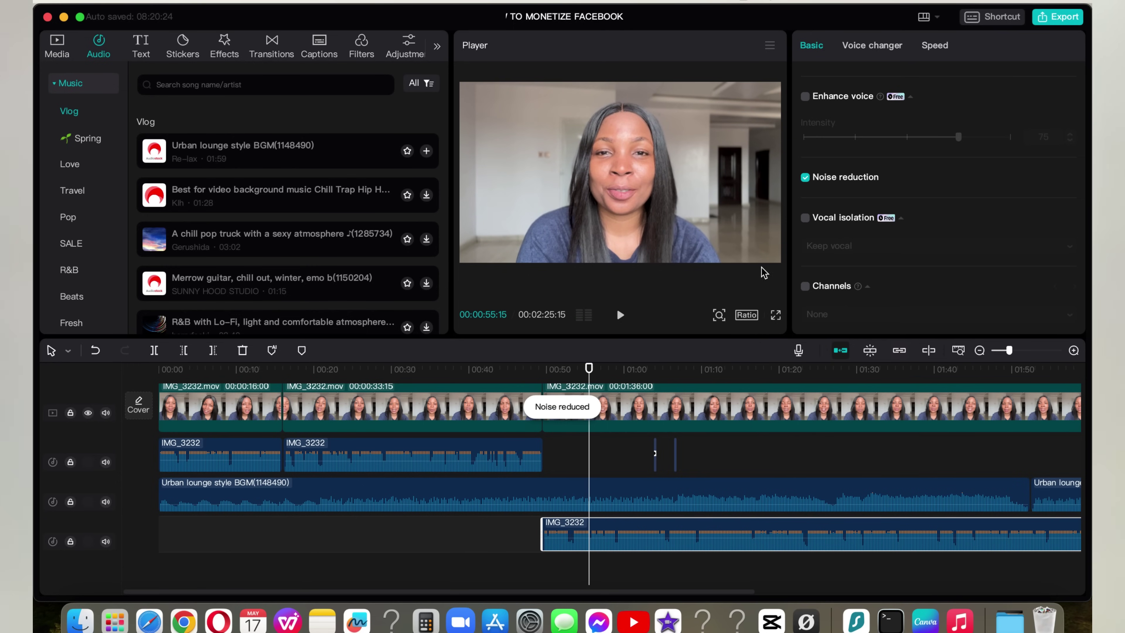
{"action": "left_click", "coordinate": [620, 317]}
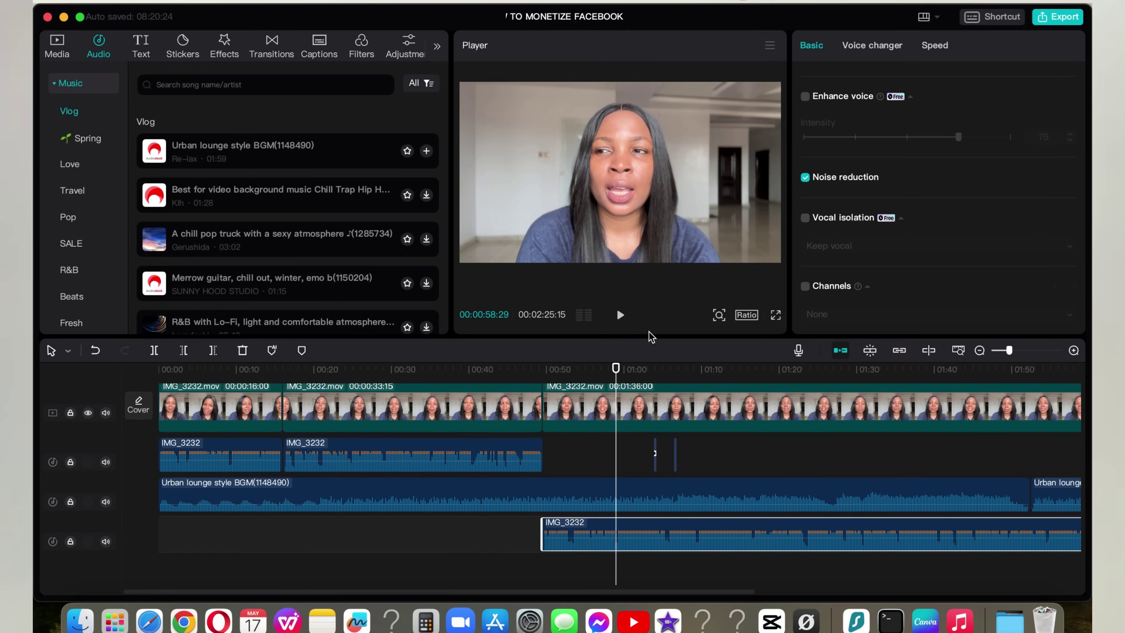
{"action": "scroll", "coordinate": [576, 596], "scroll_direction": "right", "scroll_amount": 2}
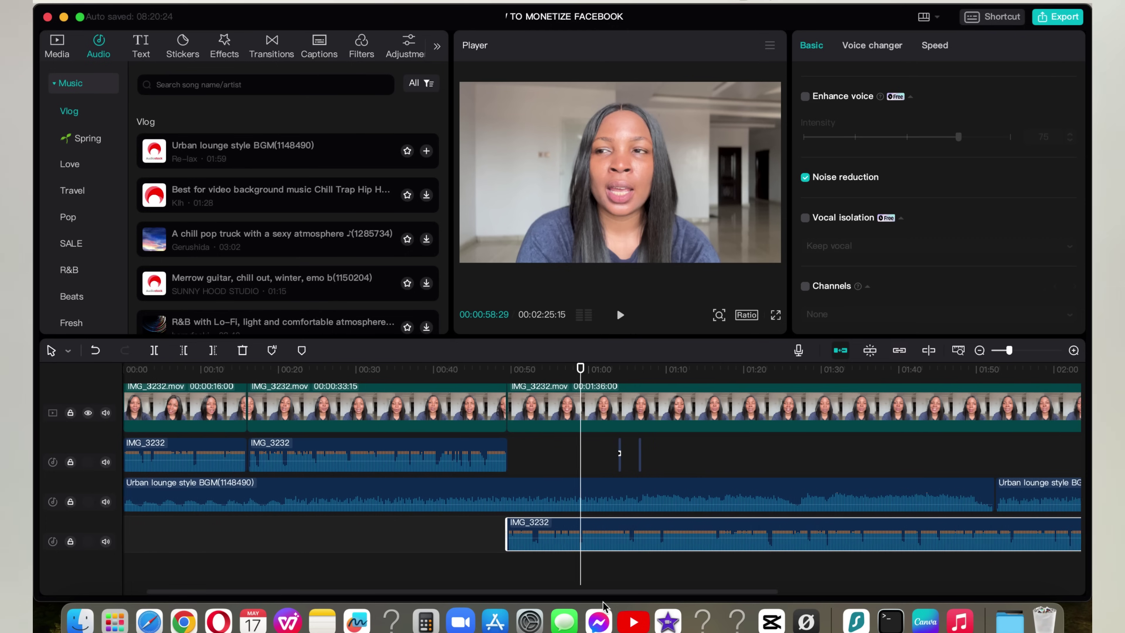
{"action": "scroll", "coordinate": [532, 585], "scroll_direction": "left", "scroll_amount": 3}
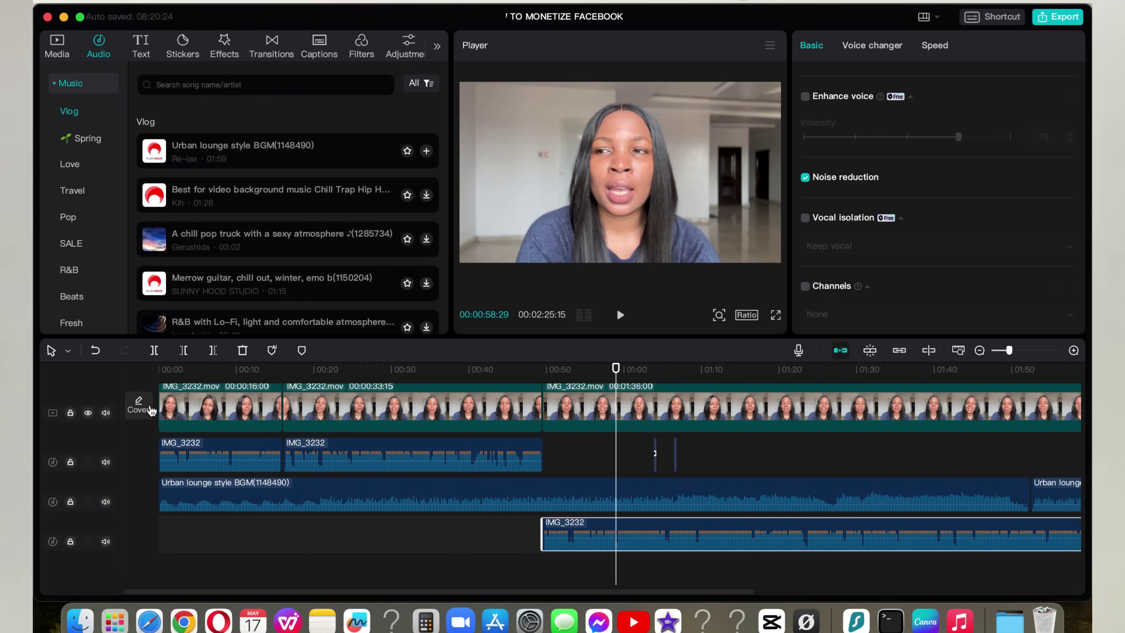
{"action": "scroll", "coordinate": [416, 443], "scroll_direction": "up", "scroll_amount": 4}
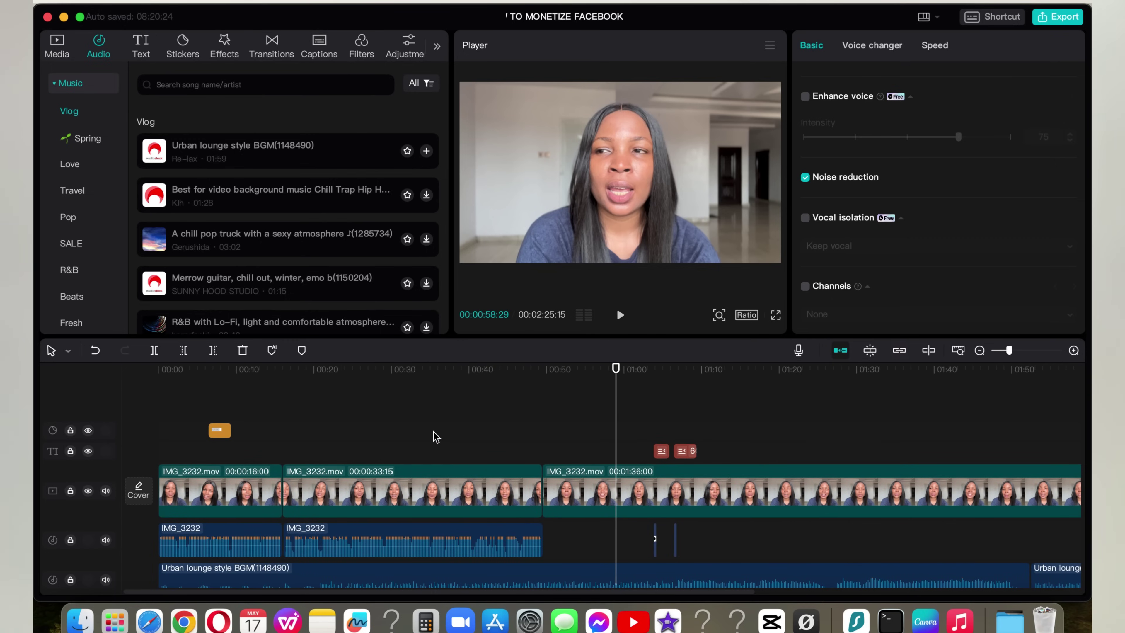
{"action": "scroll", "coordinate": [418, 441], "scroll_direction": "down", "scroll_amount": 4}
{"action": "scroll", "coordinate": [420, 444], "scroll_direction": "up", "scroll_amount": 4}
{"action": "scroll", "coordinate": [424, 452], "scroll_direction": "down", "scroll_amount": 2}
{"action": "scroll", "coordinate": [425, 450], "scroll_direction": "up", "scroll_amount": 2}
- Place the 12-second stock video from the STOCK PHOTOS folder on a new top track, starting at about 01:16
{"action": "left_click", "coordinate": [60, 47]}
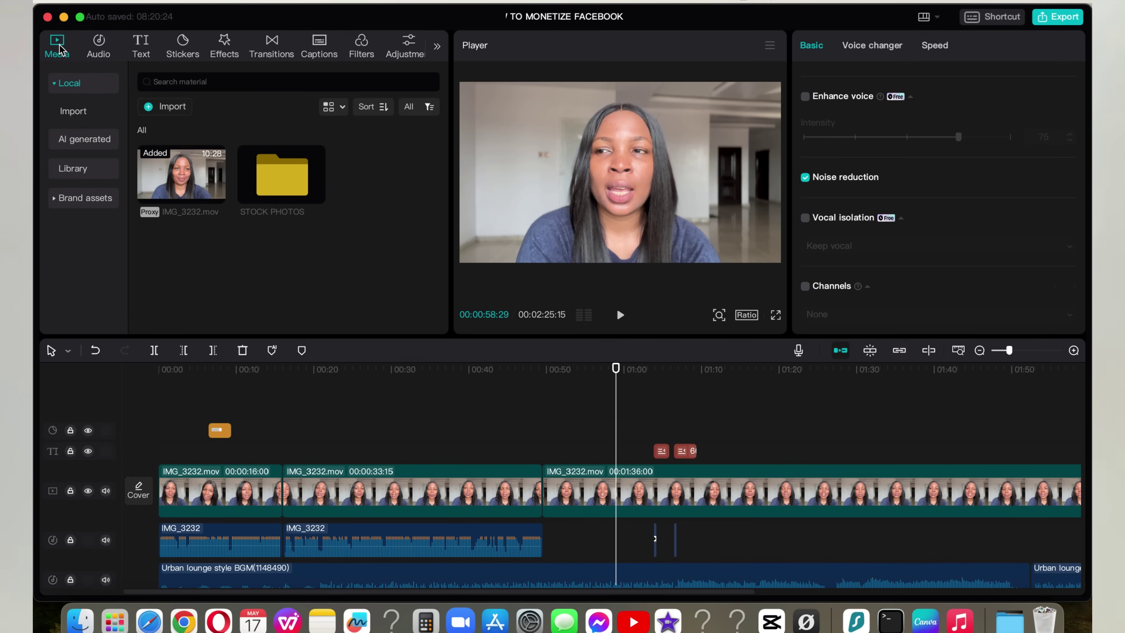
{"action": "double_click", "coordinate": [282, 175]}
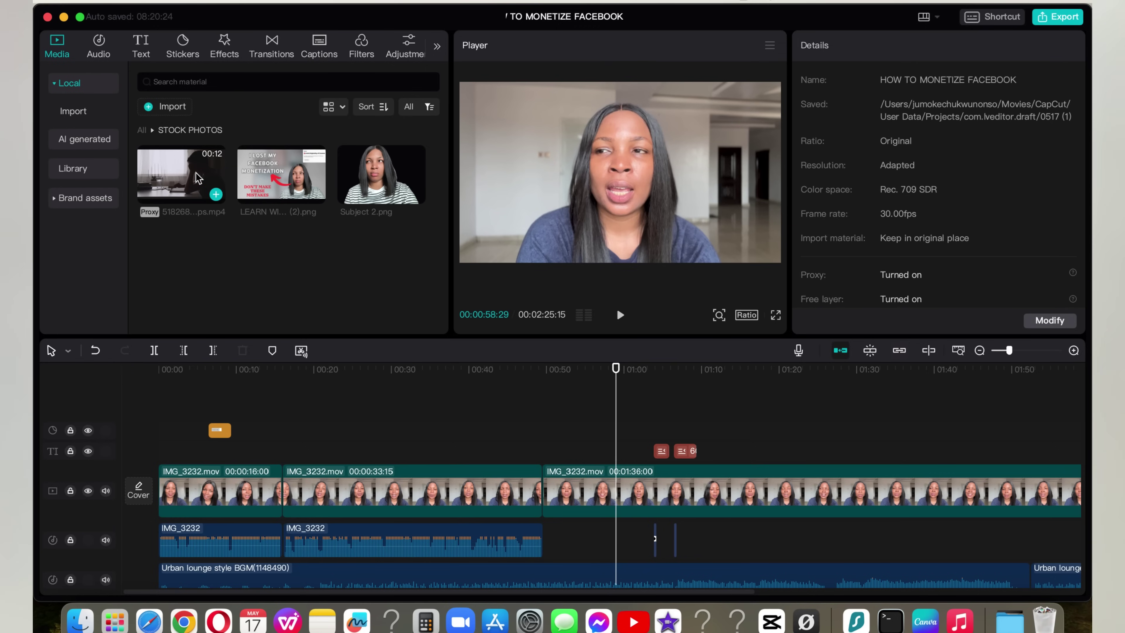
{"action": "left_click_drag", "start_coordinate": [197, 177], "coordinate": [755, 439]}
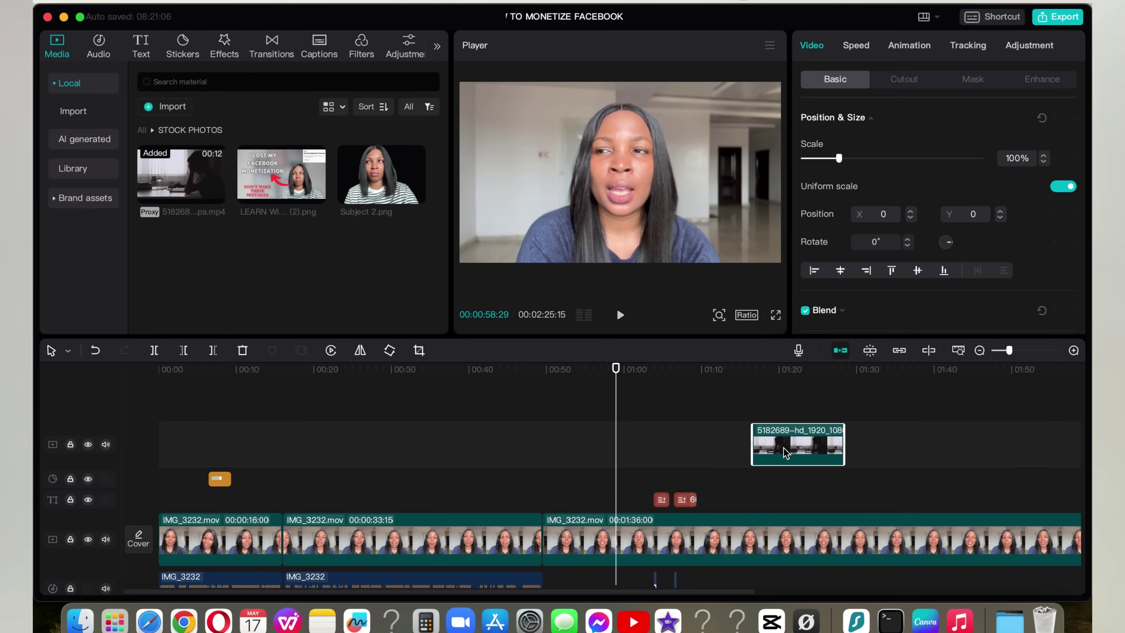
- Play the section around the stock video, from about 01:12 to 01:30
{"action": "left_click", "coordinate": [719, 399]}
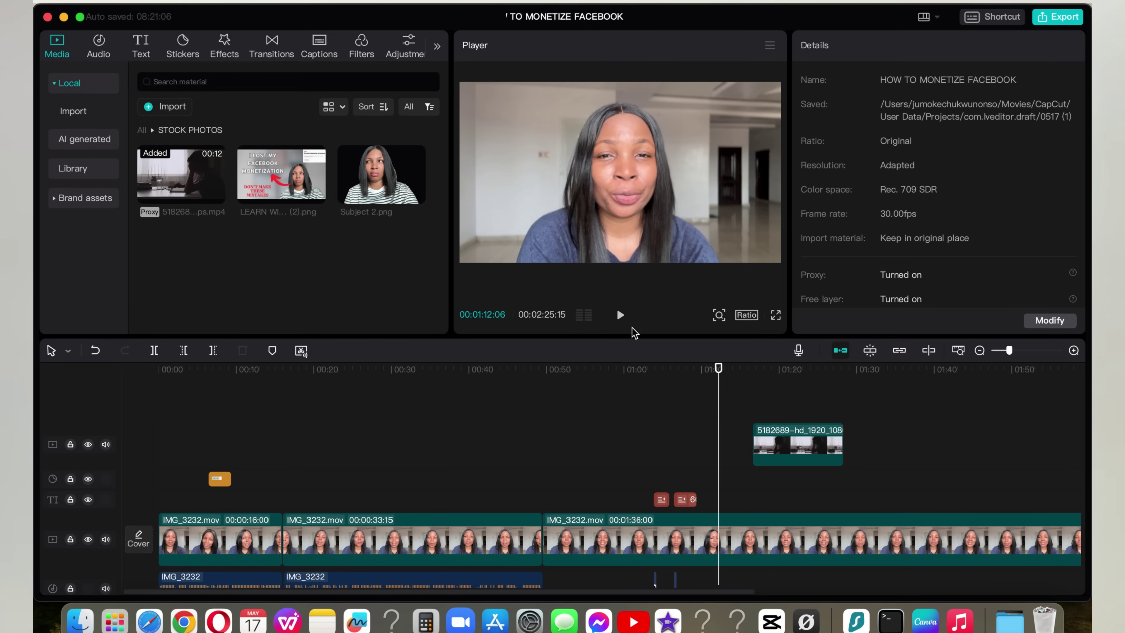
{"action": "left_click", "coordinate": [620, 316]}
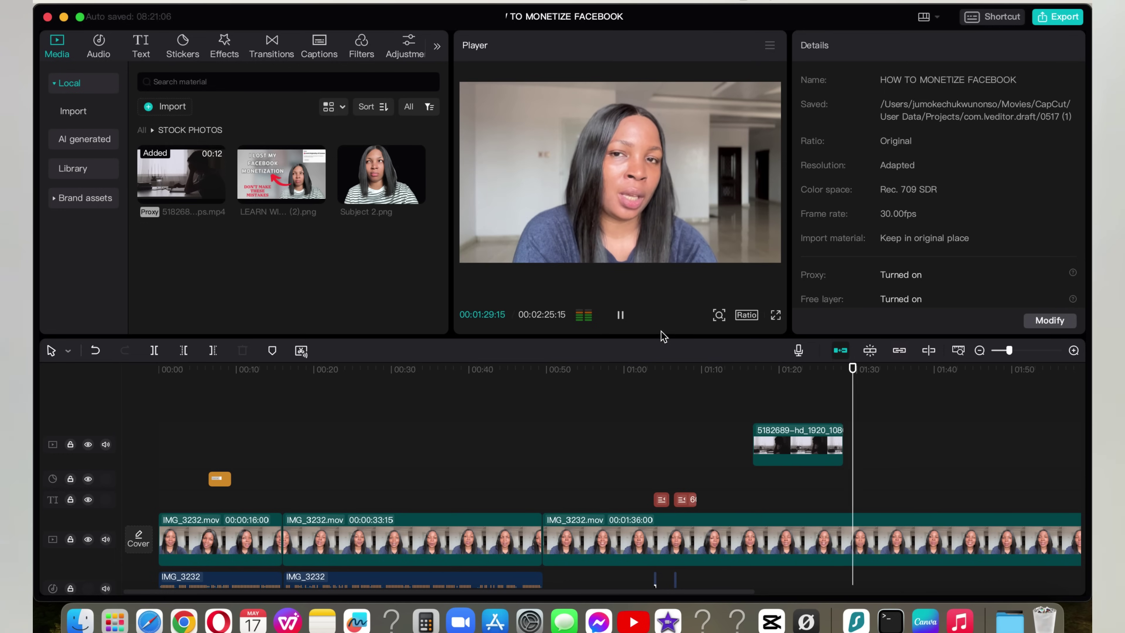
{"action": "left_click", "coordinate": [621, 315]}
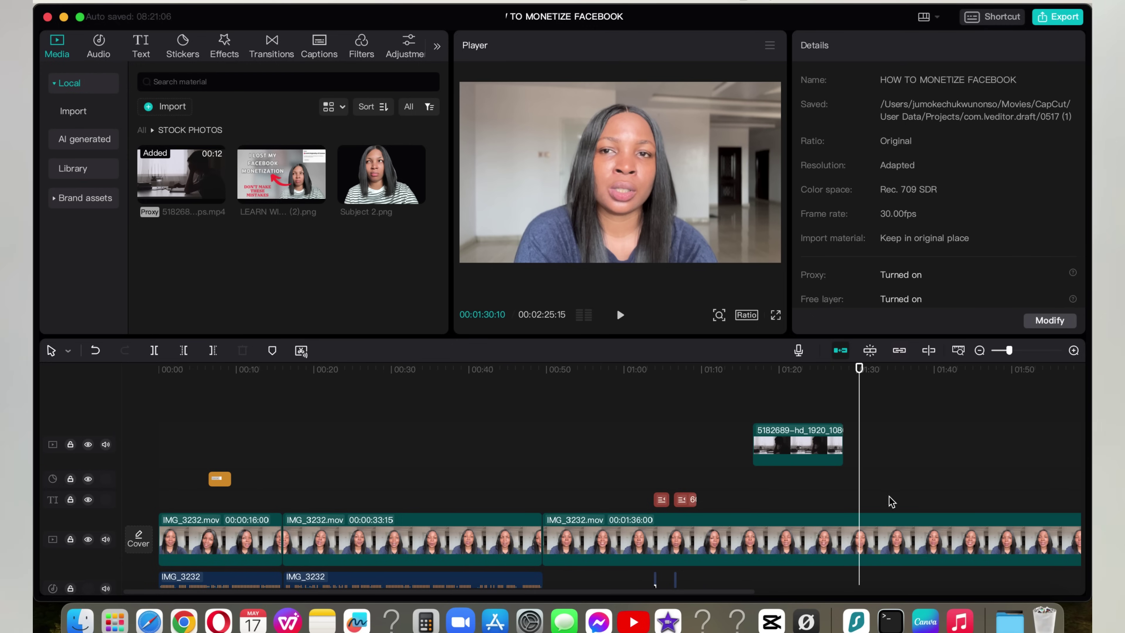
{"action": "left_click_drag", "start_coordinate": [669, 593], "coordinate": [555, 587]}
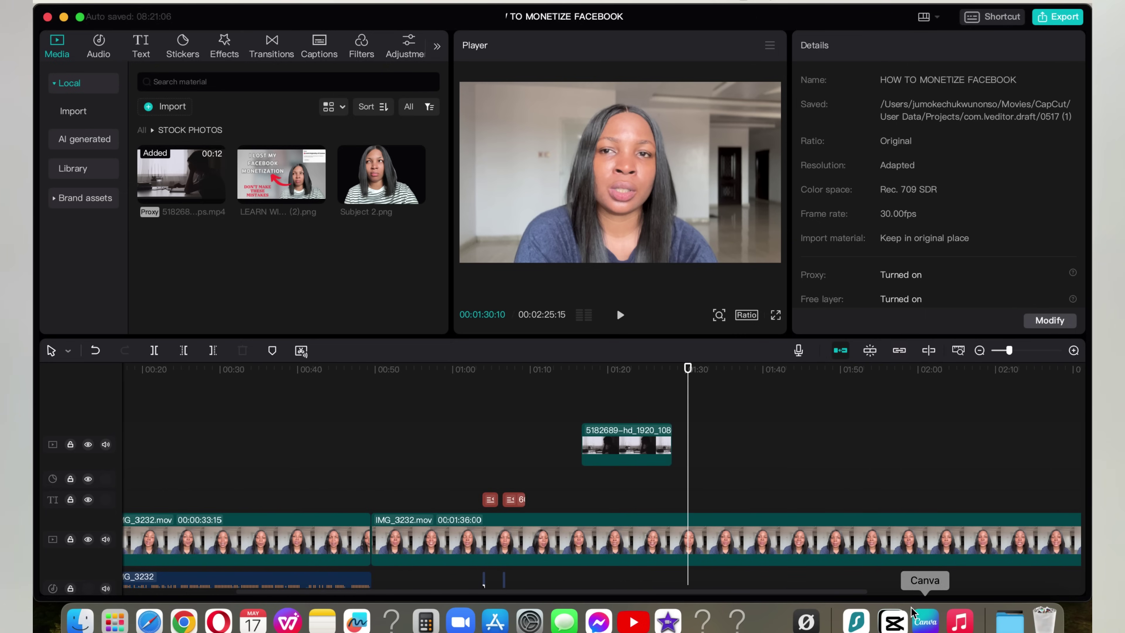
{"action": "left_click_drag", "start_coordinate": [805, 596], "coordinate": [653, 516]}
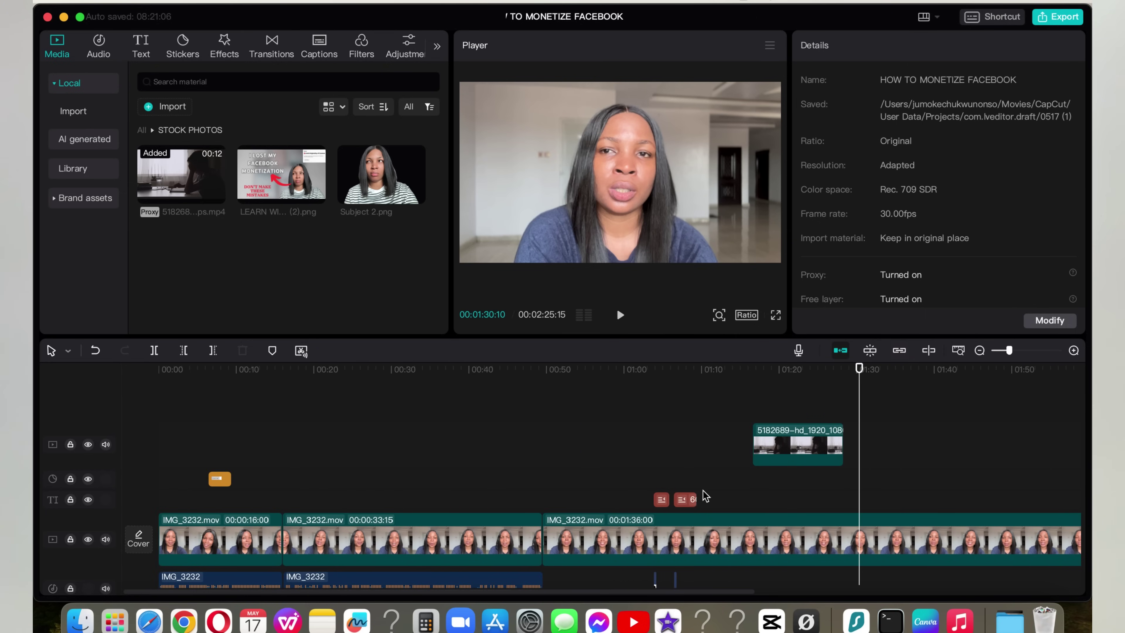
{"action": "left_click", "coordinate": [800, 463]}
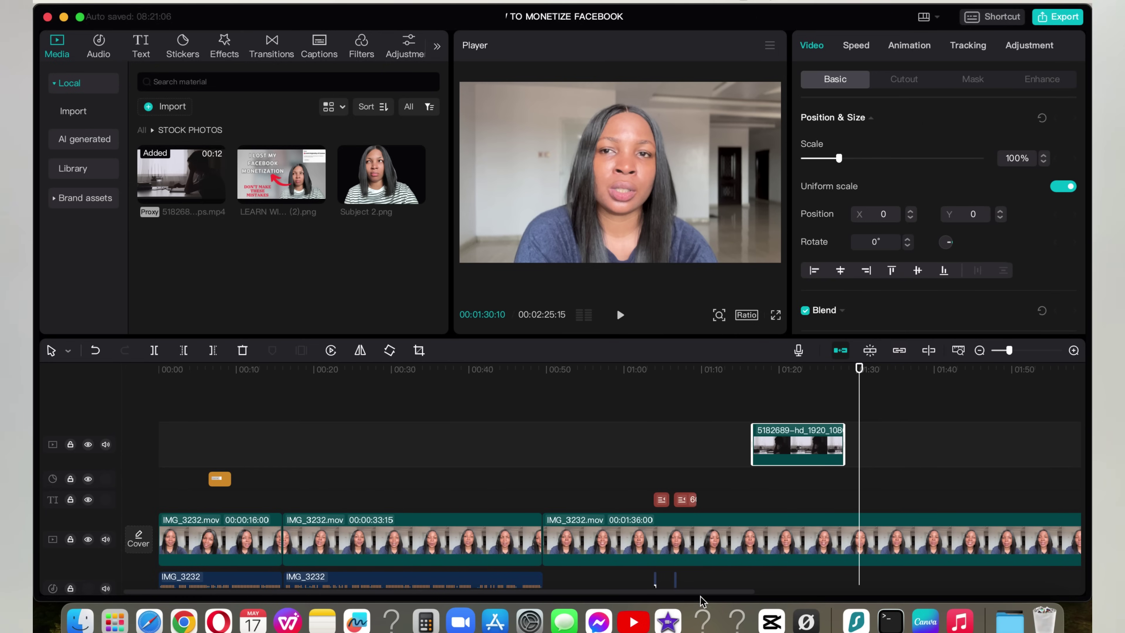
{"action": "scroll", "coordinate": [797, 606], "scroll_direction": "right", "scroll_amount": 8}
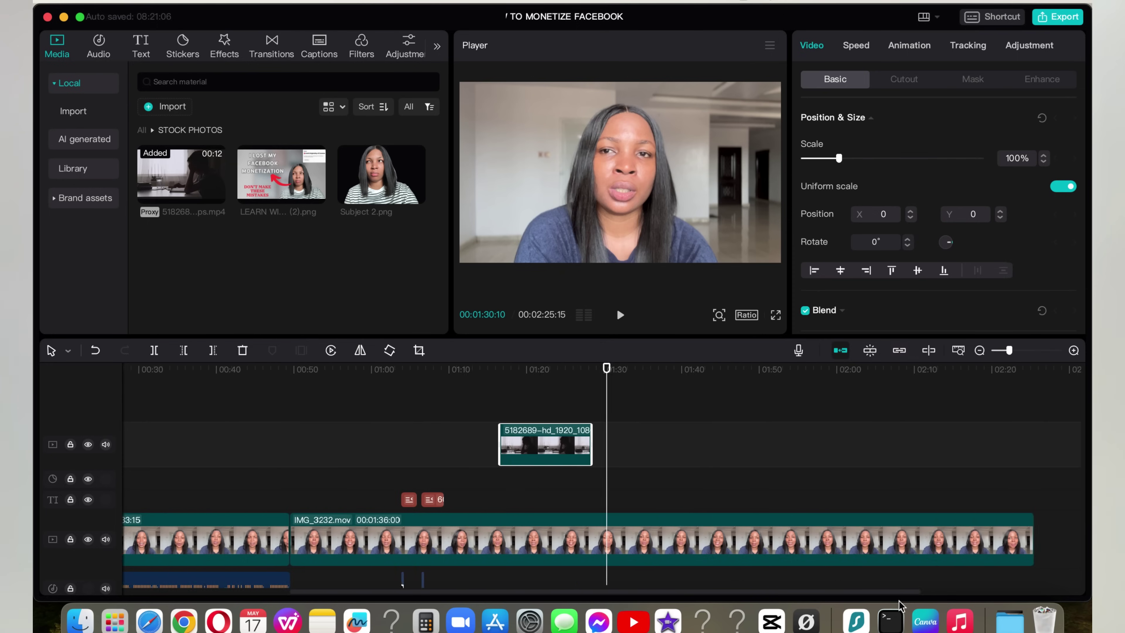
{"action": "scroll", "coordinate": [665, 444], "scroll_direction": "left", "scroll_amount": 2}
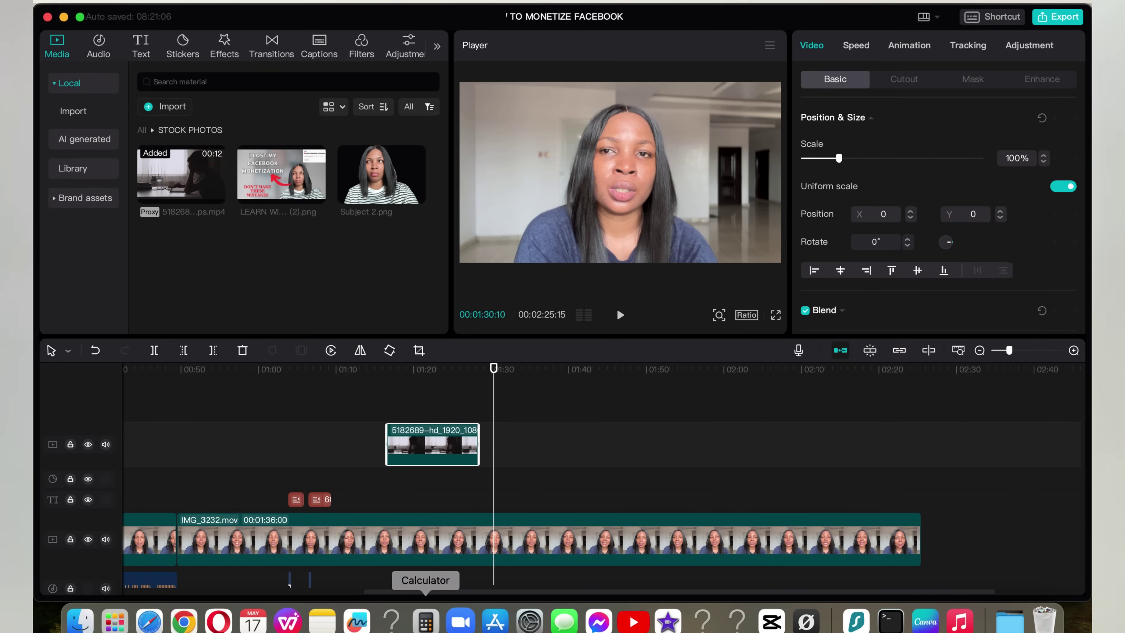
{"action": "left_click_drag", "start_coordinate": [477, 593], "coordinate": [217, 585]}
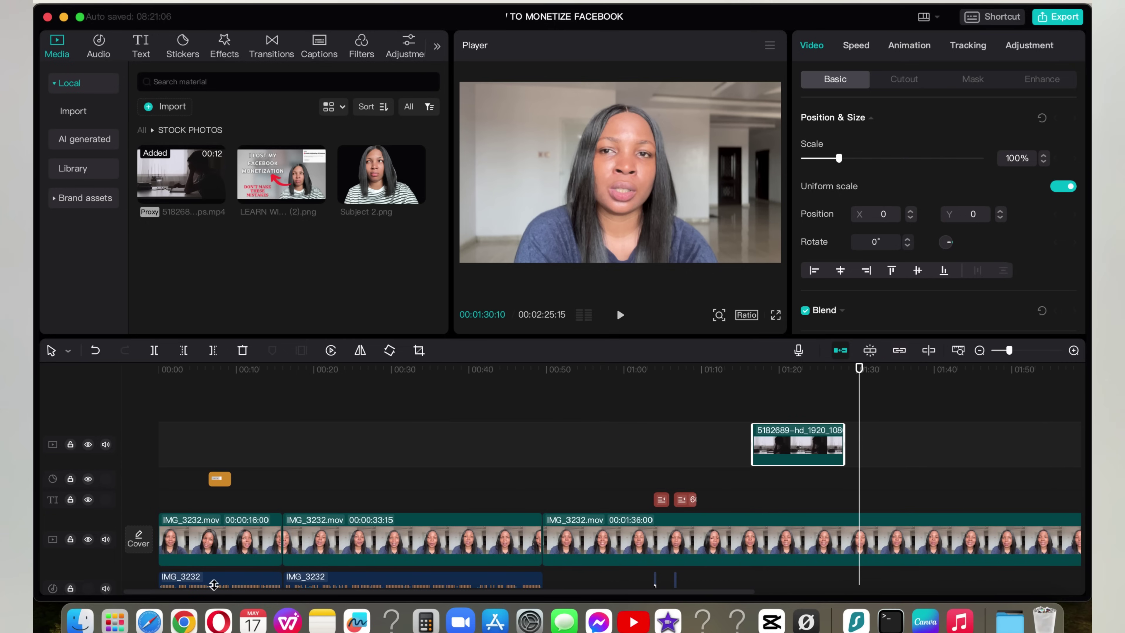
- Review the project from the start and replay it from about 00:34 into the third clip
{"action": "left_click", "coordinate": [190, 403]}
{"action": "left_click", "coordinate": [143, 402]}
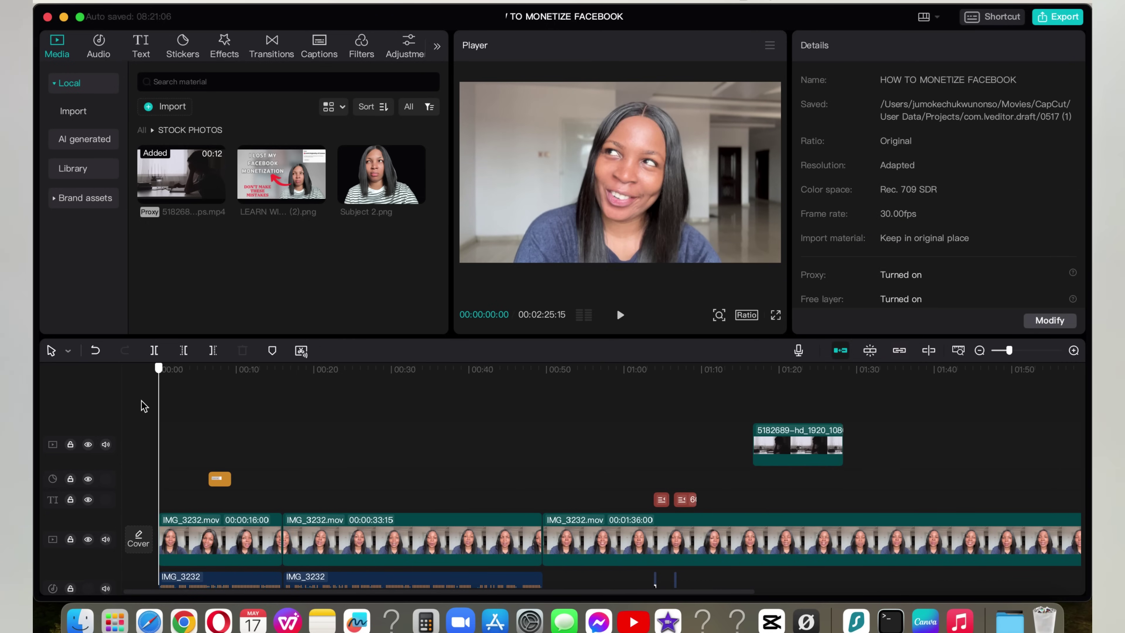
{"action": "left_click", "coordinate": [620, 316]}
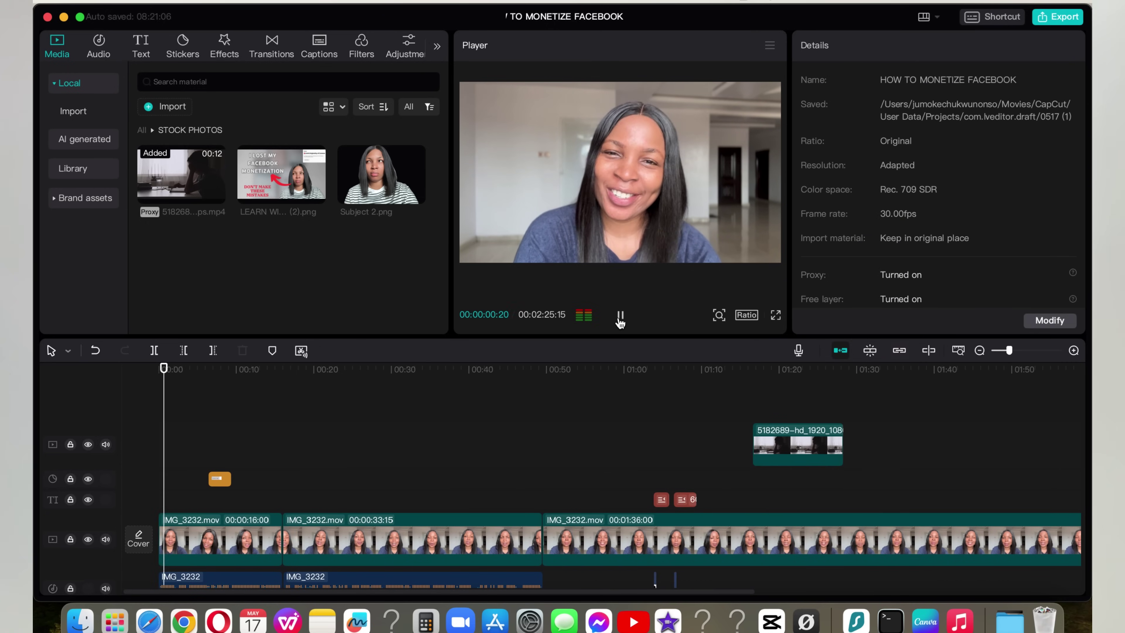
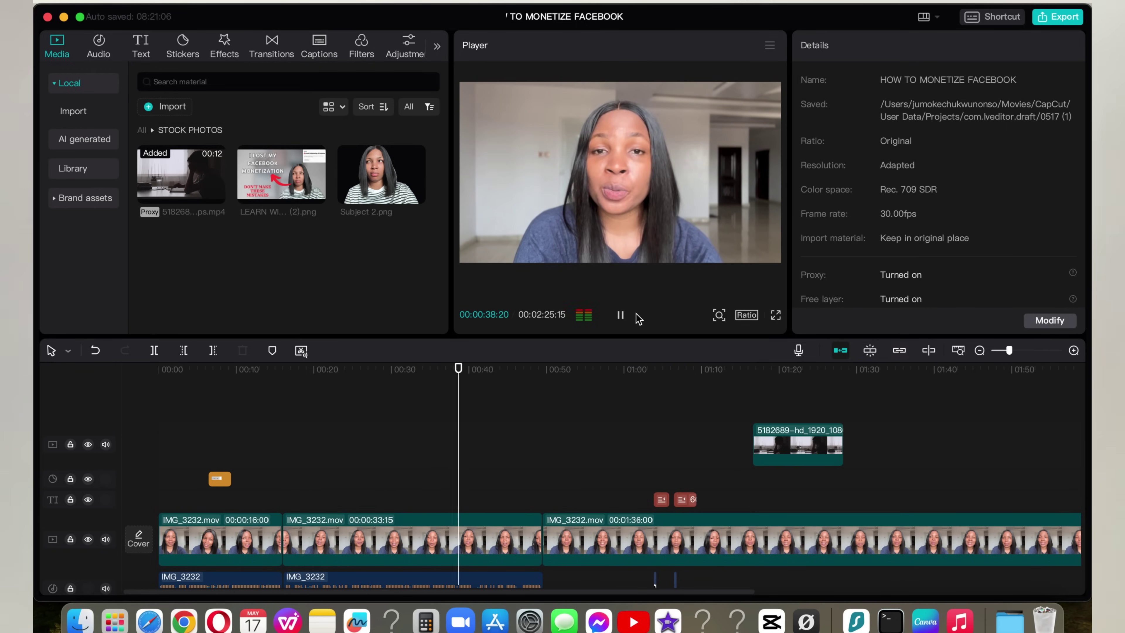
{"action": "left_click", "coordinate": [620, 314]}
{"action": "left_click_drag", "start_coordinate": [466, 483], "coordinate": [428, 491]}
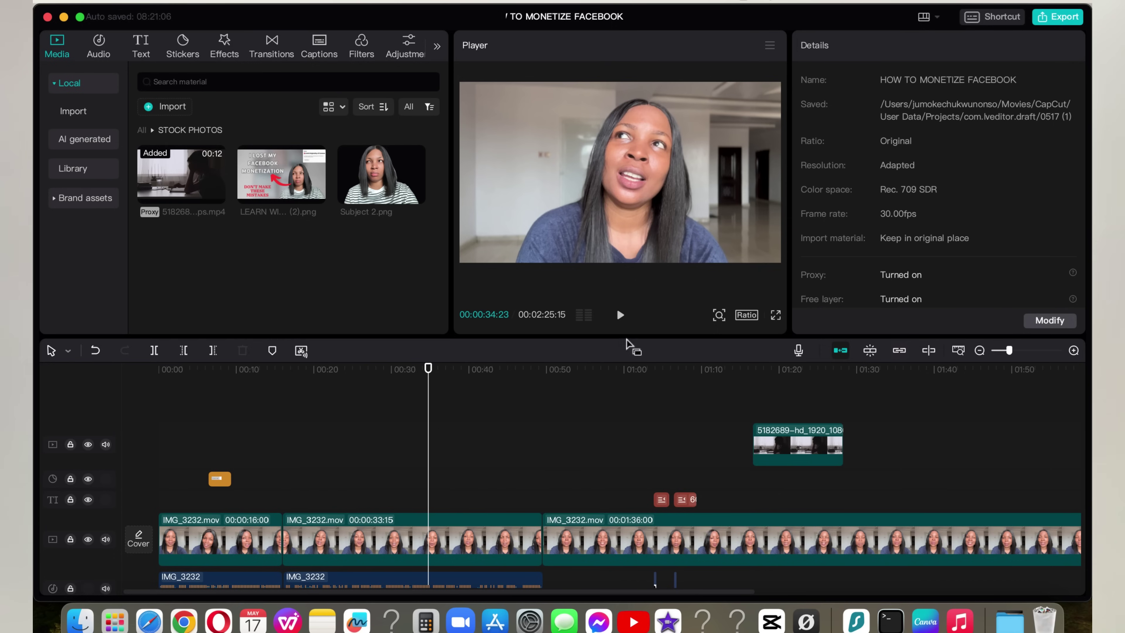
{"action": "left_click", "coordinate": [624, 318]}
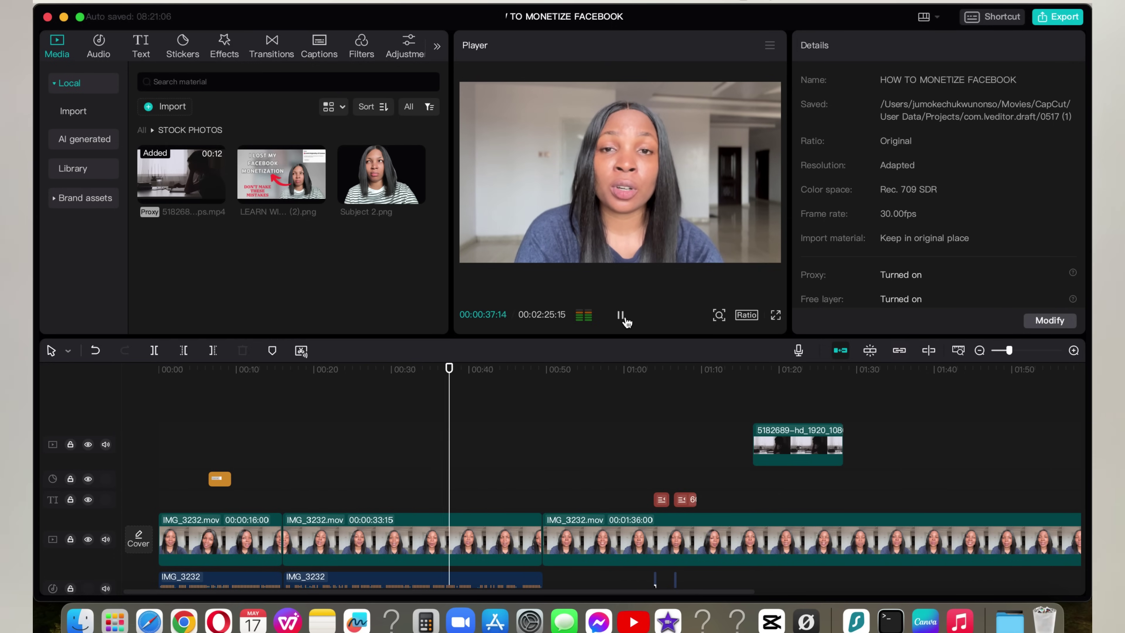
{"action": "left_click", "coordinate": [626, 319]}
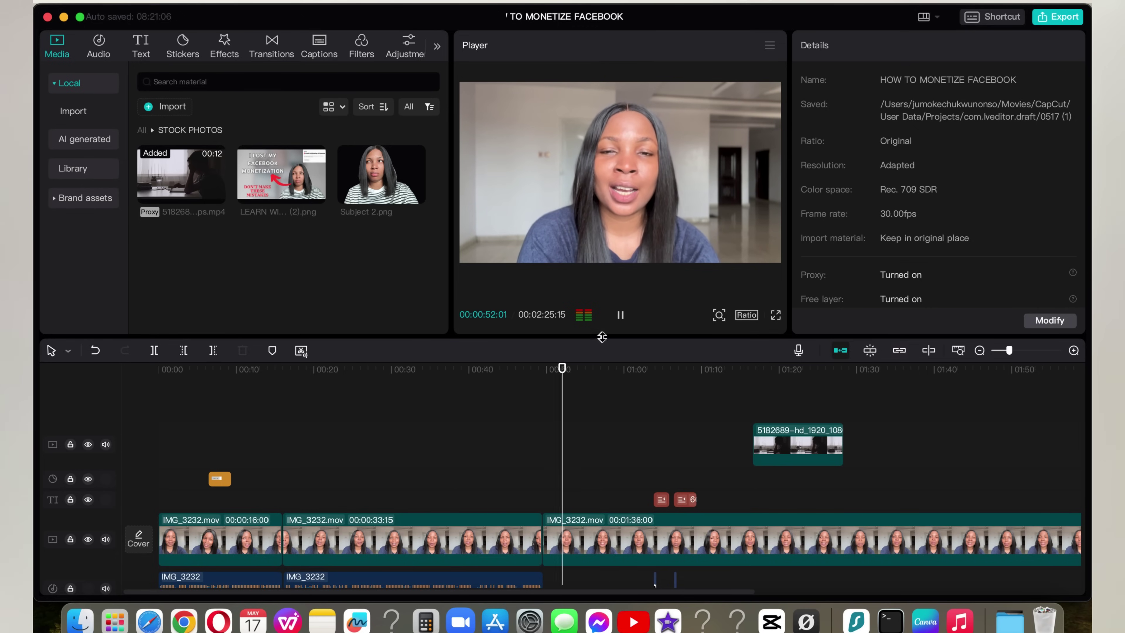
- Replay the cut between the second and third clips from about 00:47 to 00:50
{"action": "left_click", "coordinate": [621, 314]}
{"action": "left_click", "coordinate": [522, 468]}
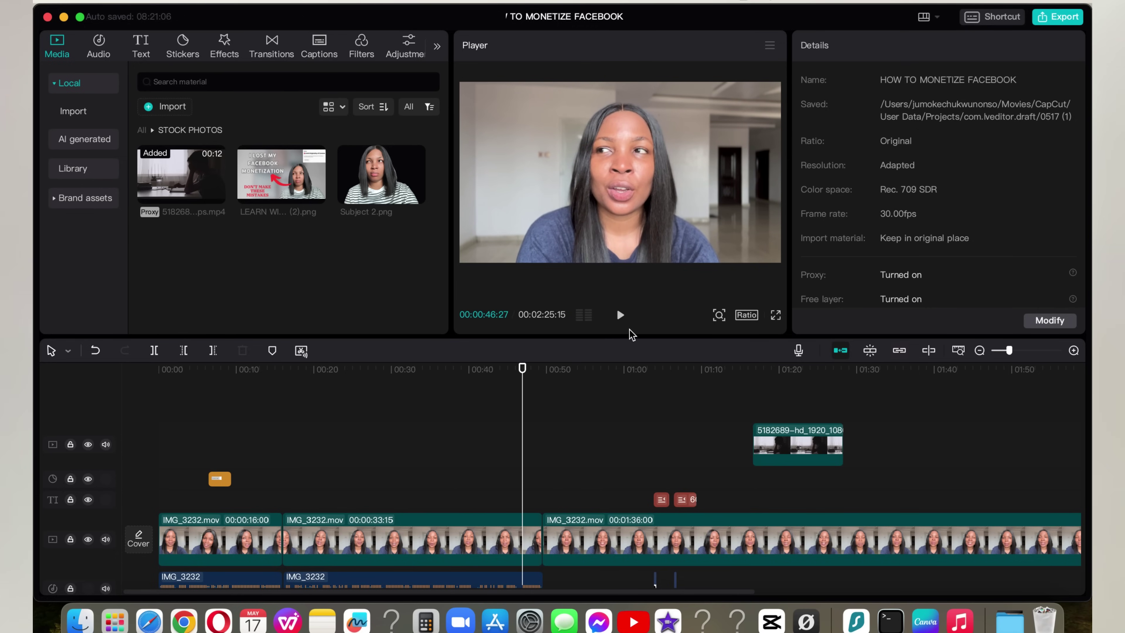
{"action": "left_click", "coordinate": [621, 315]}
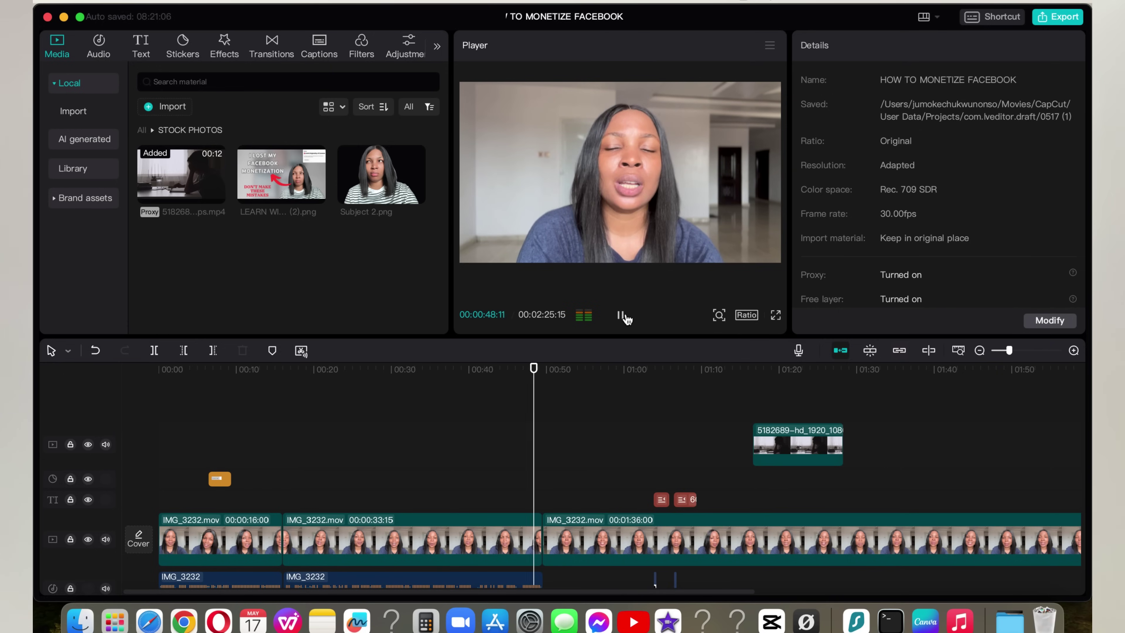
{"action": "left_click", "coordinate": [621, 315]}
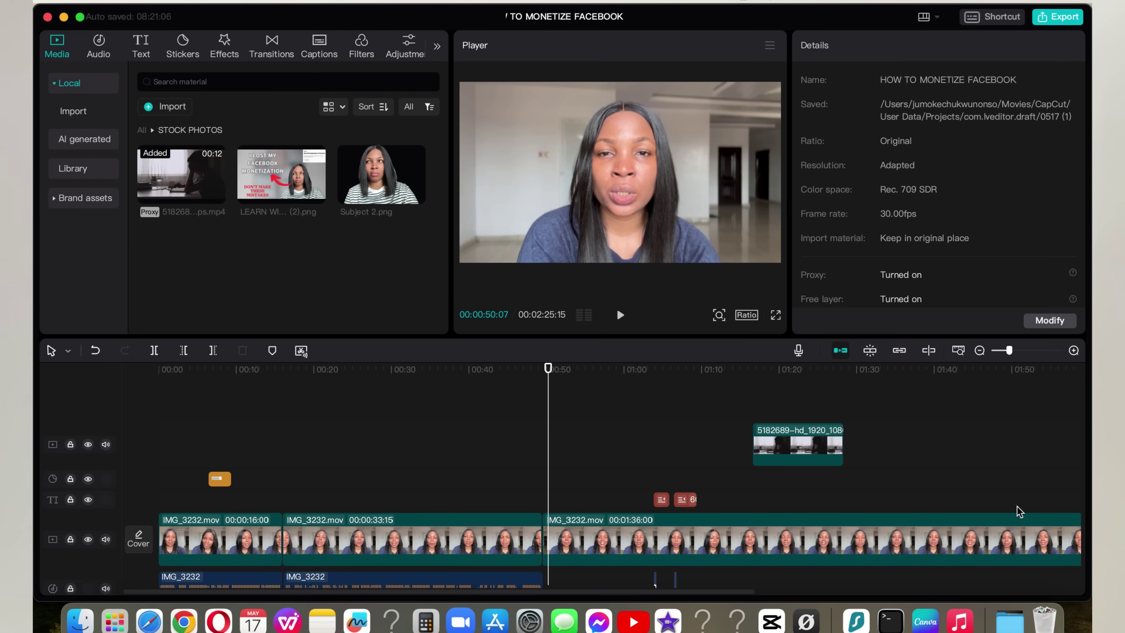
- Try the Mix transition between the second and third clips, preview it and remove it
{"action": "left_click", "coordinate": [277, 48]}
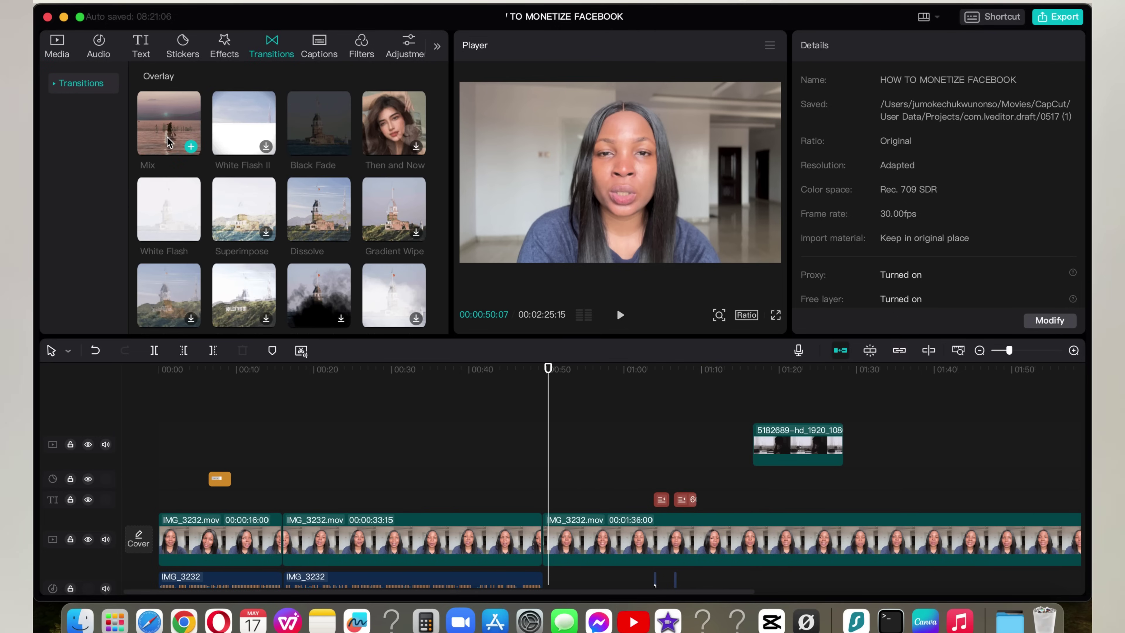
{"action": "mouse_move", "coordinate": [166, 132]}
{"action": "left_mouse_down"}
{"action": "mouse_move", "coordinate": [425, 538]}
{"action": "mouse_move", "coordinate": [542, 541]}
{"action": "left_mouse_up"}
{"action": "left_click", "coordinate": [527, 407]}
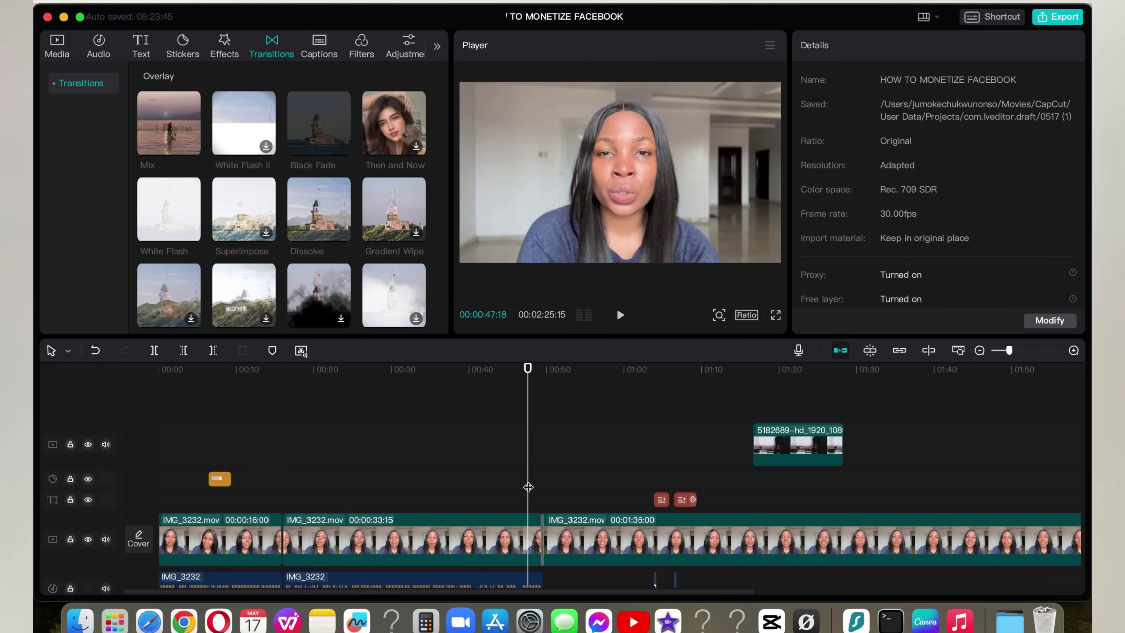
{"action": "left_click", "coordinate": [624, 322]}
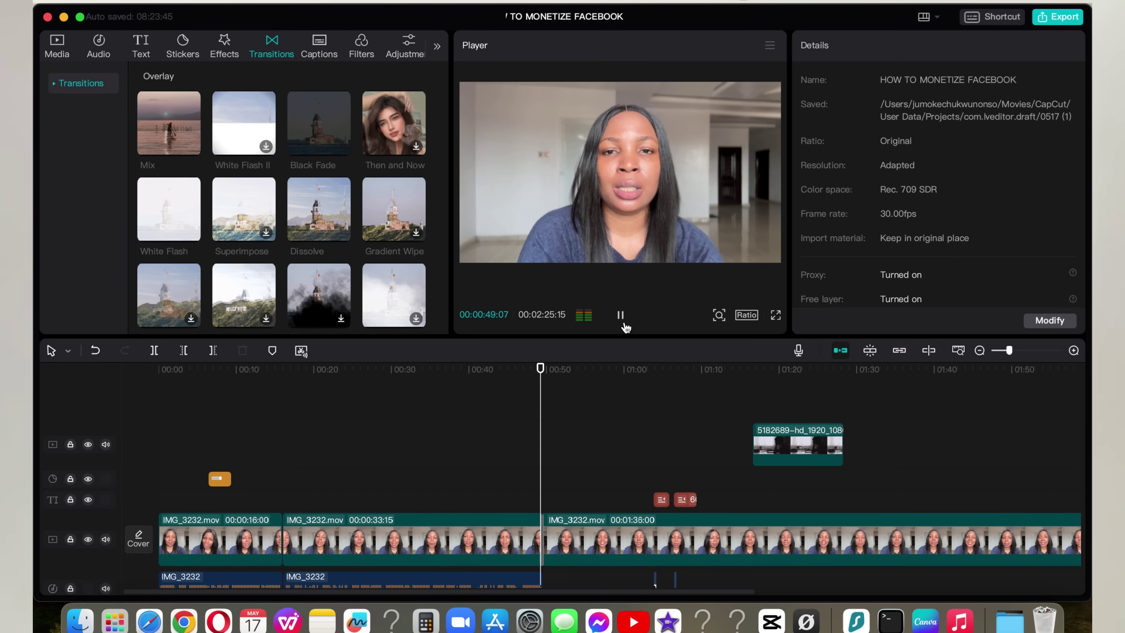
{"action": "left_click", "coordinate": [548, 517]}
{"action": "left_click", "coordinate": [530, 479]}
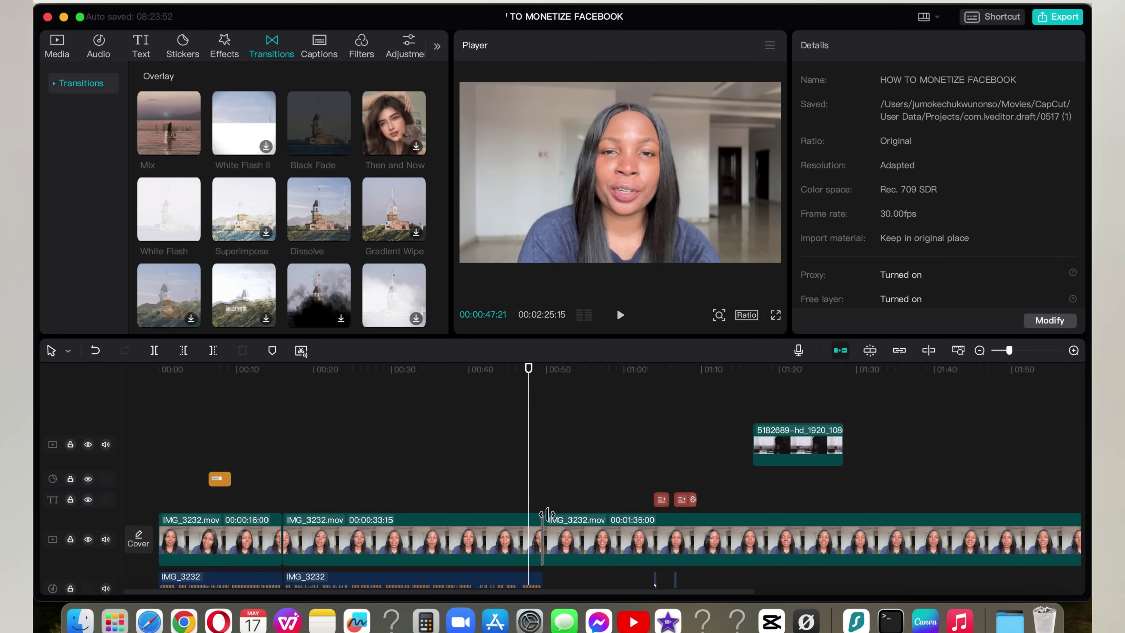
{"action": "left_click", "coordinate": [542, 523]}
{"action": "key", "text": "Delete"}
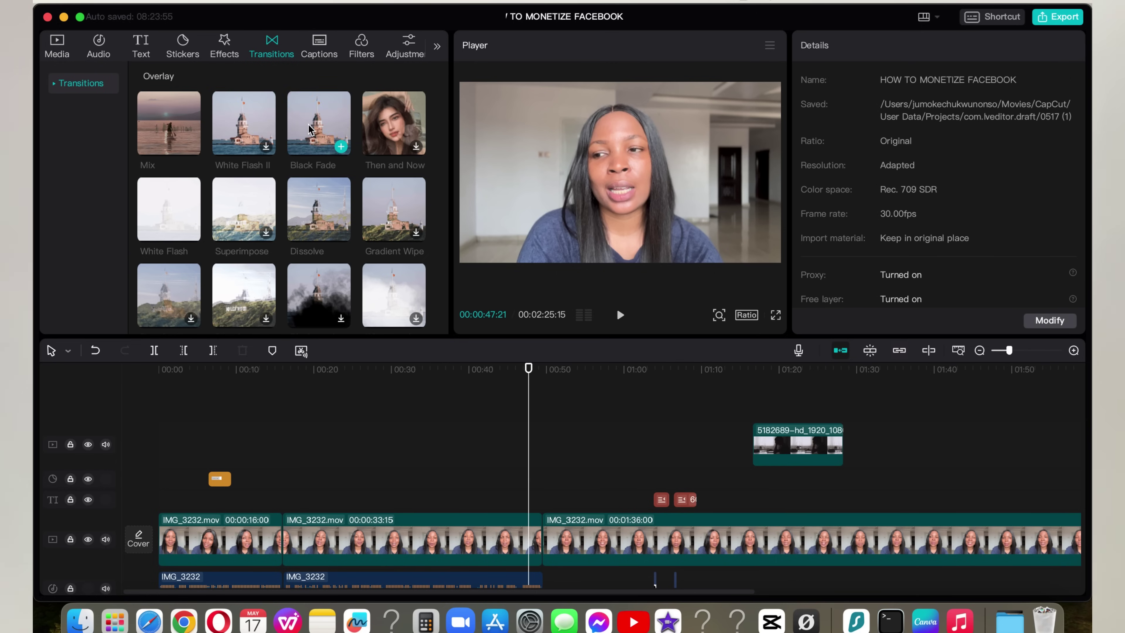
- Add the Black Fade transition between the second and third clips and replay the cut several times from about 00:47
{"action": "mouse_move", "coordinate": [306, 120]}
{"action": "left_mouse_down"}
{"action": "mouse_move", "coordinate": [403, 255]}
{"action": "mouse_move", "coordinate": [540, 541]}
{"action": "left_mouse_up"}
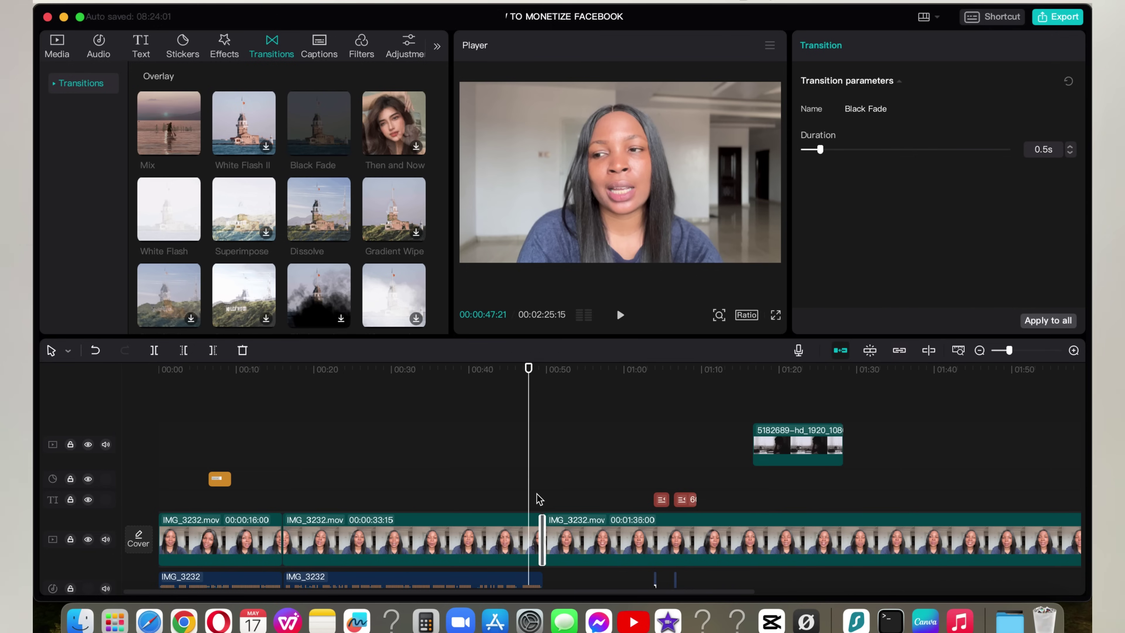
{"action": "key", "text": "space"}
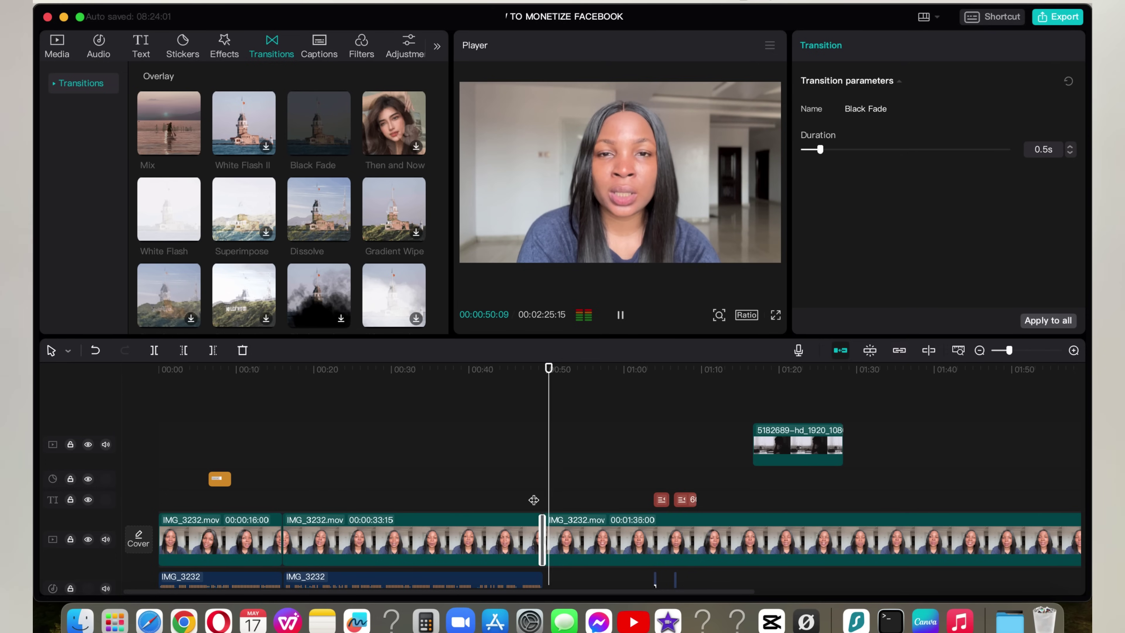
{"action": "left_click", "coordinate": [531, 493]}
{"action": "left_click", "coordinate": [531, 493]}
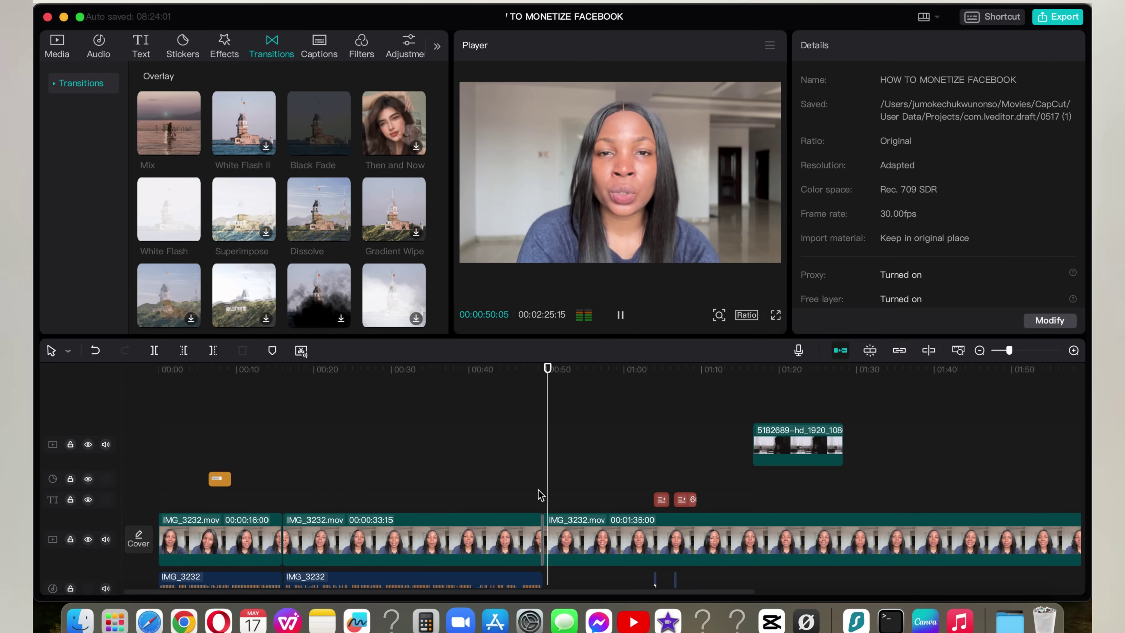
{"action": "left_click", "coordinate": [517, 473]}
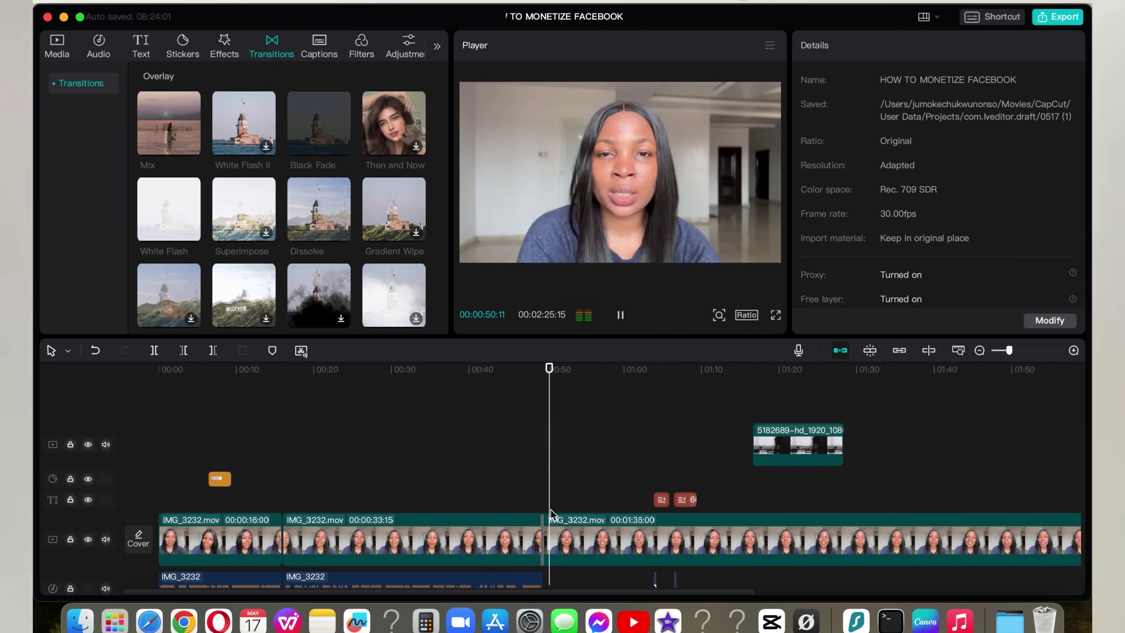
{"action": "key", "text": "space"}
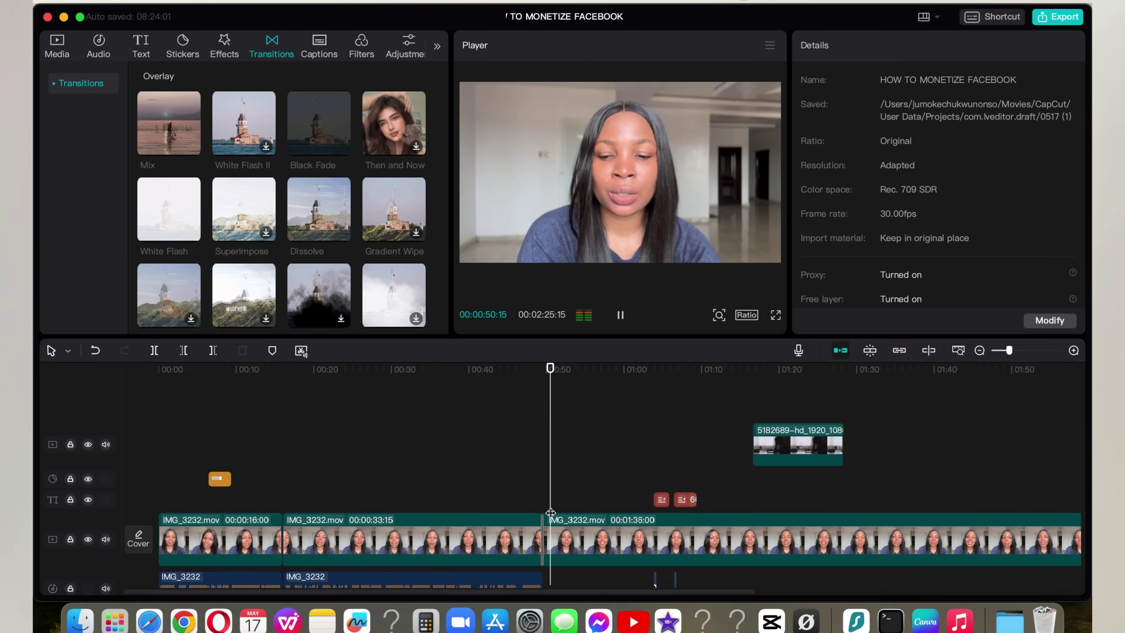
{"action": "left_click", "coordinate": [528, 499]}
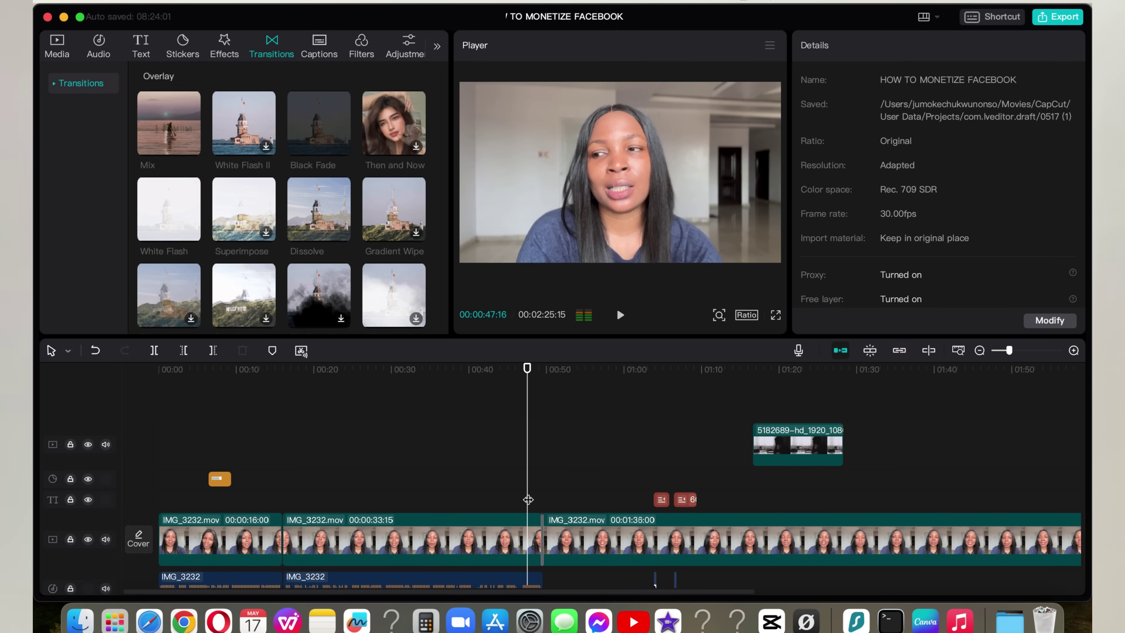
{"action": "key", "text": "space"}
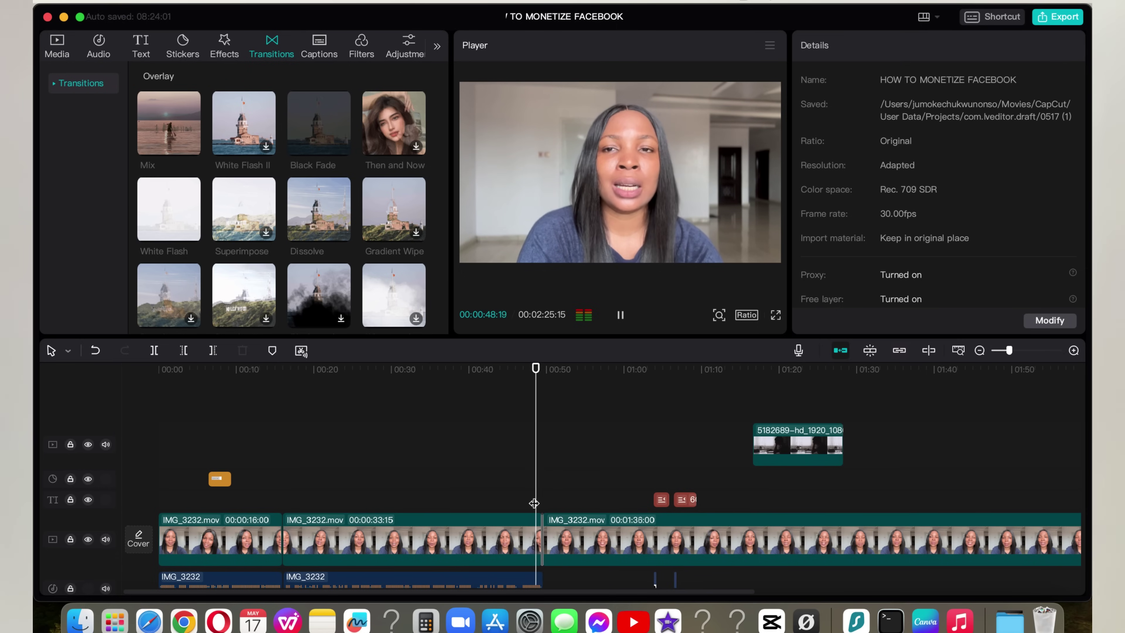
- Set the Black Fade transition's duration to 0.3s and preview it
{"action": "left_click", "coordinate": [541, 535]}
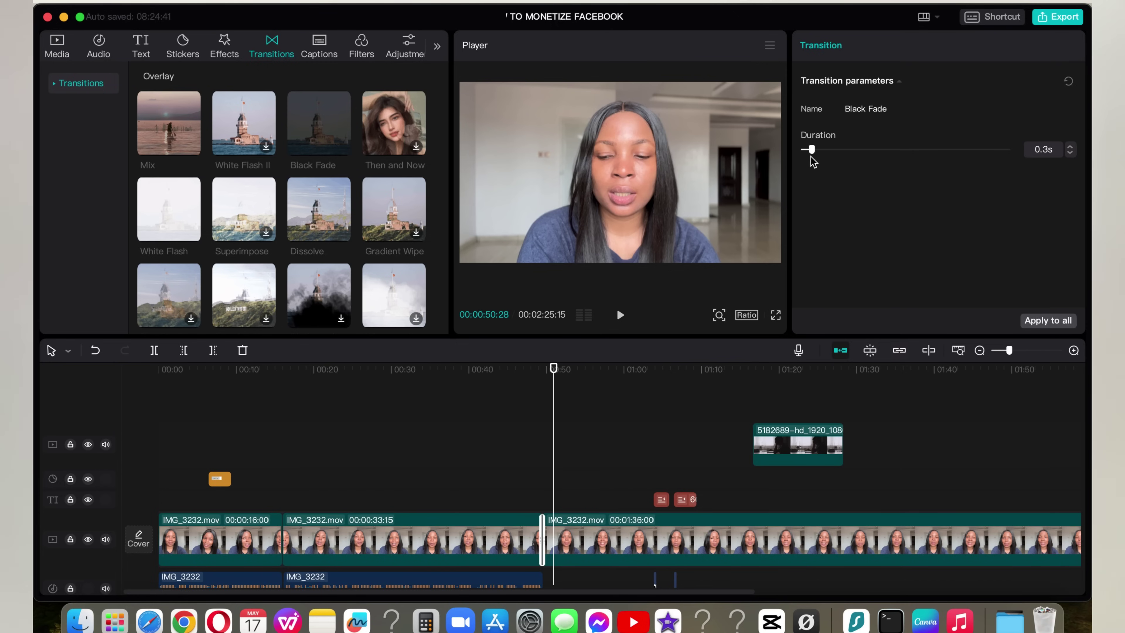
{"action": "left_click", "coordinate": [524, 470]}
{"action": "key", "text": "space"}
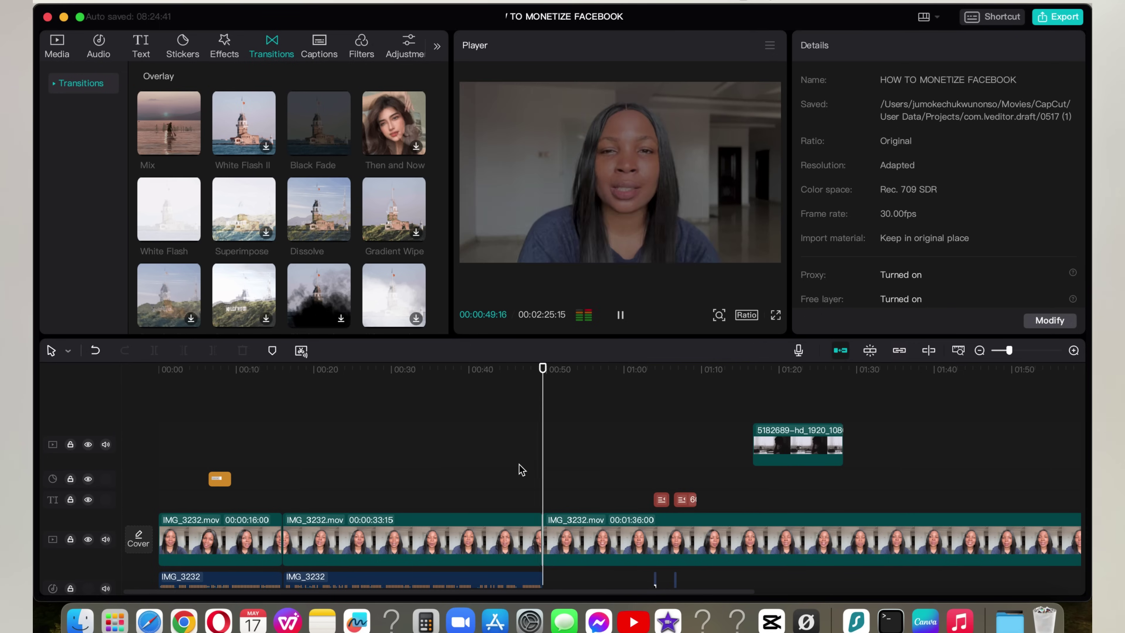
- Try extending the start of the third clip to a length of 00:01:36:16, replay the cut, and undo both extensions
{"action": "left_click", "coordinate": [570, 533]}
{"action": "left_click_drag", "start_coordinate": [542, 527], "coordinate": [541, 527]}
{"action": "left_click", "coordinate": [529, 505]}
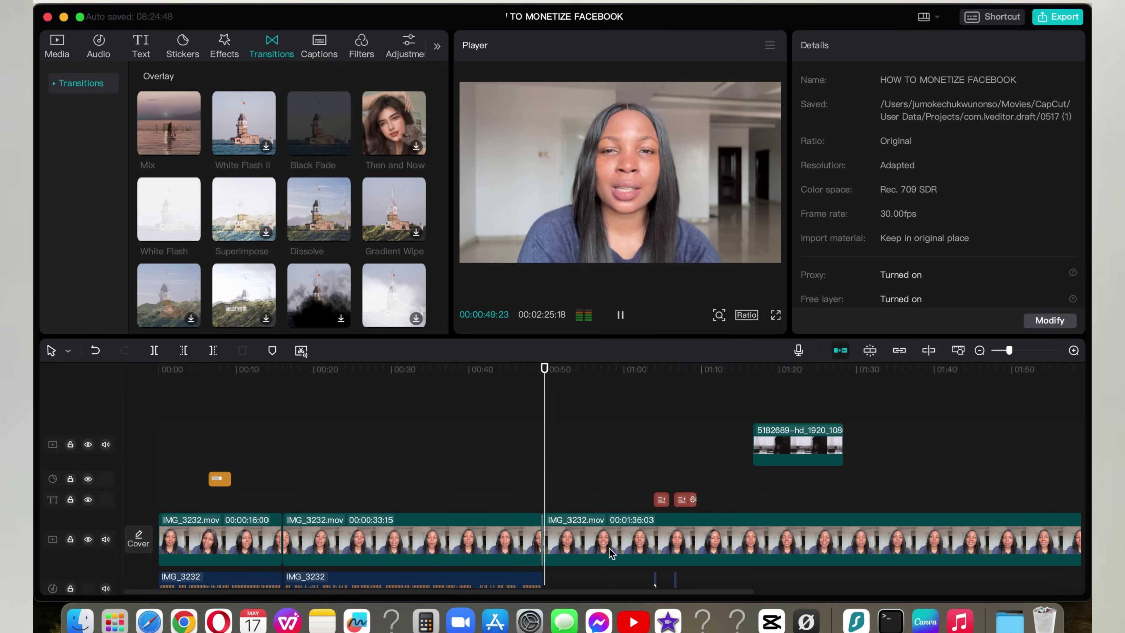
{"action": "left_click", "coordinate": [549, 521]}
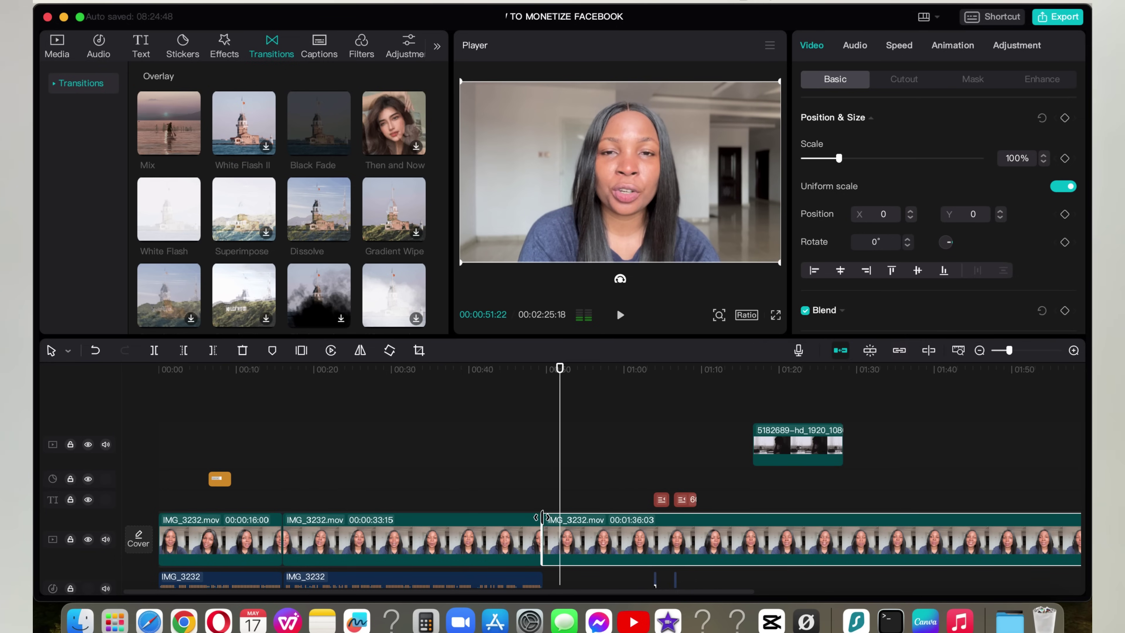
{"action": "left_click_drag", "start_coordinate": [541, 518], "coordinate": [537, 519]}
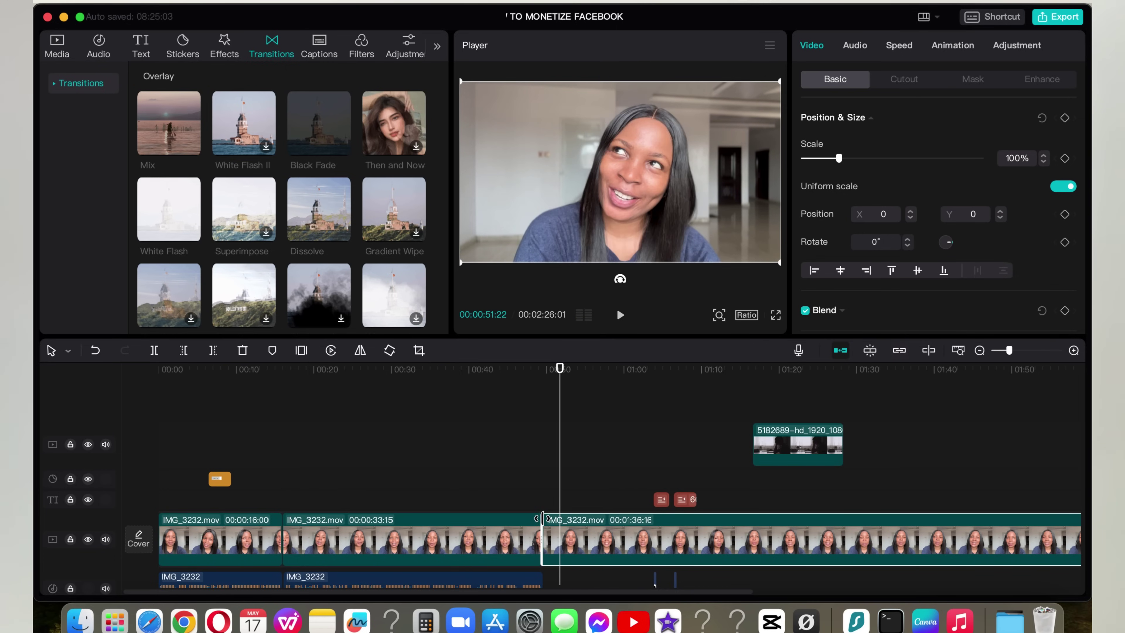
{"action": "left_click", "coordinate": [527, 498]}
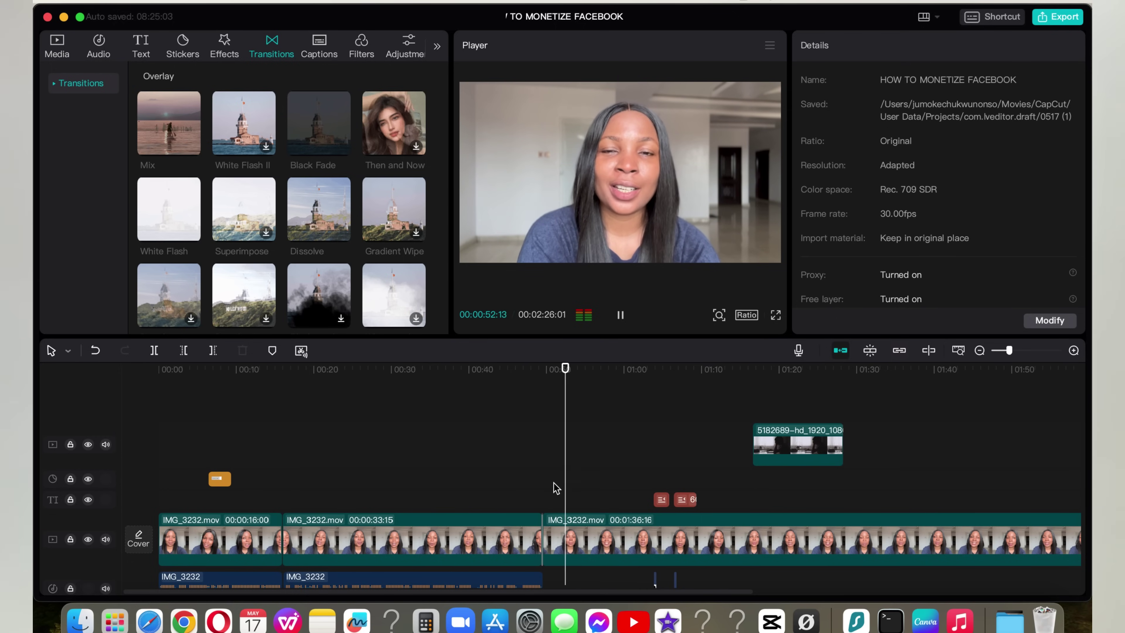
{"action": "left_click", "coordinate": [628, 323]}
{"action": "left_click", "coordinate": [521, 485]}
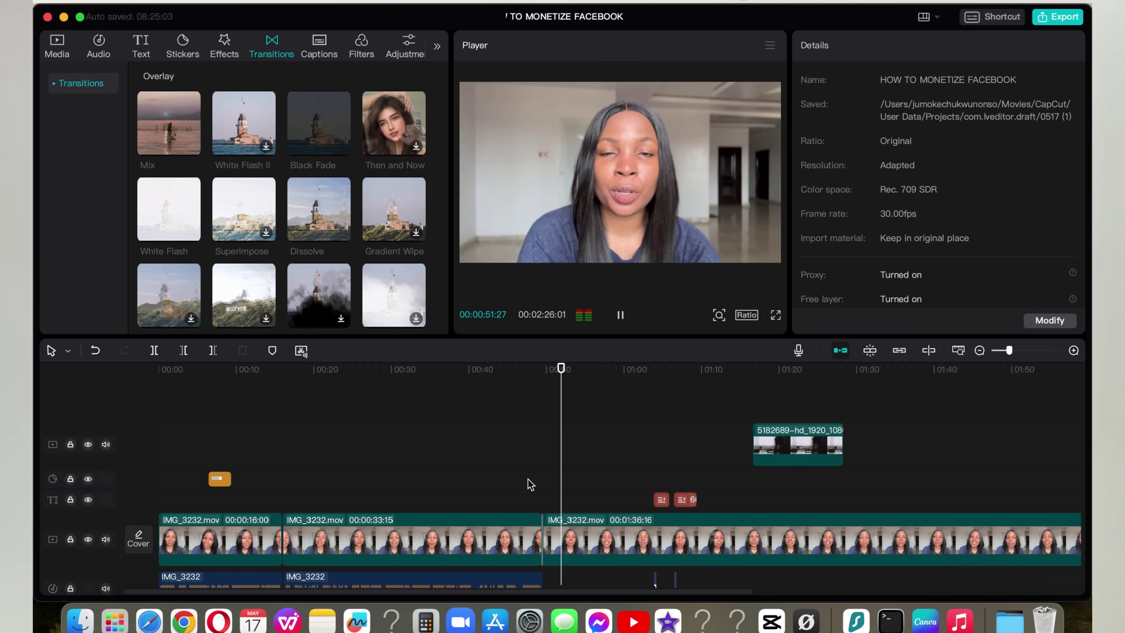
{"action": "scroll", "coordinate": [612, 479], "scroll_direction": "down", "scroll_amount": 4}
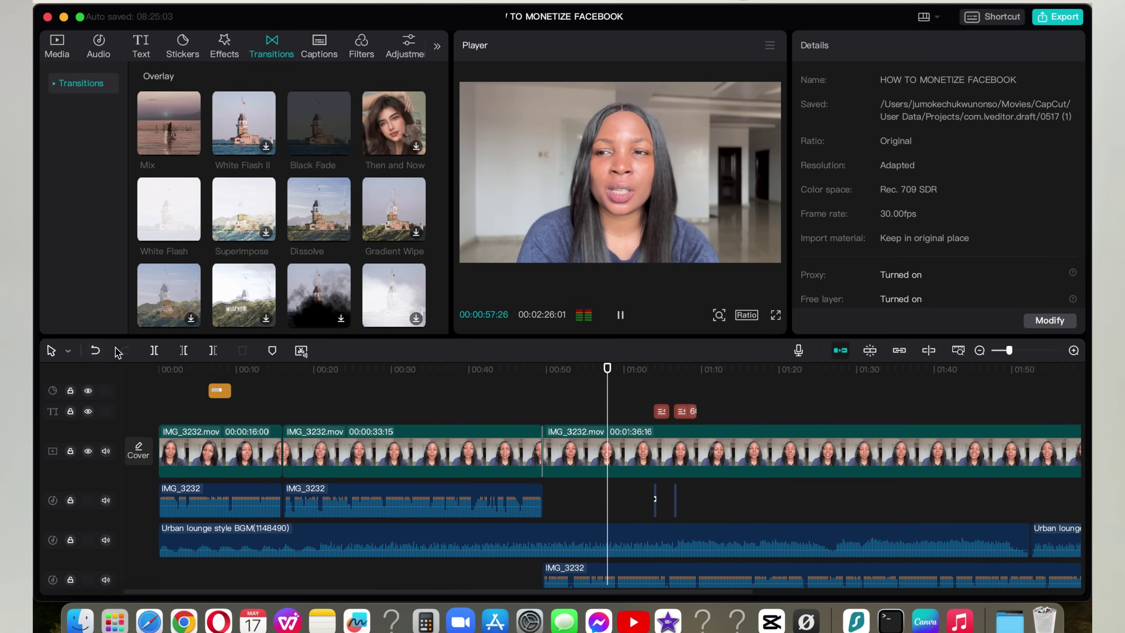
{"action": "left_click", "coordinate": [621, 315]}
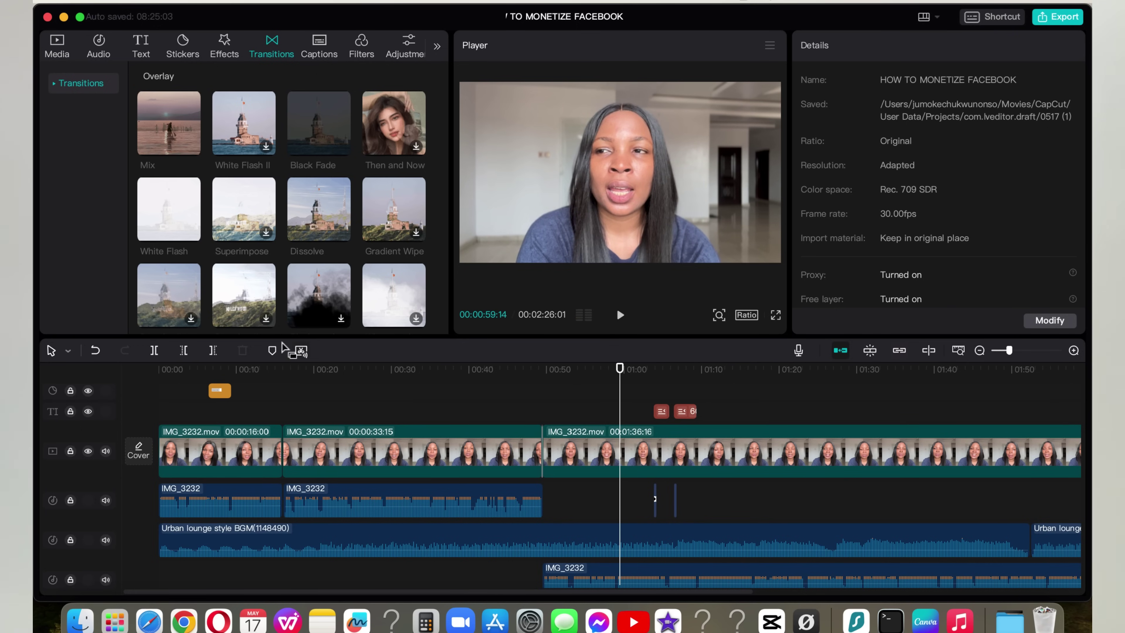
{"action": "left_click", "coordinate": [94, 352]}
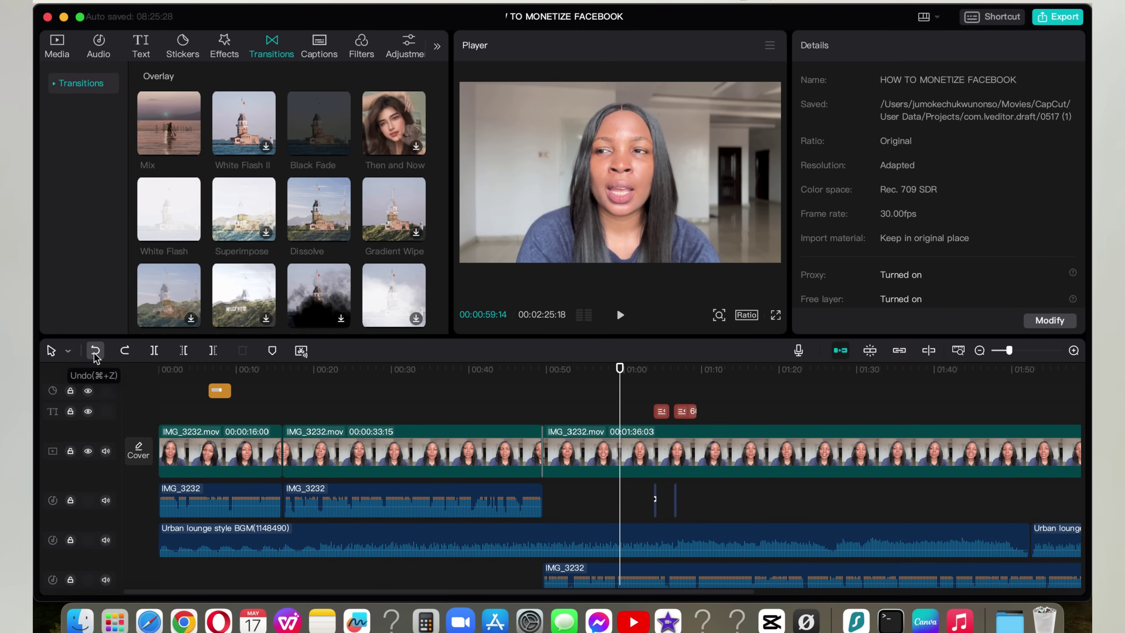
{"action": "left_click", "coordinate": [94, 353]}
- Play the project from just before the Black Fade transition, at about 00:48, to 01:20 in the stock video
{"action": "left_click", "coordinate": [533, 400]}
{"action": "key", "text": "space"}
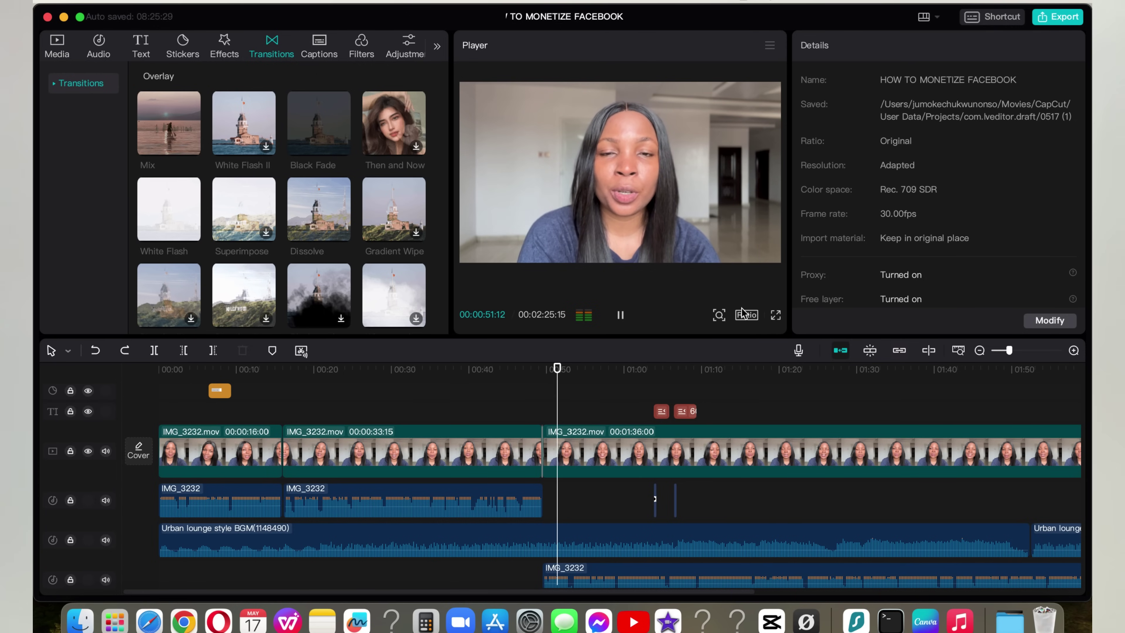
{"action": "mouse_move", "coordinate": [594, 585]}
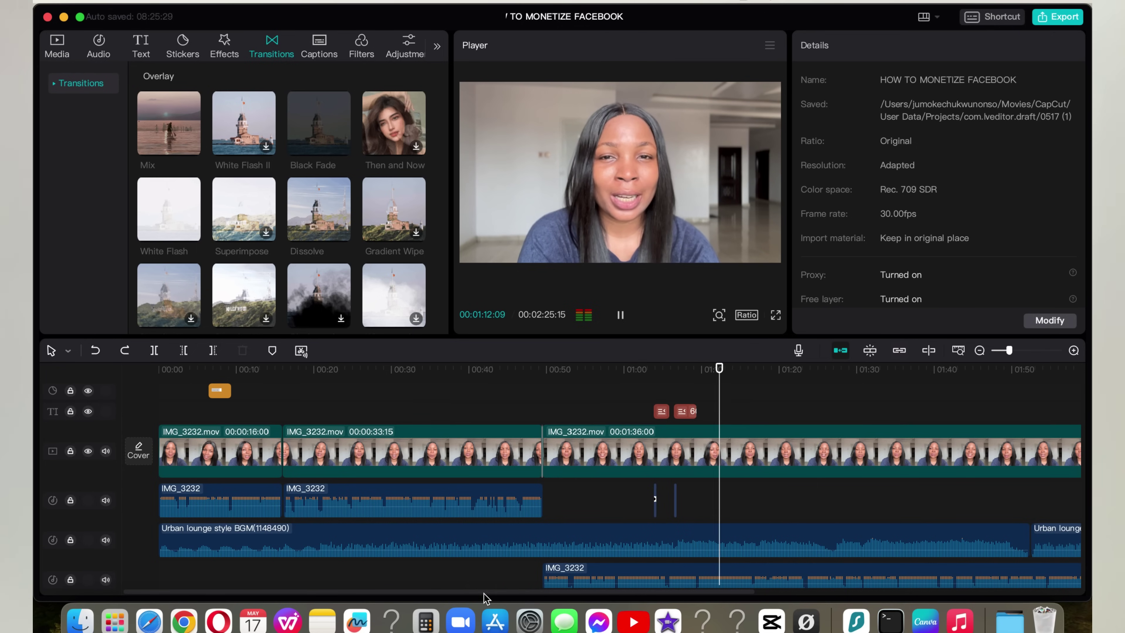
{"action": "left_click_drag", "start_coordinate": [485, 591], "coordinate": [668, 615]}
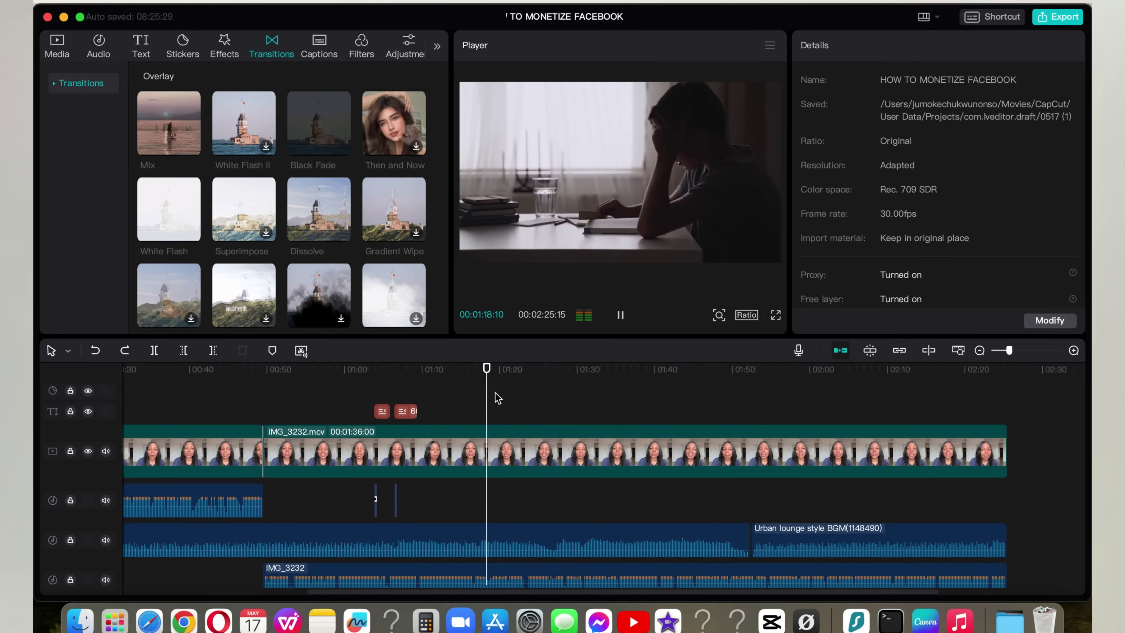
{"action": "left_click", "coordinate": [620, 315]}
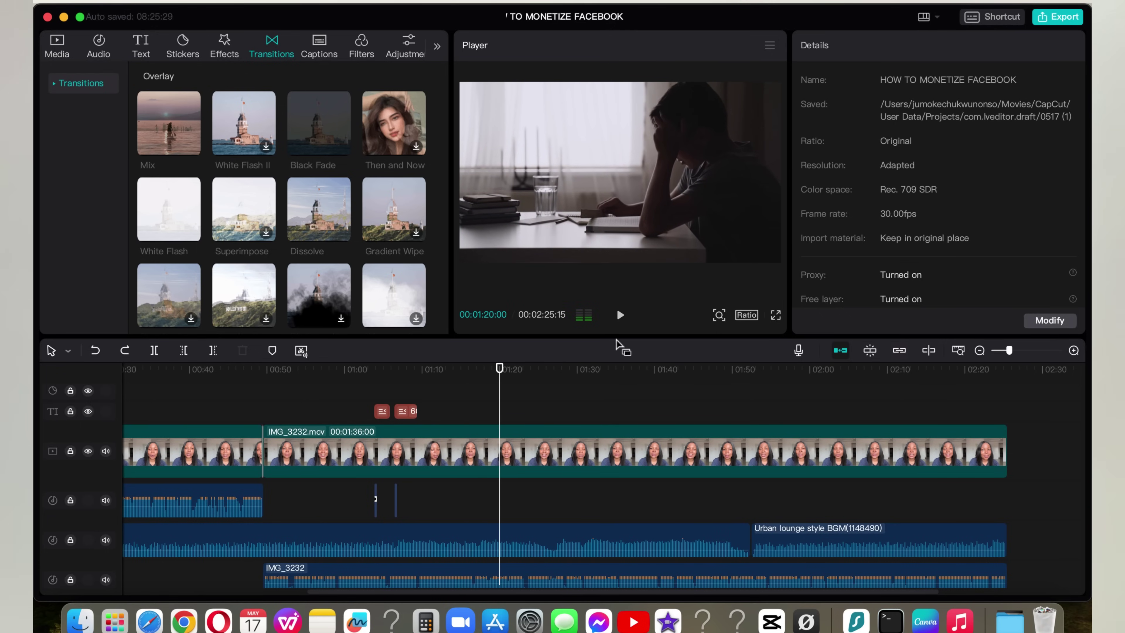
- Return the playhead to the project's start and browse the adjustment, filter and effect options for the first clip
{"action": "scroll", "coordinate": [984, 513], "scroll_direction": "up", "scroll_amount": 3}
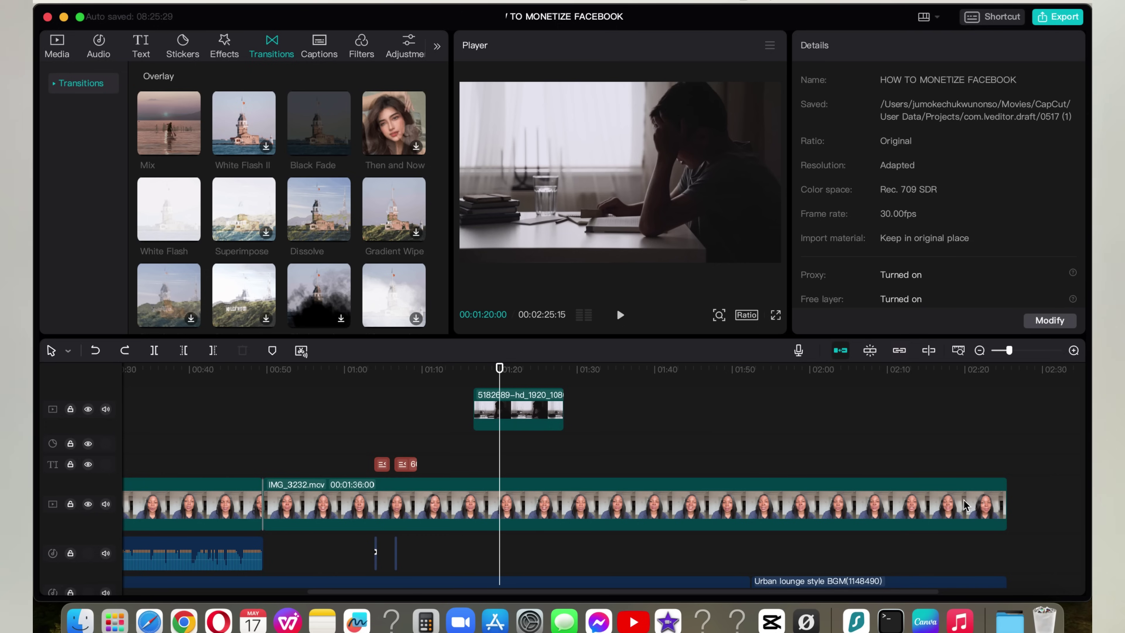
{"action": "left_click_drag", "start_coordinate": [503, 383], "coordinate": [138, 399]}
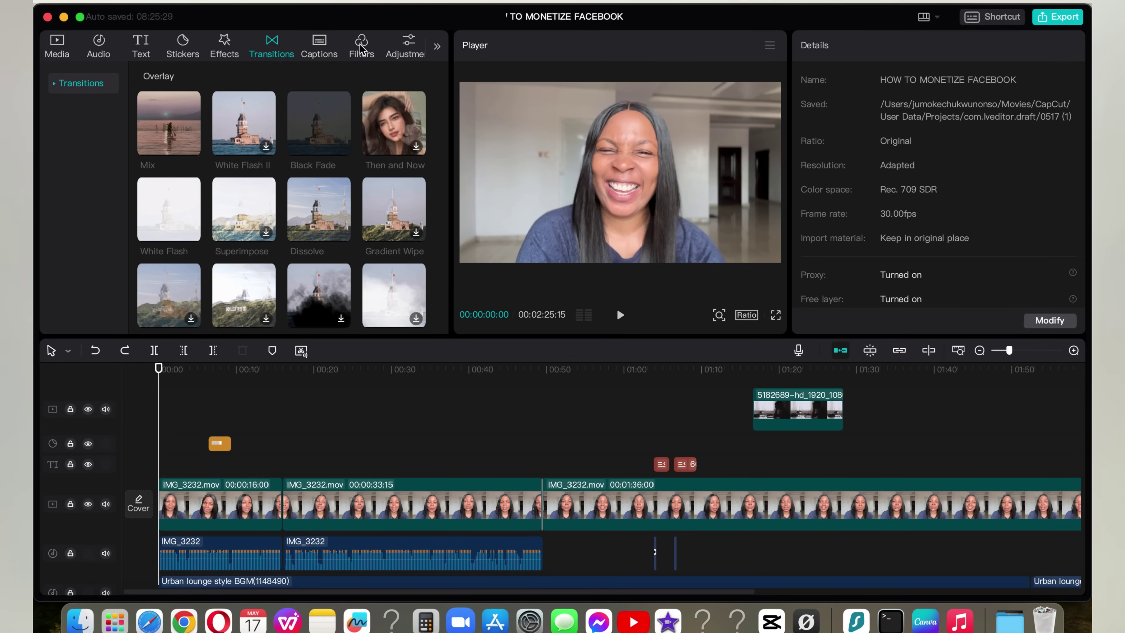
{"action": "left_click", "coordinate": [408, 46]}
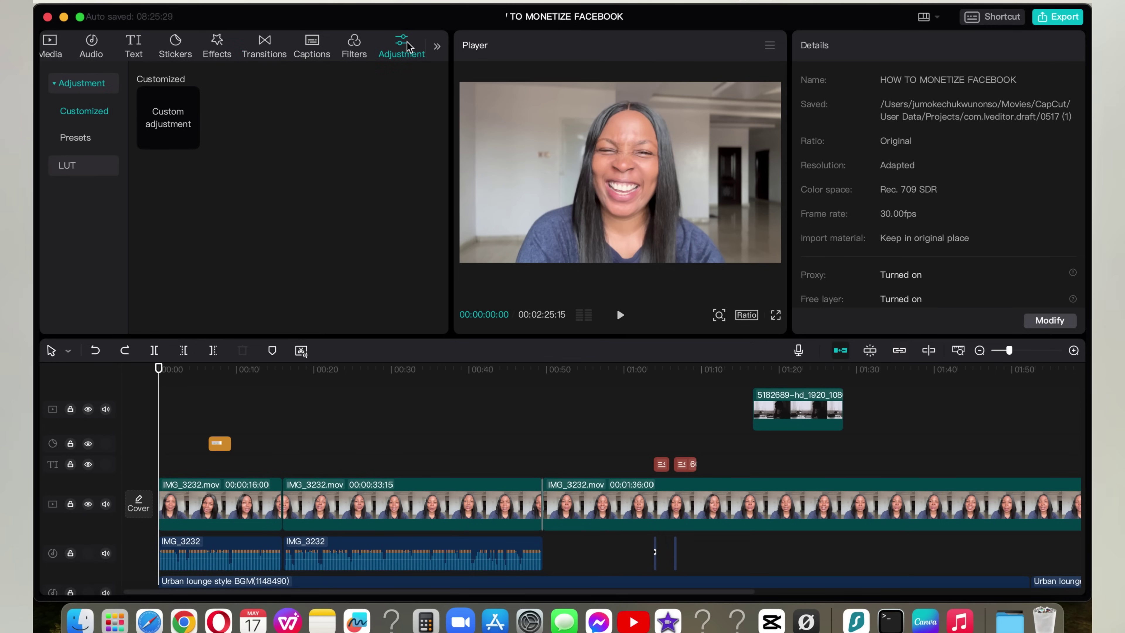
{"action": "left_click", "coordinate": [354, 49]}
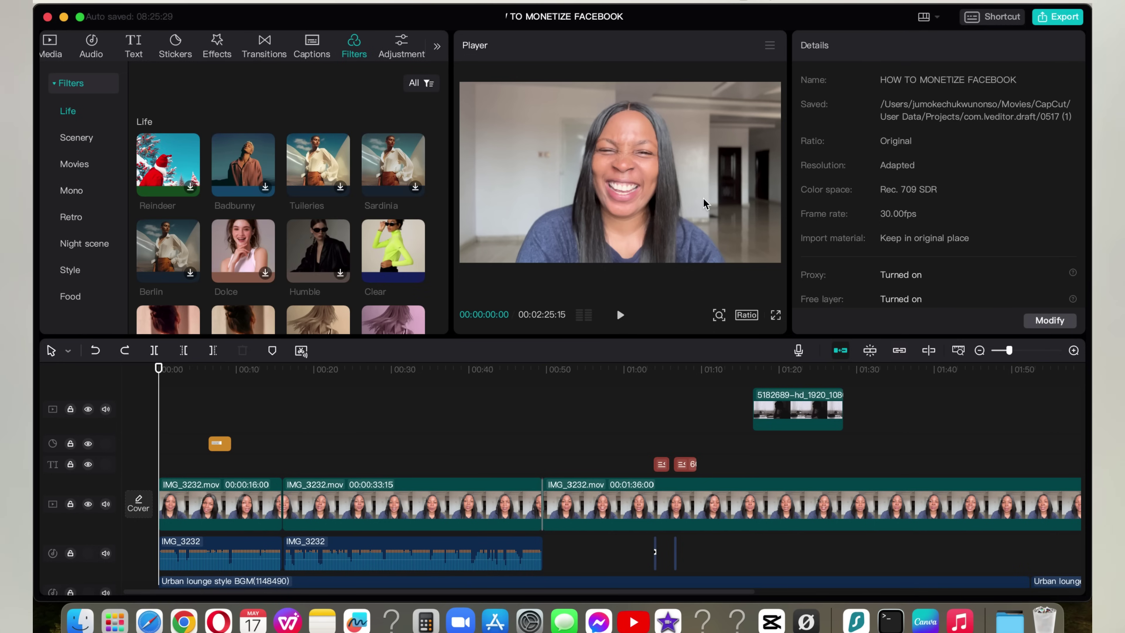
{"action": "left_click", "coordinate": [243, 497]}
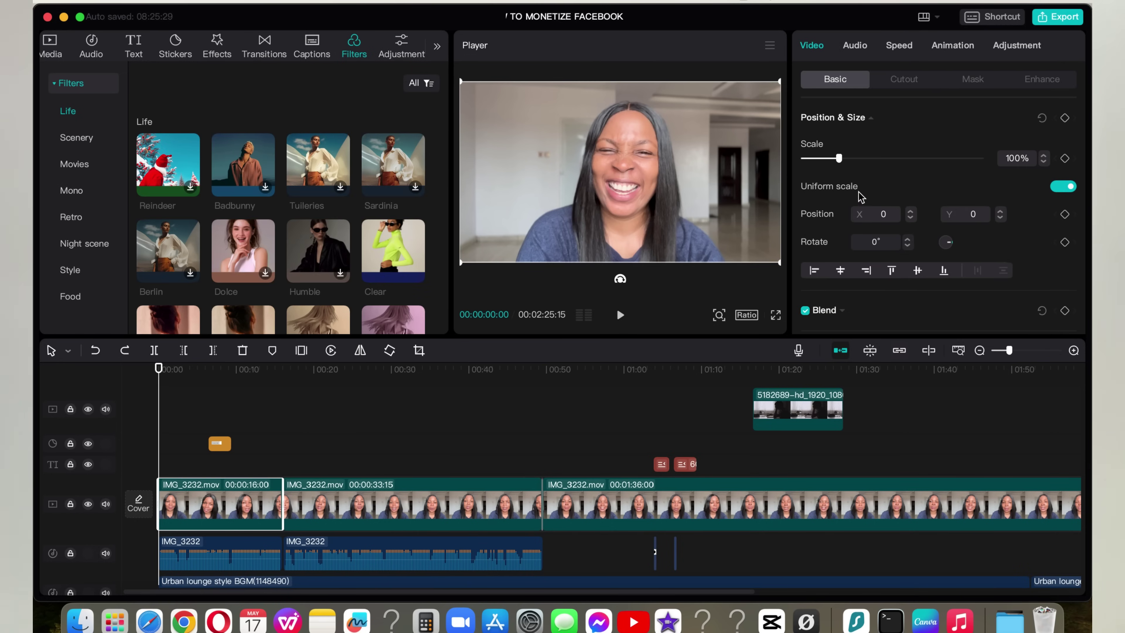
{"action": "scroll", "coordinate": [866, 212], "scroll_direction": "down", "scroll_amount": 2}
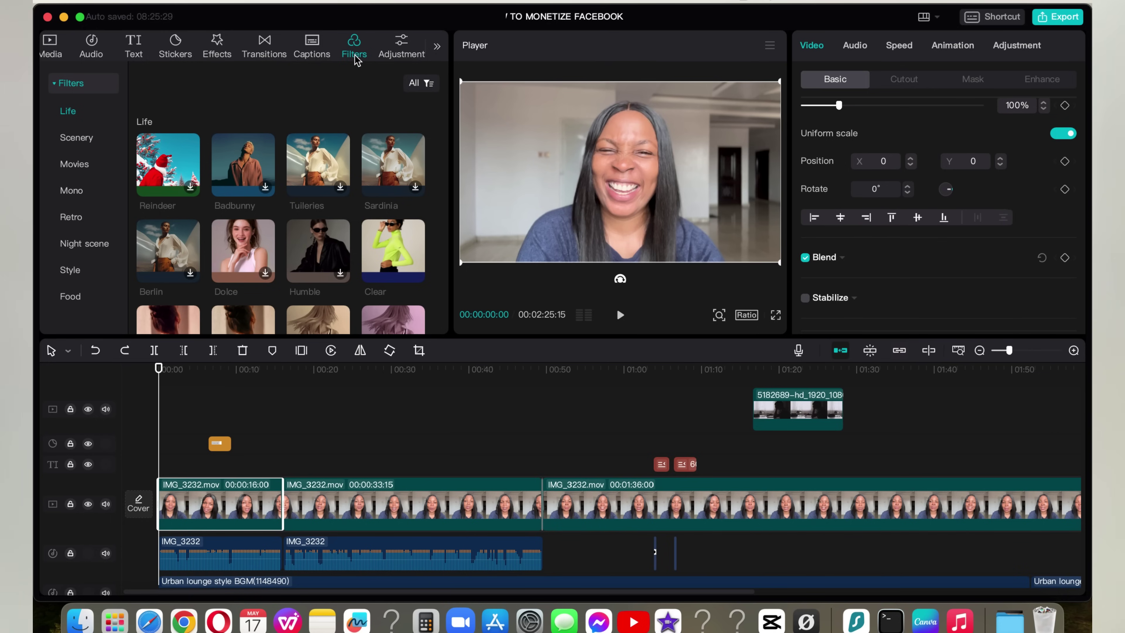
{"action": "left_click", "coordinate": [219, 46]}
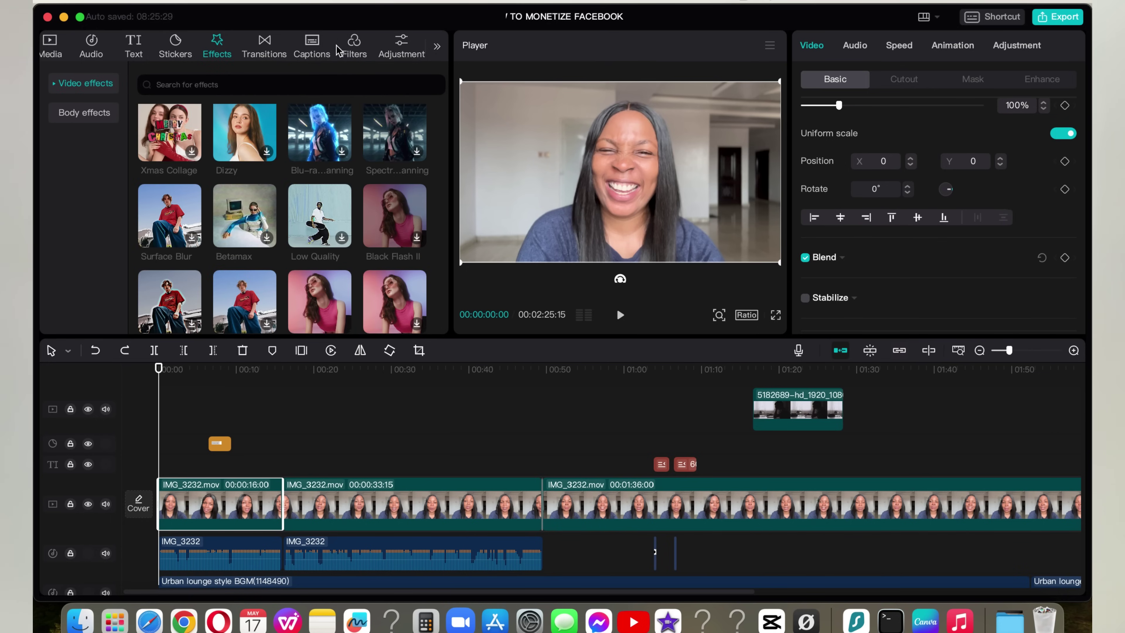
{"action": "left_click", "coordinate": [349, 50]}
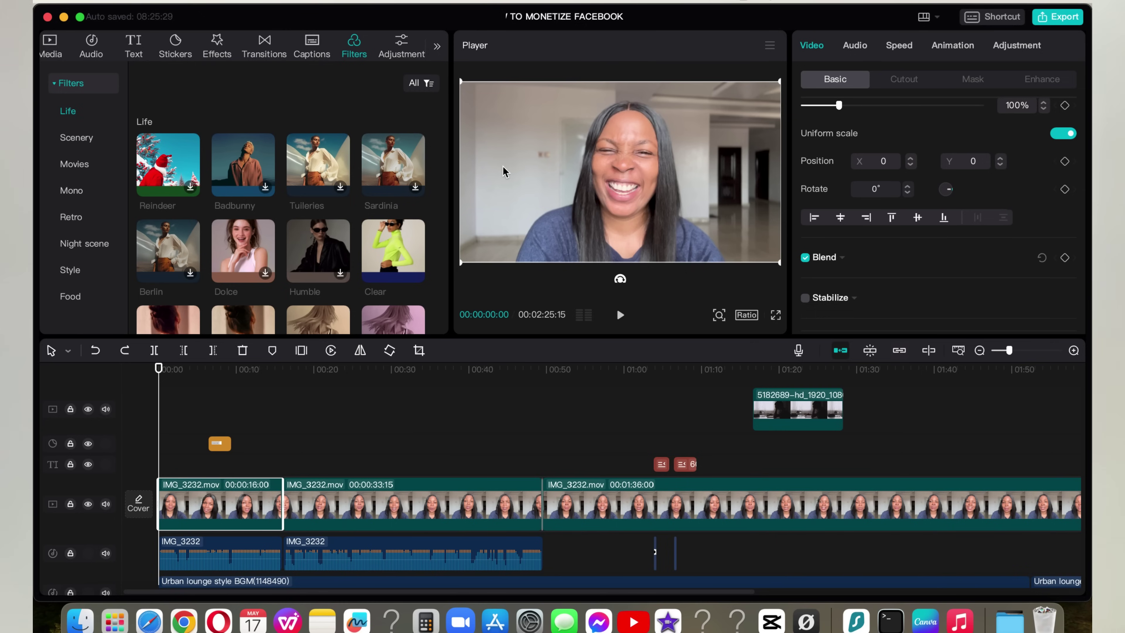
{"action": "scroll", "coordinate": [829, 139], "scroll_direction": "down", "scroll_amount": 2}
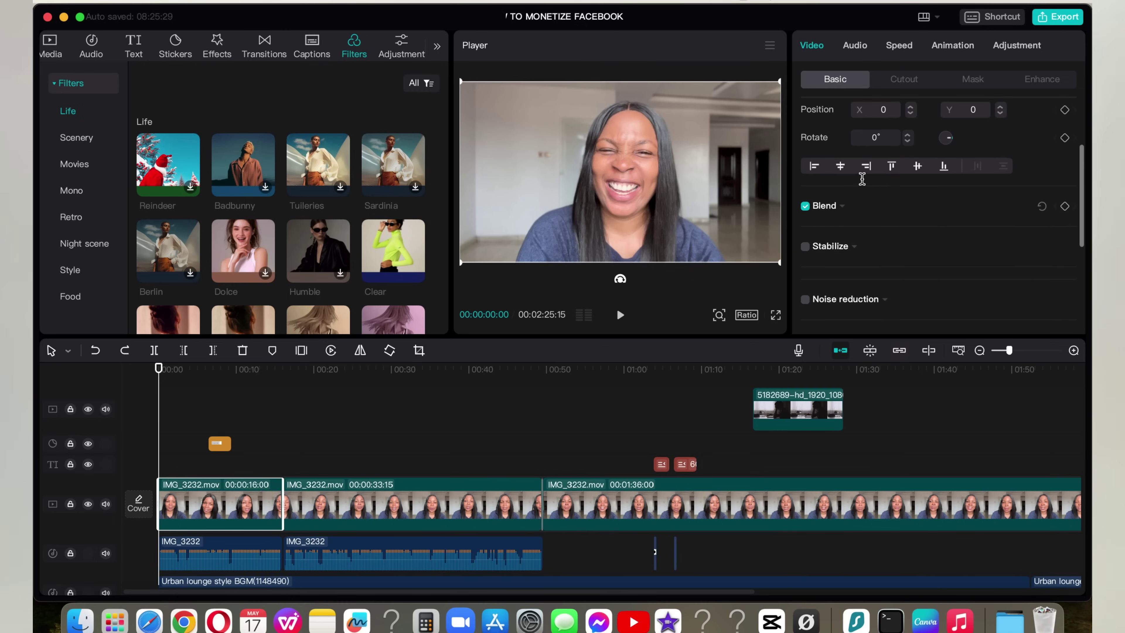
- Try setting the first clip's brightness to -7 and adjusting its contrast, and preview it from the start
{"action": "left_click", "coordinate": [1018, 48]}
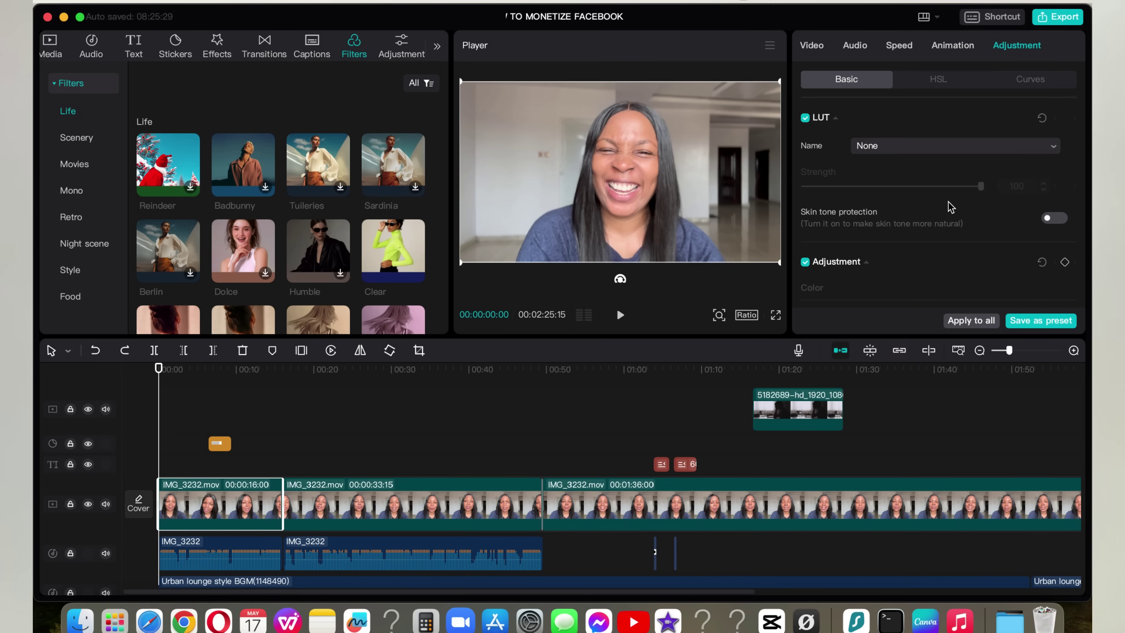
{"action": "scroll", "coordinate": [950, 206], "scroll_direction": "down", "scroll_amount": 6}
{"action": "scroll", "coordinate": [949, 206], "scroll_direction": "up", "scroll_amount": 4}
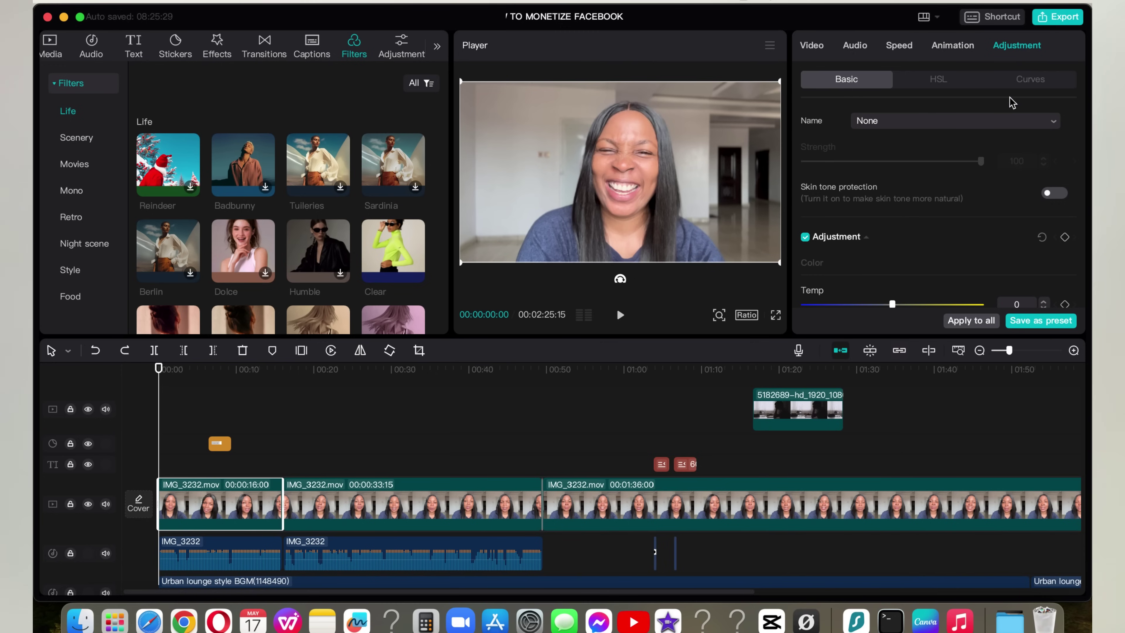
{"action": "scroll", "coordinate": [909, 241], "scroll_direction": "down", "scroll_amount": 10}
{"action": "scroll", "coordinate": [914, 166], "scroll_direction": "up", "scroll_amount": 2}
{"action": "scroll", "coordinate": [899, 138], "scroll_direction": "up", "scroll_amount": 2}
{"action": "mouse_move", "coordinate": [892, 234]}
{"action": "left_mouse_down"}
{"action": "mouse_move", "coordinate": [930, 235]}
{"action": "mouse_move", "coordinate": [881, 238]}
{"action": "left_mouse_up"}
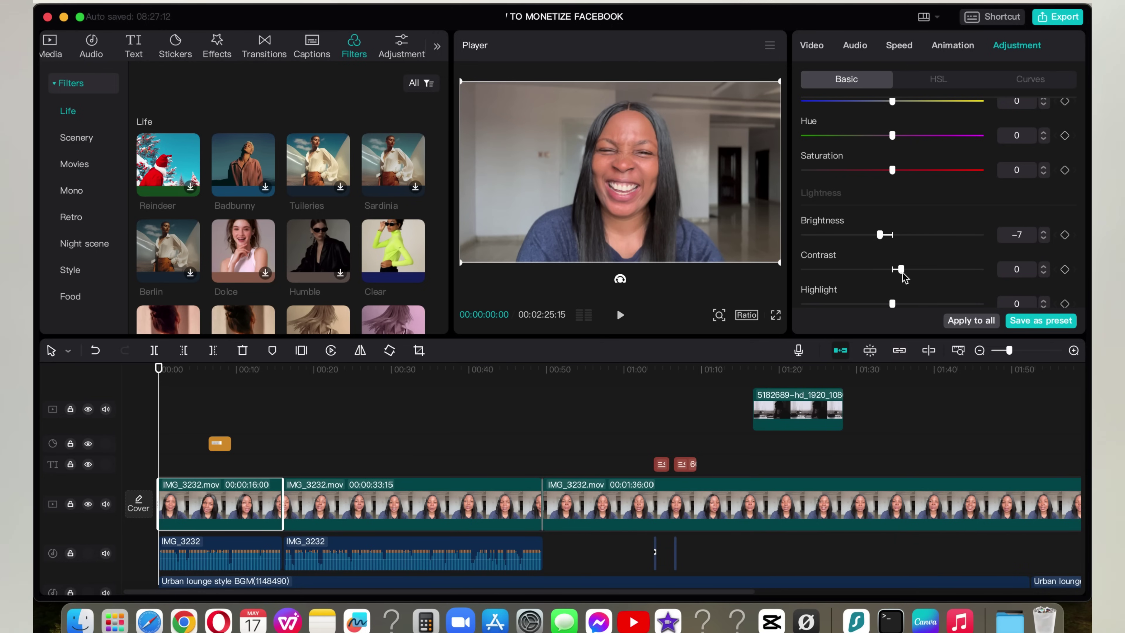
{"action": "left_click_drag", "start_coordinate": [902, 273], "coordinate": [891, 272]}
{"action": "scroll", "coordinate": [900, 207], "scroll_direction": "up", "scroll_amount": 5}
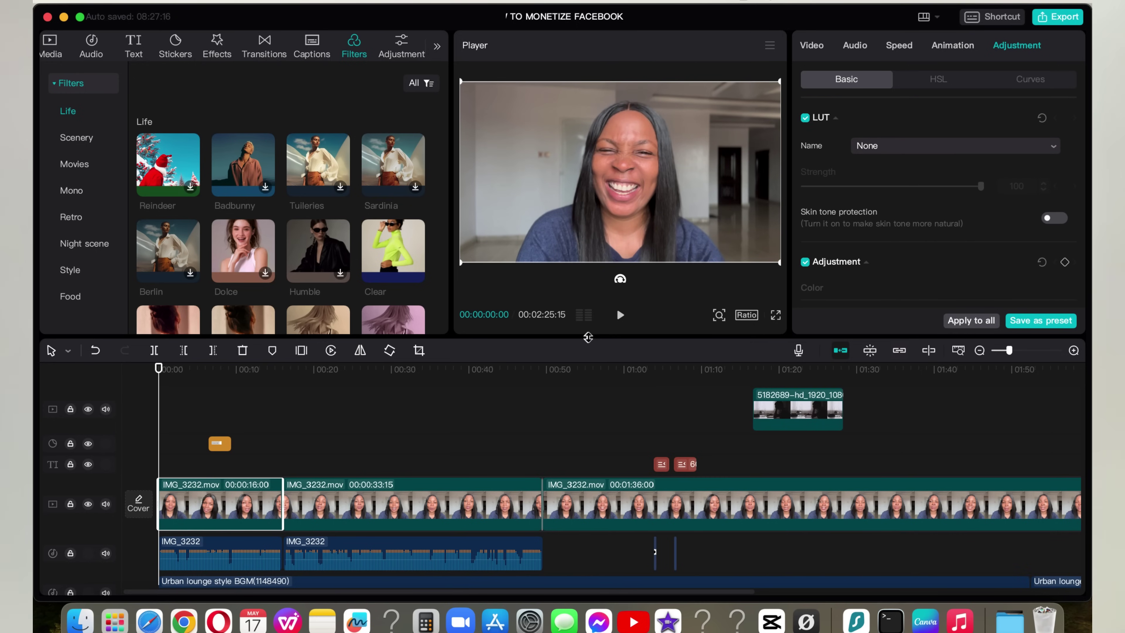
{"action": "left_click", "coordinate": [620, 316]}
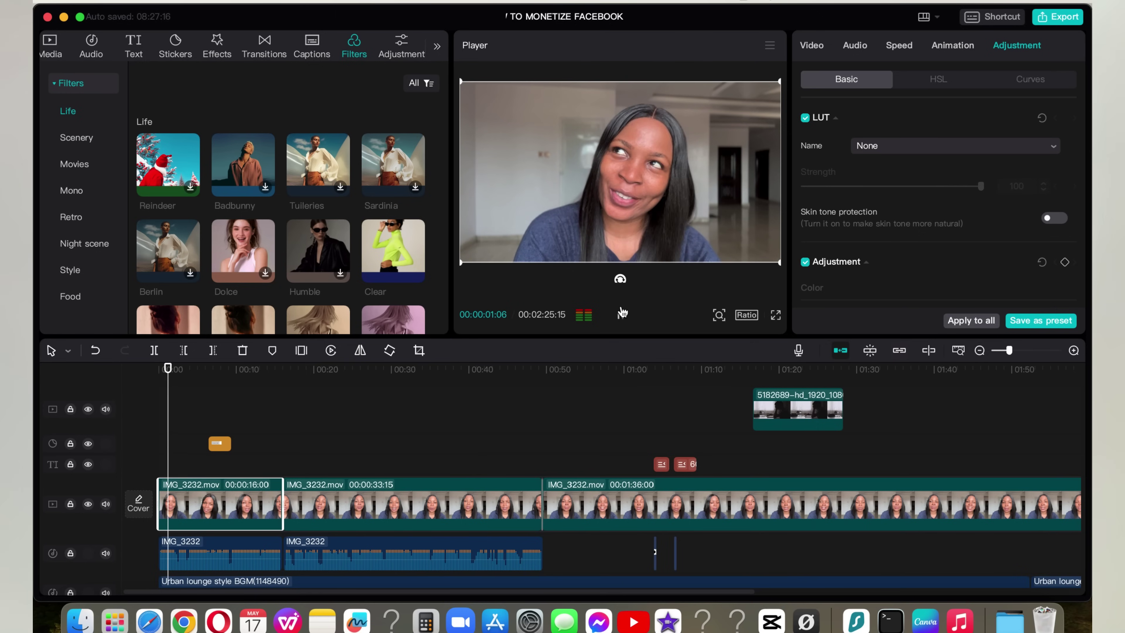
- Undo the brightness and contrast changes on the first clip
{"action": "left_click", "coordinate": [95, 352]}
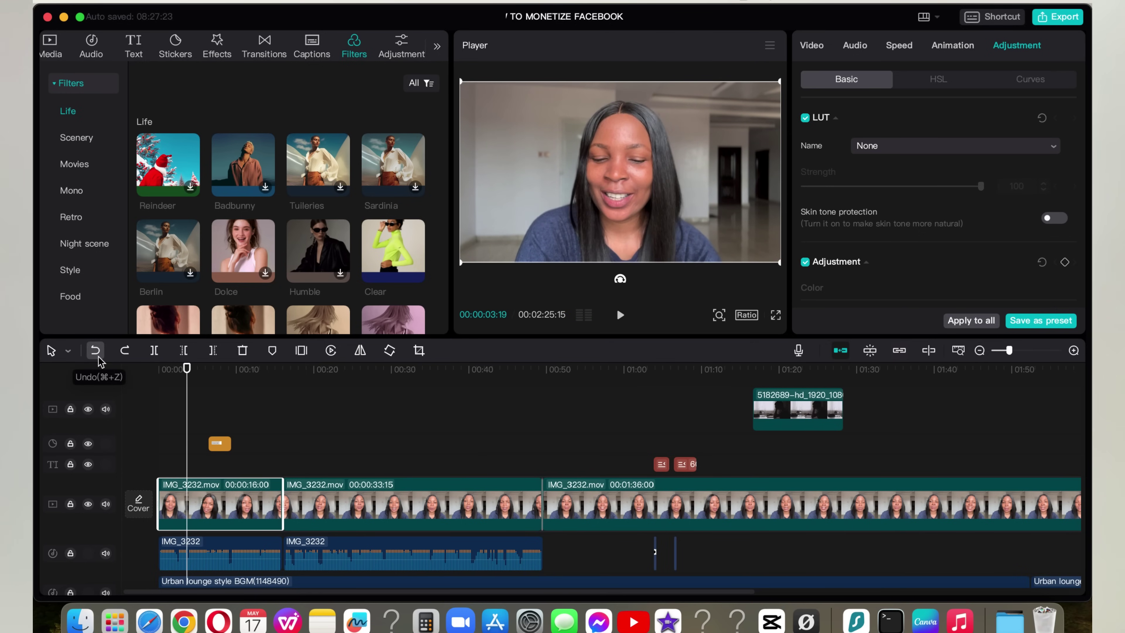
{"action": "left_click", "coordinate": [99, 361]}
{"action": "left_click", "coordinate": [99, 362]}
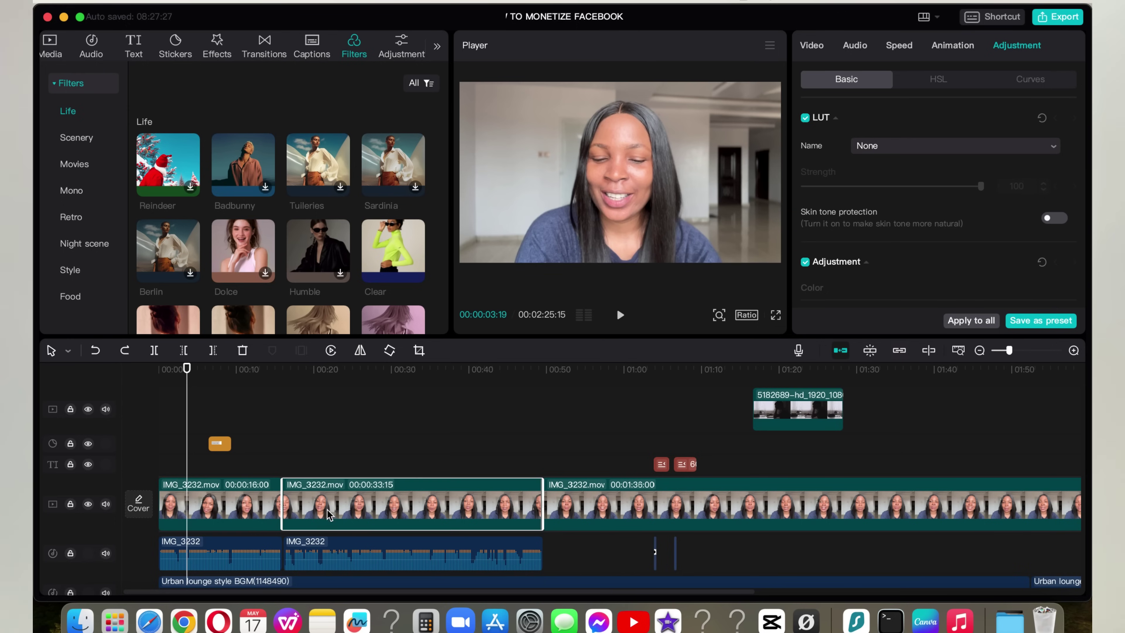
- Play the first clip from 00:03:19 to 00:06:01 and examine its basic adjustment settings down to the Effects group
{"action": "left_click", "coordinate": [621, 315]}
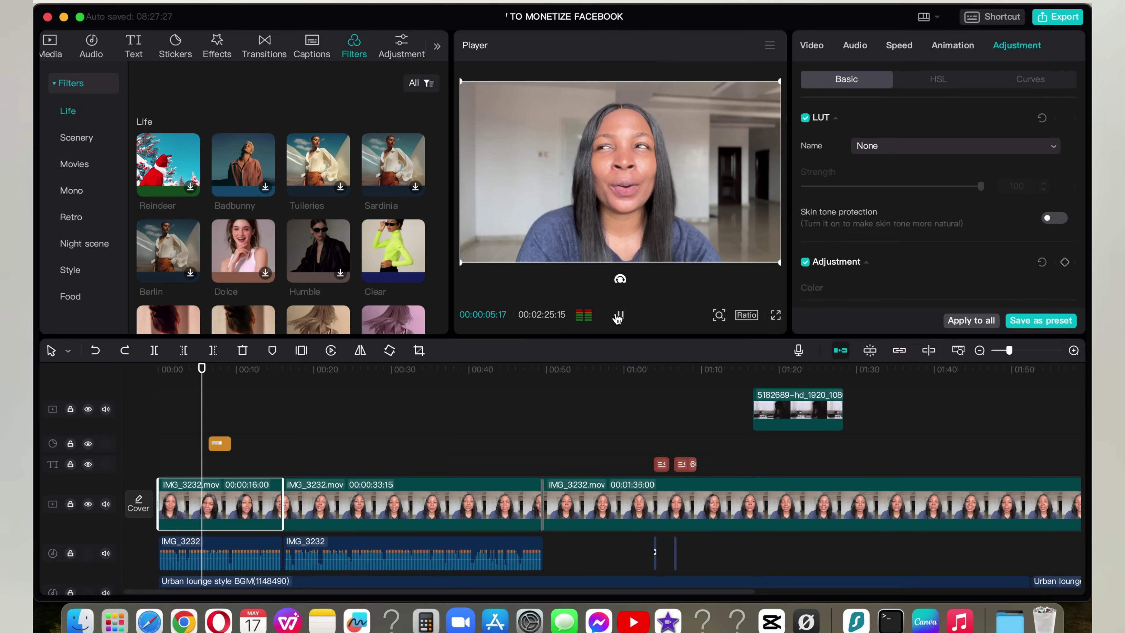
{"action": "left_click", "coordinate": [629, 315]}
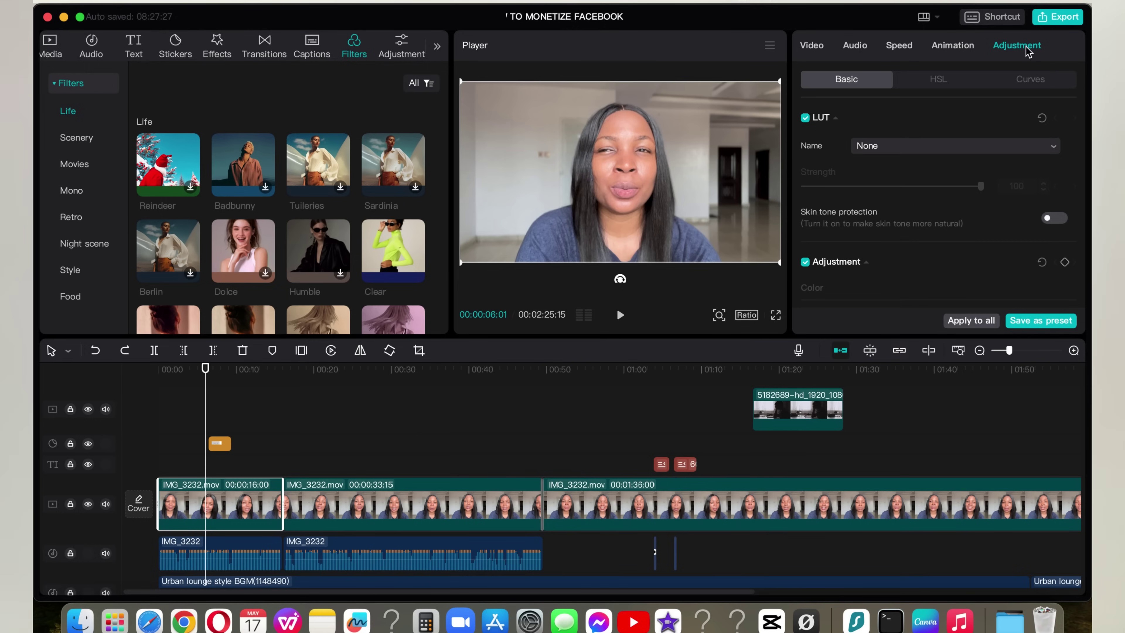
{"action": "scroll", "coordinate": [945, 239], "scroll_direction": "down", "scroll_amount": 10}
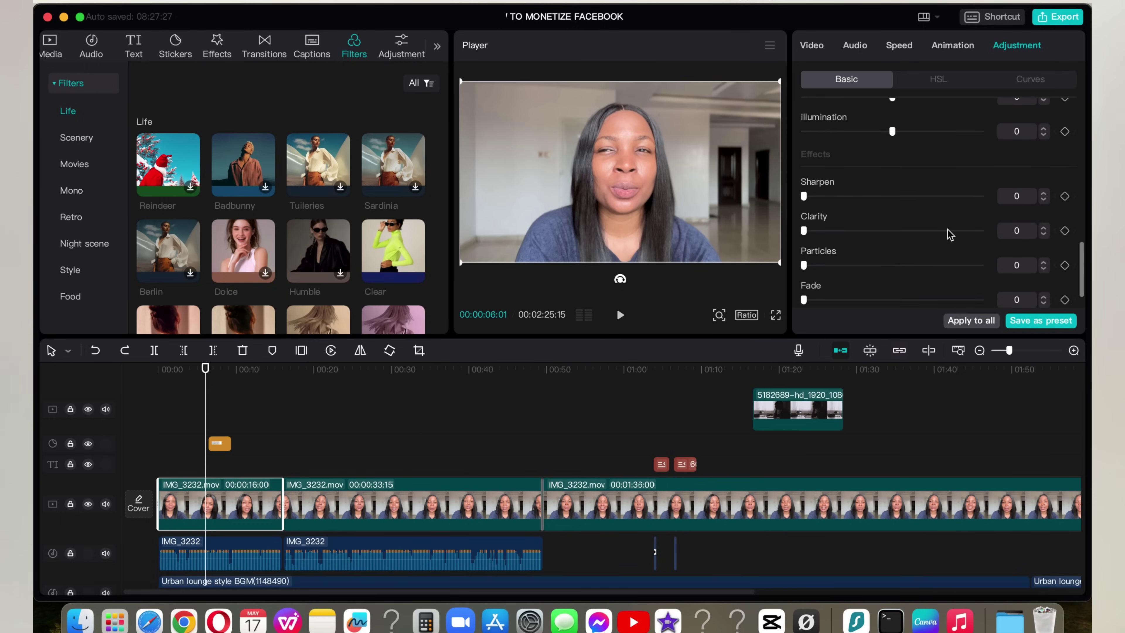